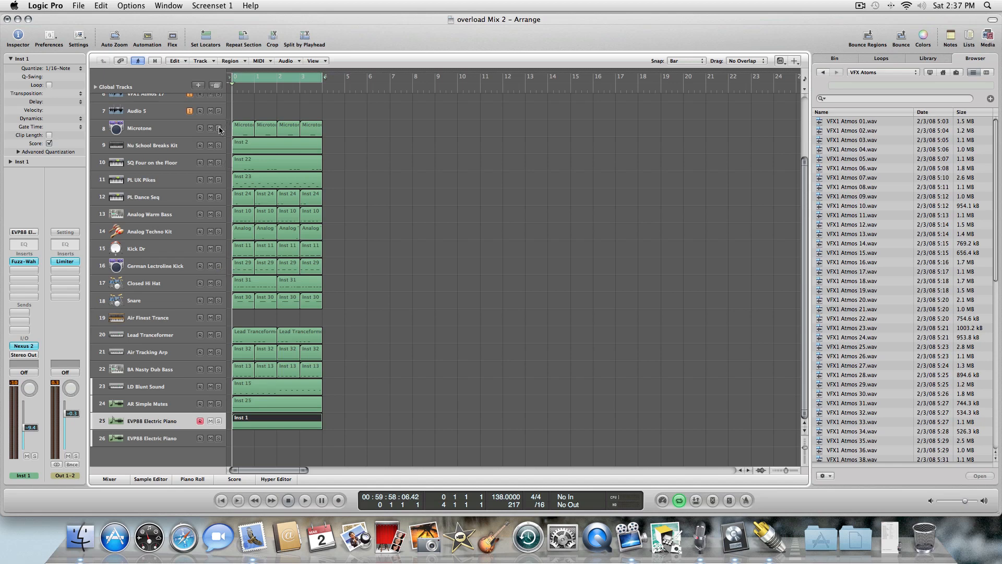
Start playback of the arrangement from the beginning.
left_click(304, 500)
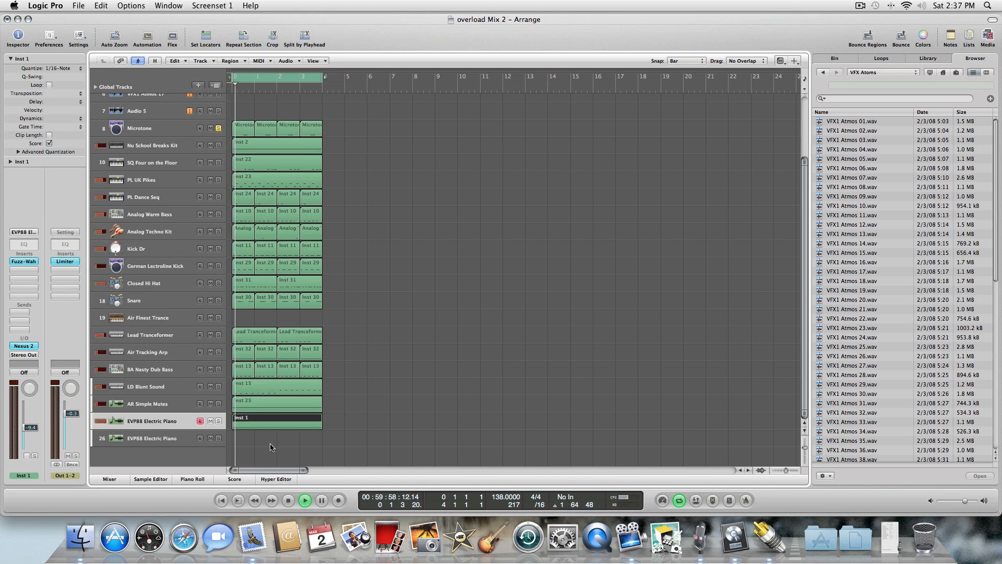
left_click(288, 500)
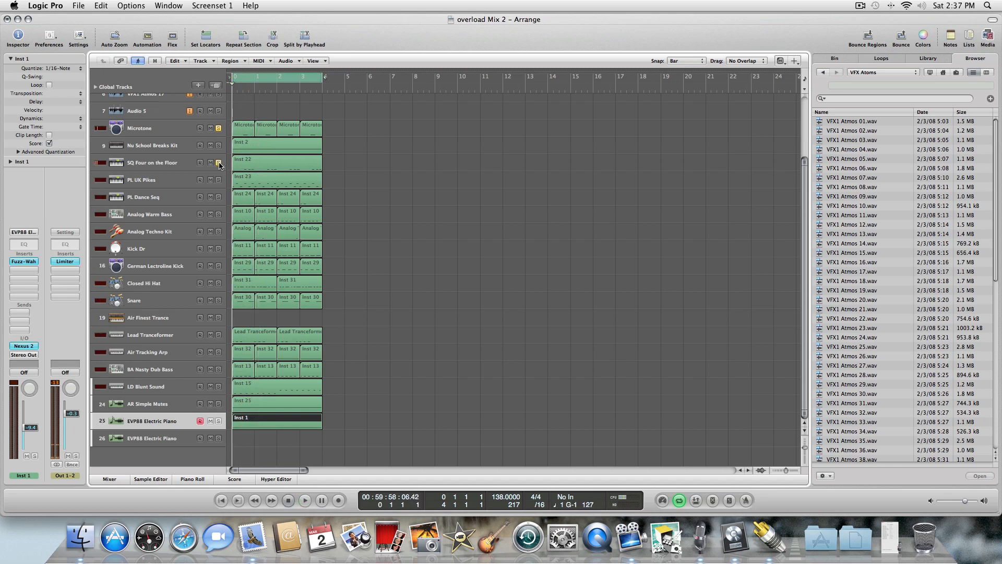
key("space")
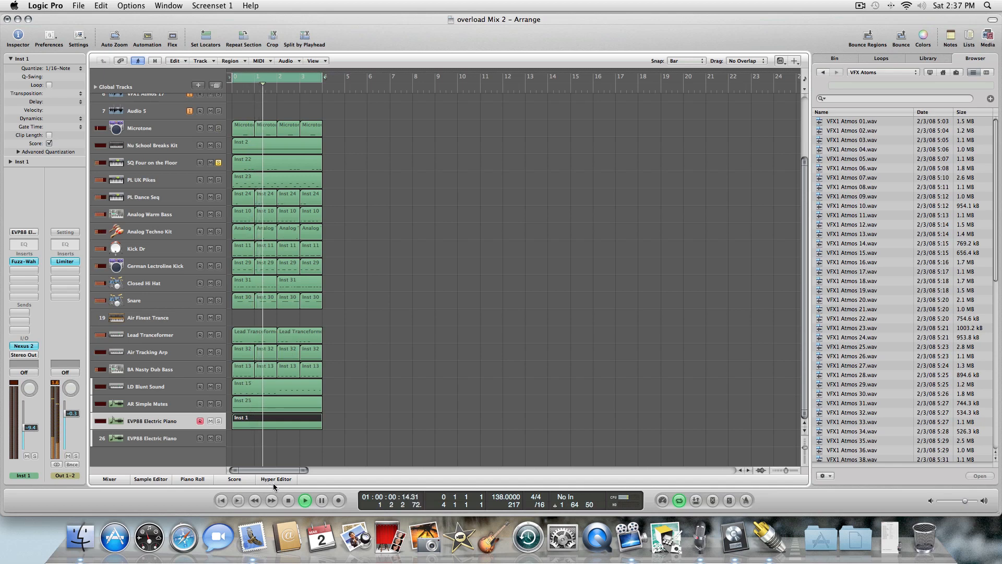
Solo each track in turn from SQ Four on the Floor down to German Lectroline Kick while the arrangement plays.
left_click(218, 179)
left_click(218, 162)
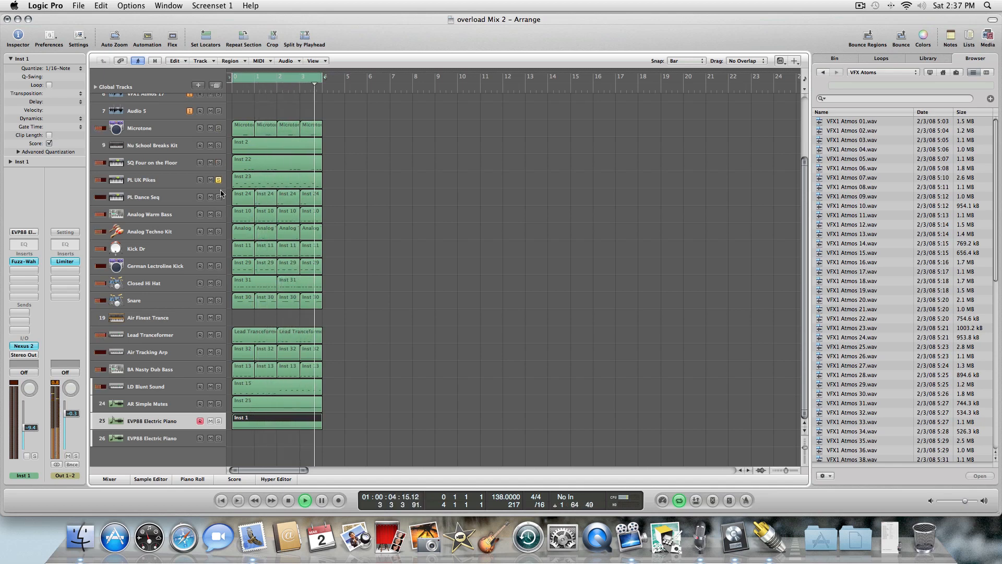
left_click(218, 196)
left_click(218, 179)
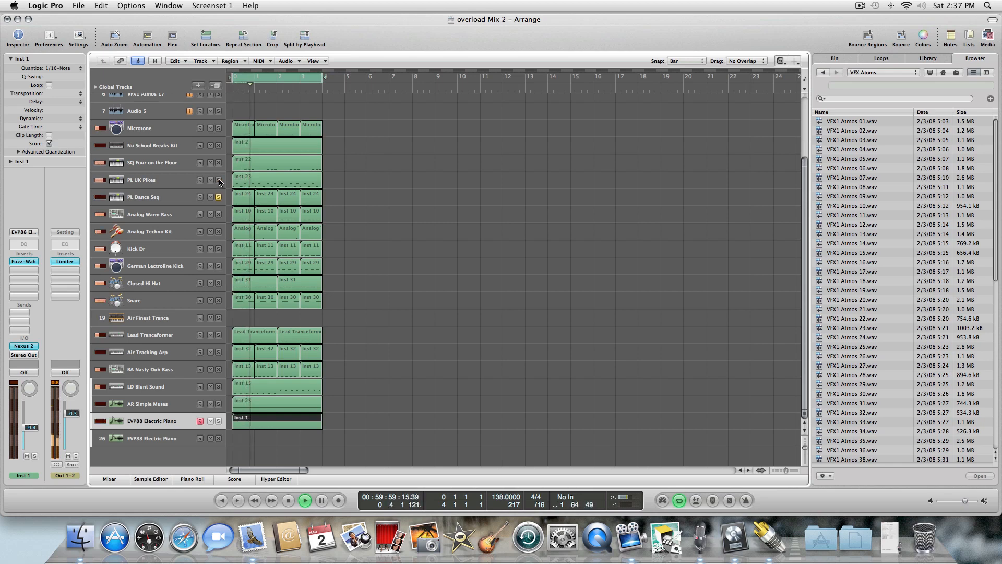
left_click(218, 214)
left_click(218, 197)
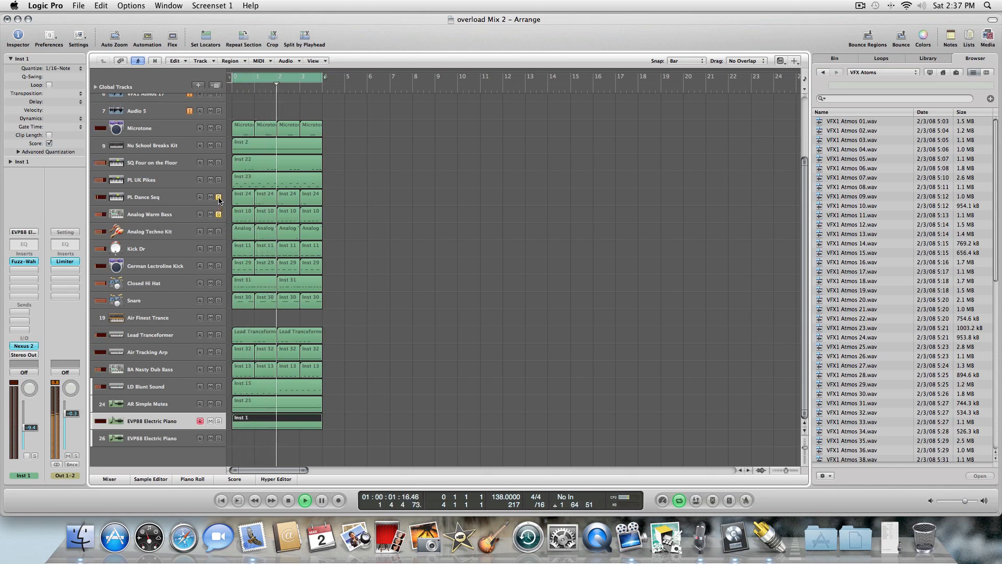
left_click(218, 231)
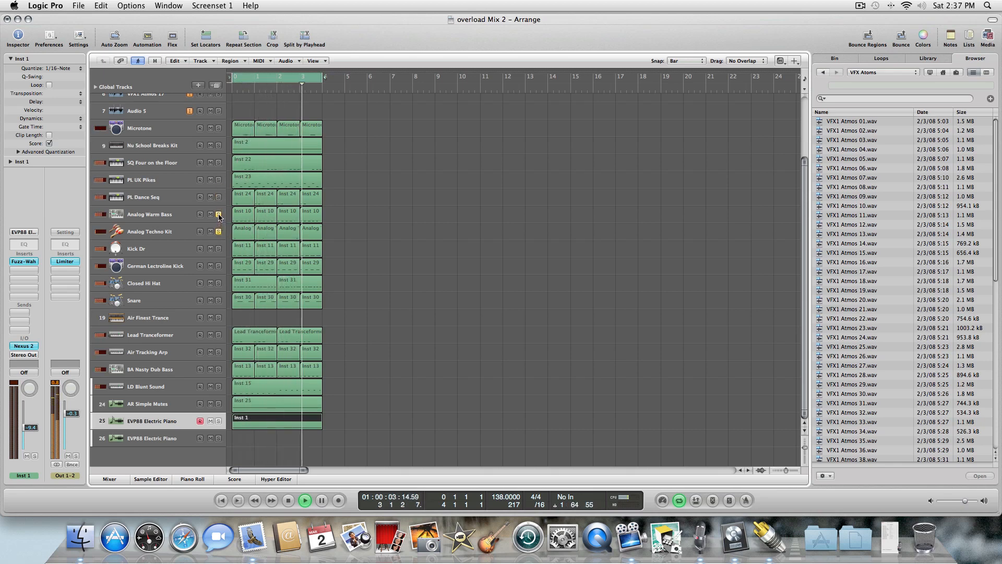
left_click(218, 214)
left_click(218, 248)
left_click(218, 231)
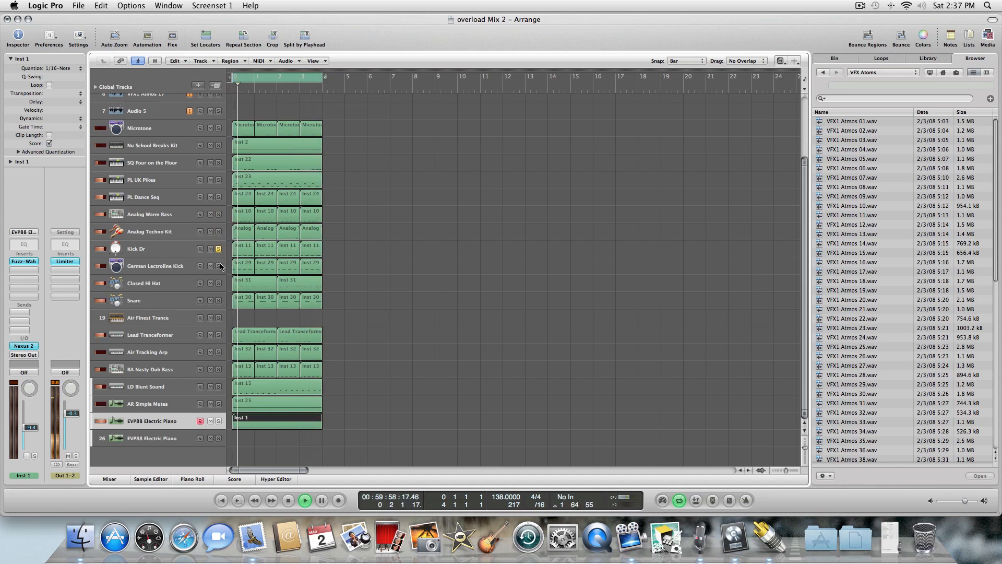
left_click(219, 266)
left_click(218, 248)
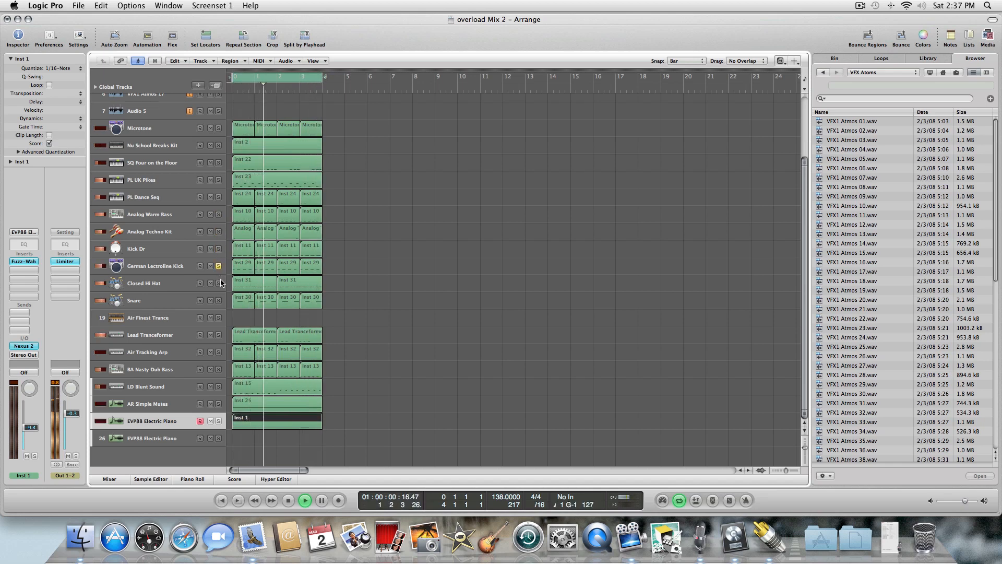
Solo the remaining tracks one at a time from Closed Hi Hat to EVP88 Electric Piano, then stop playback.
left_click(218, 282)
left_click(219, 266)
left_click(218, 266)
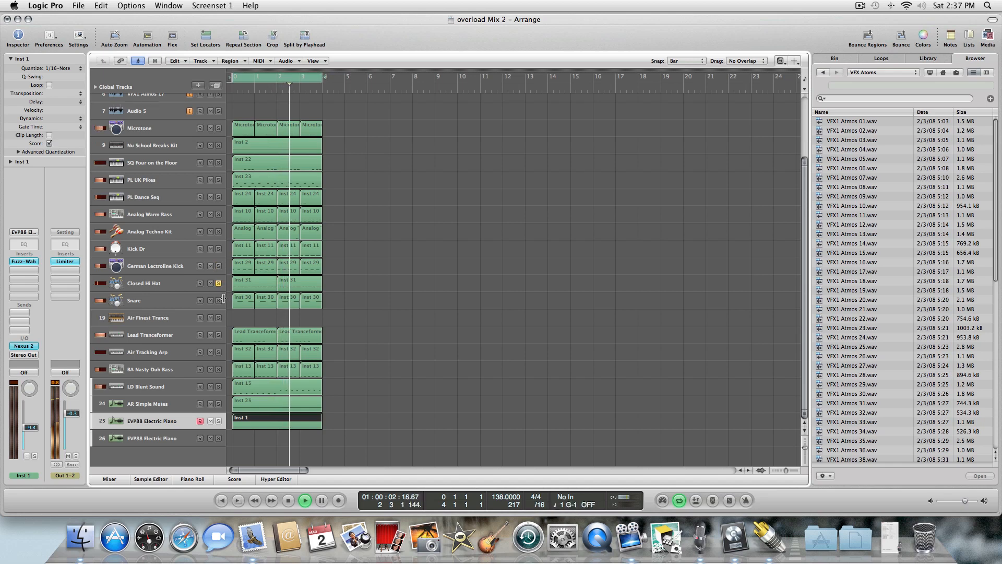
left_click(218, 300)
left_click(218, 283)
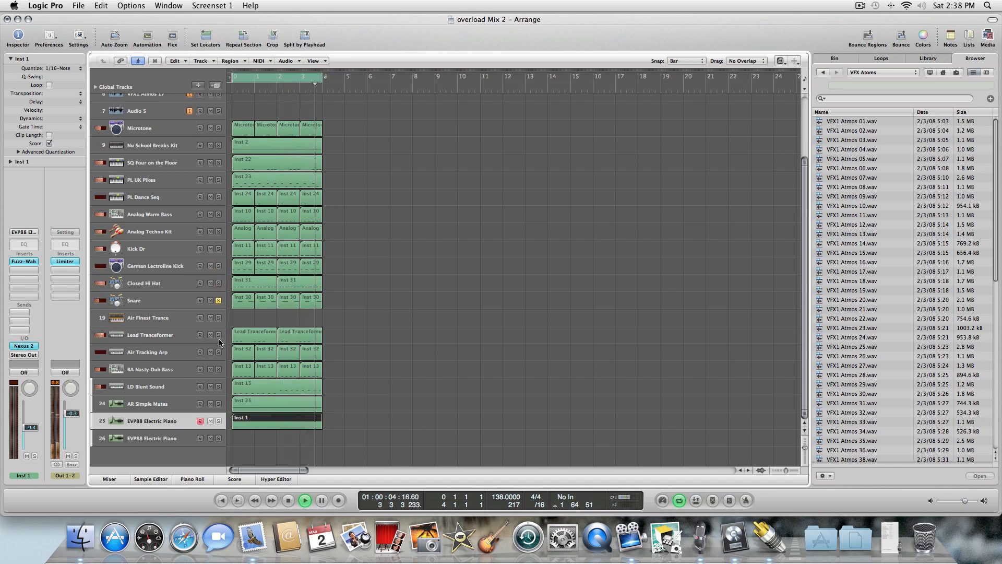
left_click(218, 335)
left_click(218, 300)
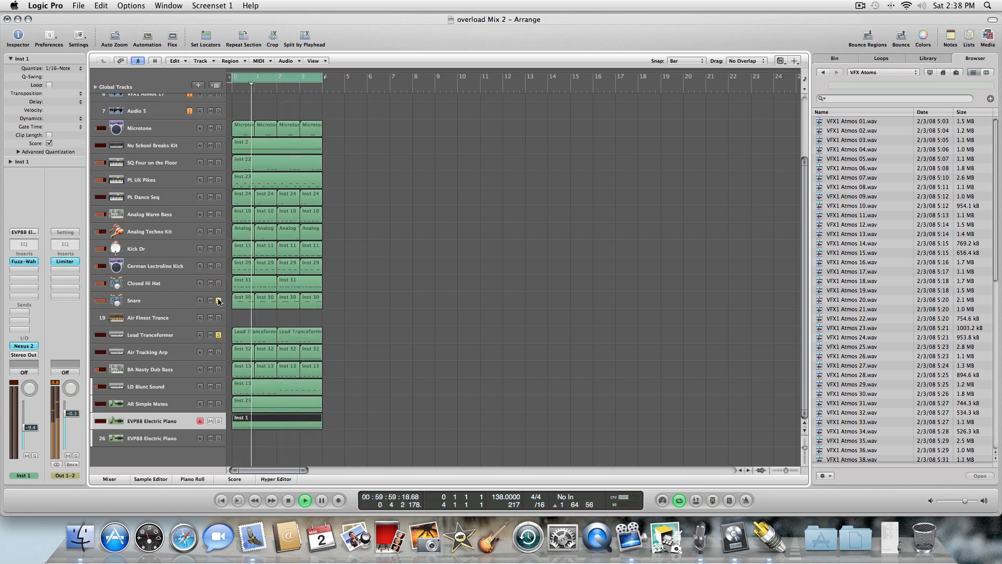
left_click(218, 352)
left_click(218, 335)
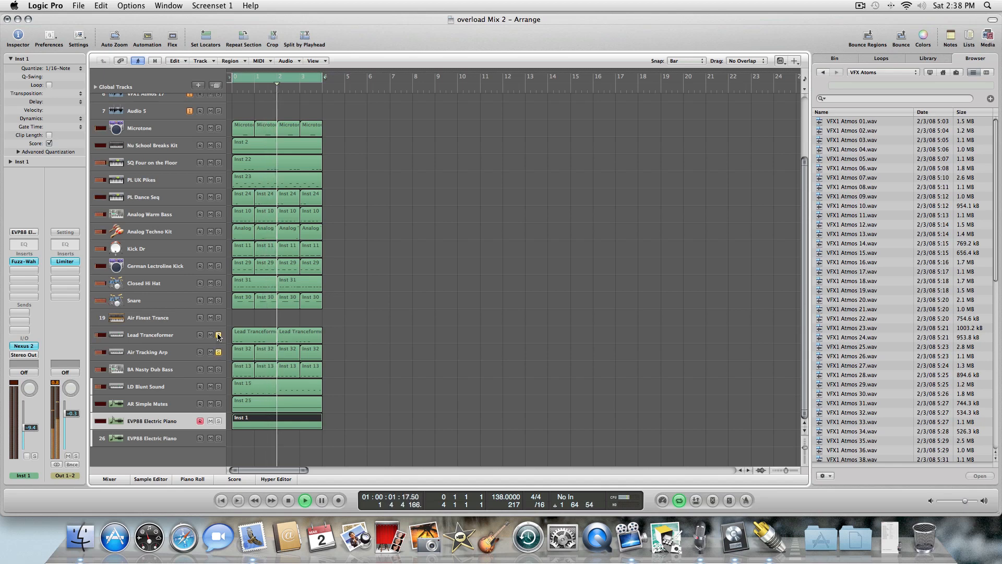
left_click(218, 369)
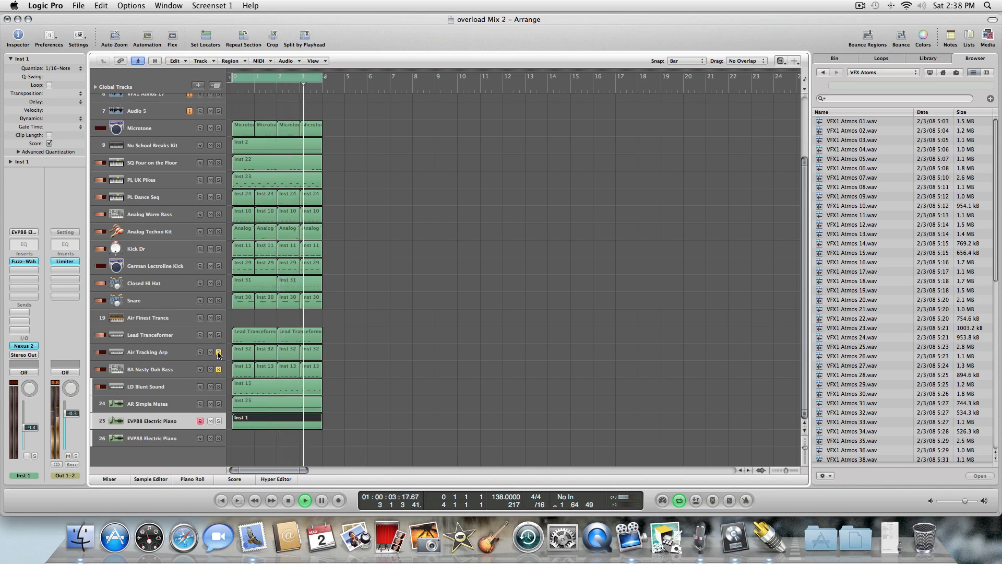
left_click(218, 351)
left_click(221, 392)
left_click(218, 387)
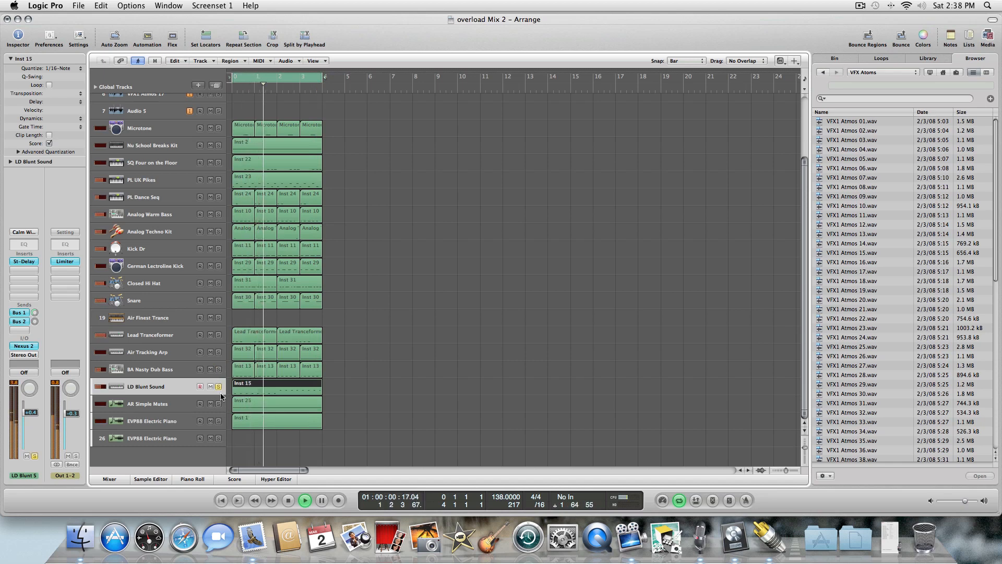
left_click(218, 403)
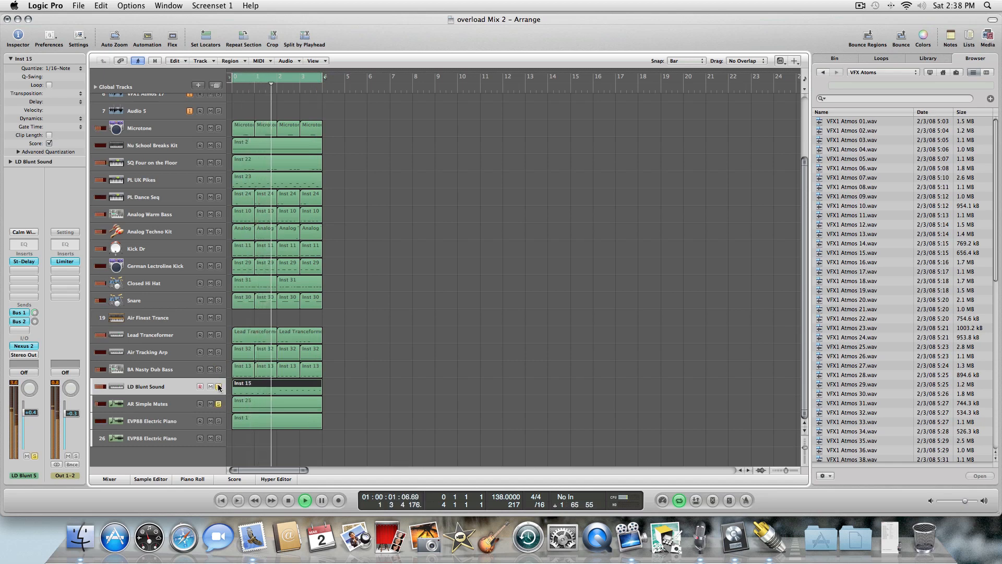
left_click(218, 421)
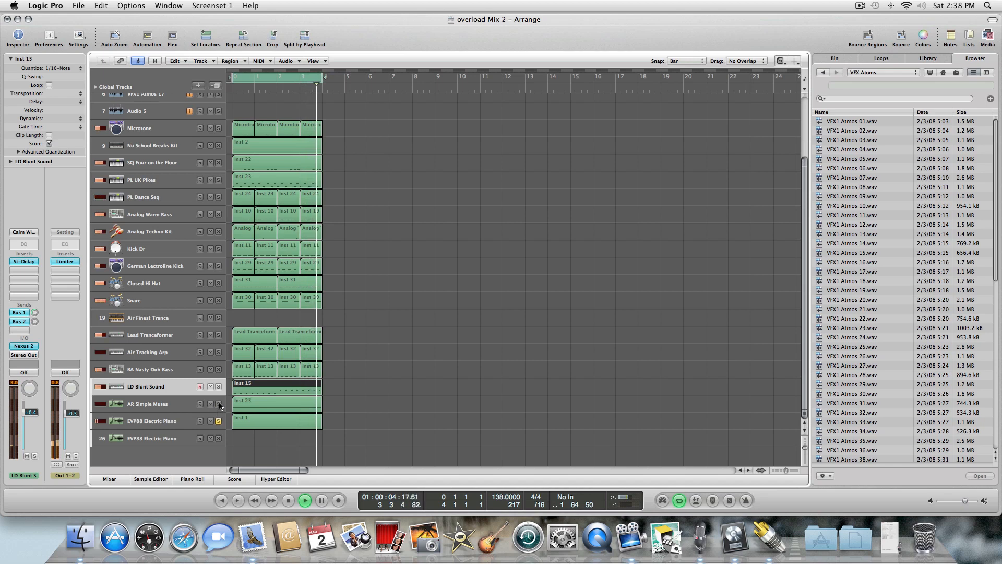
left_click(218, 404)
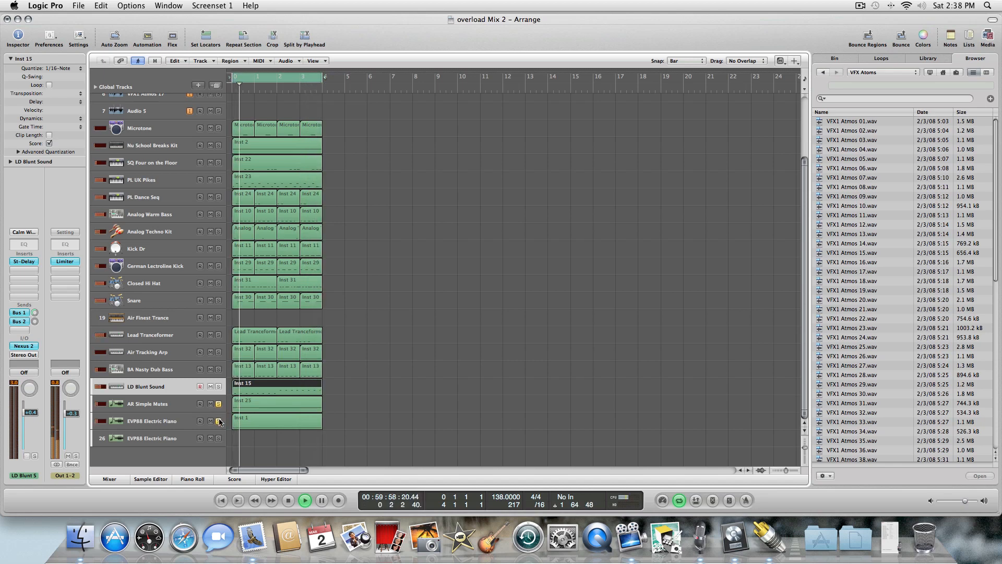
left_click(288, 500)
Select all the four-bar regions on every track of the arrangement.
left_click(385, 315)
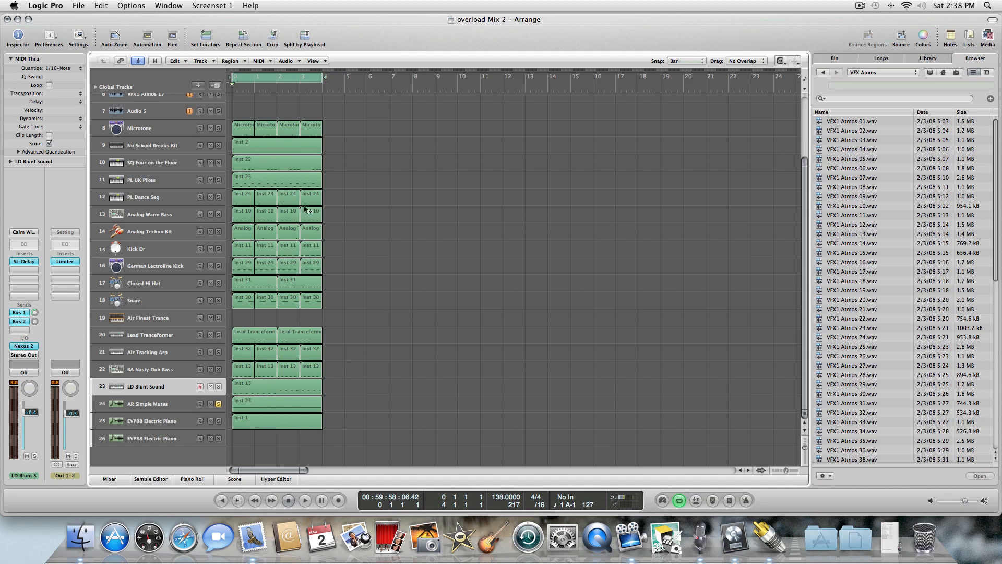
key("Escape")
key("Escape")
left_click_drag(248, 106, 338, 445)
left_click(263, 107)
left_click_drag(319, 119, 323, 443)
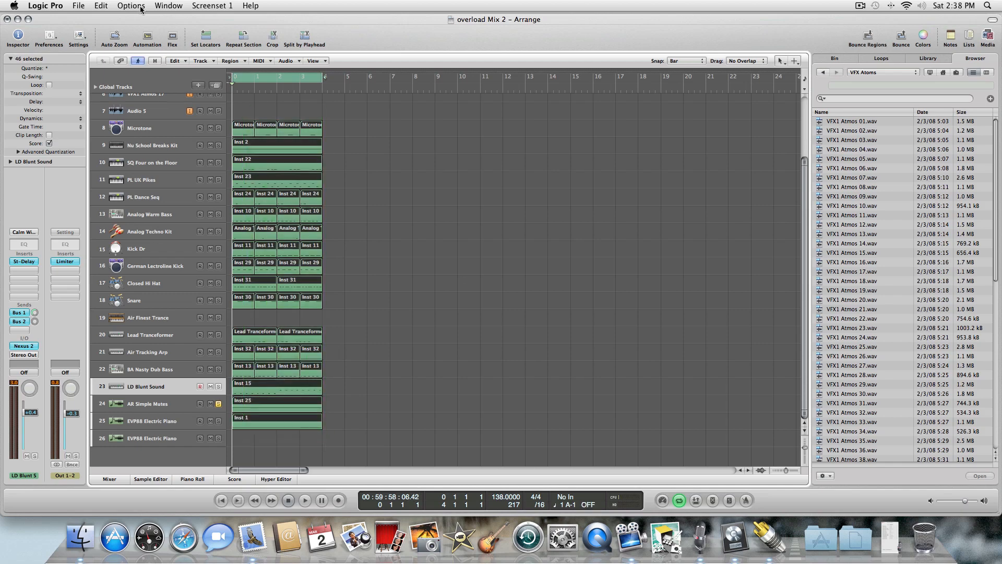
left_click(108, 6)
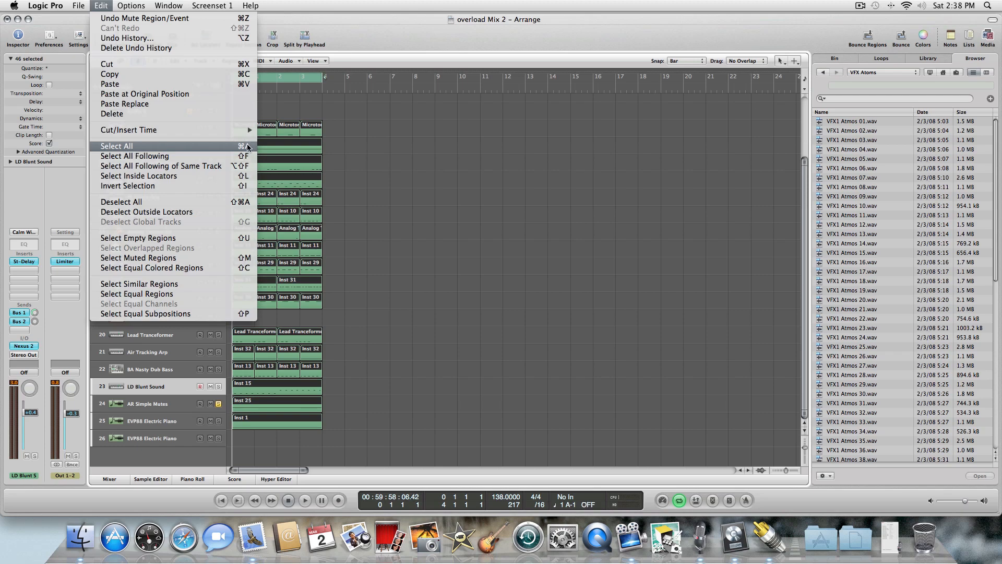
left_click(245, 148)
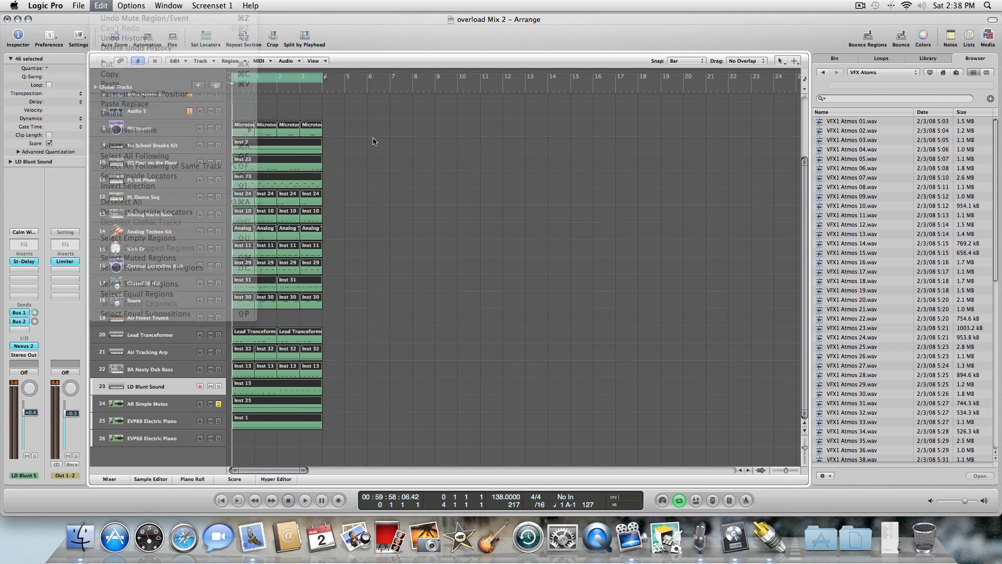
left_click_drag(243, 107, 342, 449)
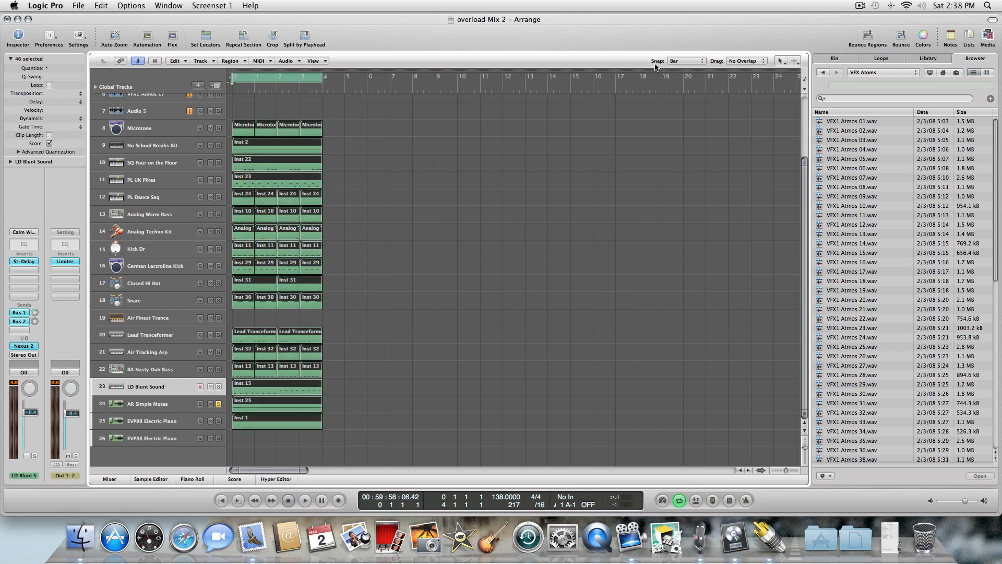
Place the playhead at bar 5 and paste the four-bar section repeatedly until the regions extend to about bar 148.
left_click(702, 62)
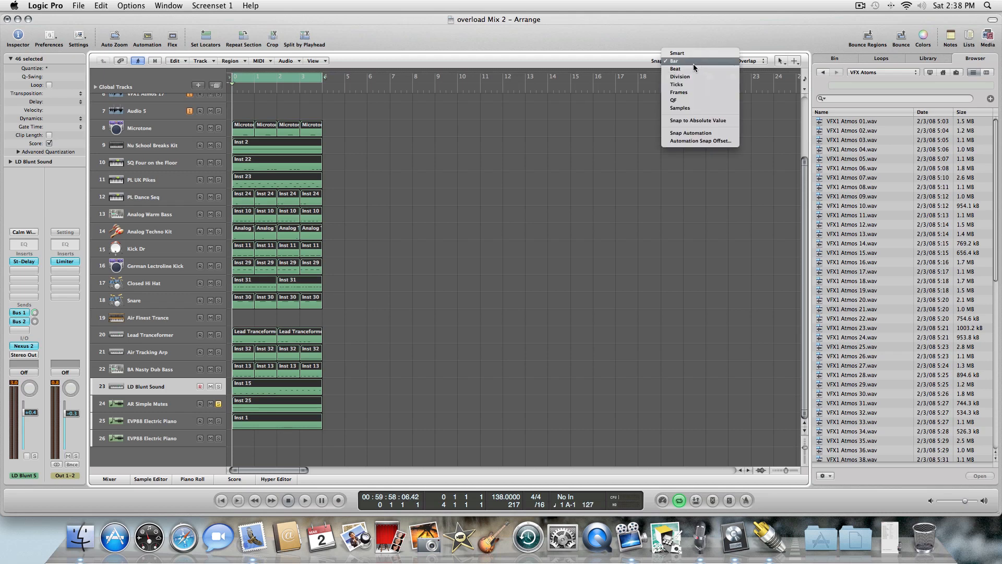
left_click(693, 62)
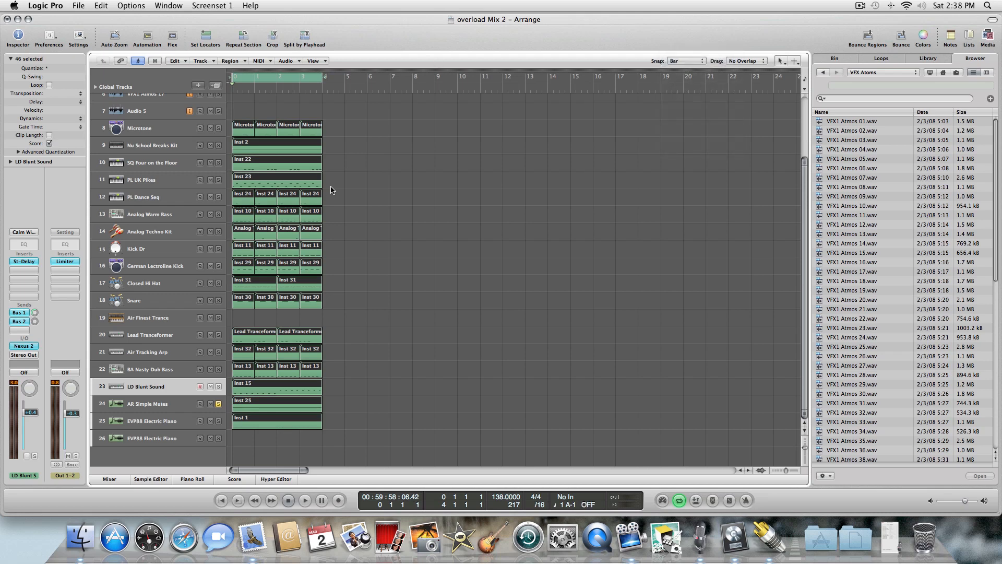
left_click(323, 90)
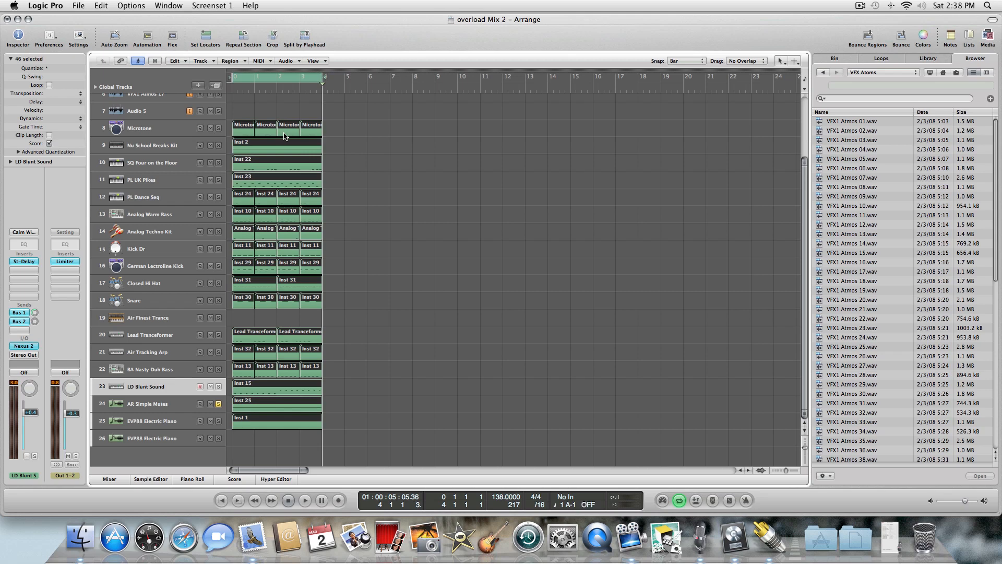
key("Return")
key("super+v")
key("super+v")
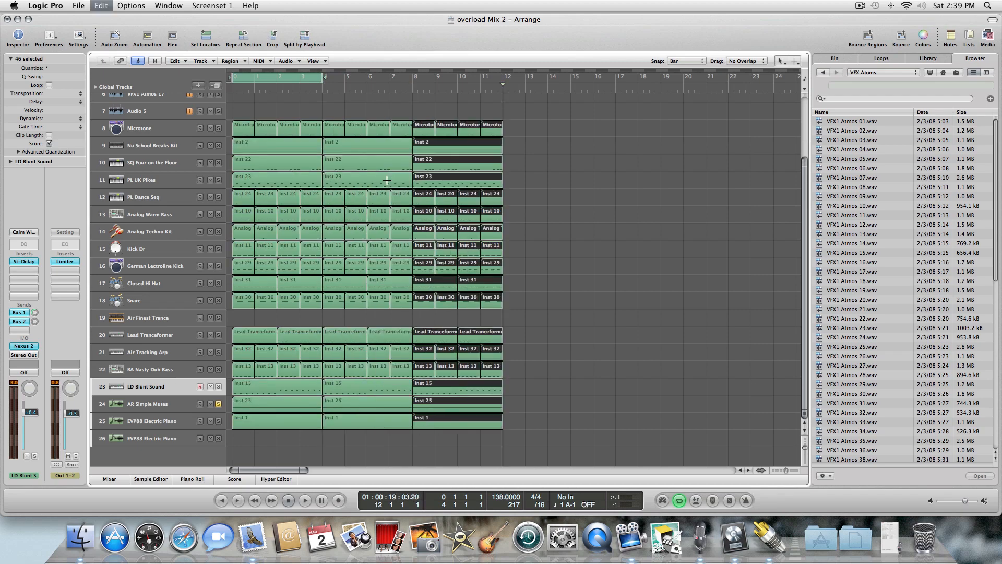
key("super+v")
key("super+v")
key("super+v")
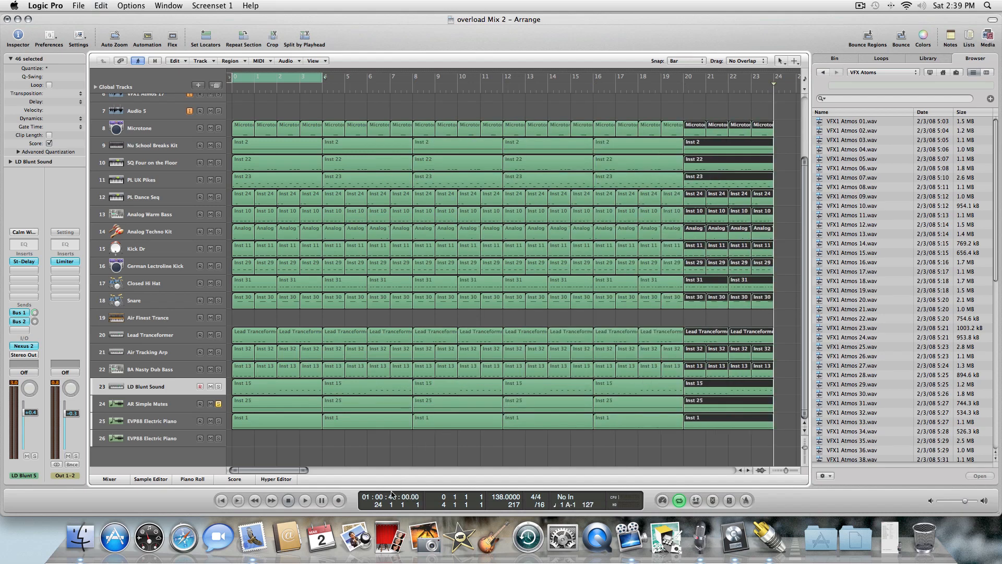
key("super+v")
key("super+v")
key("super+v")
key("super+v")
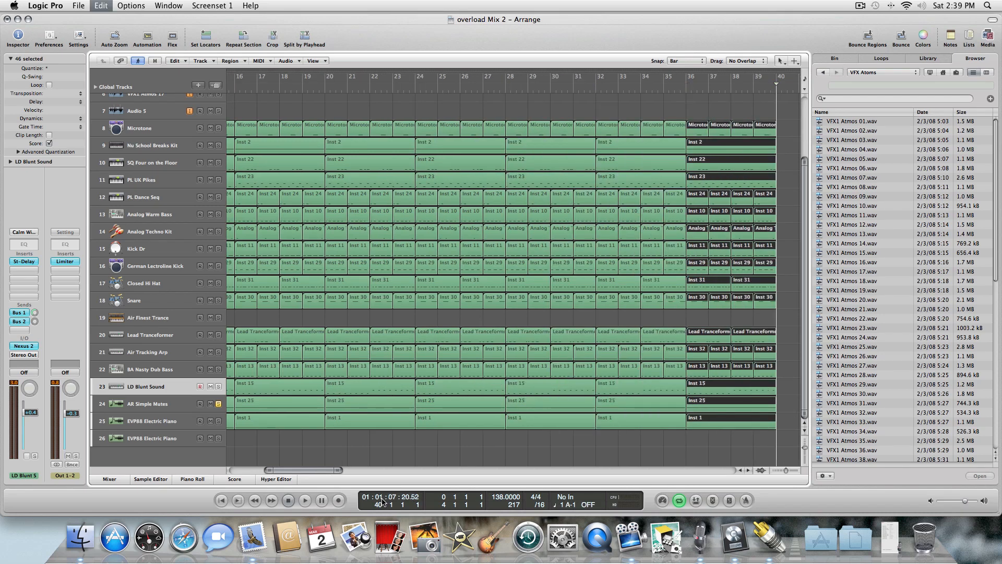
key("super+v")
key("super+v")
key("super+v")
key("super+v")
key("super+v")
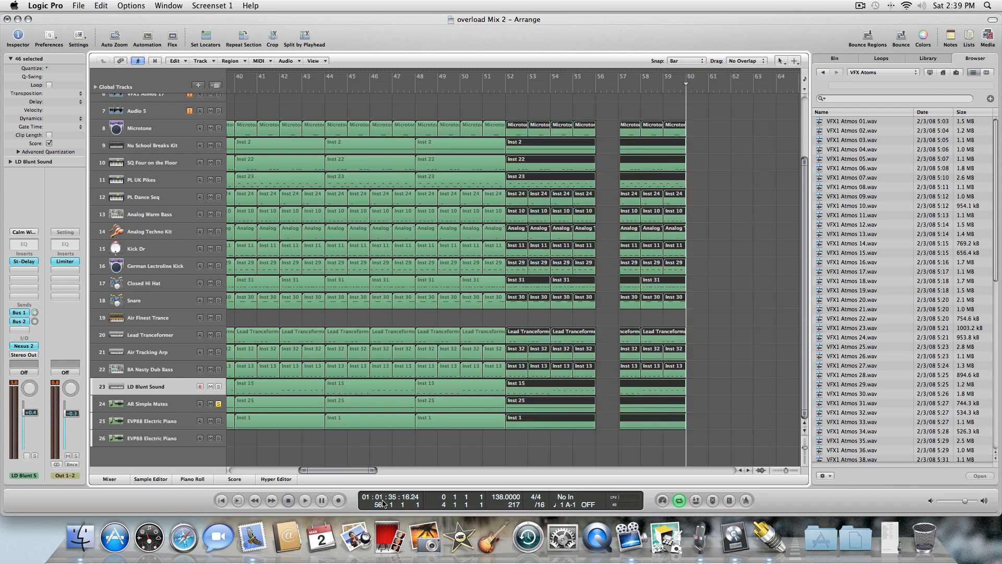
key("super+v")
key("super+v")
key("super+v")
key("super+v")
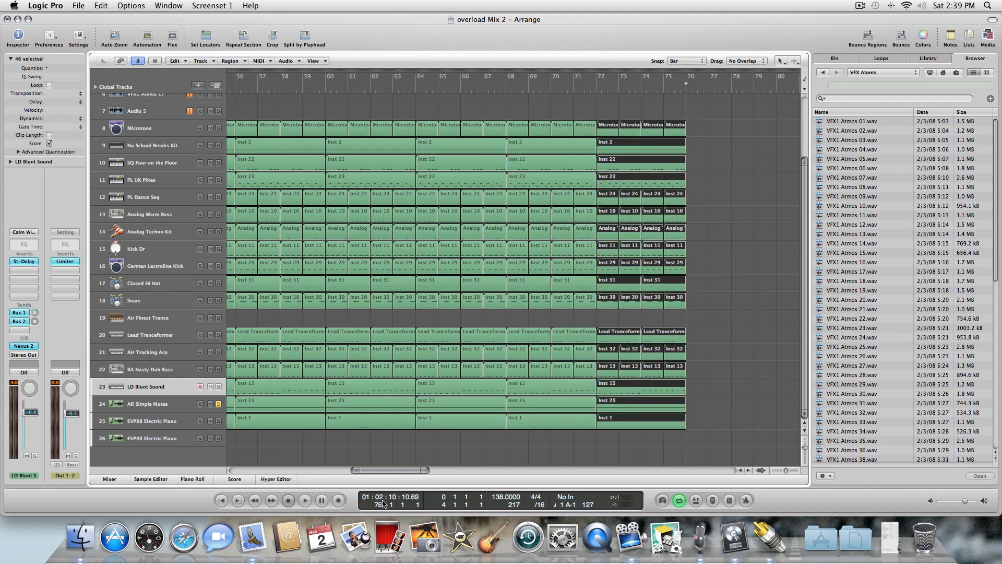
key("super+v")
key("super+v")
key("super+v")
key("super+v")
key("super+v")
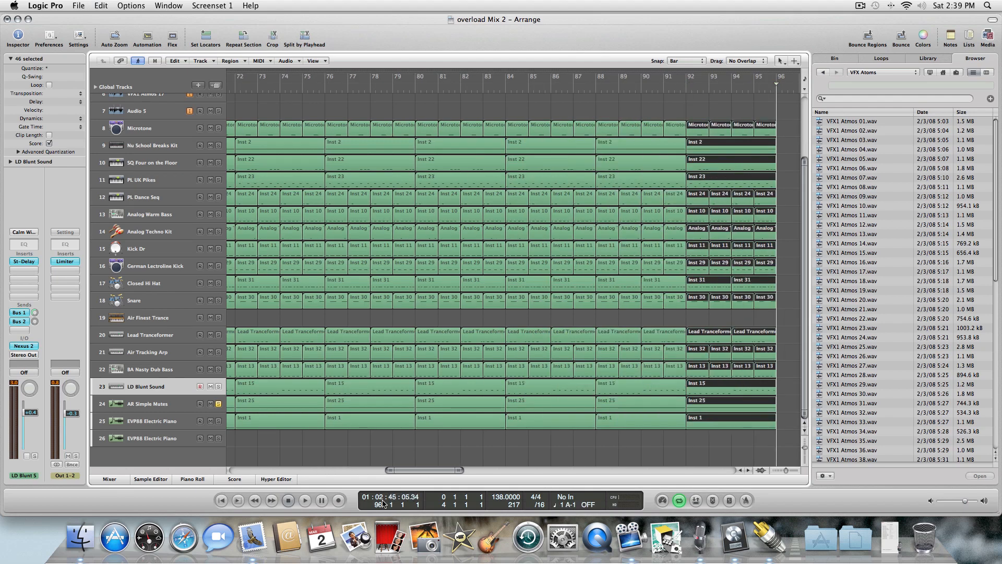
key("super+v")
key("super+v")
key("super+v")
key("super+v")
key("super+v")
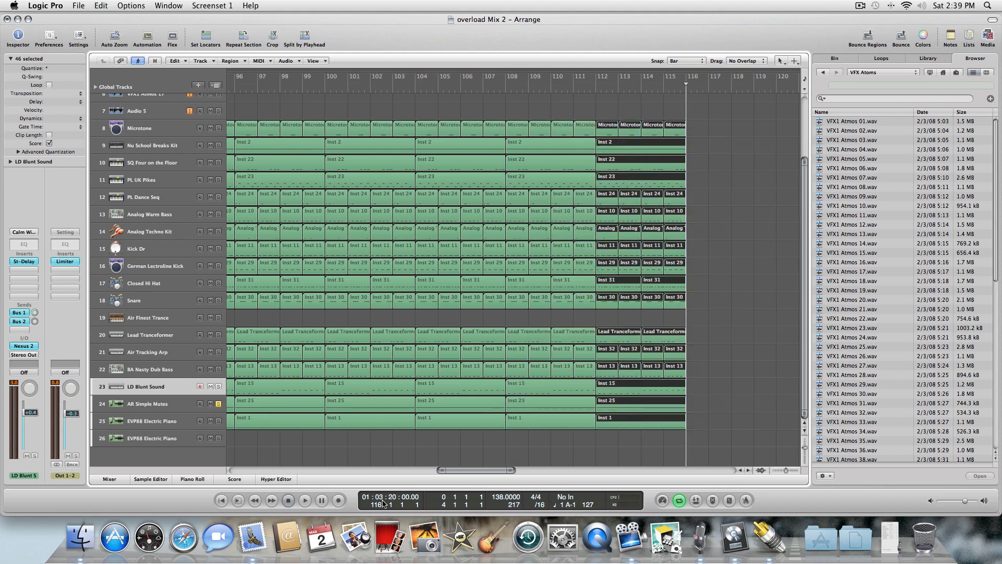
key("super+v")
key("super+v")
key("super+v")
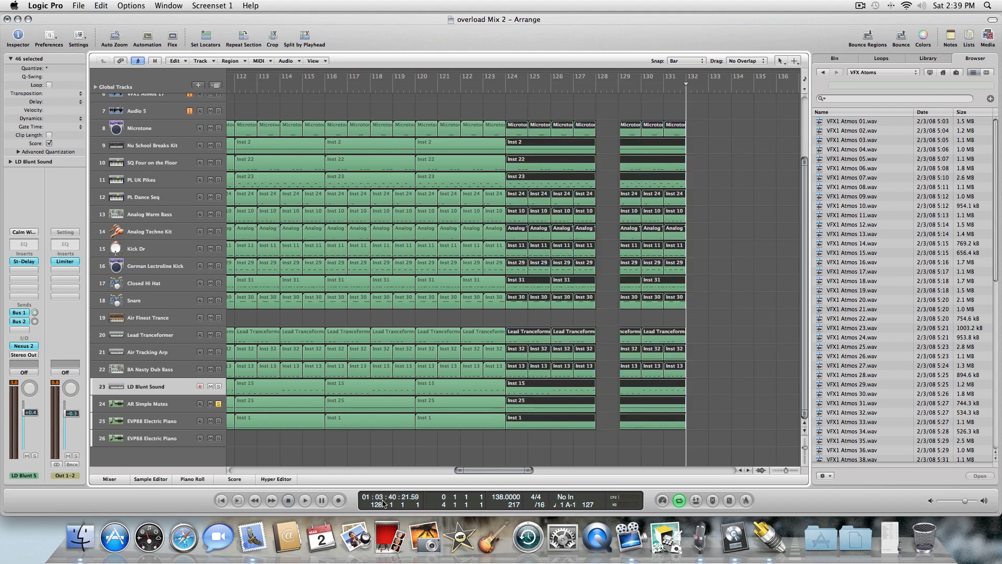
key("super+v")
key("super+v")
key("super+v")
key("super+v")
key("super+v")
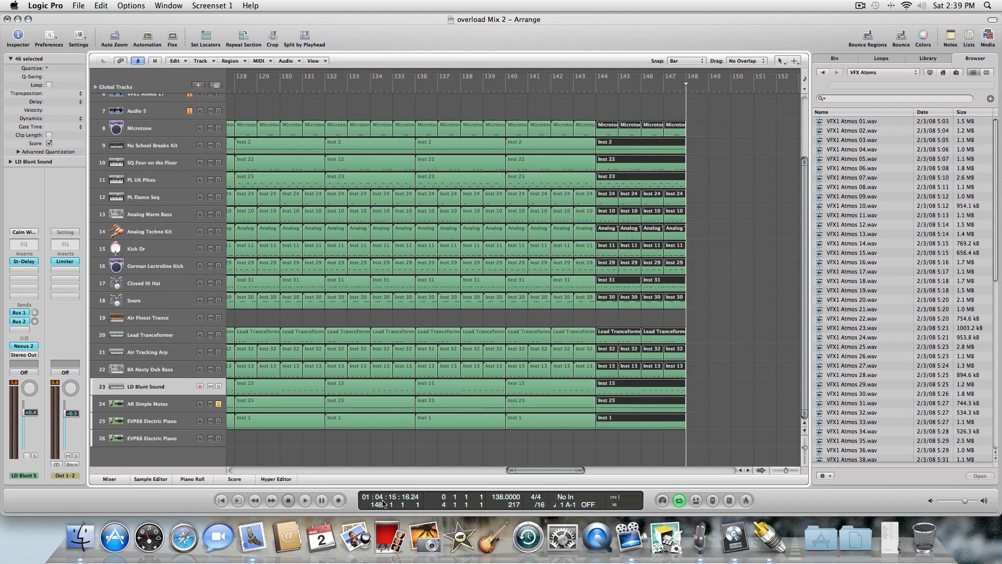
Continue pasting the four-bar section until the regions reach about bar 176.
key("super+v")
key("super+v")
key("super+v")
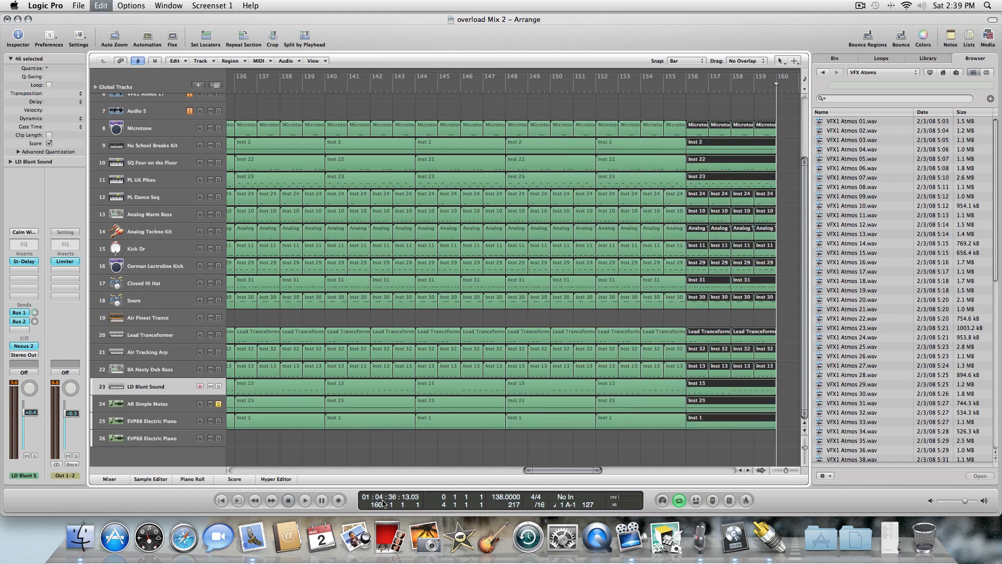
key("super+v")
key("super+v")
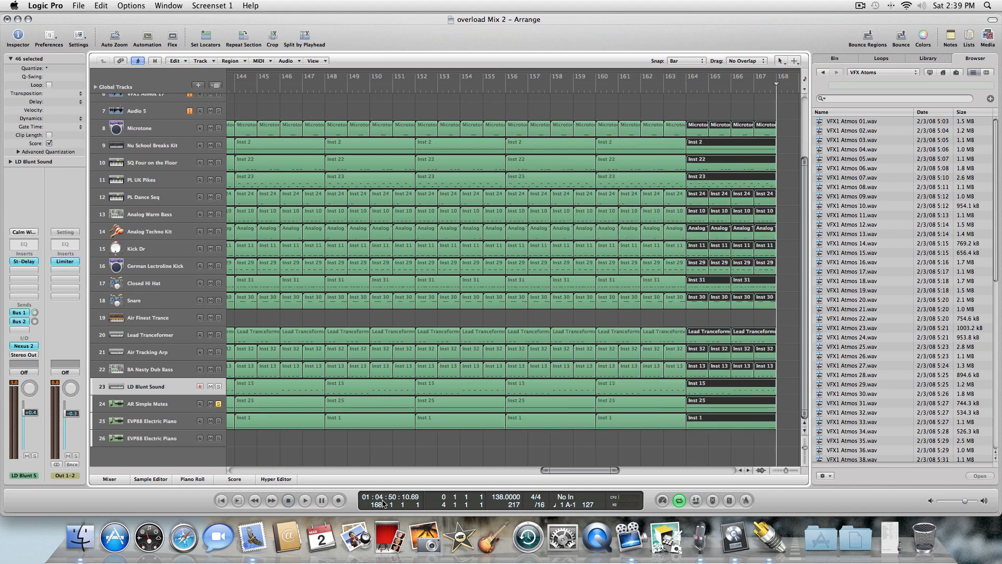
key("super+v")
key("super+v")
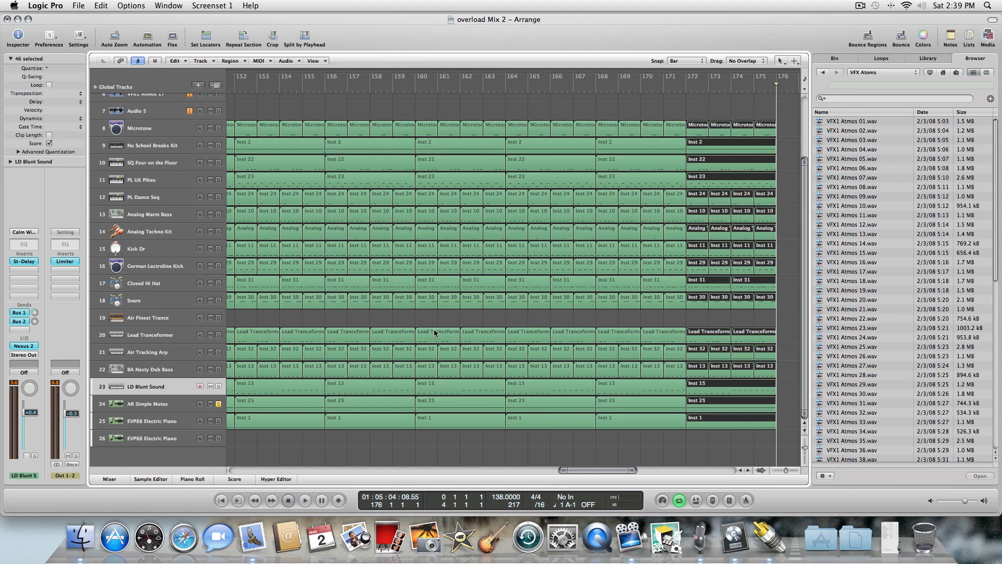
Return to the song start, select every region in the arrangement and mute them all with the Mute Tool.
key("Return")
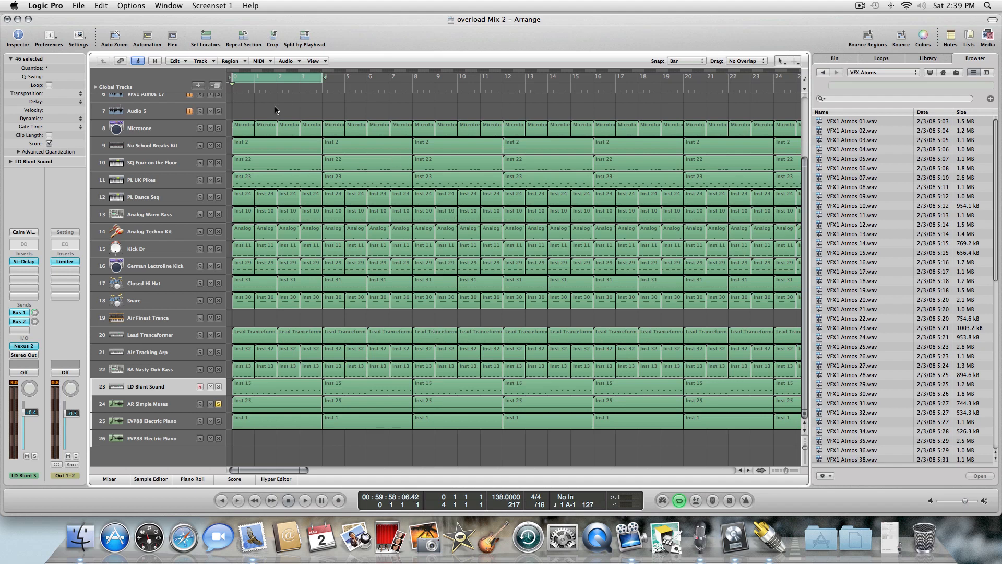
left_click_drag(245, 103, 667, 419)
left_click_drag(640, 472, 538, 459)
right_click(512, 326)
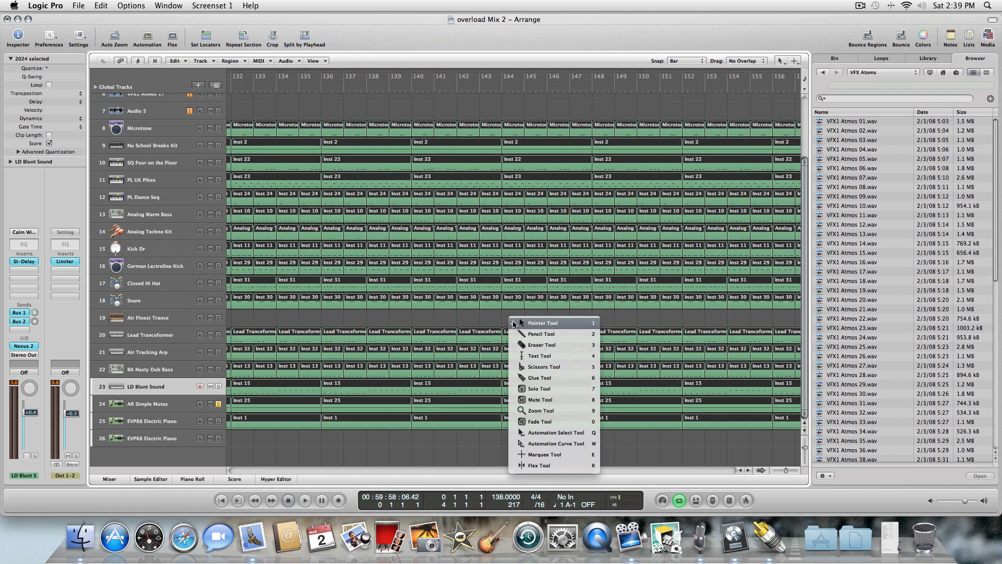
left_click(550, 400)
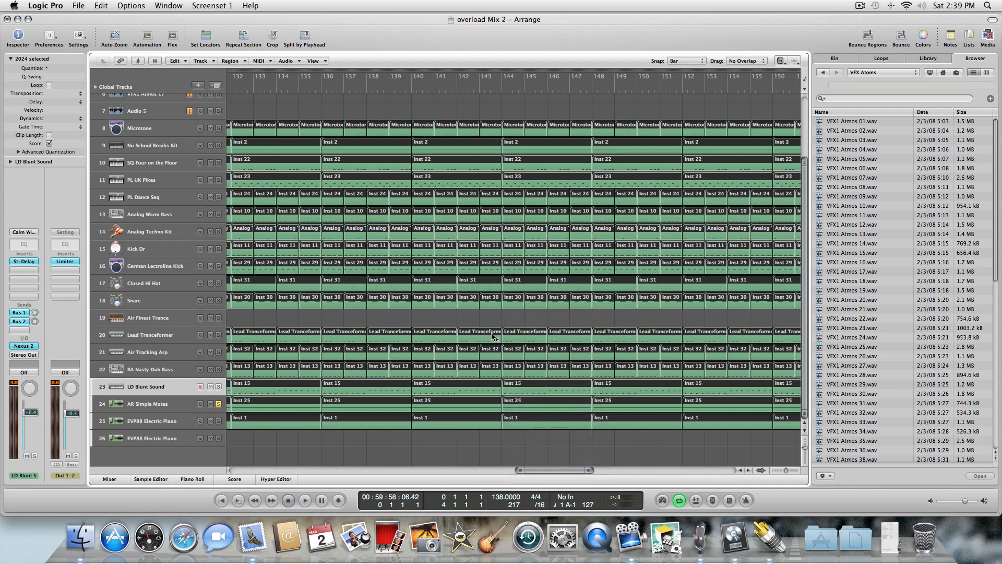
left_click(490, 337)
right_click(490, 320)
left_click(489, 320)
left_click(482, 321)
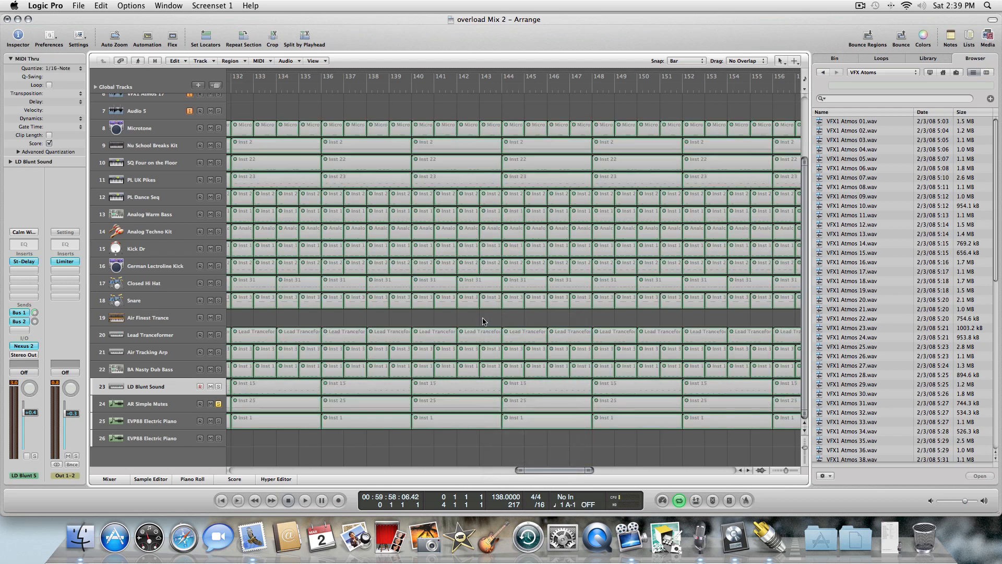
Extend the cycle range to span bars 1 to 9.
left_click_drag(541, 471, 202, 460)
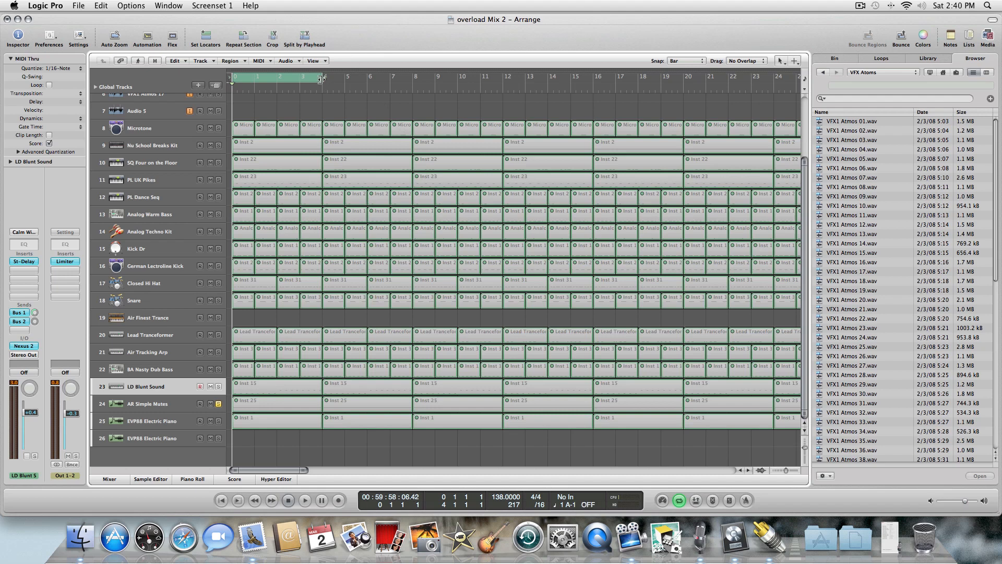
left_click_drag(321, 77, 416, 82)
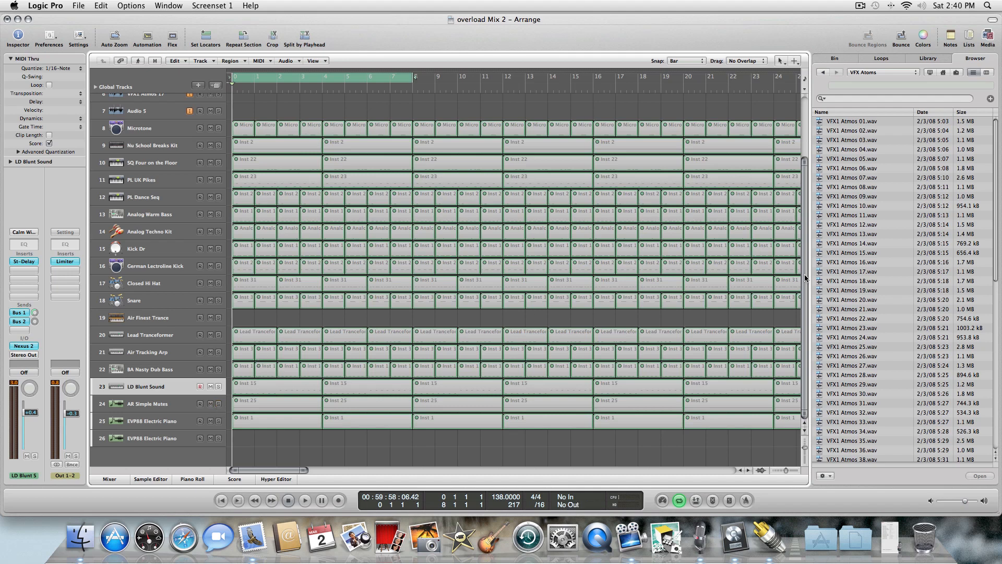
Start playback and unmute the first four regions on the AR Simple Mutes track.
mouse_move(805, 278)
left_mouse_down()
mouse_move(796, 178)
mouse_move(811, 285)
left_mouse_up()
left_click(177, 408)
key("Escape")
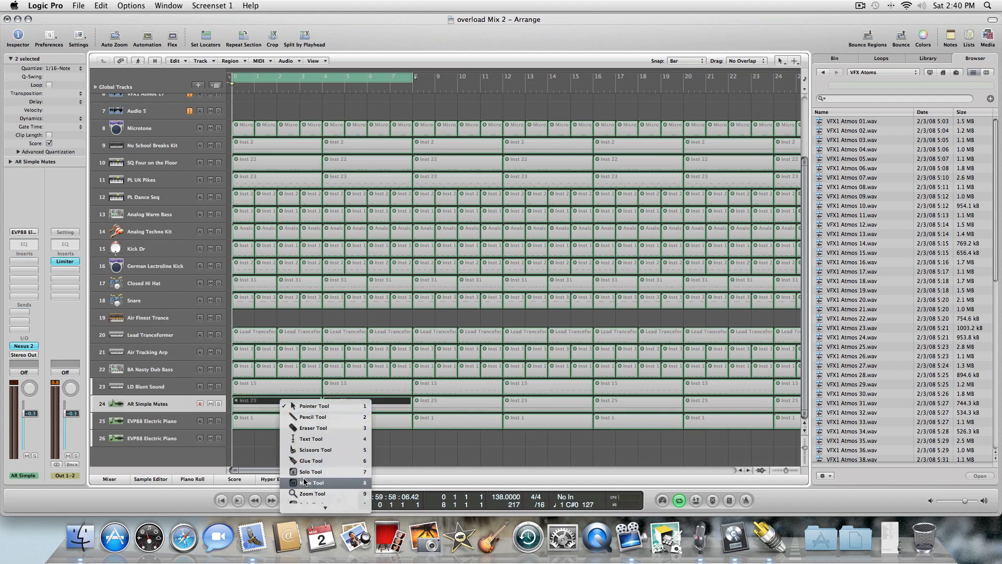
left_click(293, 407)
left_click(296, 406)
left_click(343, 405)
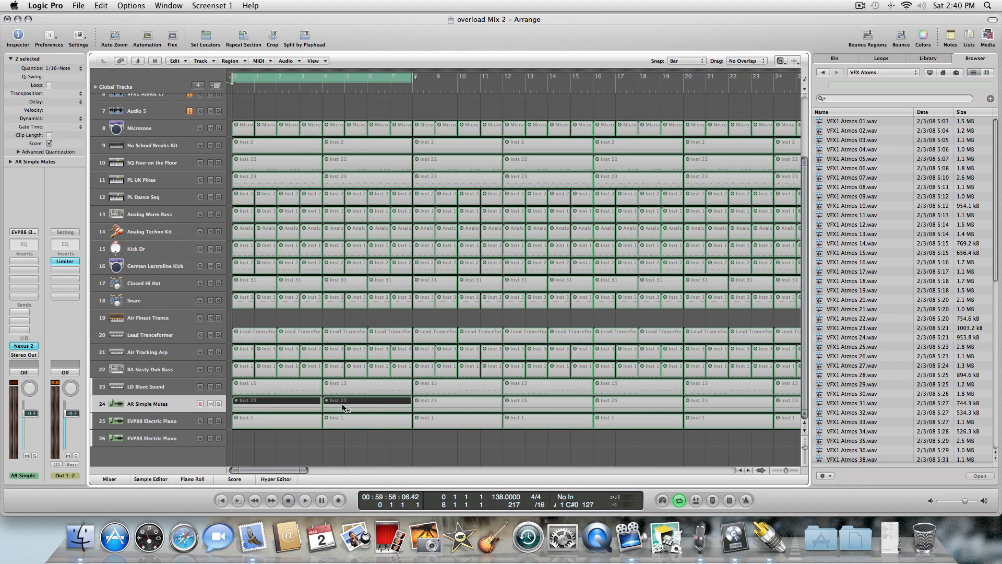
left_click(343, 405)
left_click(336, 453)
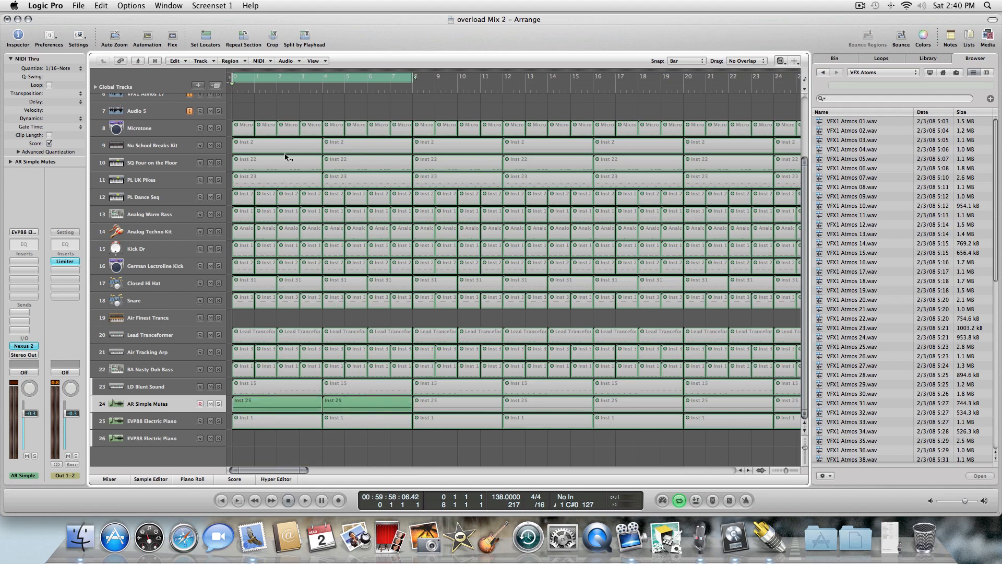
left_click(306, 500)
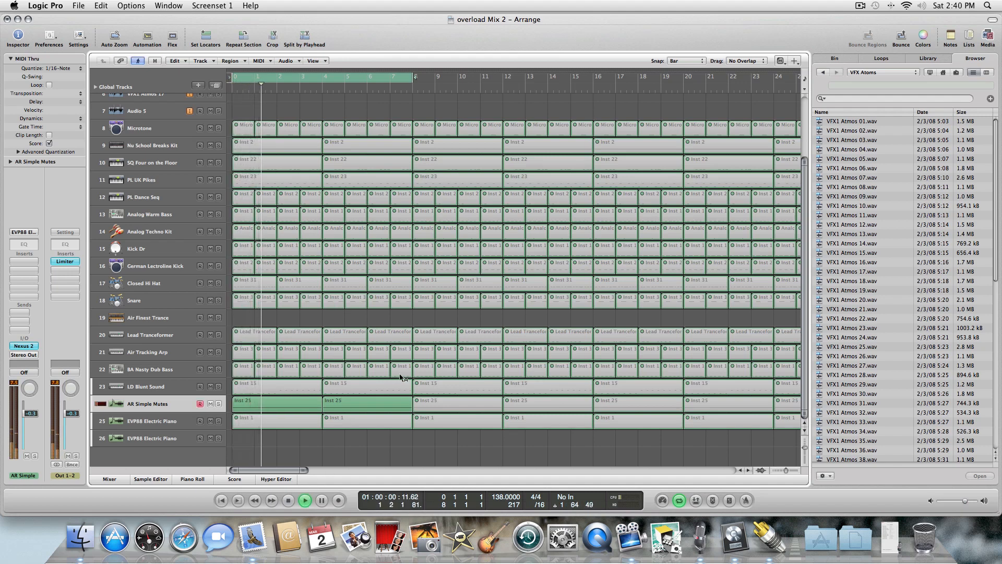
left_click(444, 401)
left_click(520, 406)
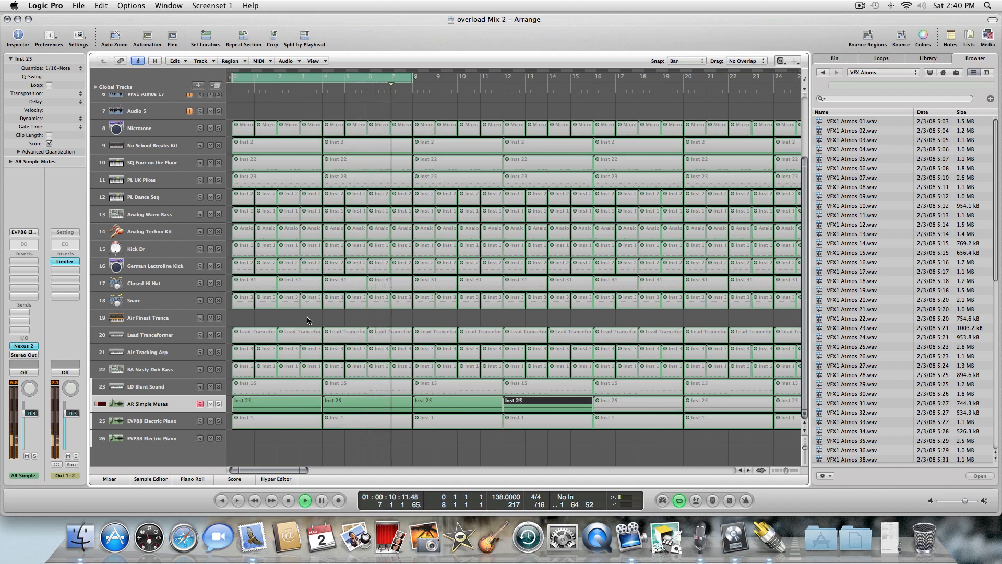
Unmute six Lead Transformer regions within the first 16 bars during playback.
left_click(256, 341)
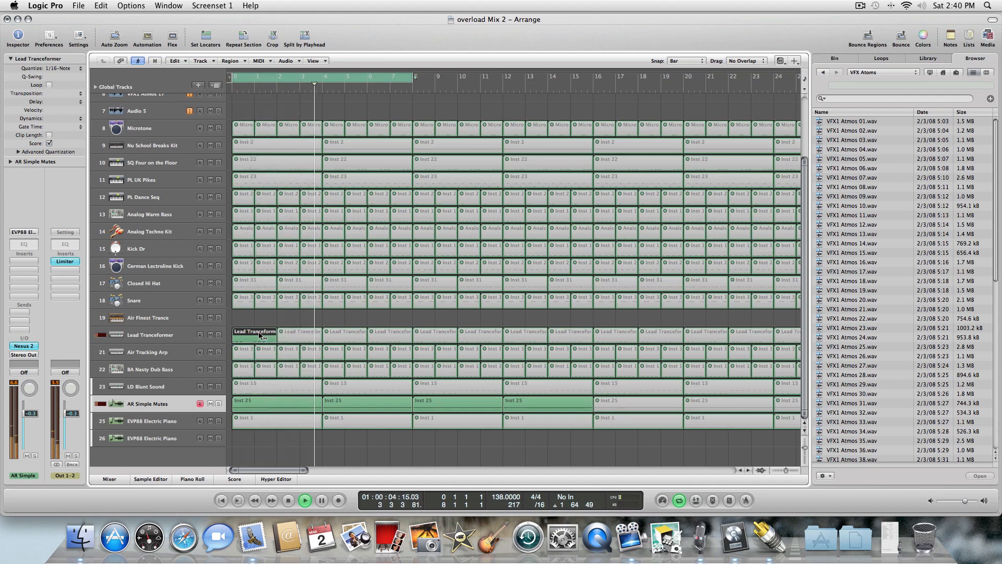
left_click(351, 331)
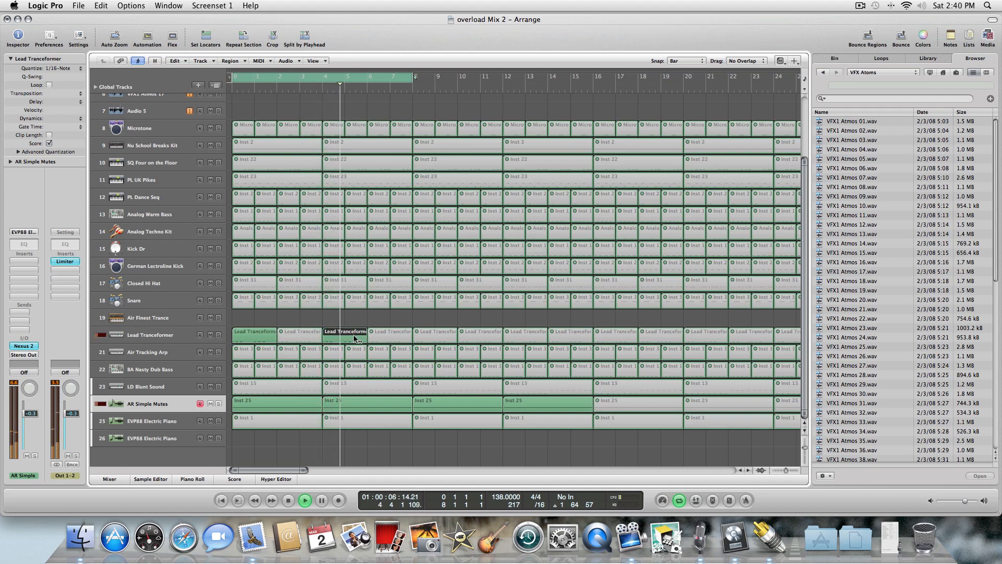
left_click(421, 333)
left_click(463, 334)
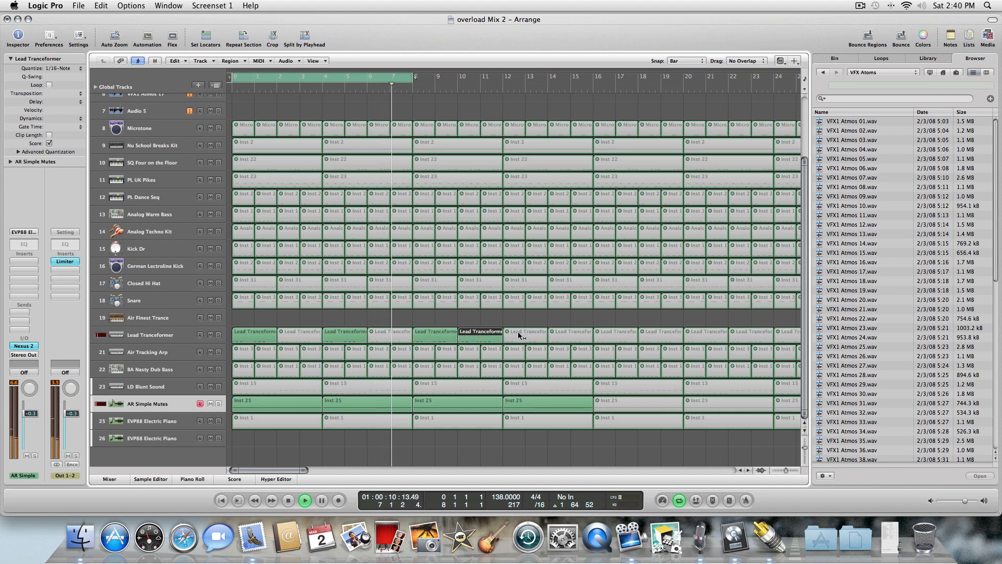
left_click(520, 334)
left_click(554, 334)
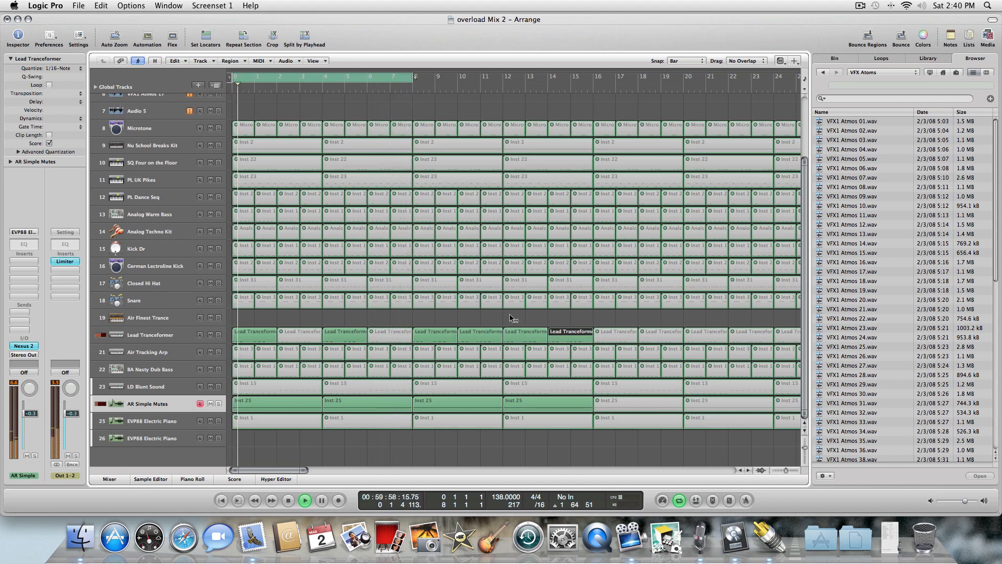
Toggle the mute on several Microtone regions within the first eight bars, leaving a few unmuted.
left_click(285, 131)
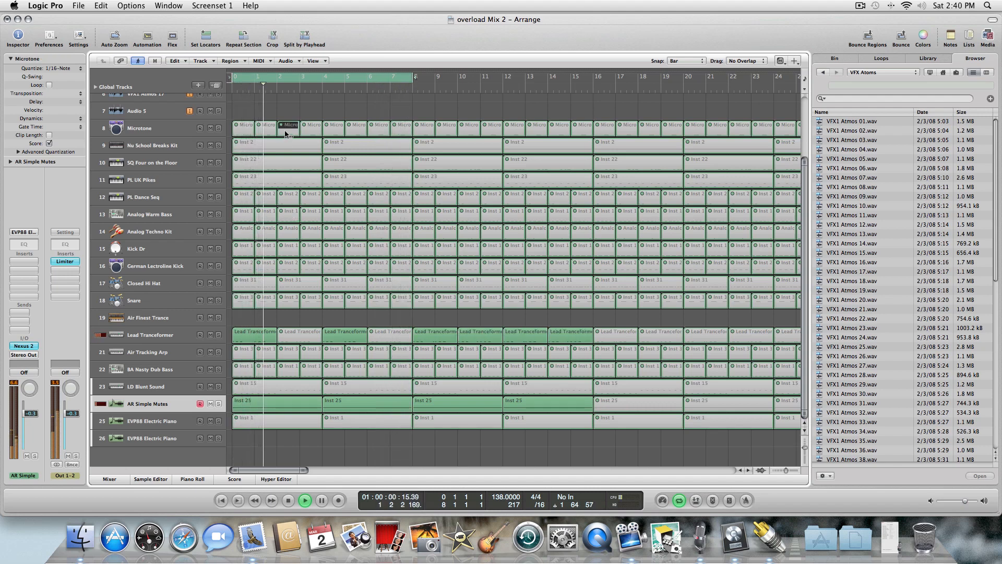
left_click(313, 128)
left_click(396, 126)
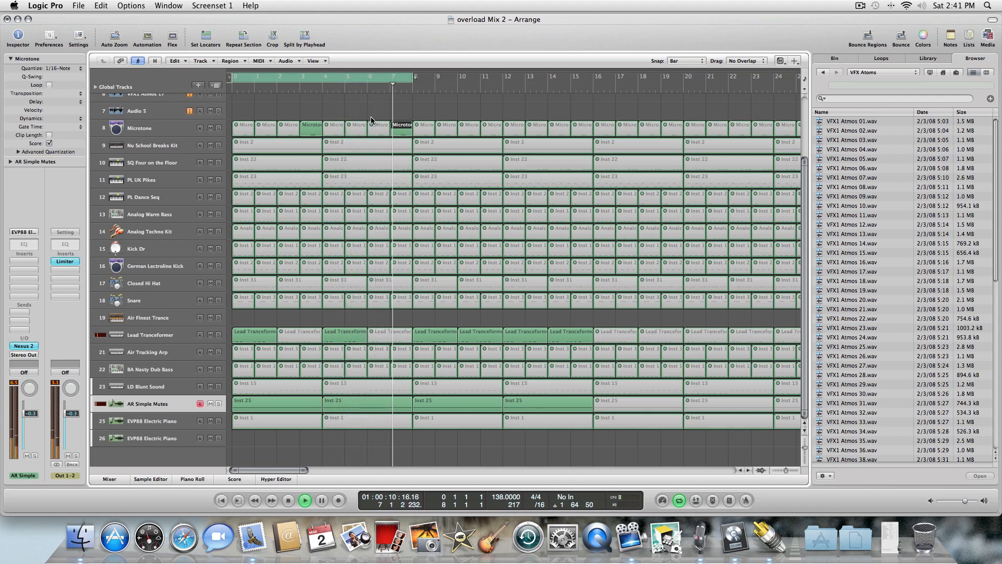
left_click(270, 129)
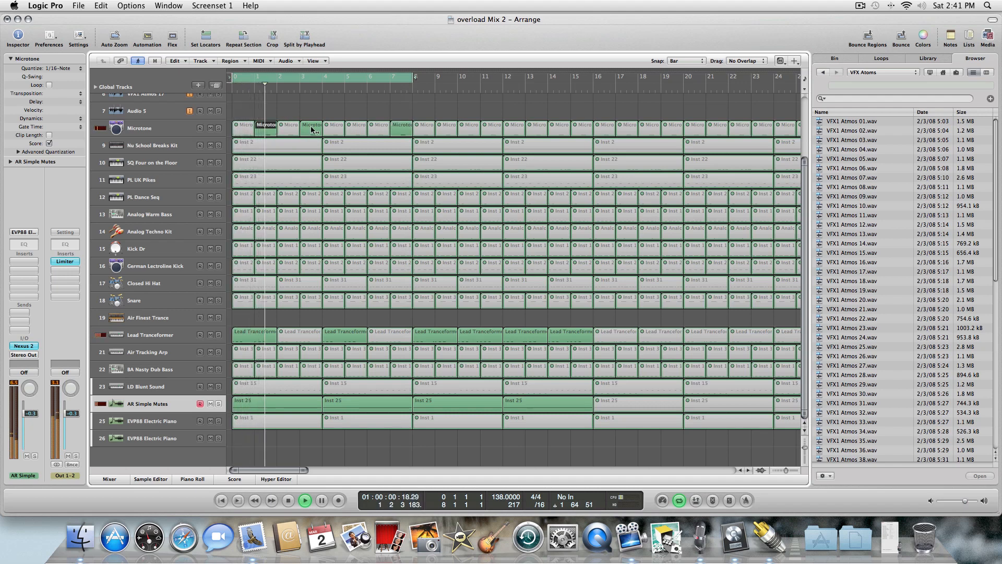
left_click_drag(267, 127, 316, 125)
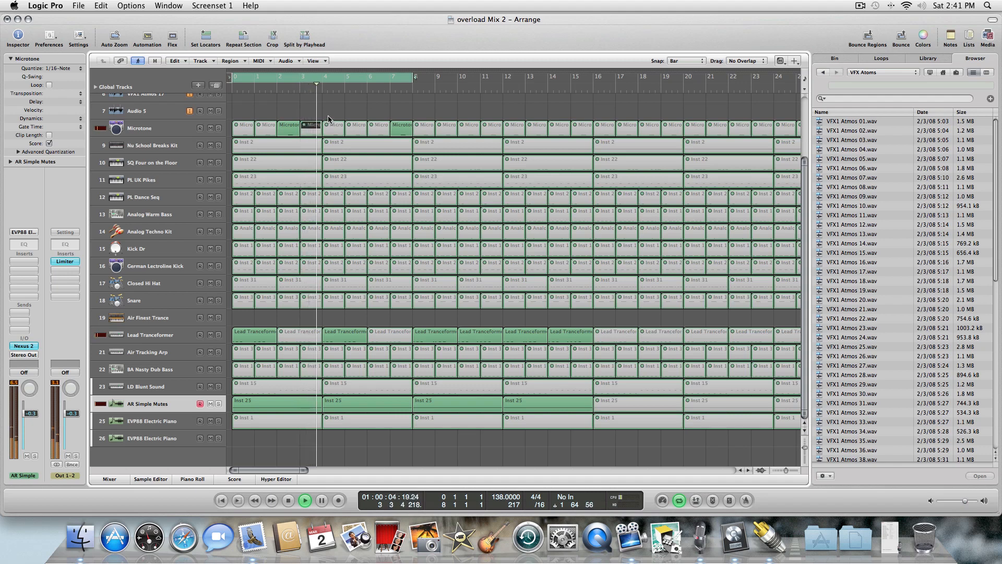
left_click(363, 127)
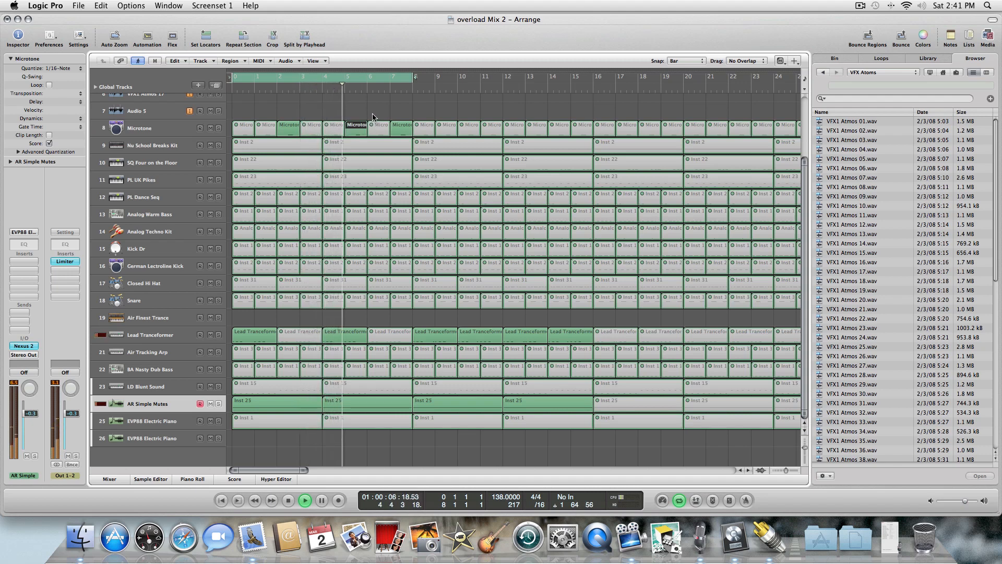
left_click(405, 133)
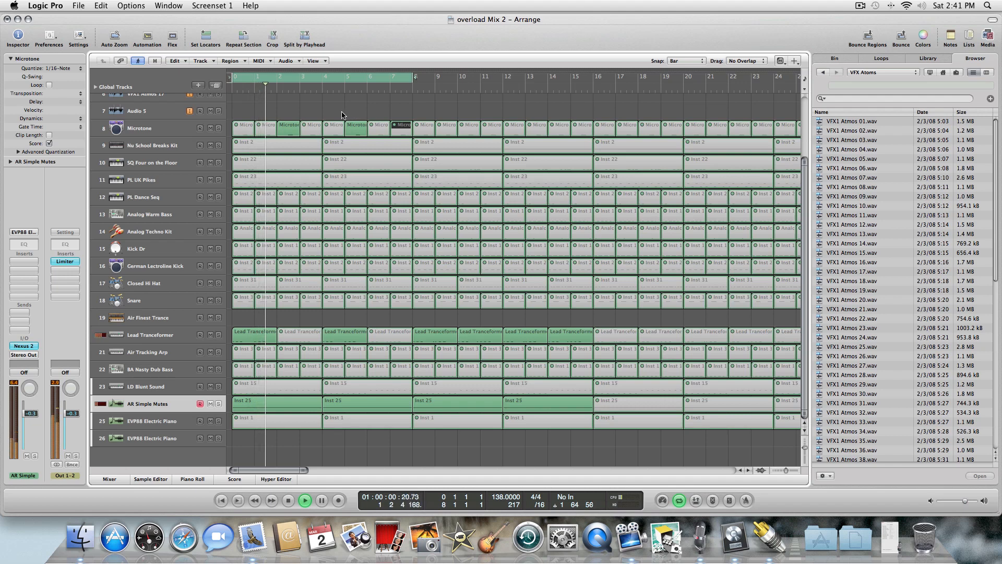
left_click(285, 129)
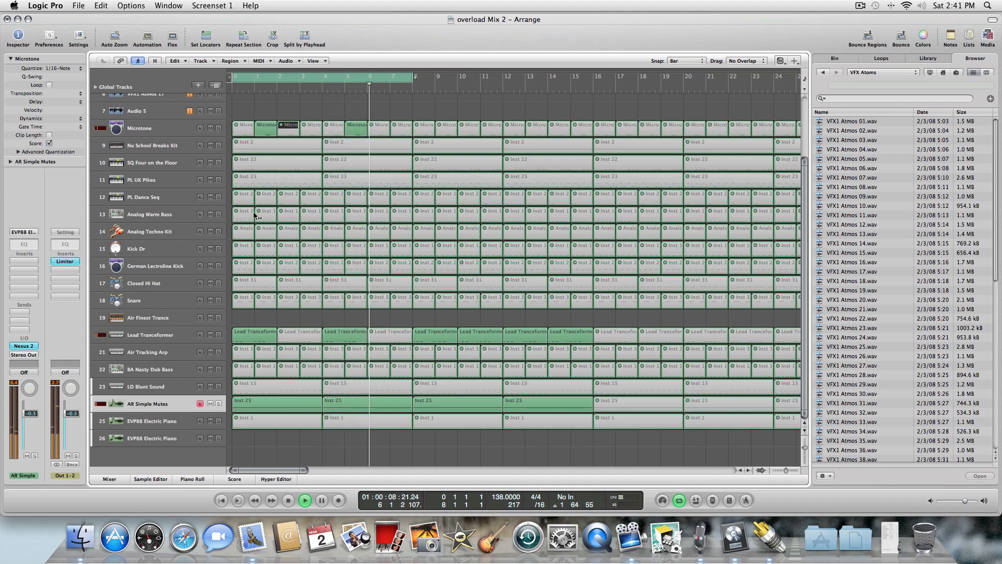
Toggle the mute on the first SQ Four on the Floor and Air Tracking Arp regions on and off.
left_click(264, 164)
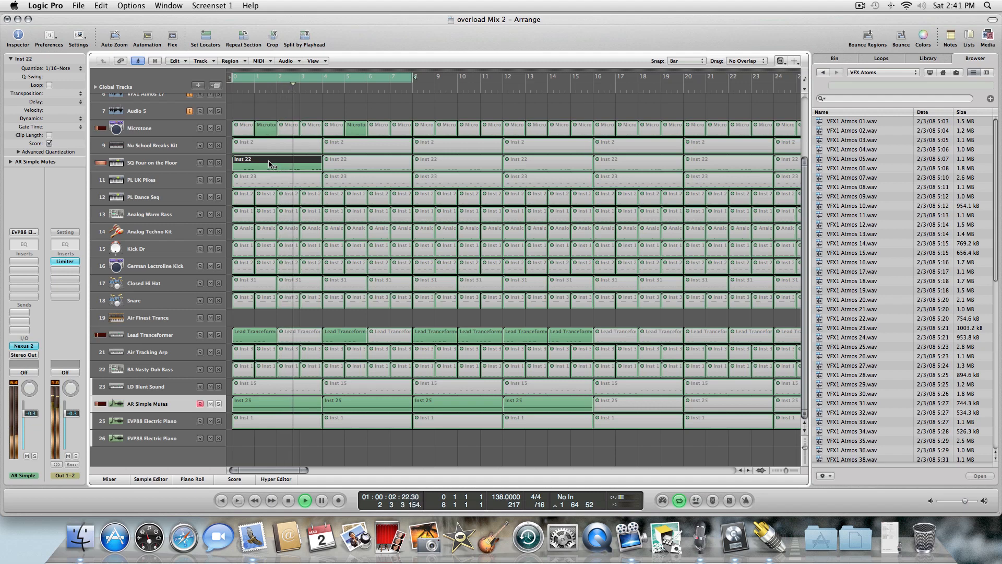
left_click(269, 164)
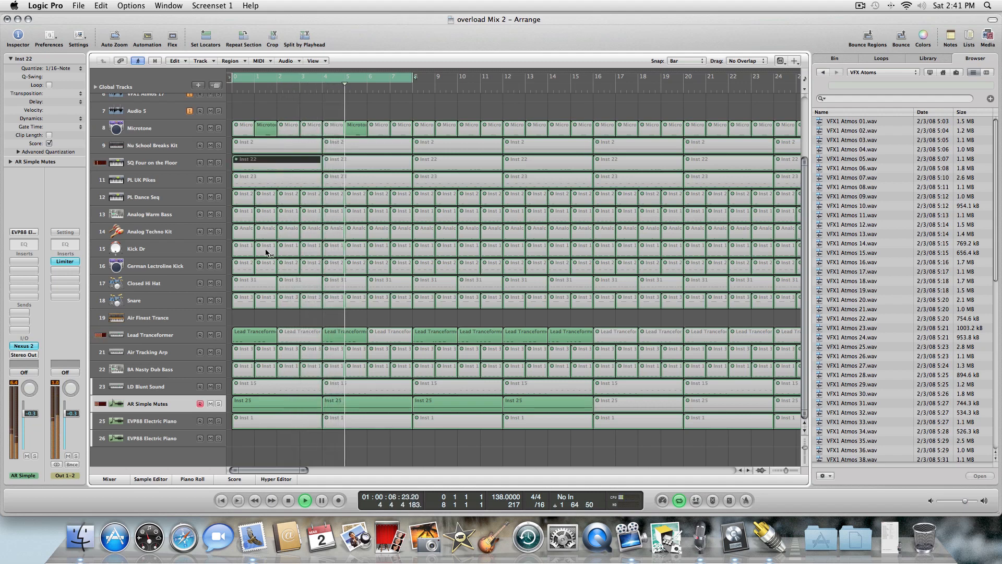
left_click(251, 357)
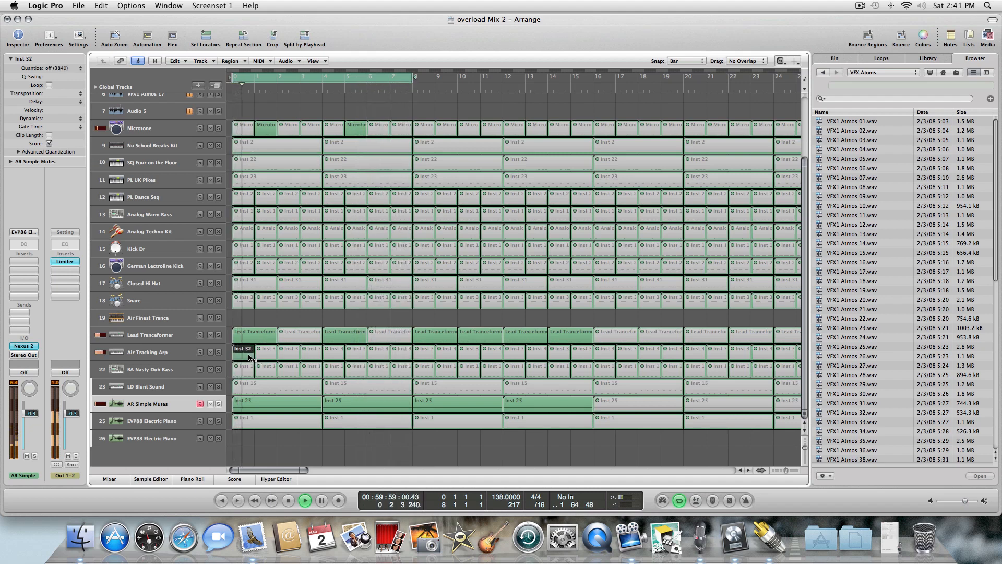
left_click(250, 356)
Unmute the 8A Nasty Dub Bass regions at bars 1 and 3 and mute the first Lead Transformer region.
left_click(286, 371)
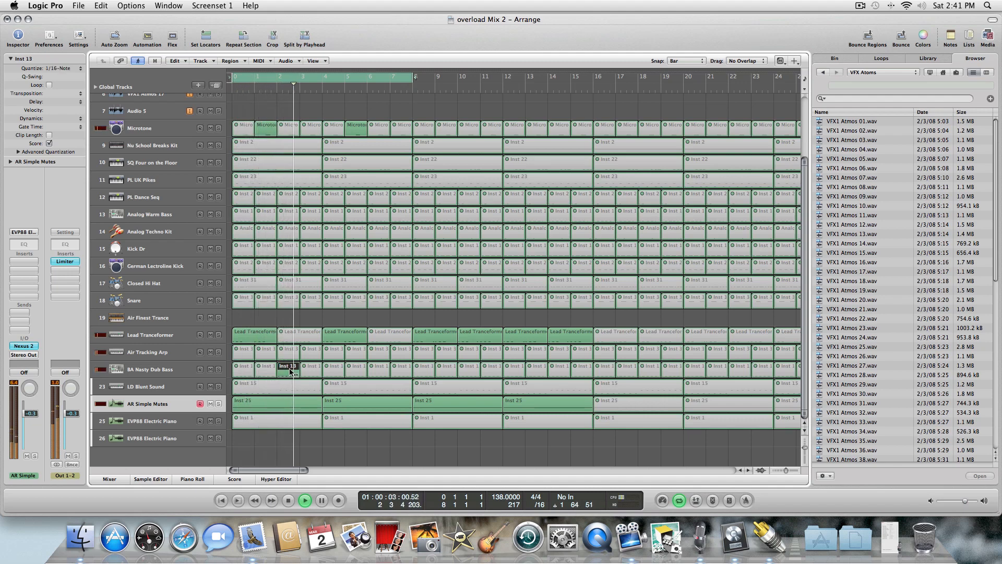
left_click(257, 337)
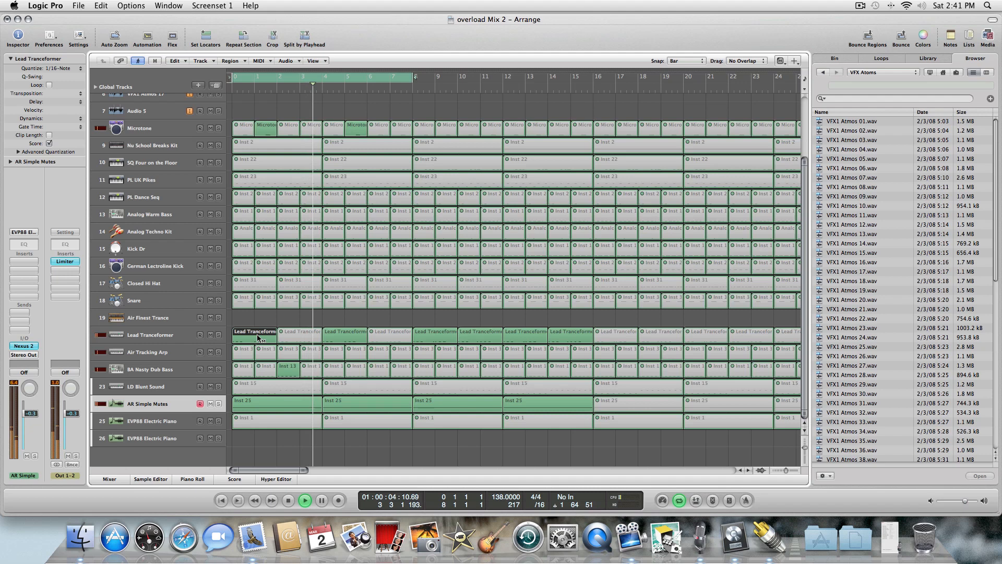
left_click(248, 369)
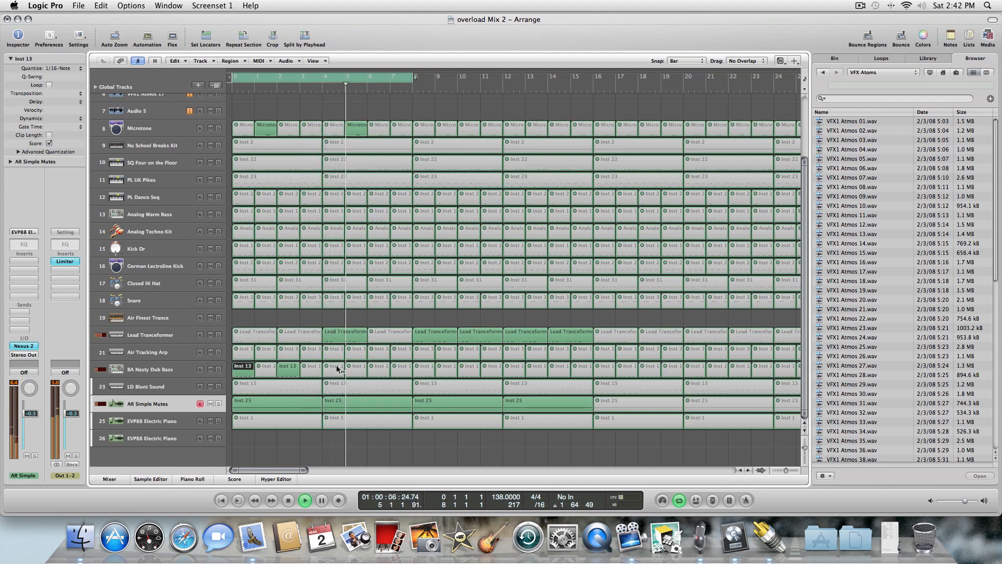
left_click(245, 337)
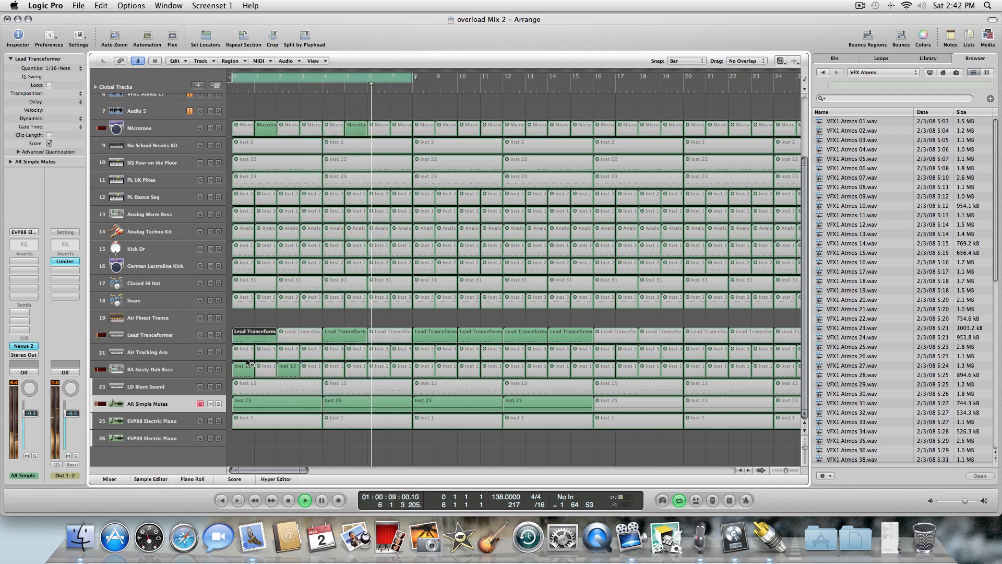
left_click(248, 370)
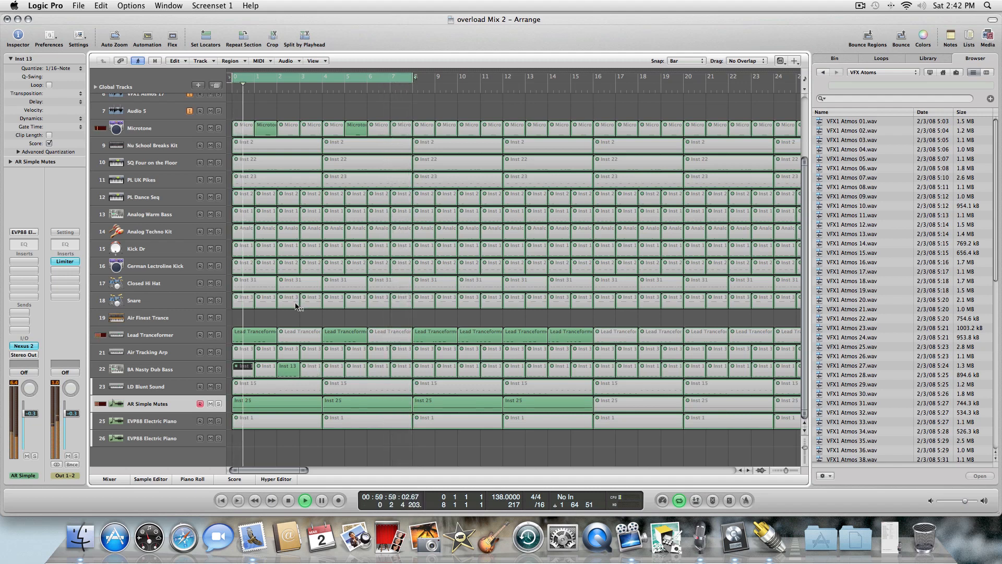
left_click(270, 132)
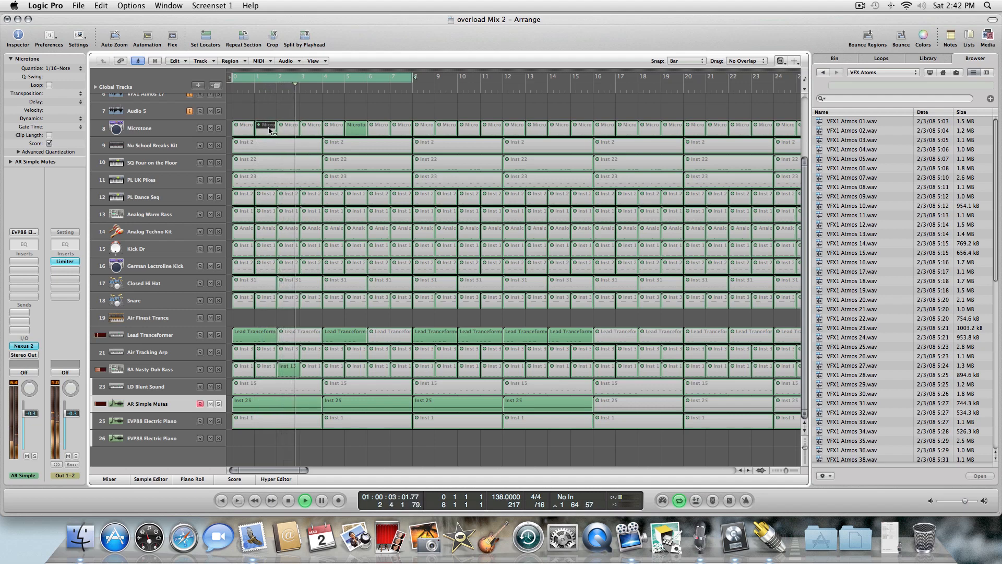
left_click(251, 372)
left_click(254, 339)
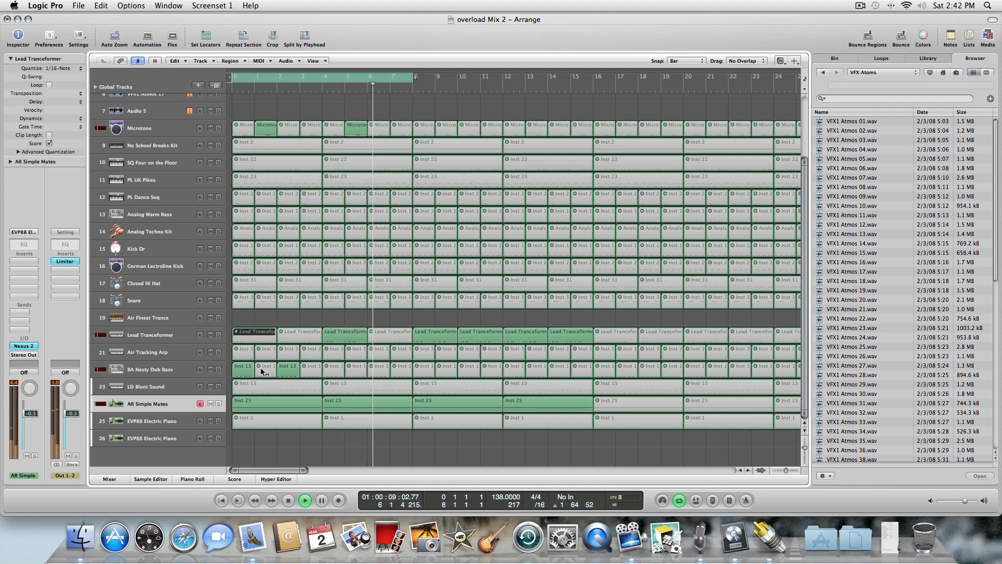
Toggle the mute on the bar-5 Lead Transformer and 8A Nasty Dub Bass regions and the bar-4 Microtone region.
left_click(335, 338)
left_click(332, 371)
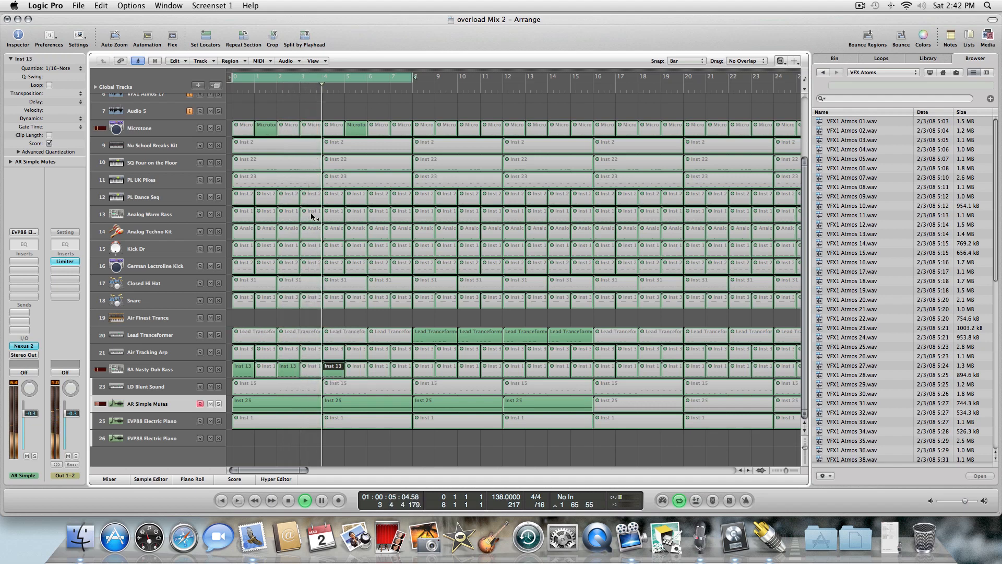
left_click(311, 126)
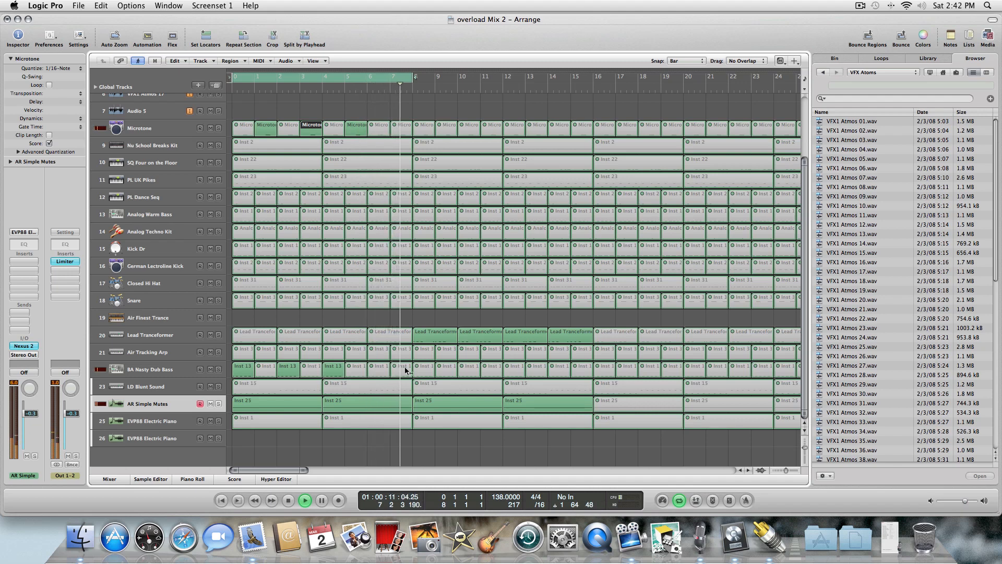
Unmute the 8A Nasty Dub Bass regions from bar 10 through bar 16, plus the one at bar 7.
left_click(448, 371)
left_click(470, 371)
left_click(492, 370)
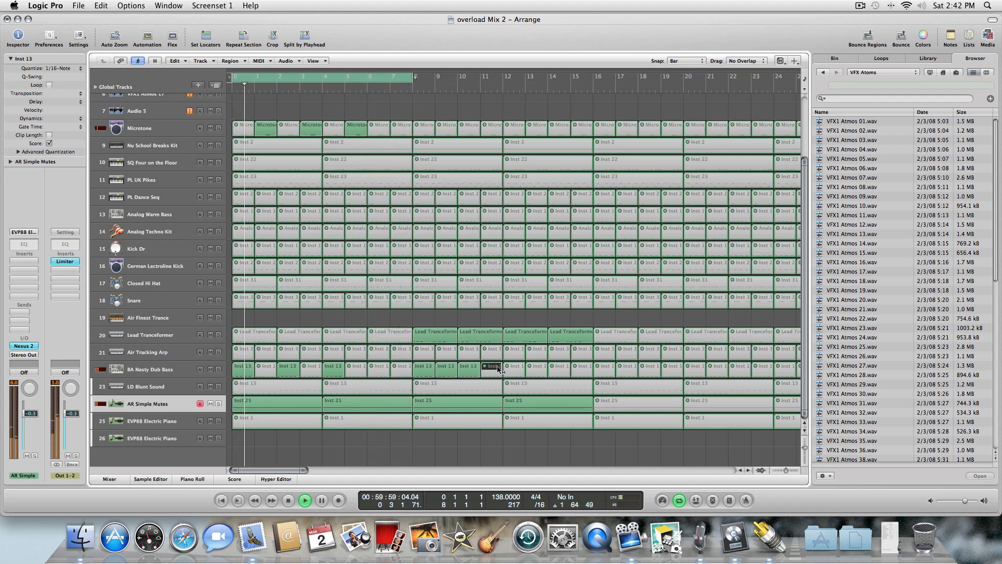
left_click(515, 371)
left_click(538, 370)
left_click(560, 371)
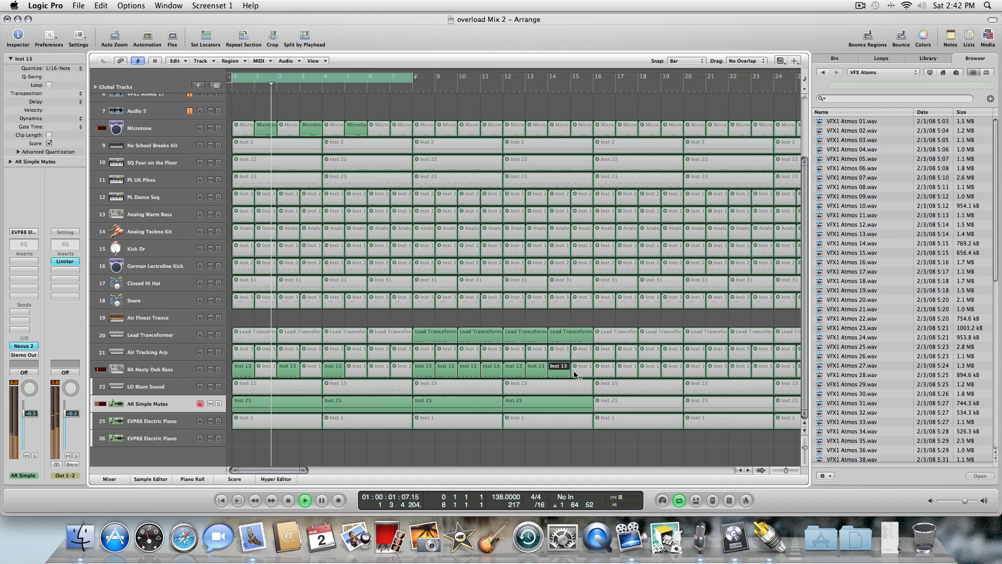
left_click(579, 371)
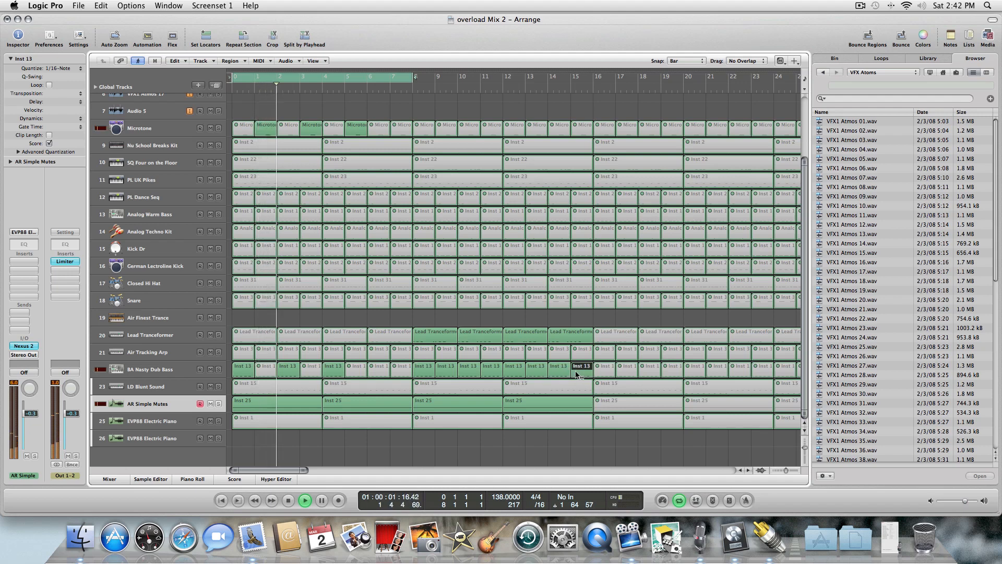
left_click(384, 368)
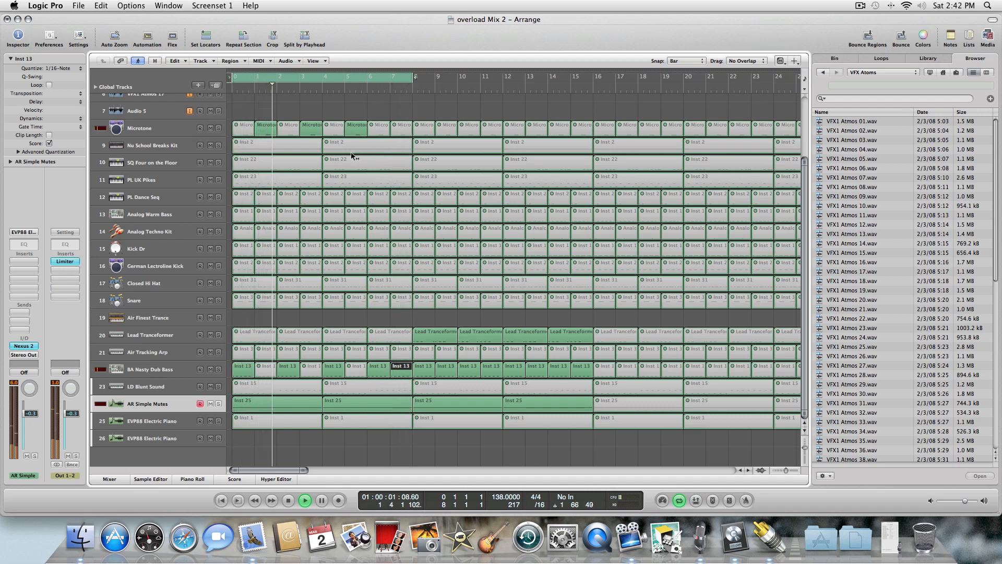
Toggle the mute on PL Dance Seq regions at bars 3, 5, 7 and 8 during playback.
left_click(336, 196)
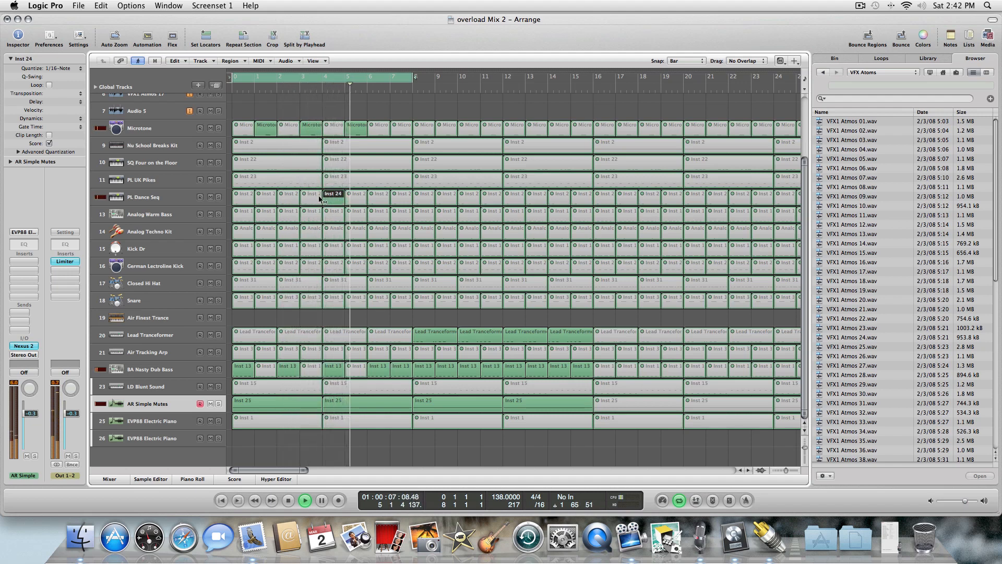
left_click(280, 198)
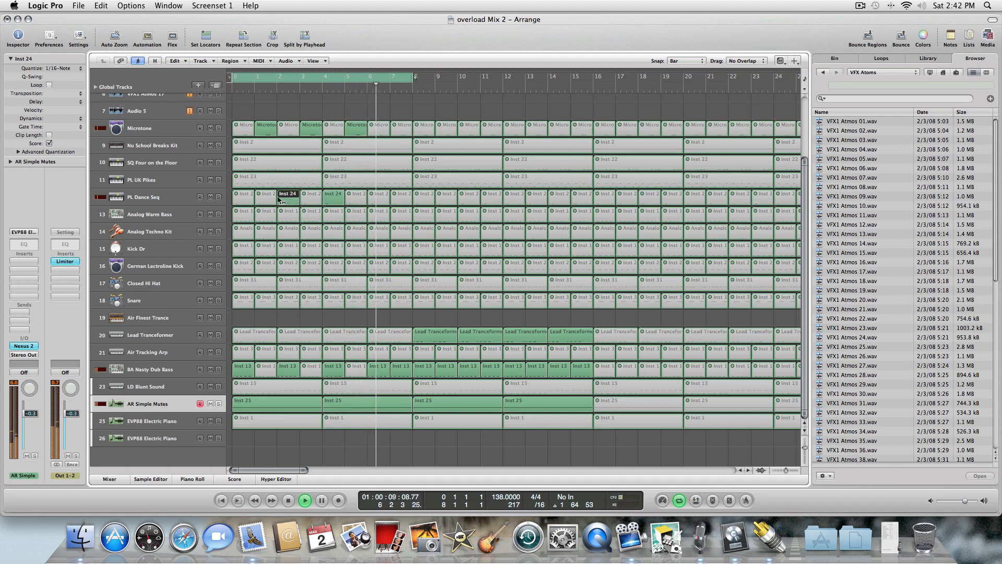
left_click(387, 197)
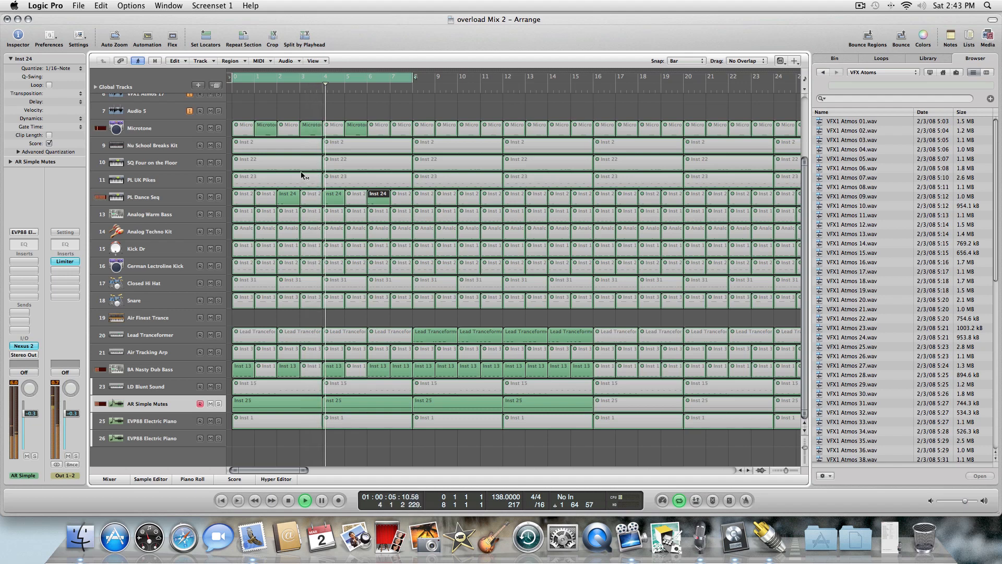
left_click(287, 198)
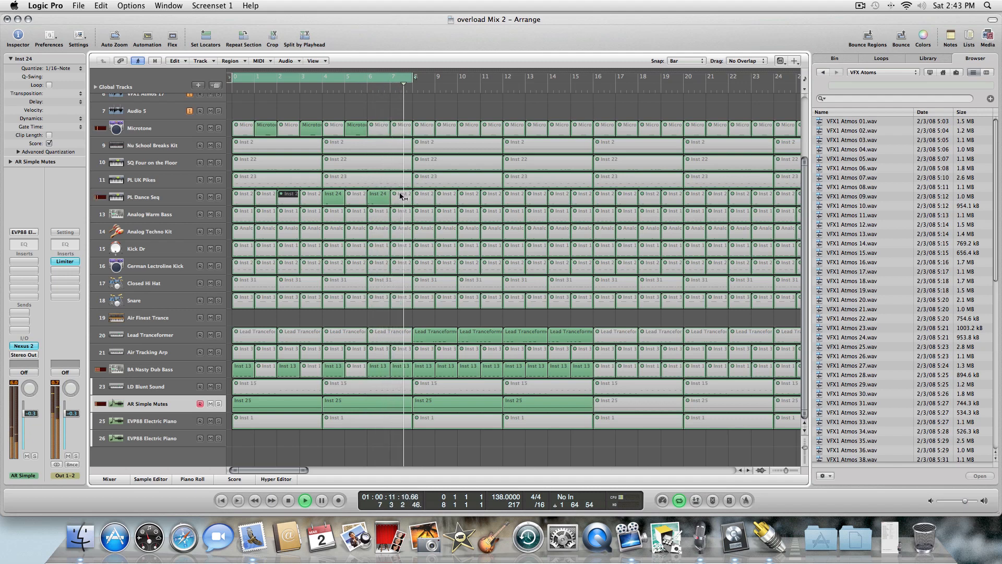
left_click(402, 197)
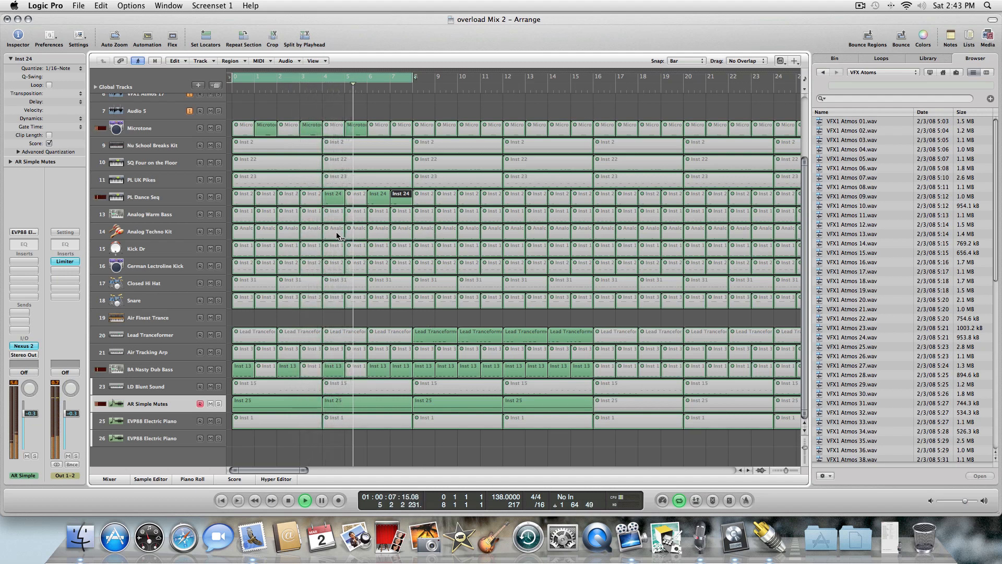
Unmute the Kick Dr regions across bars 9 to 14 and mute the Analog Techno Kit region at bar 6.
left_click(427, 249)
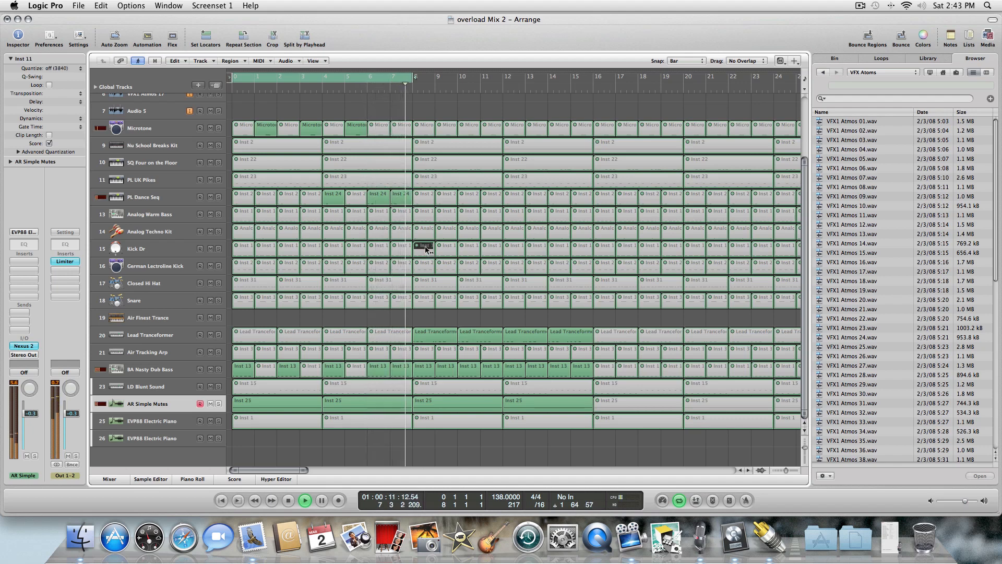
left_click(443, 247)
left_click(467, 248)
left_click(490, 249)
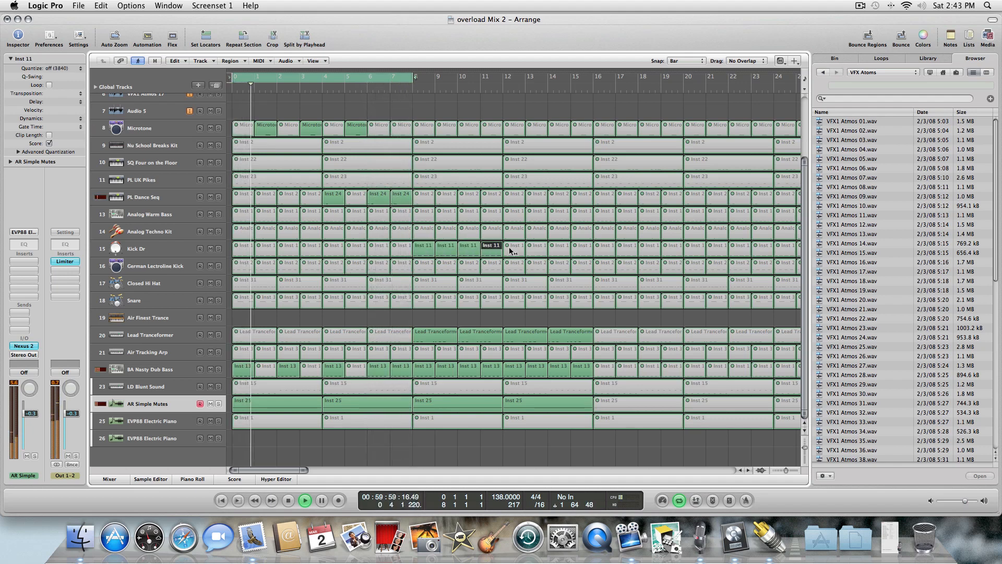
left_click(514, 249)
left_click(537, 248)
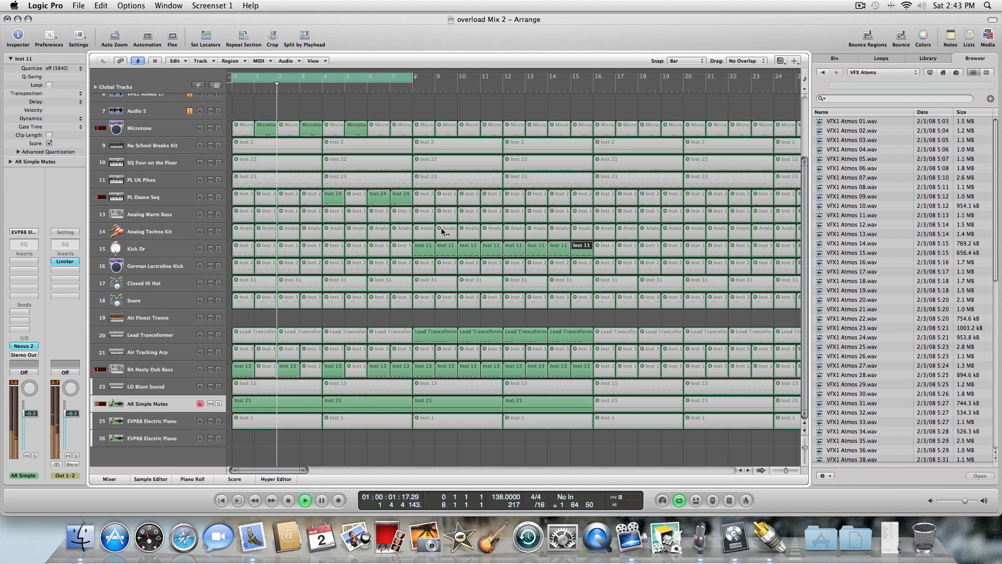
left_click(358, 230)
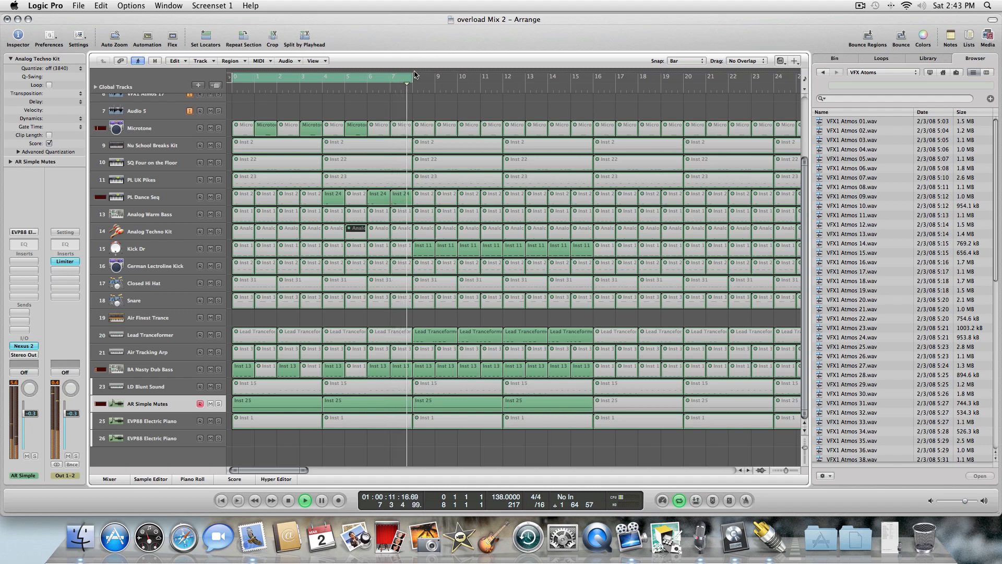
Extend the cycle region to end at bar 17, restart playback, and mute the PL Dance Seq region at bar 8.
left_click_drag(415, 73, 595, 74)
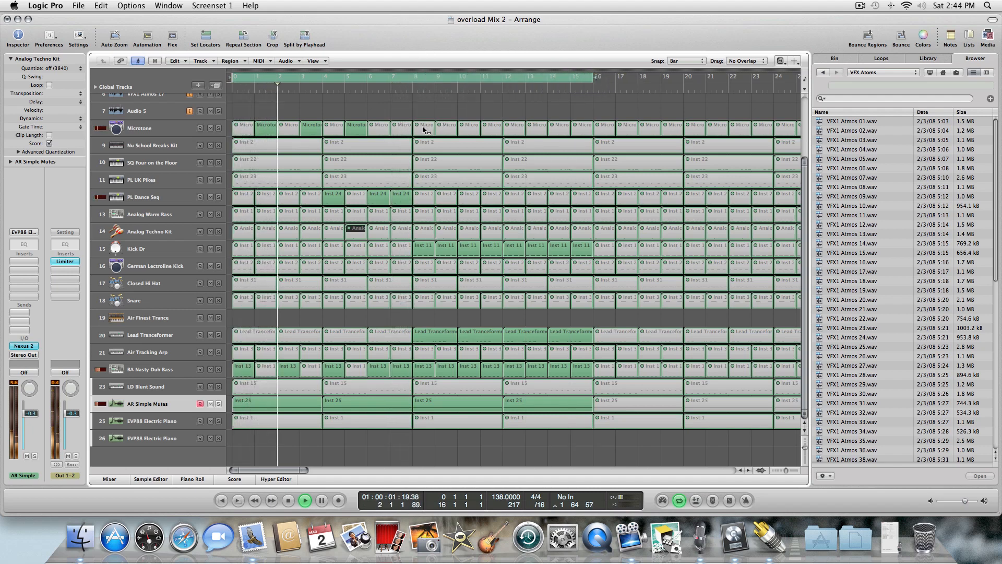
left_click(305, 499)
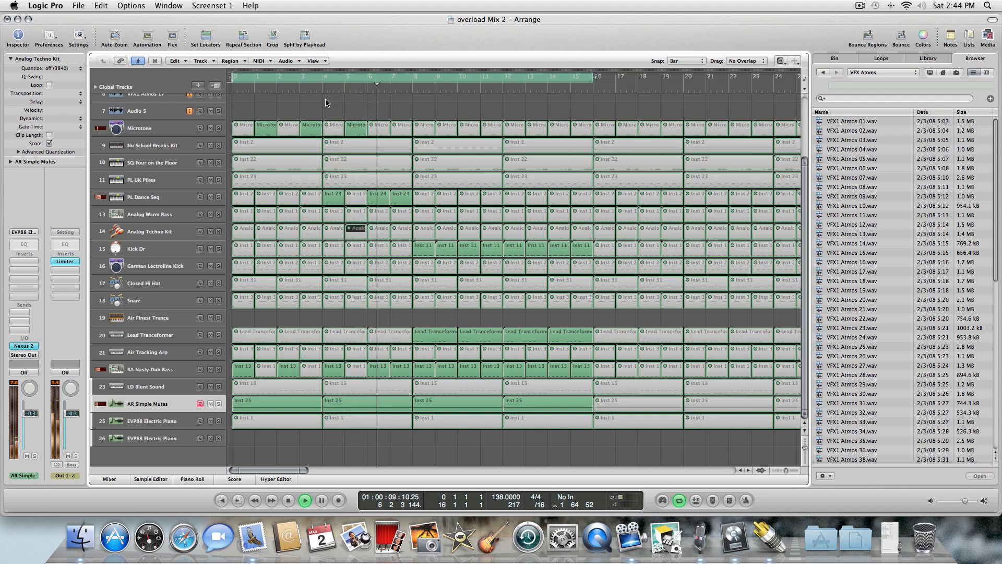
left_click(403, 198)
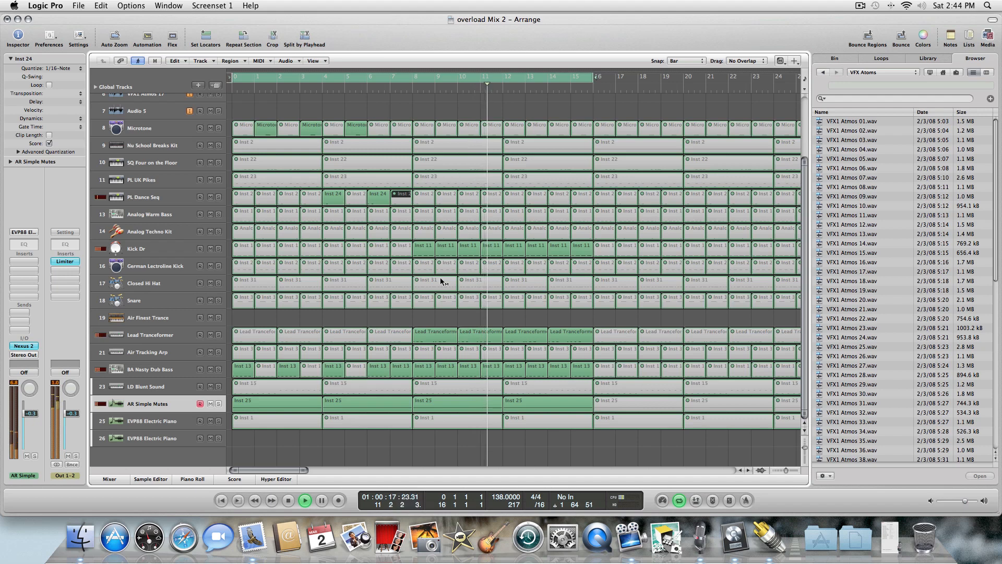
Switch to the Scissors tool and split the Lead Transformer region spanning bars 7–8 at bar 8.
left_click(388, 336)
key("Escape")
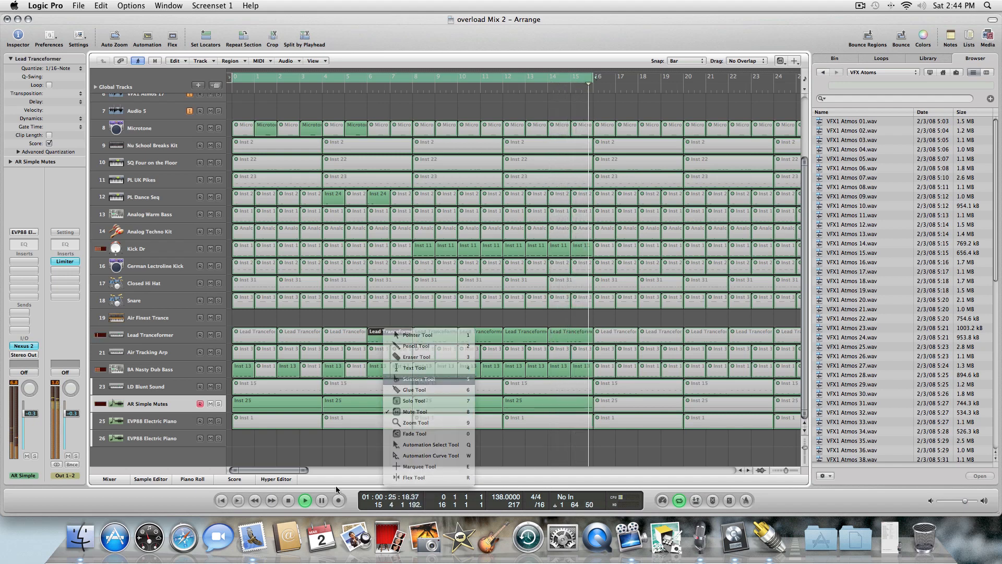
key("Escape")
key("space")
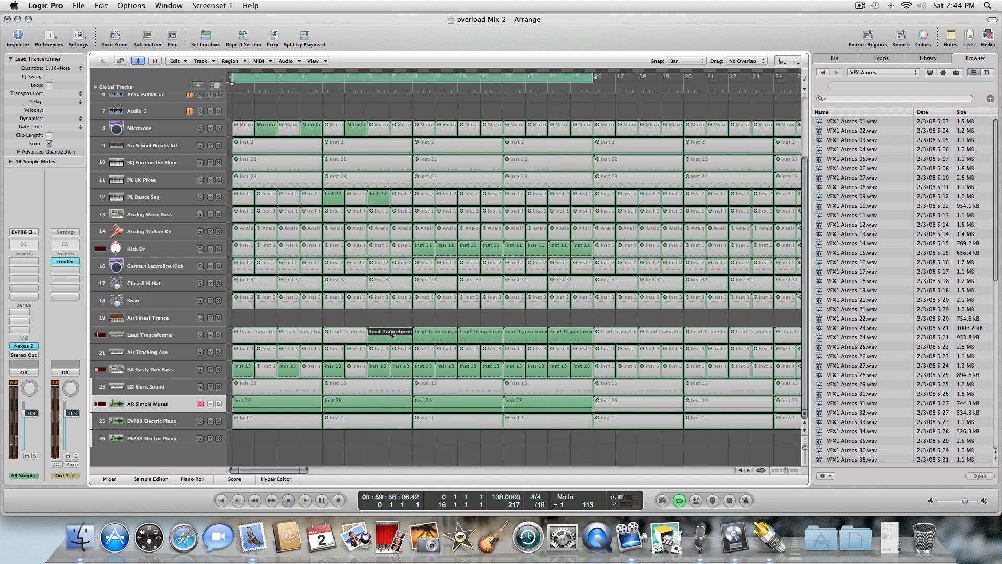
left_click(392, 334)
key("Escape")
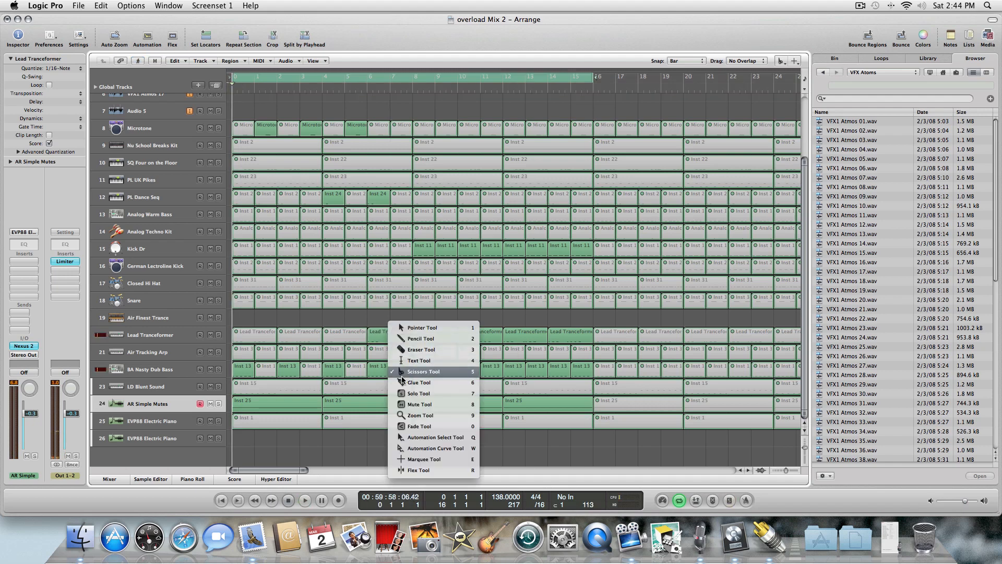
left_click(388, 335)
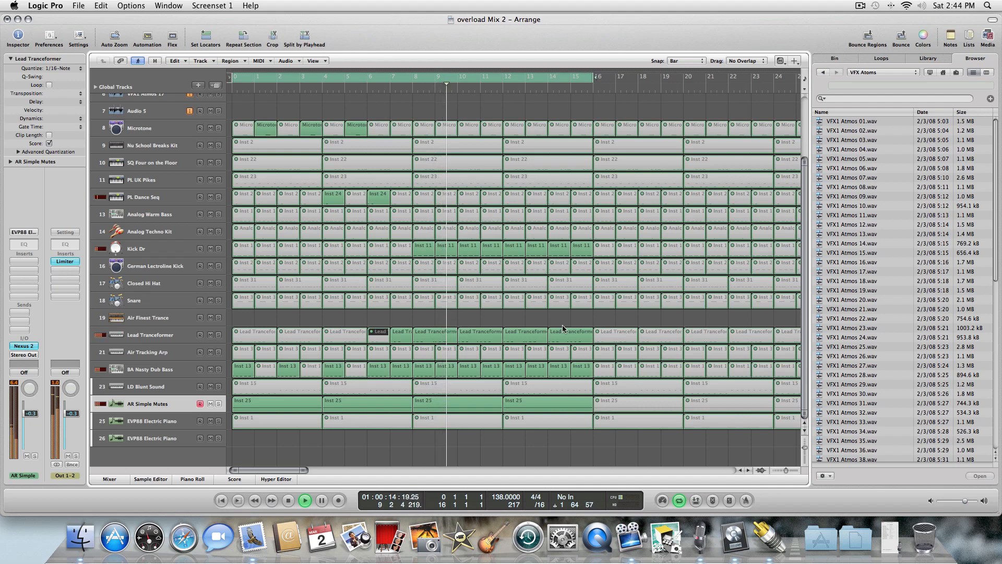
Unmute the Lead Transformer regions at bars 17, 19, 21 and 23.
left_click(609, 334)
left_click(654, 334)
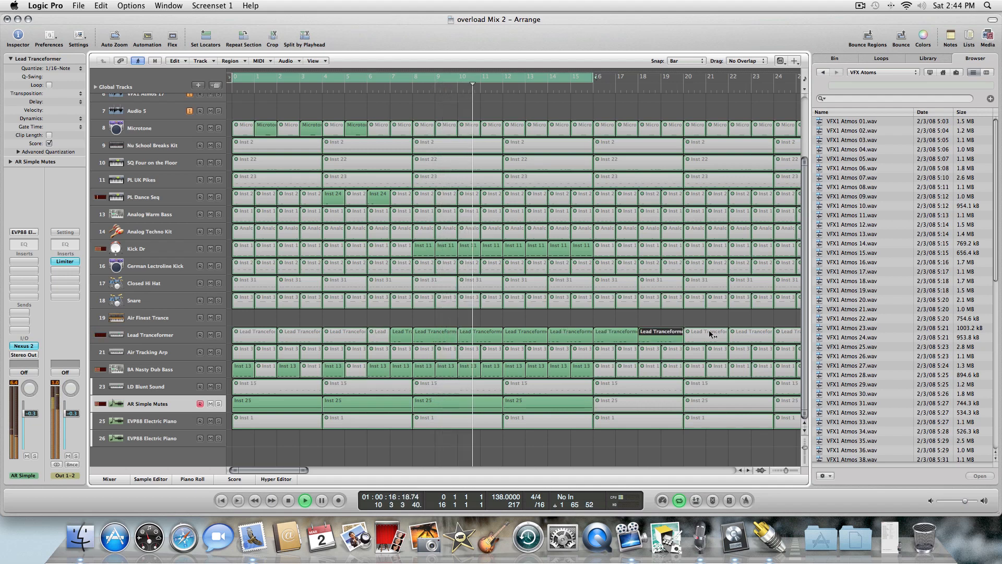
left_click(705, 335)
left_click(752, 335)
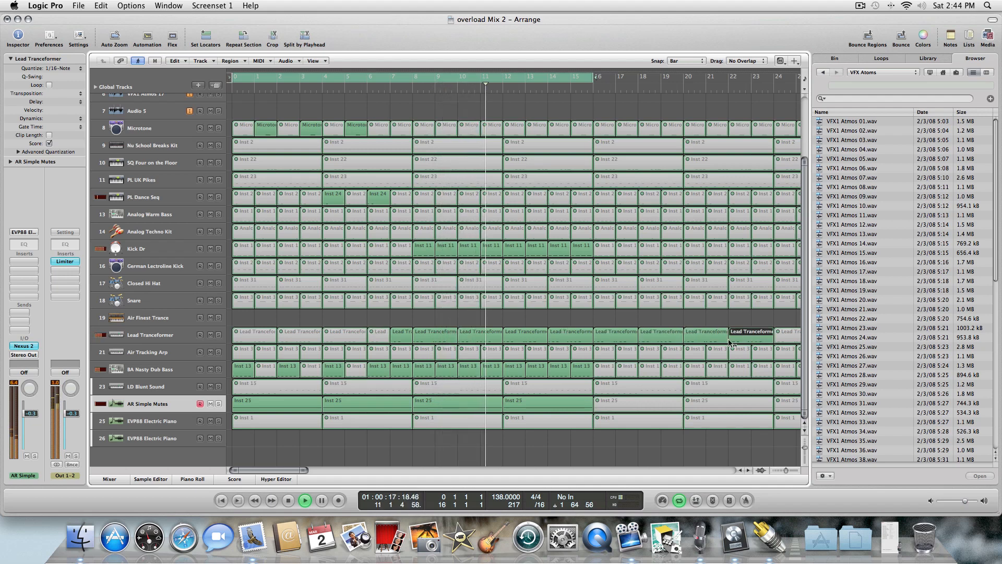
Unmute the 8A Nasty Dub Bass regions from bar 17 through bar 24.
left_click(605, 369)
left_click(628, 368)
left_click(650, 369)
left_click(673, 369)
left_click(695, 369)
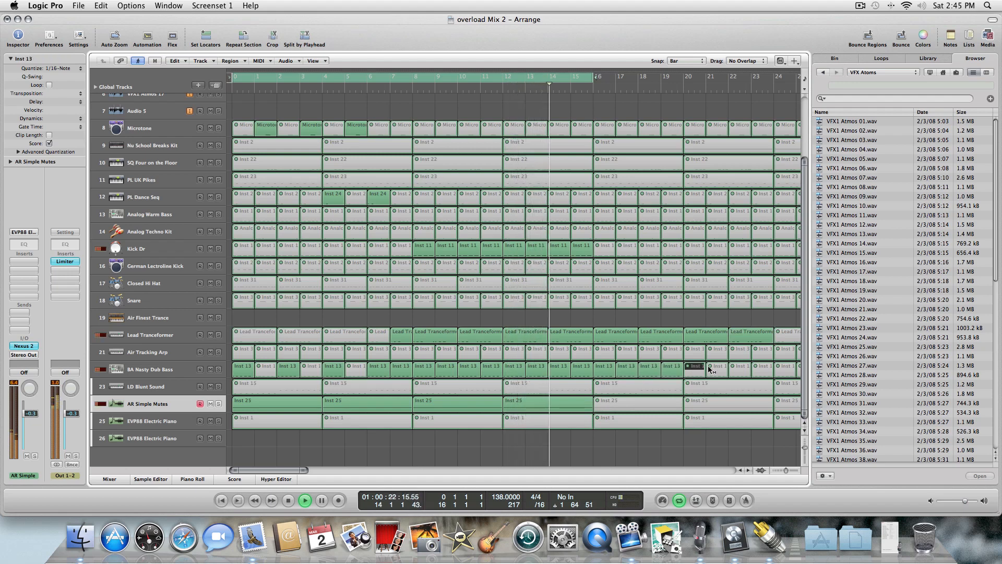
left_click(718, 369)
left_click(740, 369)
left_click(762, 369)
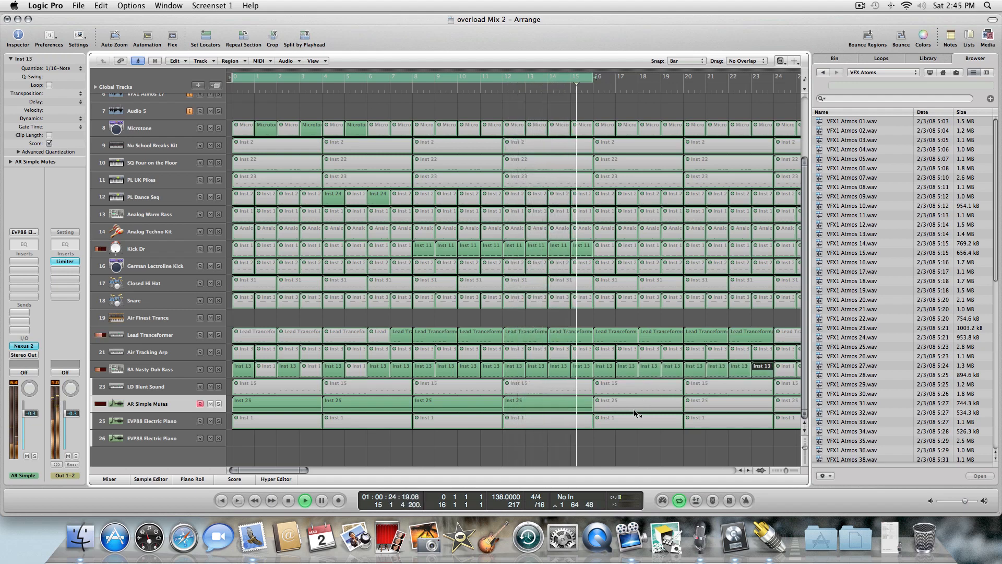
Extend the cycle region to end at bar 25 and mute the LD Blunt Sound region at bar 17.
left_click(632, 389)
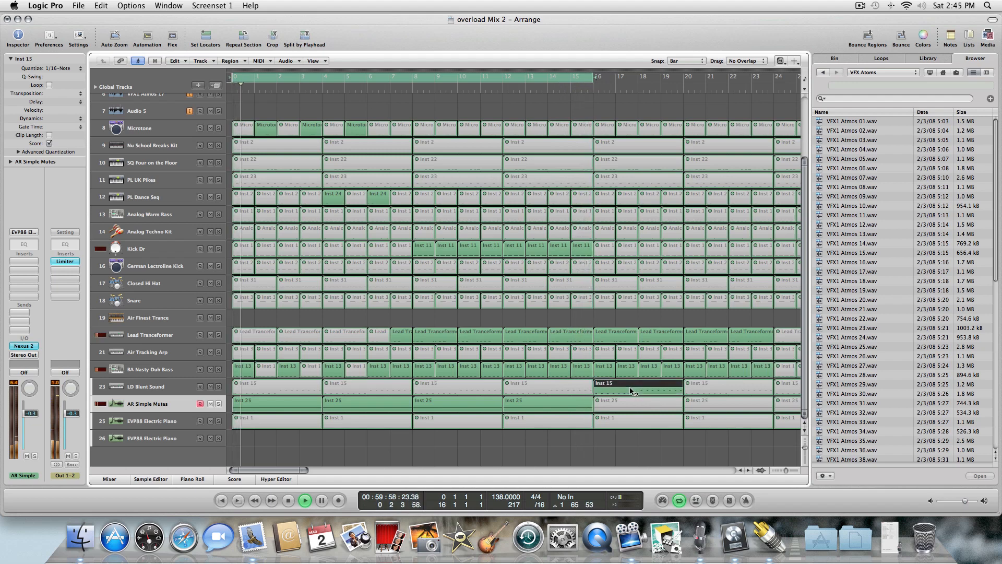
left_click_drag(593, 77, 776, 68)
left_click(618, 393)
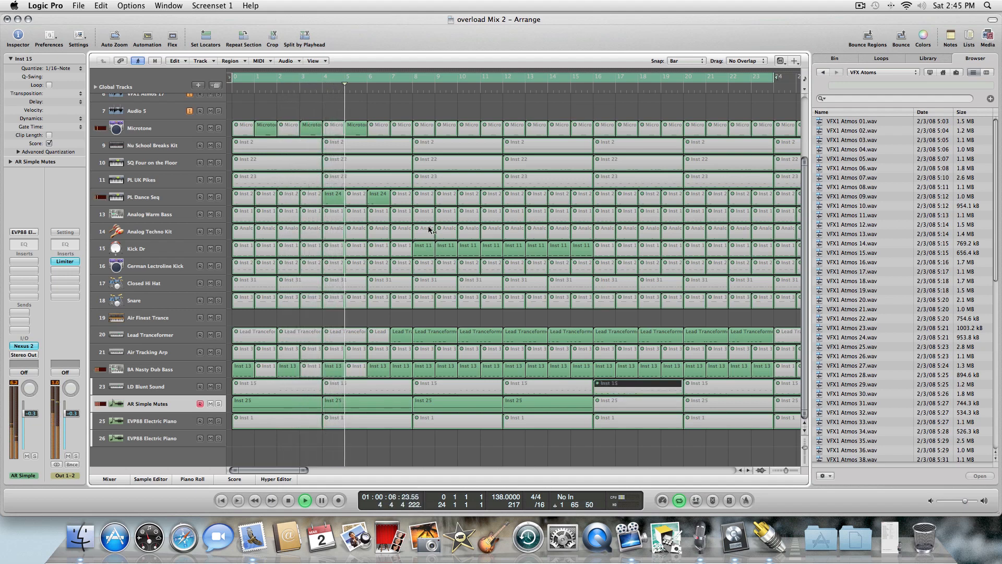
Toggle the mute on Analog Warm Bass regions between bars 12 and 20, unmuting those at bars 17 and 18.
left_click(516, 221)
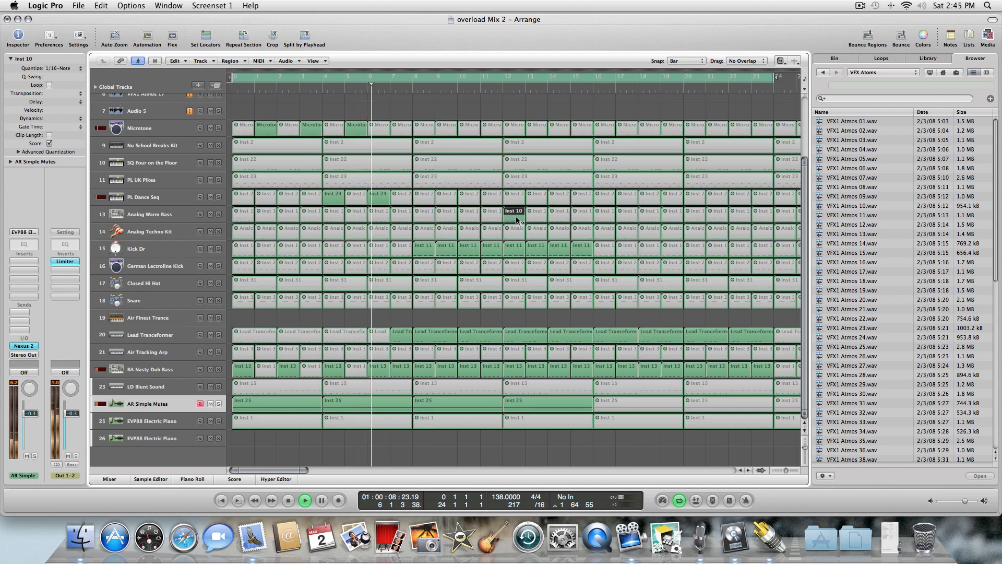
left_click(544, 219)
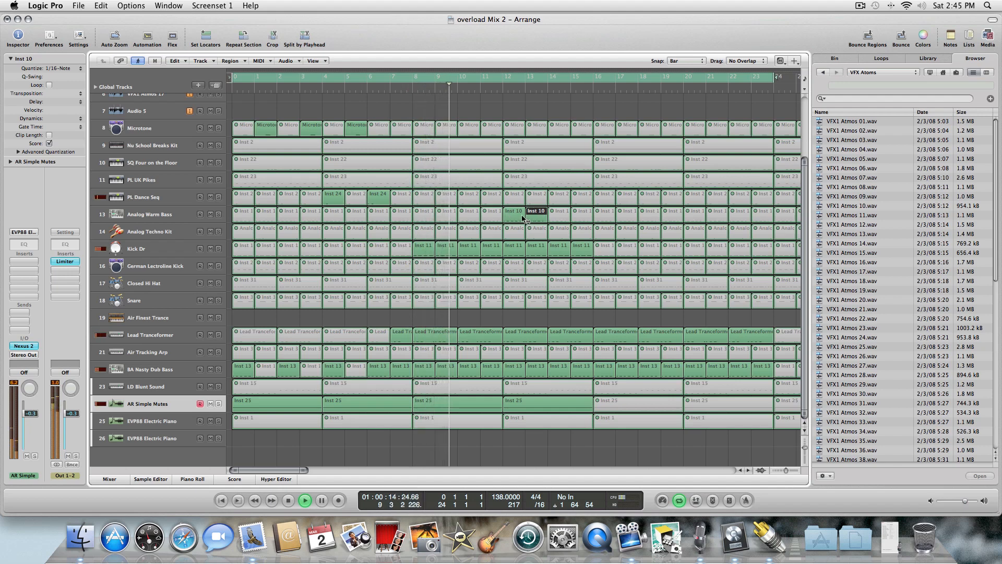
left_click(494, 218)
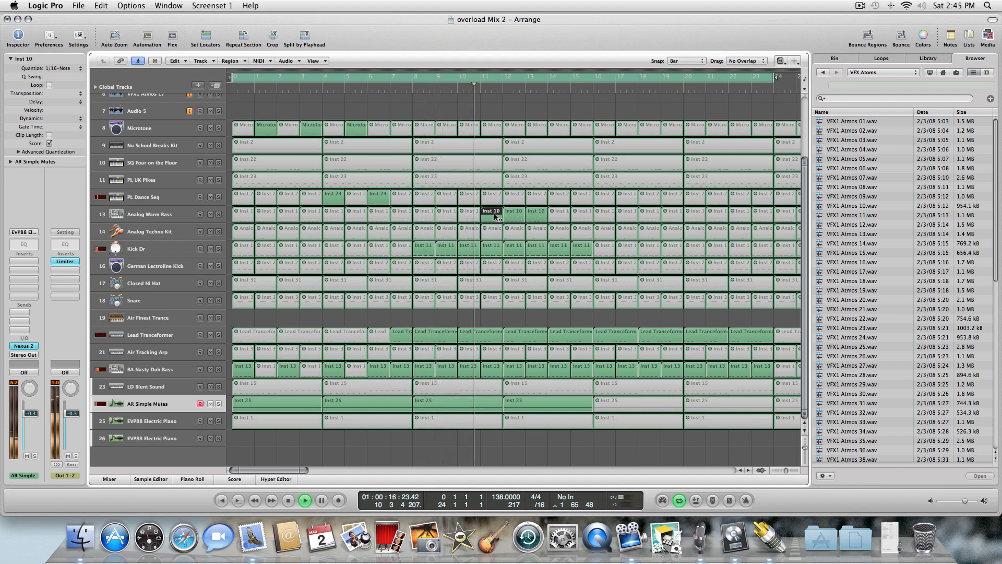
left_click(519, 217)
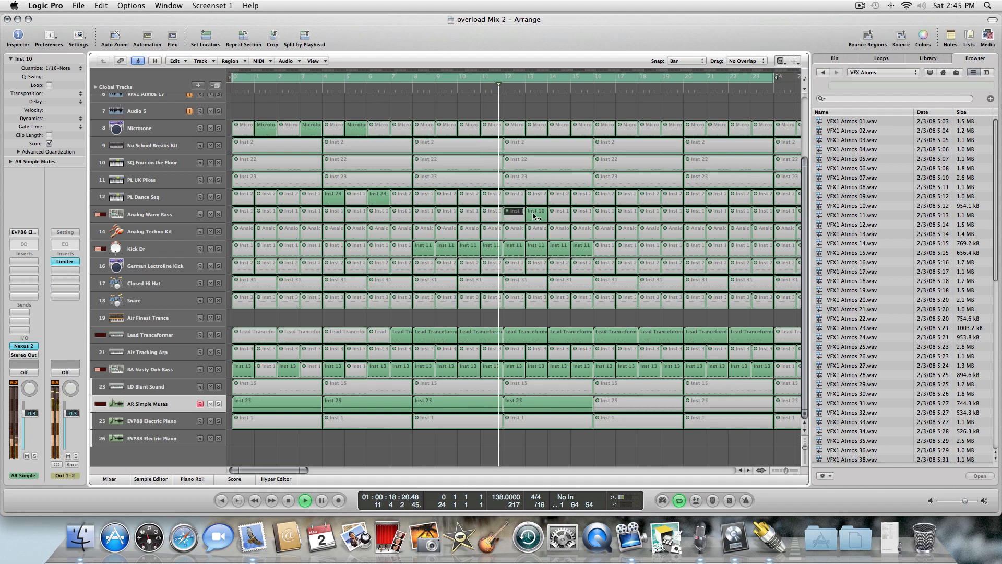
left_click(537, 215)
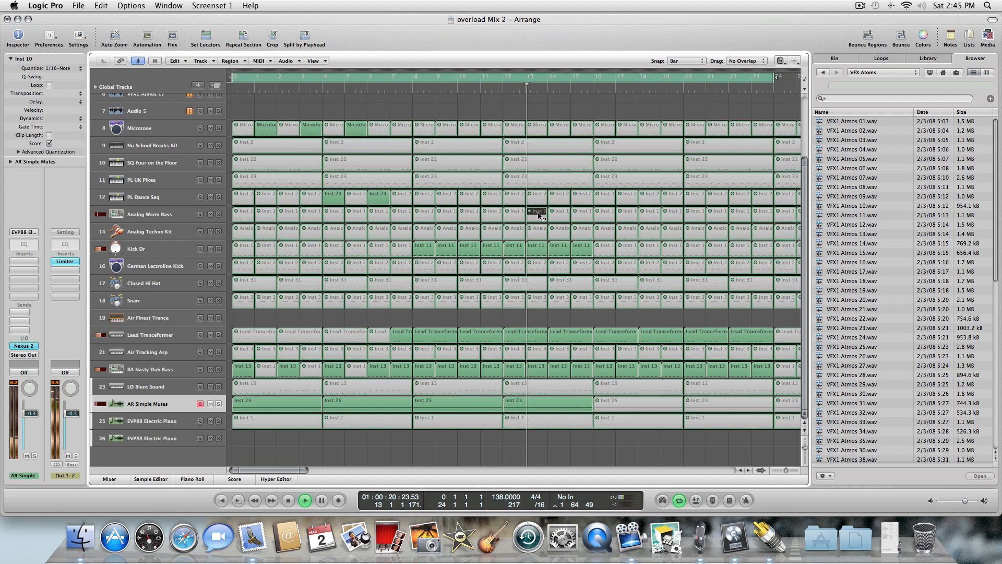
left_click(602, 214)
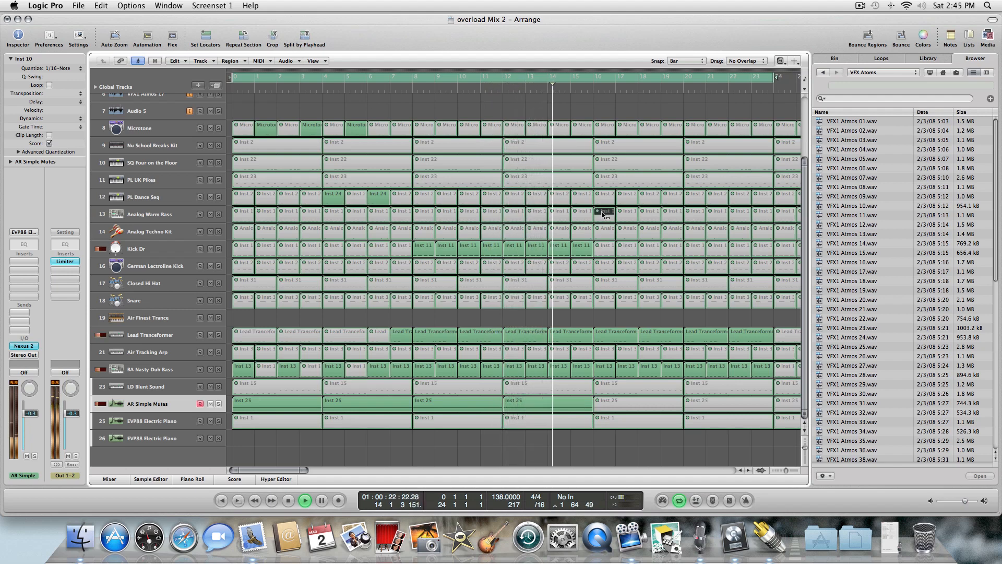
left_click(625, 214)
left_click(660, 213)
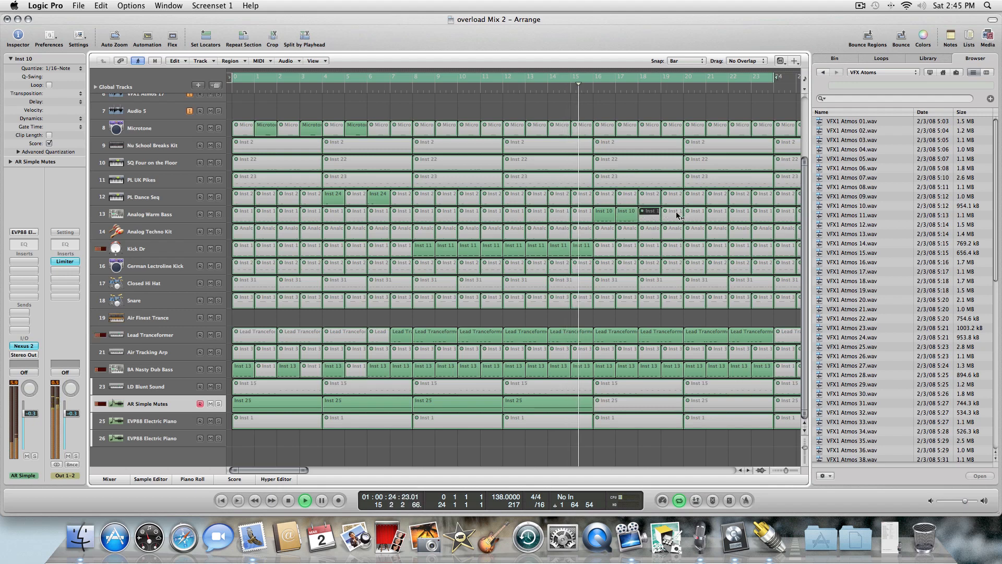
Unmute the remaining Analog Warm Bass regions from bar 19 through bar 24.
left_click(656, 214)
left_click(710, 216)
left_click(698, 217)
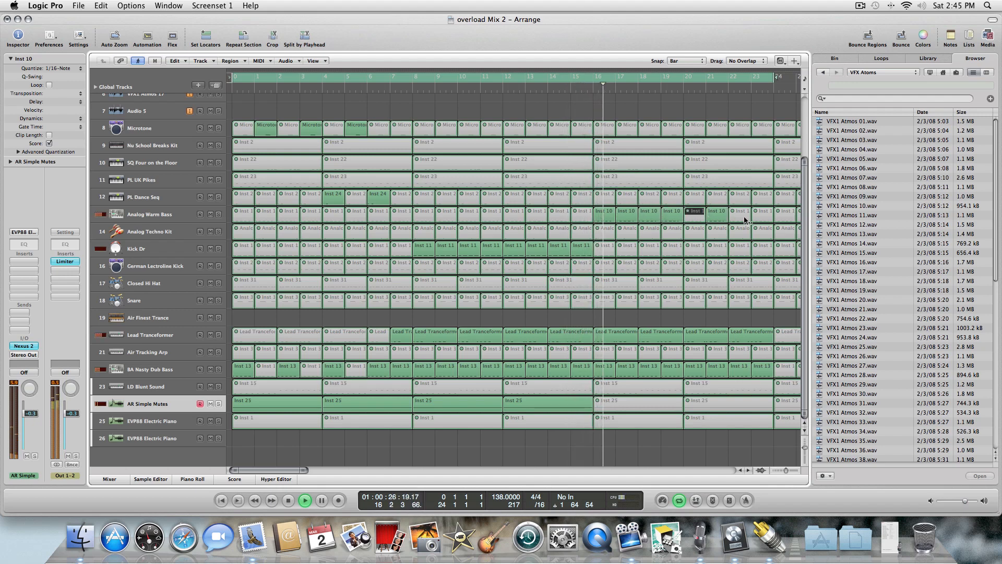
left_click(745, 218)
left_click(750, 218)
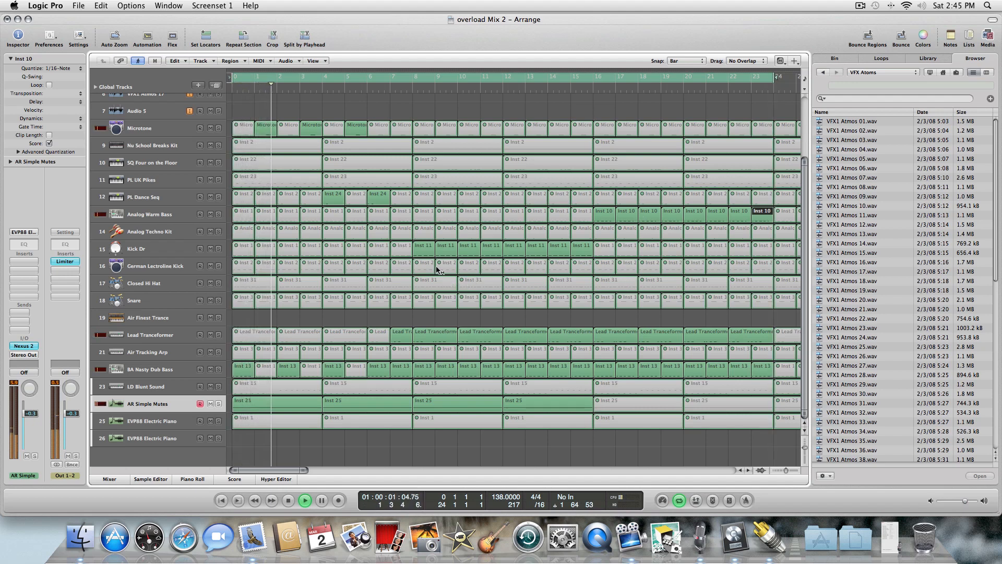
Unmute the German Lectroline Kick regions from bar 13 through bar 16.
left_click(517, 267)
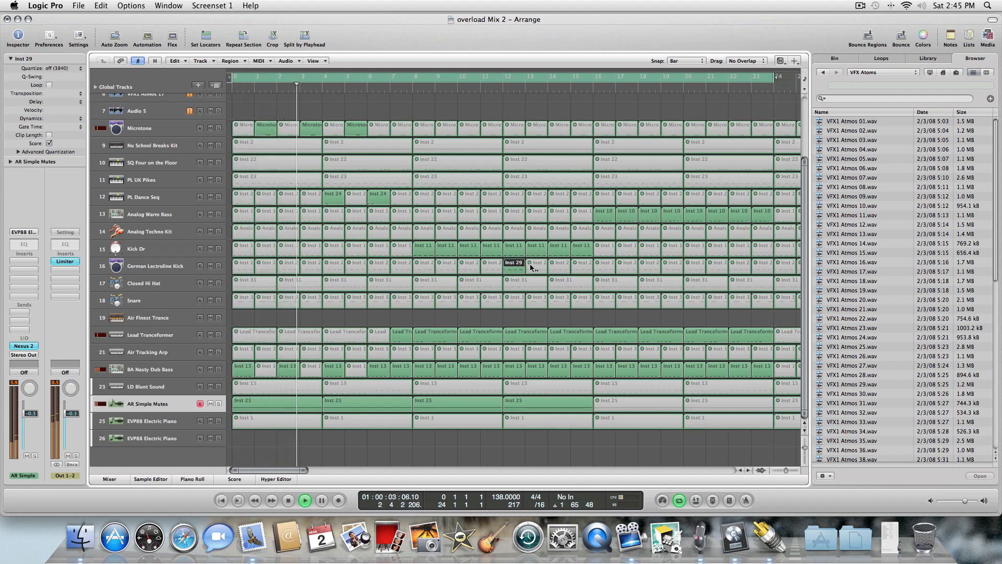
left_click(534, 267)
left_click(581, 264)
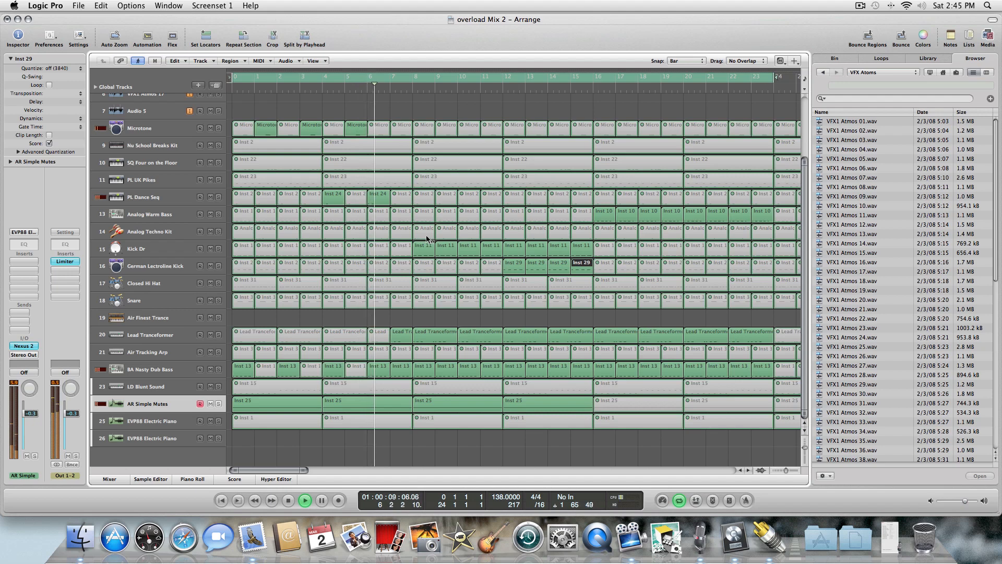
left_click(402, 213)
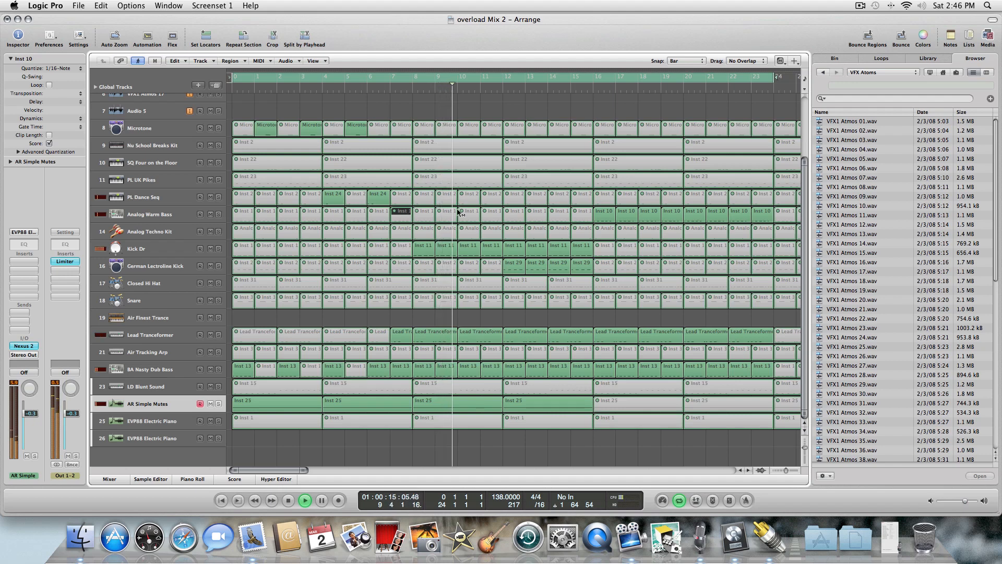
Unmute the Kick Dr regions from bar 17 through bar 23.
left_click(610, 247)
left_click(633, 248)
left_click(656, 250)
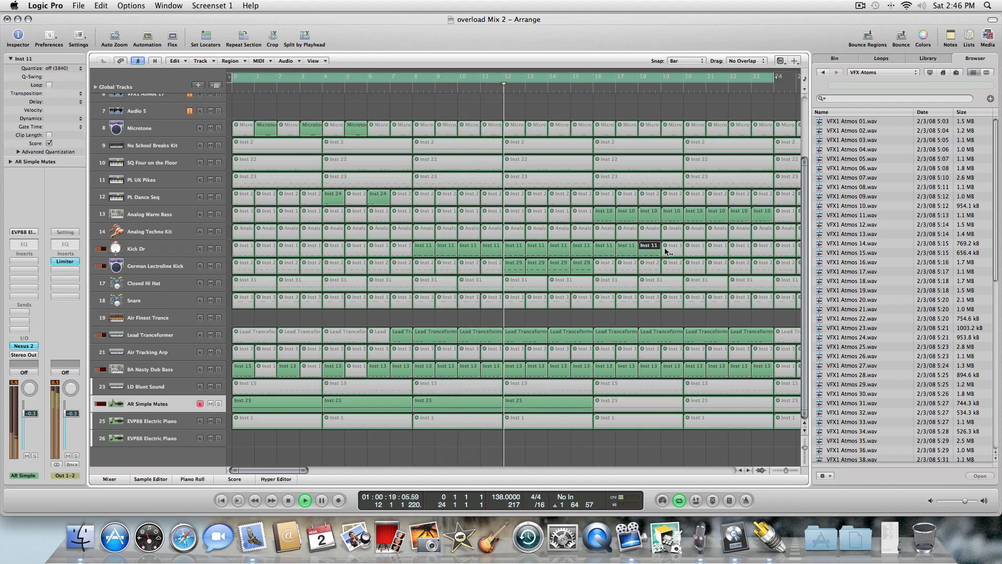
left_click(672, 249)
left_click(694, 246)
left_click(719, 248)
left_click(741, 250)
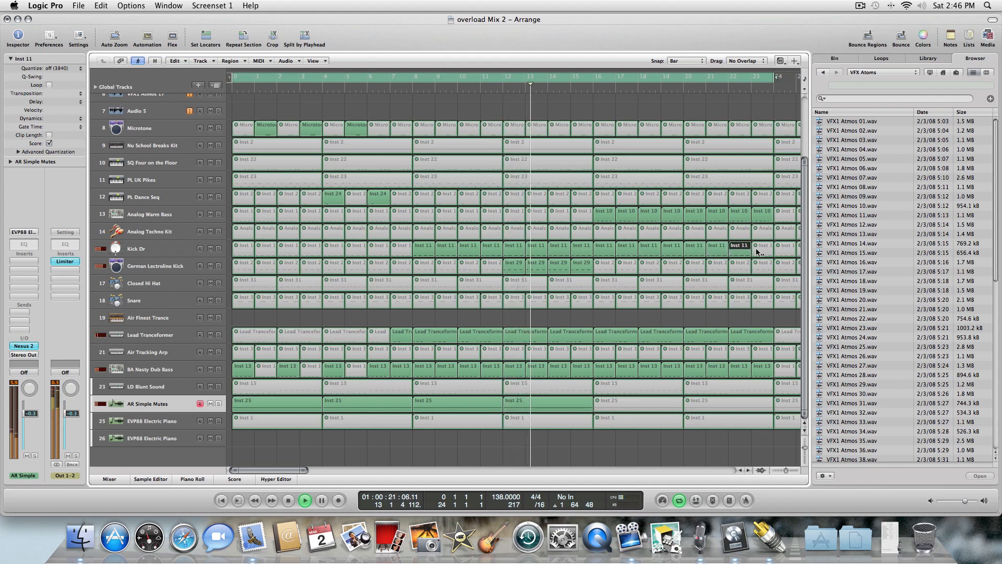
Unmute the German Lectroline Kick regions from bar 17 through bar 24.
left_click(605, 264)
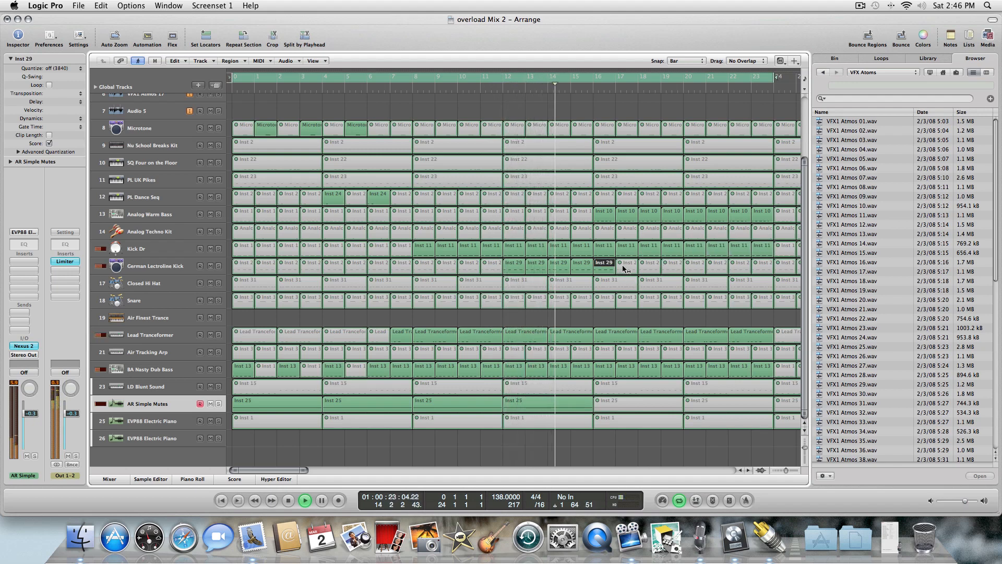
left_click(626, 263)
left_click(652, 264)
left_click(673, 264)
left_click(695, 264)
left_click(718, 263)
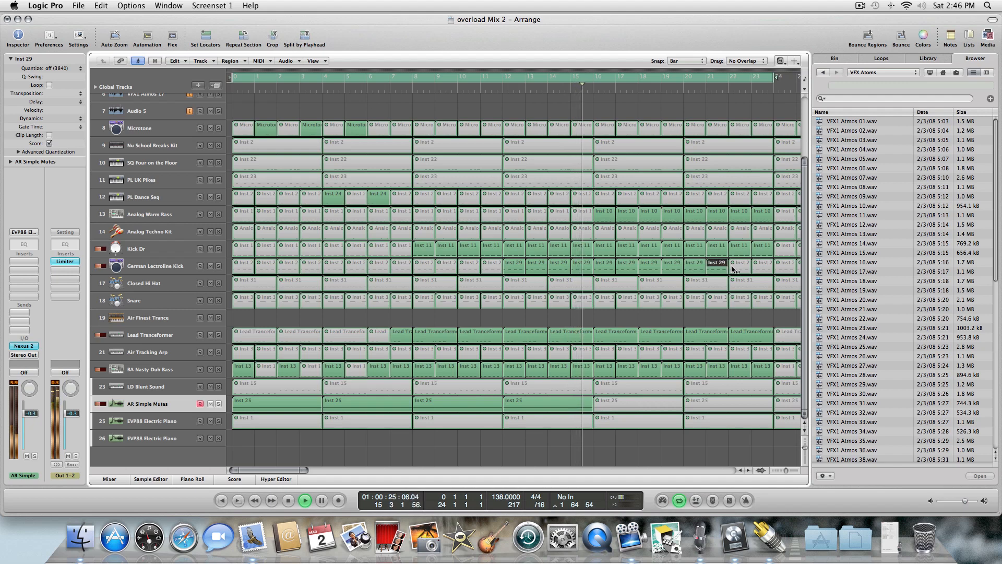
left_click(747, 266)
left_click(749, 267)
left_click(754, 268)
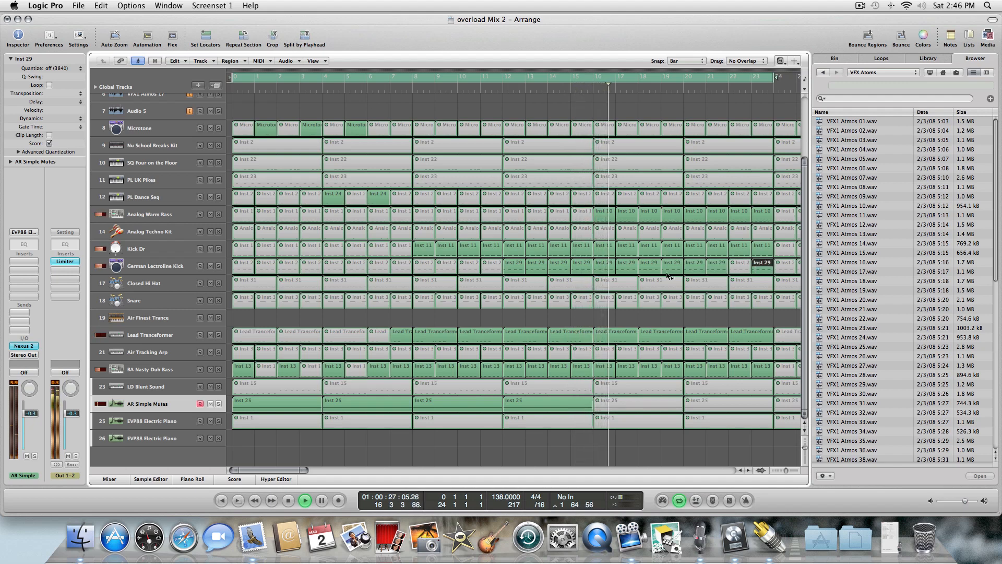
left_click(734, 263)
Unmute the AR Simple Mutes regions at bars 17 and 21.
left_click(675, 403)
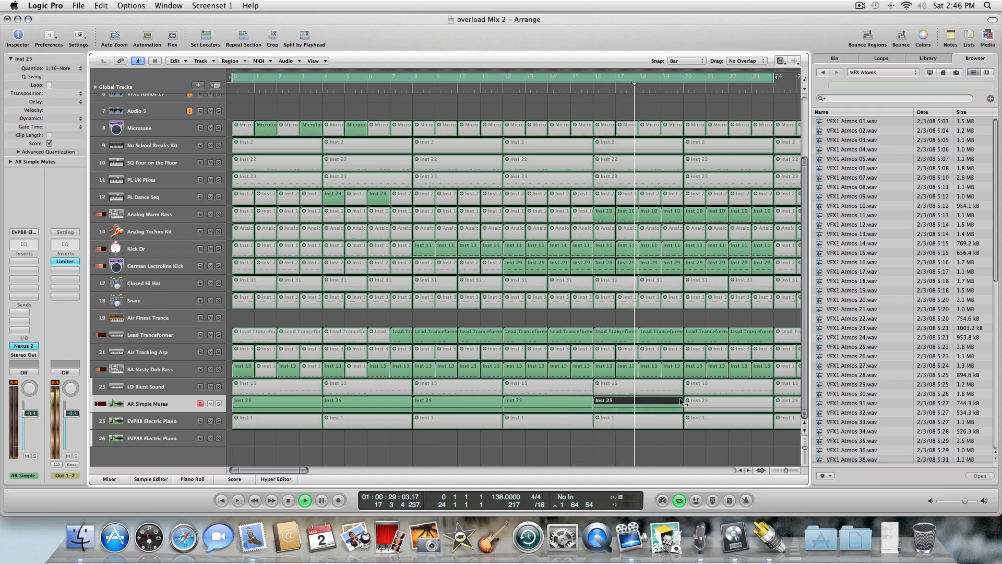
left_click(701, 401)
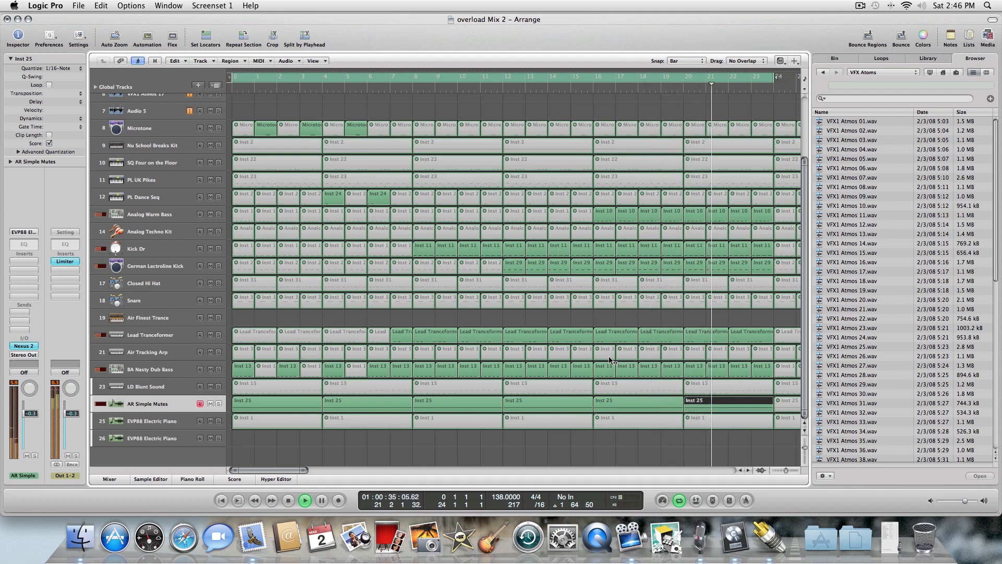
left_click(604, 301)
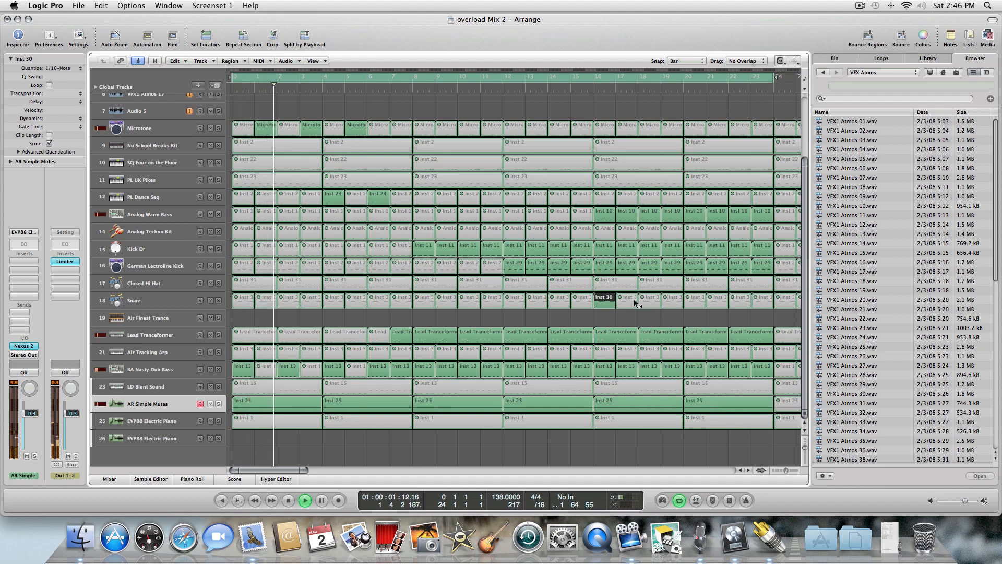
left_click(635, 302)
left_click(613, 302)
left_click(635, 301)
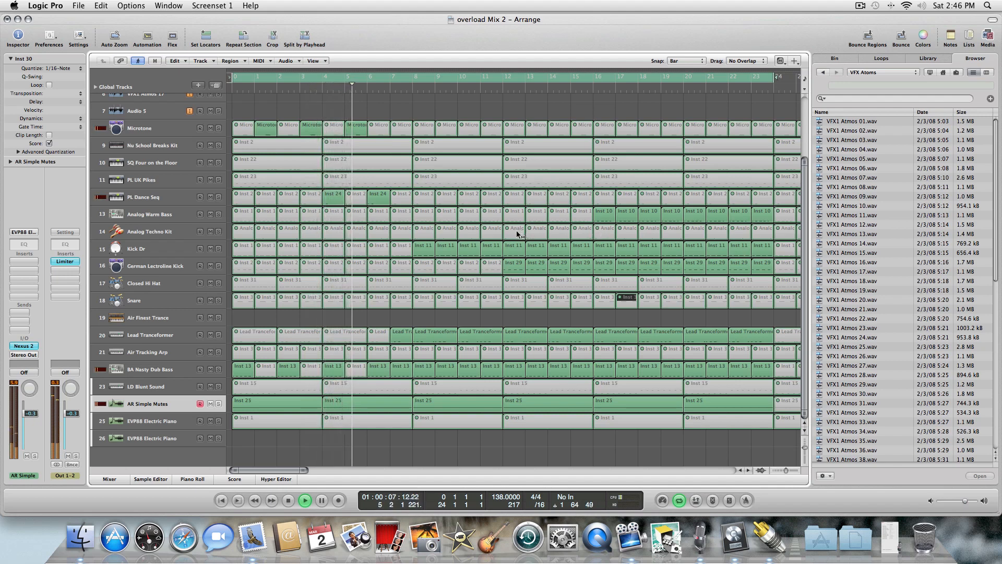
Unmute the Analog Techno Kit regions from bar 13 through bar 24.
left_click(614, 235)
left_click(631, 230)
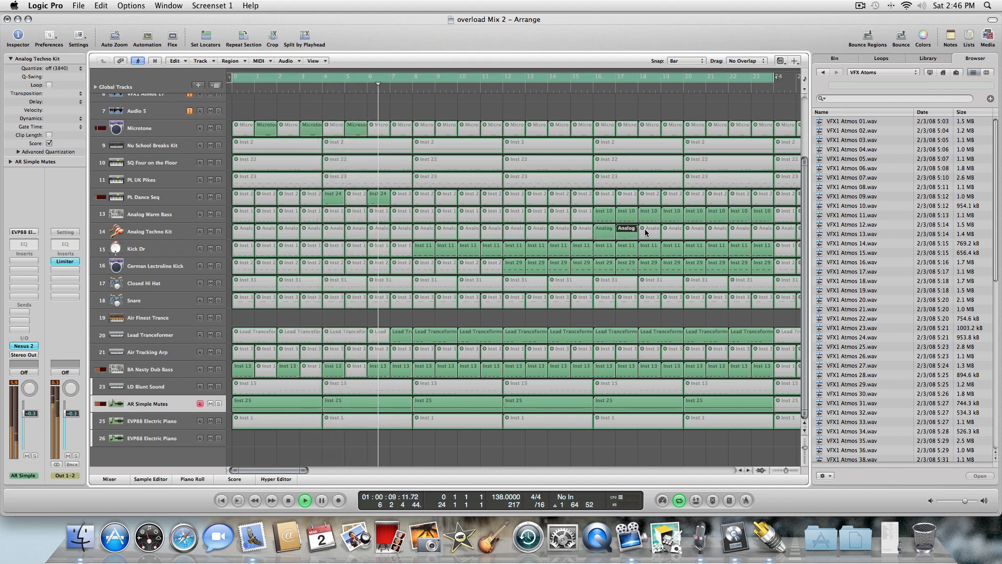
left_click(672, 229)
left_click(694, 230)
left_click(717, 230)
left_click(739, 230)
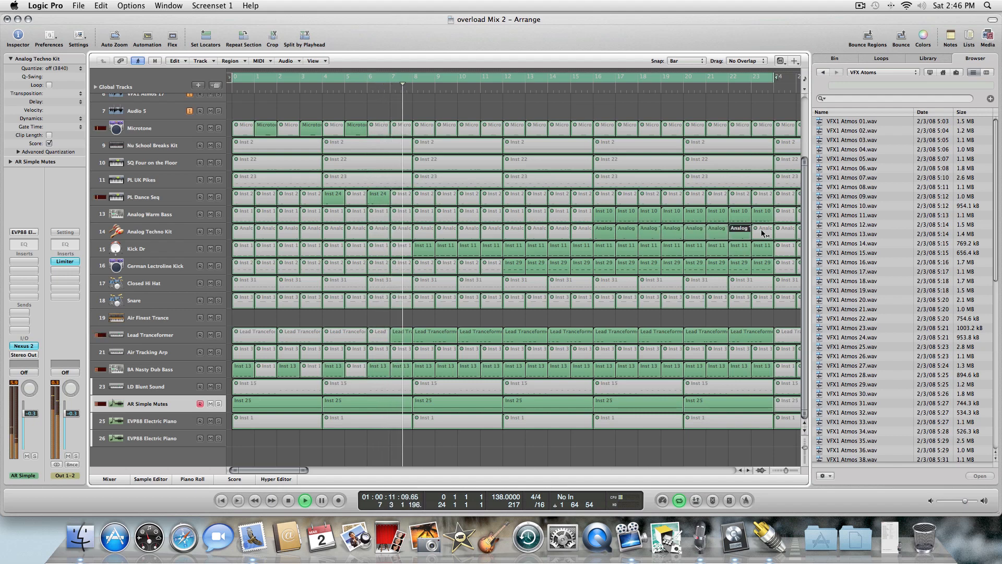
left_click(762, 230)
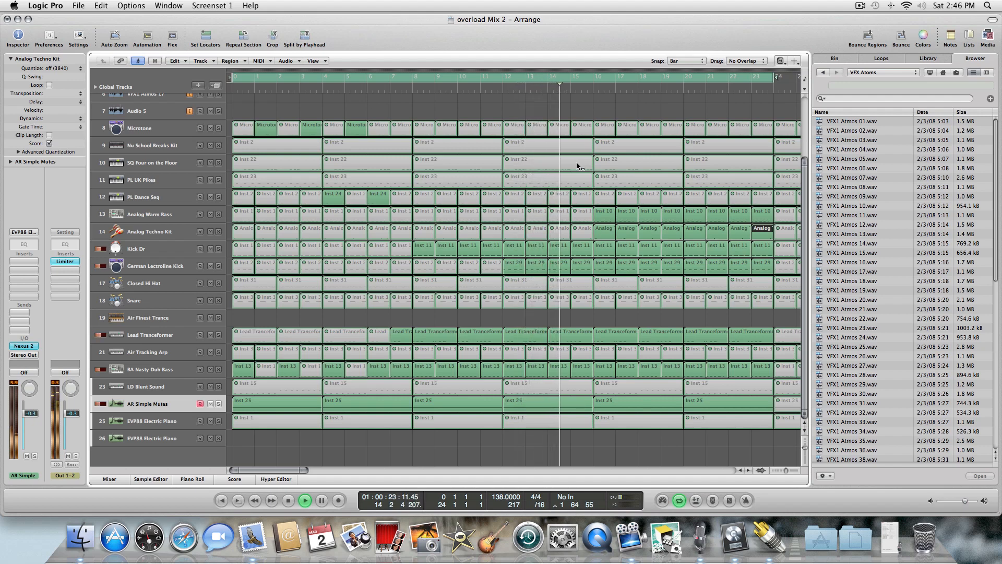
left_click(514, 232)
left_click(535, 231)
left_click(558, 231)
left_click(581, 231)
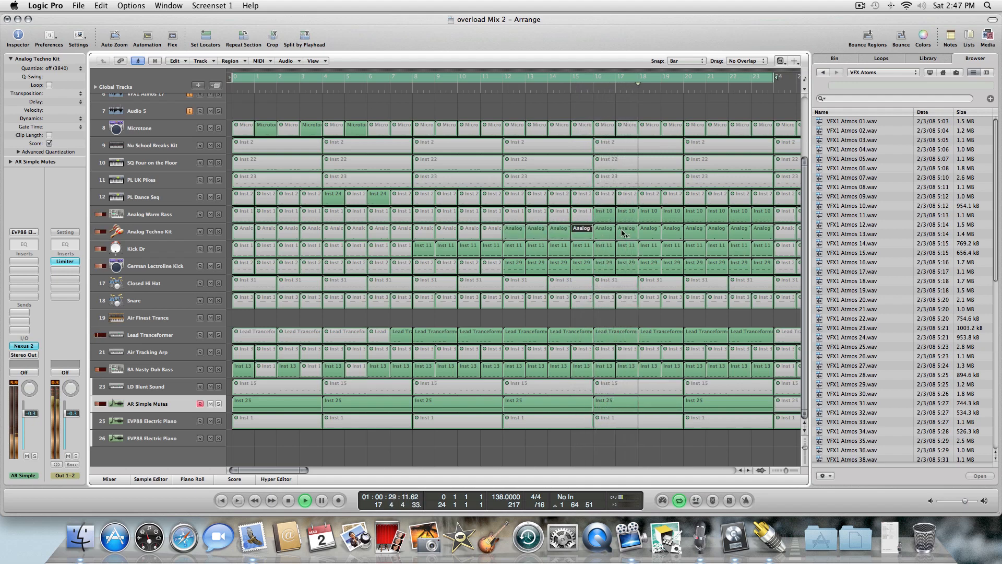
left_click(172, 236)
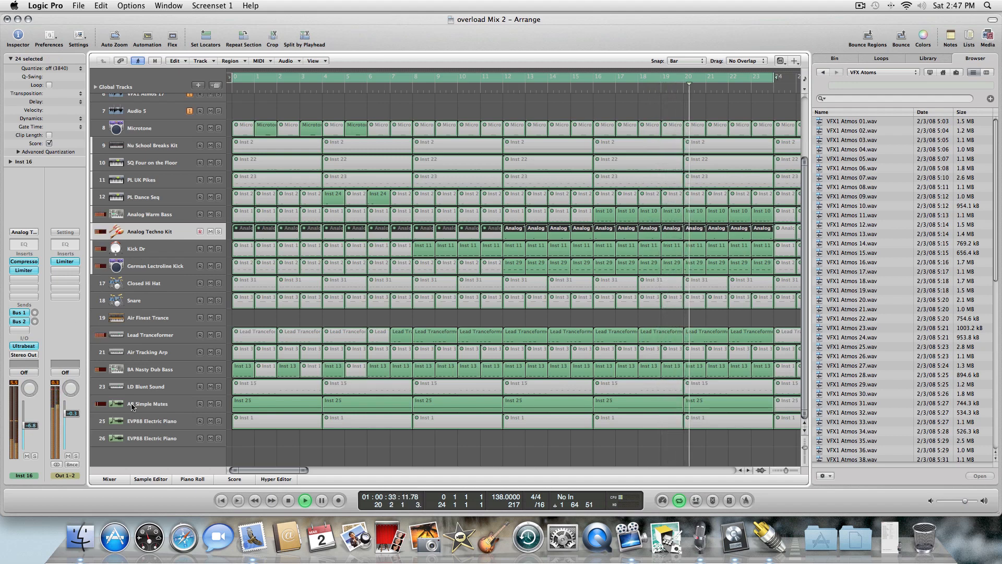
left_click(567, 109)
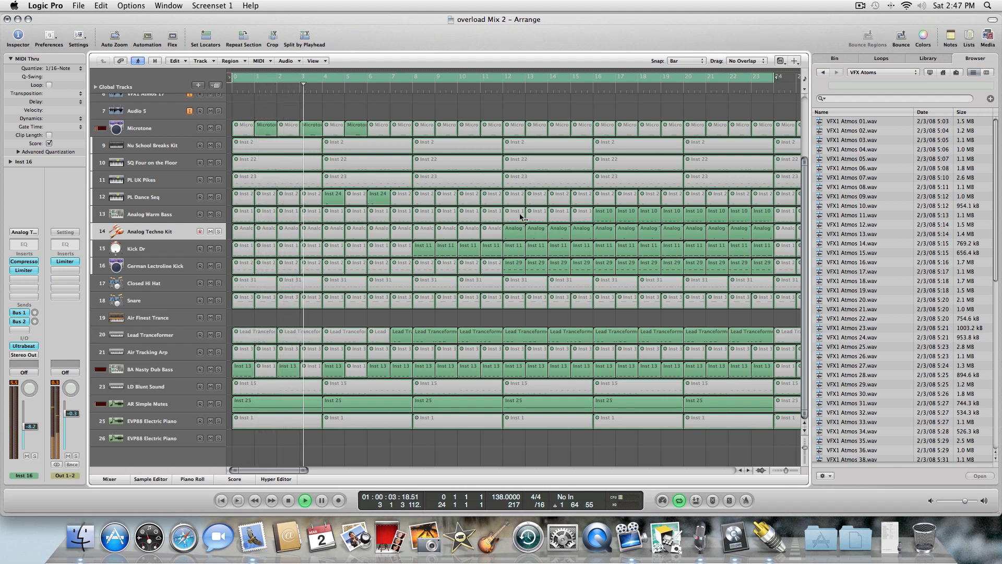
Unmute the Snare regions at bar 13 and from bar 17 through bar 24.
left_click(514, 305)
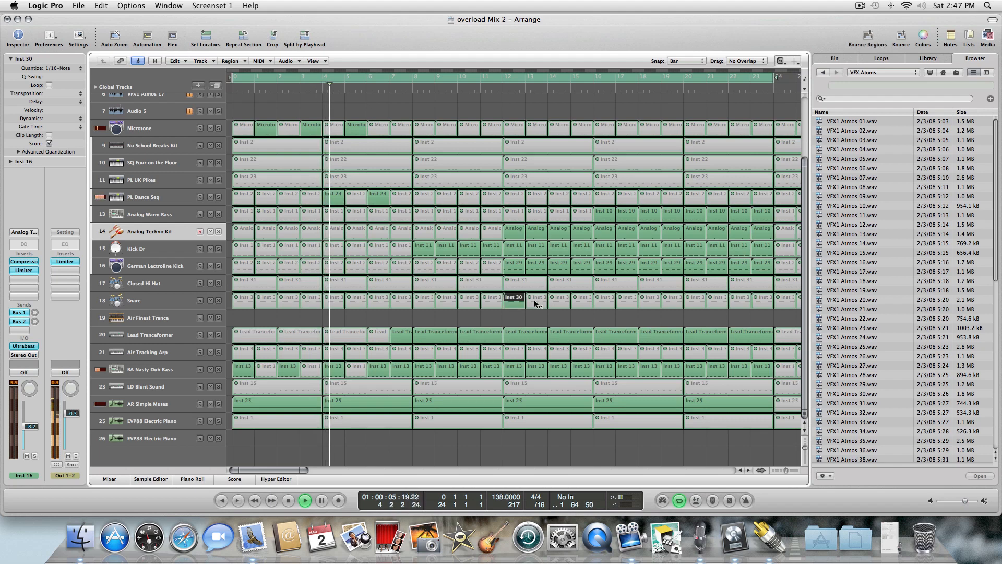
left_click(608, 302)
left_click(629, 303)
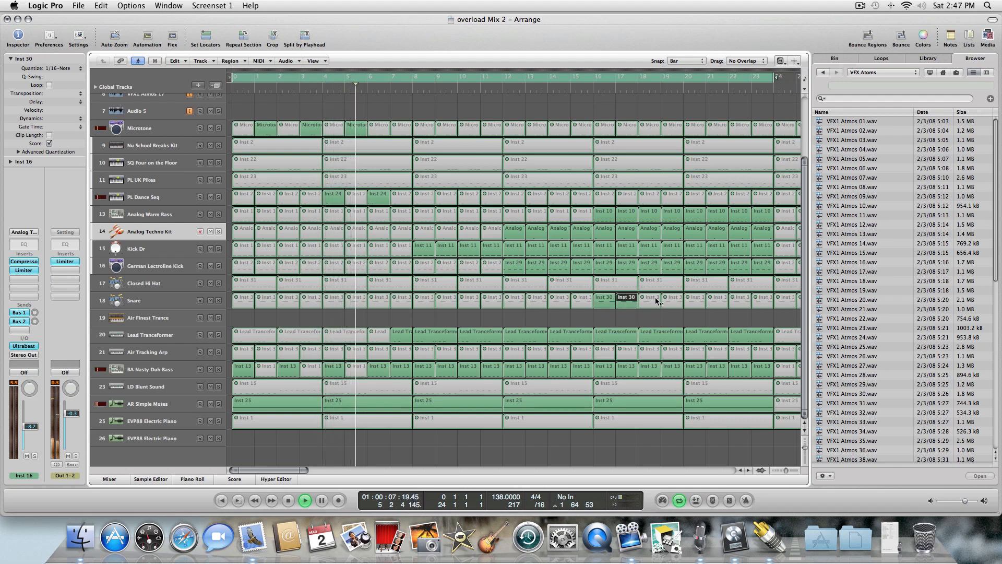
left_click(651, 303)
left_click(673, 303)
left_click(694, 303)
left_click(716, 302)
left_click(739, 303)
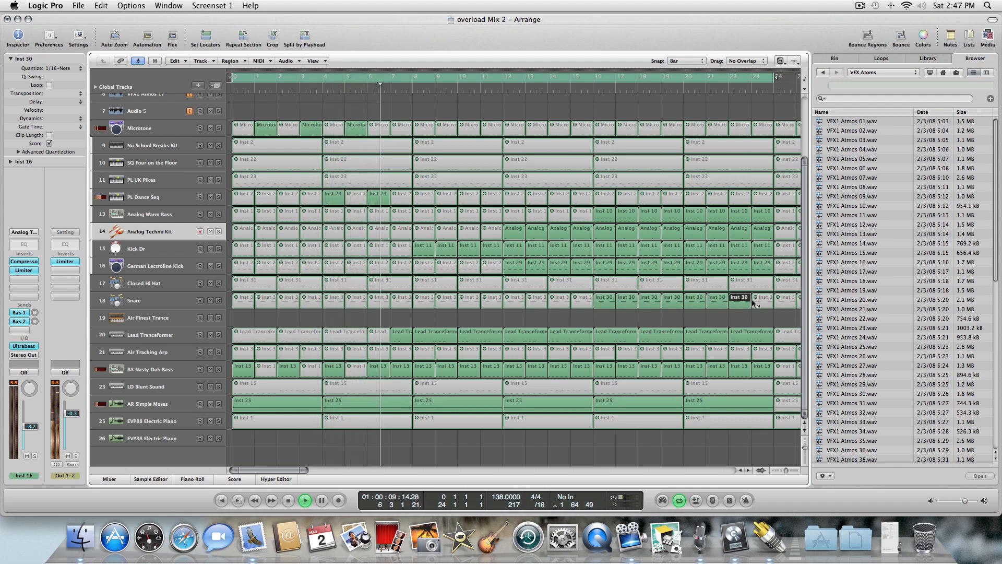
left_click(762, 302)
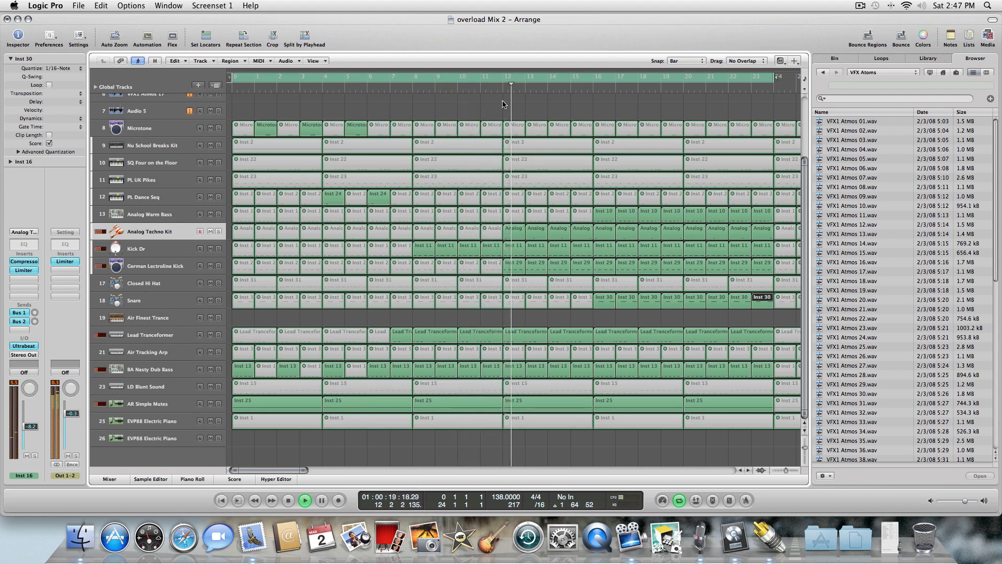
Mute the Analog Techno Kit regions from bar 13 through bar 16 again.
left_click(519, 231)
left_click(542, 232)
left_click(563, 231)
left_click(580, 229)
Unmute the Snare regions at bars 14, 15 and 16.
left_click(515, 298)
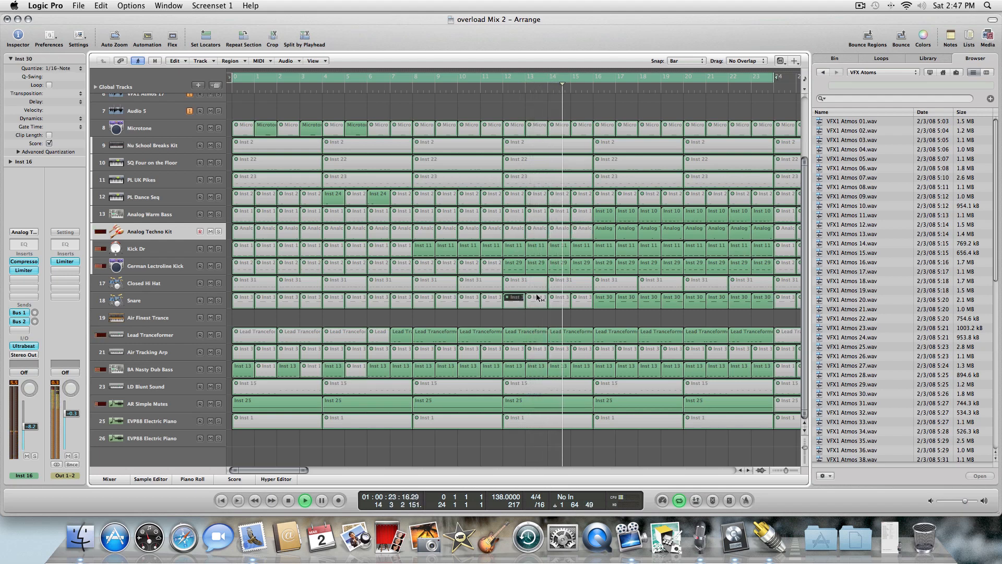
left_click(585, 298)
left_click(538, 299)
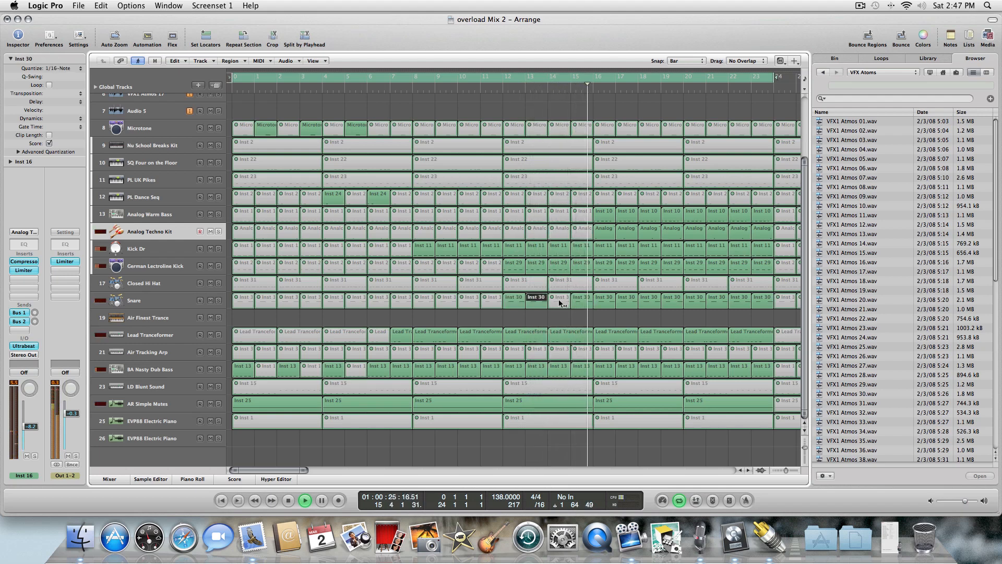
left_click(561, 301)
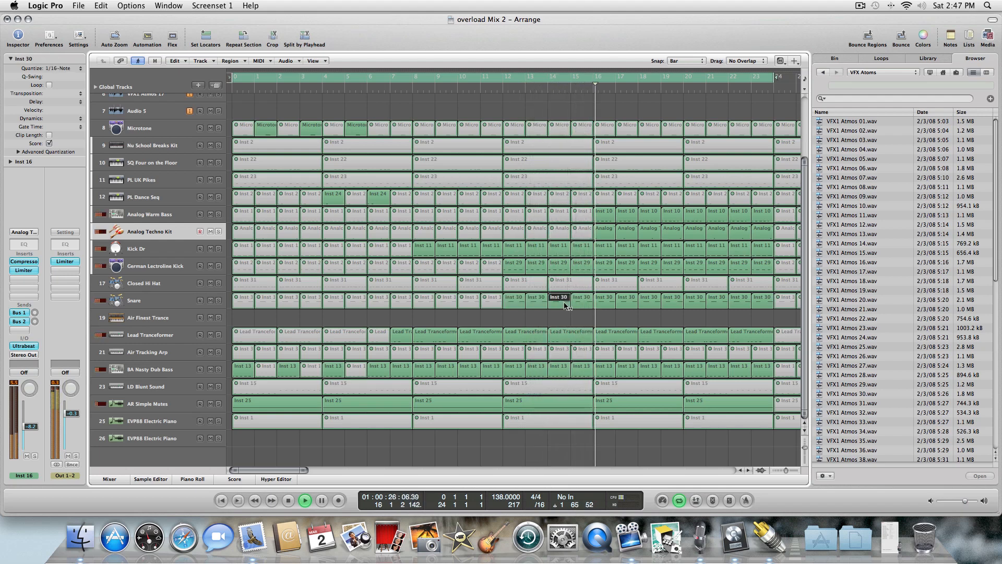
Mute the Analog Techno Kit regions from bar 17 through bar 24 again.
left_click(605, 230)
left_click(627, 230)
left_click(649, 230)
left_click(672, 230)
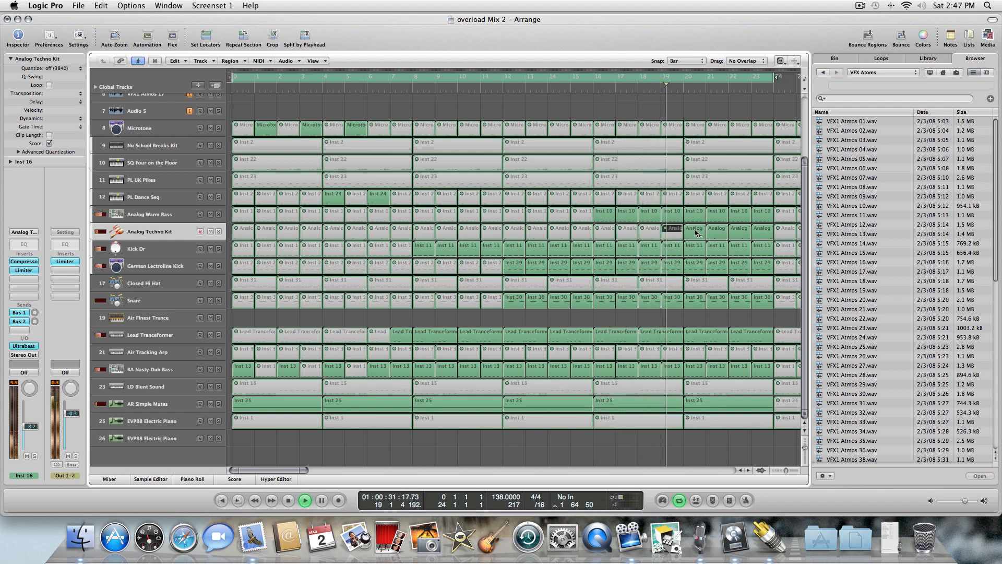
left_click(694, 230)
left_click(715, 230)
left_click(739, 230)
left_click(762, 230)
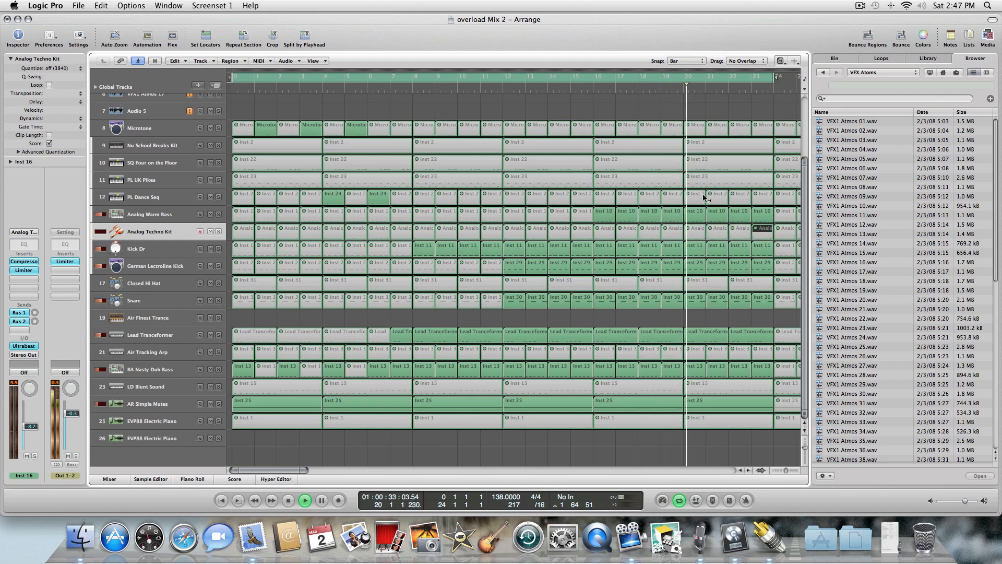
Set the cycle region to span bars 9 through 25 and toggle mute on the Closed Hi Hat regions at bars 11 and 13.
left_click(502, 78)
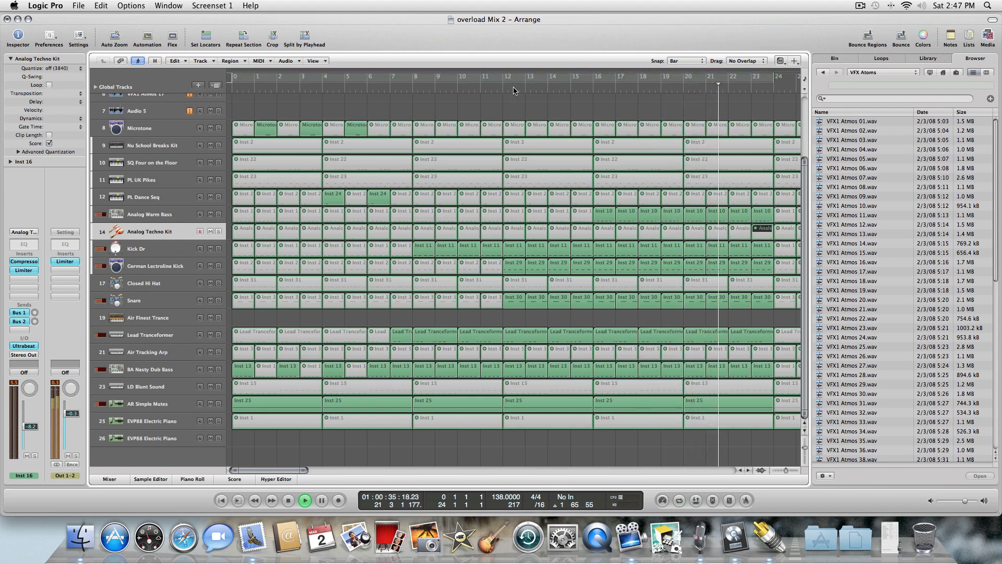
left_click_drag(412, 77, 771, 78)
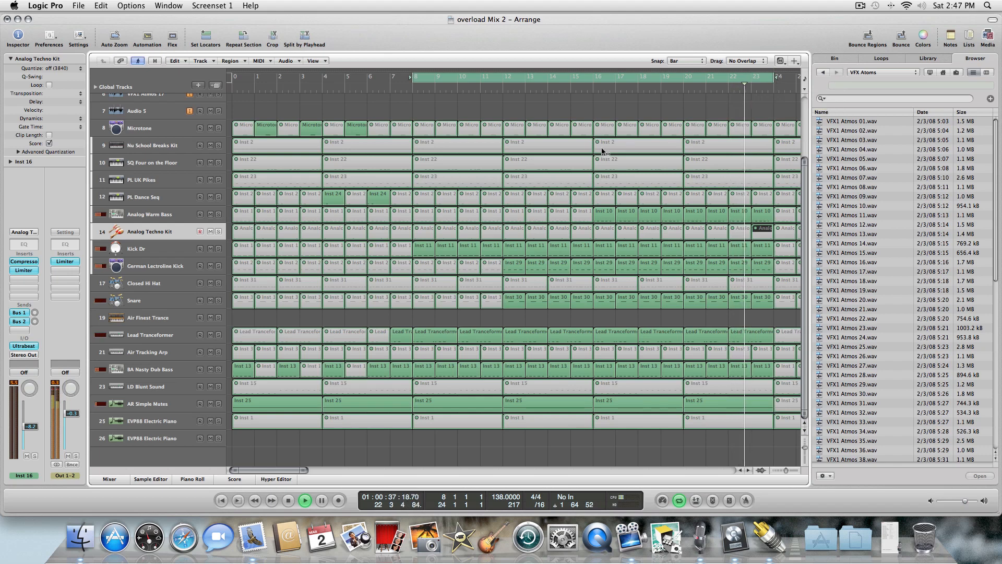
left_click(532, 285)
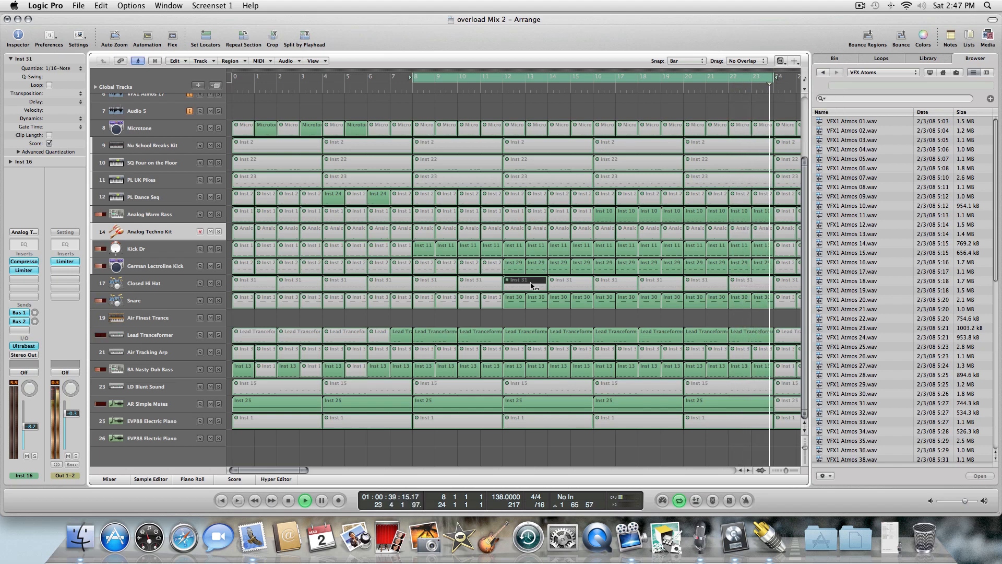
left_click(478, 285)
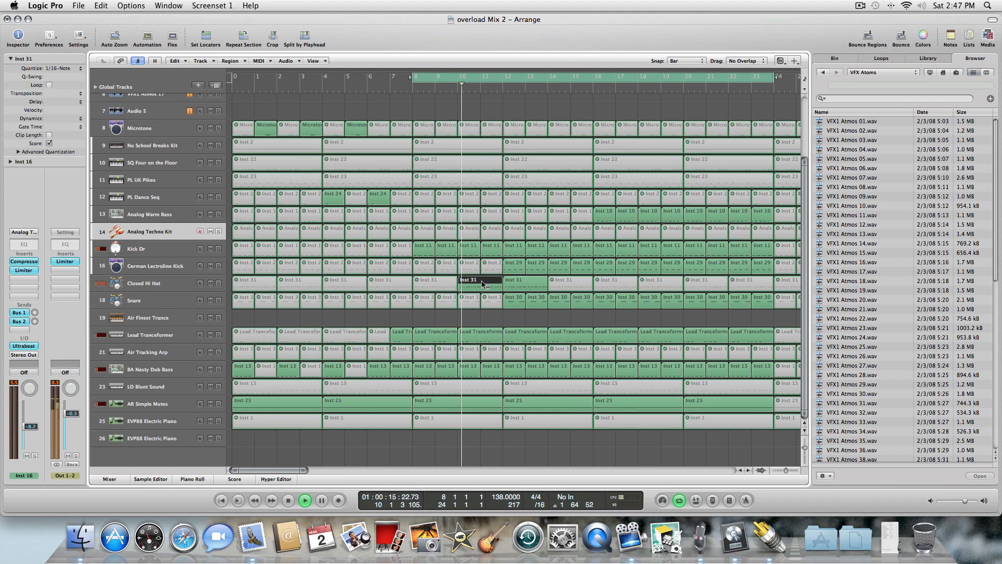
left_click(483, 285)
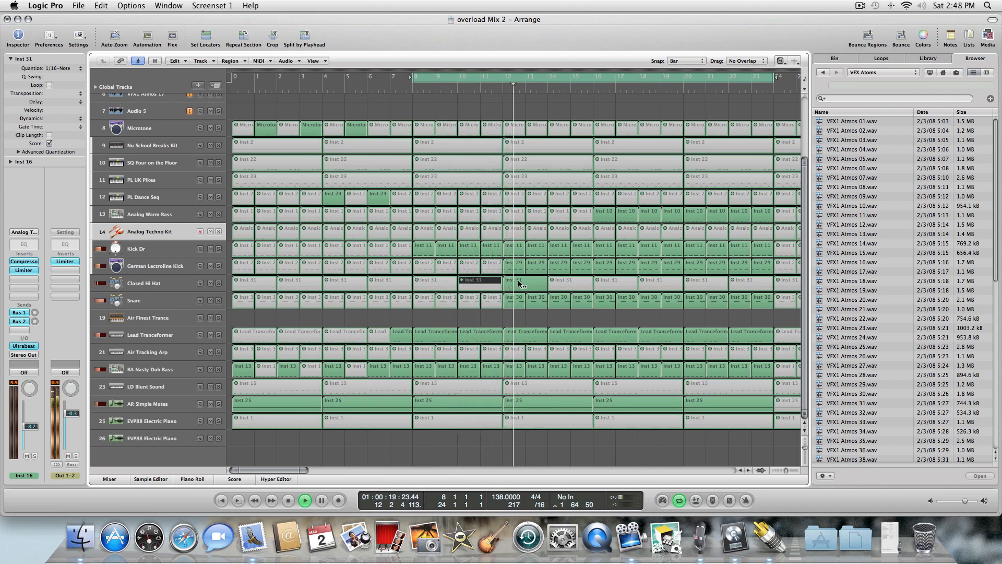
left_click(519, 284)
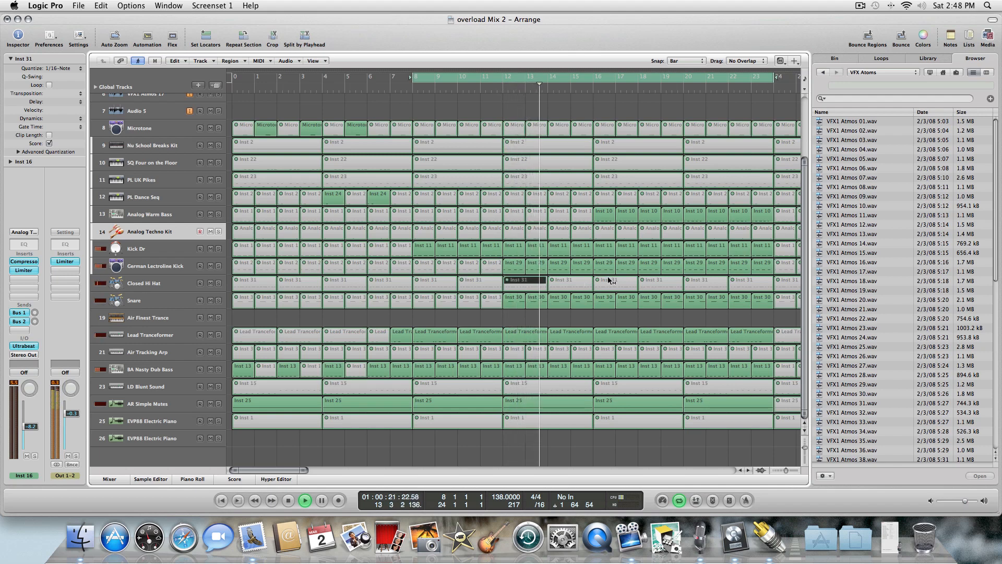
Unmute the Closed Hi Hat regions from bar 16 through bar 22 and mute the SQ Four on the Floor region at bar 16.
left_click_drag(609, 281, 748, 285)
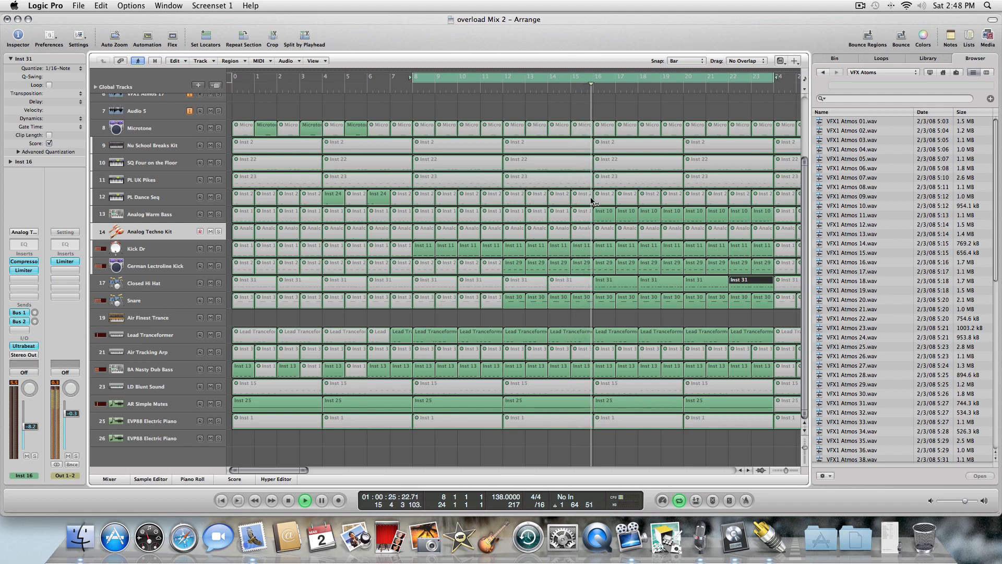
left_click(607, 168)
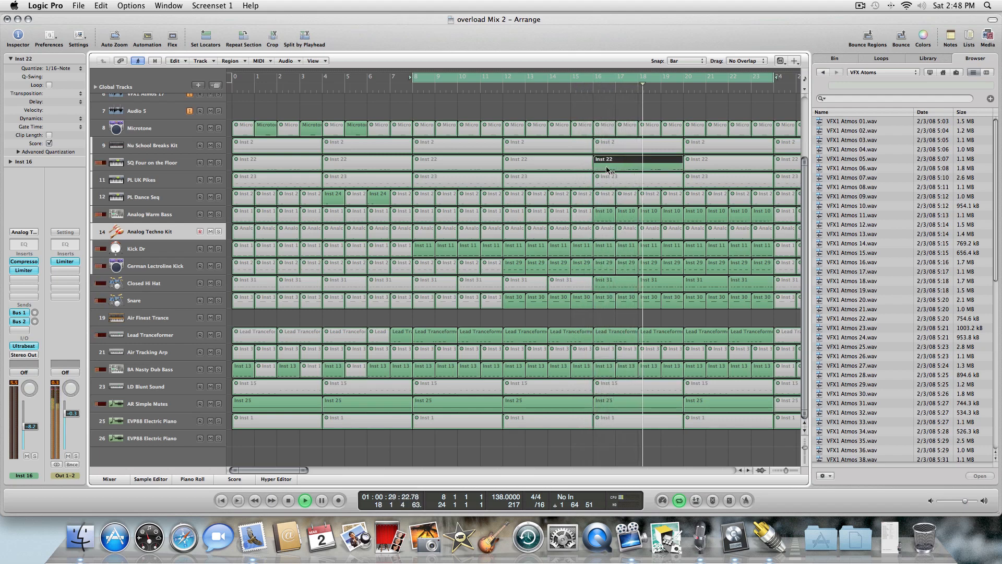
left_click(607, 168)
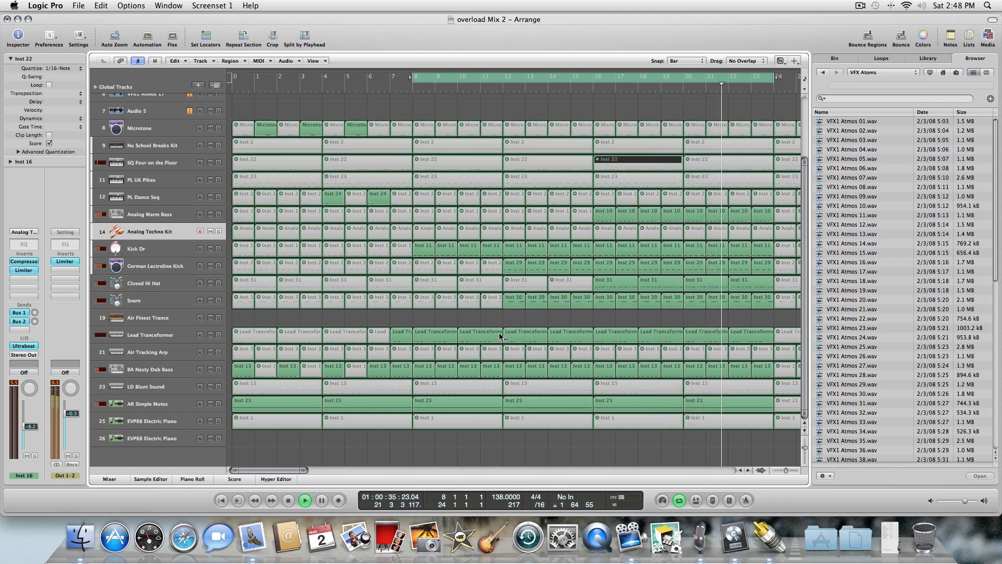
Set the cycle region to span the whole arrangement and play it from the beginning.
left_click_drag(284, 468, 264, 473)
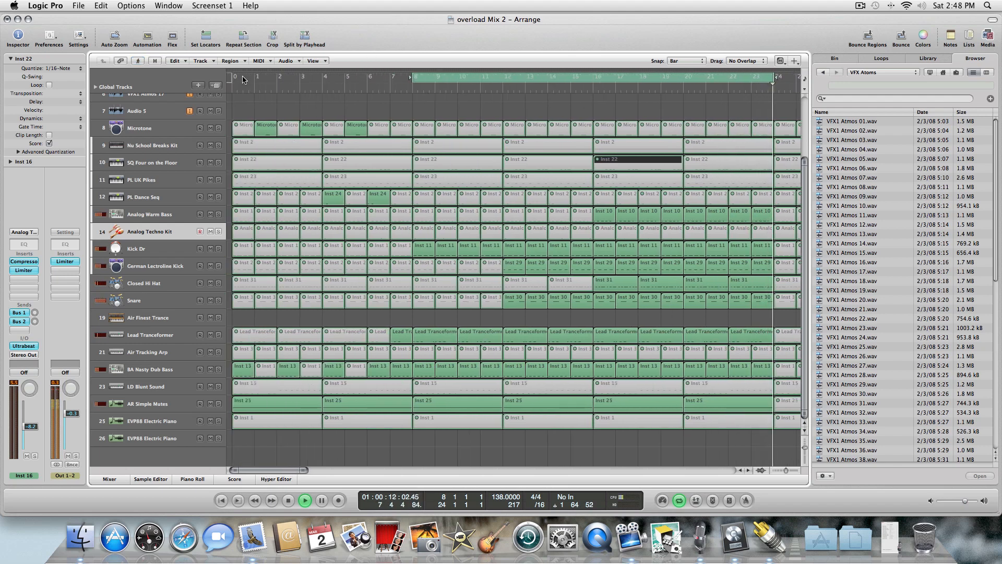
left_click_drag(234, 80, 775, 76)
double_click(289, 500)
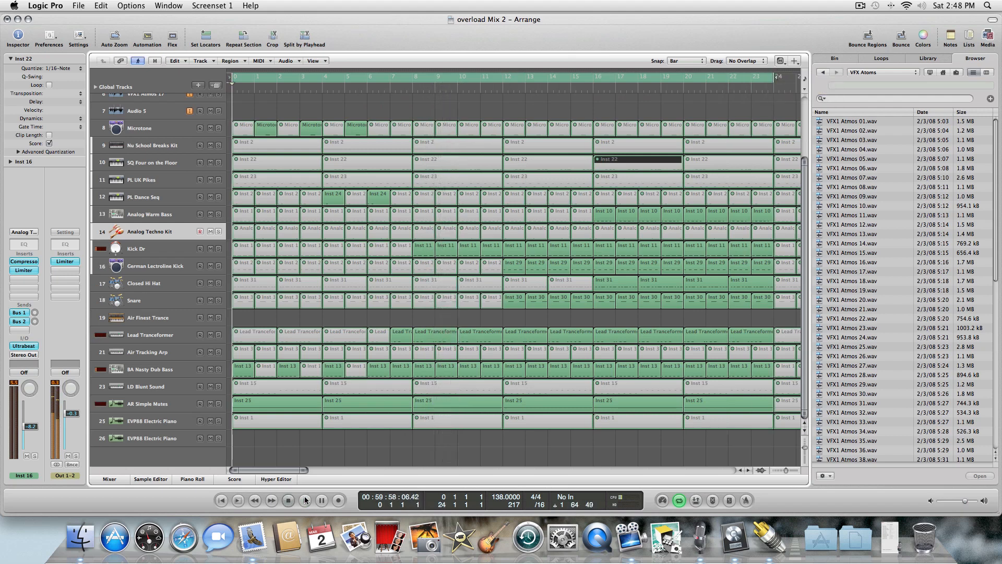
left_click(307, 500)
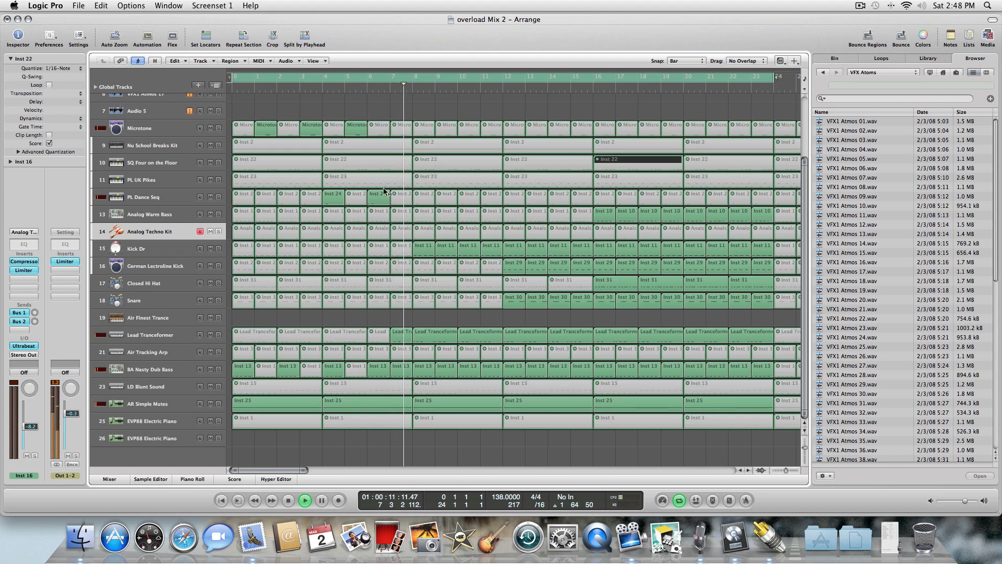
Switch the snap setting to Smart and toggle mute on the Analog Warm Bass region at bar 6.
left_click(378, 211)
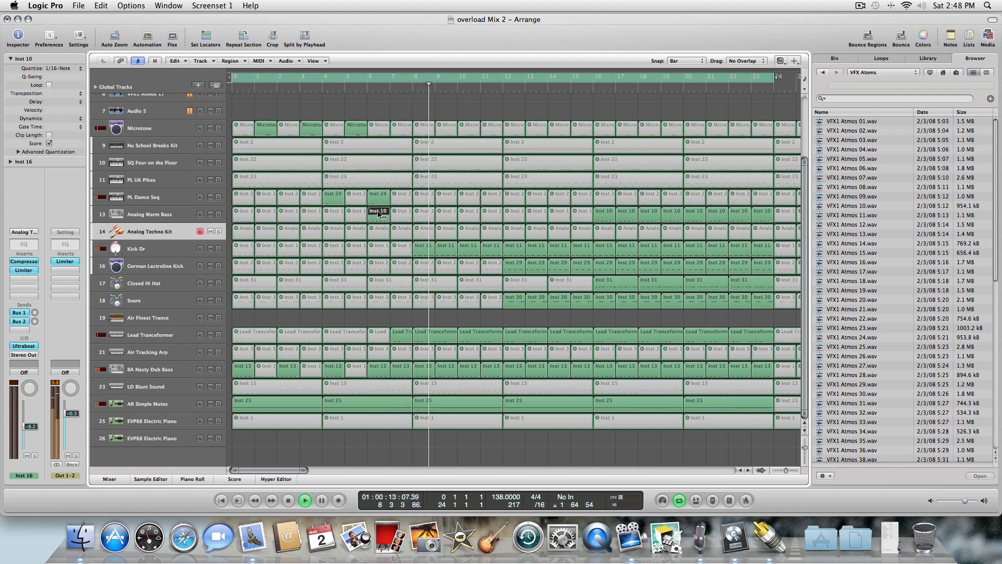
left_click(288, 500)
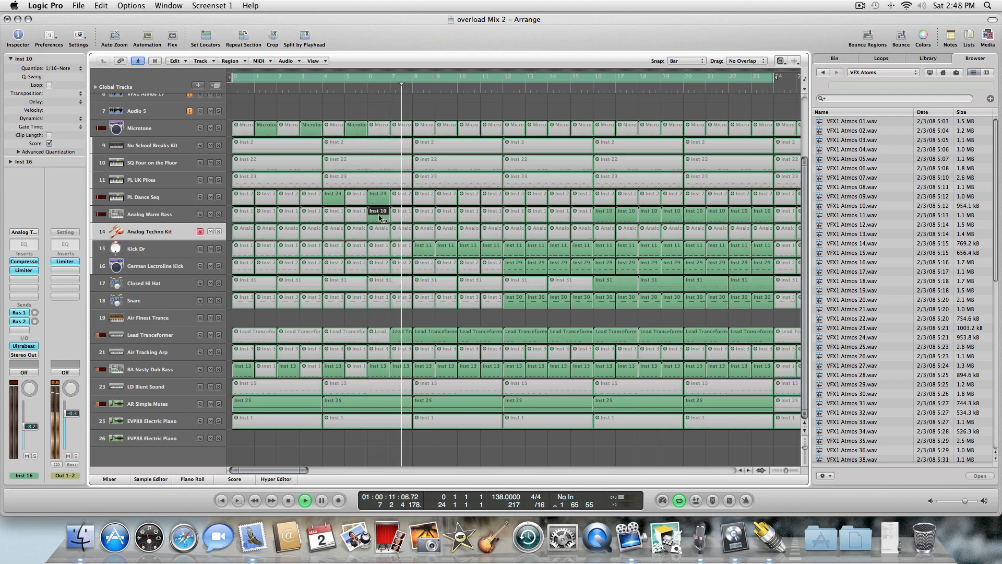
key("Escape")
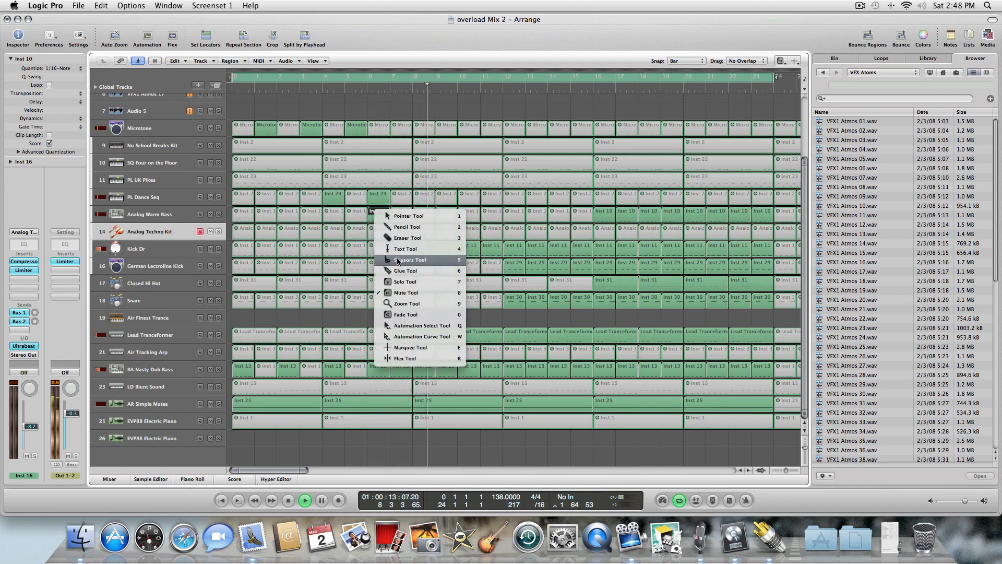
left_click(381, 215)
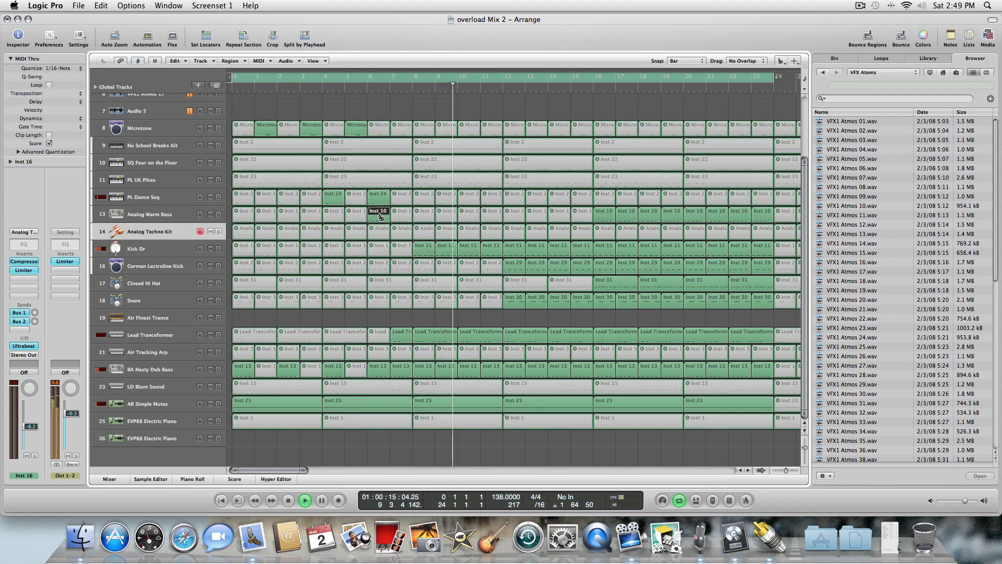
left_click(381, 216)
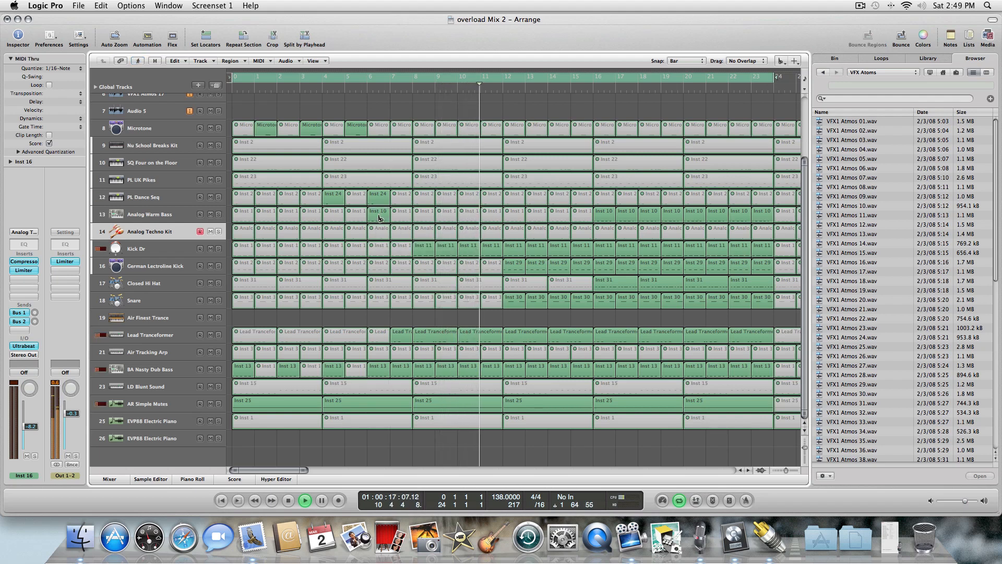
left_click(677, 62)
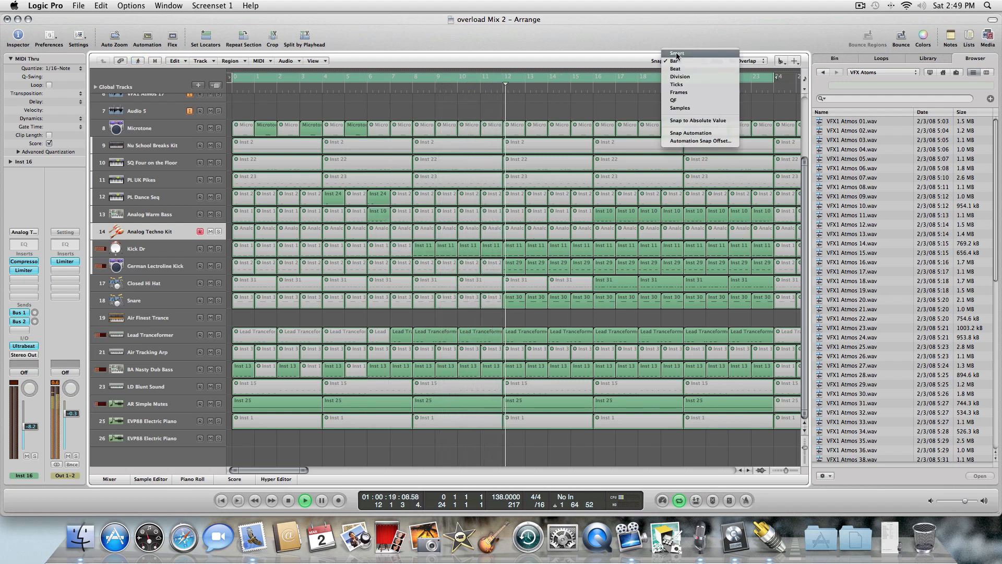
left_click(674, 57)
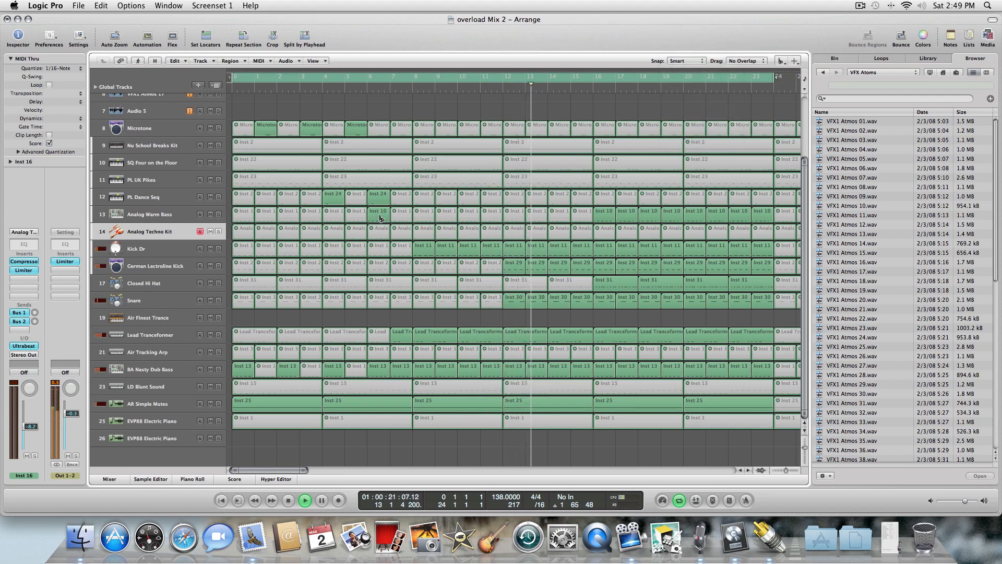
left_click(381, 219)
key("Escape")
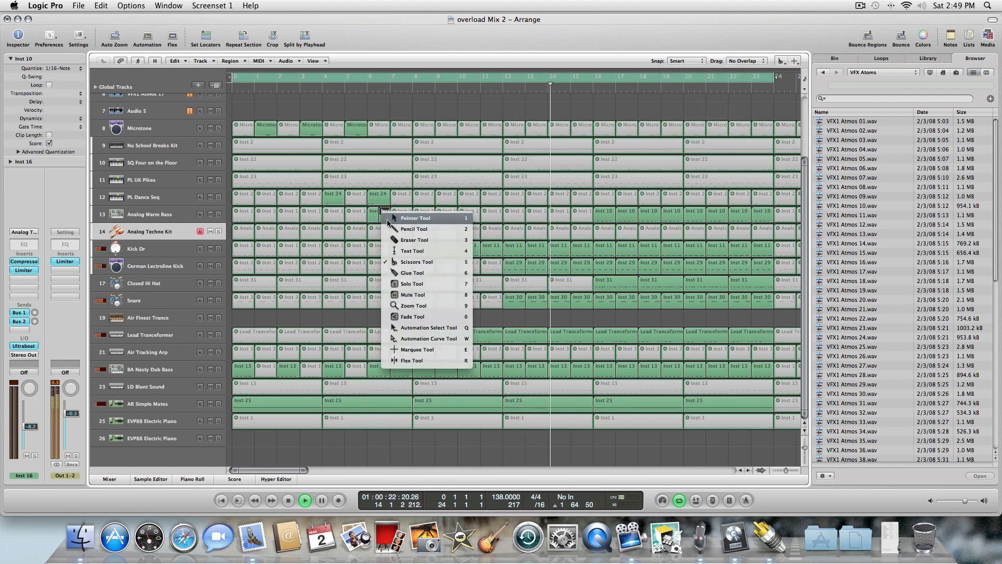
left_click(417, 296)
left_click(386, 216)
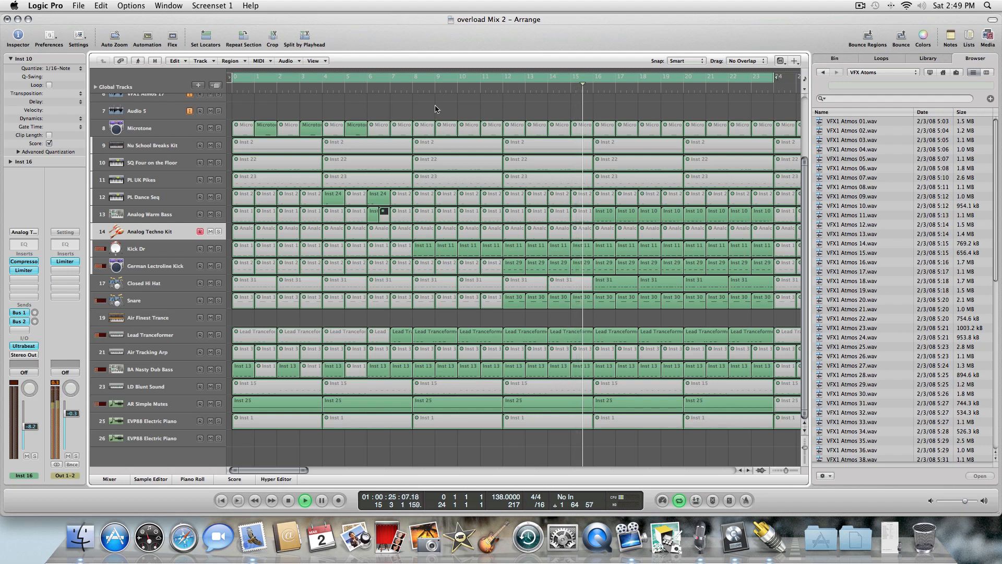
left_click(435, 109)
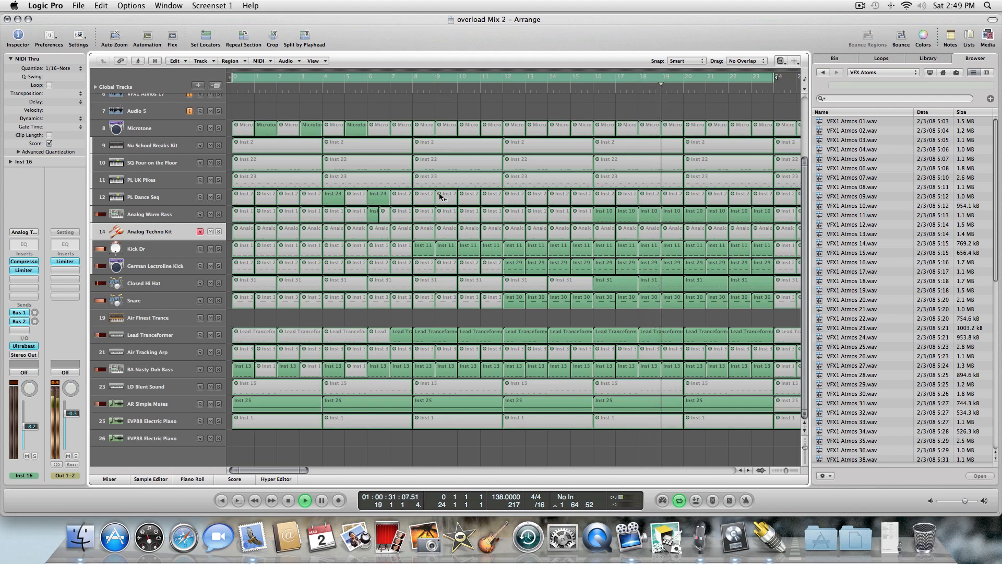
Play from the start and unmute the Analog Techno Kit regions from bar 9 through bar 20.
double_click(289, 500)
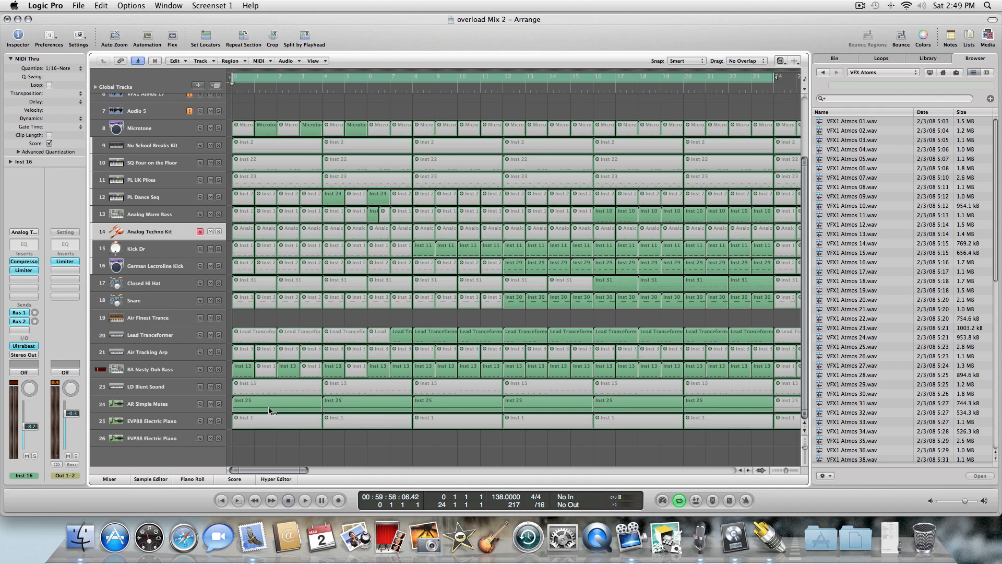
left_click(306, 499)
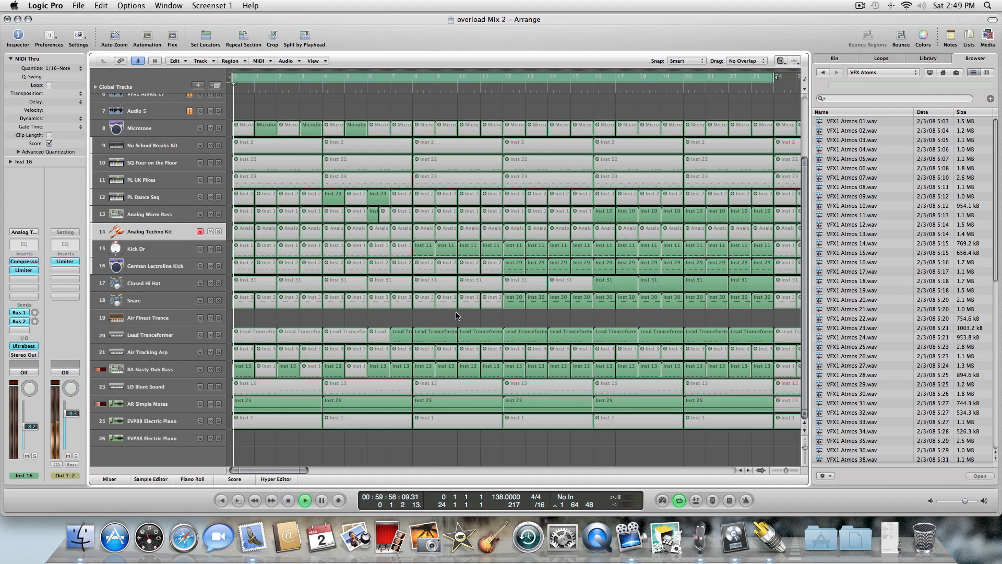
left_click(436, 229)
mouse_move(439, 233)
left_mouse_down()
mouse_move(762, 228)
mouse_move(699, 231)
left_mouse_up()
left_click(700, 231)
Erase the Analog Techno Kit region at bar 7 with the Eraser tool.
key("Escape")
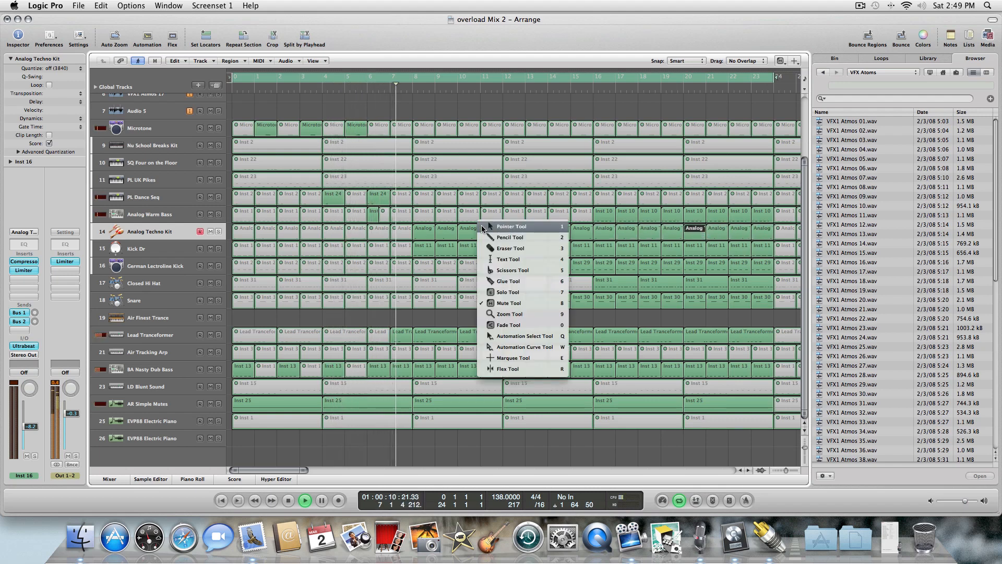
left_click(495, 248)
left_click(404, 234)
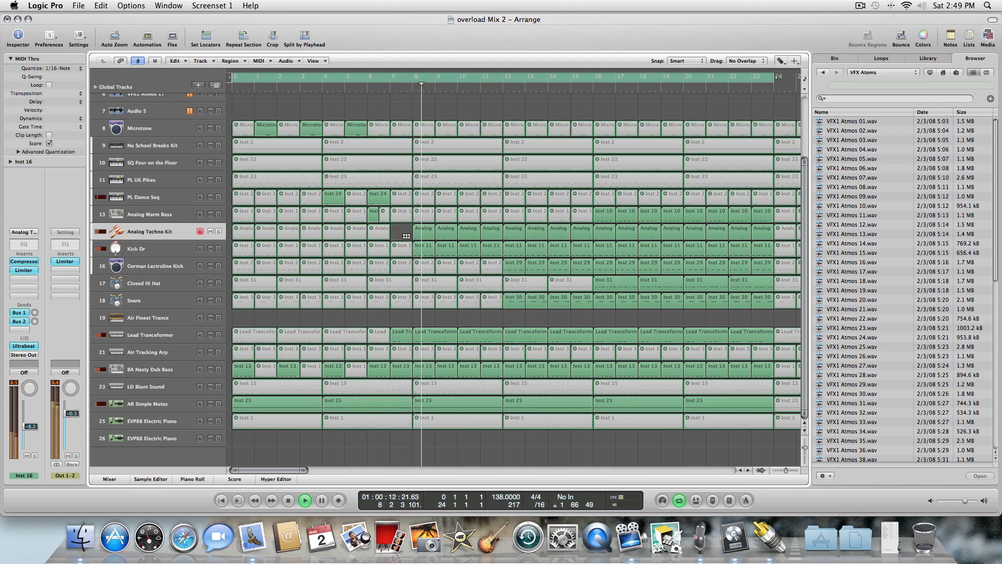
Glue the Analog Techno Kit regions from bar 8 through bar 15 into a single region with the Glue tool.
left_click_drag(416, 235, 587, 234)
key("Escape")
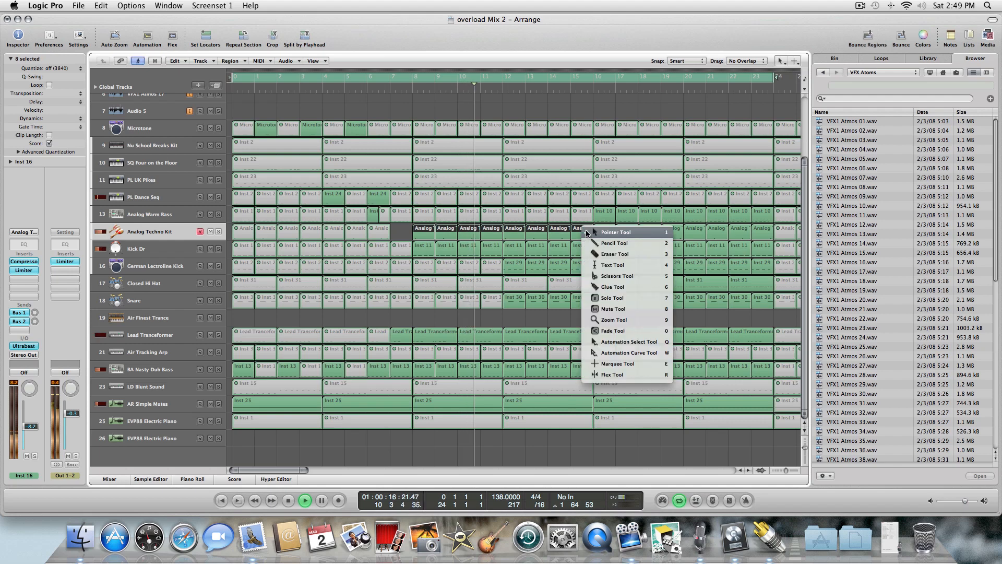
left_click(613, 287)
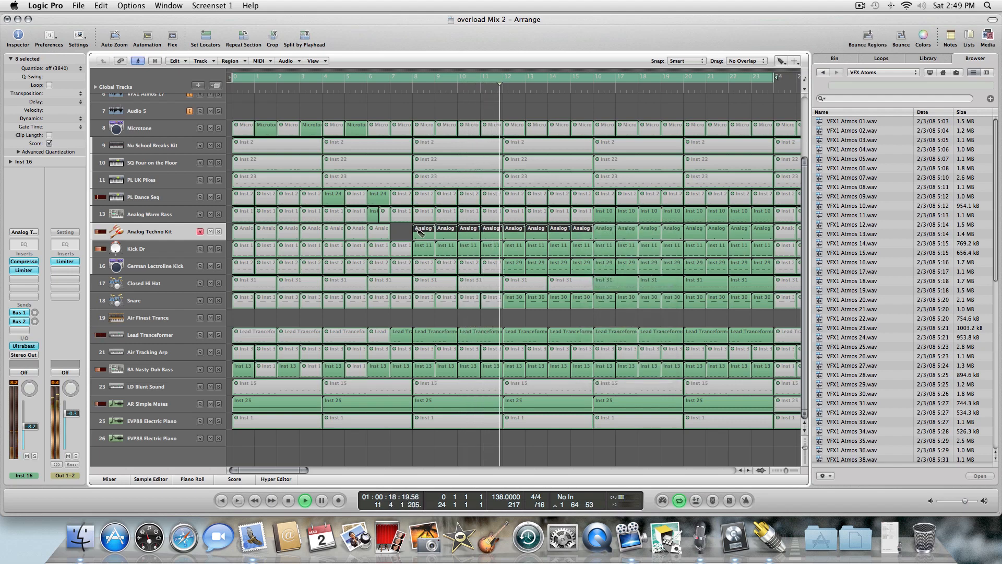
left_click(417, 231)
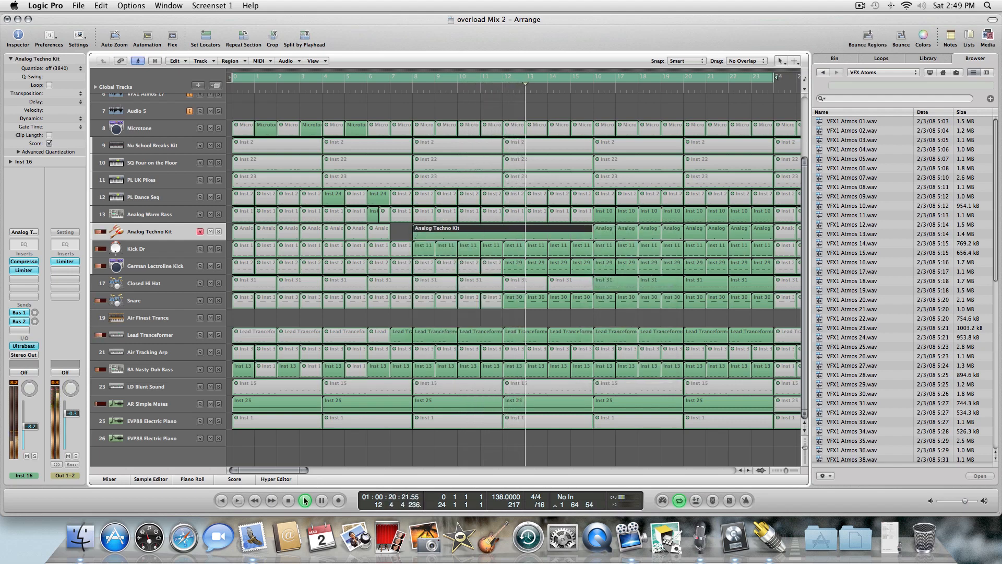
Open the glued region in the Hyper Editor and draw a rising velocity ramp across its notes with the Line Tool.
key("space")
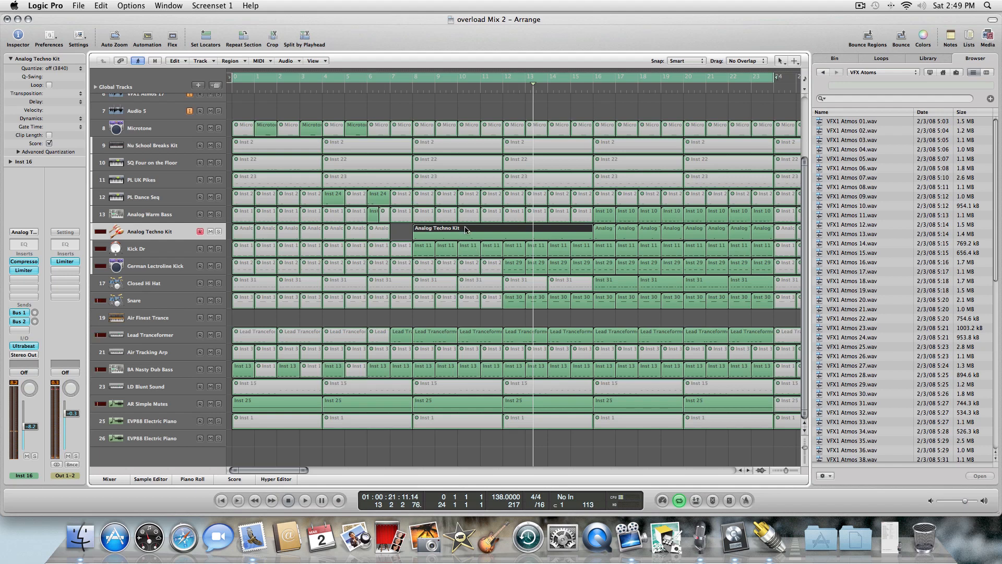
double_click(465, 230)
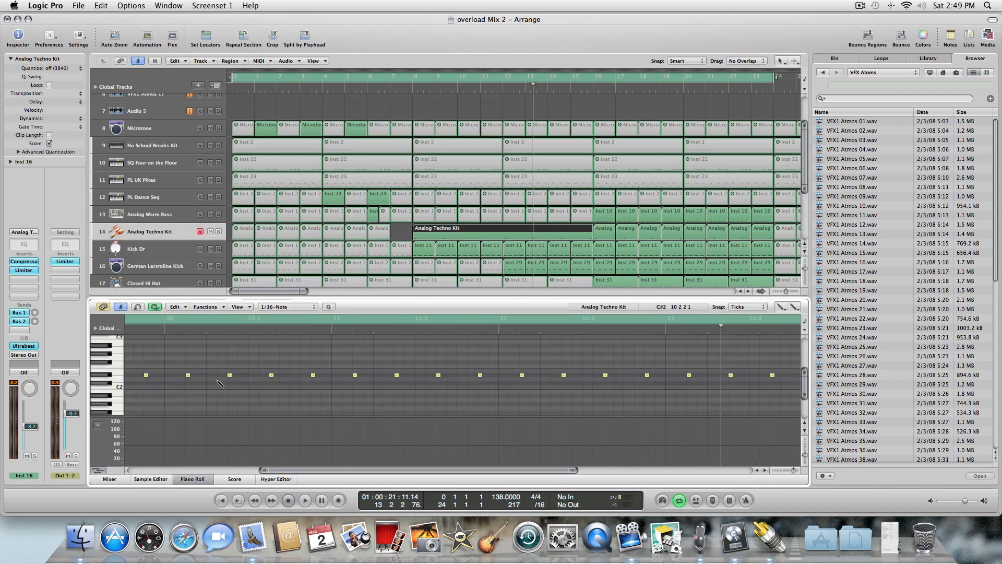
key("Escape")
left_click(180, 381)
left_click(272, 479)
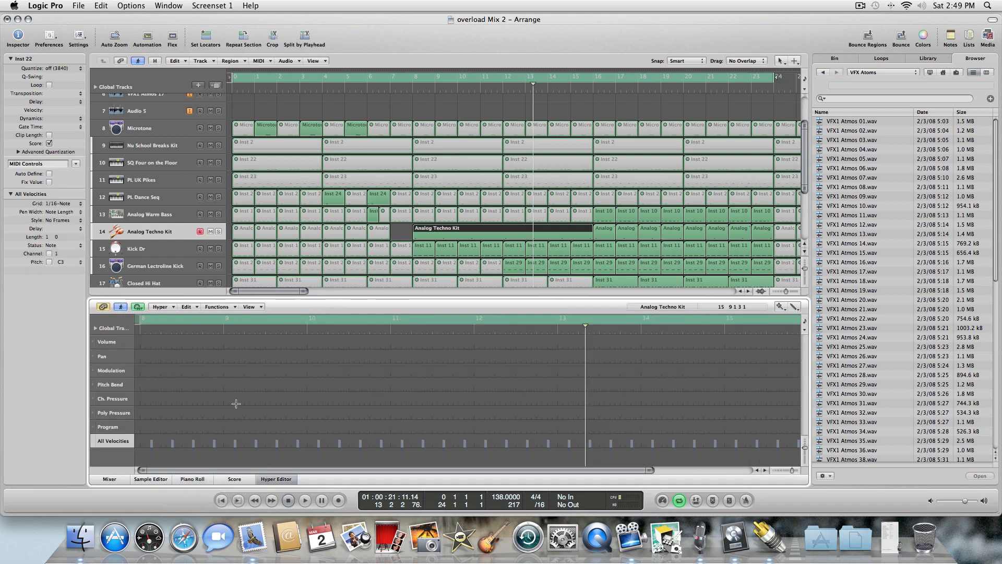
key("Escape")
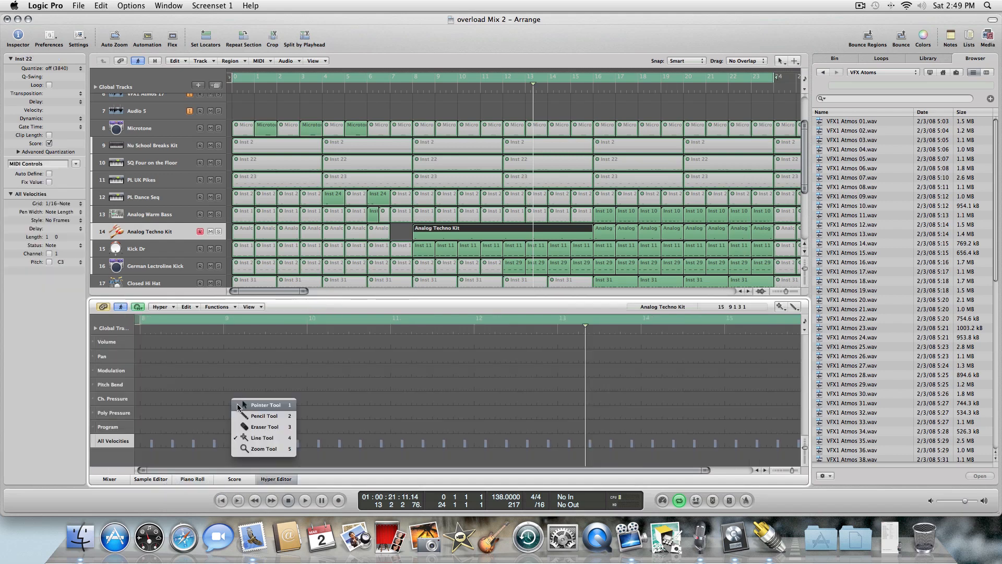
left_click(255, 437)
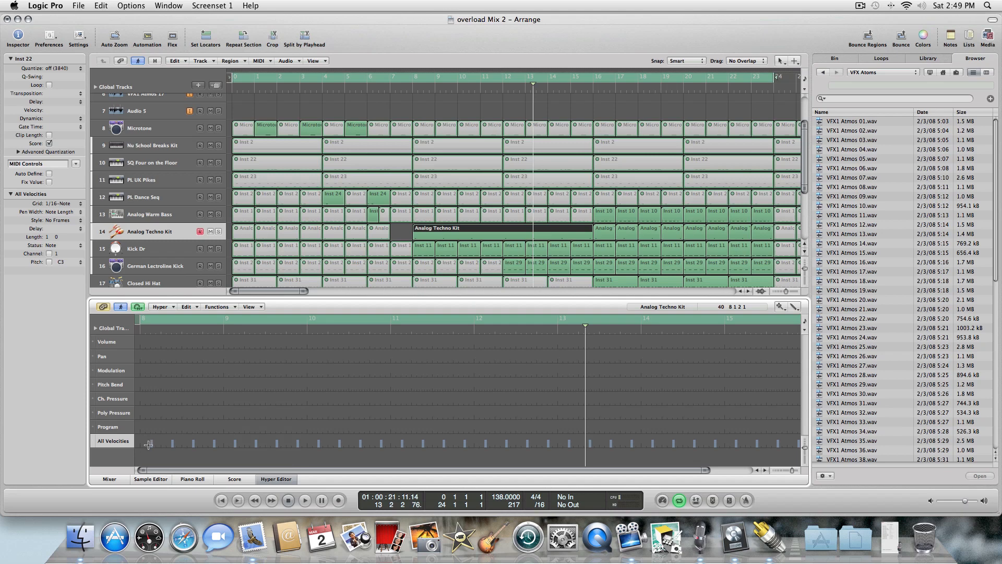
mouse_move(149, 447)
left_mouse_down()
mouse_move(844, 424)
mouse_move(750, 440)
left_mouse_up()
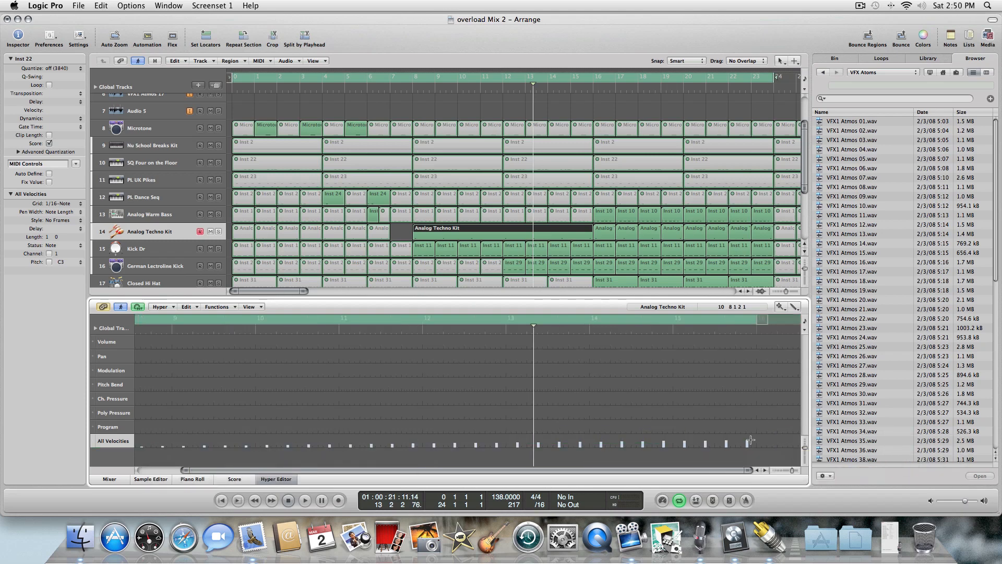
Close the editor and set the cycle region to span bar 16 to bar 24.
left_click(290, 501)
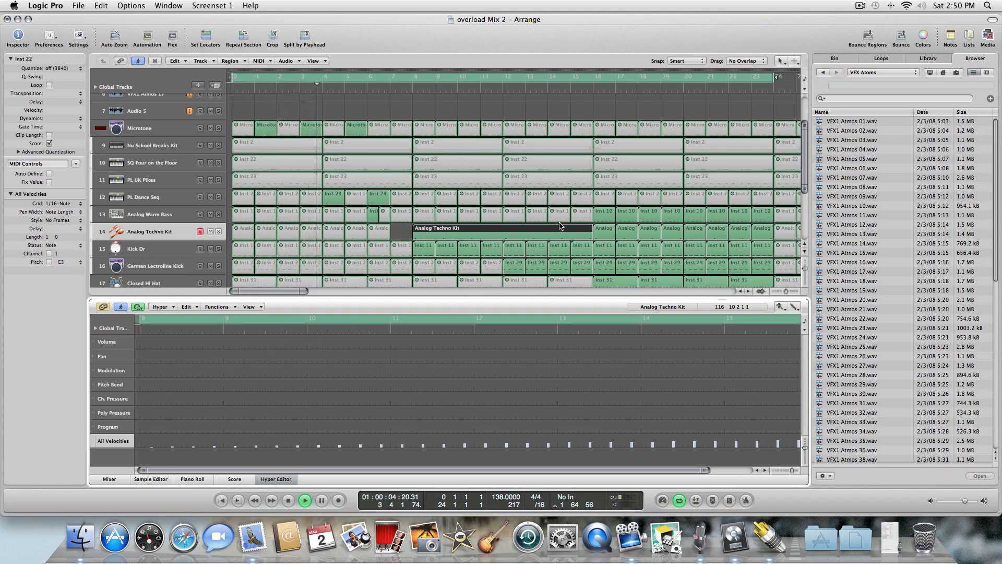
left_click(277, 479)
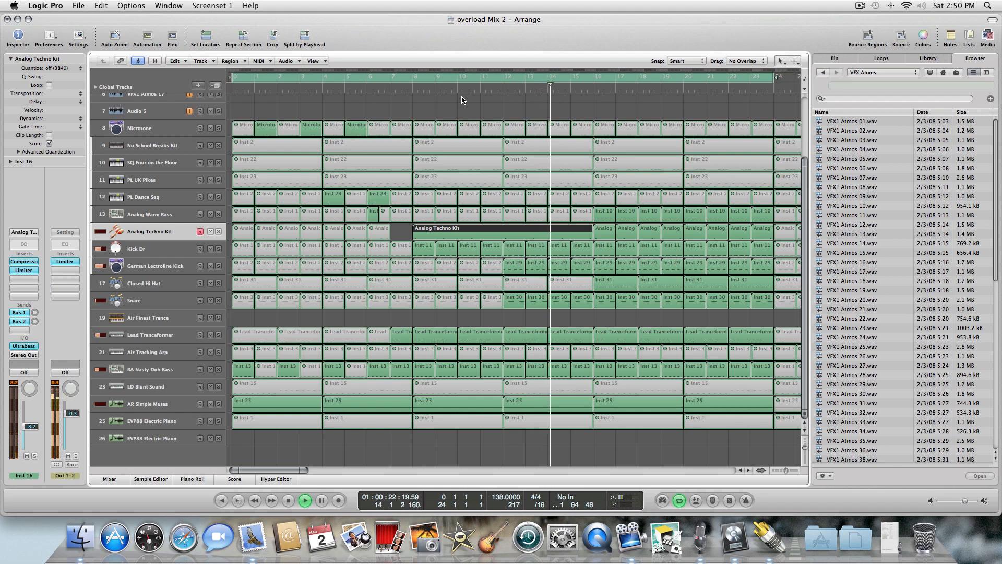
key("Escape")
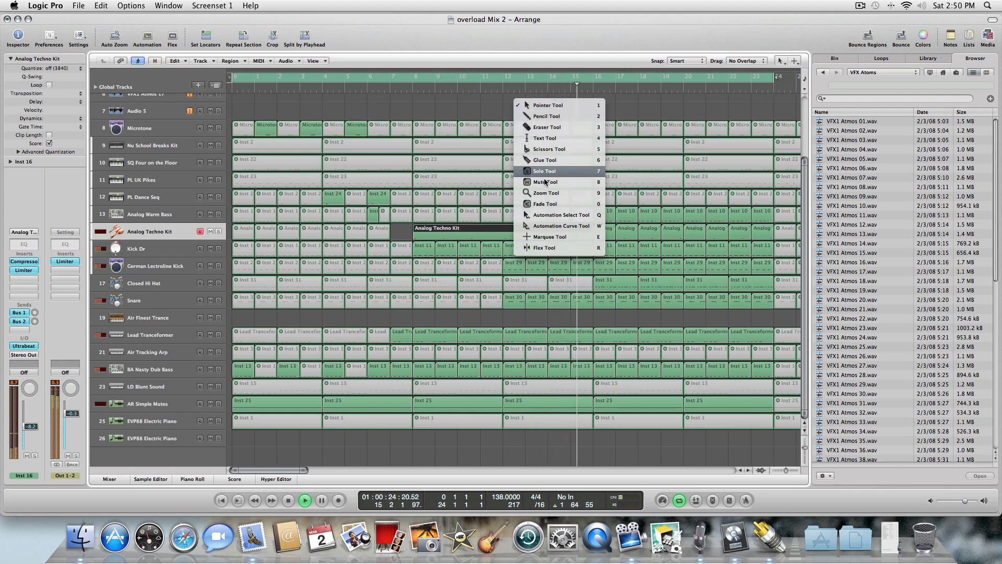
left_click(564, 213)
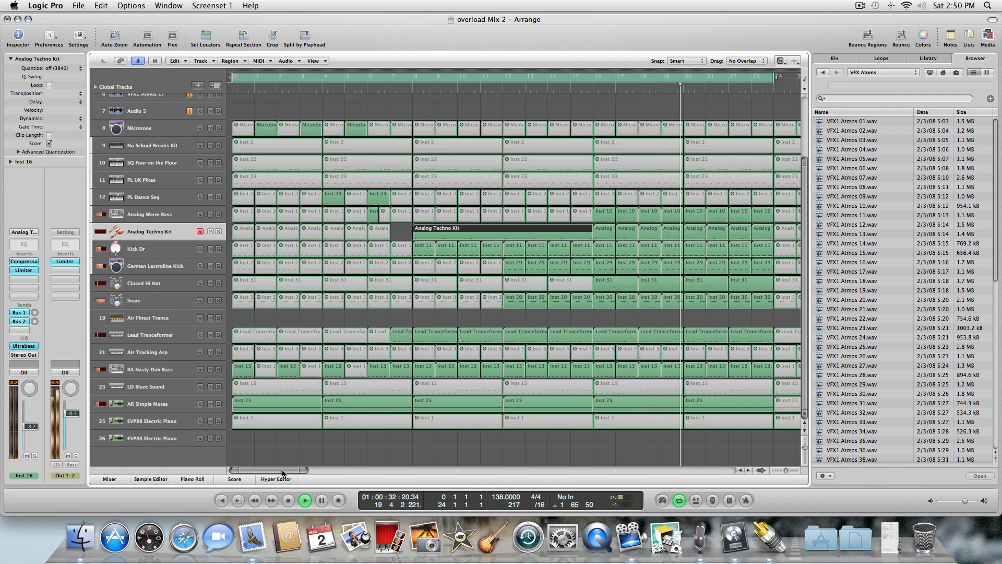
scroll(295, 469, "right", 6)
scroll(301, 469, "right", 4)
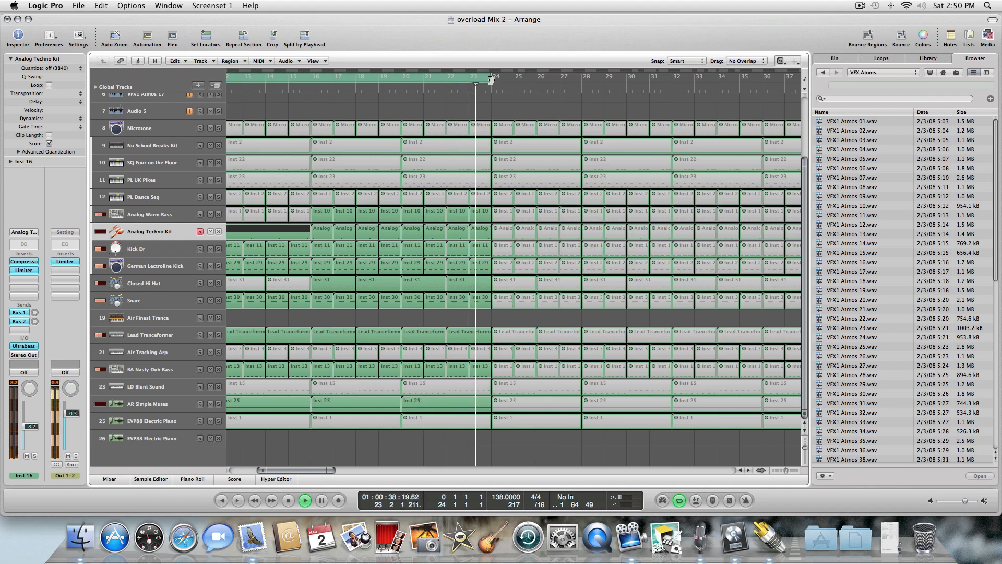
left_click(313, 80)
left_click_drag(320, 79, 496, 75)
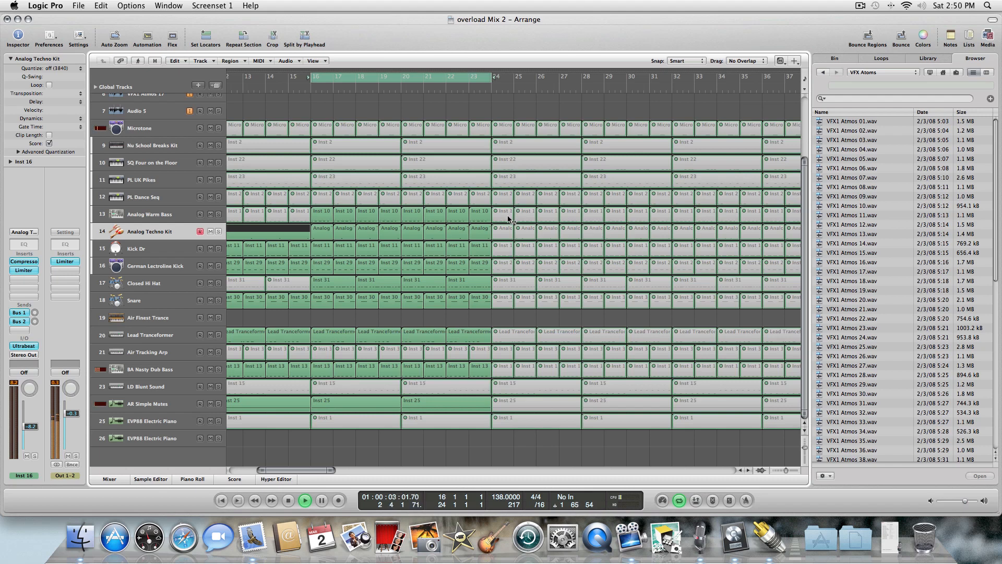
Unmute the Analog Techno Kit, Kick, German Lectroline Kick, Closed Hi Hat and Snare regions from bar 24 to bar 31.
left_click_drag(509, 219, 523, 216)
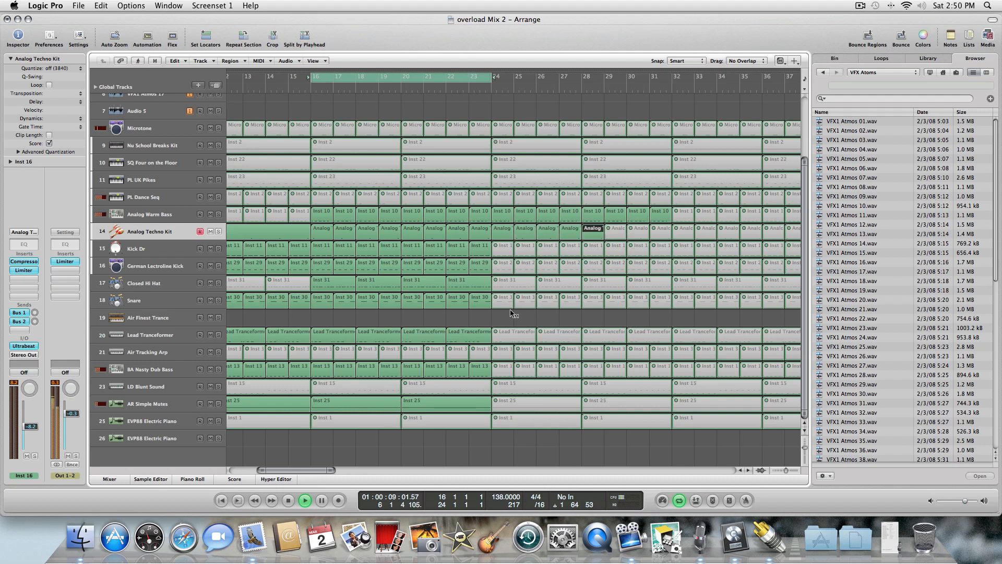
left_click_drag(502, 313, 657, 245)
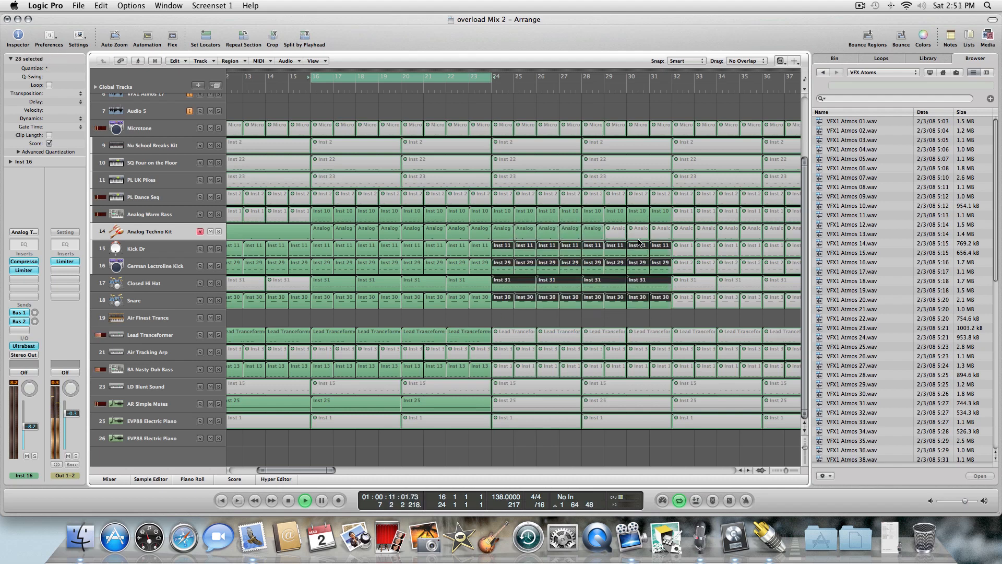
left_click(619, 231)
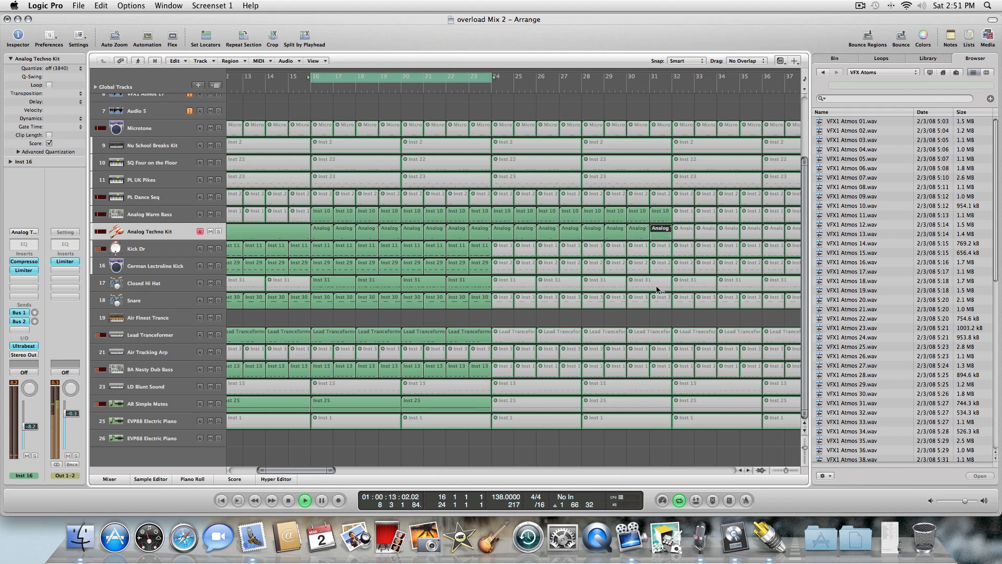
left_click_drag(660, 320, 503, 253)
key("m")
Unmute each 8A Nasty Dub Bass region from bar 24 through bar 31.
left_click(529, 318)
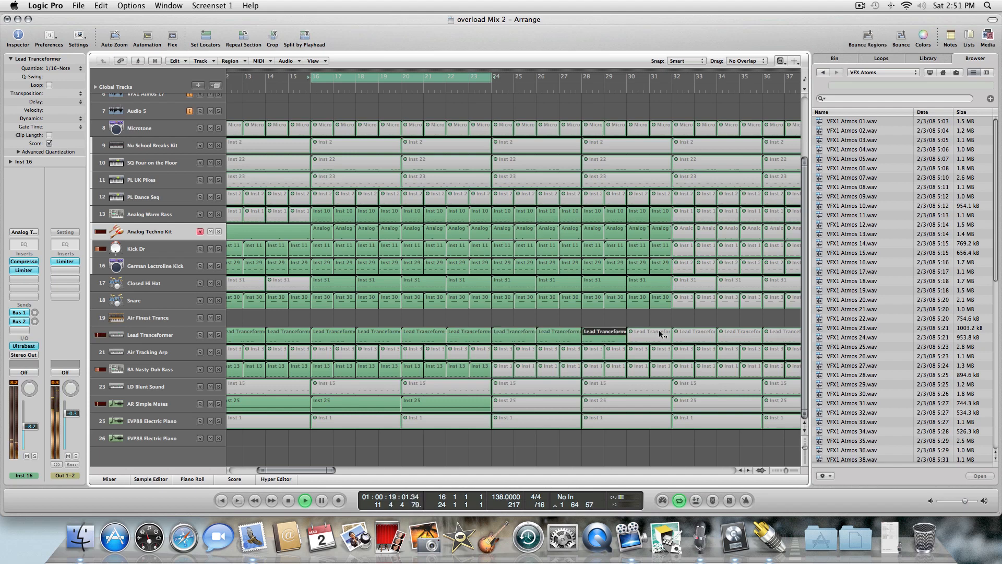
left_click(502, 369)
key("m")
left_click(525, 368)
key("m")
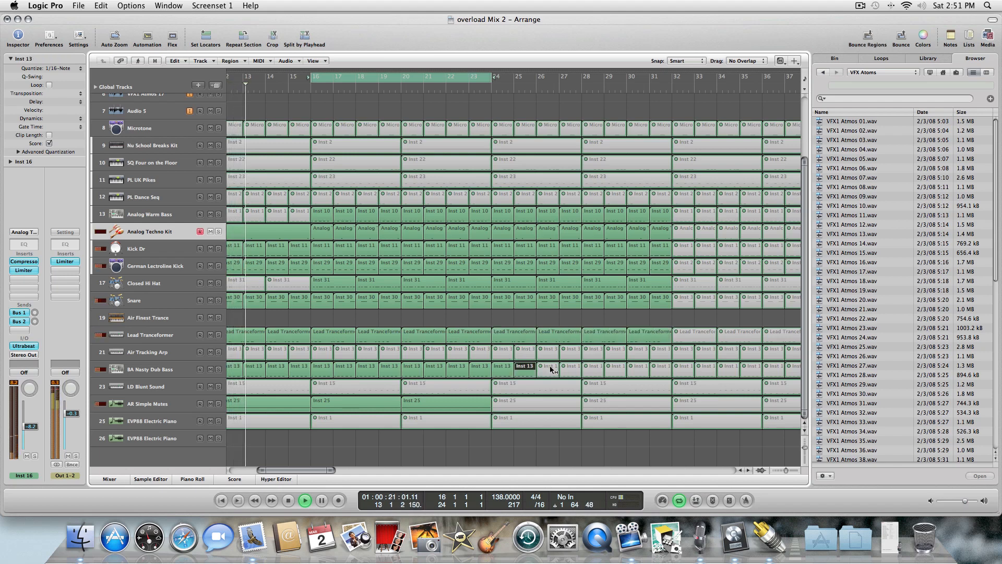
left_click(548, 368)
key("m")
left_click(571, 368)
key("m")
left_click(616, 369)
key("m")
left_click(595, 368)
key("m")
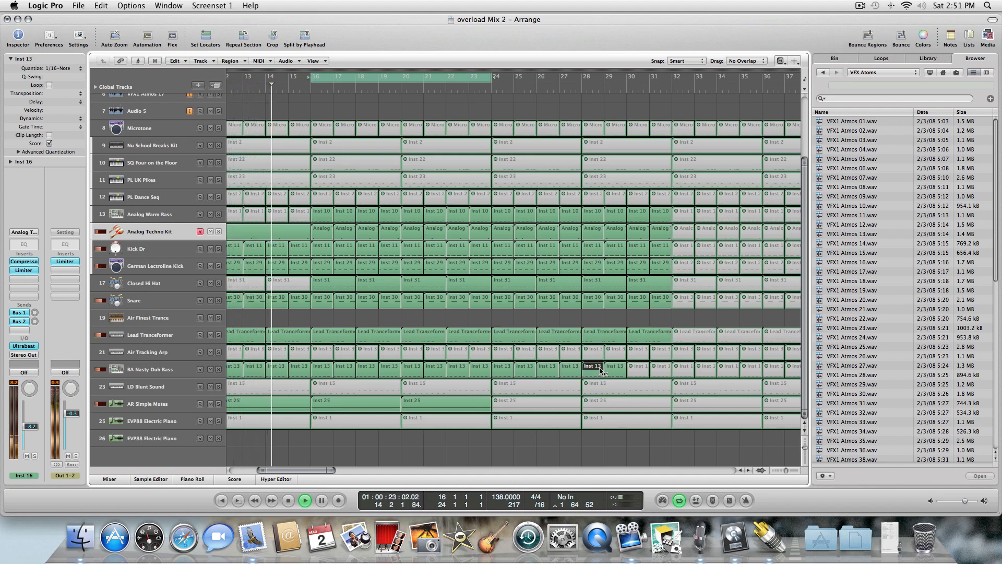
left_click(638, 368)
key("m")
left_click(660, 368)
Unmute the AR Simple Motes region at bar 24 and select the next one.
key("m")
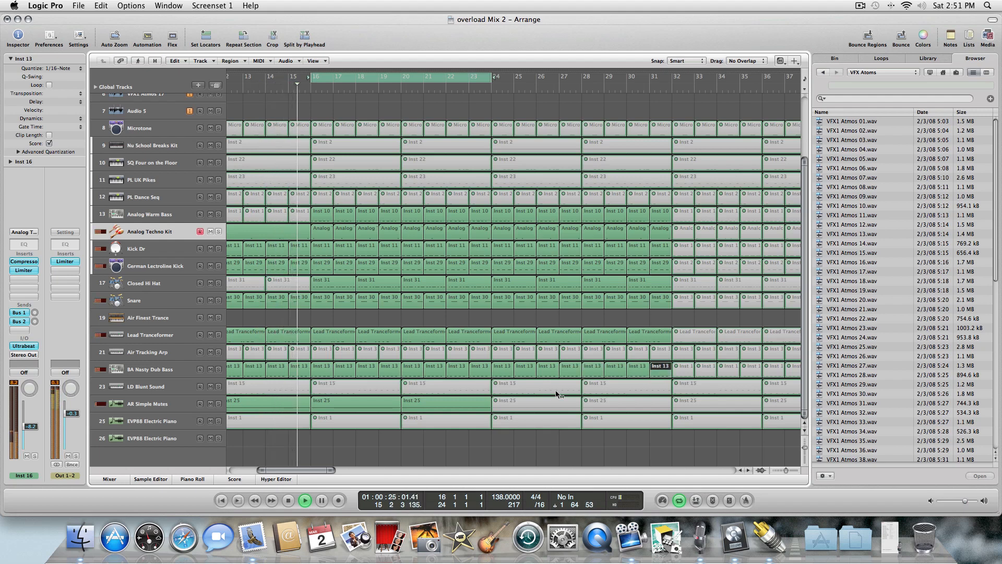
left_click(542, 403)
key("m")
key("Right")
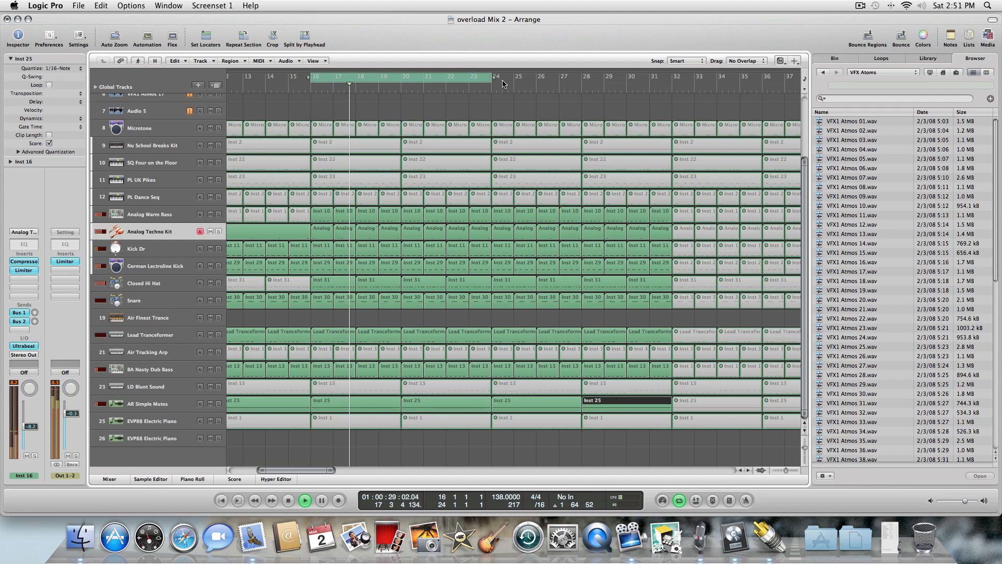
Set the cycle region to span bar 24 to bar 32.
left_click_drag(495, 79, 673, 68)
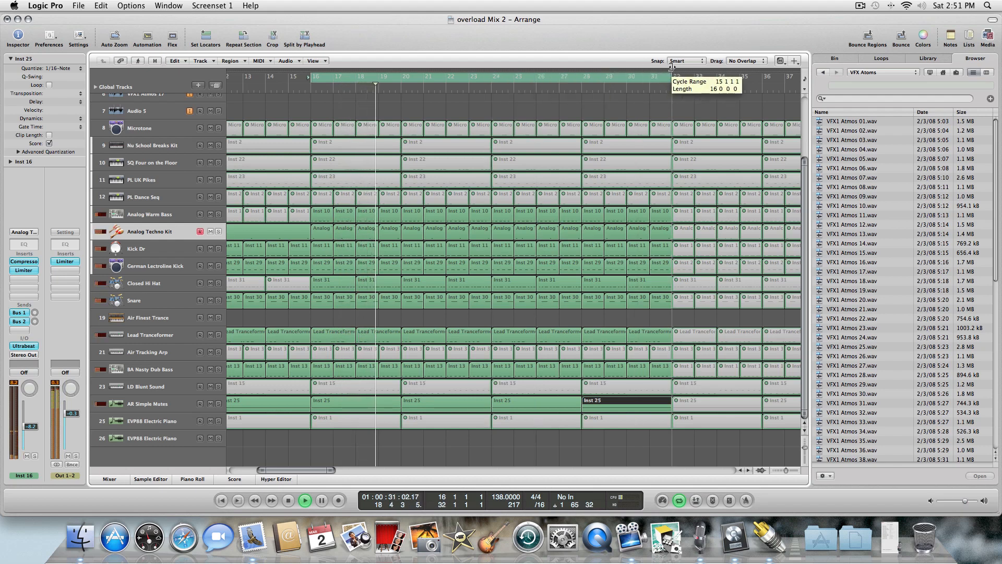
left_click(477, 78)
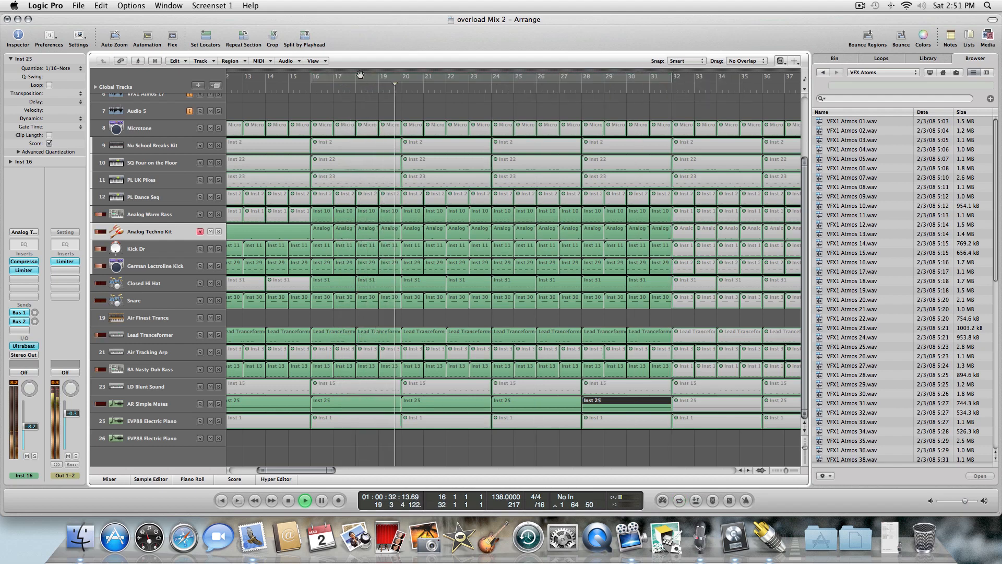
left_click(477, 79)
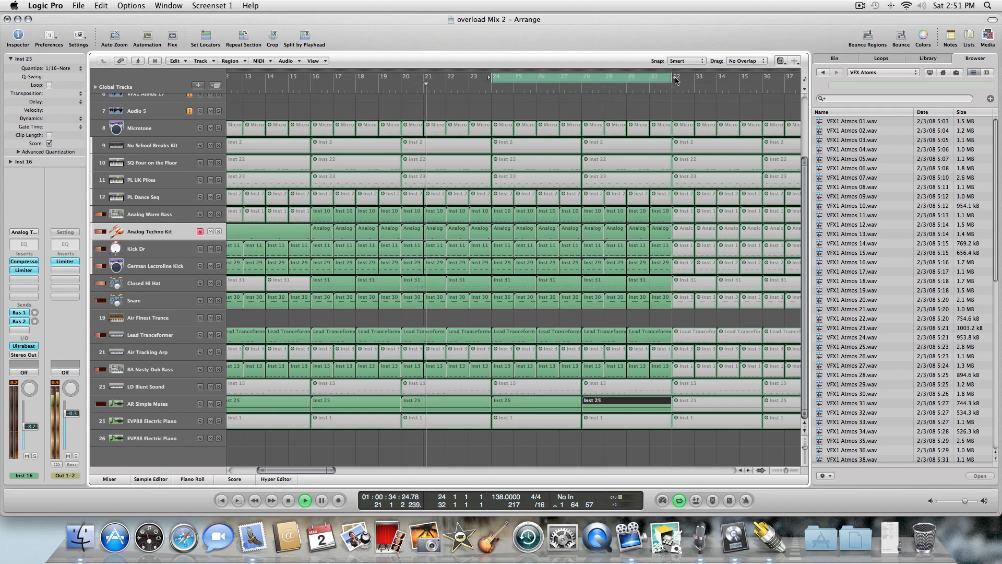
Mute the Kick and German Lectroline Kick regions from bar 24 to bar 31 with the Mute tool.
left_click(499, 250)
left_click(488, 249)
left_click(503, 248)
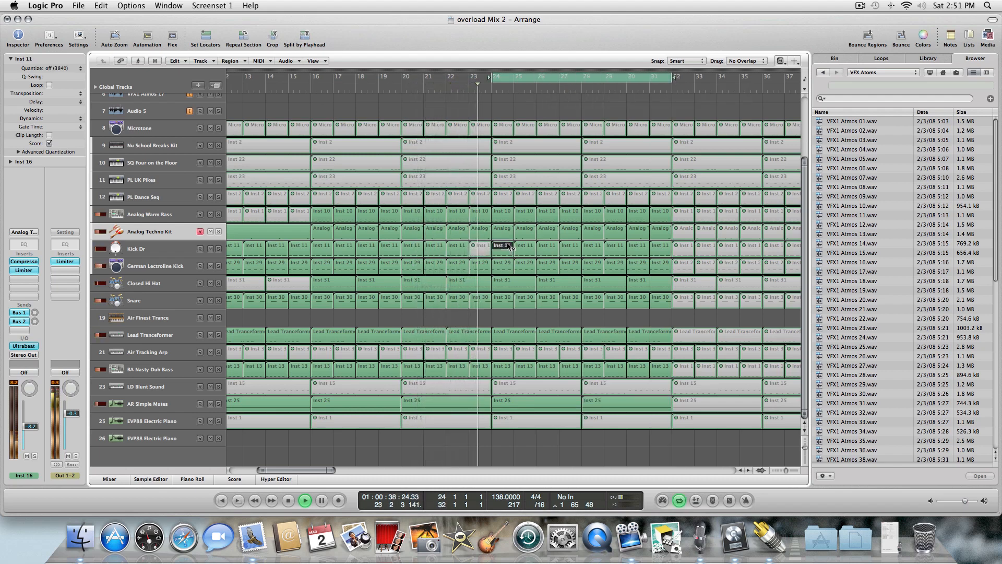
left_click(480, 263)
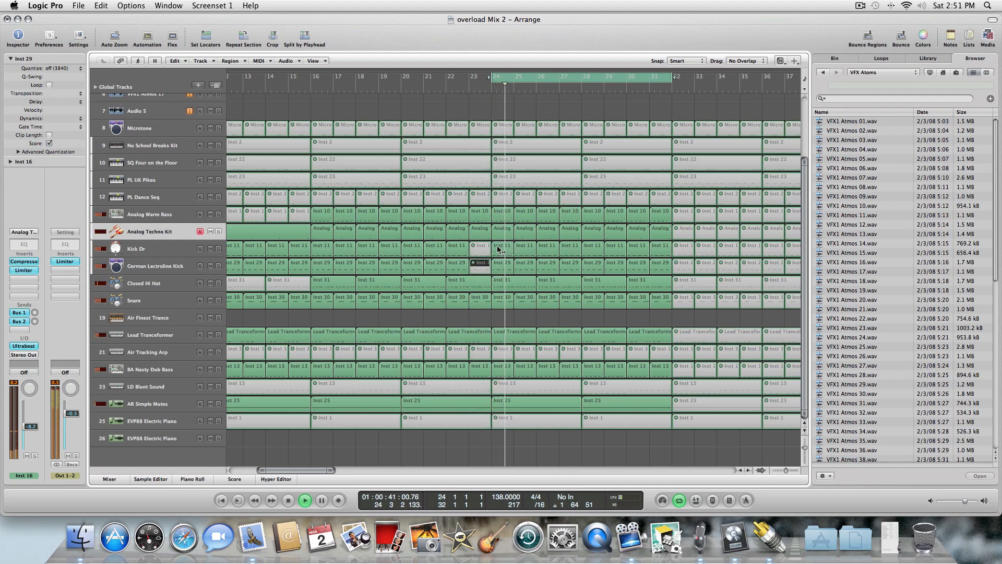
left_click(498, 250)
left_click(505, 265)
left_click(523, 262)
left_click(526, 249)
left_click(543, 251)
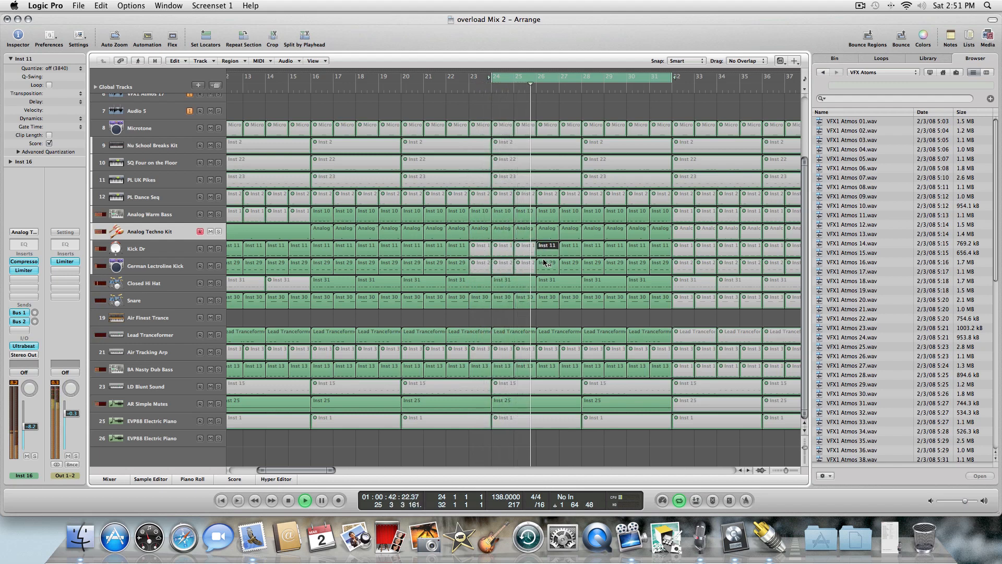
left_click(546, 263)
left_click(570, 249)
left_click(571, 264)
left_click(593, 249)
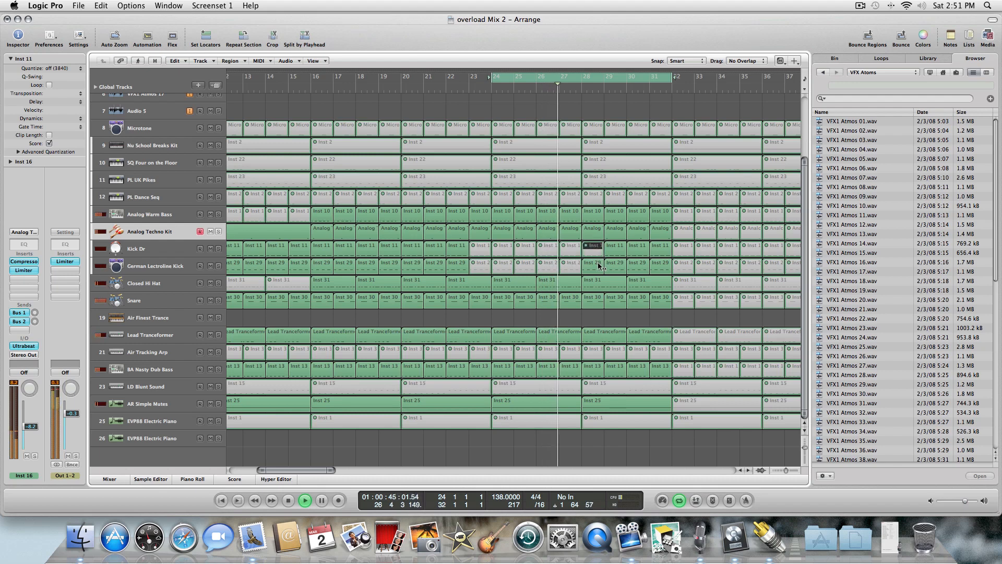
left_click(600, 264)
left_click(616, 249)
left_click(616, 263)
left_click(639, 250)
left_click(645, 265)
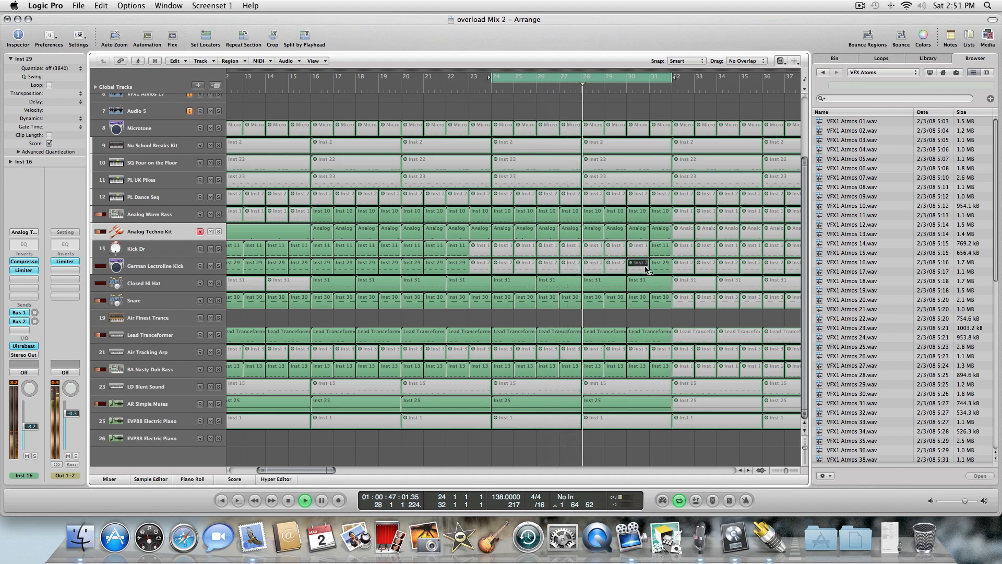
left_click(661, 264)
left_click(661, 249)
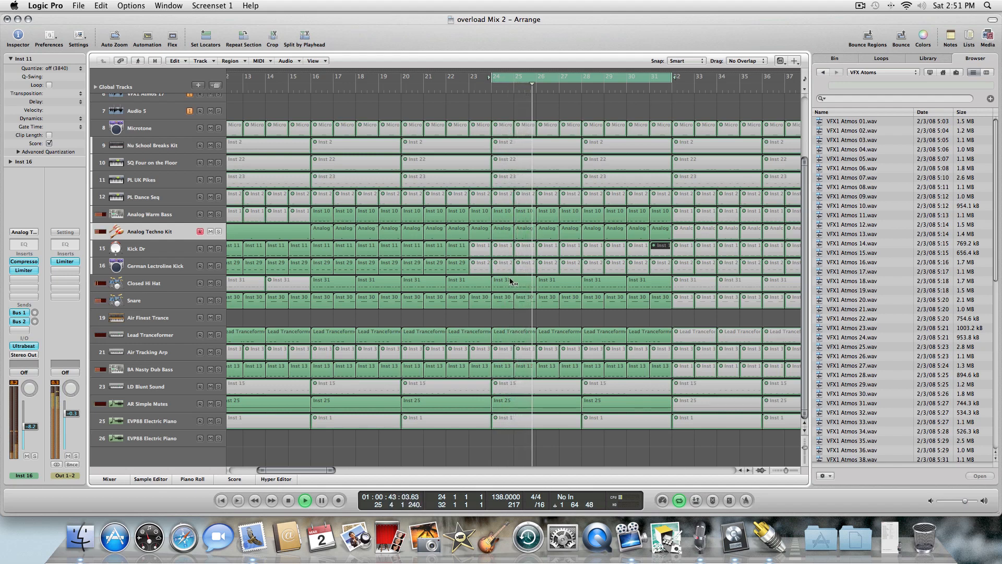
Unmute the Air Tracking Arp regions from bar 24 to bar 31.
left_click(503, 356)
left_click(524, 354)
left_click(548, 353)
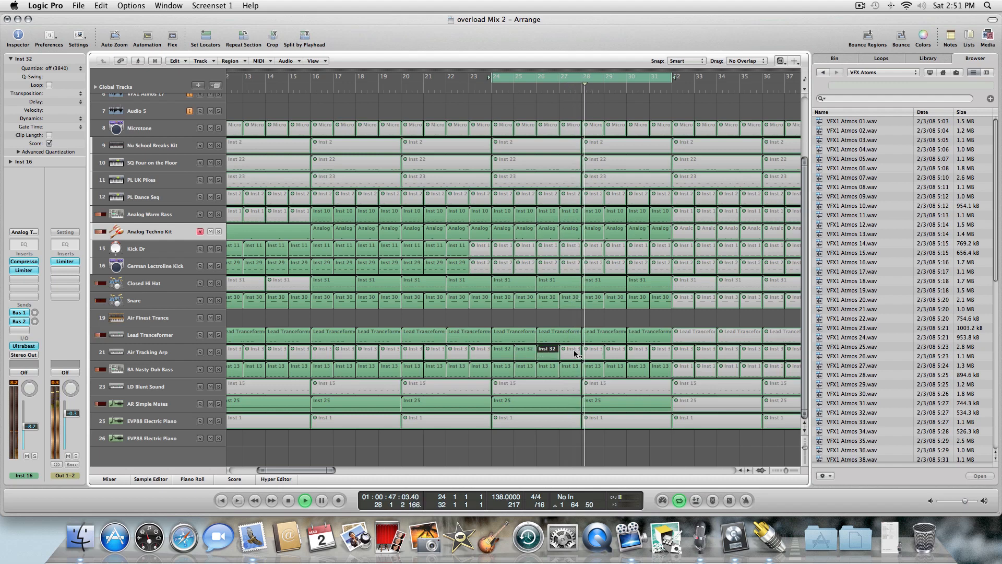
left_click(574, 354)
left_click(596, 352)
left_click(618, 353)
left_click(639, 353)
left_click(660, 354)
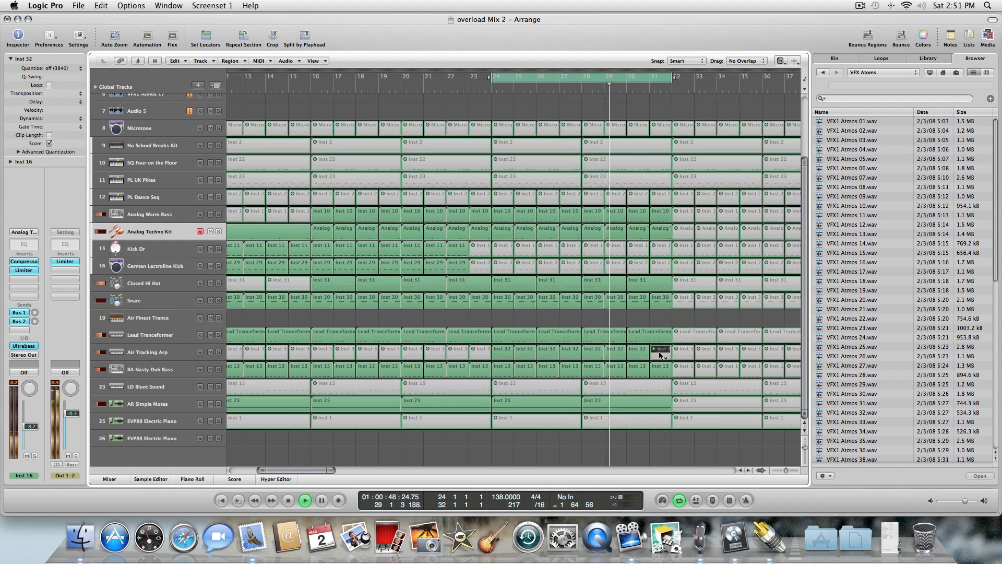
left_click(660, 355)
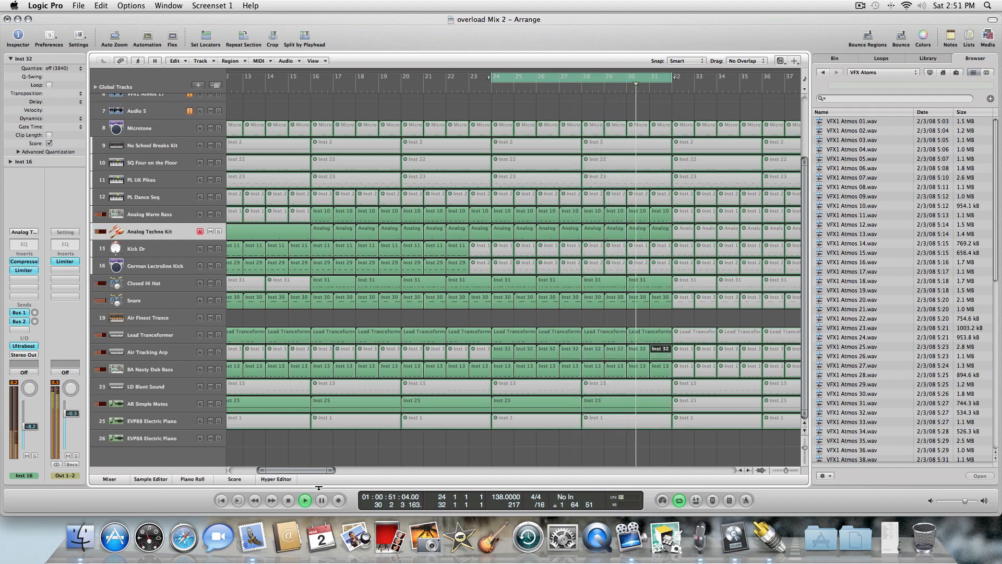
Mute the Lead Transformer regions from bar 24 to bar 31 and replay the cycle from its start.
left_click(287, 501)
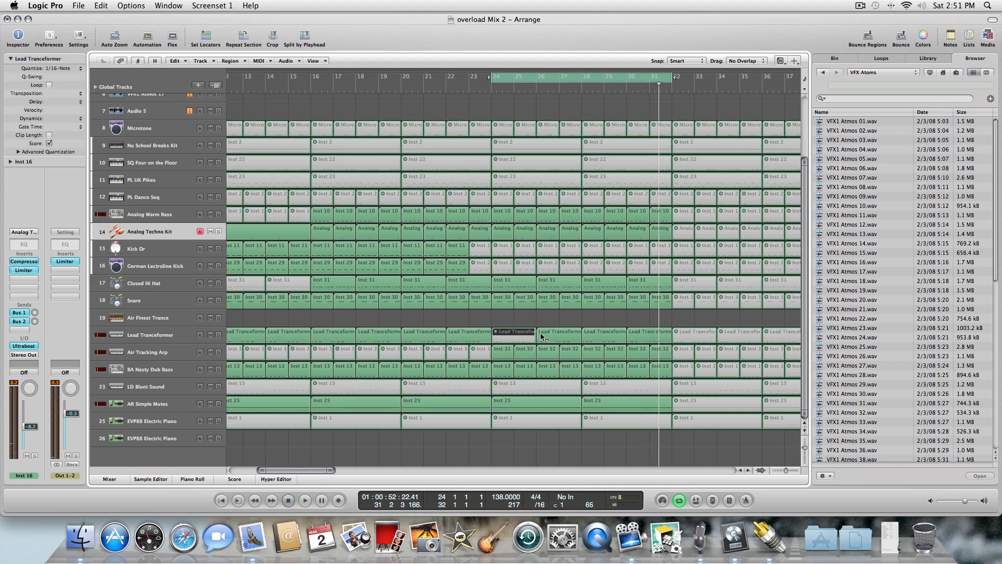
left_click_drag(506, 317, 588, 330)
key("m")
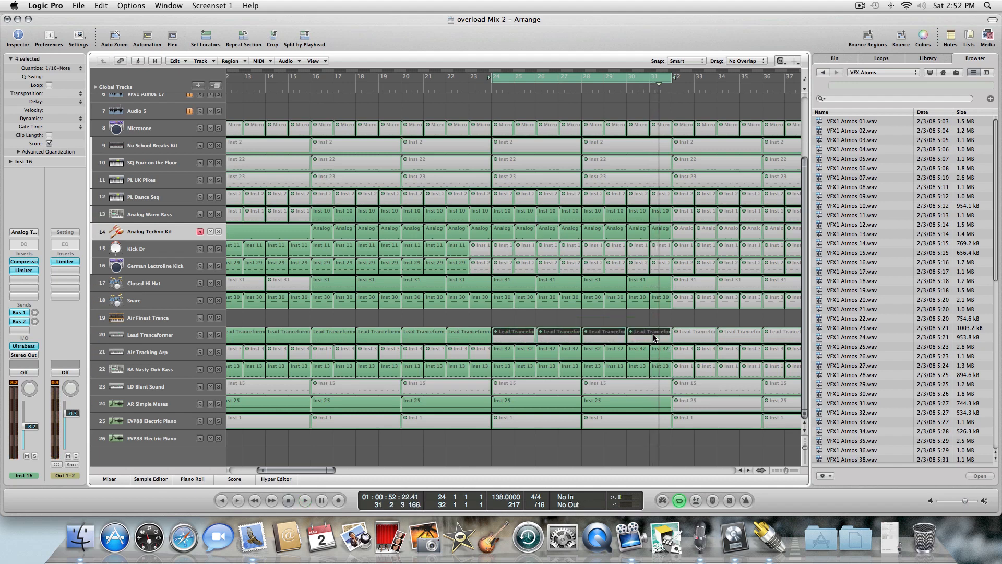
left_click(578, 318)
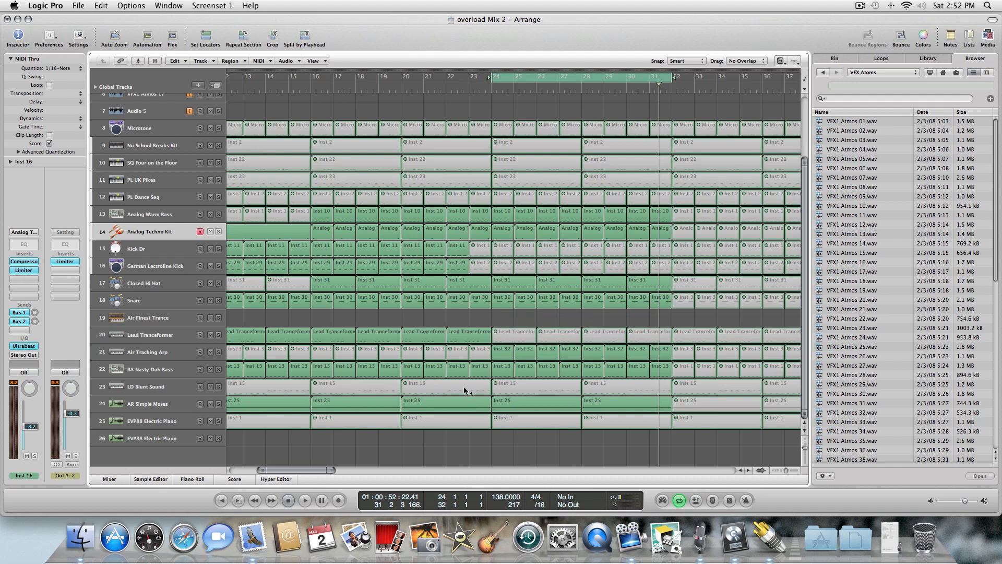
left_click(288, 500)
left_click(305, 500)
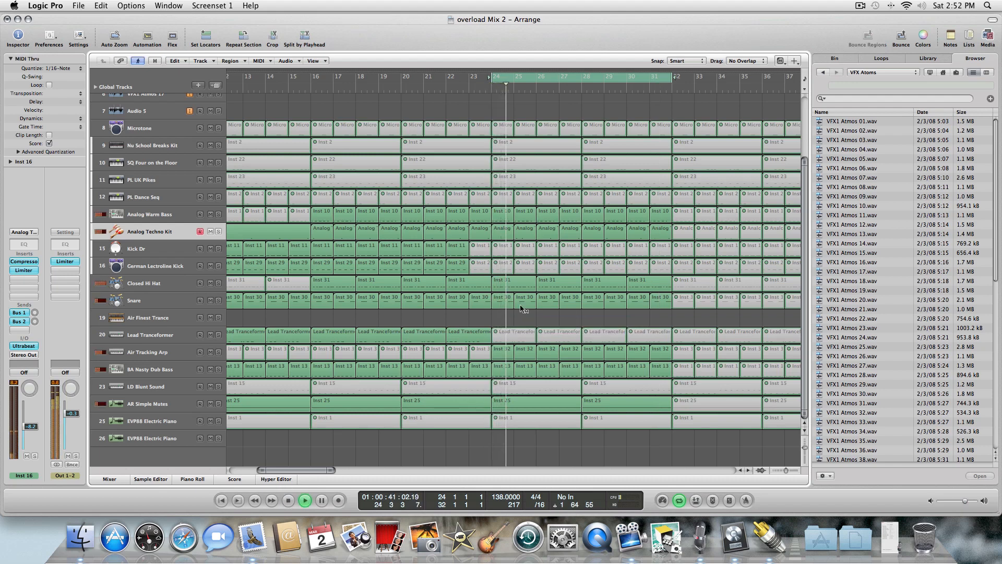
Mute the Closed Hi Hat regions from bar 24 and the Snare regions from bar 25 through bar 31.
left_click(513, 287)
left_click(554, 283)
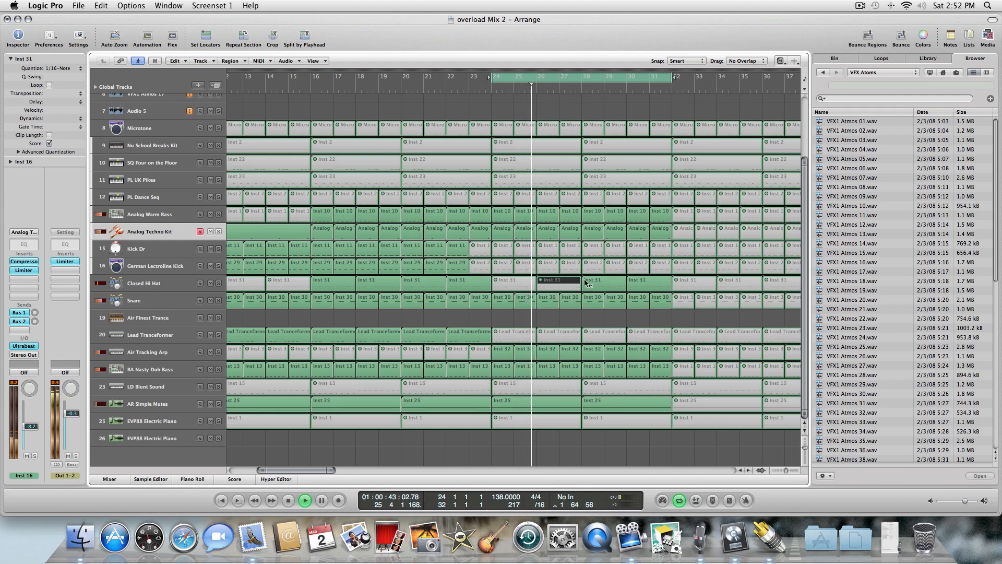
left_click(588, 283)
left_click(641, 284)
left_click_drag(504, 307, 656, 306)
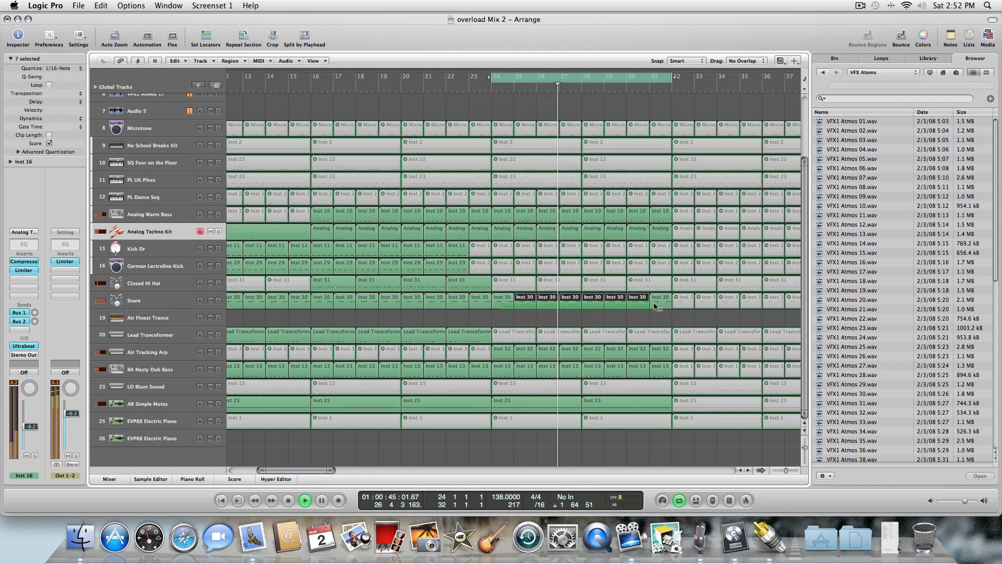
left_click(655, 306)
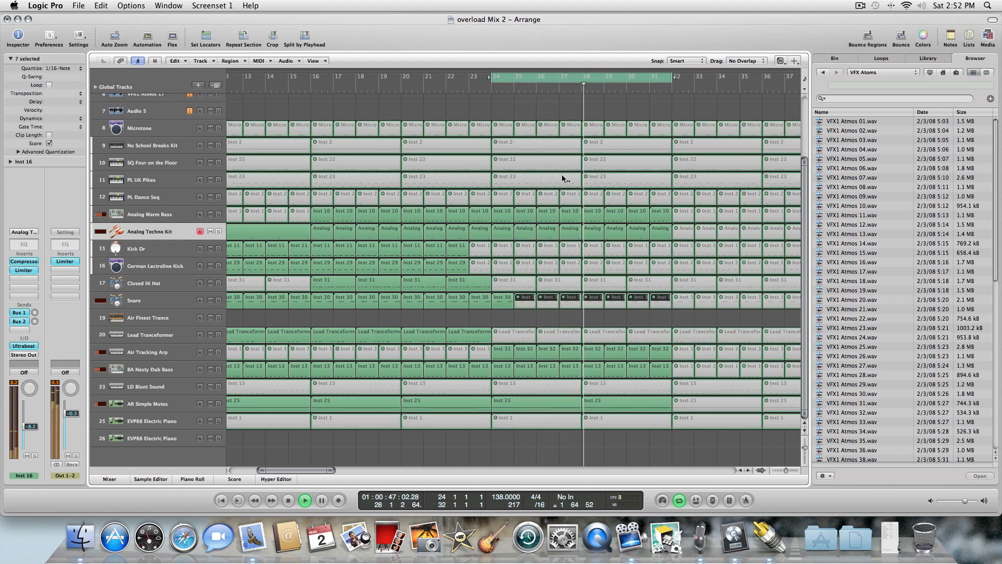
Mute the Analog Techno Kit regions from bar 24 to bar 31.
left_click(509, 232)
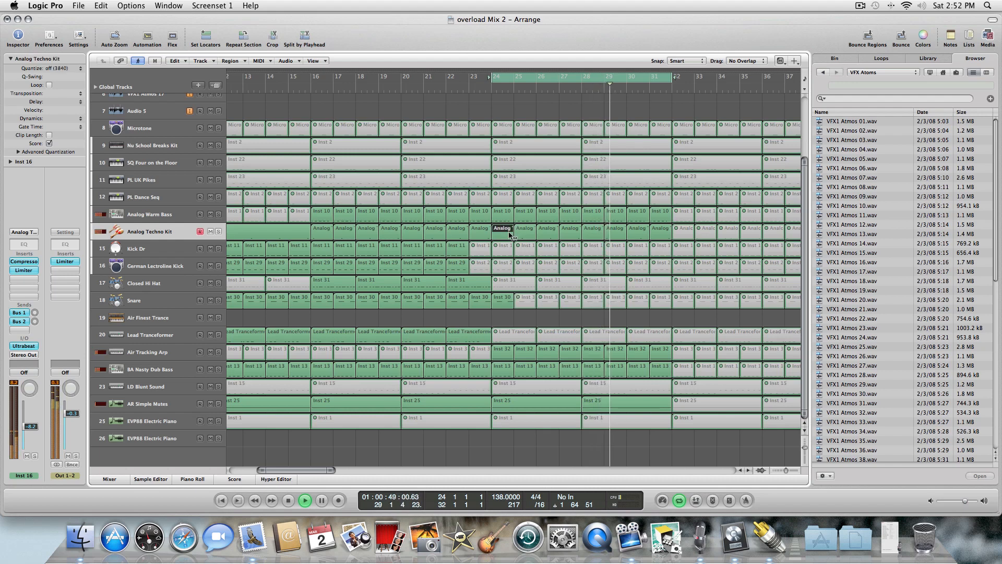
left_click(526, 232)
left_click(549, 232)
left_click(571, 233)
left_click(594, 232)
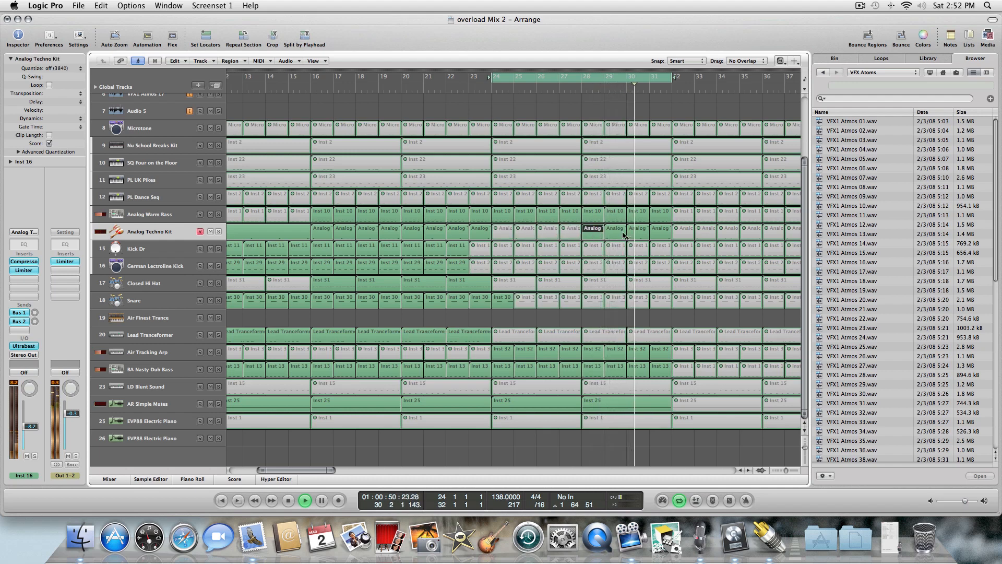
left_click(639, 234)
left_click(658, 233)
left_click(614, 233)
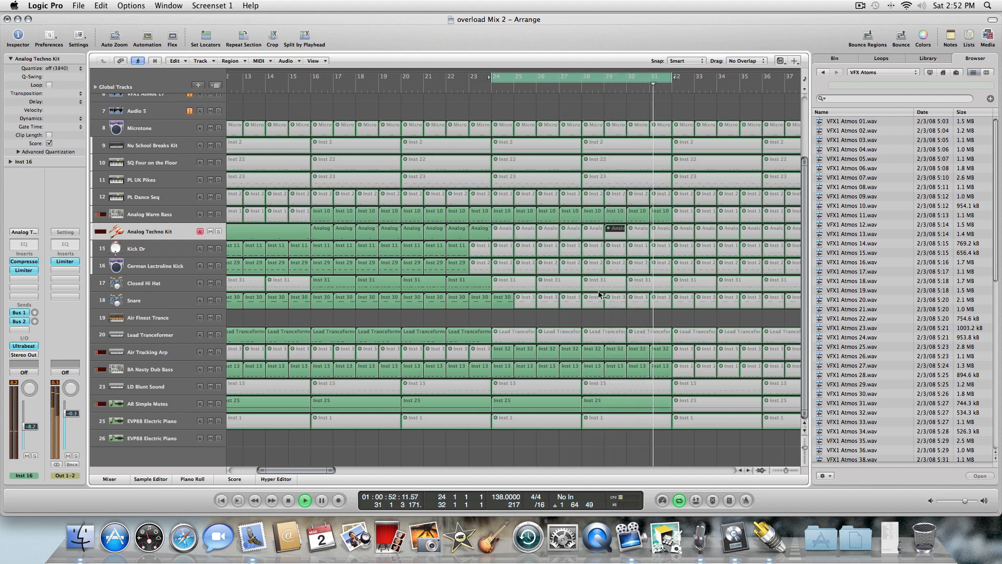
Mute the AR Simple Motes regions at bars 24 and 28 and the Snare region at bar 24.
left_click(528, 408)
left_click(595, 408)
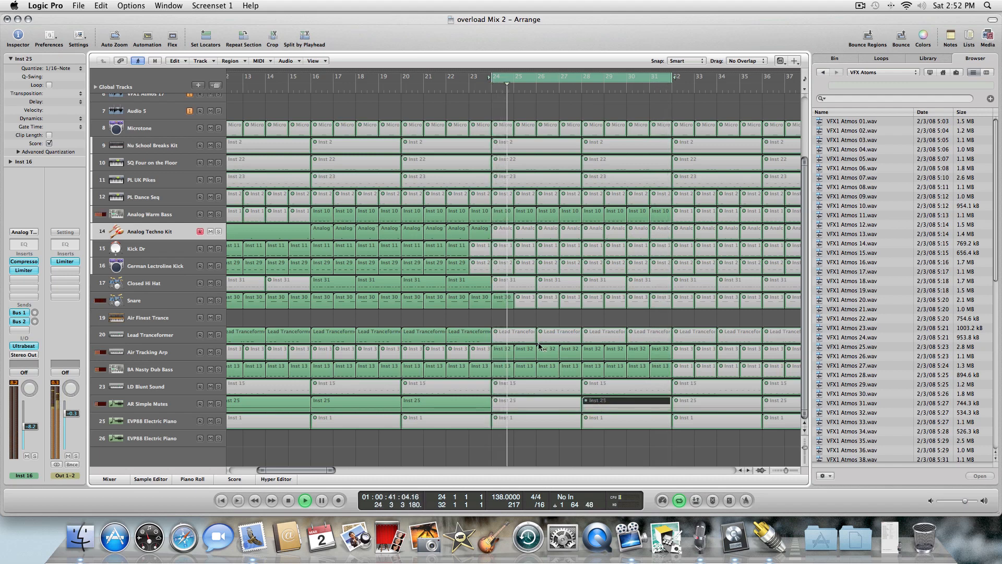
left_click(502, 297)
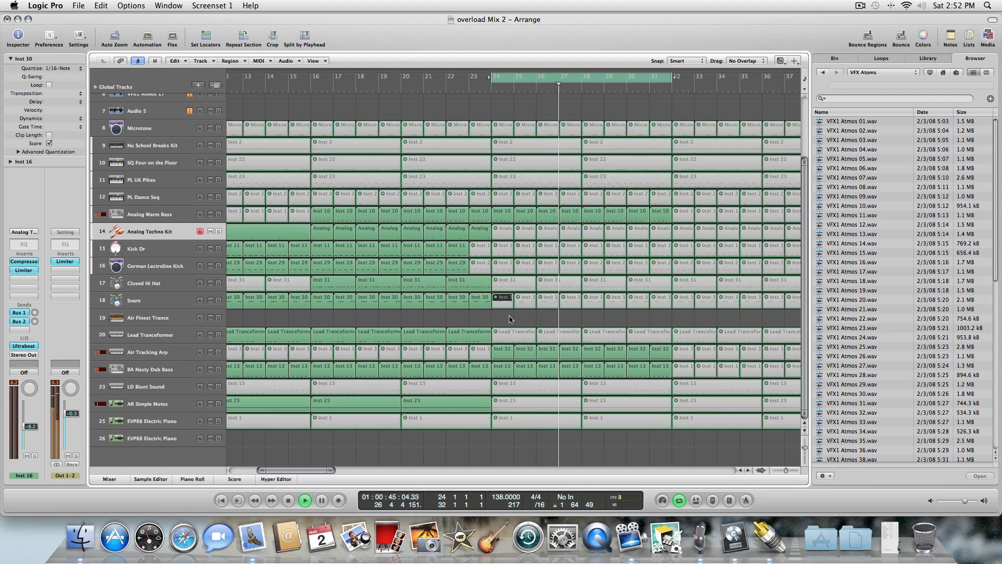
Mute the Analog Warm Bass regions from bar 28 to bar 31.
left_click(600, 218)
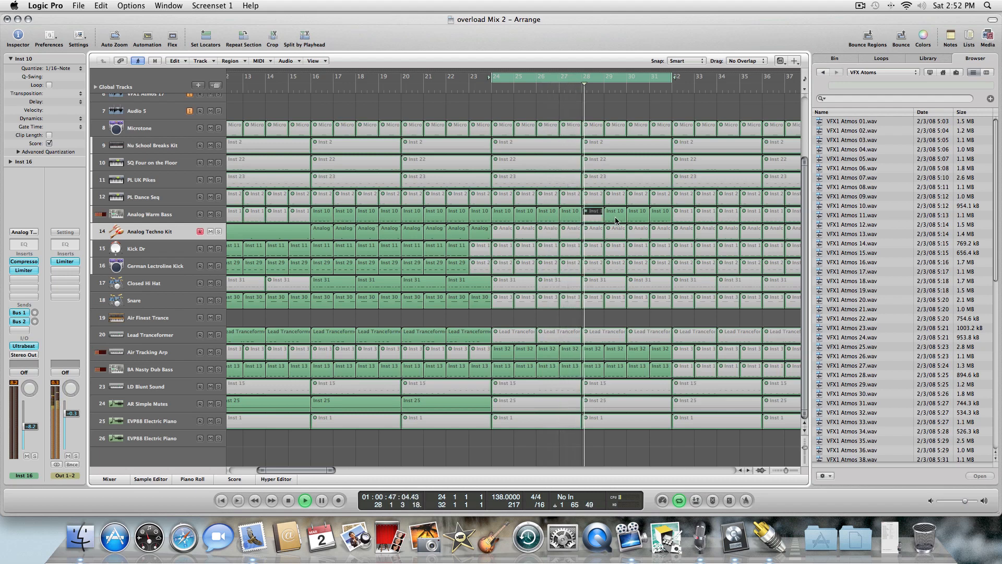
left_click(618, 218)
left_click(639, 217)
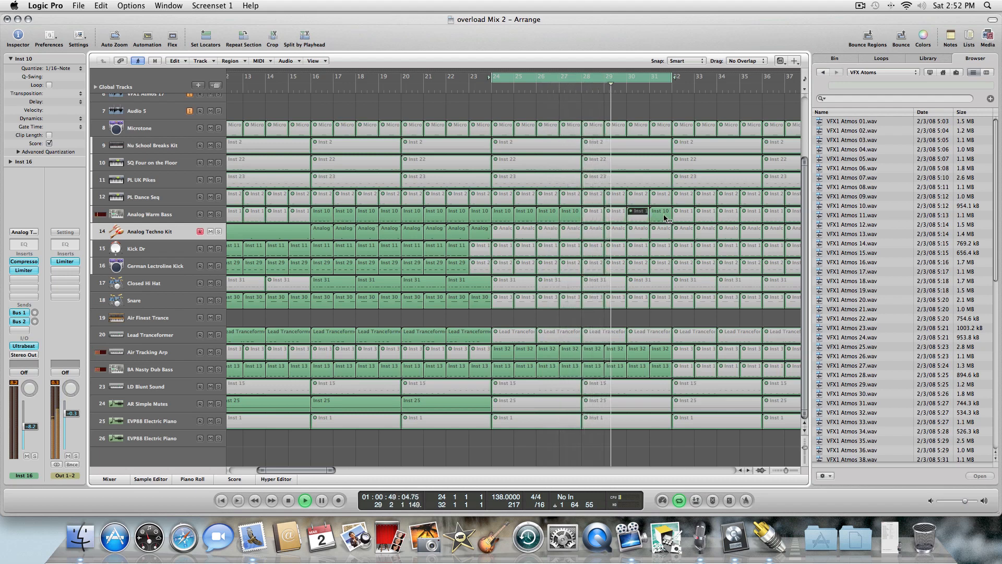
left_click(664, 218)
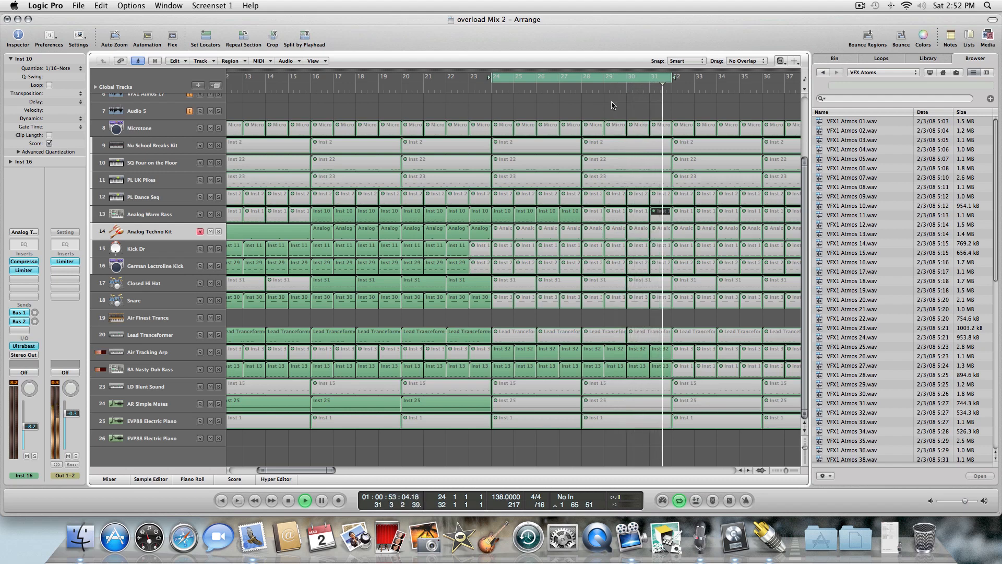
Play the arrangement back from bar 24 and then from the start to review the muted sections.
key("space")
key("space")
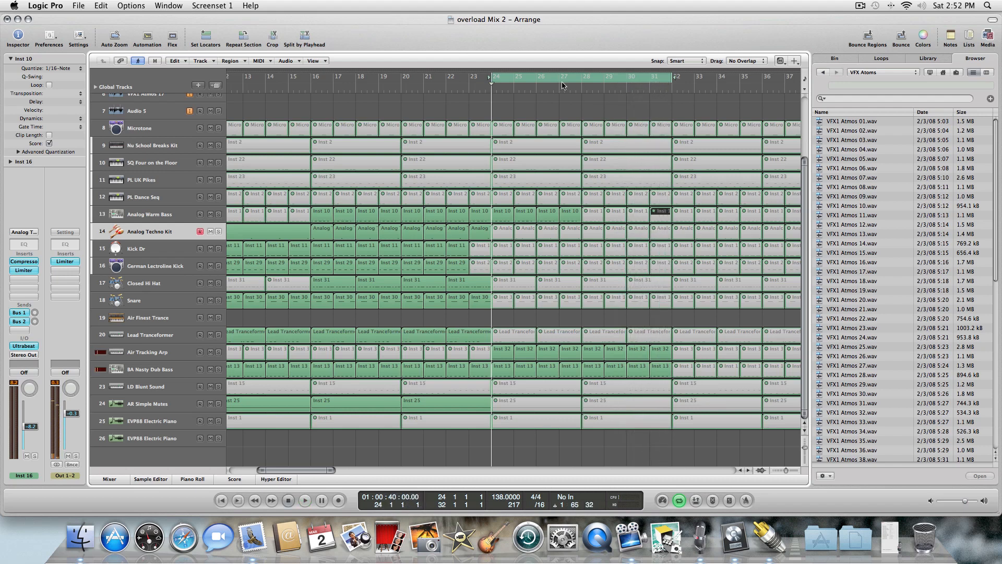
left_click(493, 78)
key("Return")
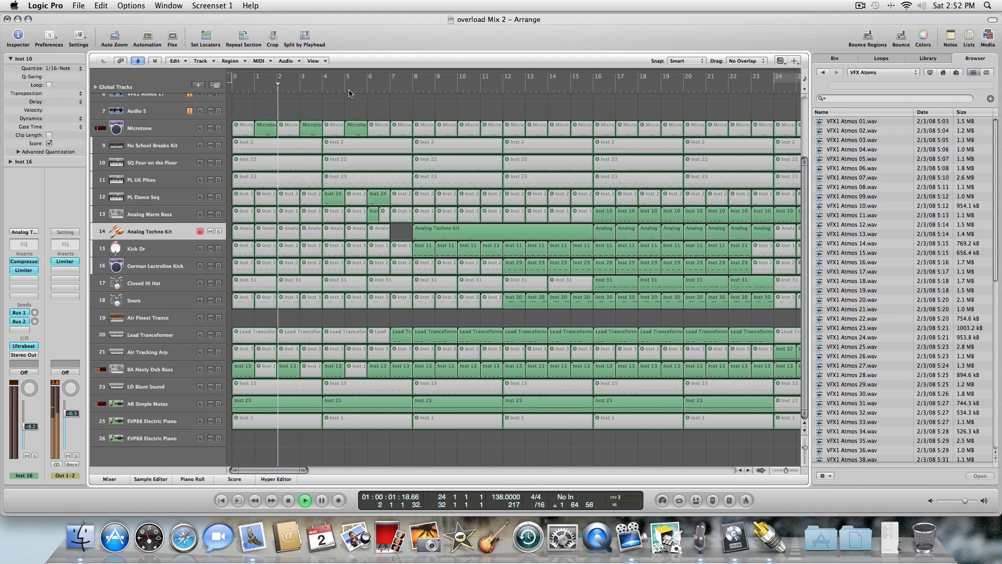
Save a copy of the project as overload Mix 5.
left_click(74, 6)
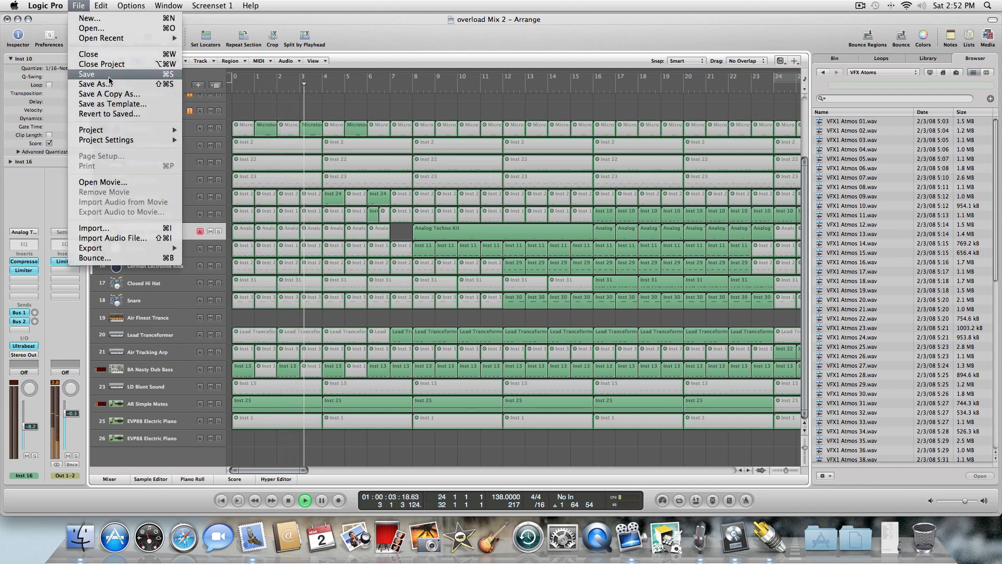
left_click(107, 92)
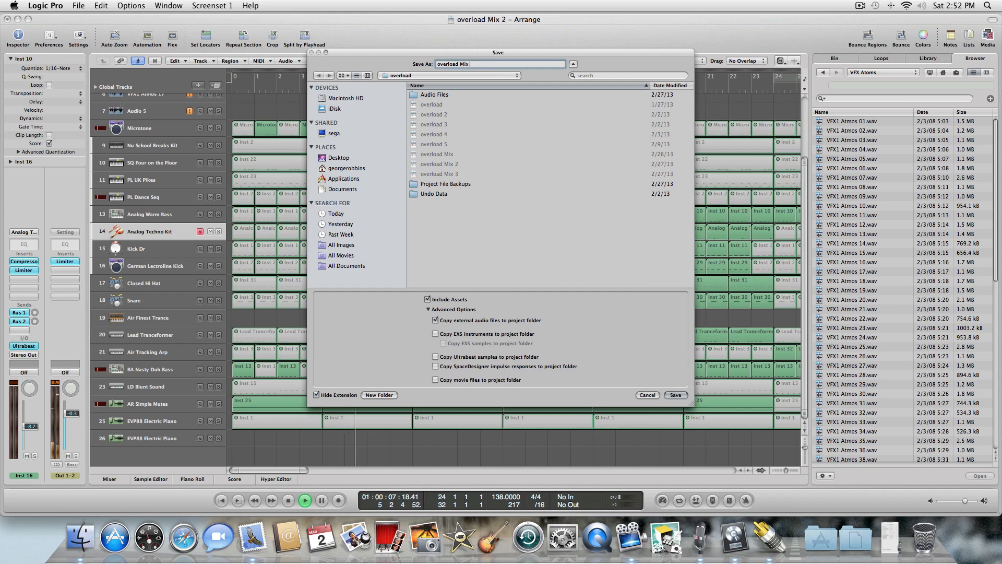
key("Return")
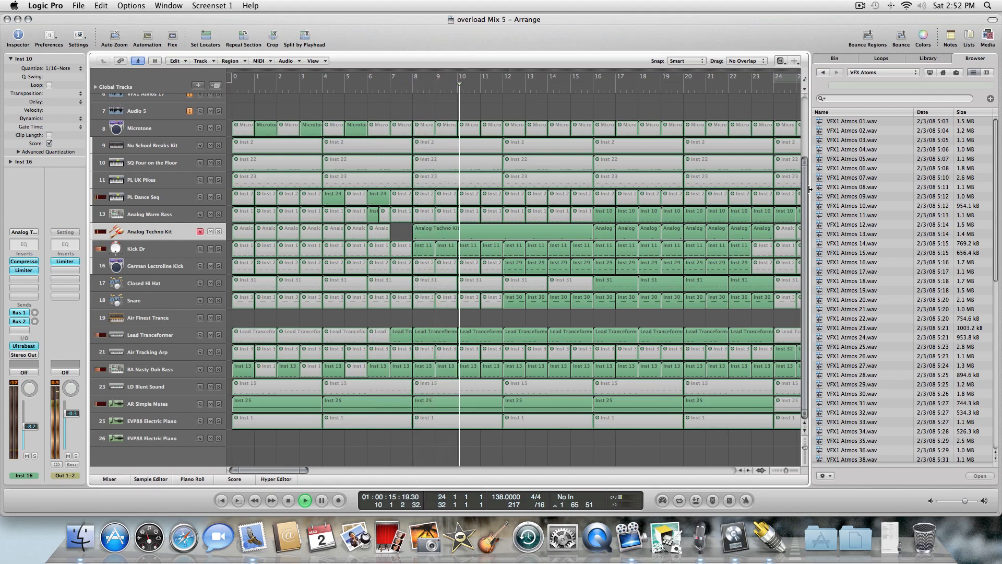
Mute the AR Simple Motes regions at bars 16 and 20 with the Mute tool.
scroll(804, 199, "up", 5)
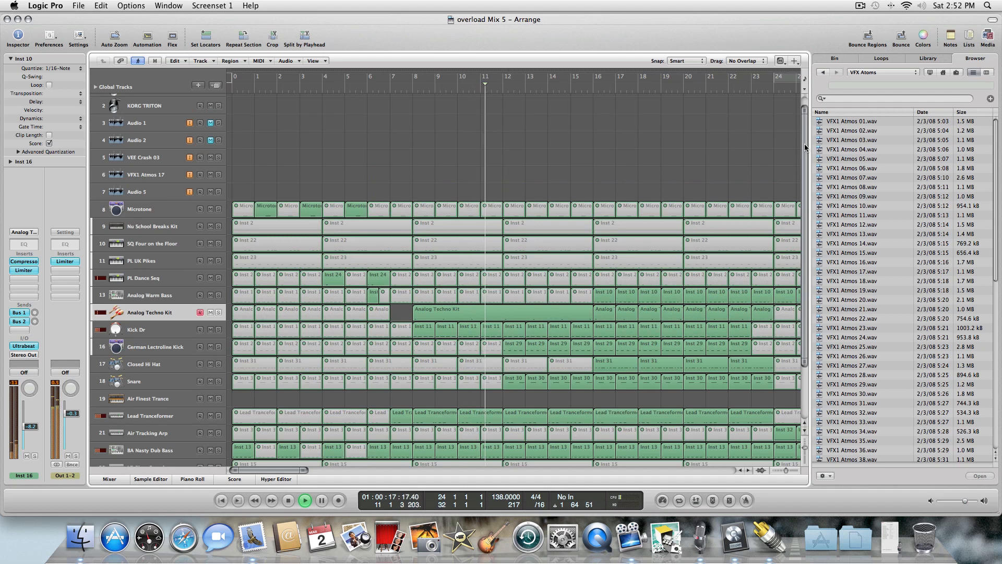
scroll(806, 161, "down", 5)
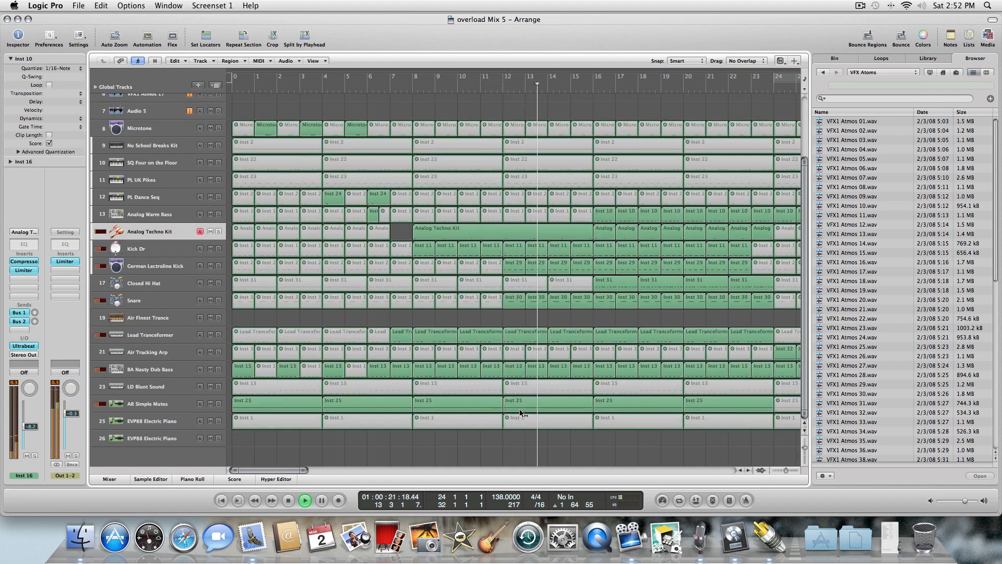
key("Escape")
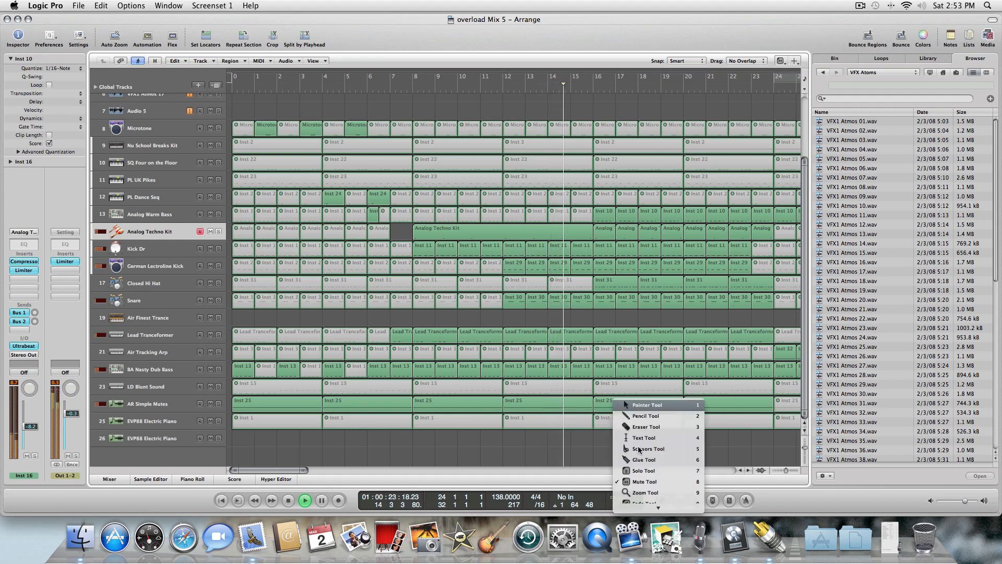
left_click(642, 481)
left_click(611, 406)
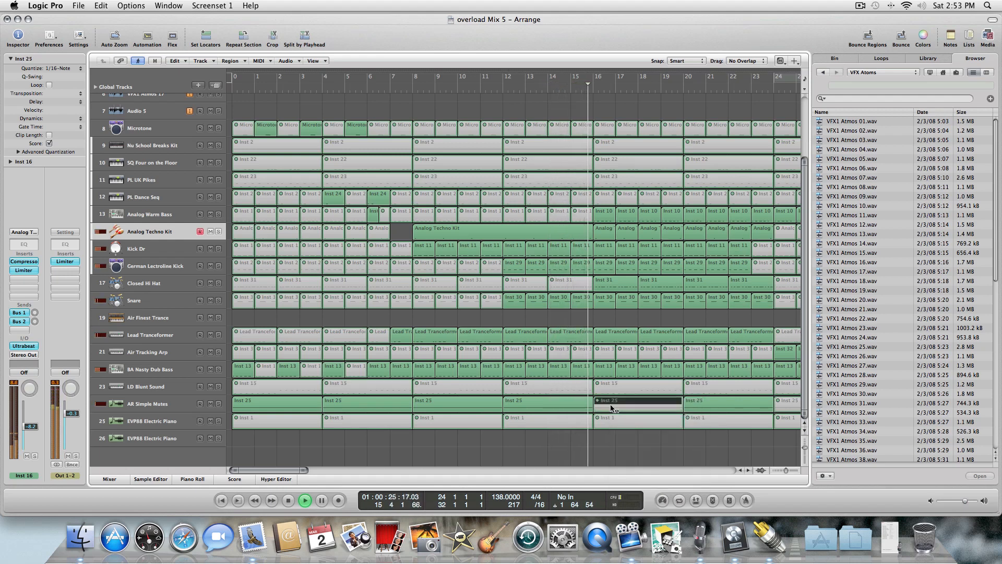
left_click(710, 400)
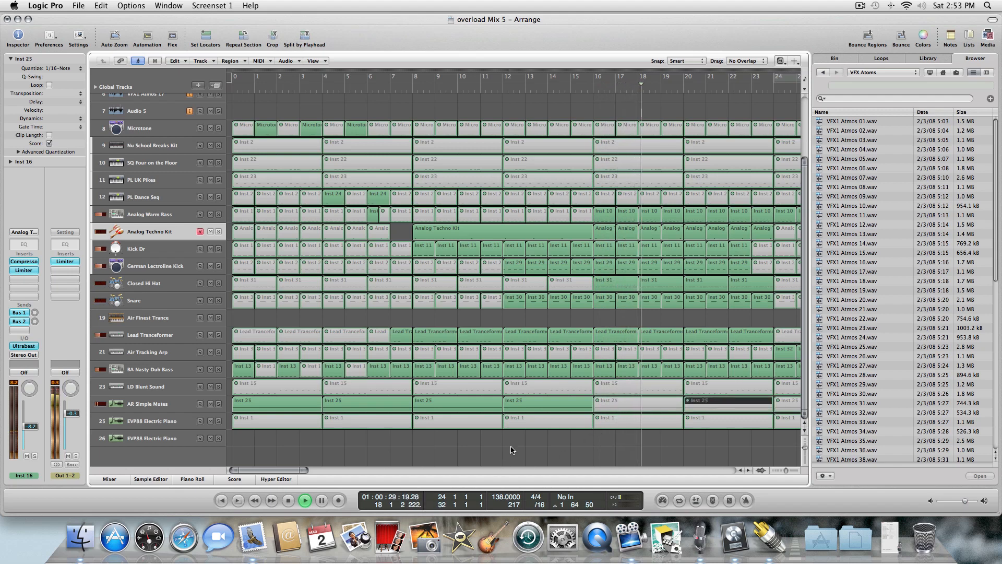
left_click_drag(295, 472, 312, 473)
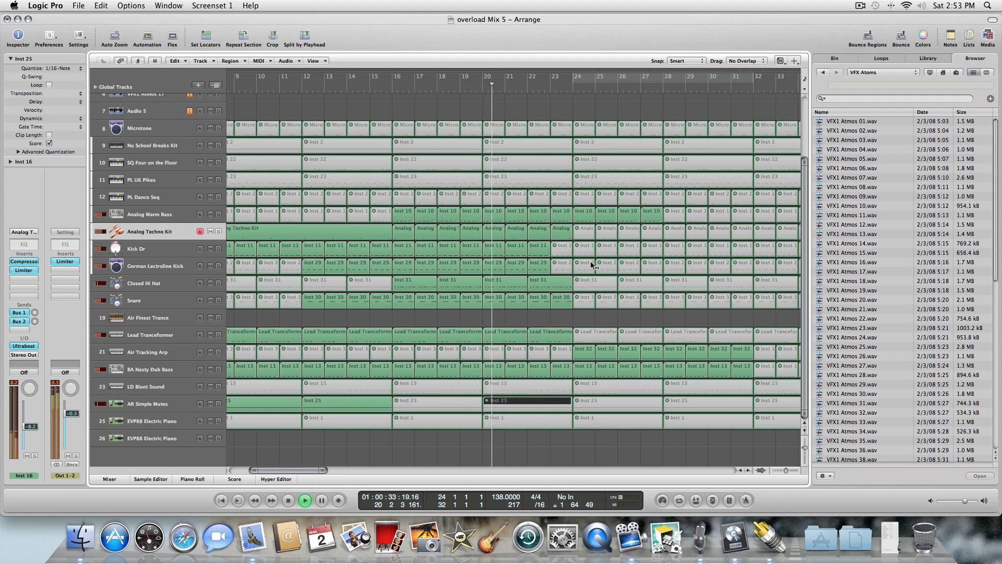
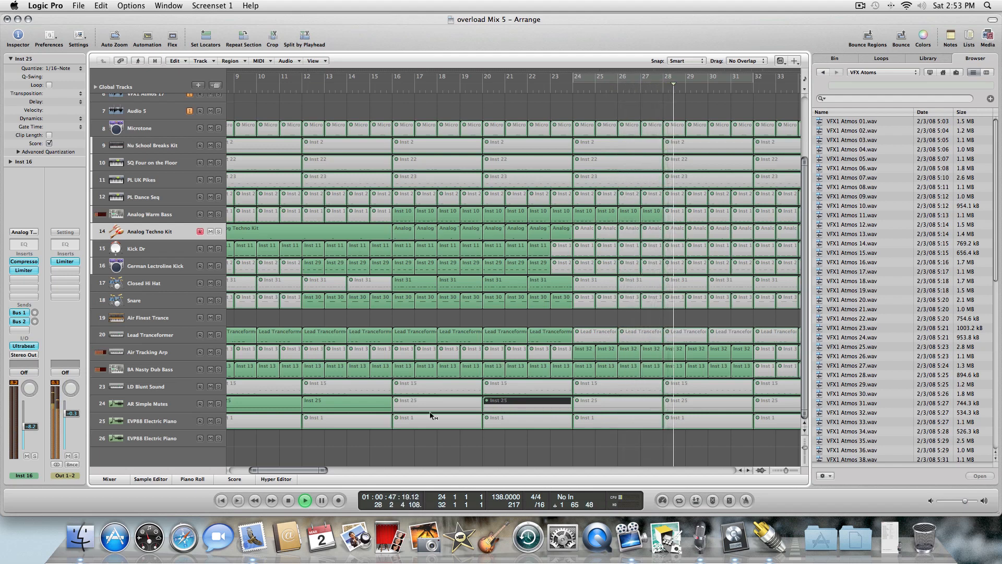
Return to the project start, select the Audio 1 track and audition VFX1 Atmos samples 07, 12, 13 and 14 in the browser.
left_click(288, 500)
left_click(287, 500)
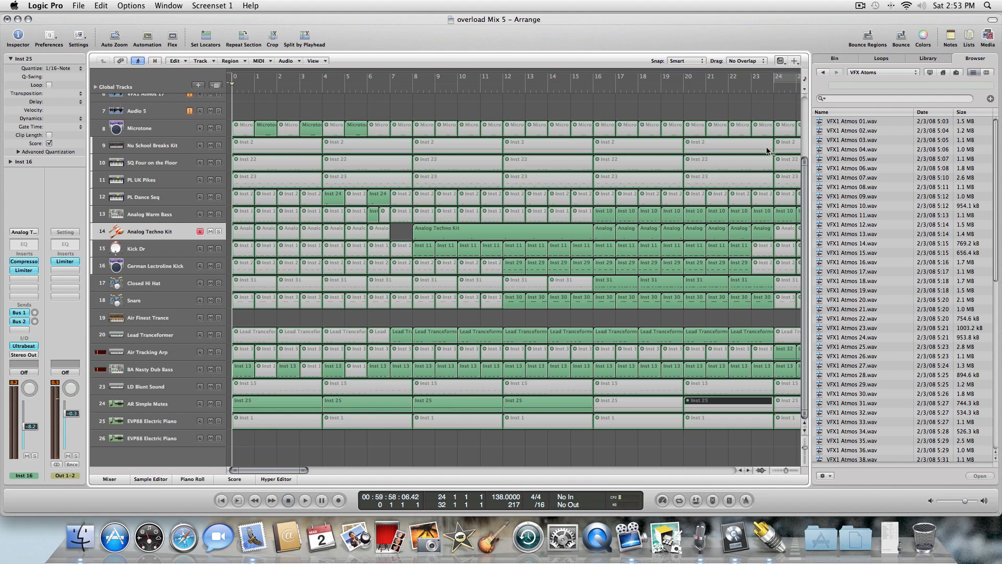
left_click_drag(802, 193, 802, 140)
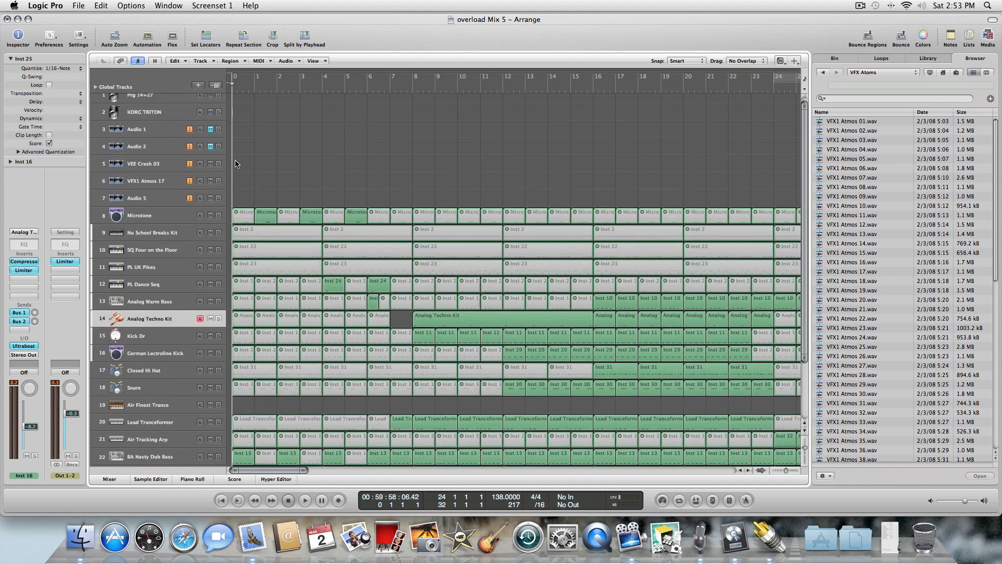
left_click(156, 129)
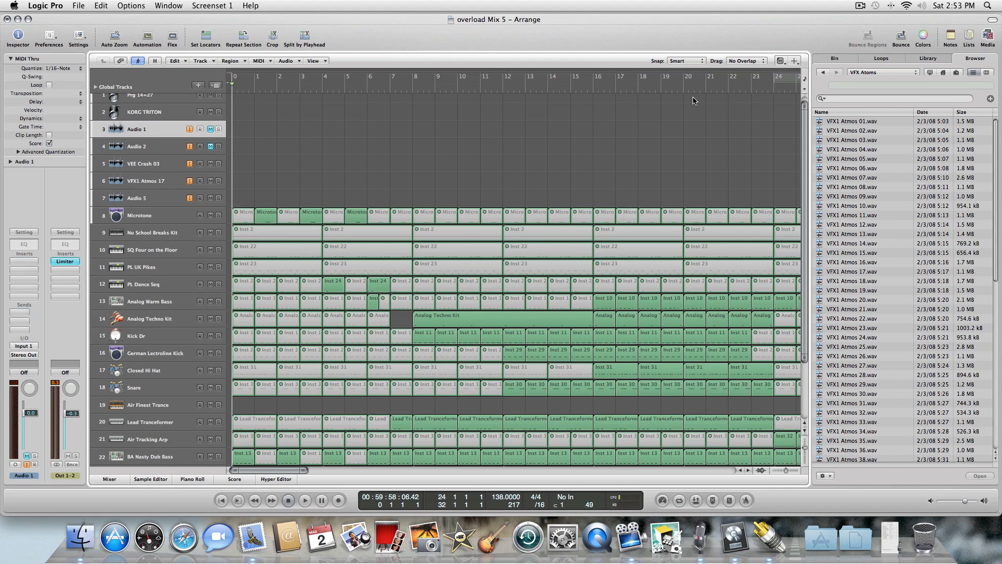
left_click(848, 178)
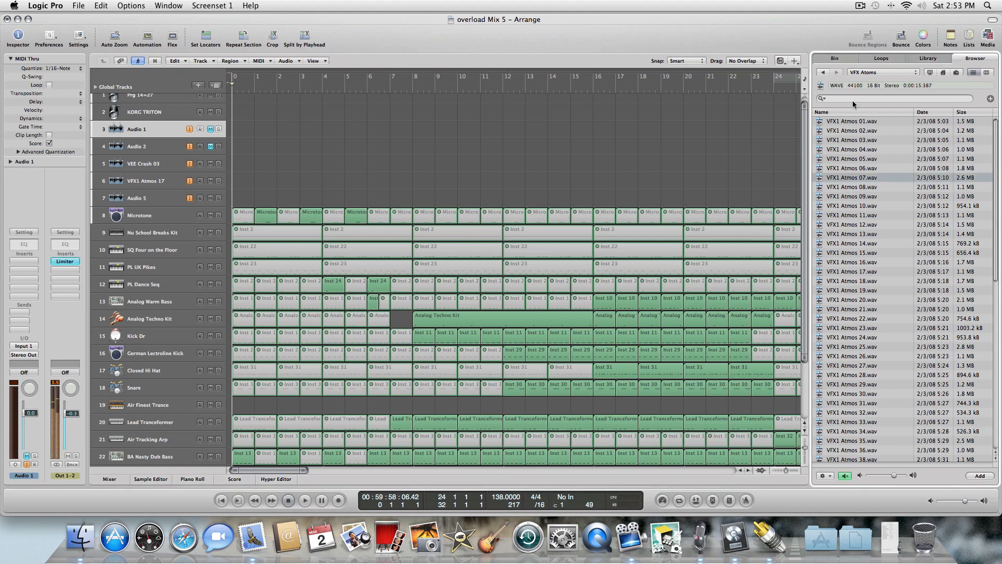
left_click(840, 224)
left_click(847, 234)
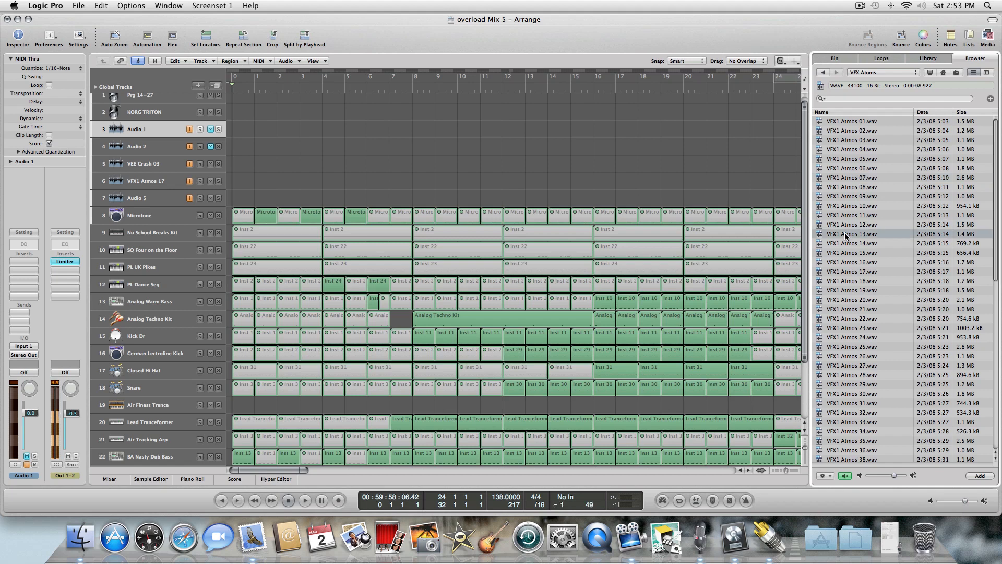
left_click(847, 243)
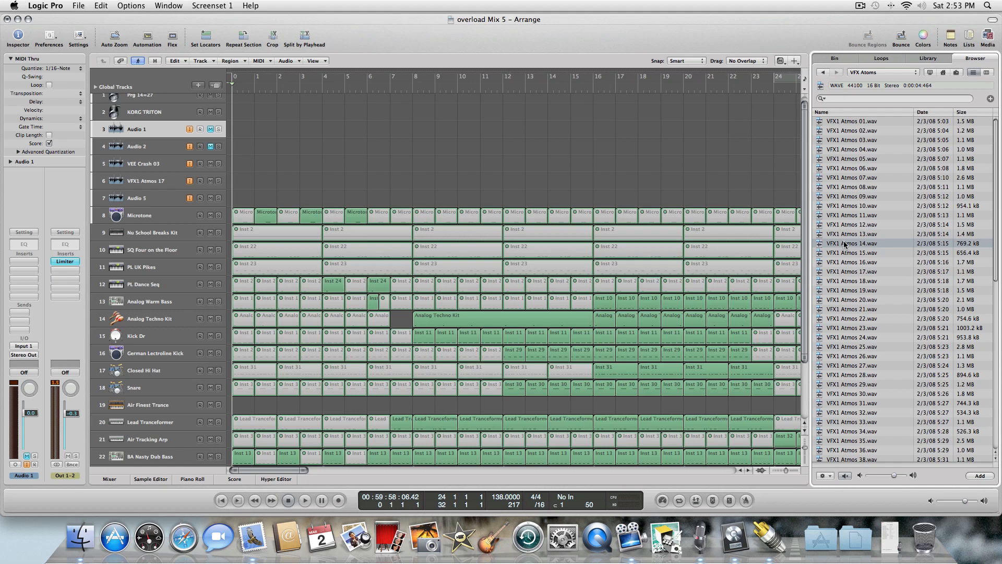
Drop VFX1 Atmos 14 onto the Audio 1 track at bar 2, solo the track and play it back while trimming its volume.
left_click_drag(845, 244, 264, 137)
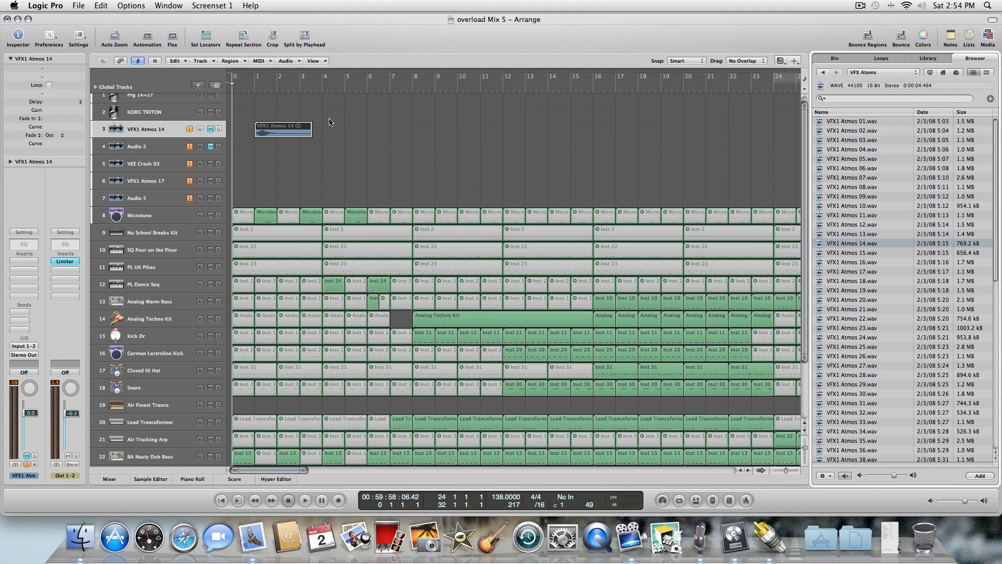
key("space")
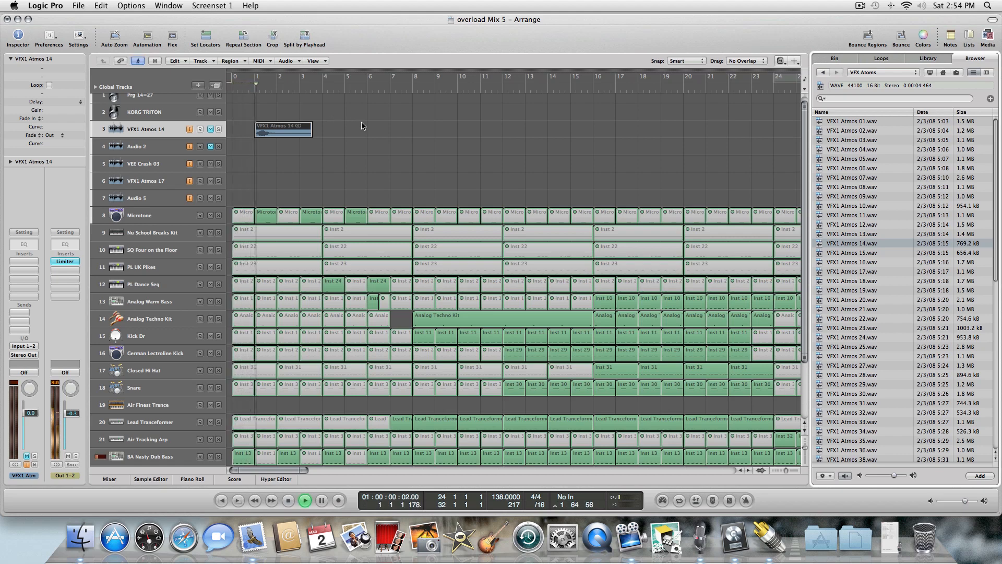
key("space")
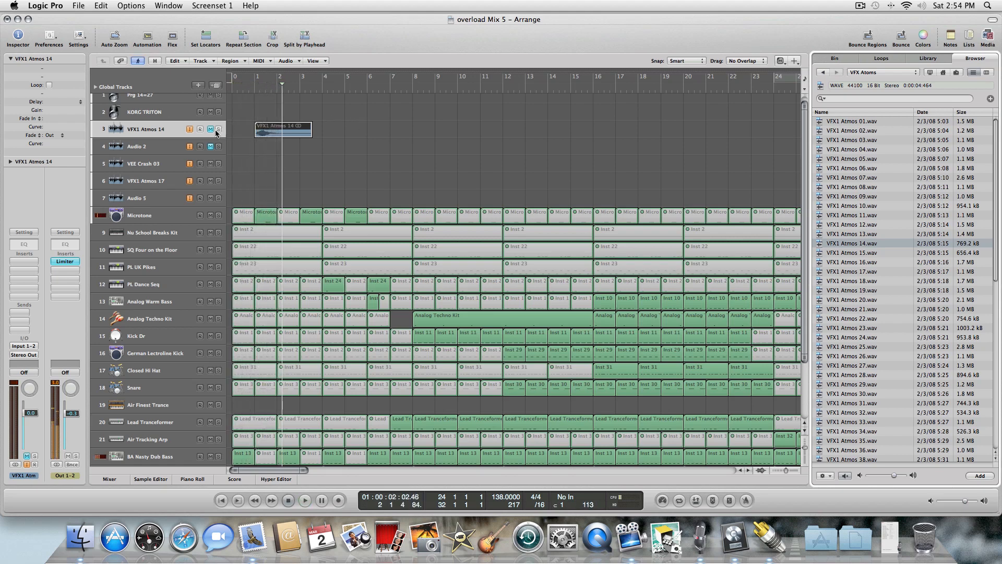
left_click(211, 129)
key("Return")
key("space")
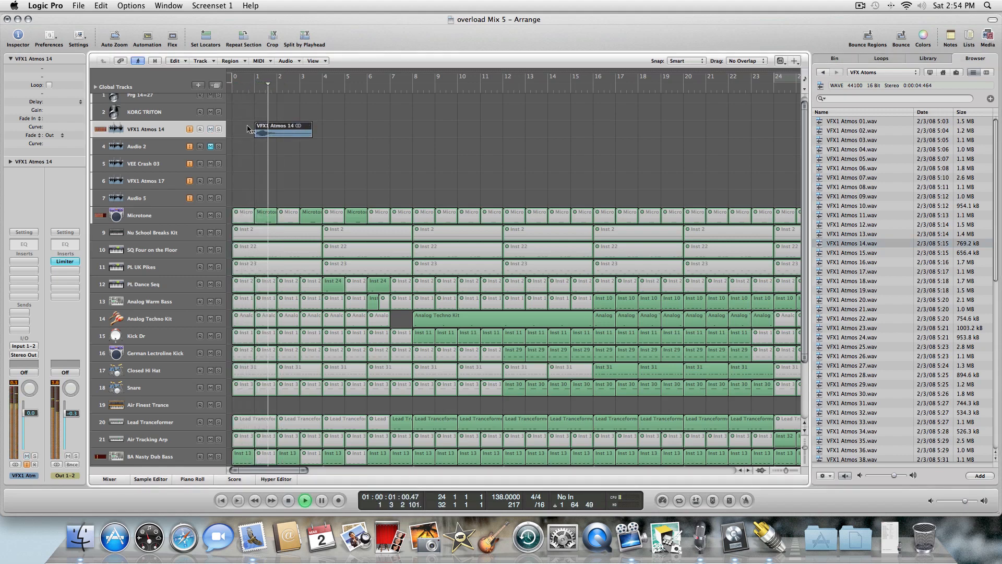
left_click_drag(30, 412, 29, 415)
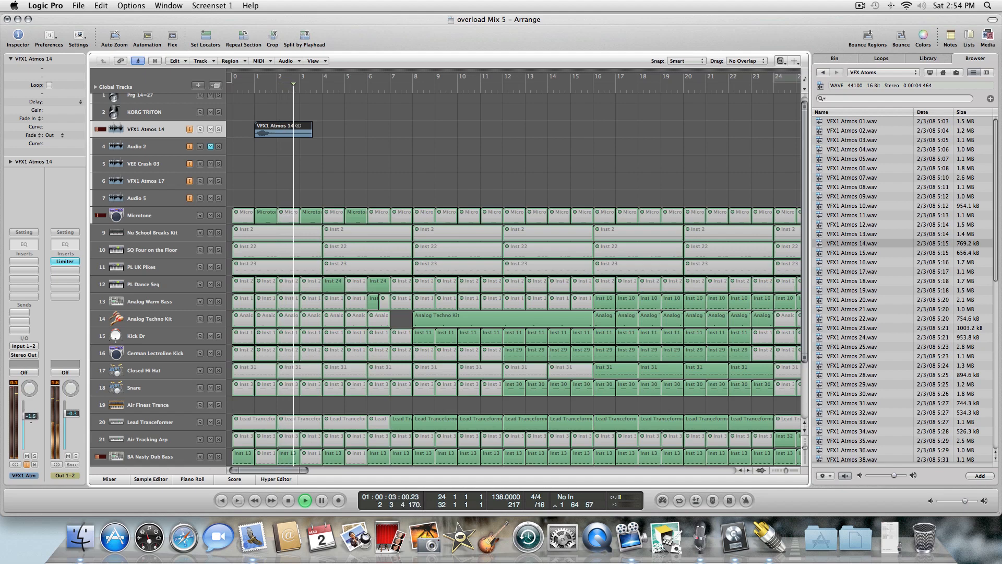
key("space")
Switch to the Pointer tool and move the VFX1 Atmos 14 region to the start of bar 1.
key("Escape")
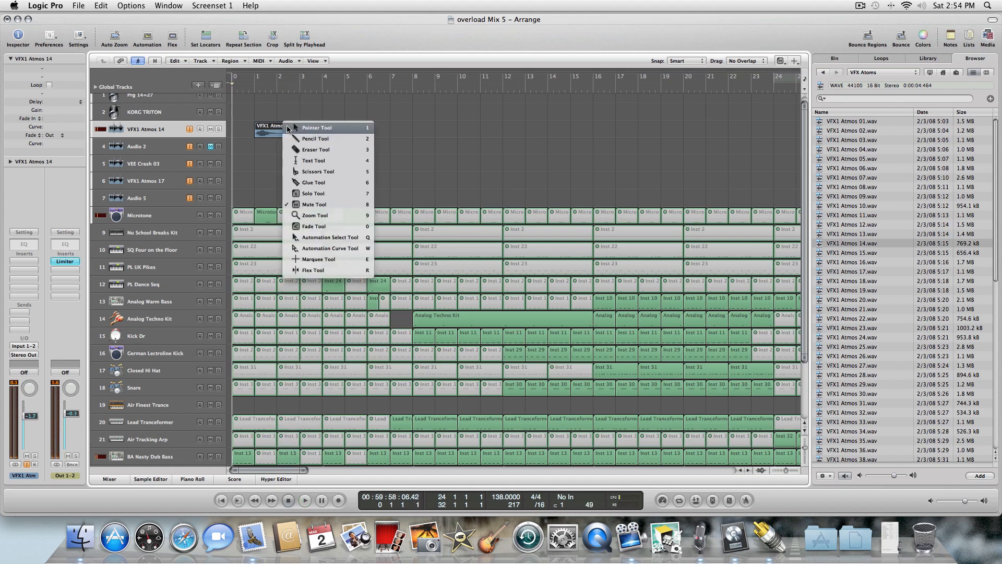
key("1")
left_click(260, 129)
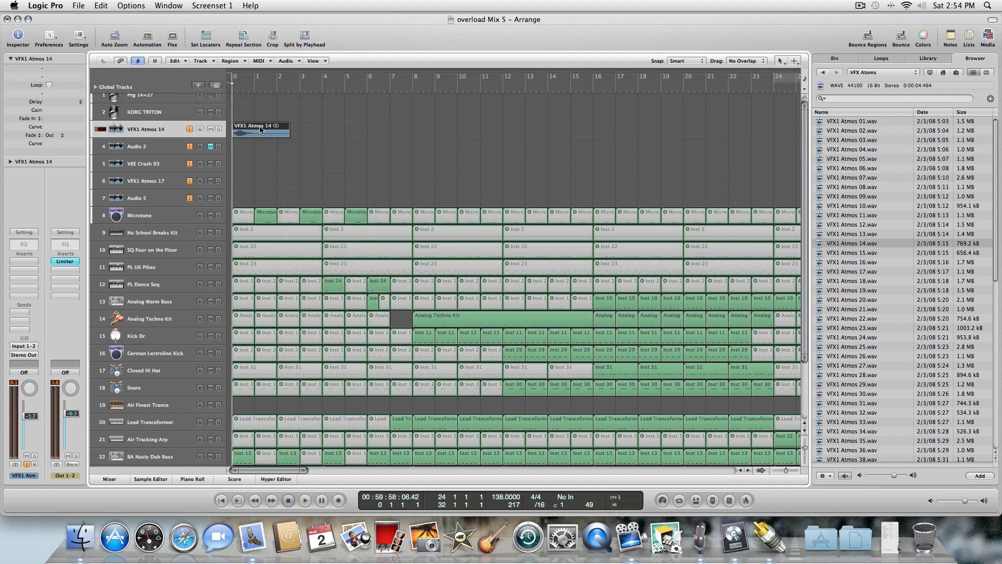
Play the region repeatedly from the start while lowering the track volume to about -6.6 dB.
key("space")
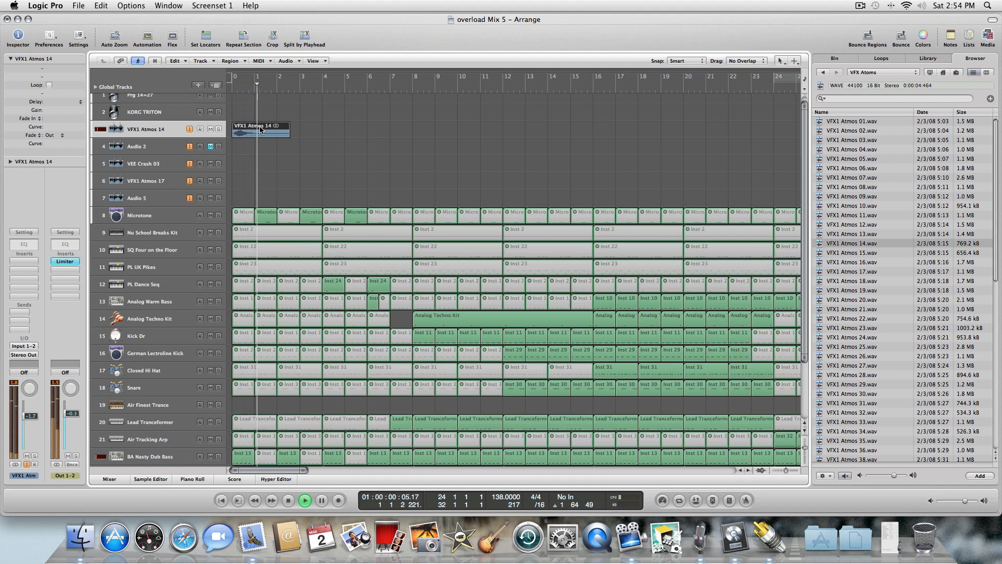
left_click_drag(30, 416, 30, 424)
key("space")
key("Return")
key("space")
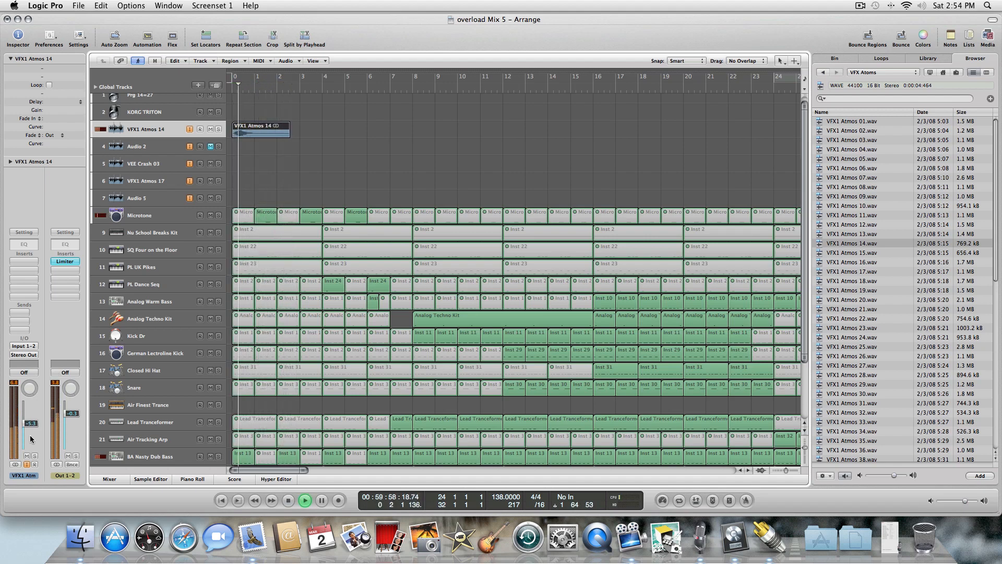
left_click_drag(29, 430, 29, 432)
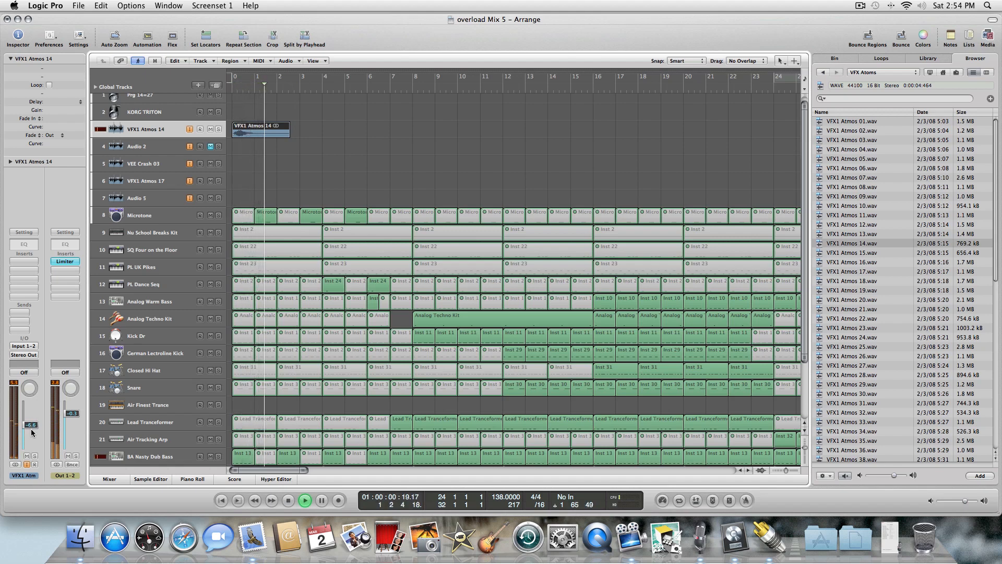
key("space")
key("Return")
Move the VFX1 Atmos 14 region down onto the VEE Crash 03 track.
left_click(29, 263)
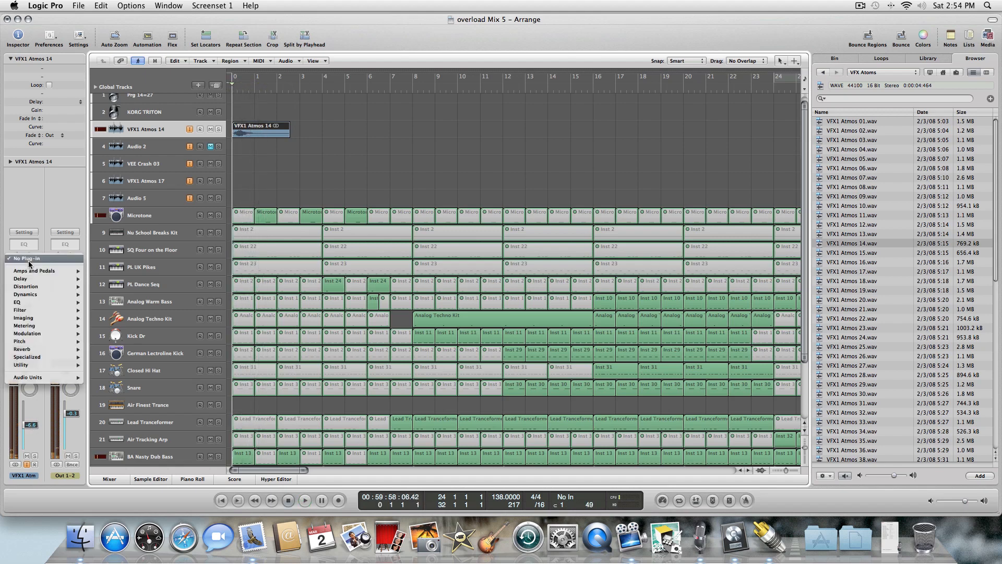
left_click(277, 176)
left_click(210, 129)
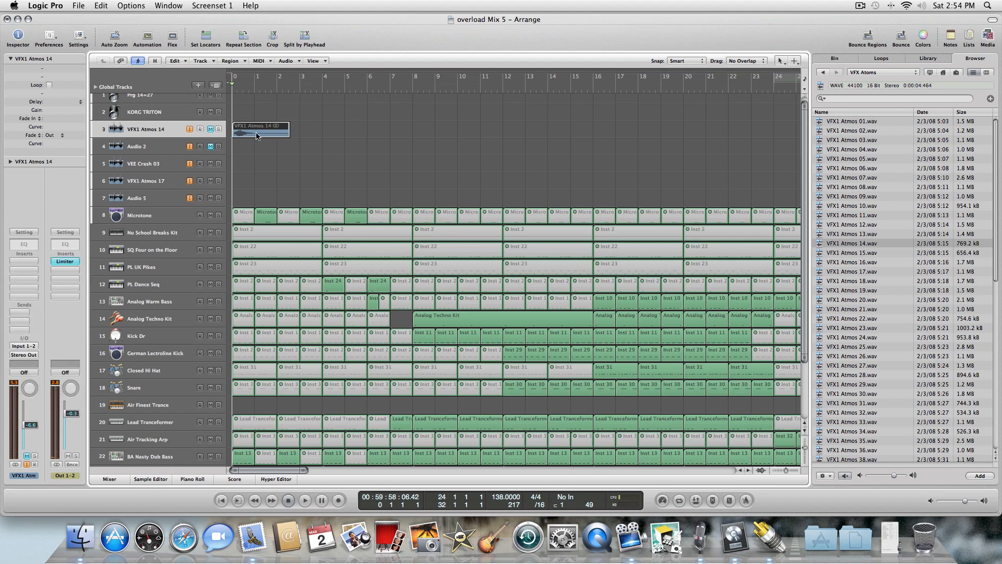
left_click_drag(258, 131, 240, 149)
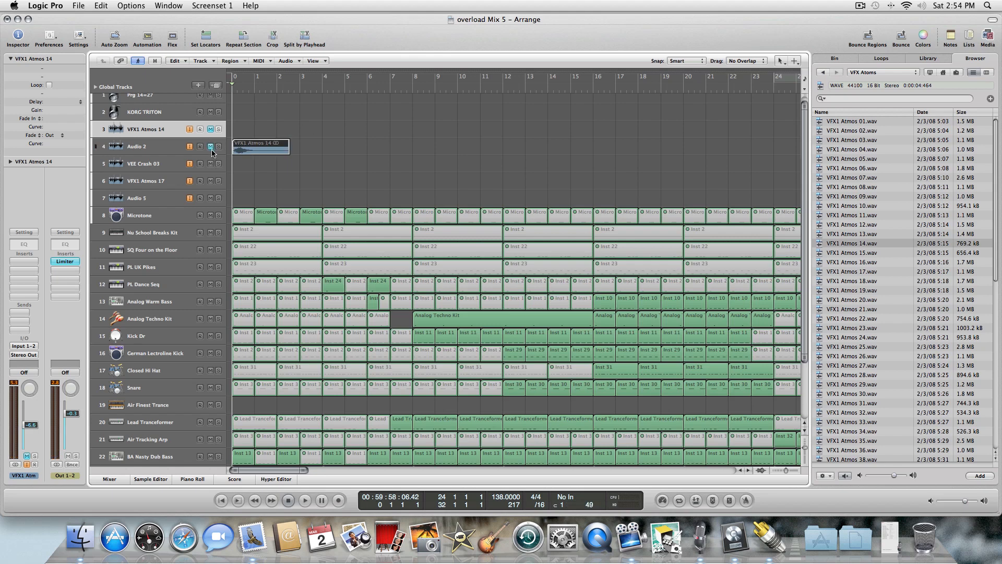
left_click_drag(257, 159, 258, 165)
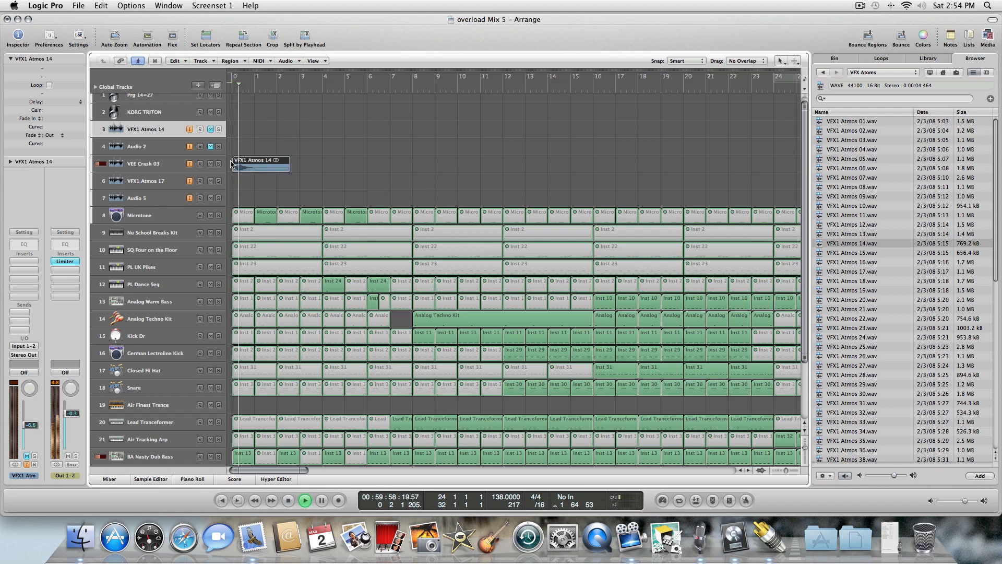
Select the VEE Crash 03 track and insert a stereo PlatinumVerb on its channel strip.
key("space")
key("Return")
left_click(168, 162)
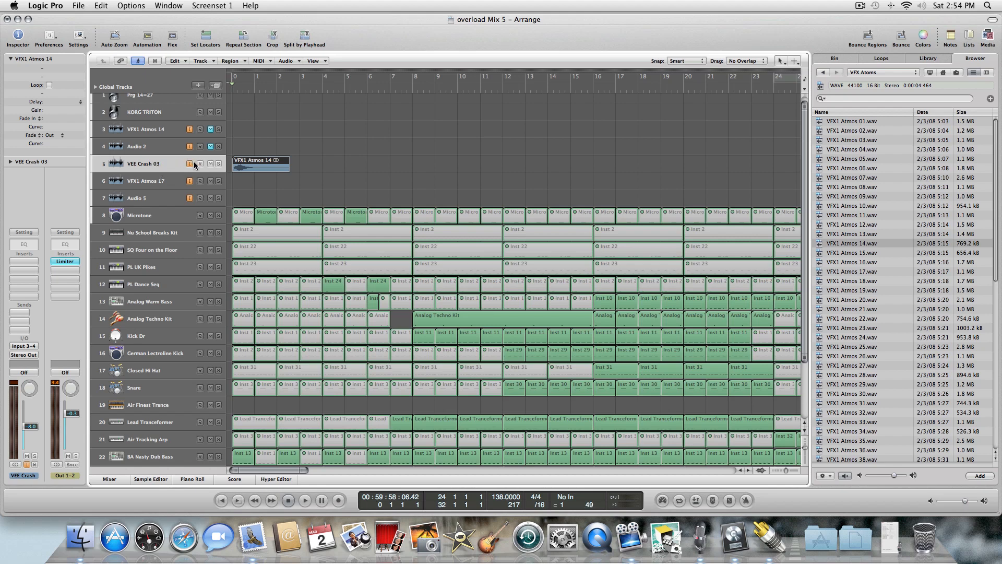
key("space")
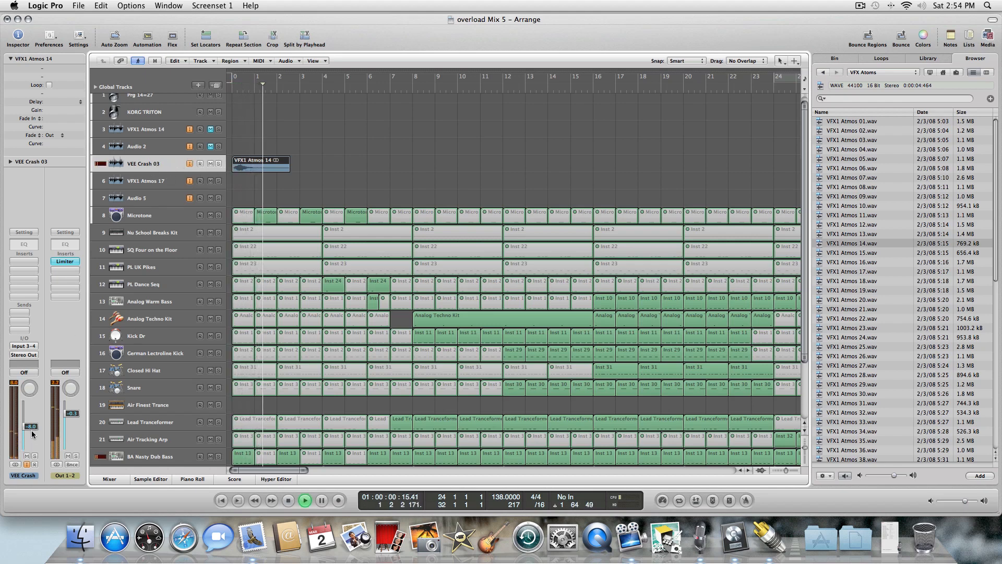
key("space")
left_click(23, 261)
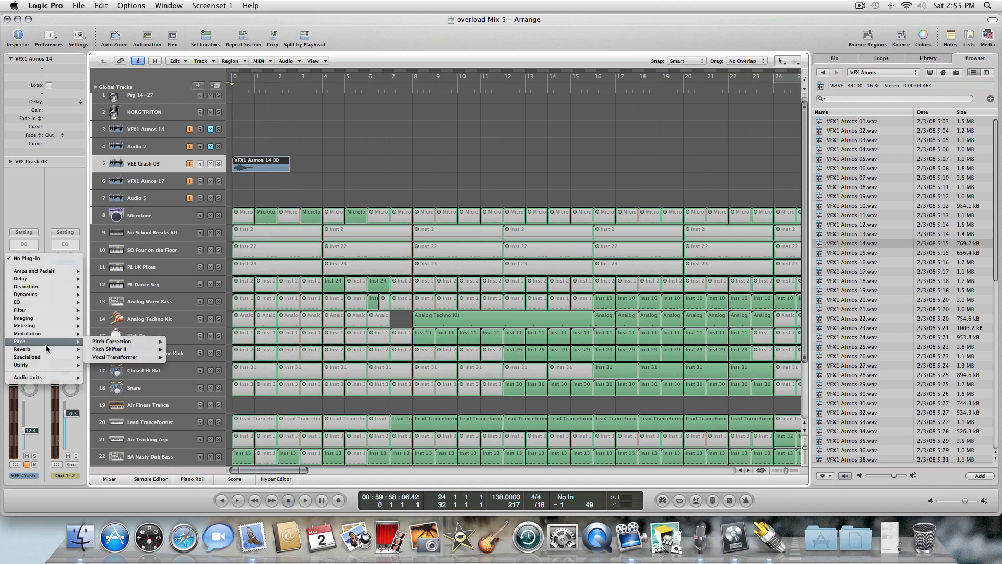
mouse_move(47, 349)
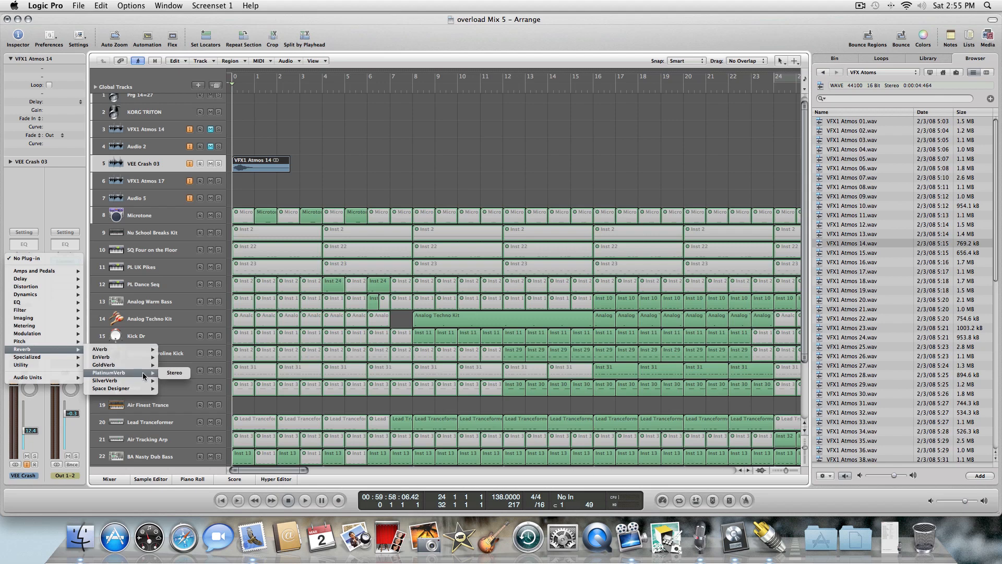
left_click(174, 373)
Audition PlatinumVerb presets during playback and settle on the Bright Long Verb preset.
left_click_drag(212, 49, 510, 199)
key("space")
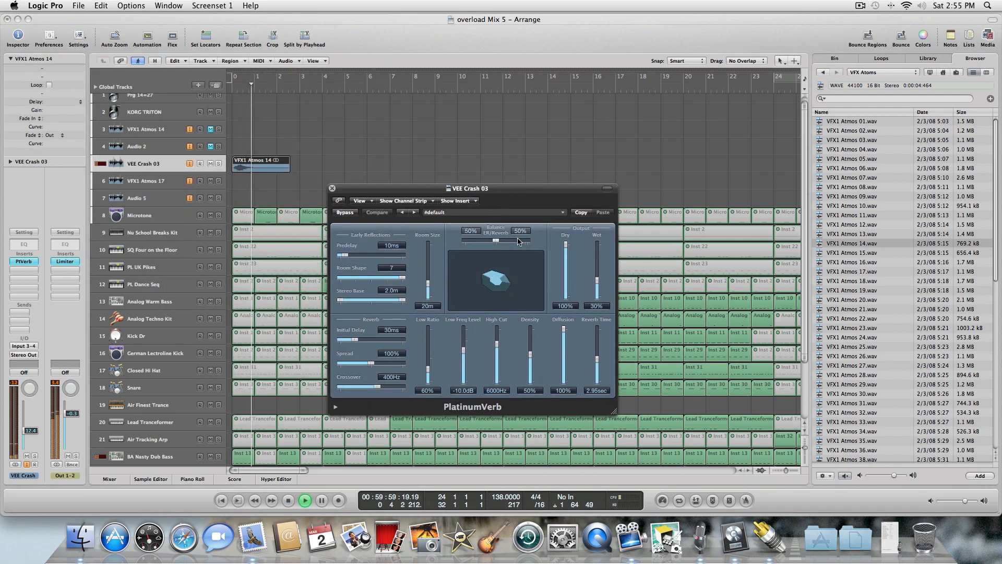
left_click(414, 213)
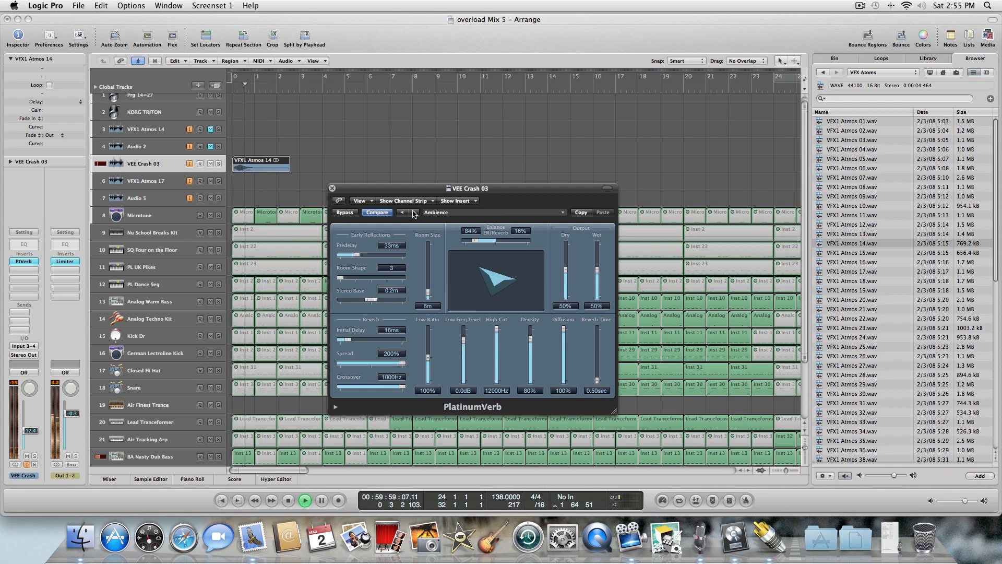
key("space")
key("Return")
key("space")
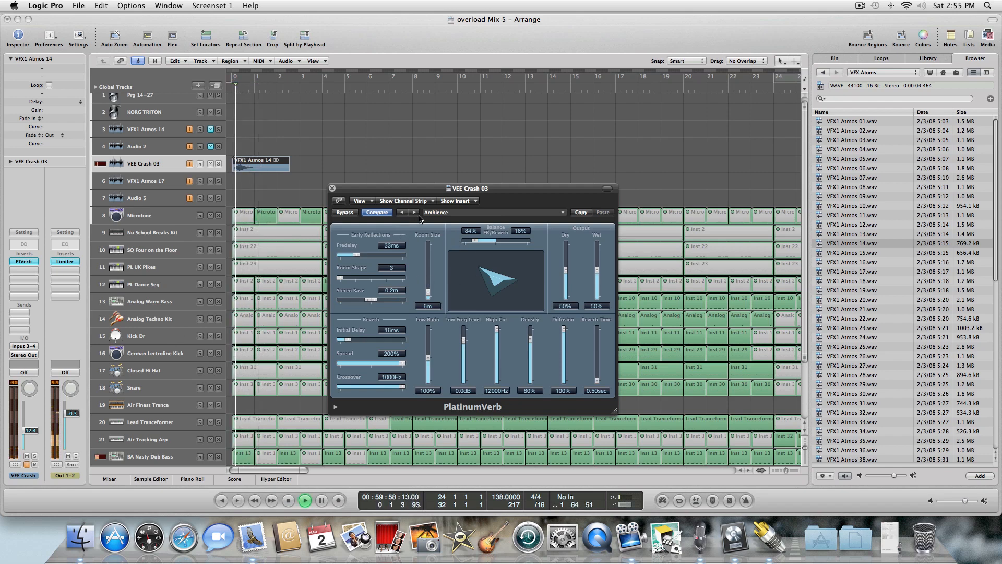
key("space")
left_click(414, 213)
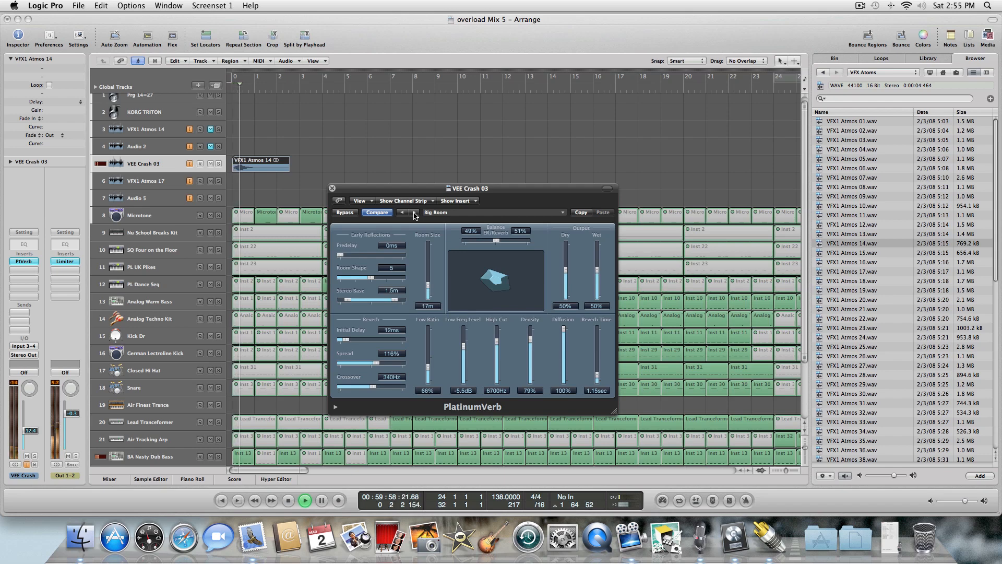
left_click(414, 213)
key("space")
key("Return")
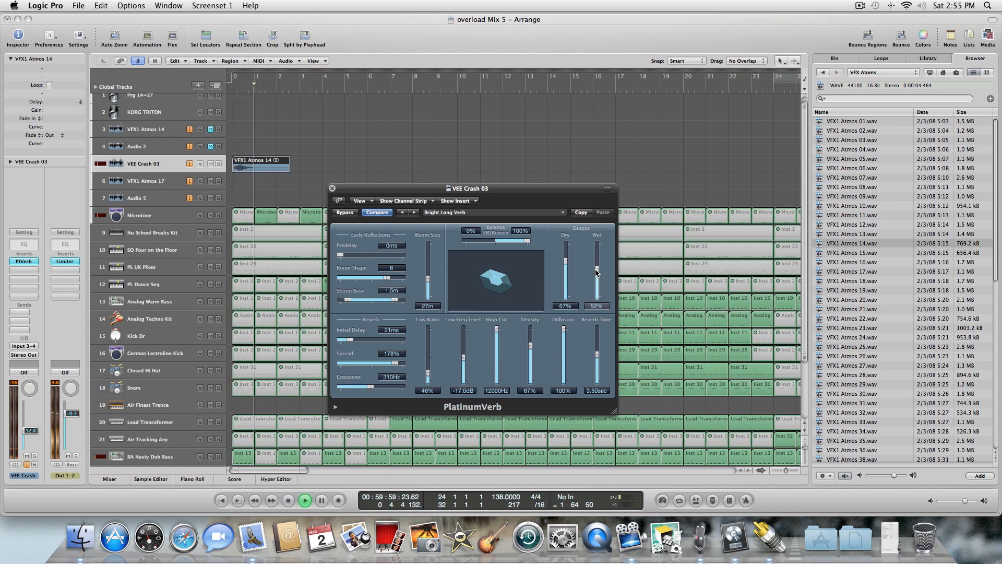
Raise the reverb's Wet level to 84% and its Reverb Time to 5.00 sec.
left_click_drag(596, 271, 596, 263)
key("Return")
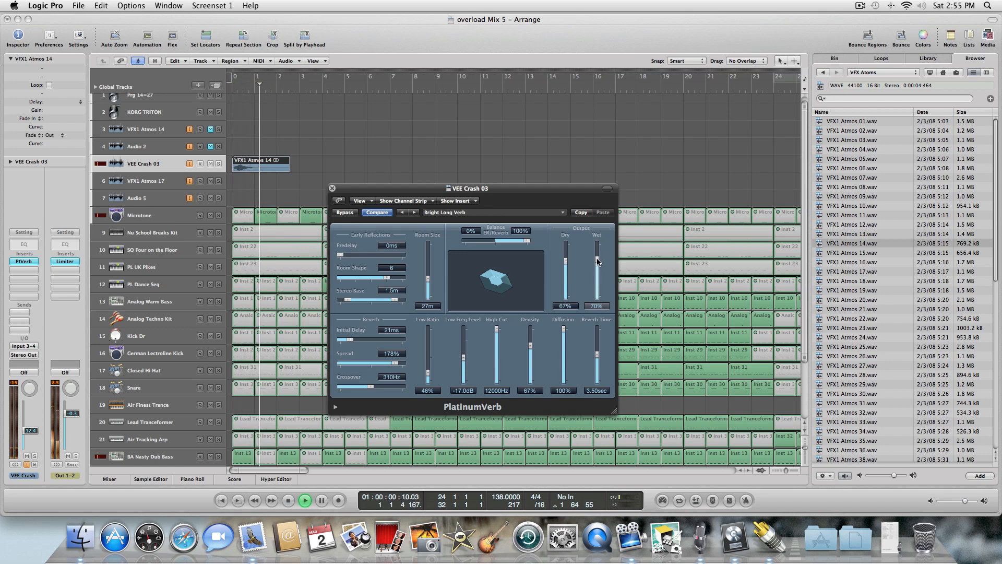
left_click_drag(596, 263, 597, 255)
key("Return")
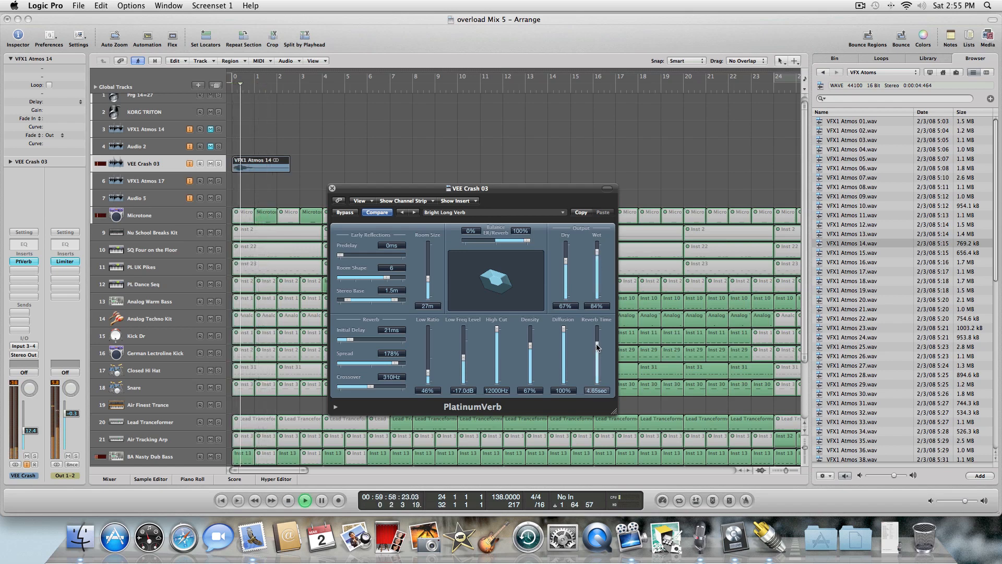
left_click_drag(597, 347, 597, 341)
key("Return")
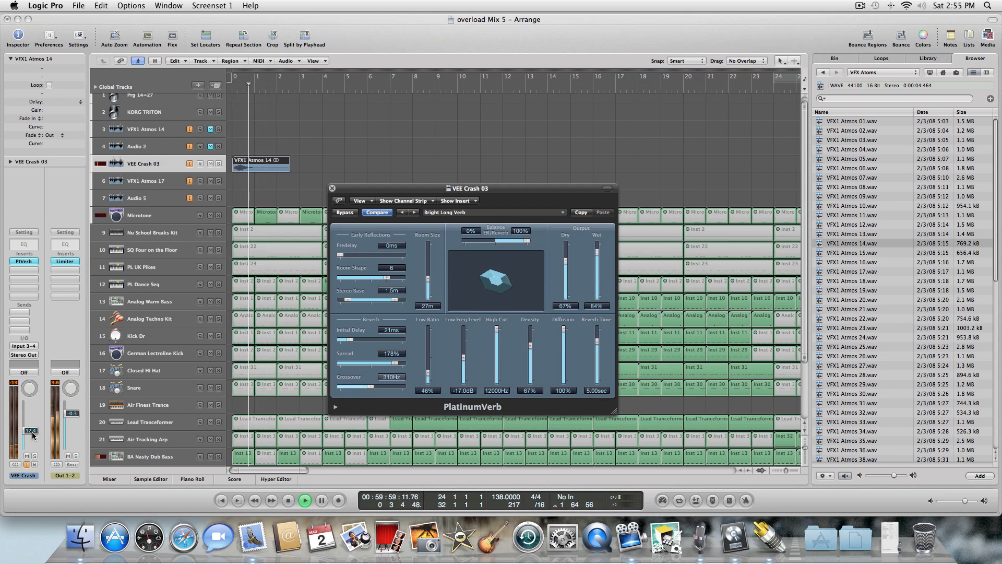
Close the PlatinumVerb window, play back the intro and preview VFX1 Atmos 15 in the browser.
left_click(332, 188)
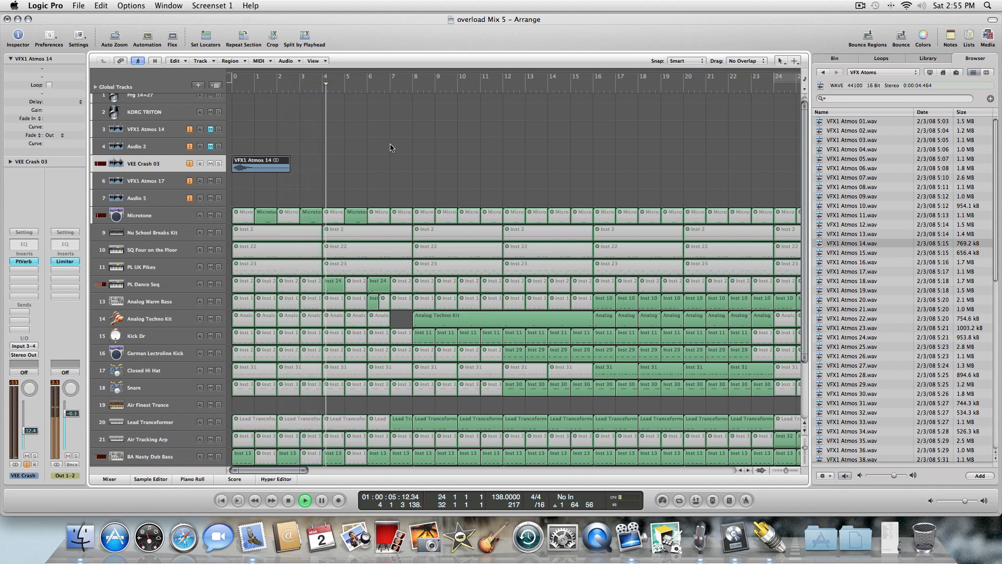
key("space")
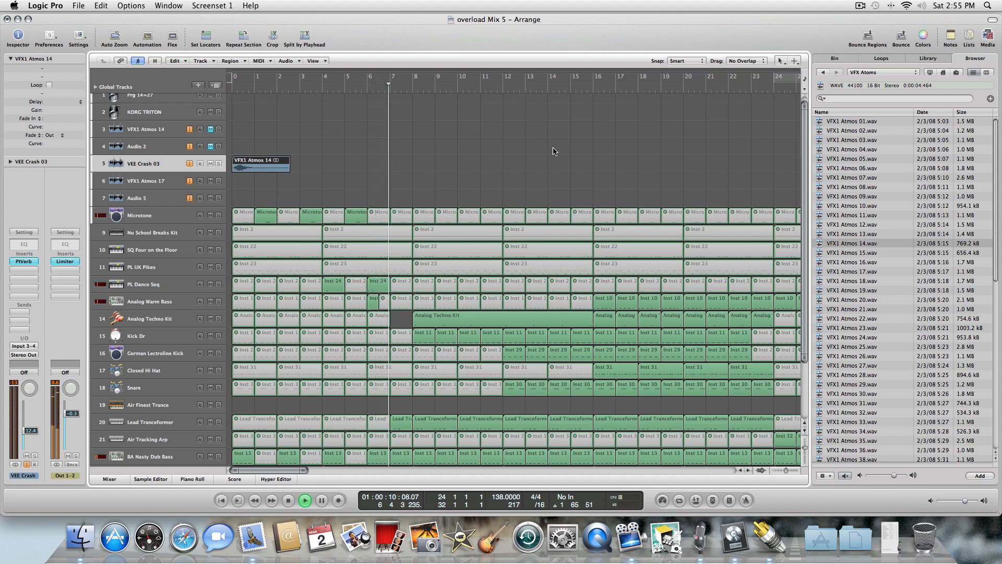
key("space")
left_click(861, 256)
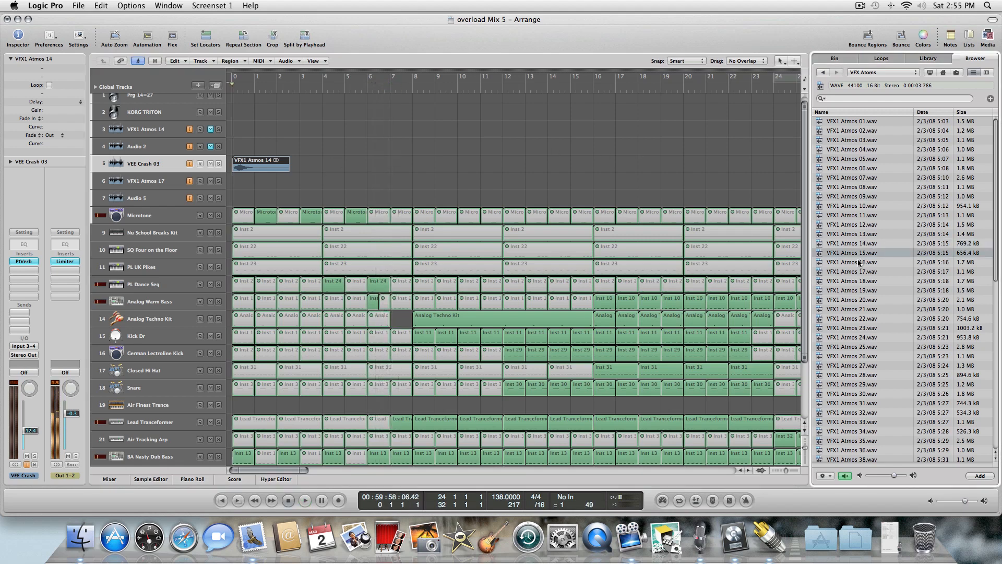
Preview VFX1 Atmos 16 and 17 in the browser and drop VFX1 Atmos 17 onto the VEE Crash 03 track at bar 5.
left_click(855, 262)
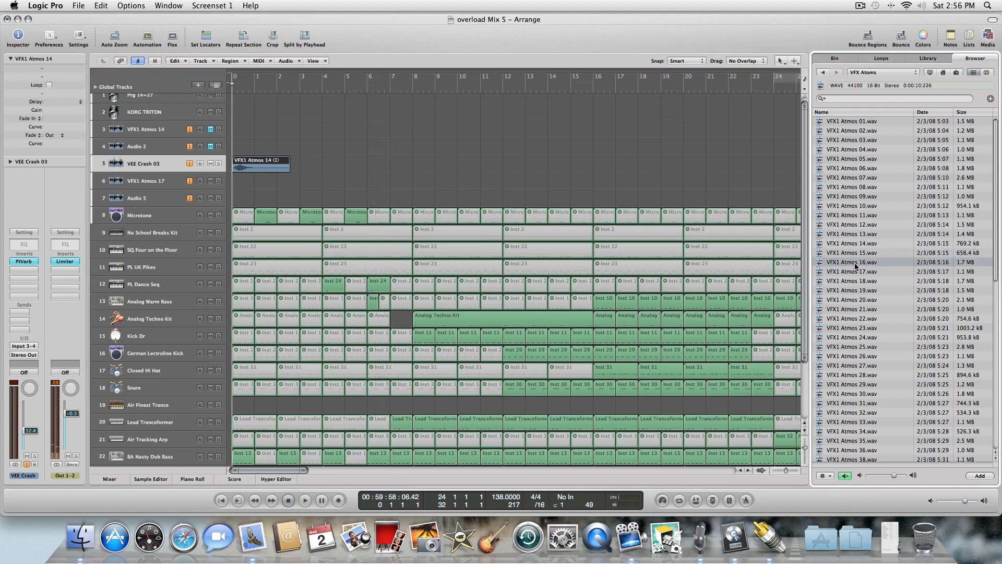
left_click(851, 271)
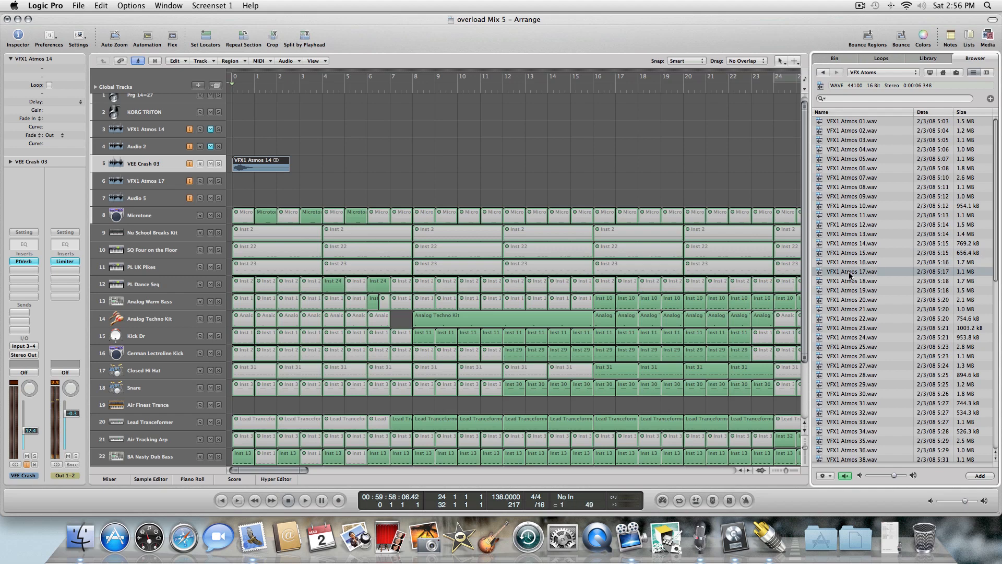
left_click_drag(849, 275, 323, 166)
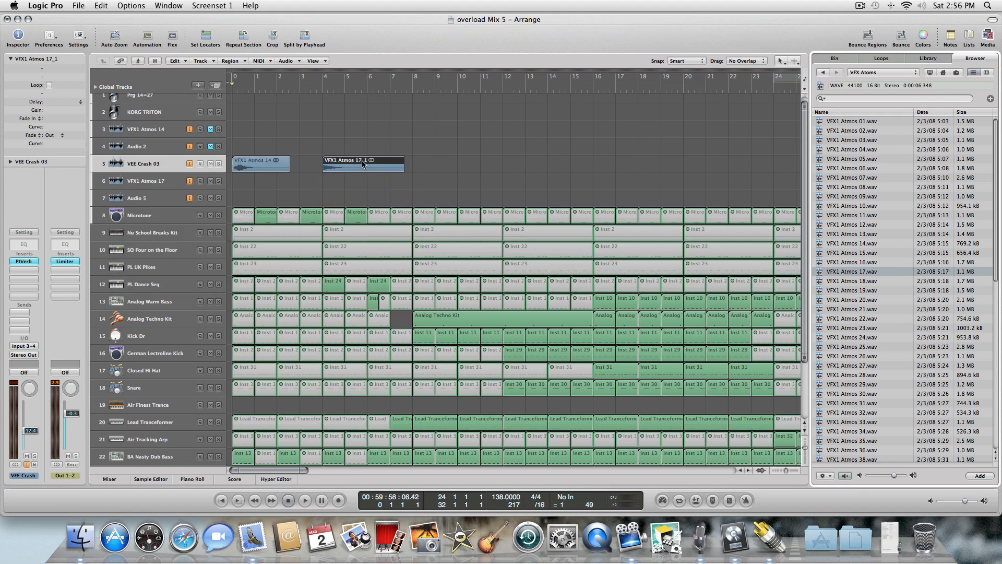
Move the VFX1 Atmos 14 region on the VEE Crash 03 track to bar 9 while playing back.
key("space")
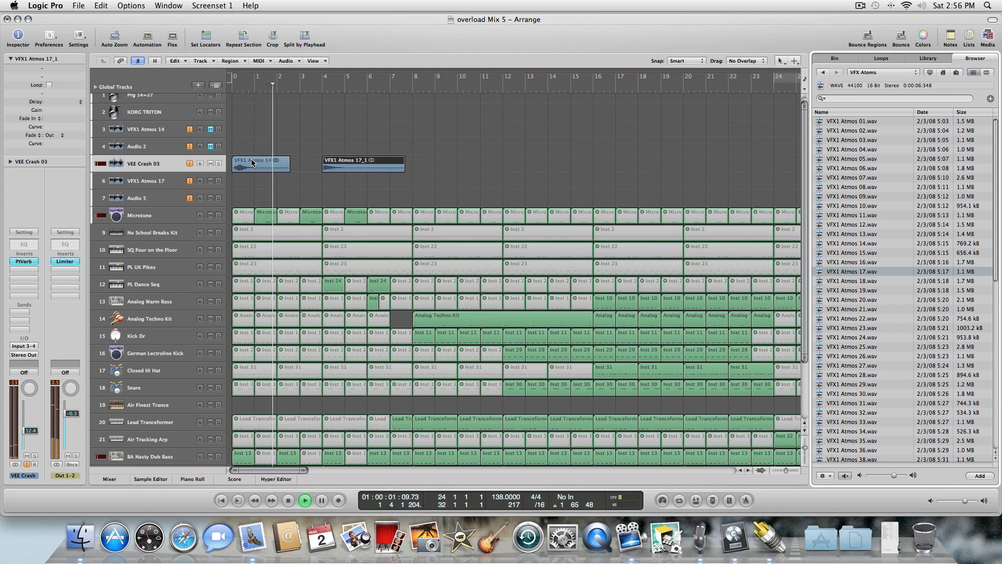
left_click_drag(254, 162, 476, 170)
key("space")
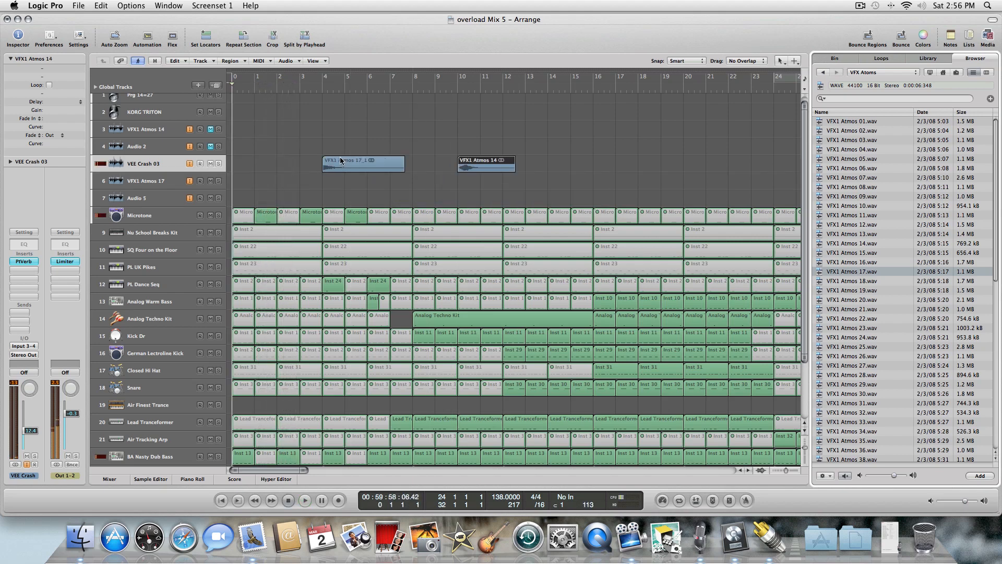
left_click(344, 160)
key("space")
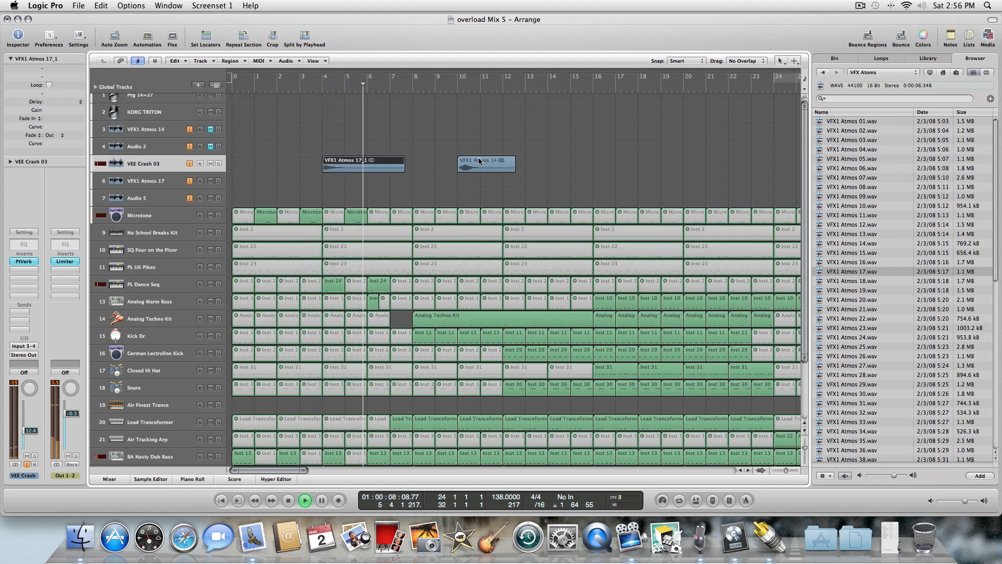
left_click_drag(478, 160, 432, 161)
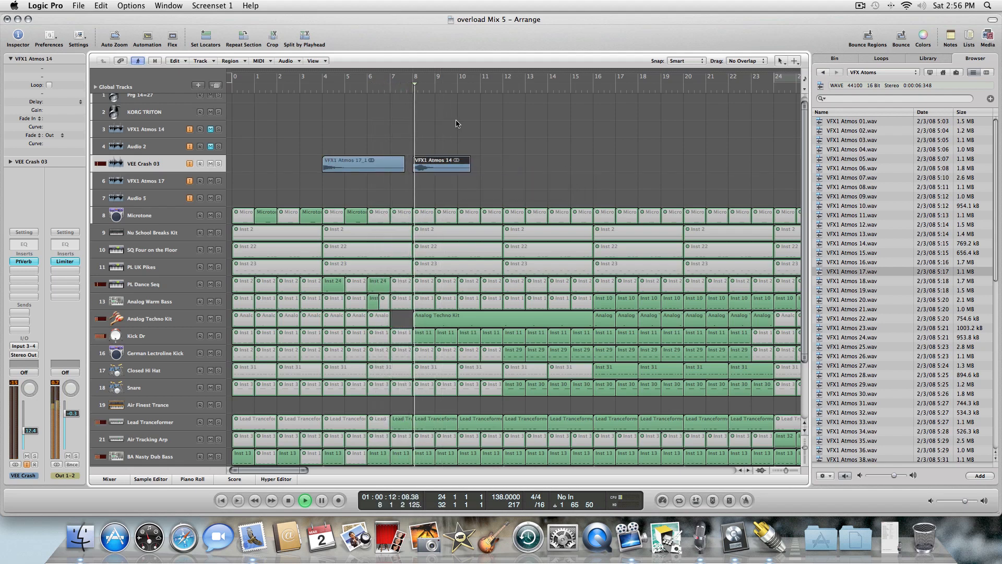
Delete the VFX1 Atmos 14 region from the VEE Crash 03 track.
key("Escape")
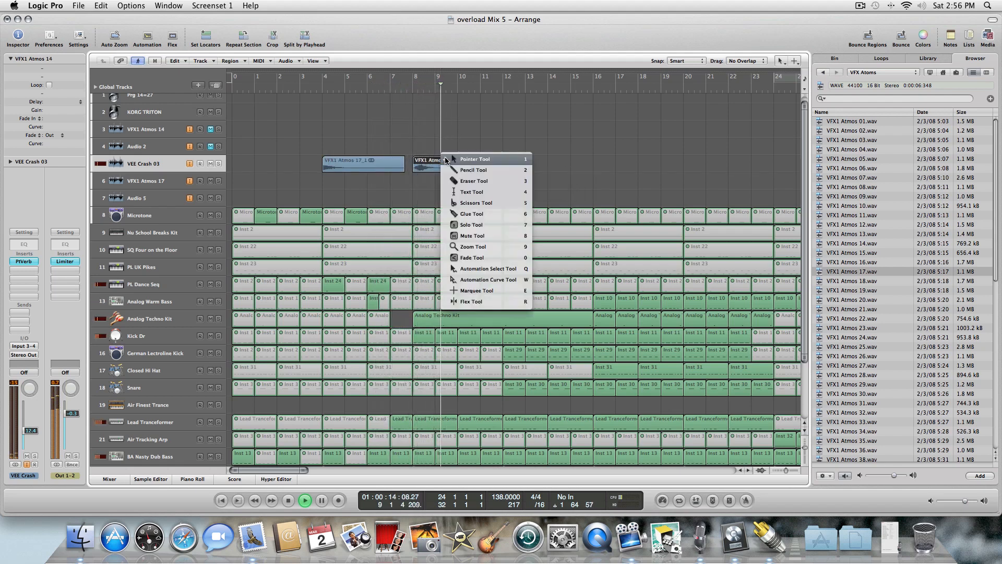
key("2")
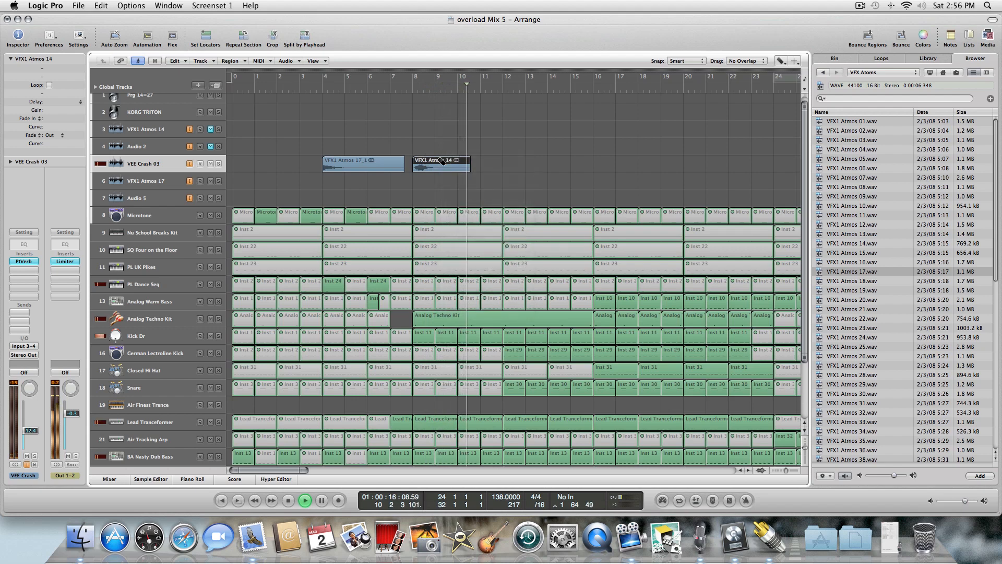
left_click(442, 161)
key("Escape")
key("Escape")
key("space")
key("Return")
key("space")
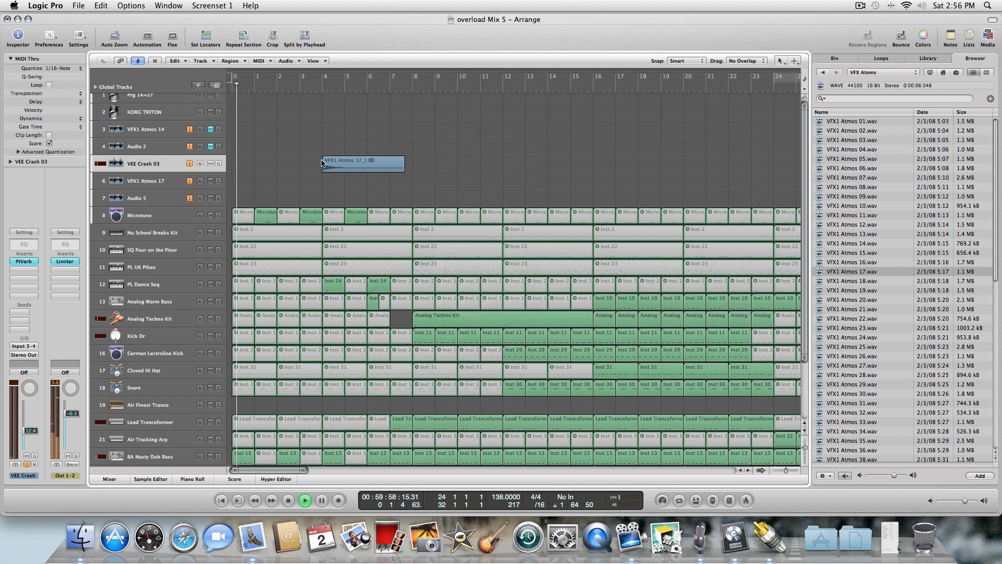
Audition more VFX1 Atmos files and drop VFX1 Atmos 15 onto the sixth track at bar 24.
left_click(854, 283)
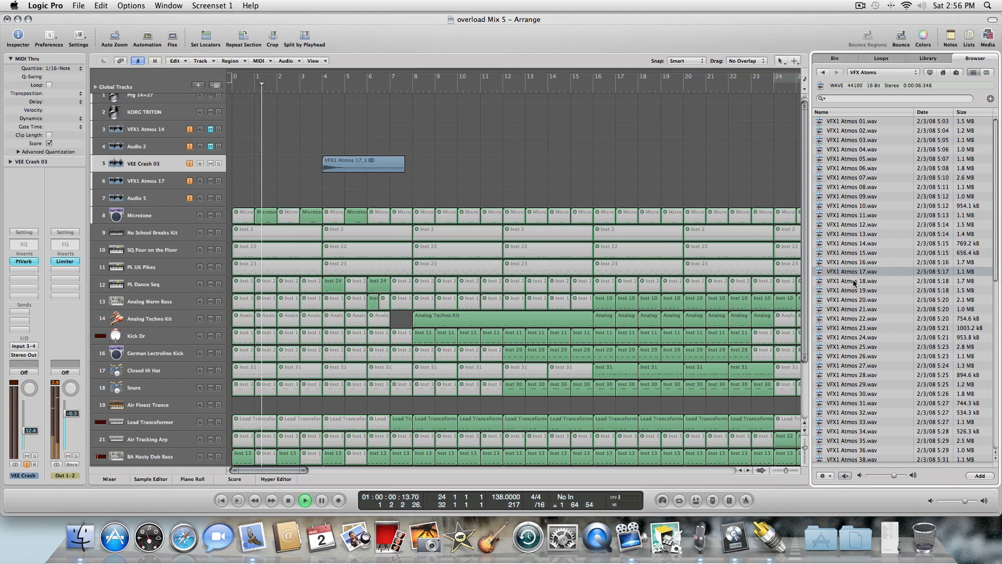
key("space")
key("Return")
left_click(851, 291)
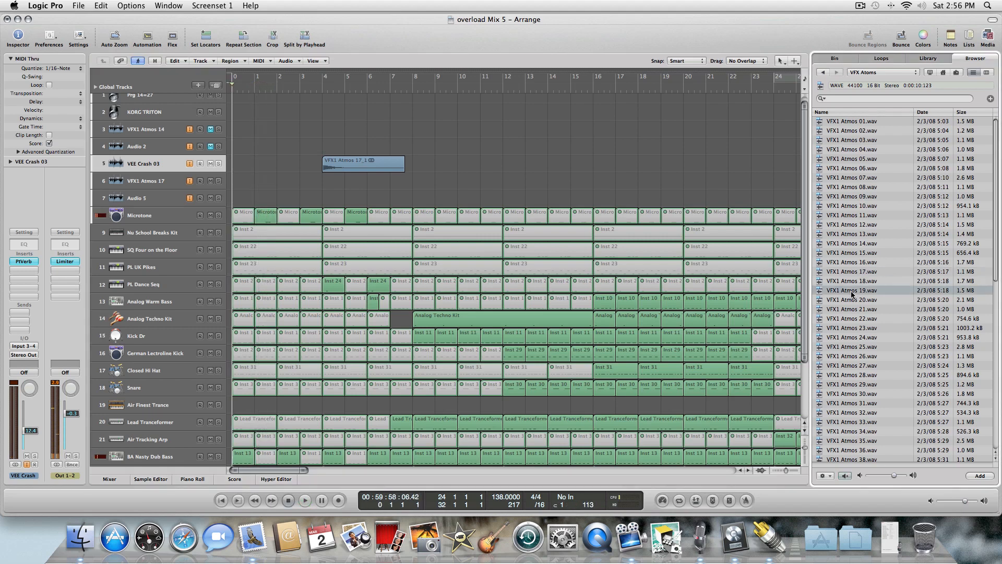
left_click(848, 283)
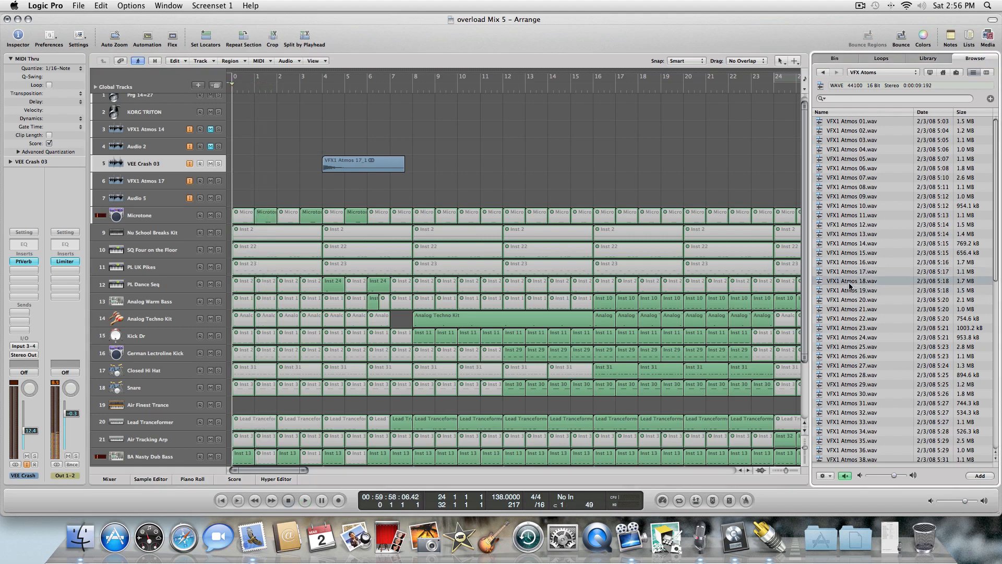
left_click(847, 254)
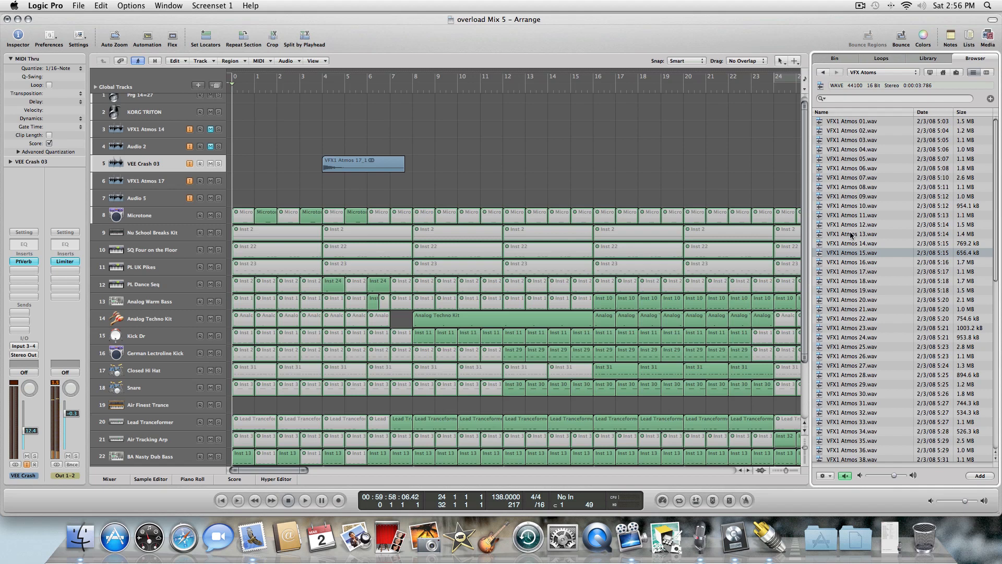
left_click_drag(846, 255, 786, 177)
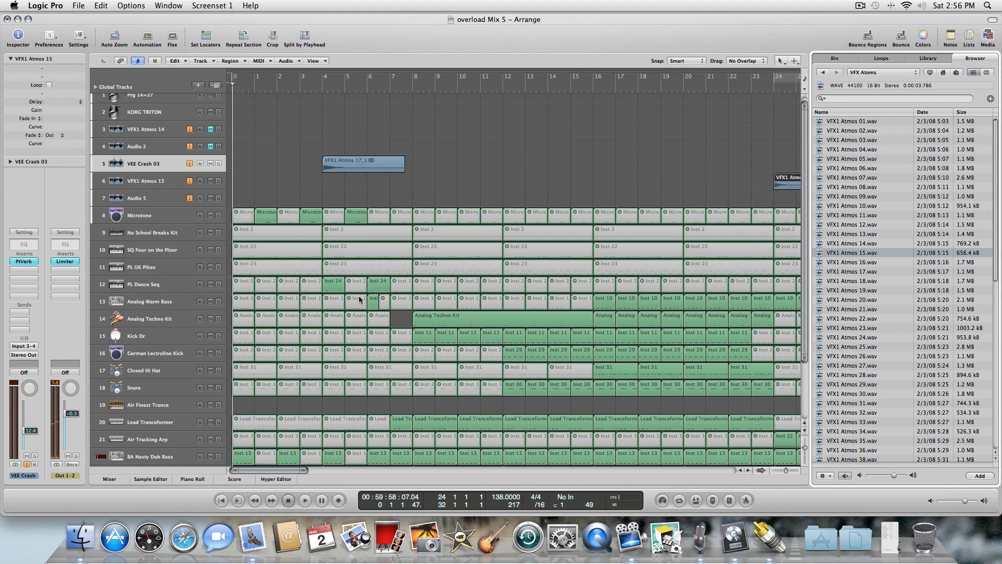
Play back from bar 9 and scroll the arrangement to show bars 15 to 40.
key("period")
key("period")
key("period")
key("period")
key("period")
key("period")
key("period")
key("period")
key("period")
key("period")
key("period")
key("period")
key("period")
key("period")
key("period")
key("period")
key("period")
key("period")
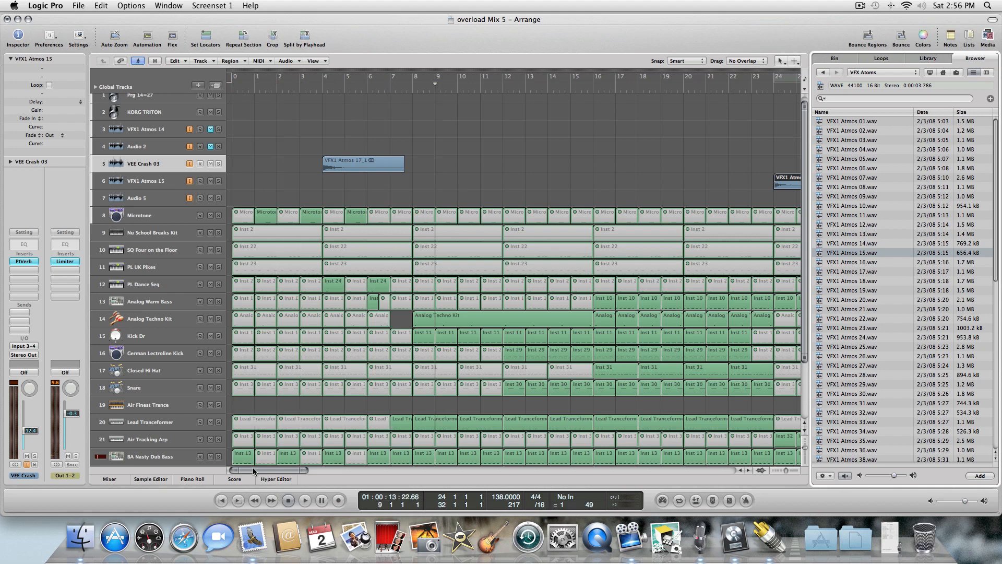
key("comma")
key("comma")
key("space")
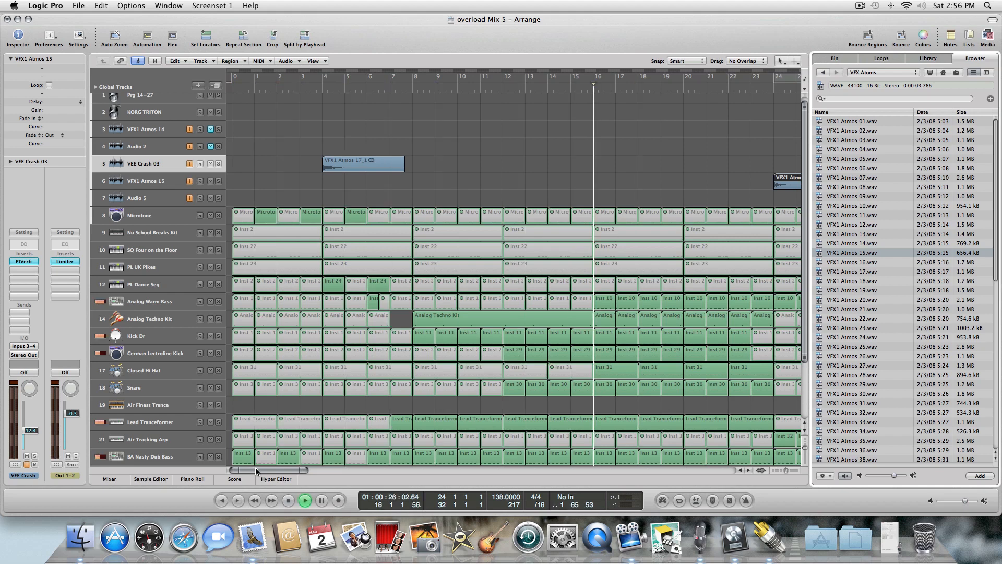
left_click_drag(296, 471, 327, 470)
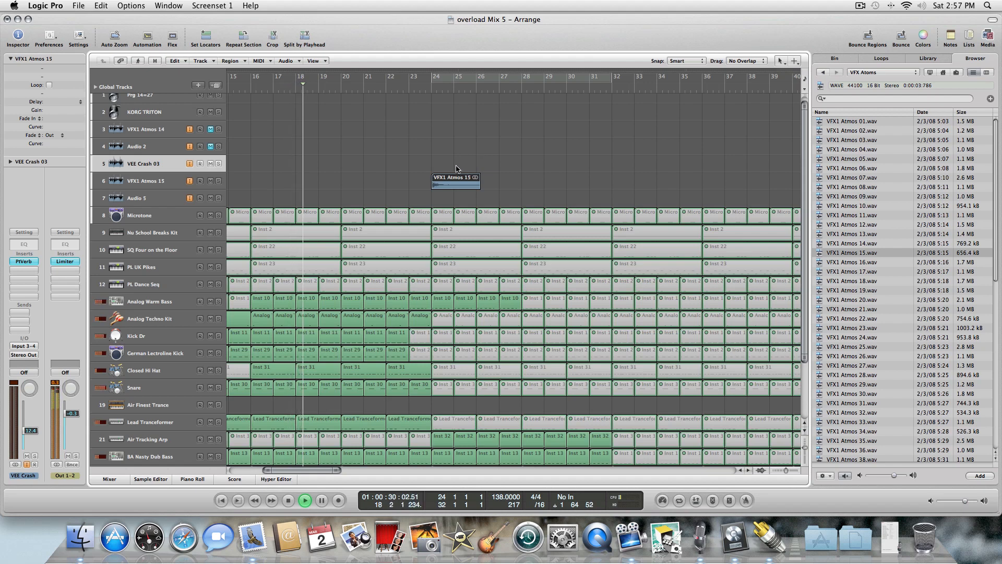
Select the VFX1 Atmos 15 track and adjust its volume fader while the effect plays back.
left_click(172, 183)
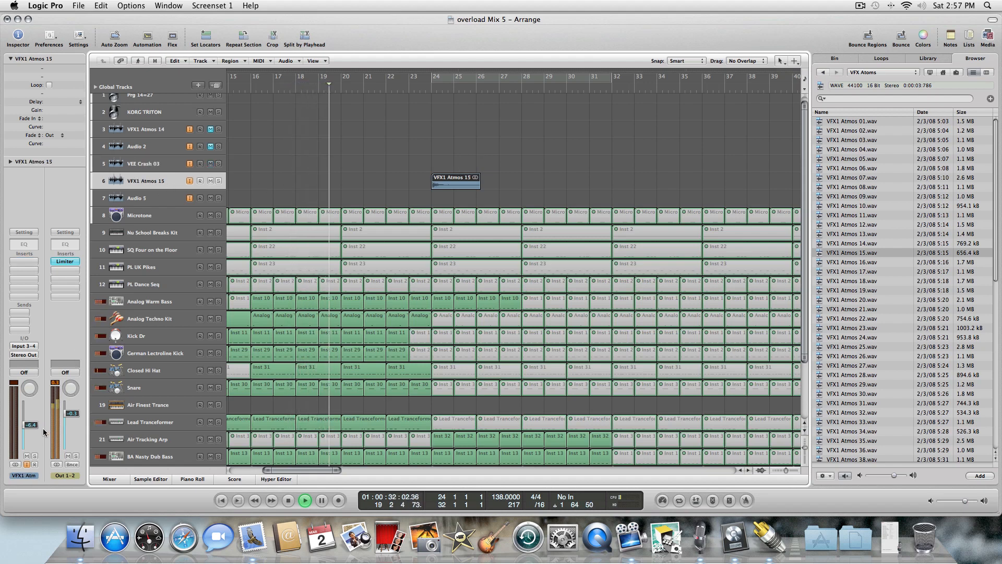
key("space")
left_click_drag(32, 425, 31, 426)
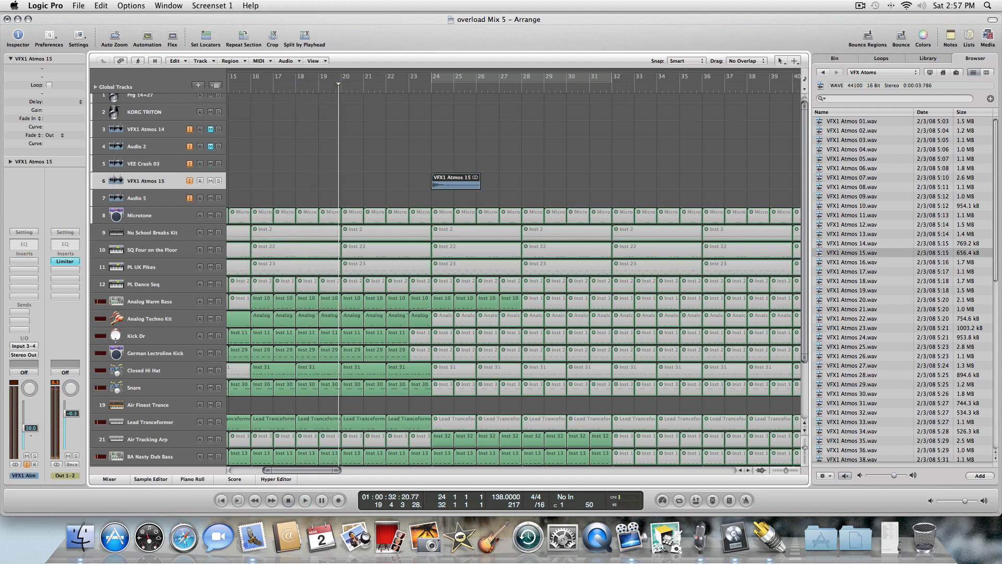
key("space")
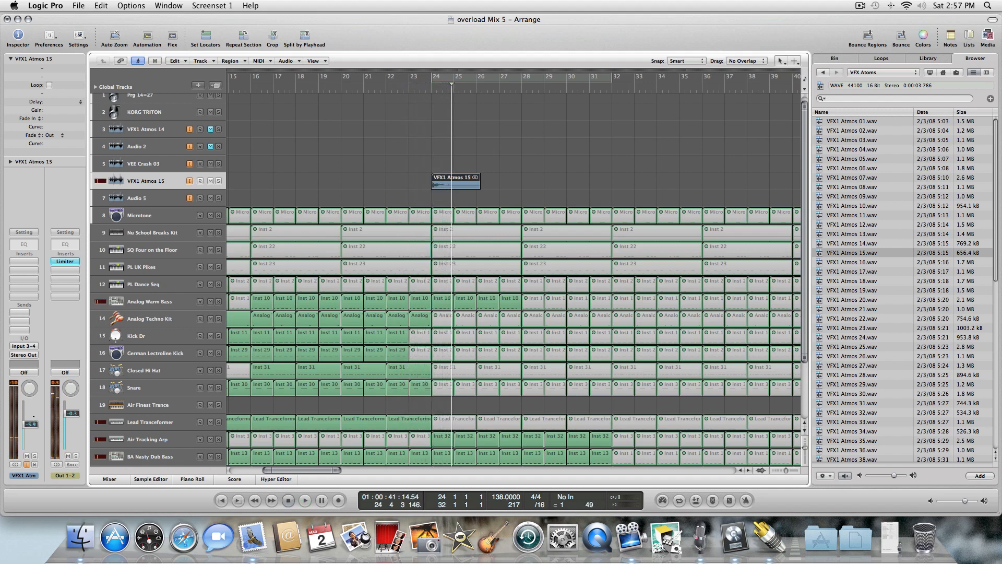
key("comma")
key("comma")
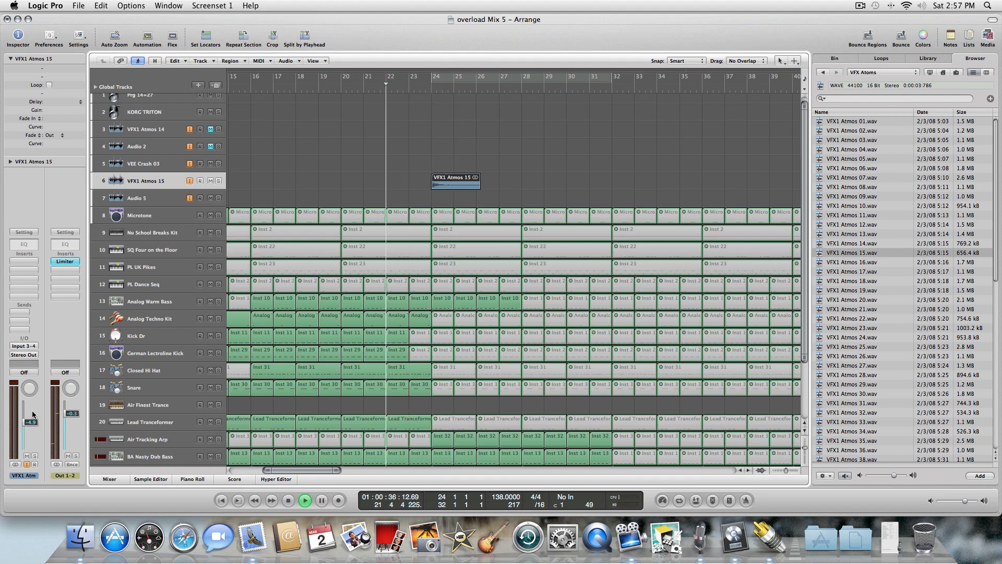
left_click_drag(36, 422, 35, 418)
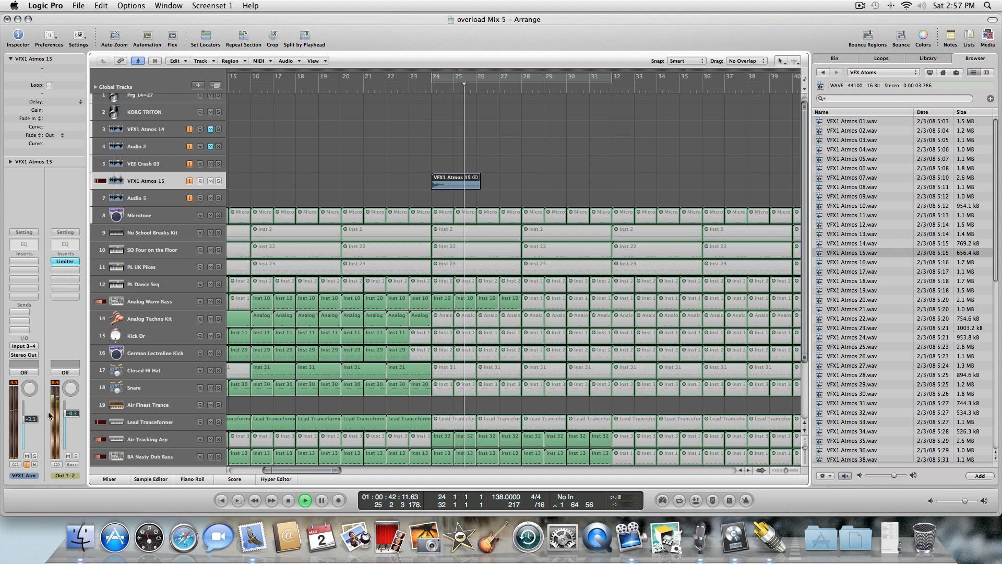
left_click_drag(31, 419, 32, 417)
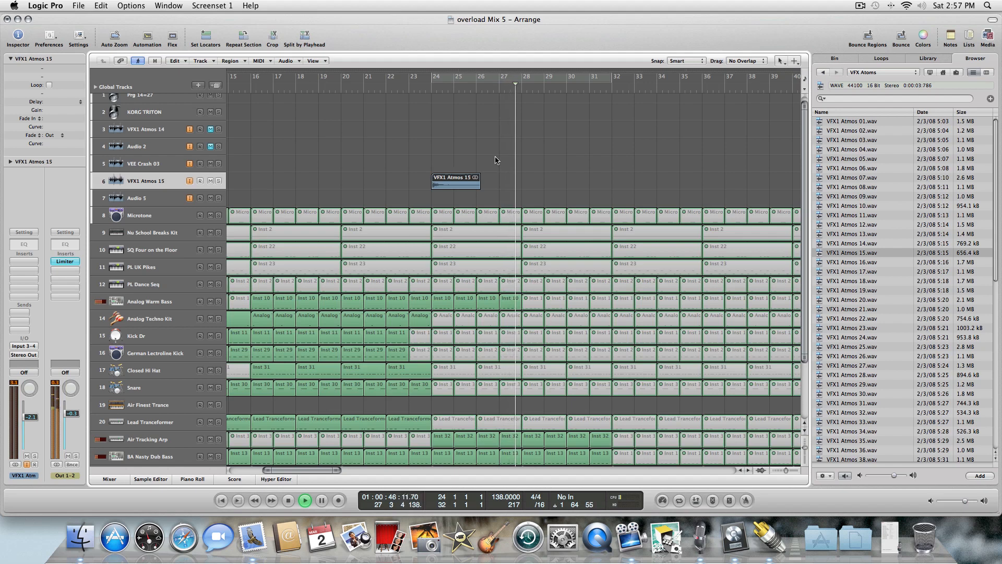
key("space")
key("Return")
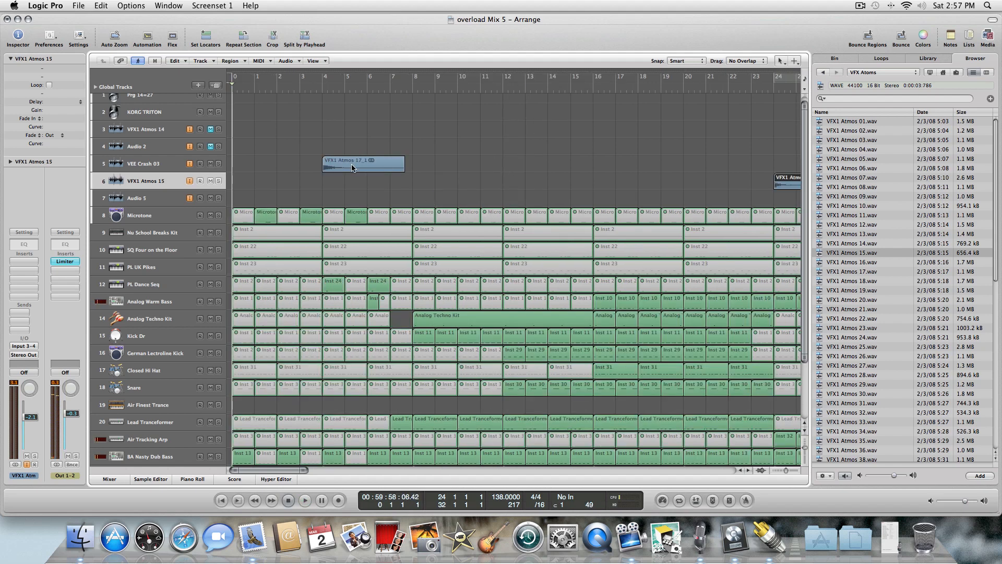
Place the VFX1 Atmos 17 region at bar 28 on the VEE Crash 03 track.
left_click(178, 166)
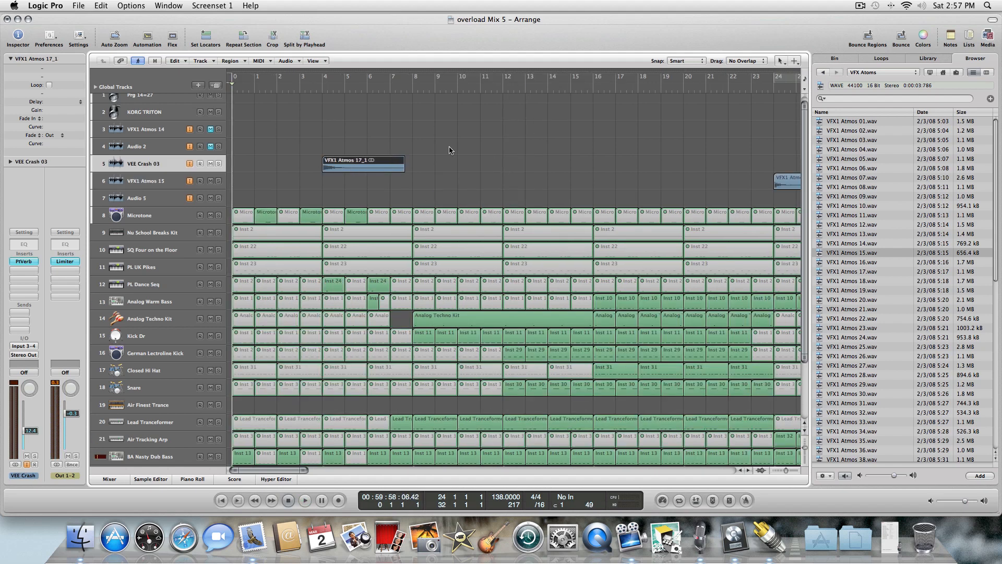
left_click(413, 158)
key("period")
key("period")
key("period")
key("period")
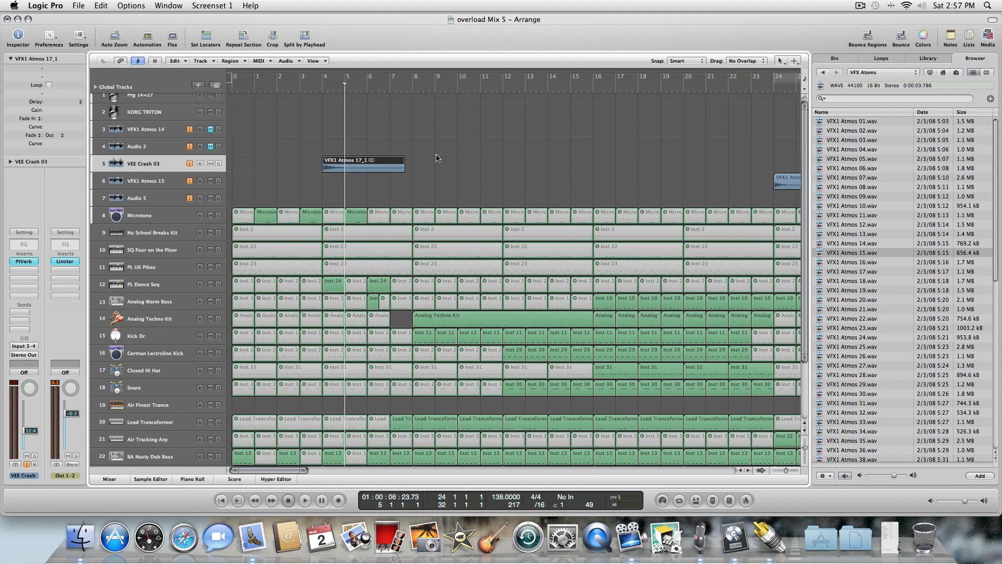
key("comma")
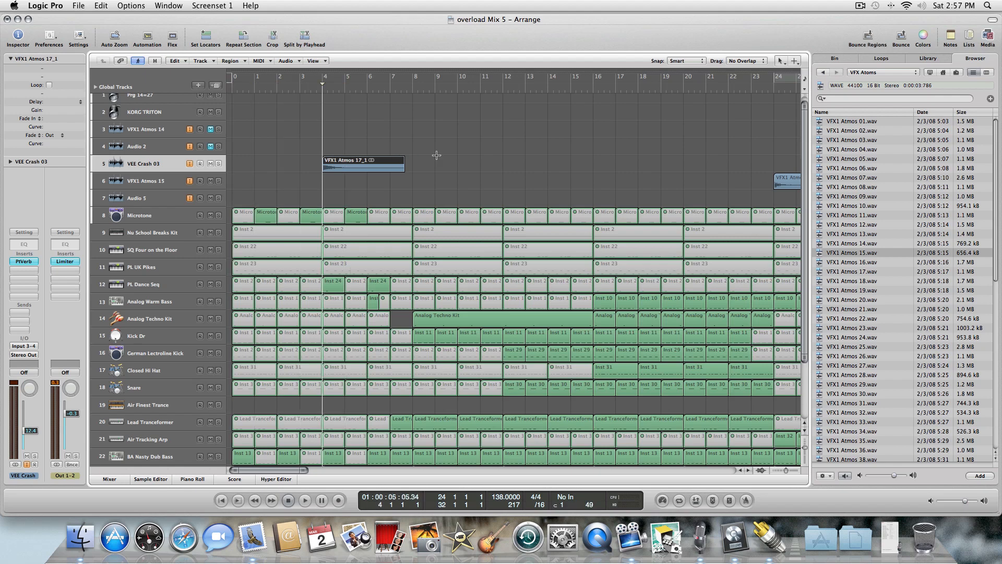
key("period")
key("period")
key("period")
key("period")
key("period")
key("period")
key("period")
key("period")
key("period")
key("period")
key("period")
key("period")
key("period")
key("period")
key("period")
key("period")
key("period")
key("period")
key("period")
key("period")
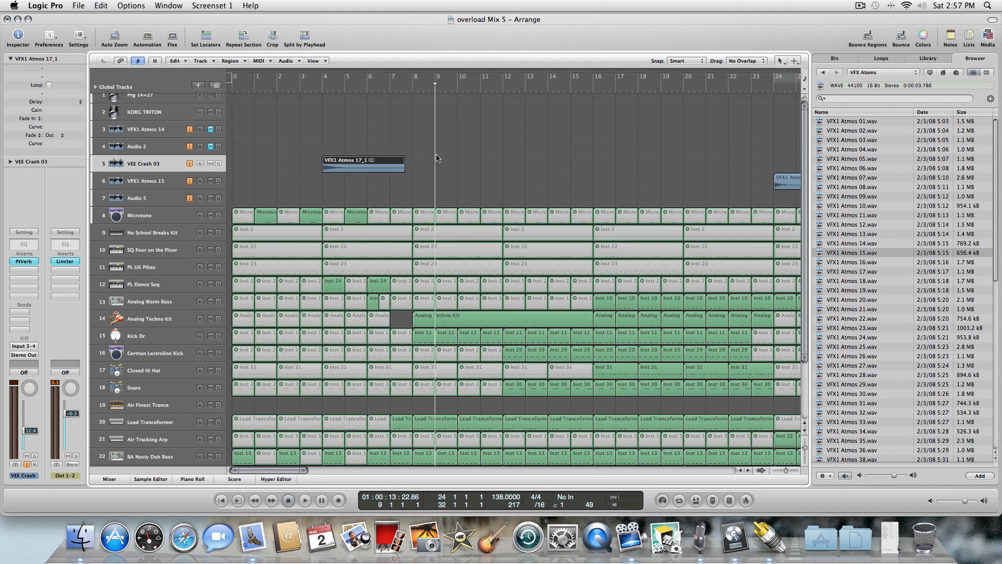
key("period")
key("period")
key("period")
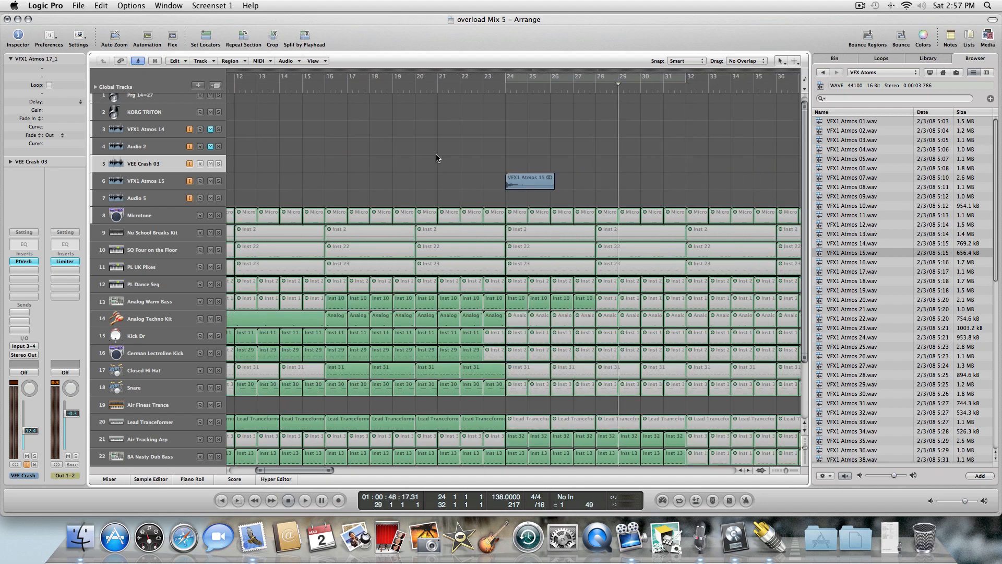
key("comma")
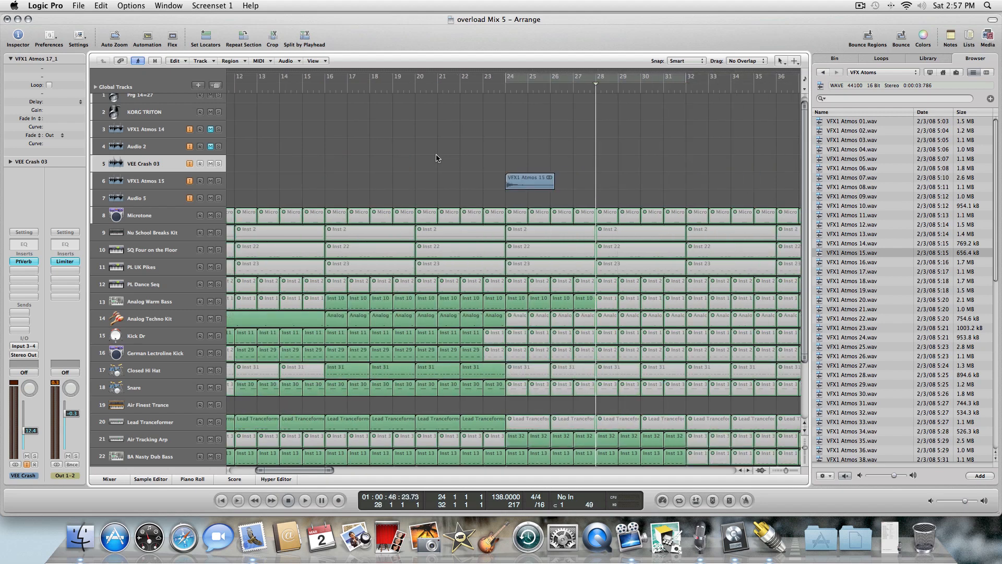
key("r")
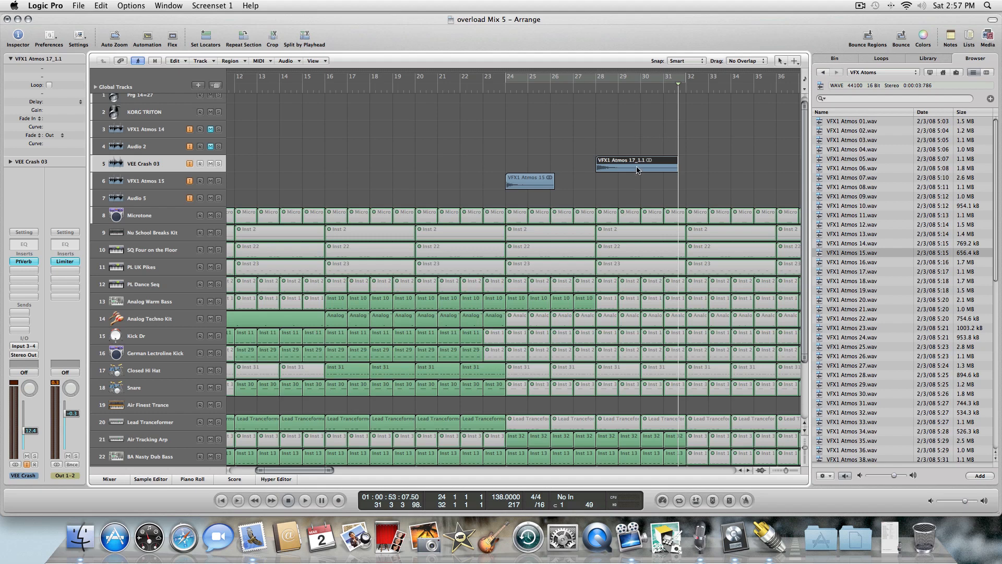
Play back from bar 25 and select the VFX1 Atmos 15 track.
key("comma")
key("comma")
key("comma")
key("comma")
key("comma")
key("comma")
key("comma")
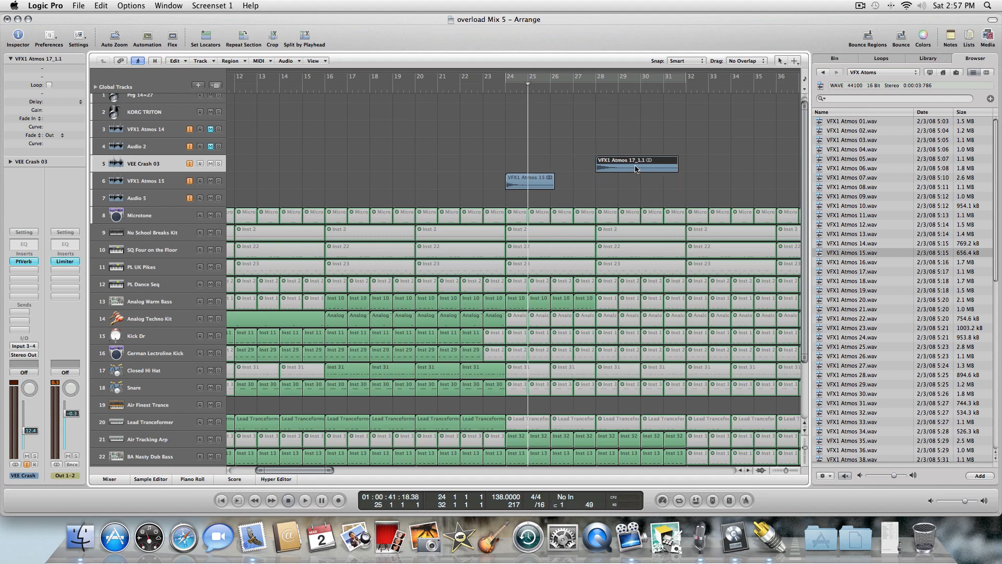
key("space")
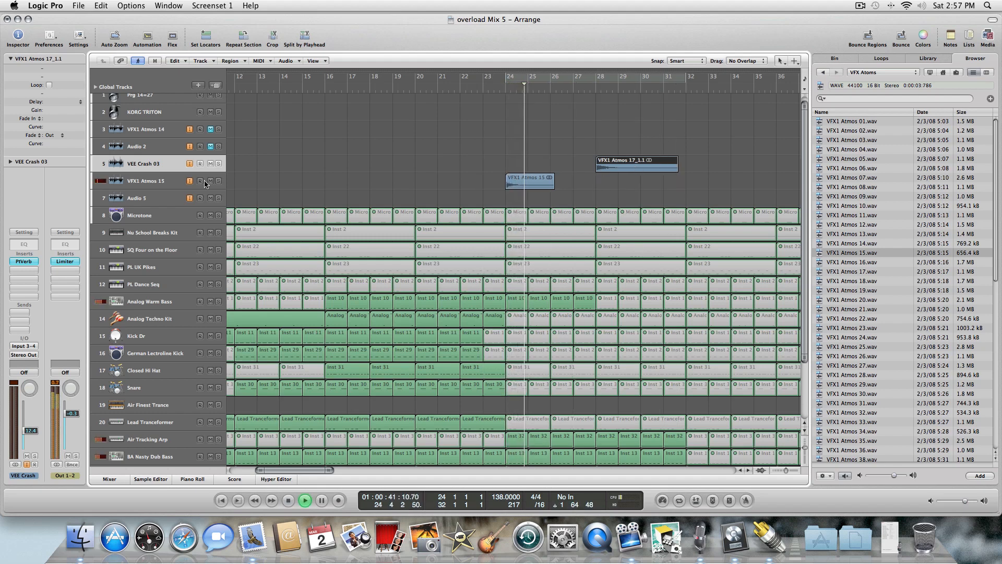
left_click(156, 182)
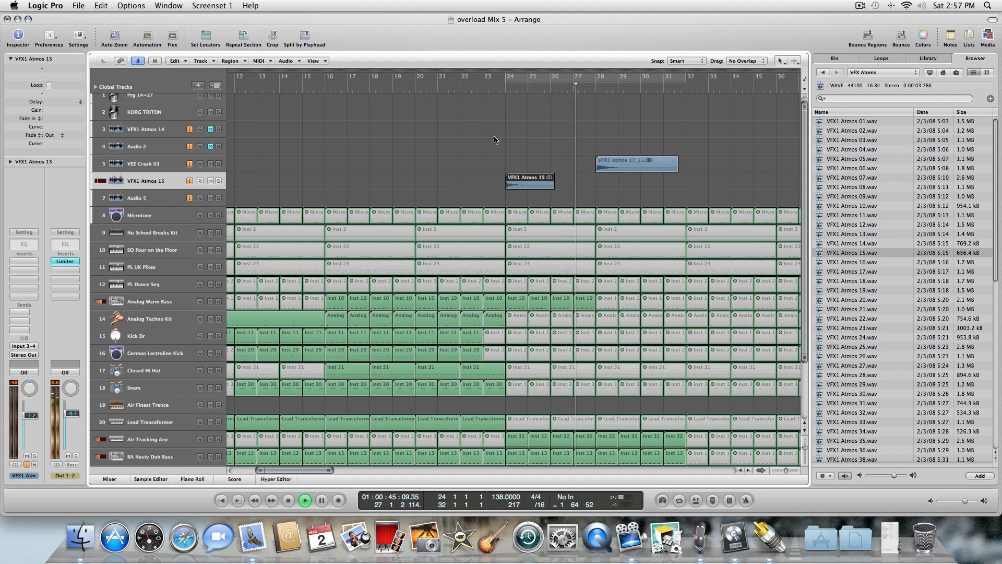
Select the VEE Crash 03 track and raise its volume fader, auditioning the change during playback.
left_click(472, 150)
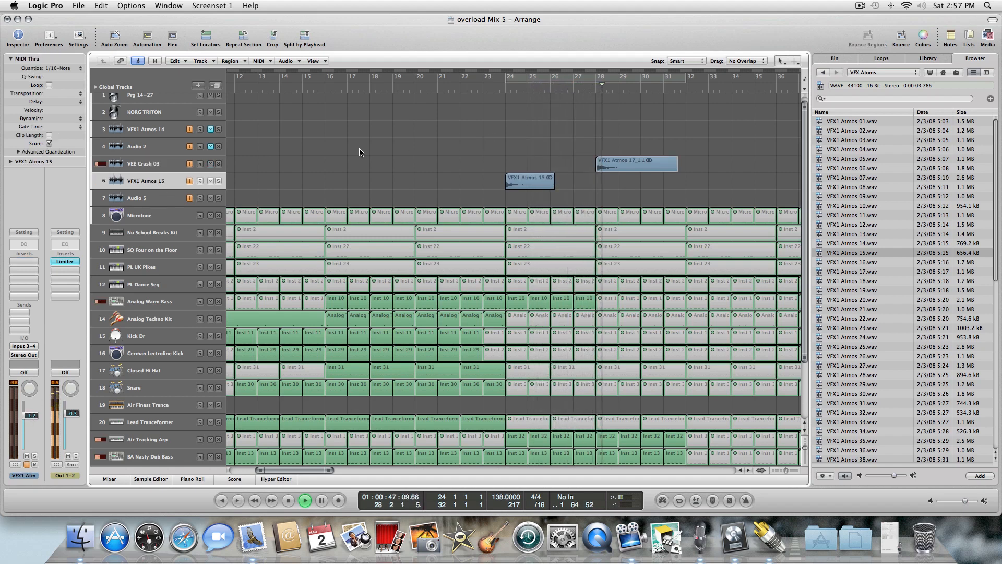
left_click(153, 164)
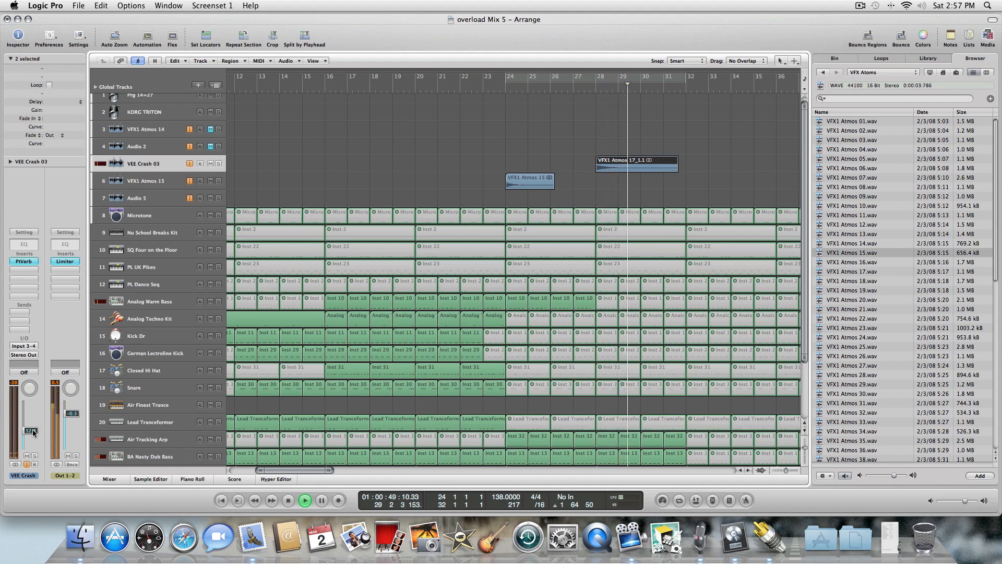
left_click_drag(33, 431, 30, 405)
key("space")
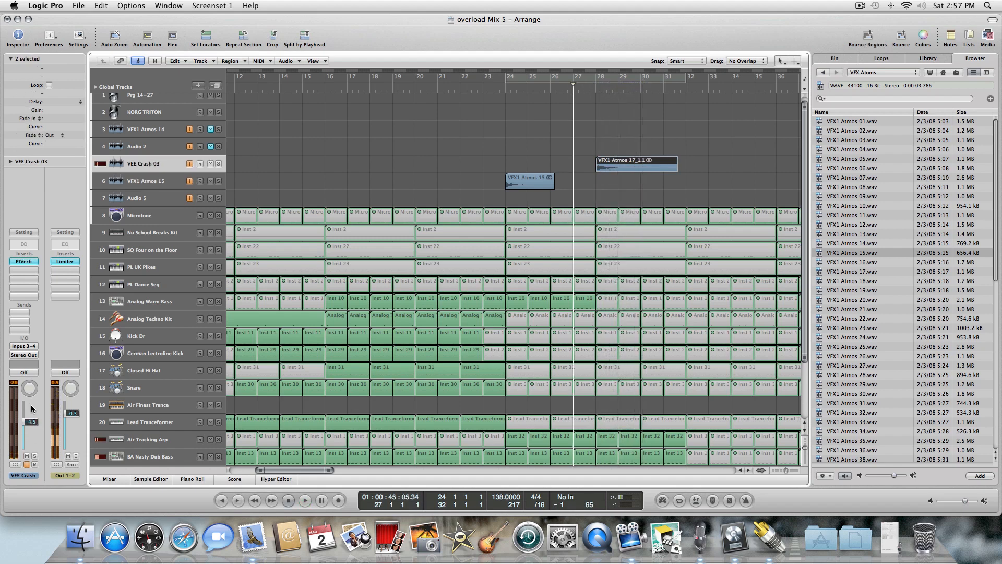
key("space")
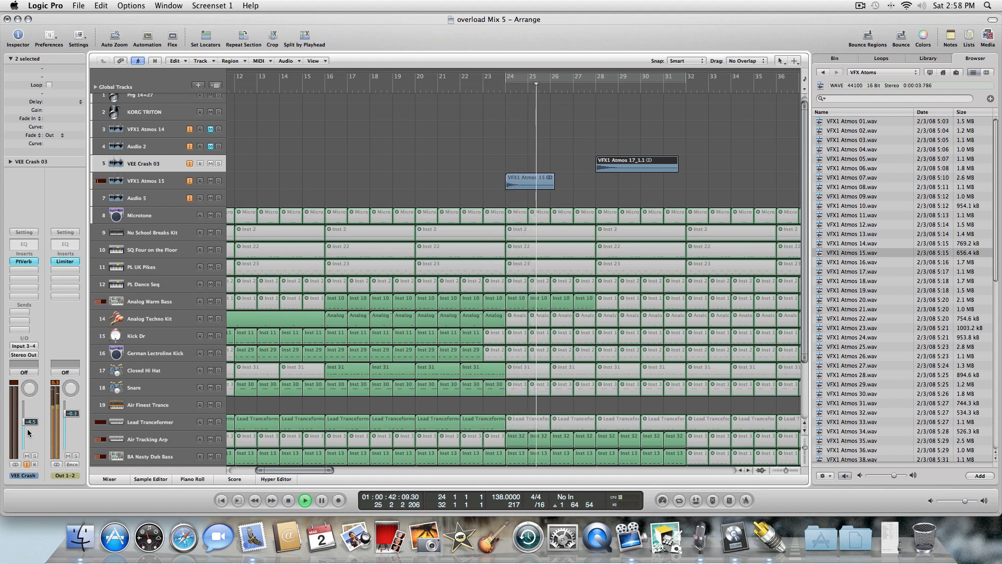
Return to the start, select the second EVP88 Electric Piano track and save the project.
left_click(634, 142)
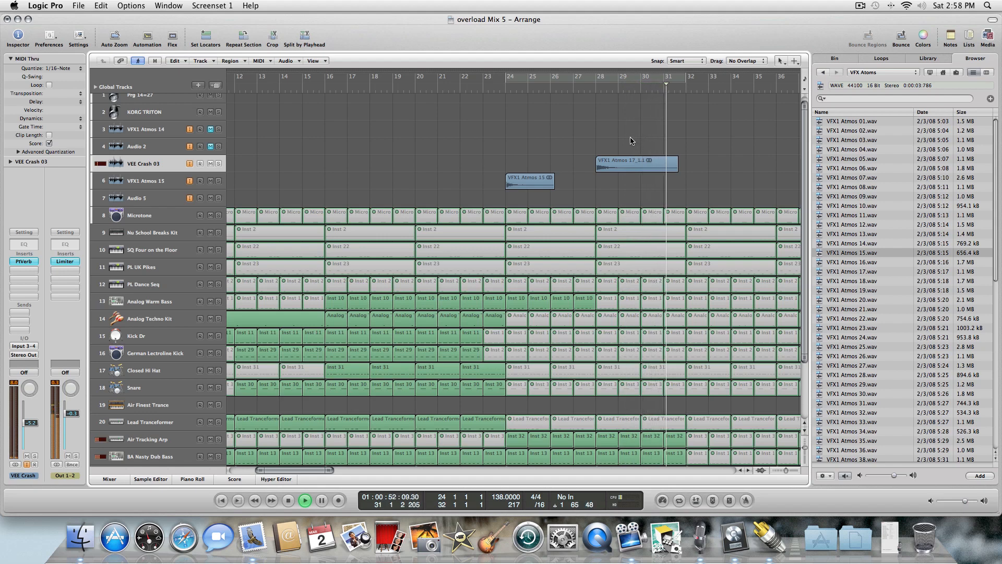
scroll(805, 228, "down", 5)
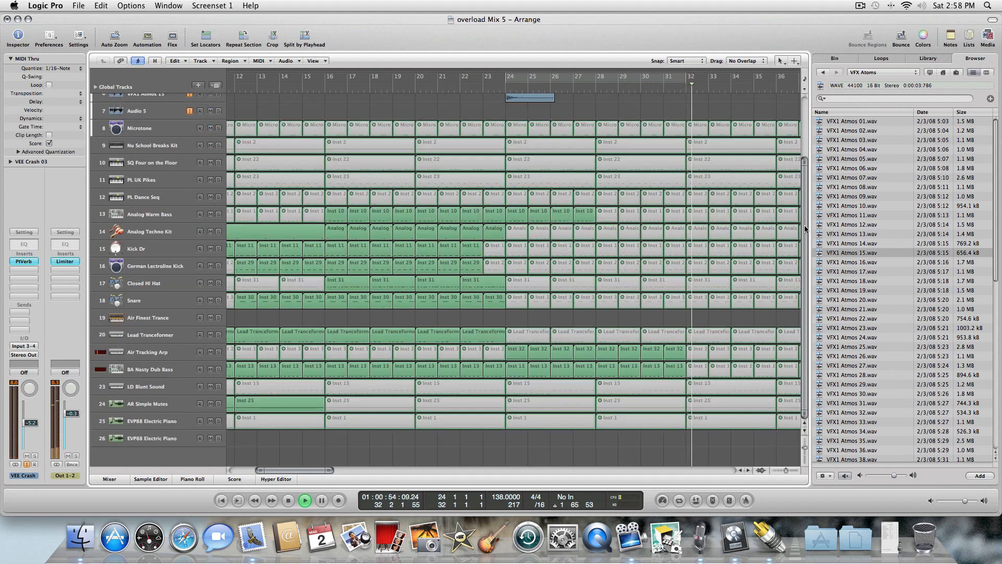
key("space")
key("Return")
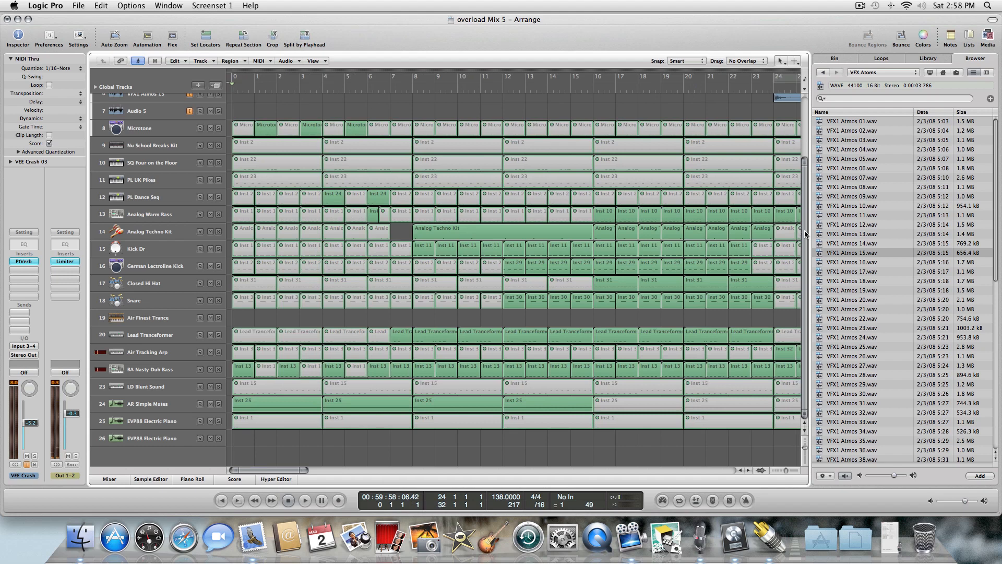
left_click(177, 437)
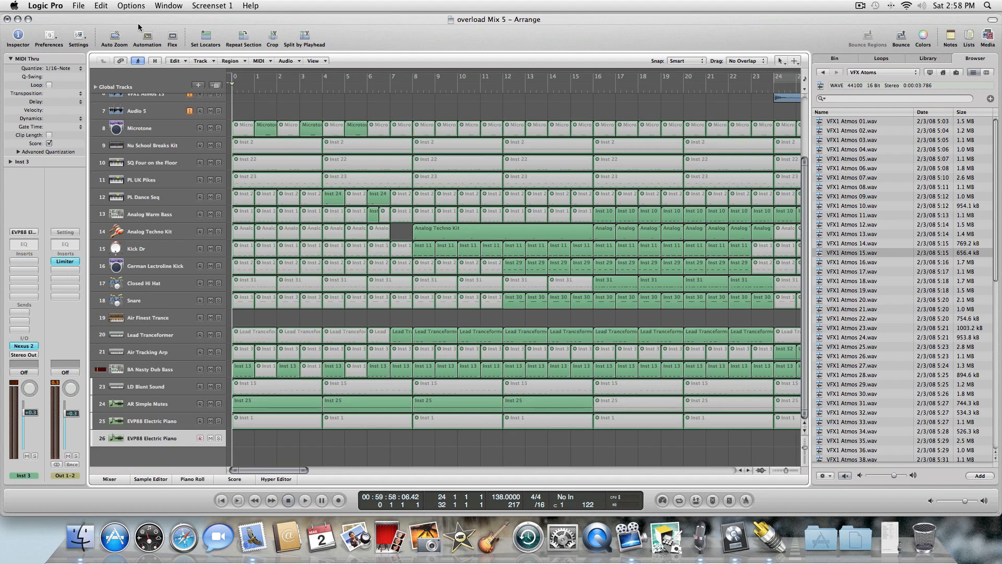
left_click(79, 6)
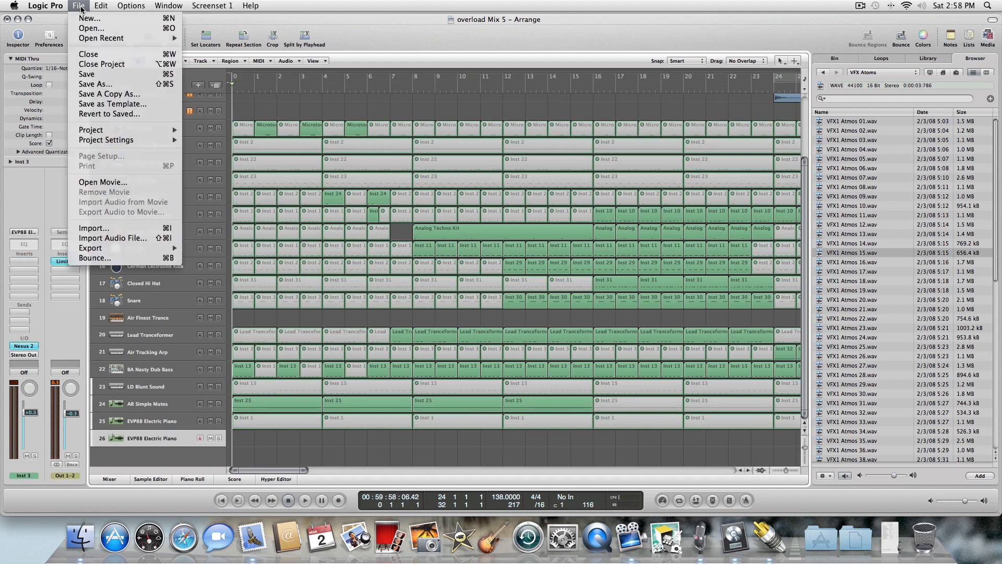
left_click(97, 74)
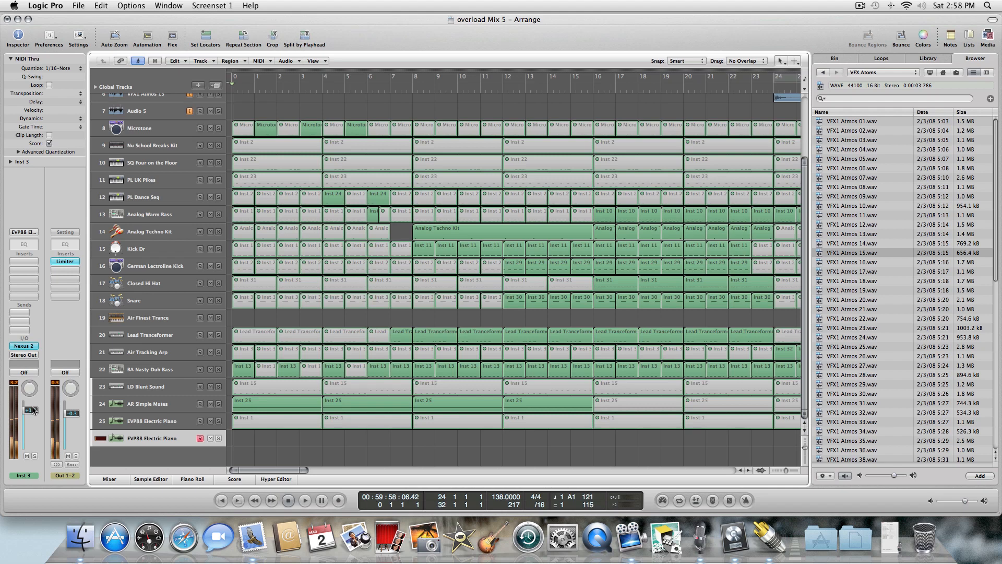
Play back from the start and adjust the Inst 3 channel's volume fader.
key("space")
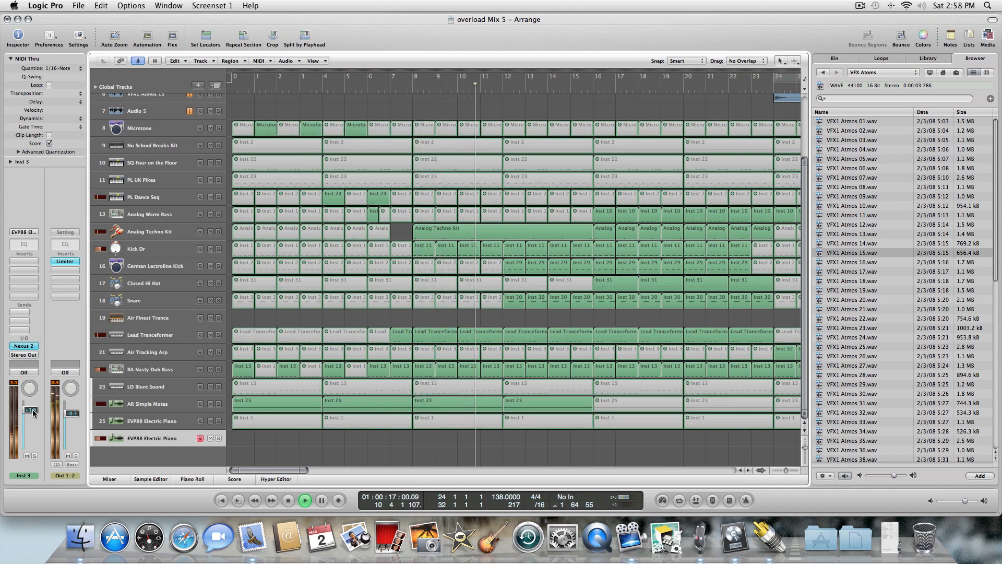
left_click(288, 500)
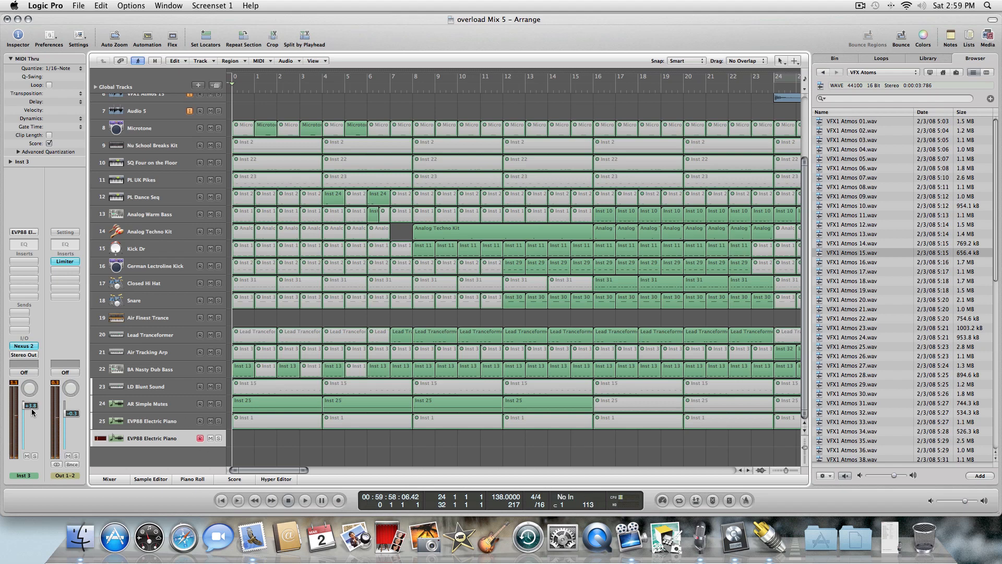
left_click_drag(31, 408, 31, 411)
Record a first MIDI take on the EVP88 Electric Piano track, stop, and deselect the region.
left_click(338, 501)
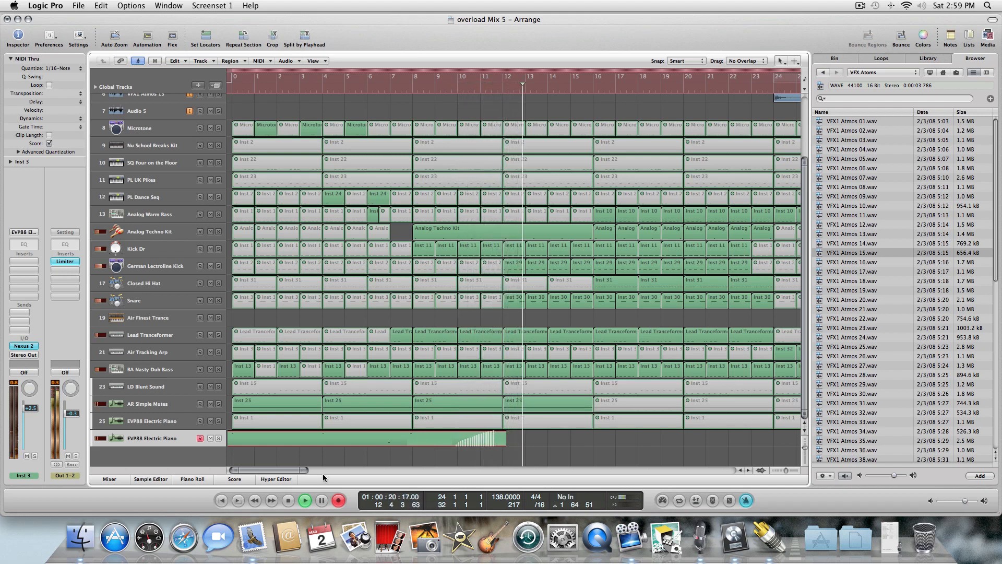
left_click(288, 500)
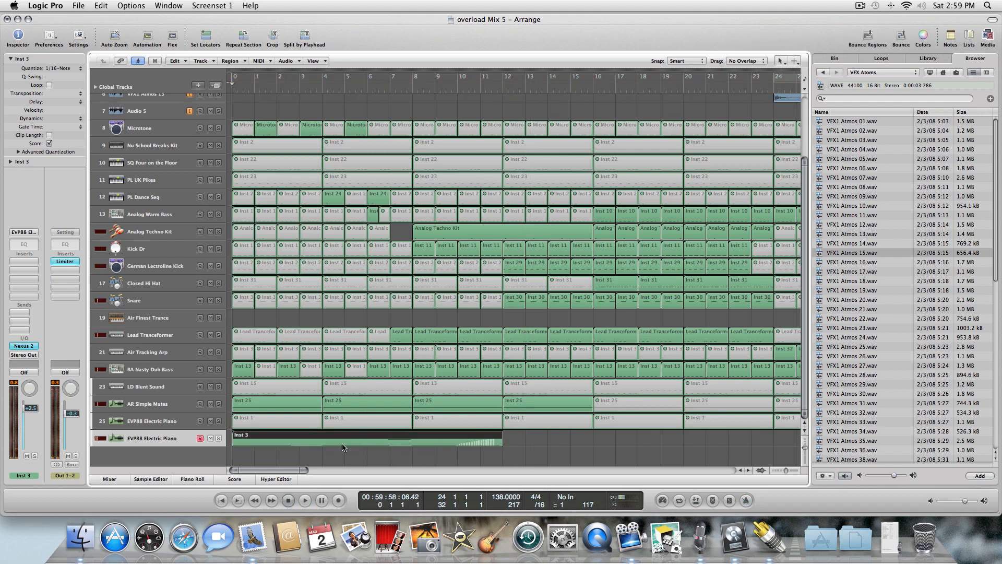
key("Escape")
left_click(343, 463)
left_click(342, 453)
left_click(343, 439)
key("Escape")
key("Escape")
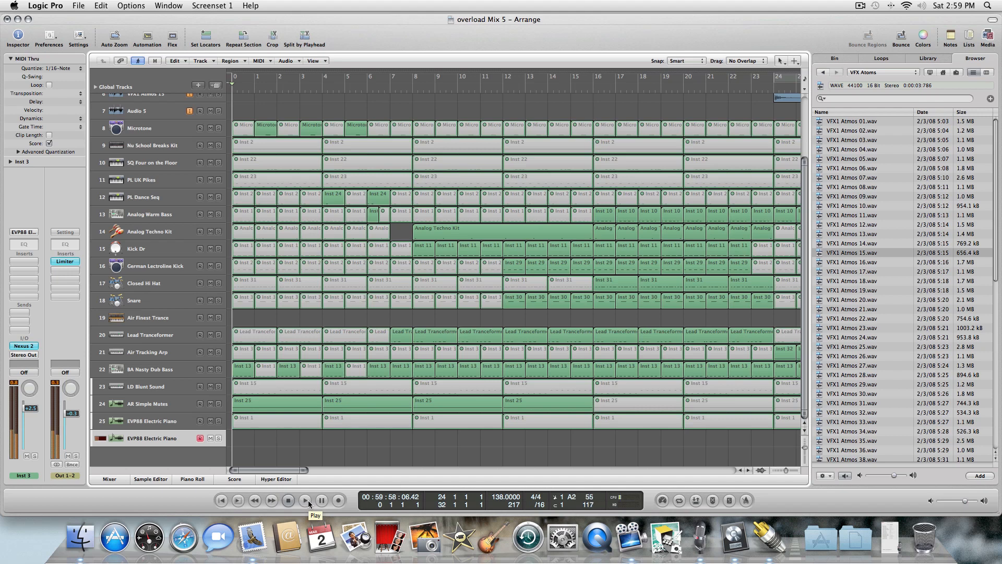
Record a longer MIDI take on the EVP88 Electric Piano track, then lower its channel fader.
left_click(338, 500)
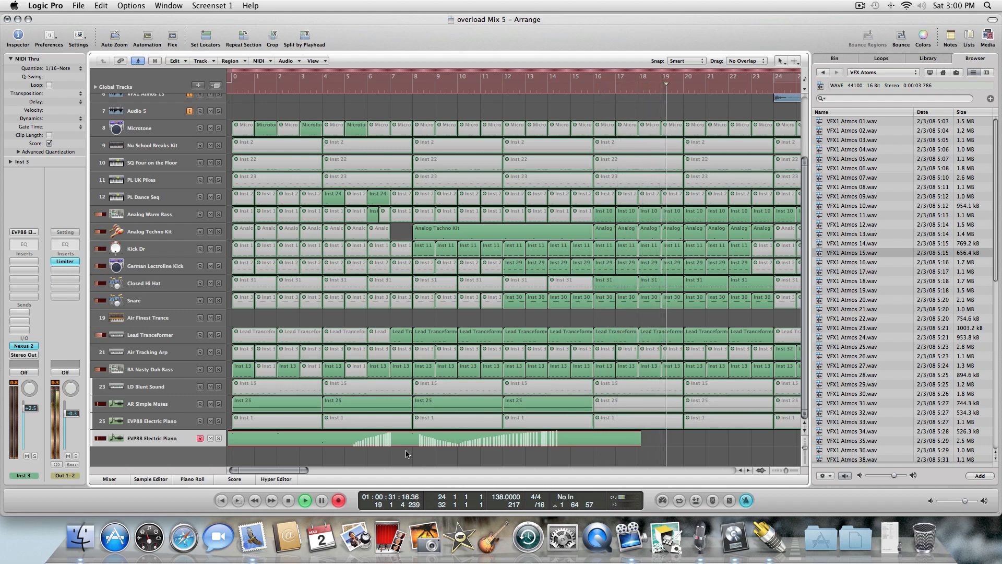
key("space")
key("space")
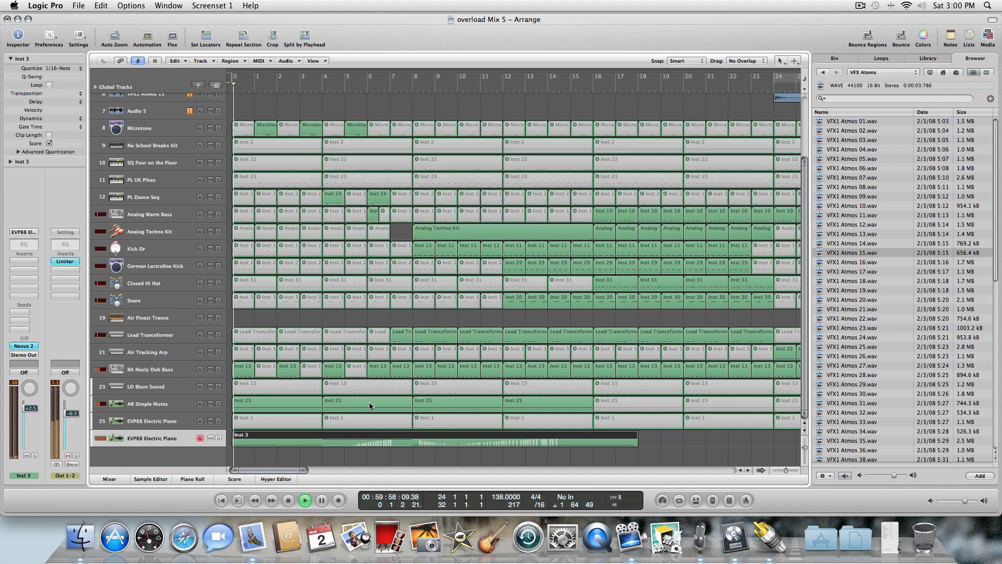
left_click_drag(35, 406, 35, 411)
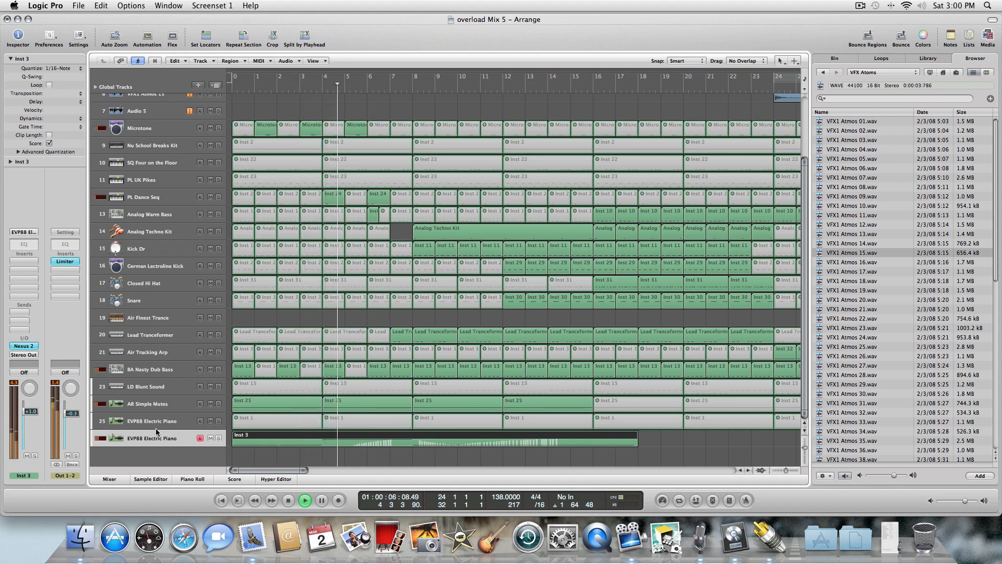
left_click_drag(36, 413, 36, 418)
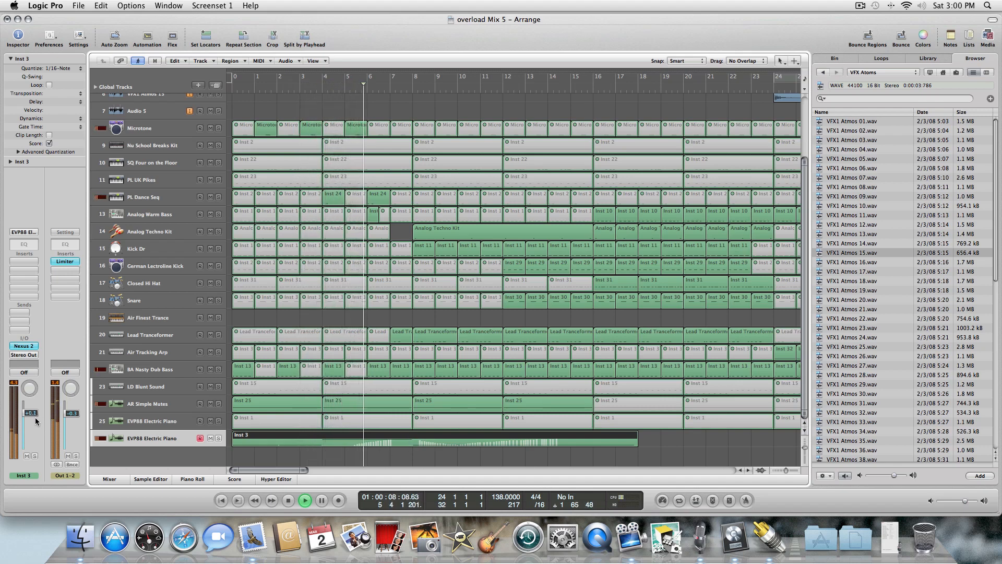
key("Return")
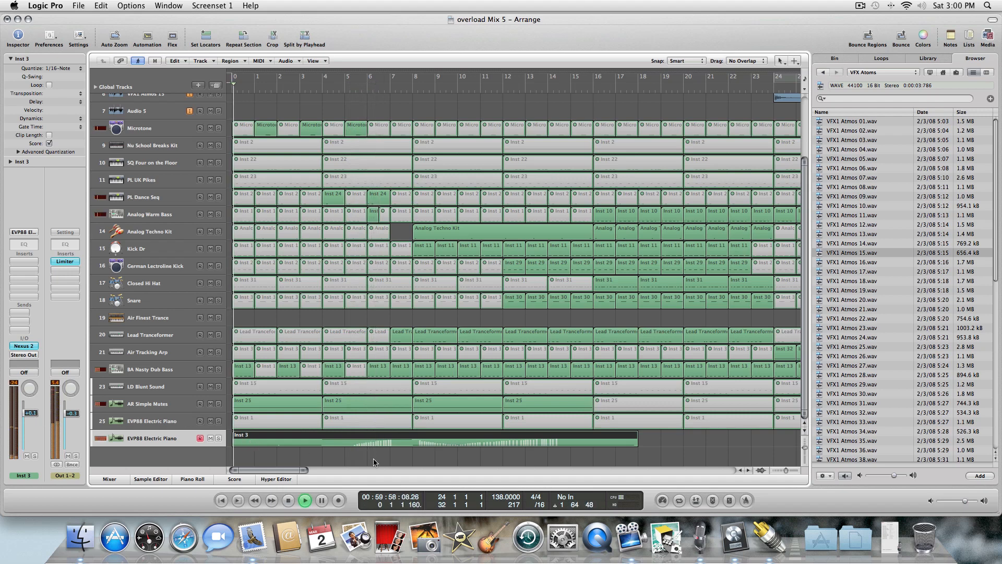
Open the recorded region in the Hyper Editor and draw modulation lines rising to 127 around bar 14.
double_click(374, 440)
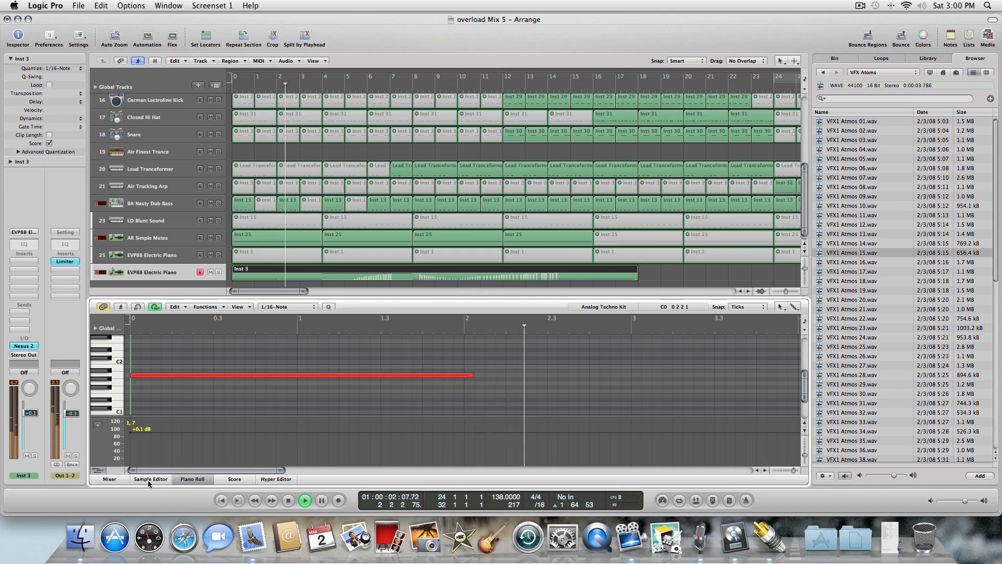
left_click(264, 478)
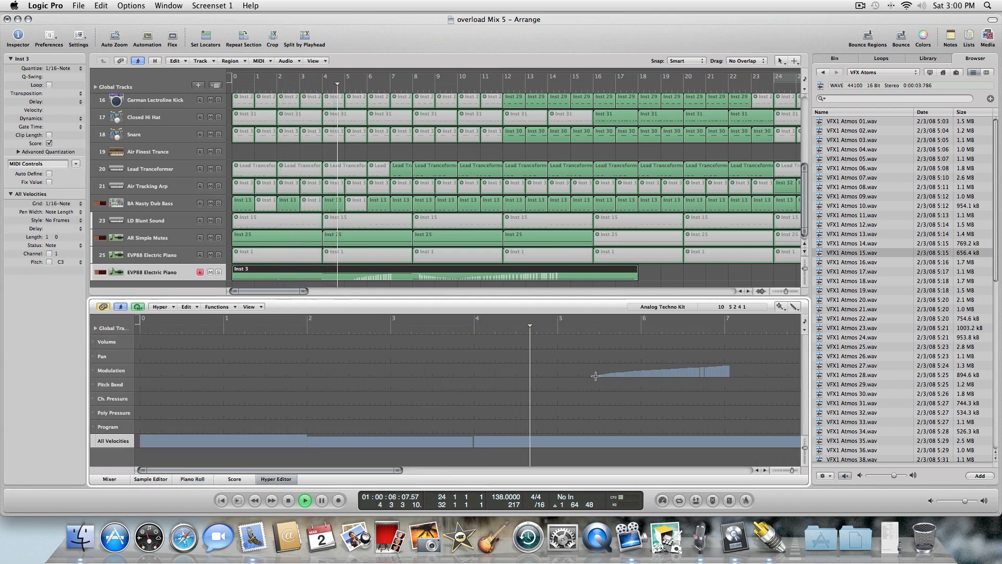
left_click_drag(595, 374, 729, 365)
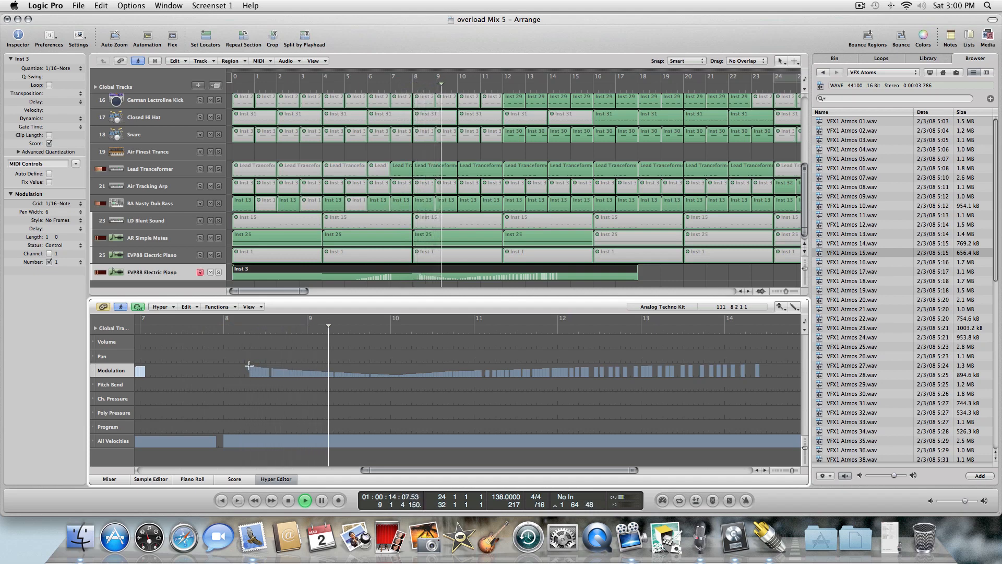
left_click(251, 368)
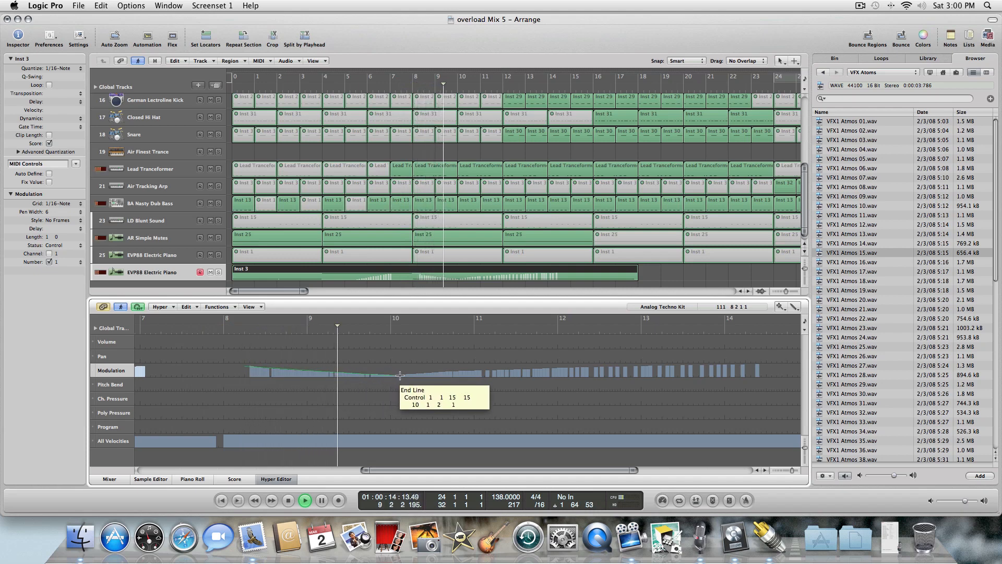
left_click(399, 373)
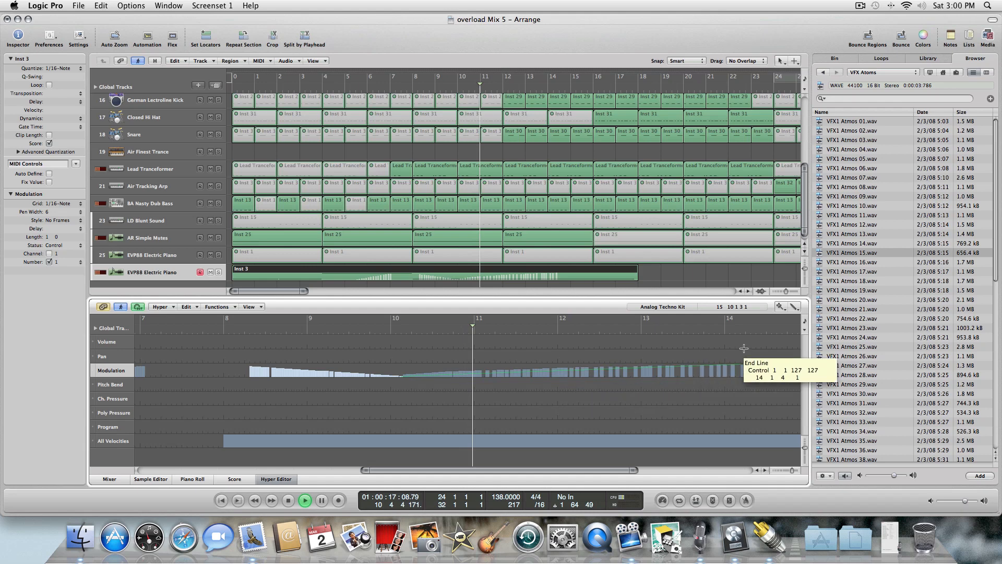
left_click(759, 366)
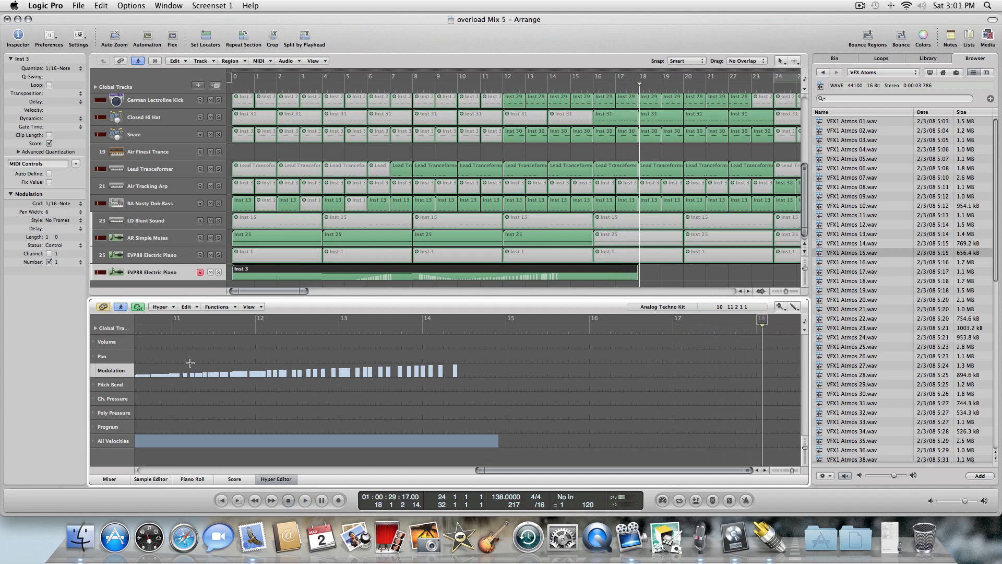
Draw a descending line in the Volume lane ending at value 30 near bar 14.
left_click(120, 345)
left_click(255, 336)
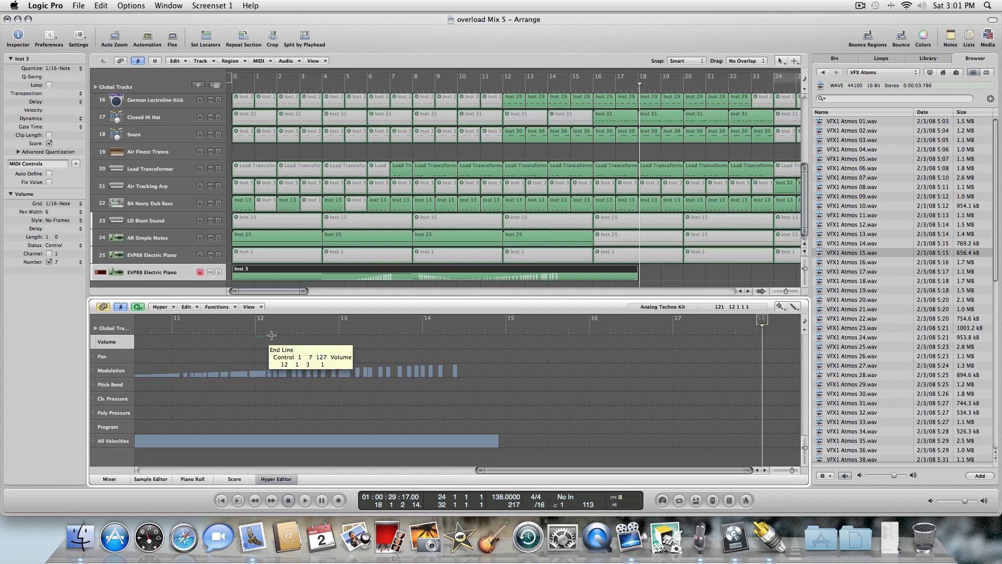
left_click(501, 346)
key("Return")
key("space")
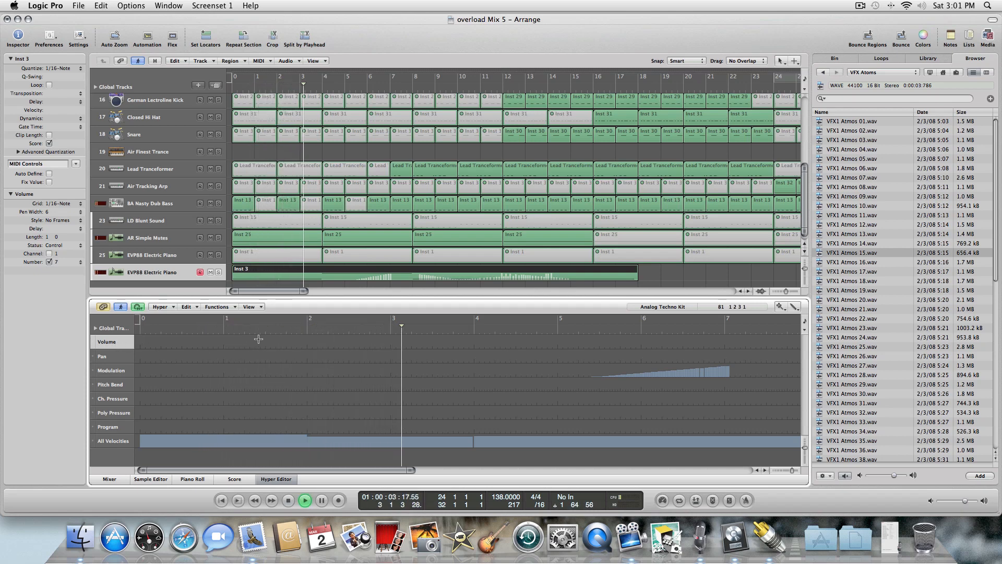
Reshape the volume fade from bar 12 to 15, add pan data, and close the Hyper Editor.
left_click_drag(373, 469, 631, 470)
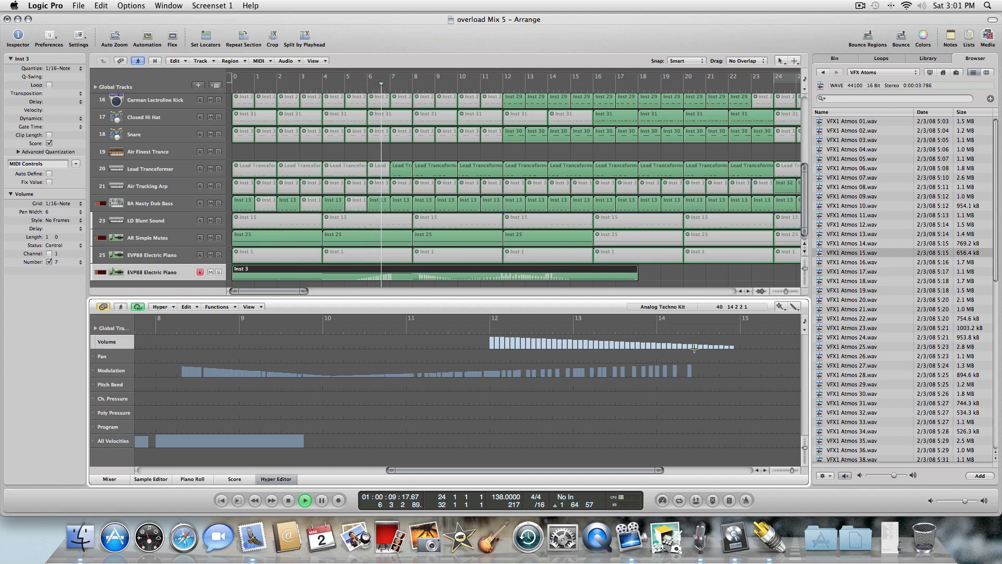
left_click_drag(691, 349, 493, 338)
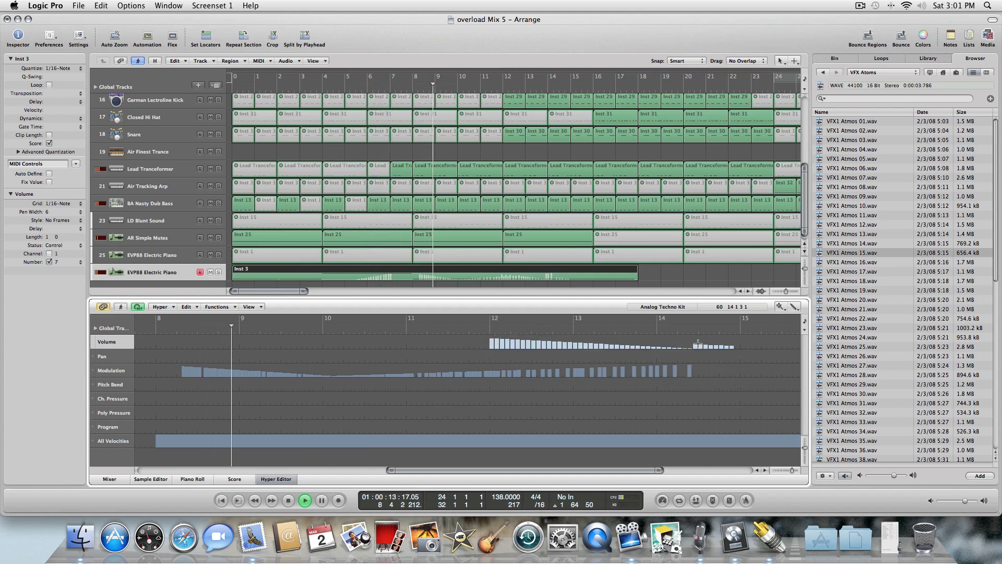
mouse_move(771, 359)
left_mouse_down()
mouse_move(683, 355)
mouse_move(497, 378)
mouse_move(271, 476)
mouse_move(283, 478)
left_mouse_up()
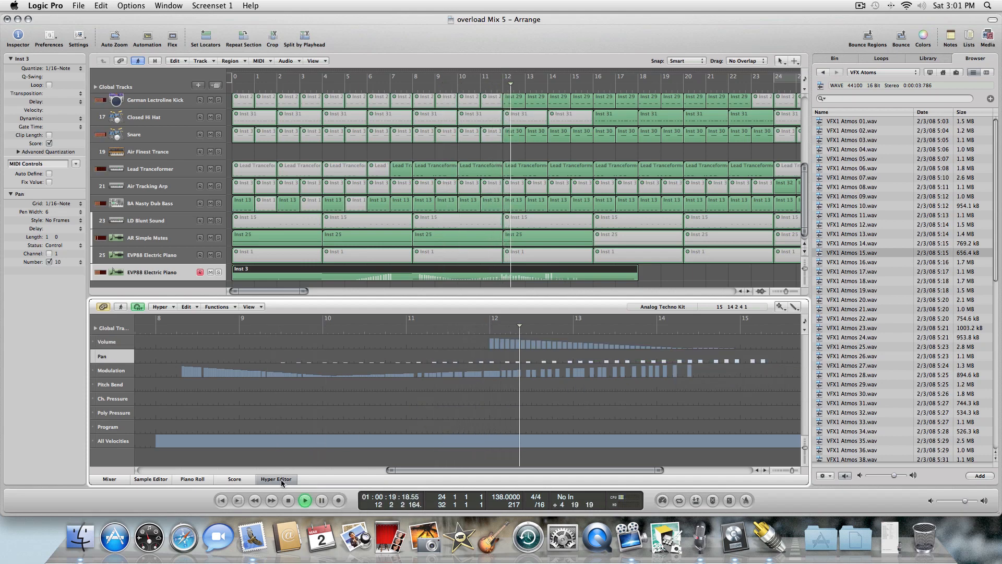
left_click(281, 479)
key("Return")
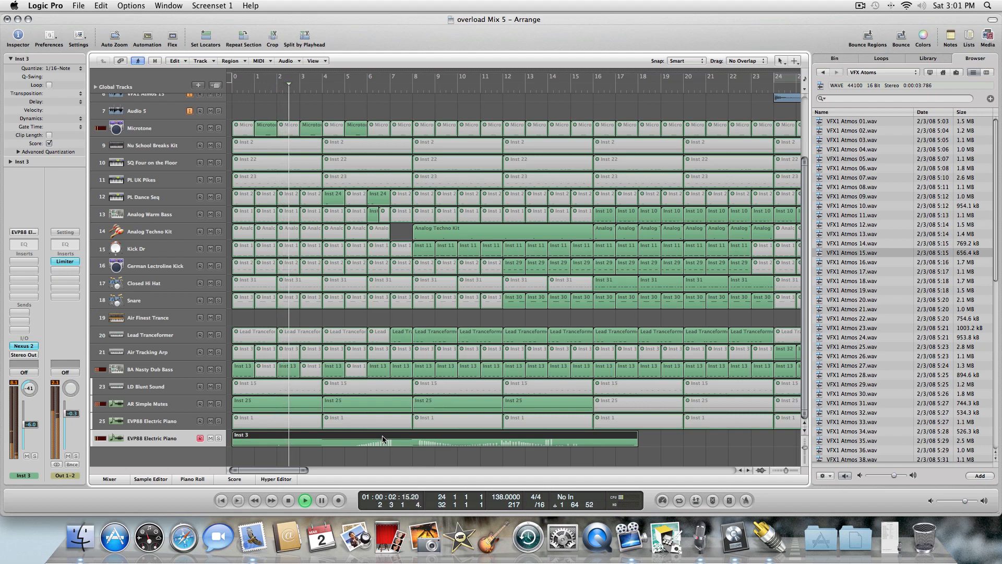
View the region's volume fade in the Piano Roll, then switch back to the Hyper Editor.
key("p")
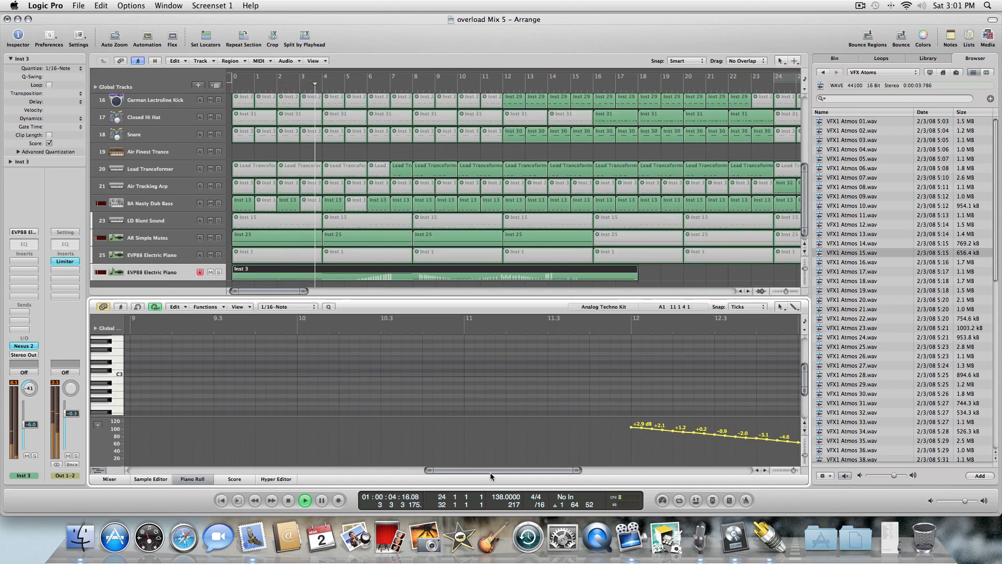
left_click_drag(490, 472, 520, 462)
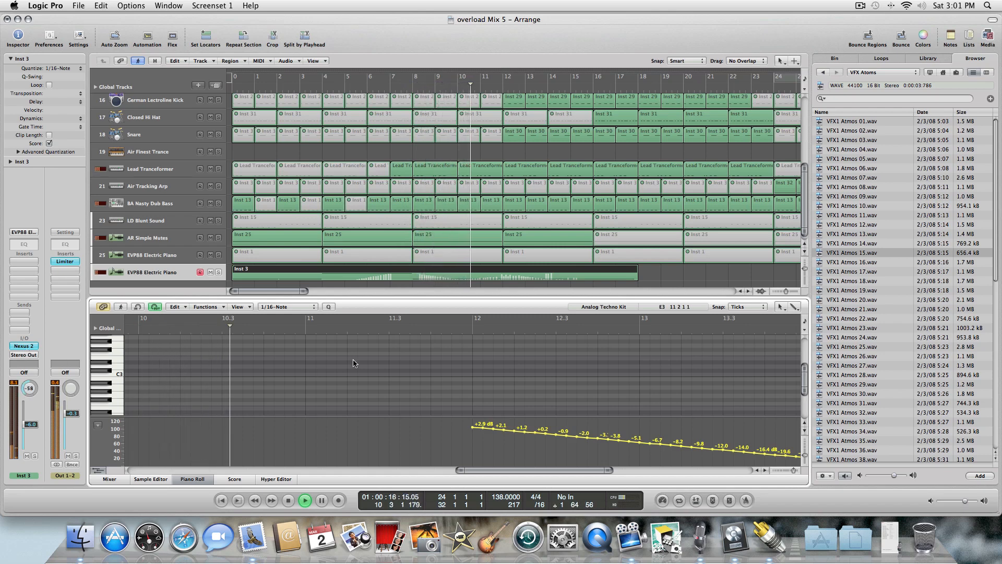
left_click(275, 478)
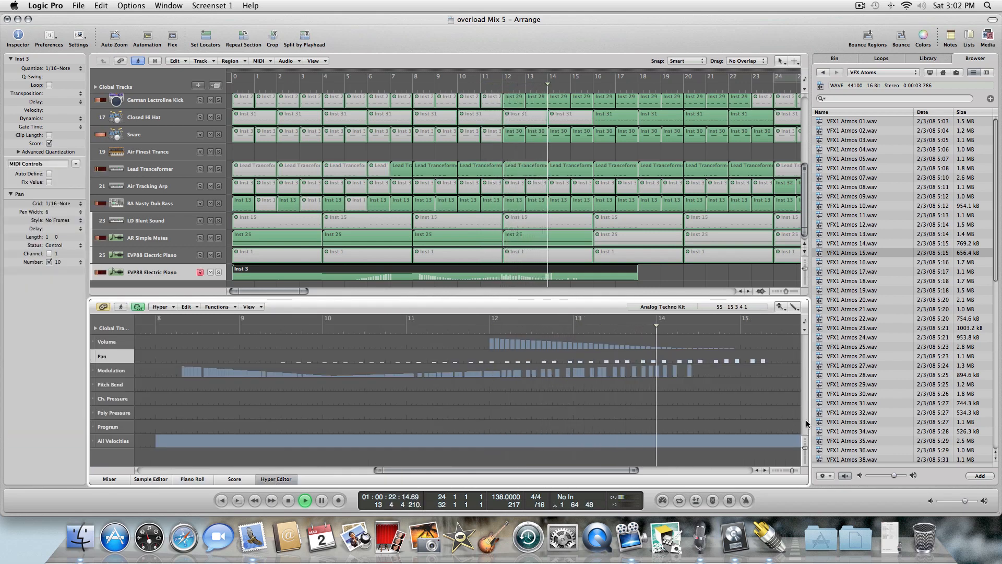
Play the region back from the start while reviewing the modulation ramp in the Hyper Editor.
key("space")
key("Return")
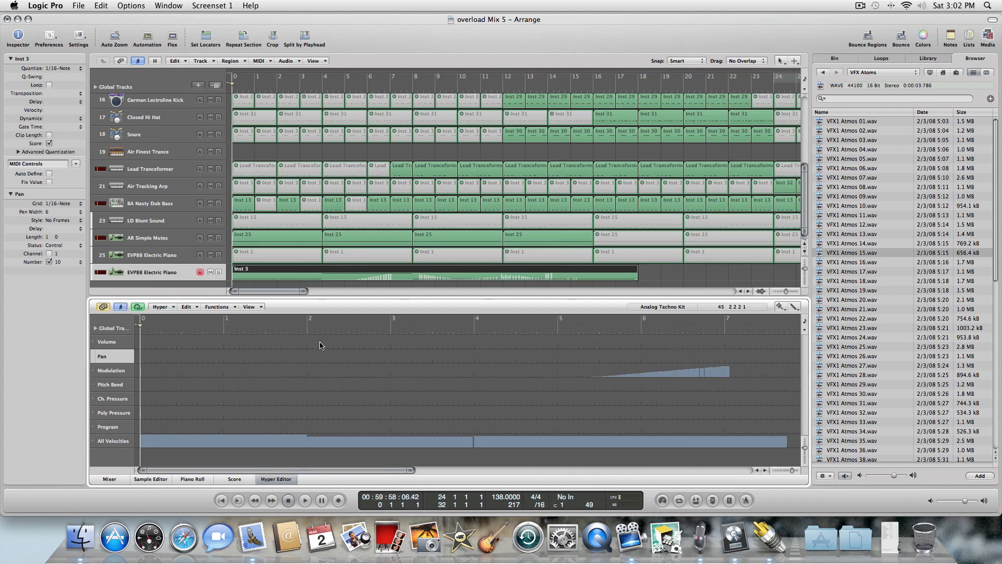
left_click_drag(729, 376, 640, 371)
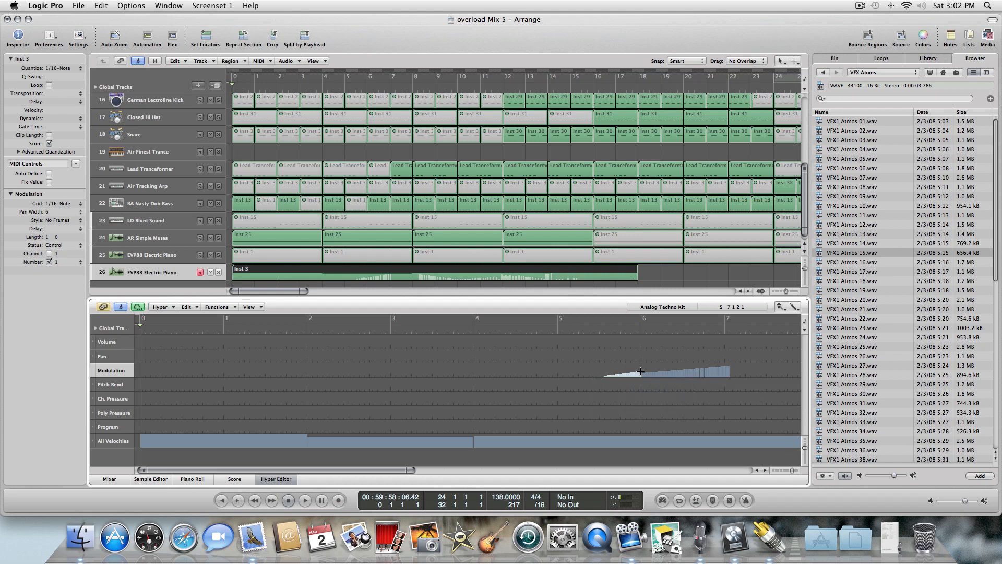
key("Escape")
key("Escape")
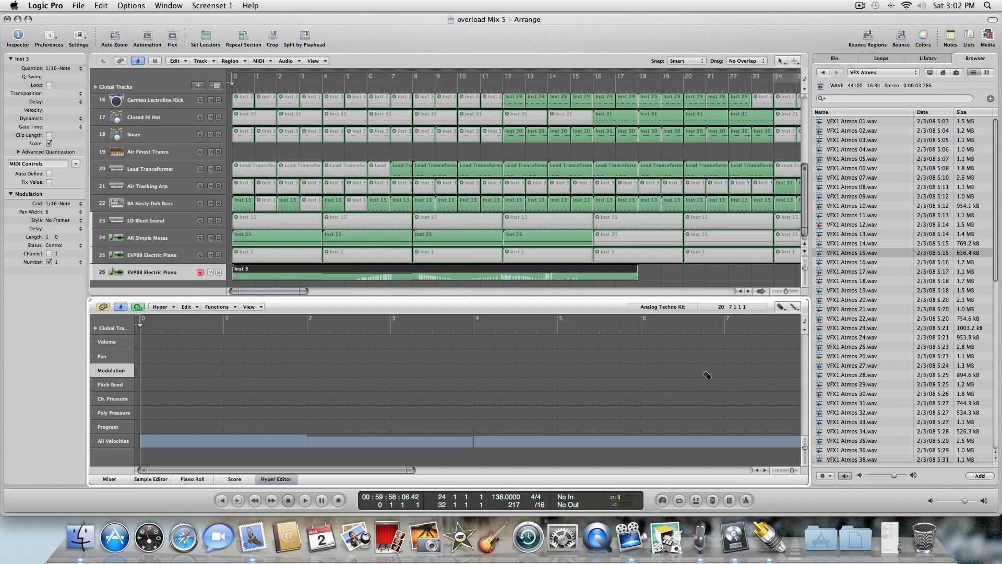
key("space")
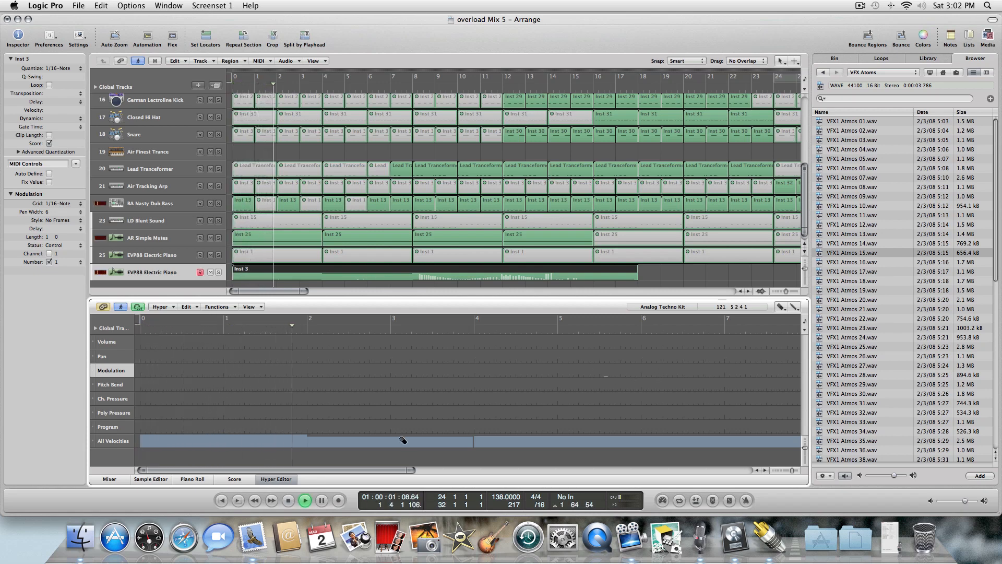
left_click_drag(361, 471, 464, 470)
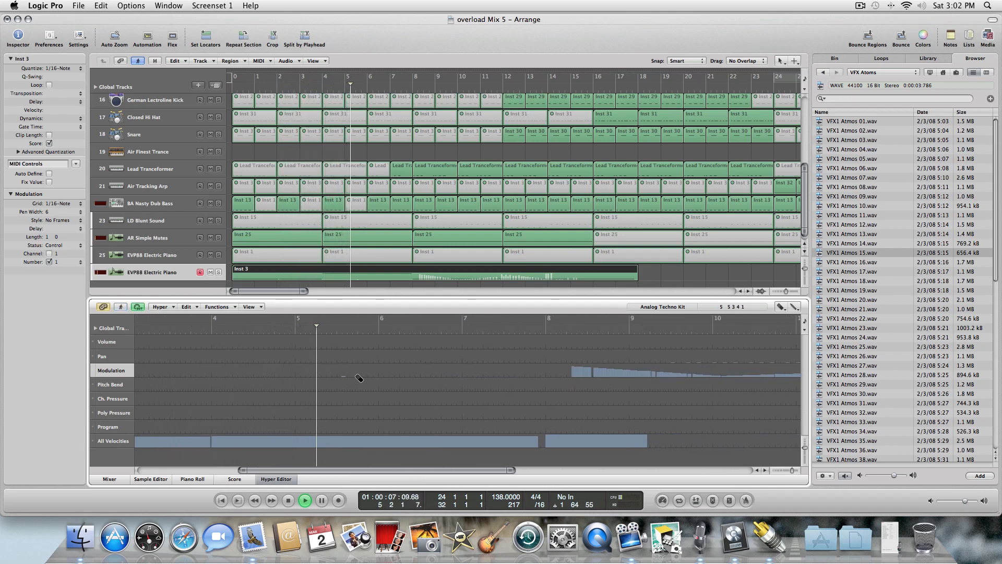
key("Return")
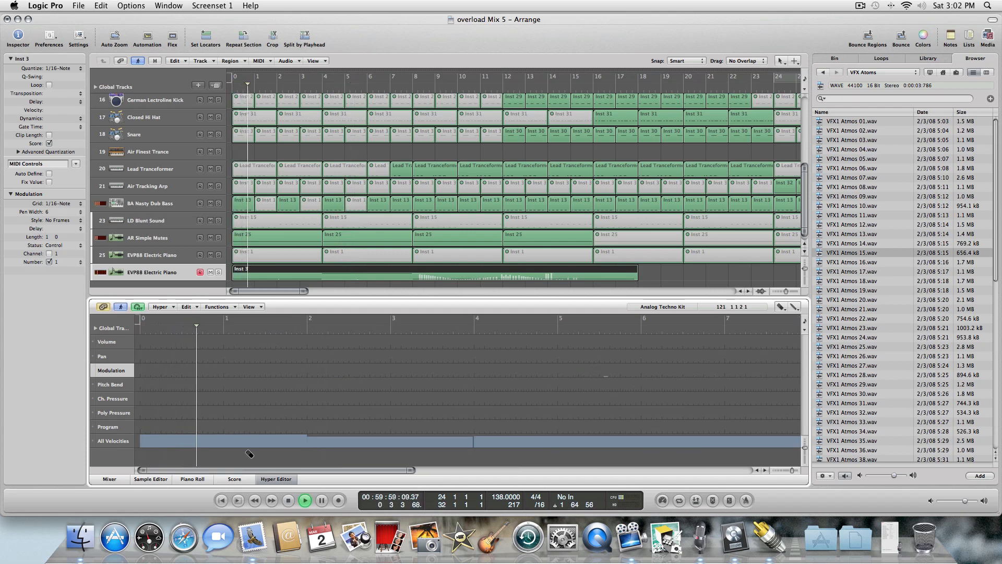
Close the Hyper Editor and play the arrangement from the start.
left_click(280, 480)
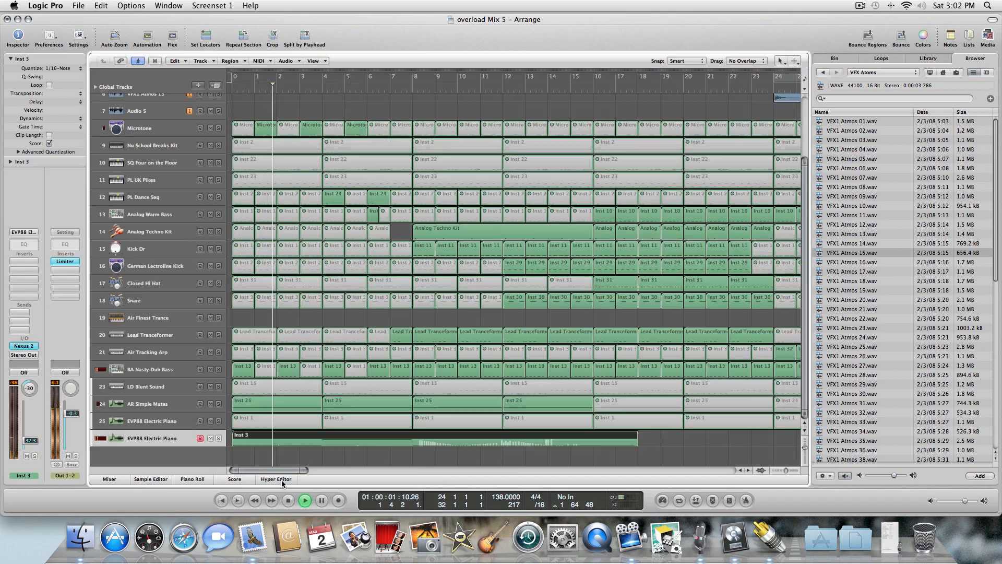
key("Return")
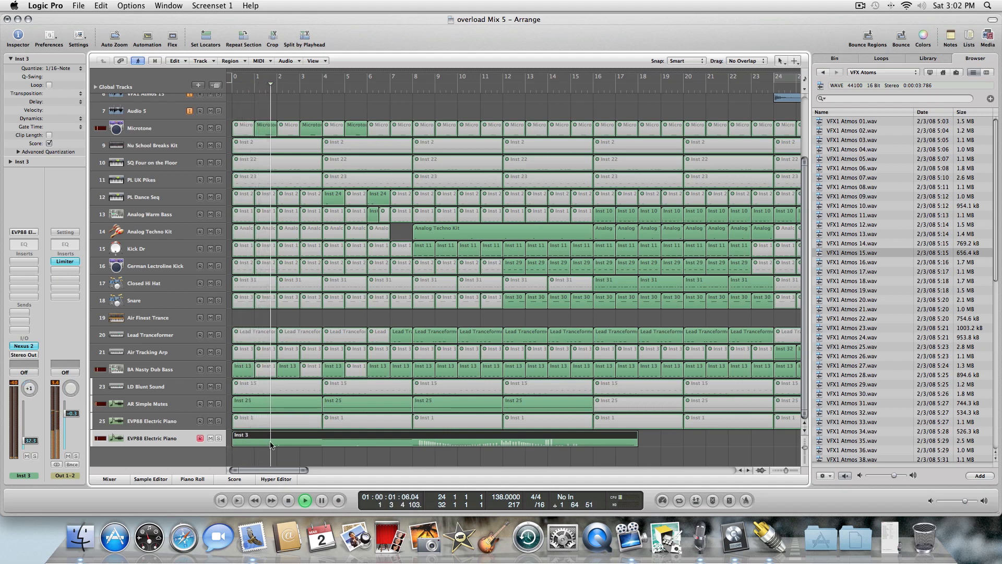
key("space")
key("Return")
Undo the last four Hyper Editor edits.
key("Escape")
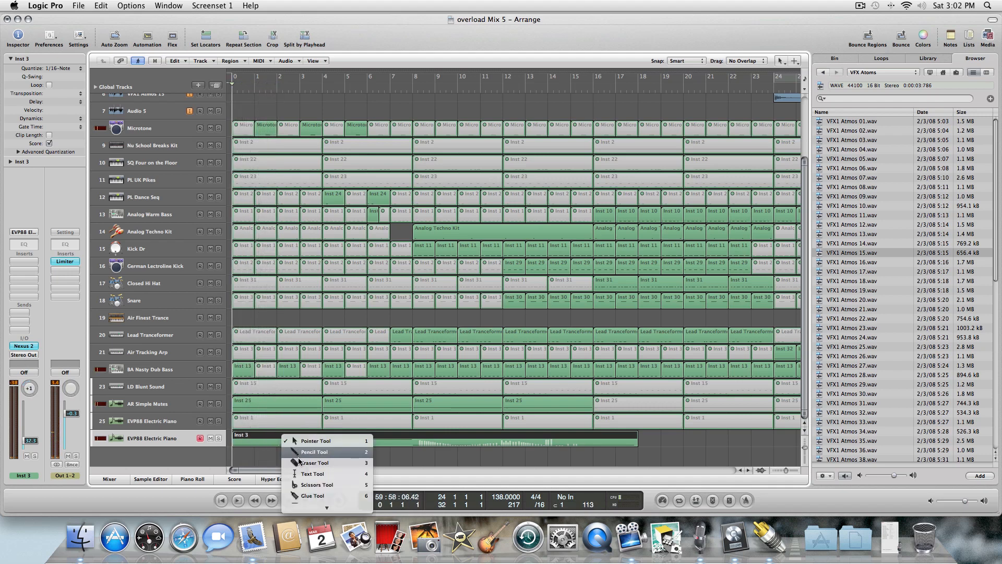
left_click(308, 451)
left_click(77, 6)
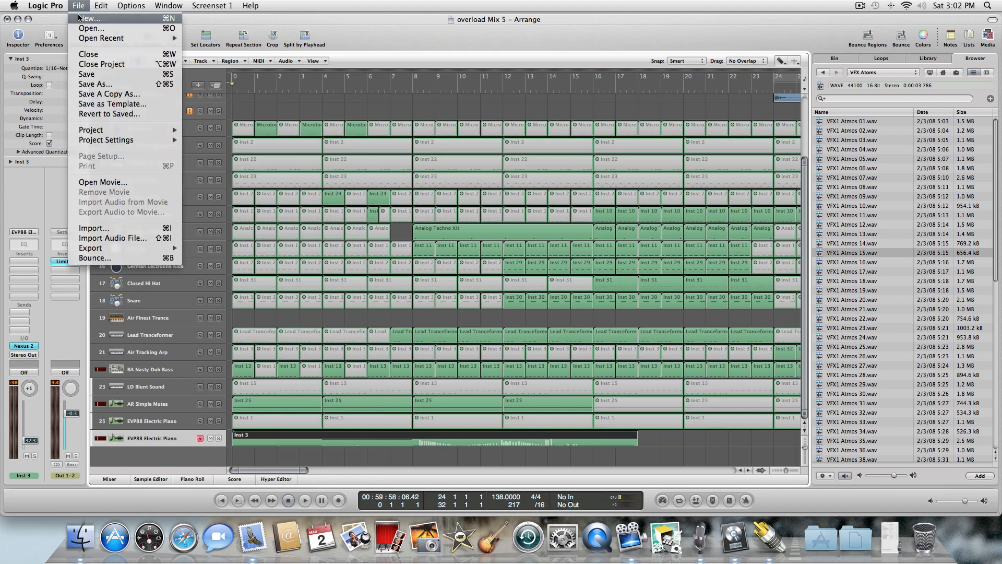
left_click(44, 24)
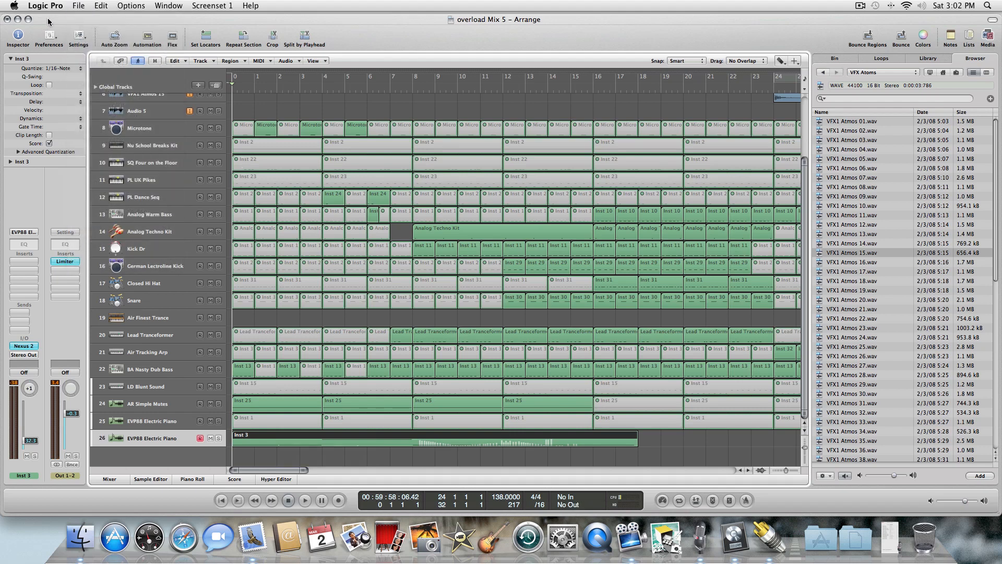
left_click(104, 5)
left_click(106, 18)
left_click(104, 6)
left_click(105, 17)
left_click(105, 7)
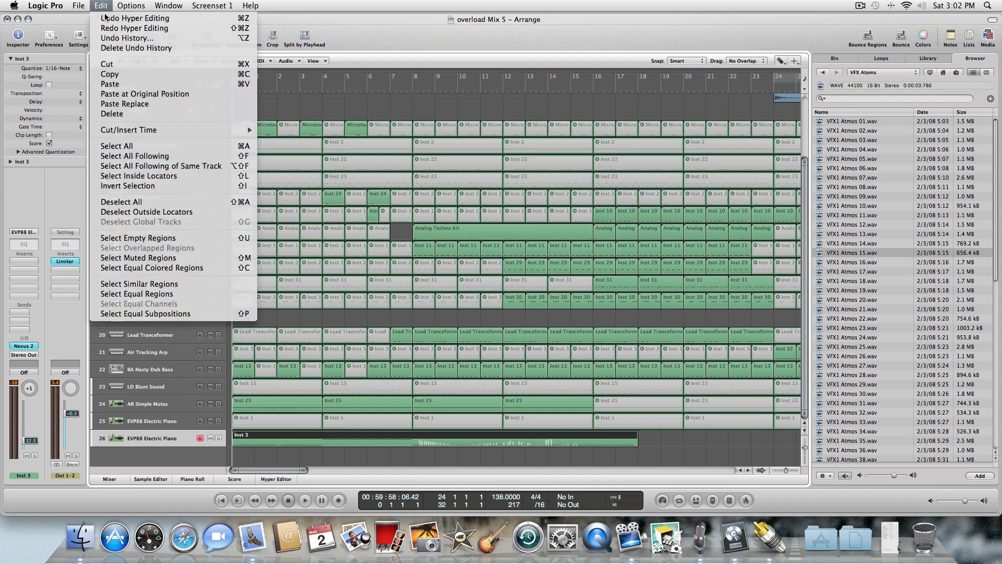
left_click(105, 19)
left_click(105, 6)
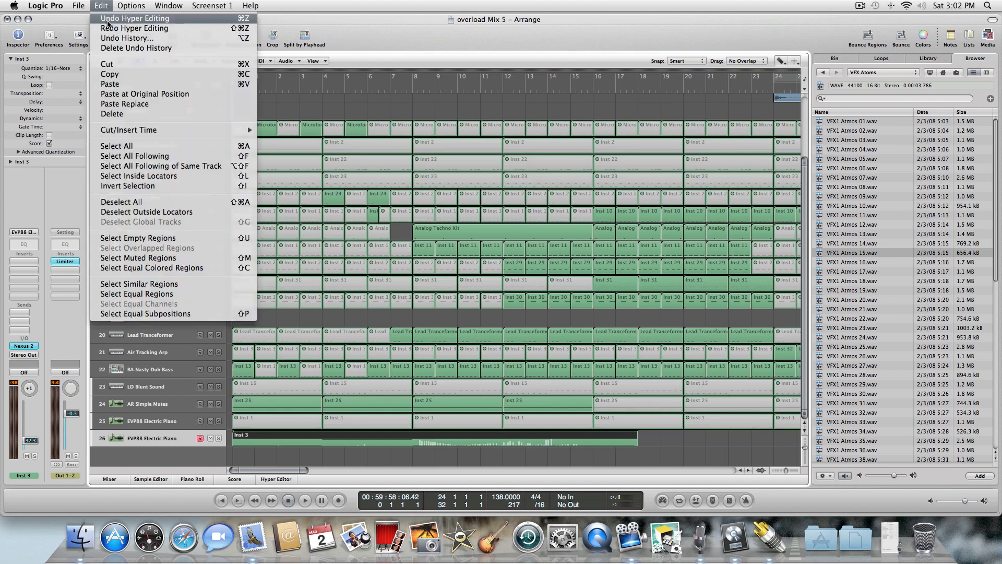
left_click(108, 21)
Raise the electric piano channel's volume fader to about -0.7 dB during playback.
key("space")
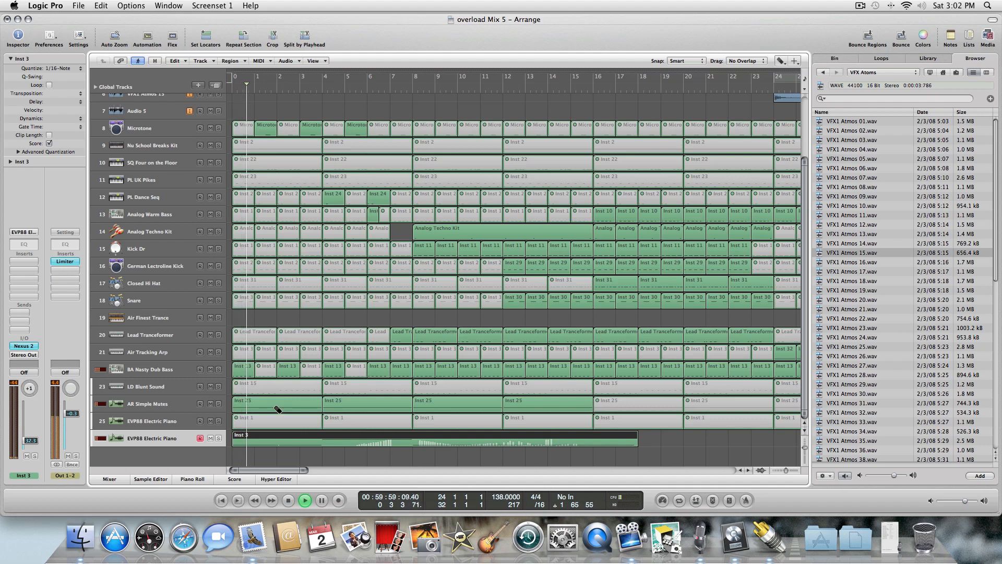
left_click(345, 458)
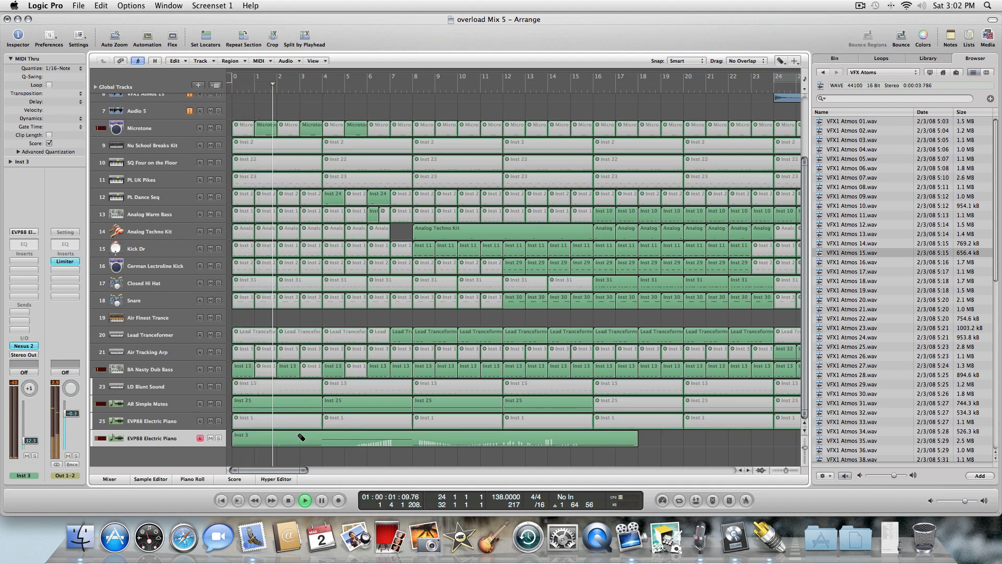
left_click(219, 438)
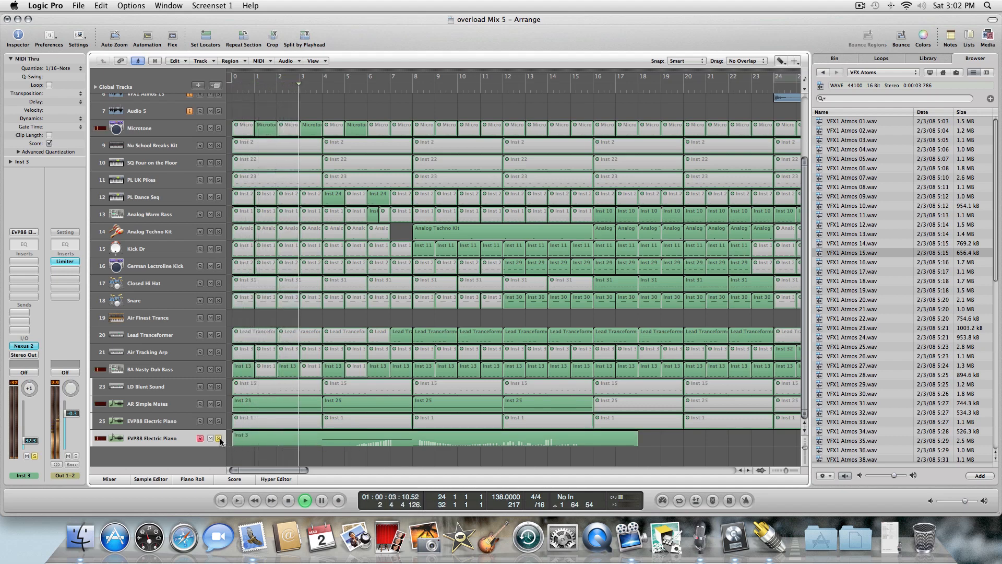
key("Return")
key("space")
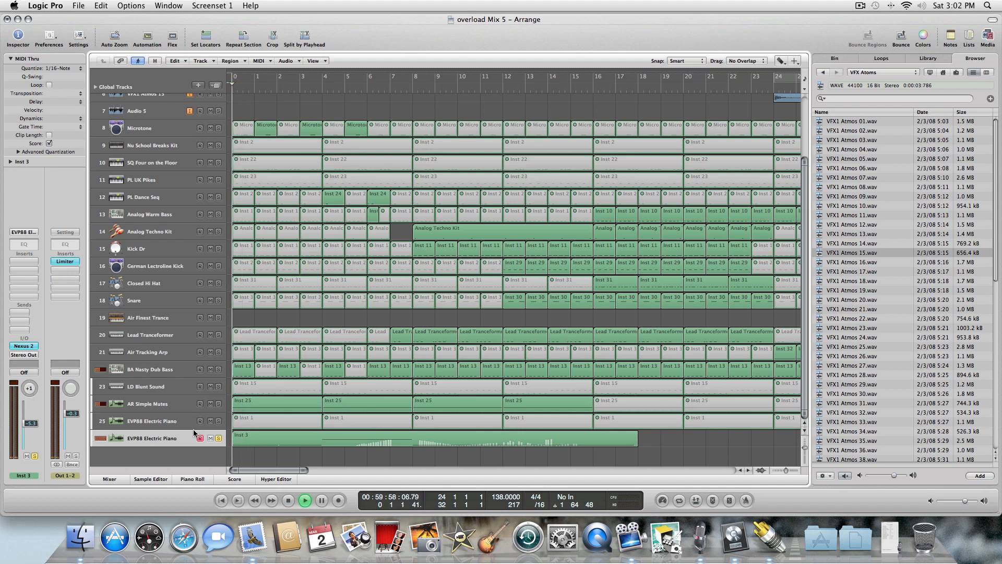
mouse_move(44, 423)
left_mouse_down()
mouse_move(45, 412)
mouse_move(31, 414)
left_mouse_up()
key("Return")
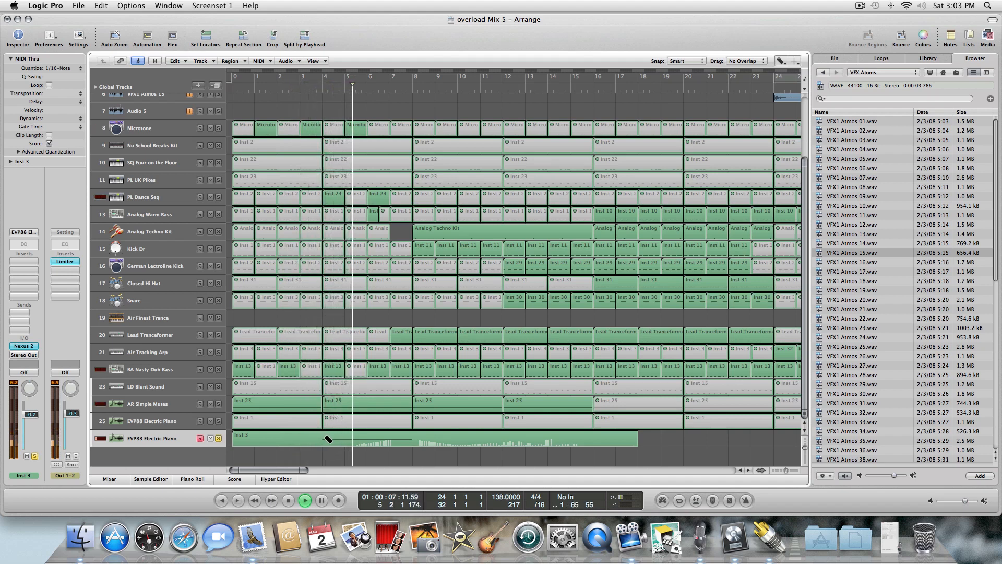
Reopen the recorded region in the Hyper Editor and review its modulation data.
double_click(370, 442)
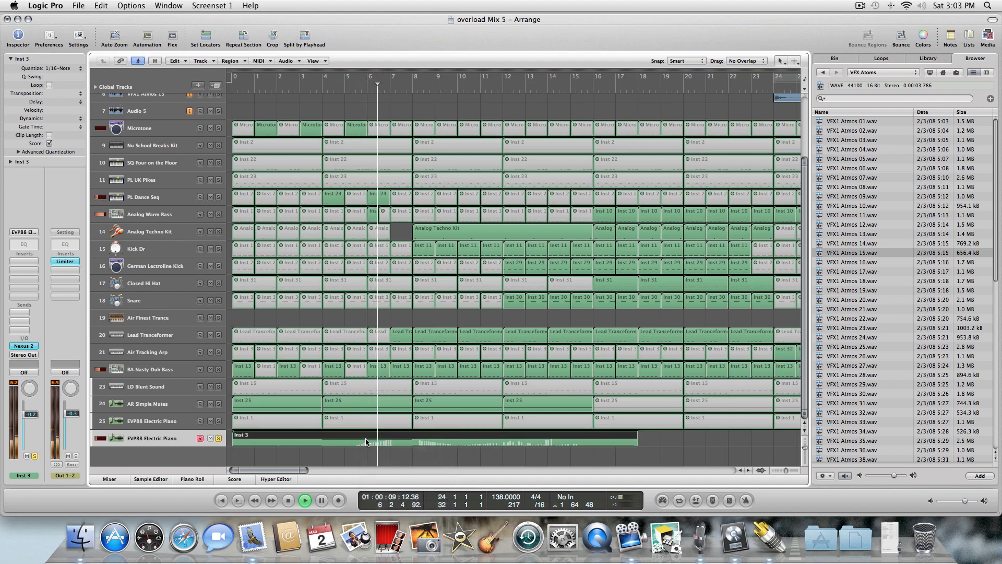
left_click(276, 479)
key("Return")
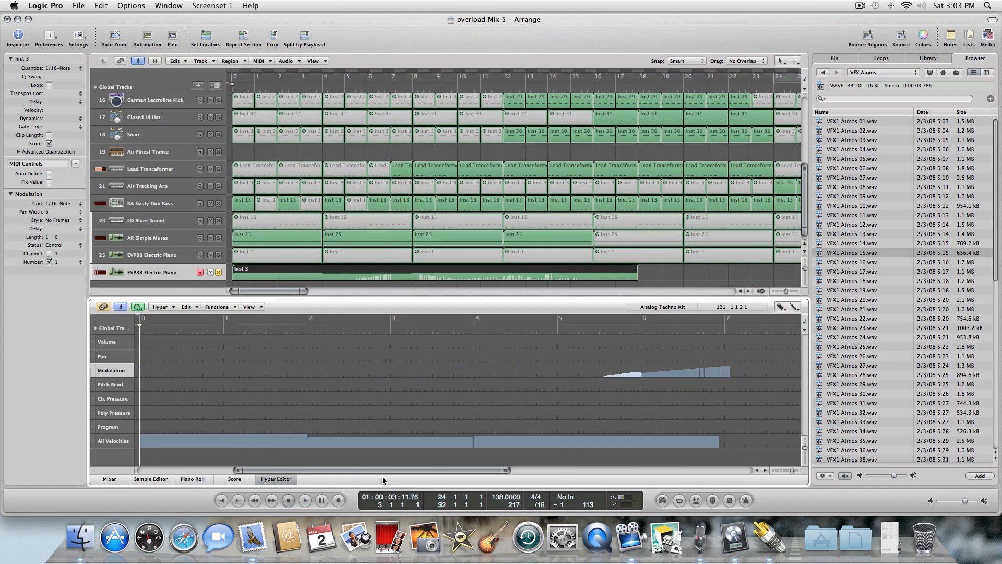
key("Escape")
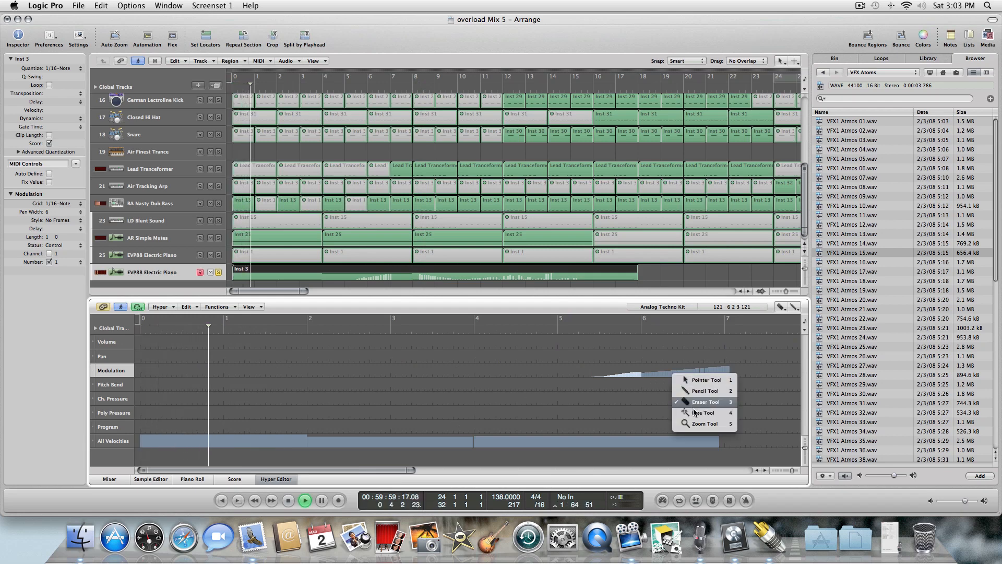
left_click(705, 423)
left_click_drag(726, 364, 596, 376)
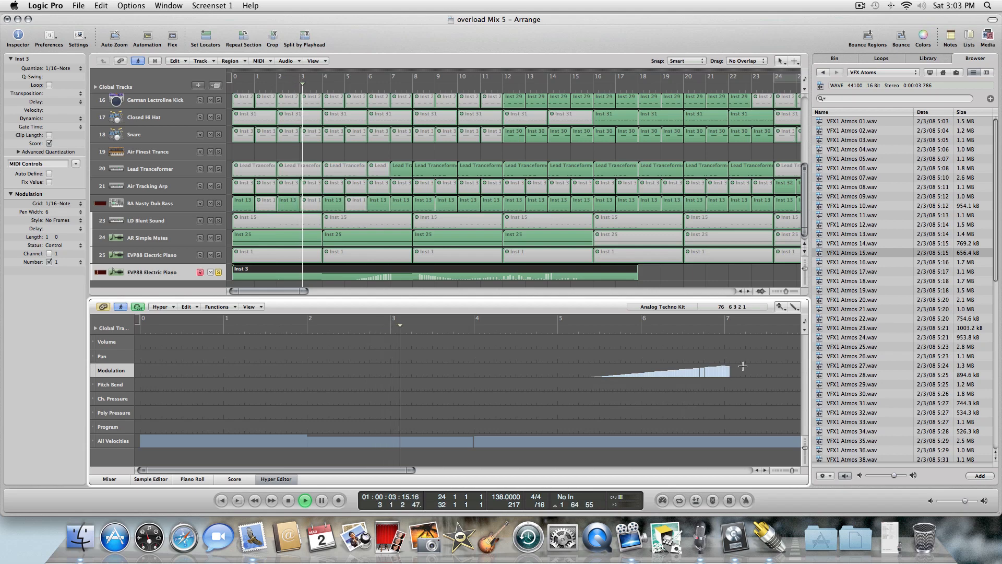
key("Escape")
left_click(735, 368)
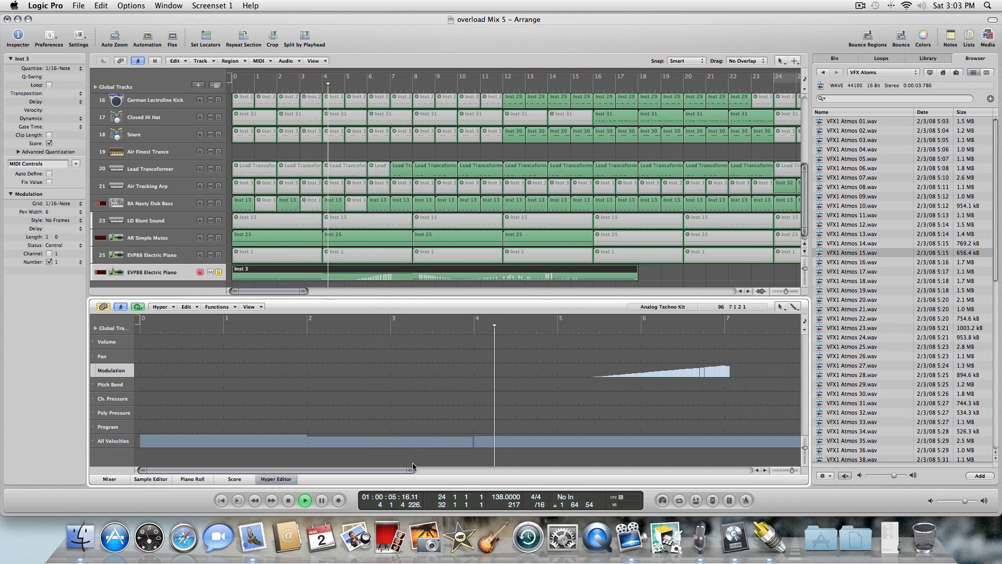
left_click_drag(383, 471, 530, 469)
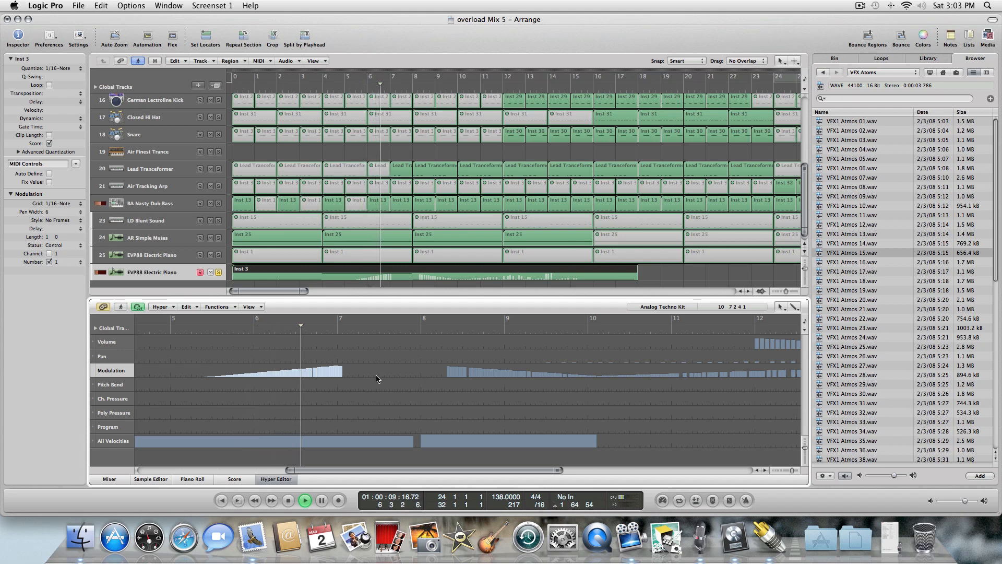
key("Return")
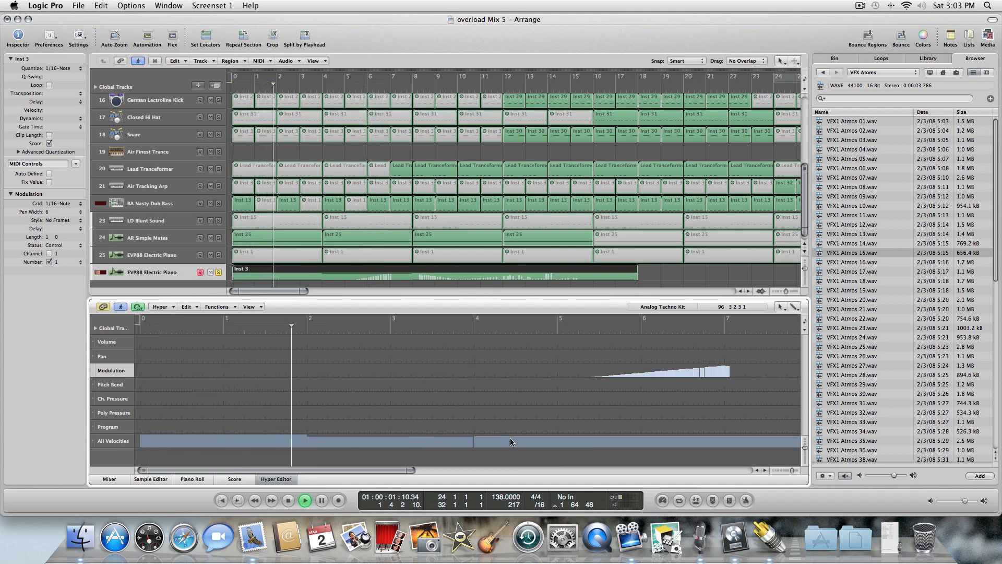
Draw a line across the note velocities from about bar 5 to bar 7 with the Line tool.
key("Escape")
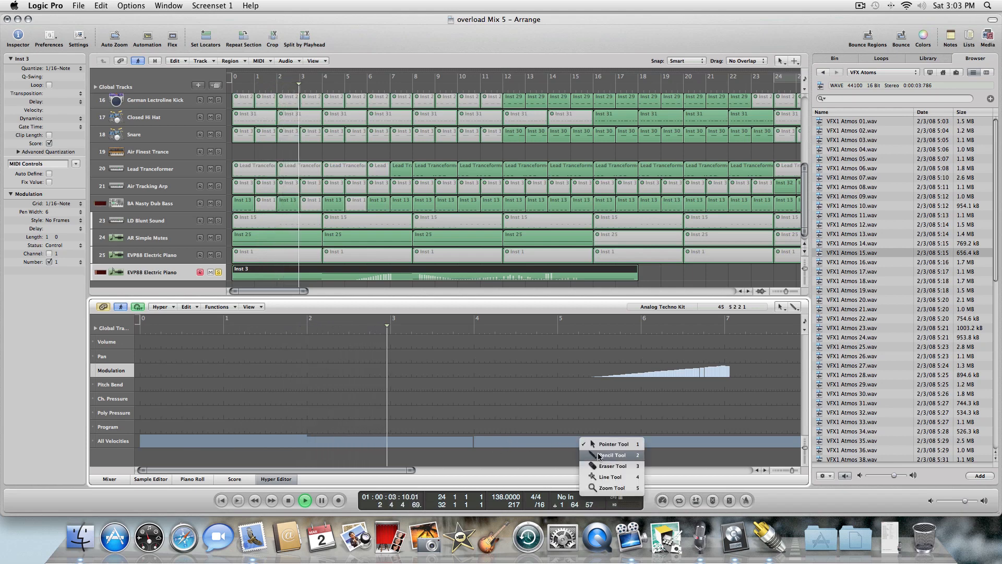
left_click(596, 476)
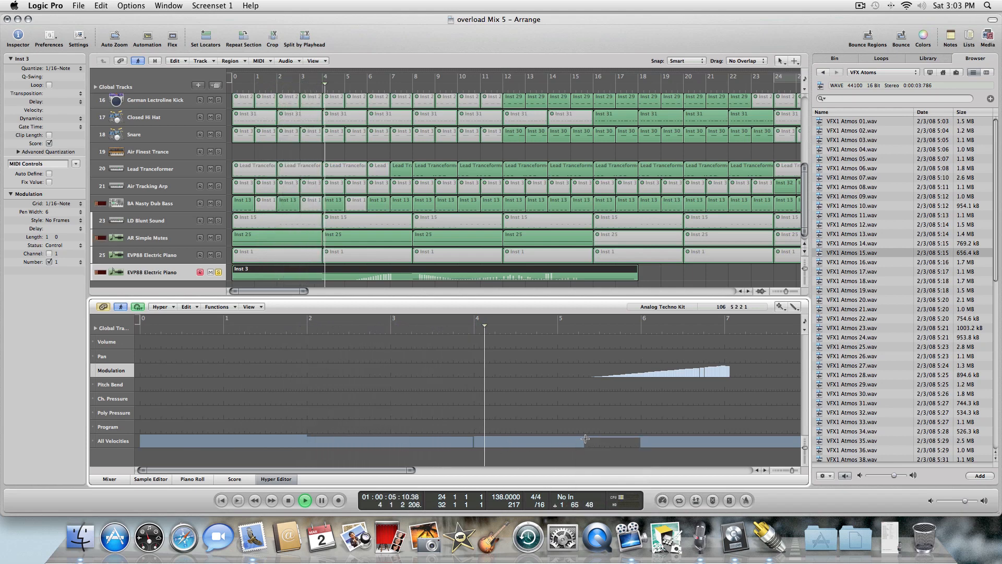
left_click_drag(573, 445, 754, 431)
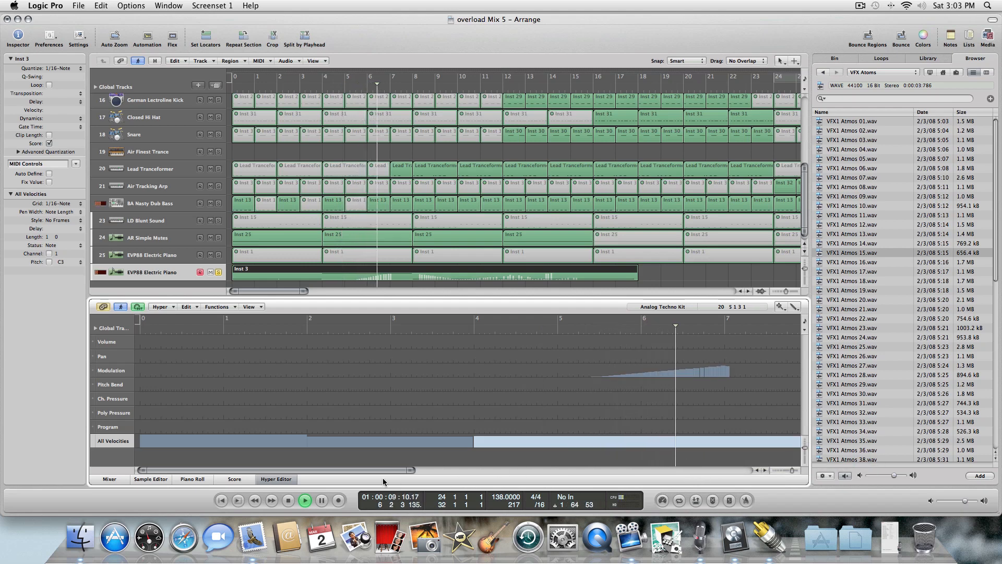
Redraw the pan data from about bar 8 to bar 11 with the Pencil tool.
left_click_drag(395, 471, 521, 468)
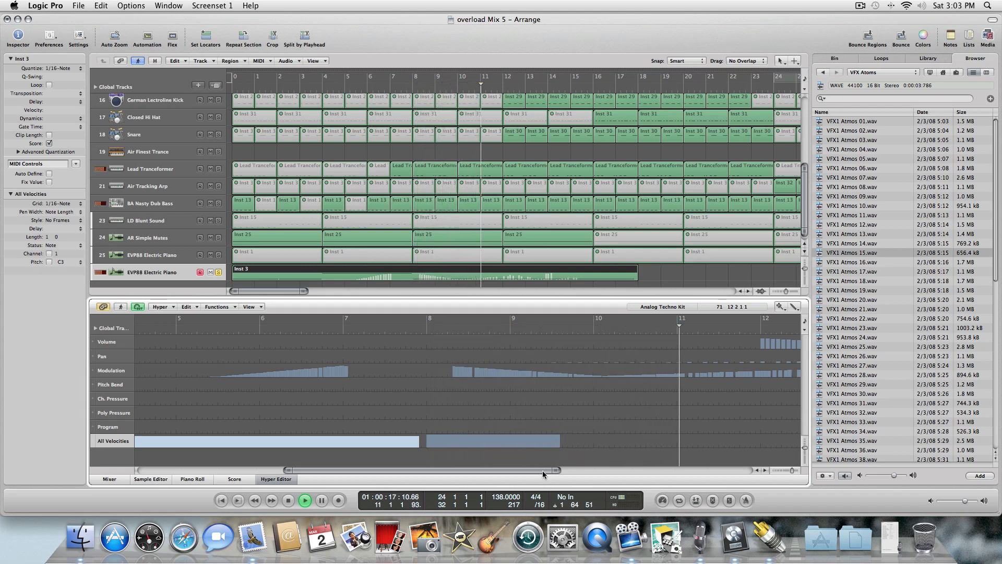
left_click_drag(543, 470, 592, 469)
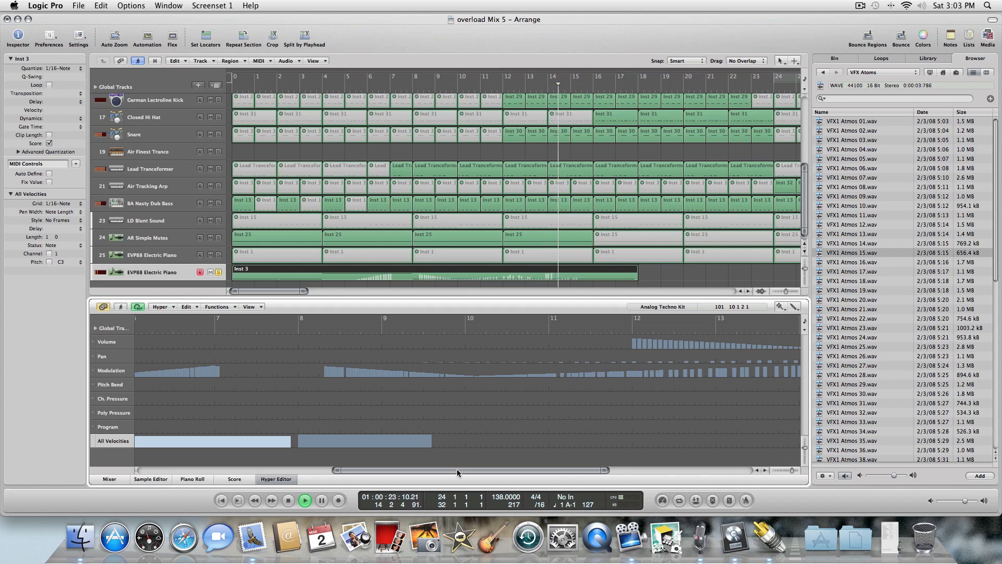
left_click_drag(457, 469, 452, 469)
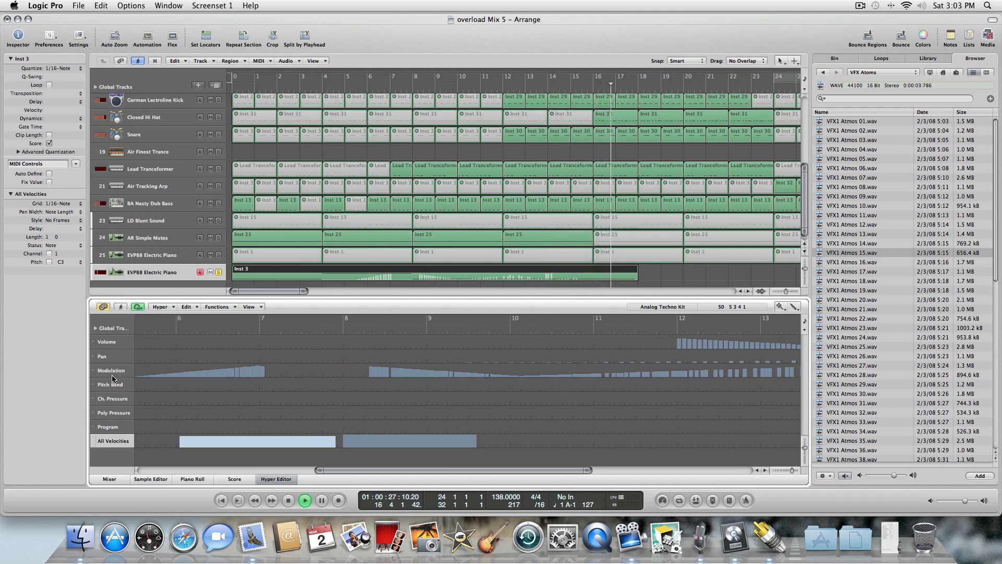
left_click(110, 358)
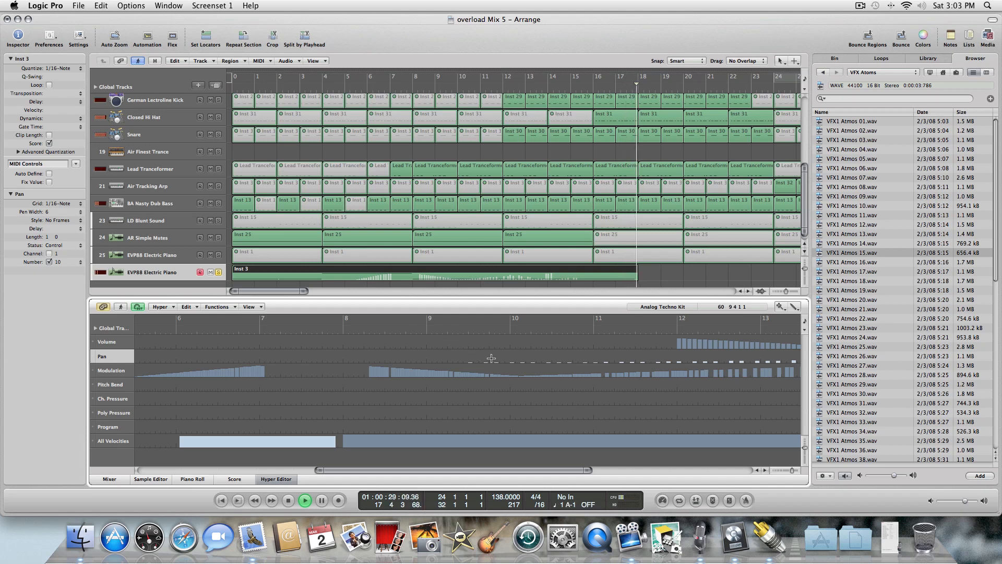
key("Escape")
key("Escape")
key("Escape")
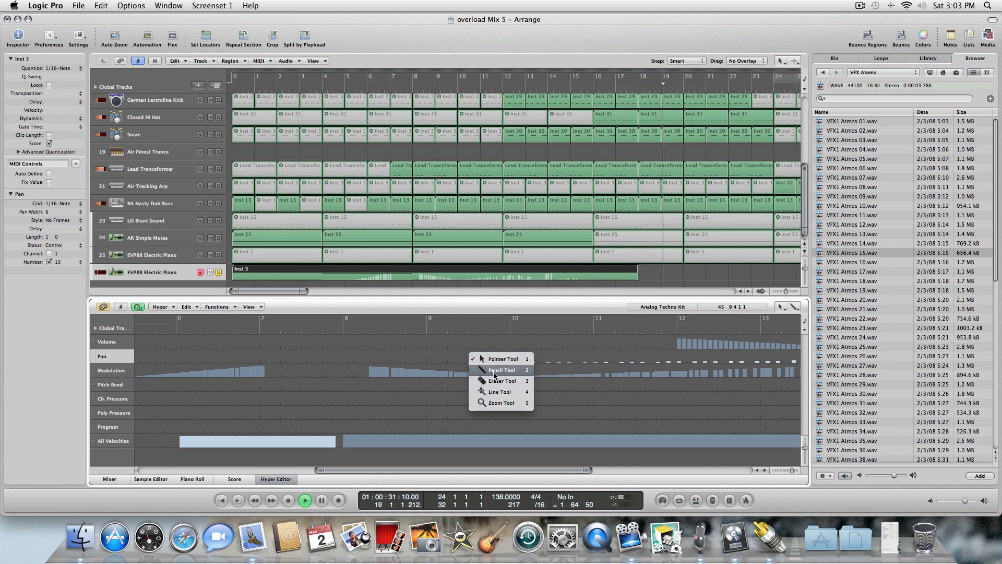
left_click(492, 371)
left_click_drag(471, 361, 663, 363)
key("Escape")
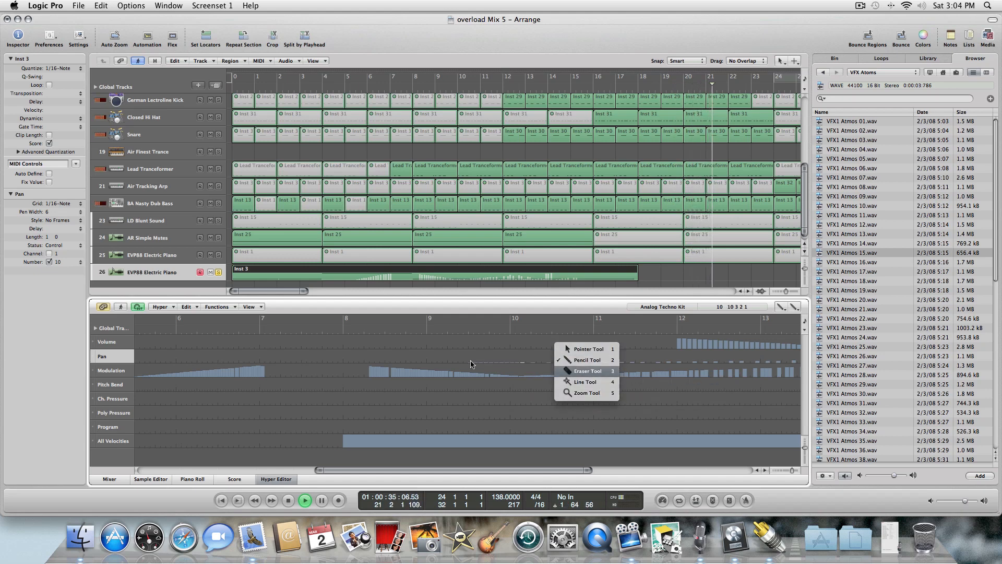
Close the Hyper Editor and return the playhead to the start of the project.
left_click(584, 371)
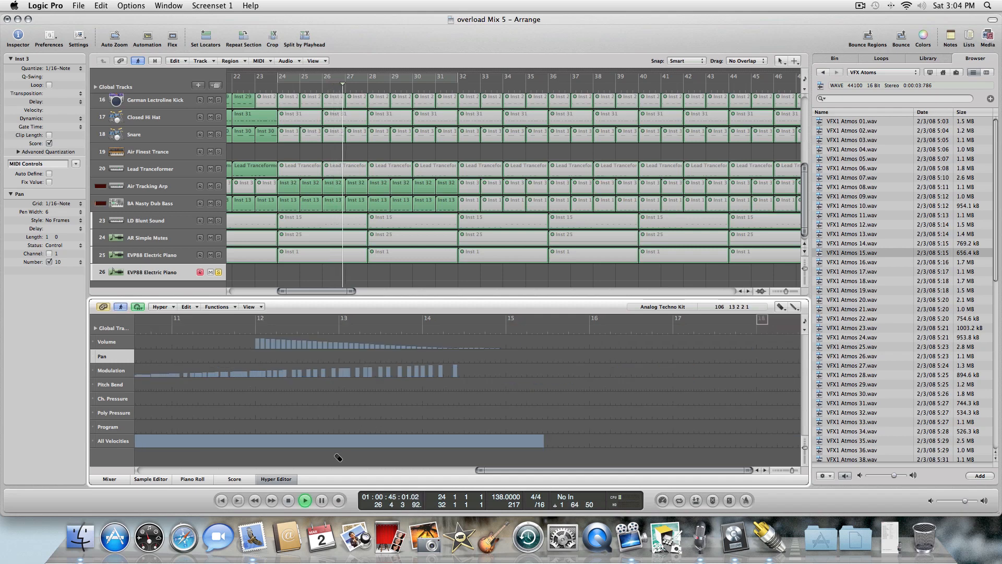
left_click(271, 479)
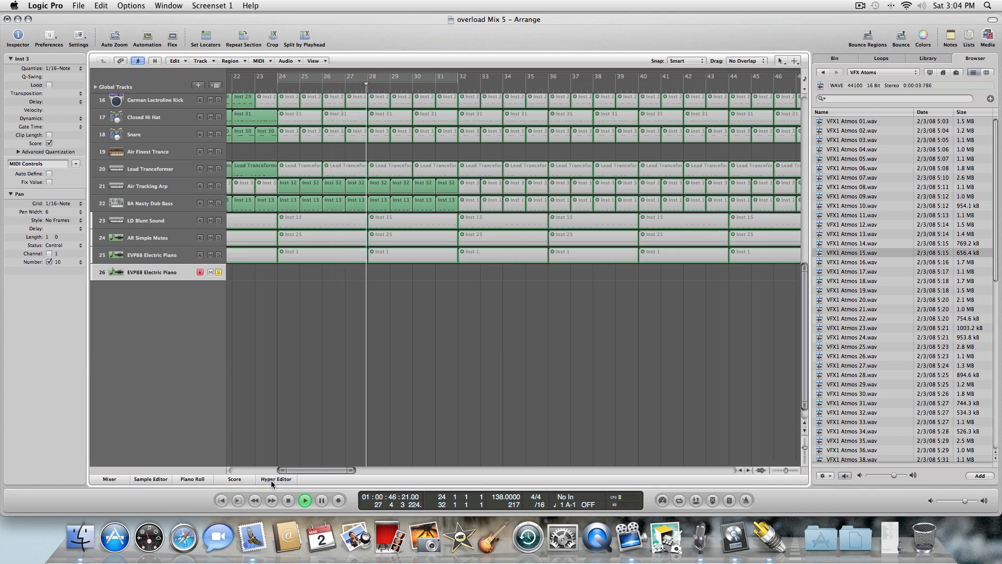
key("Return")
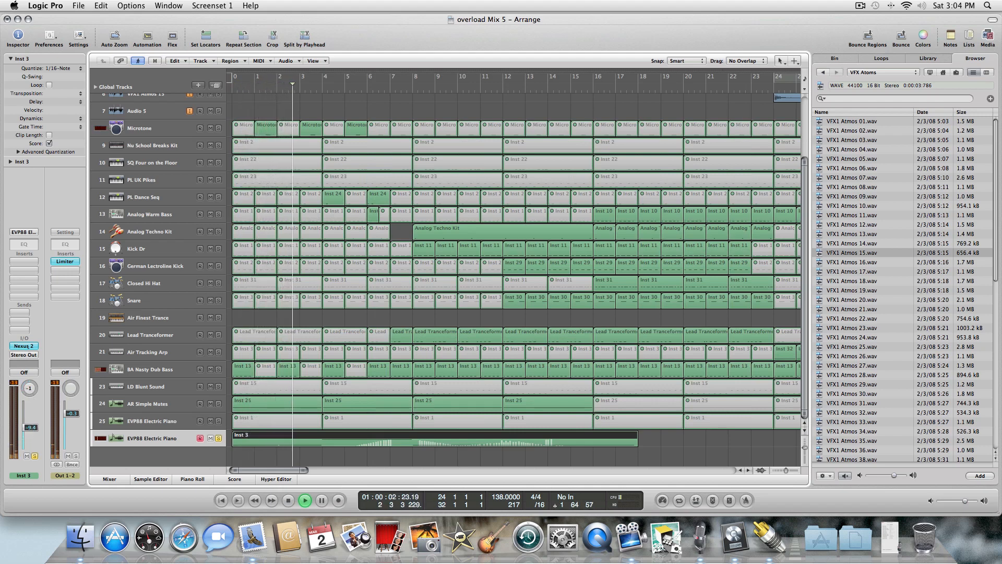
key("Return")
Open the electric piano region in the Piano Roll and draw a descending volume line from about bar 12 with the Pencil tool.
double_click(552, 443)
left_click_drag(426, 471, 555, 444)
key("Escape")
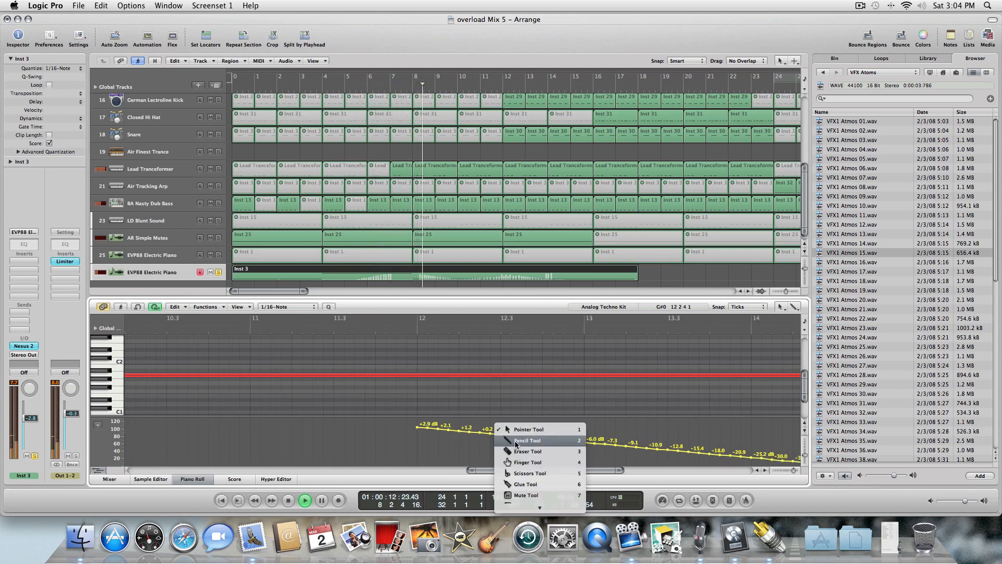
left_click(437, 431)
mouse_move(419, 429)
left_mouse_down()
mouse_move(662, 433)
mouse_move(750, 442)
mouse_move(813, 467)
left_mouse_up()
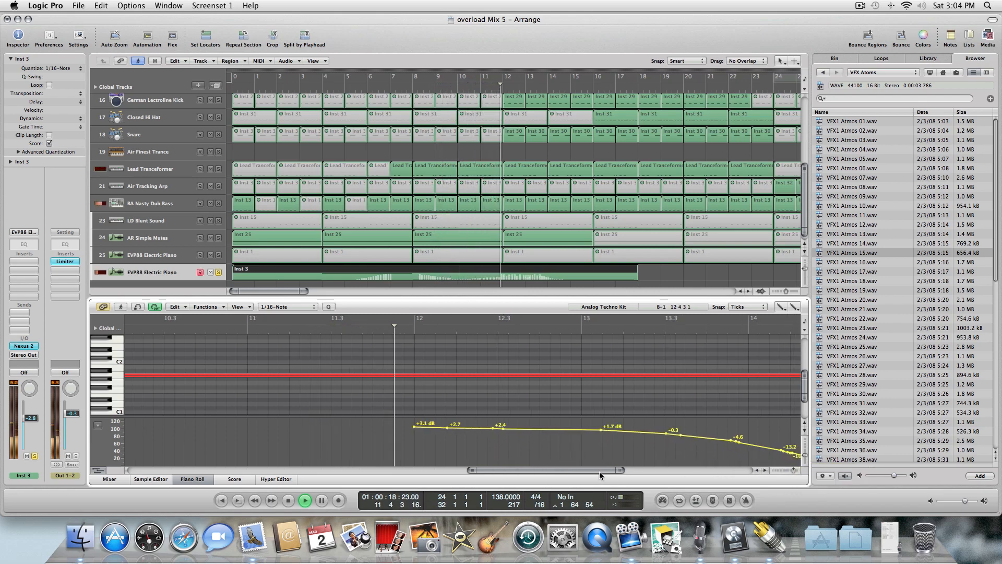
Redraw the volume line from about bar 12 down to about bar 14.5.
key("Escape")
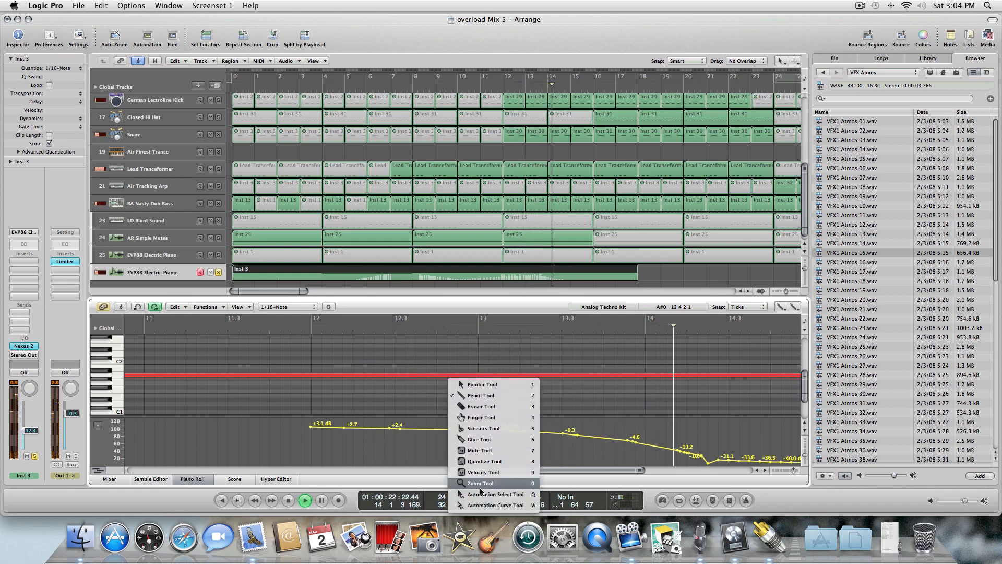
left_click(482, 384)
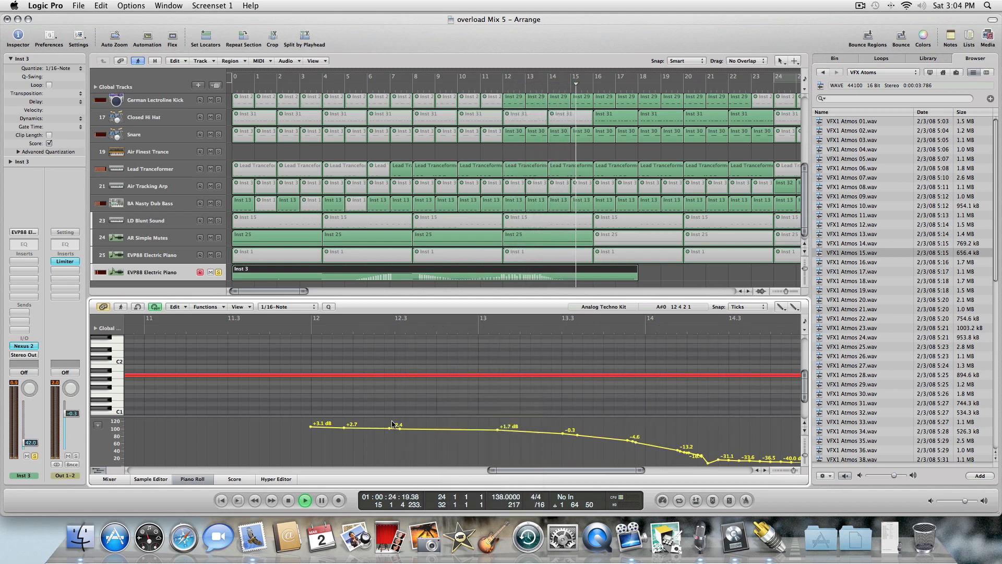
key("Escape")
left_click(372, 437)
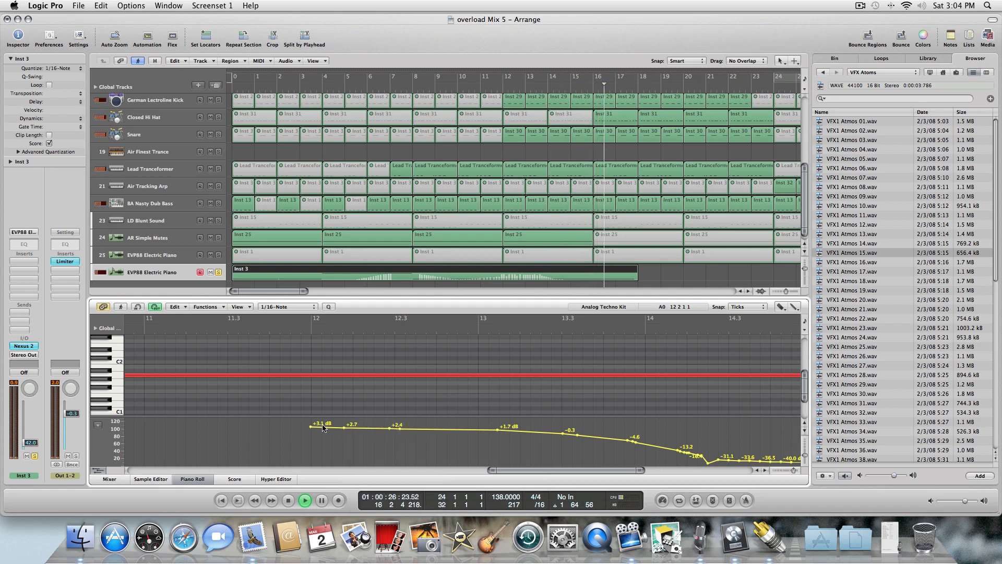
mouse_move(324, 428)
left_mouse_down()
mouse_move(827, 456)
mouse_move(835, 499)
mouse_move(774, 469)
mouse_move(661, 454)
mouse_move(691, 465)
left_mouse_up()
Draw the volume fade down to -140 dB ending at about bar 17.3.
key("Escape")
left_click(664, 453)
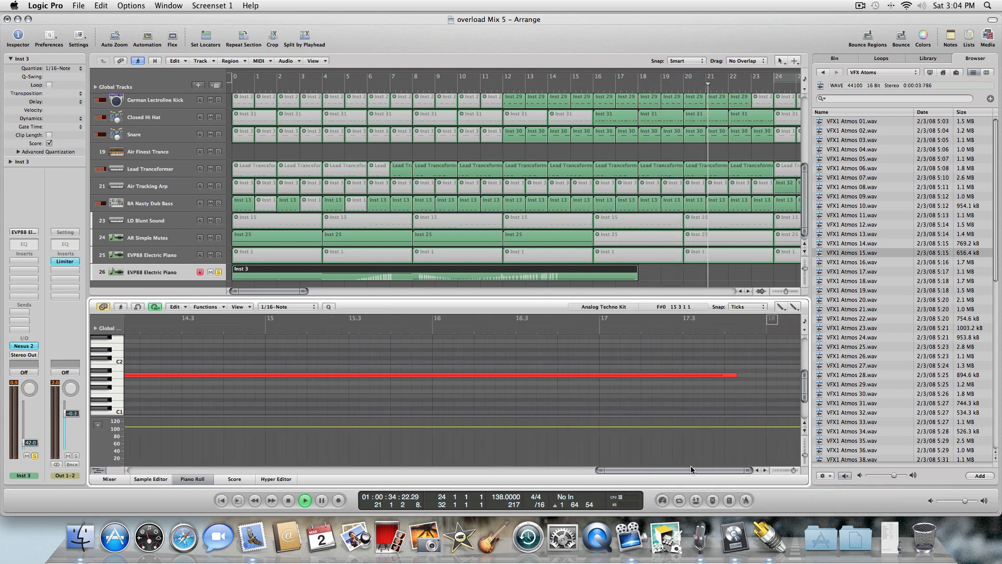
left_click(731, 462)
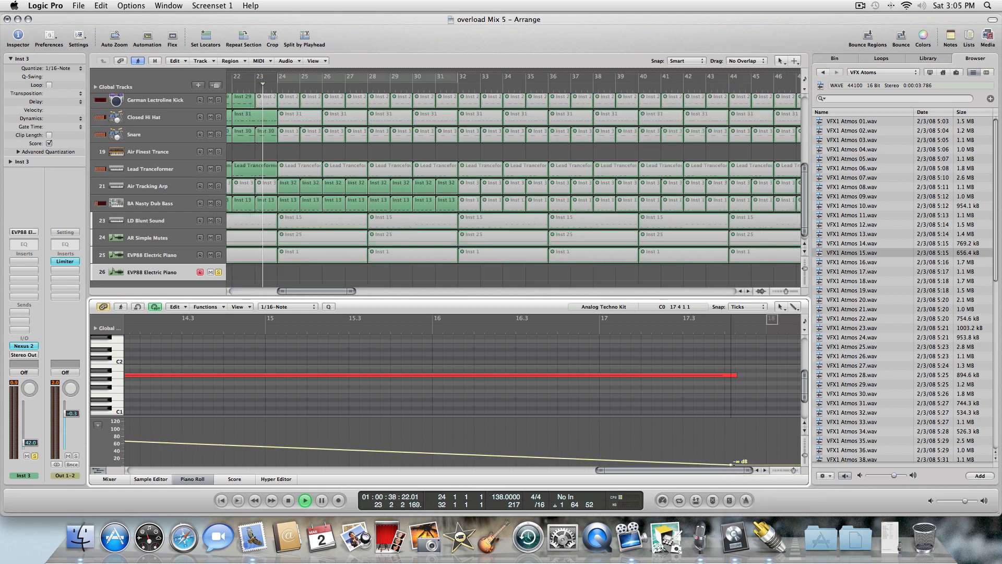
left_click_drag(731, 464, 733, 464)
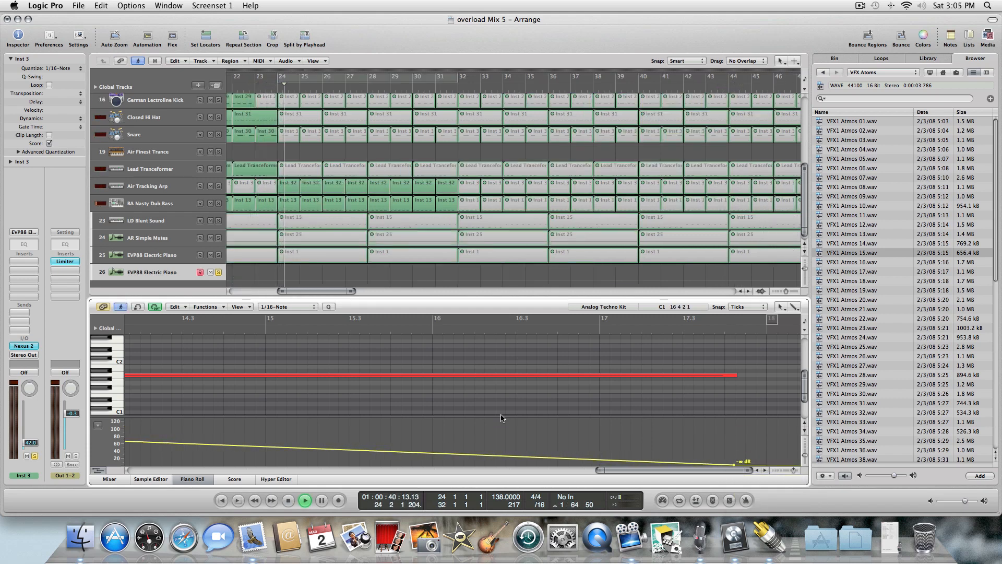
Reopen the region in the Piano Roll and draw the volume line from bar 12 back to the region's start.
left_click(199, 479)
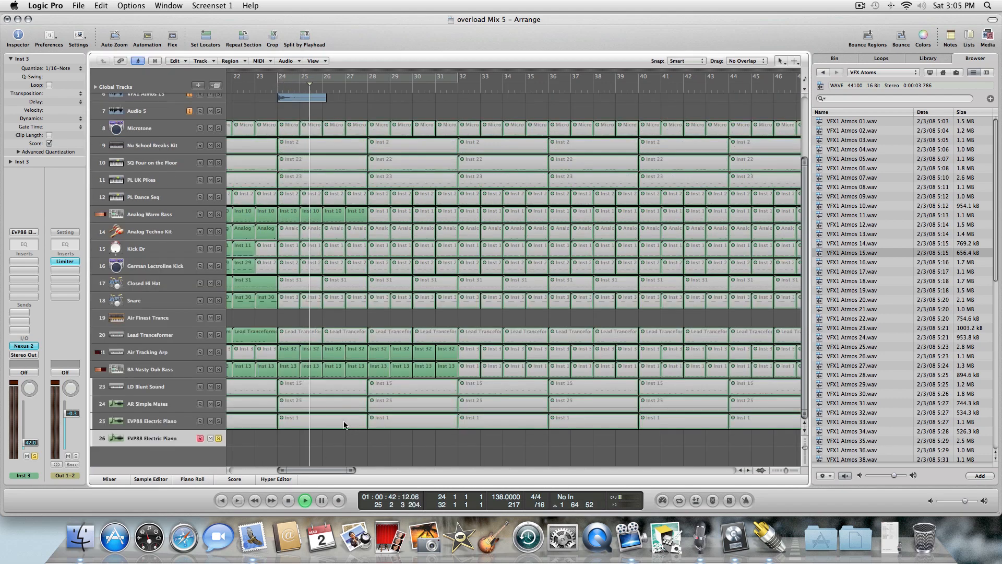
key("Return")
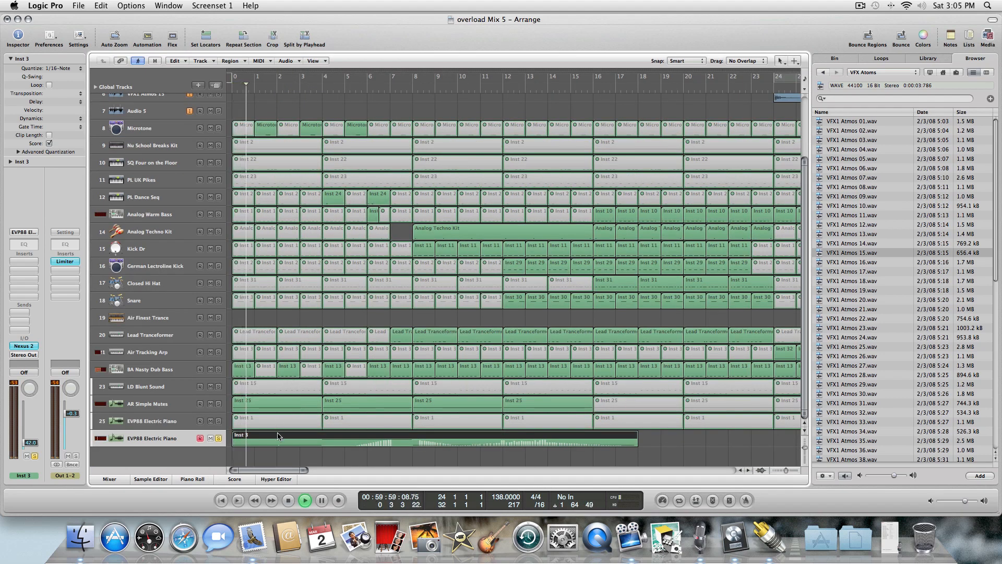
double_click(278, 437)
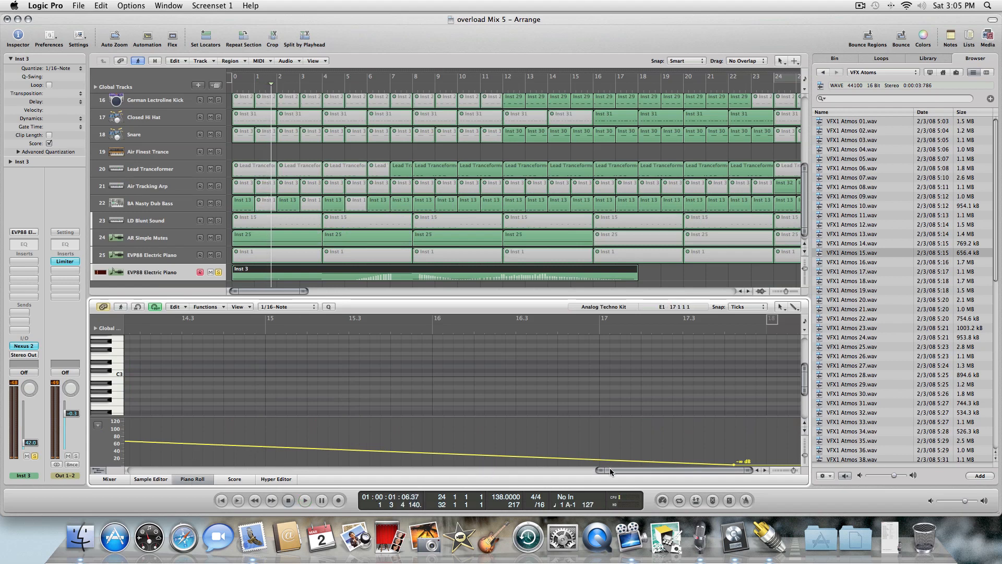
left_click_drag(610, 470, 440, 474)
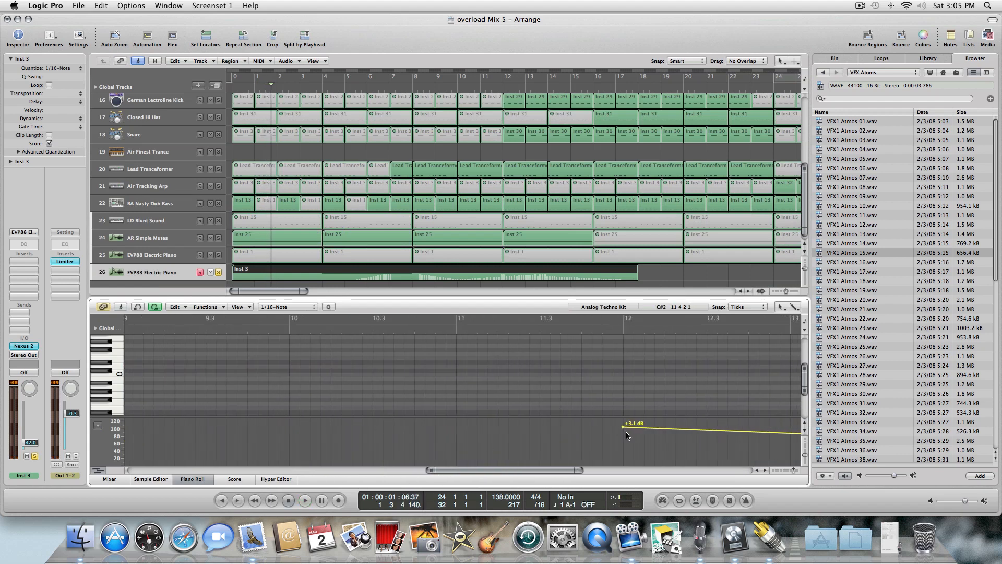
mouse_move(625, 431)
left_mouse_down()
mouse_move(31, 422)
mouse_move(1, 414)
mouse_move(1, 436)
left_mouse_up()
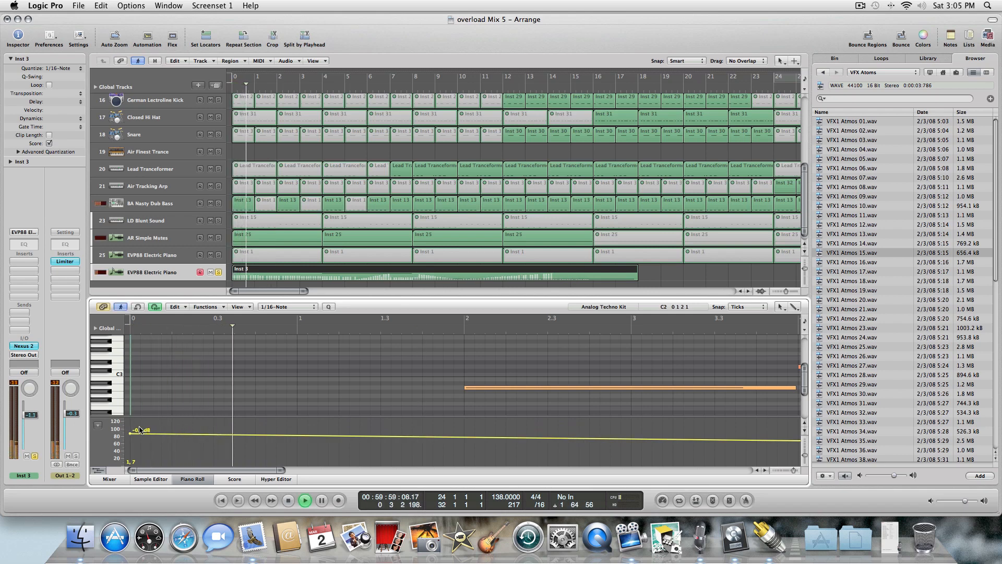
left_click_drag(130, 436, 131, 429)
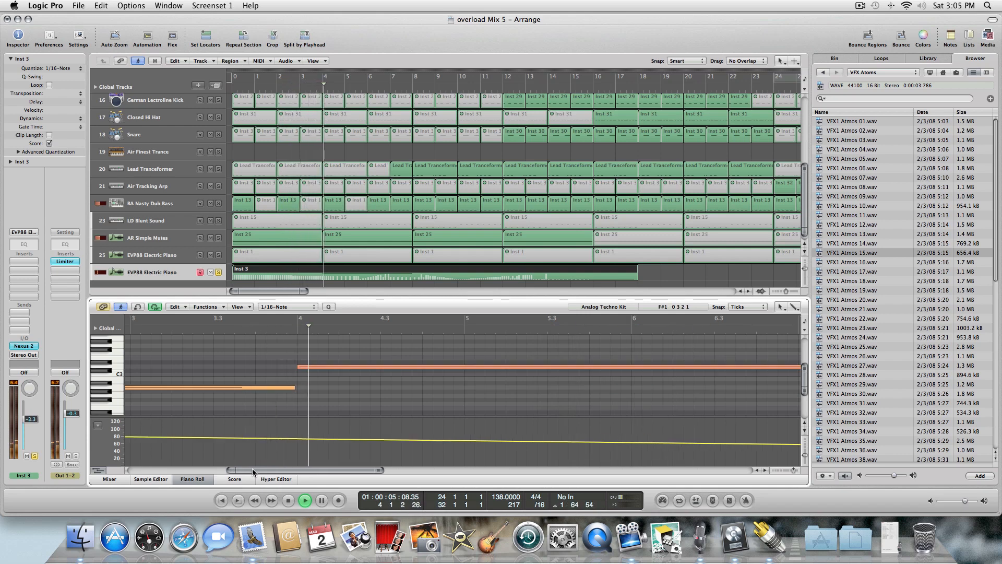
Add a volume point of about +0.7 dB at bar 8.
left_click_drag(254, 472, 343, 472)
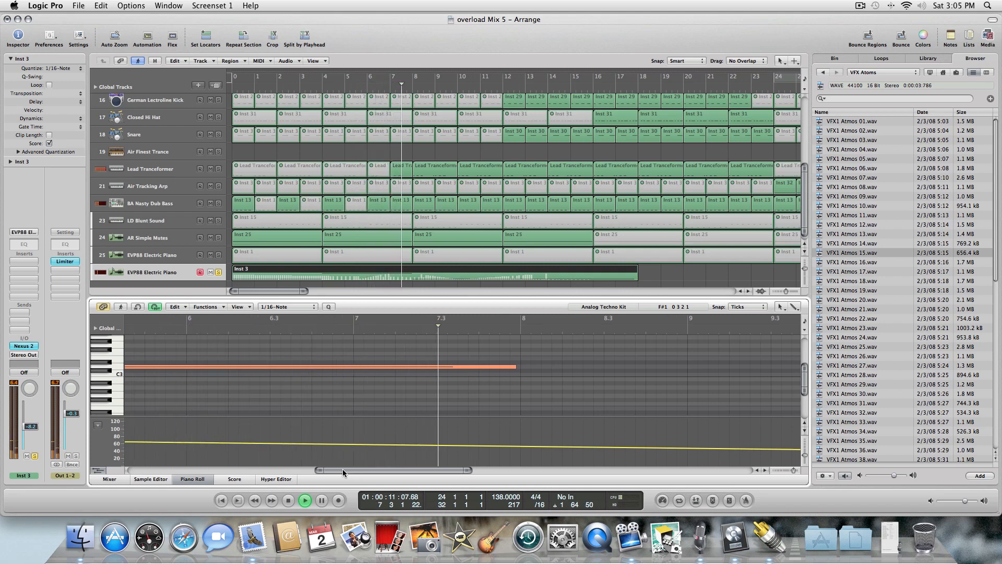
key("Escape")
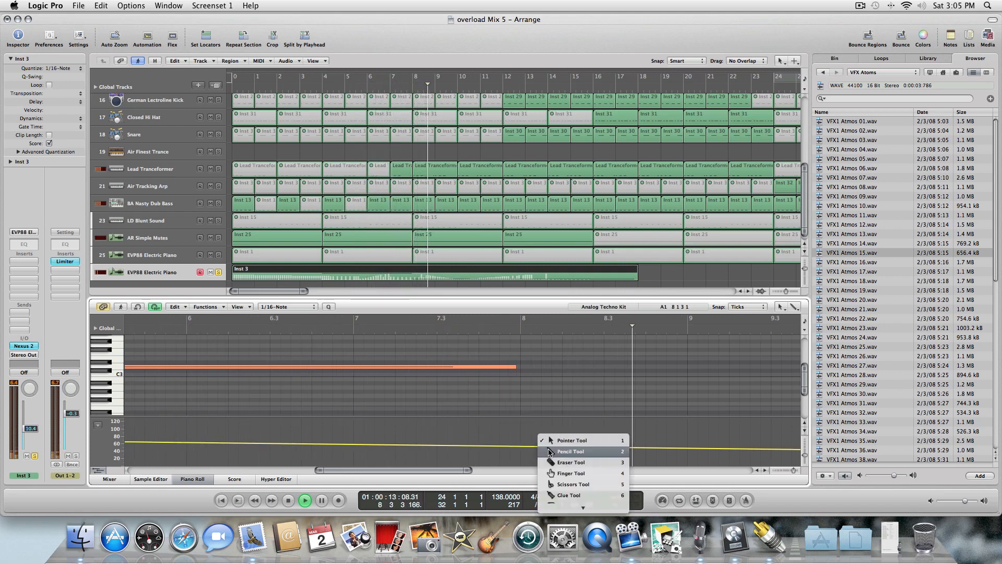
left_click(542, 445)
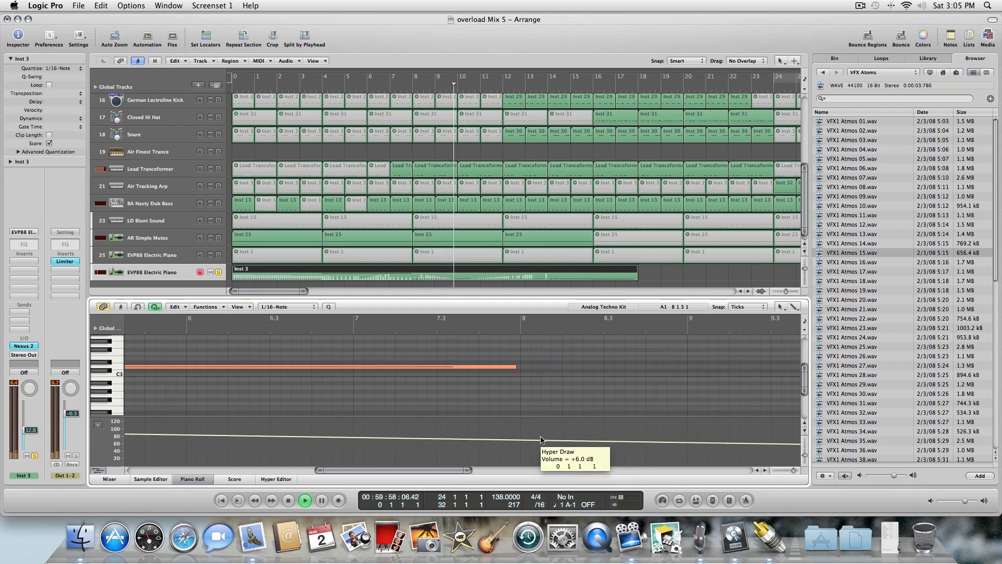
key("Escape")
left_click(543, 441)
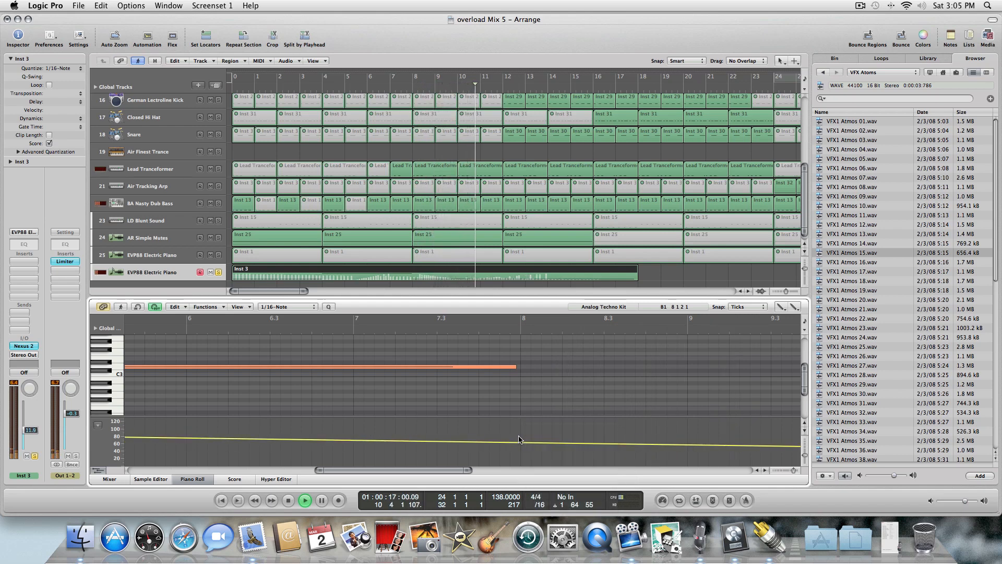
left_click(521, 432)
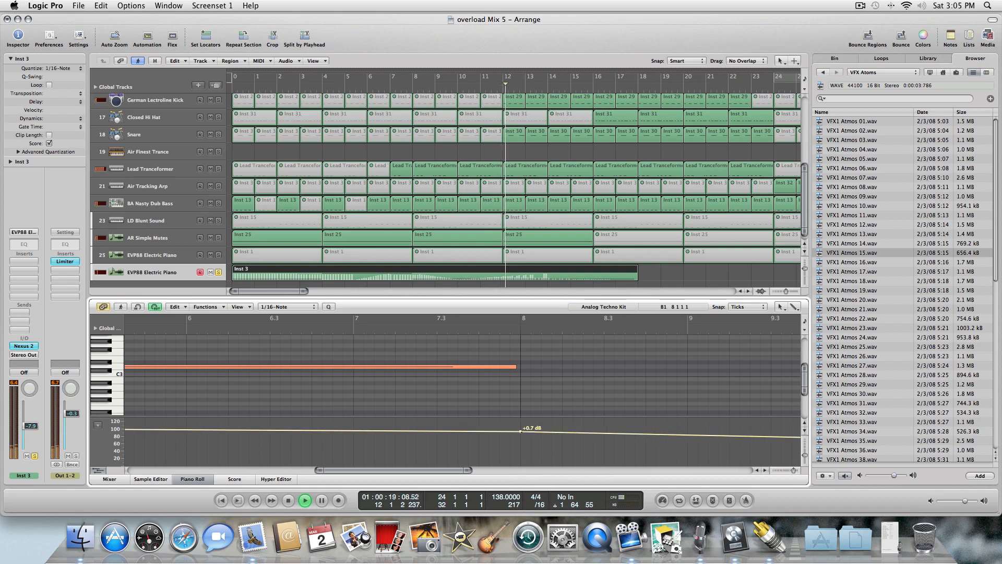
left_click_drag(441, 469, 641, 471)
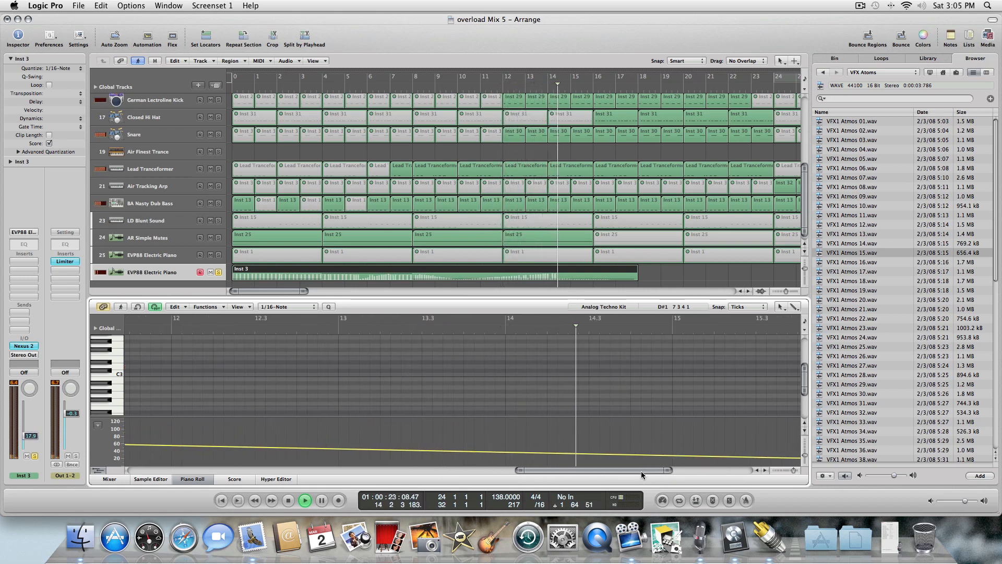
Play from the start and set the volume line's start point to +0.4 dB.
key("Return")
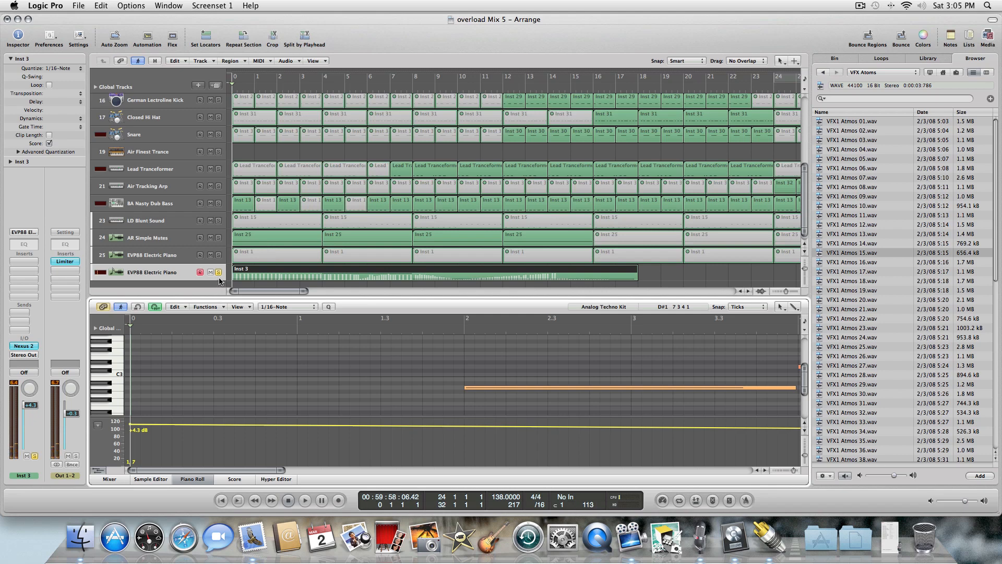
left_click(219, 272)
key("space")
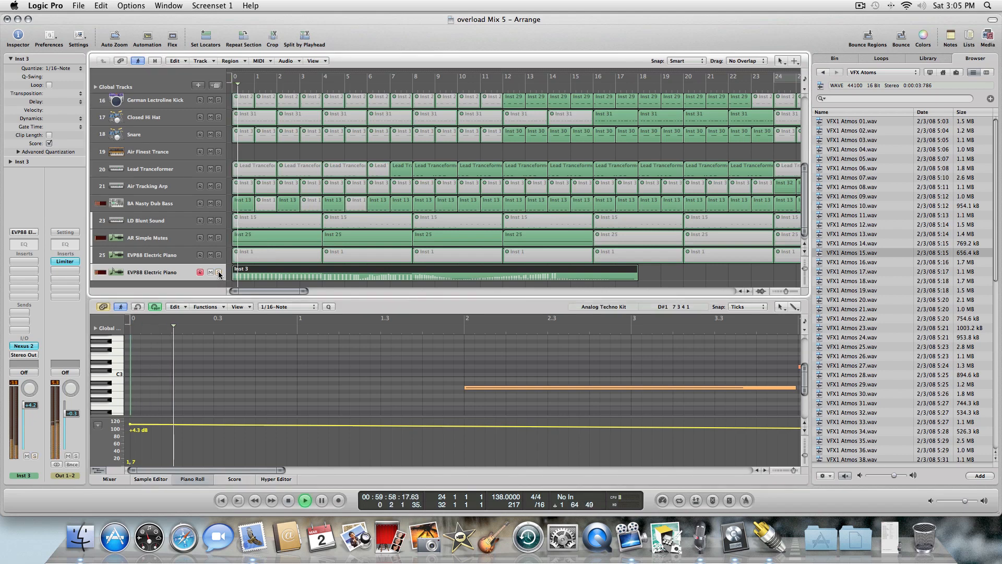
left_click_drag(130, 428, 130, 432)
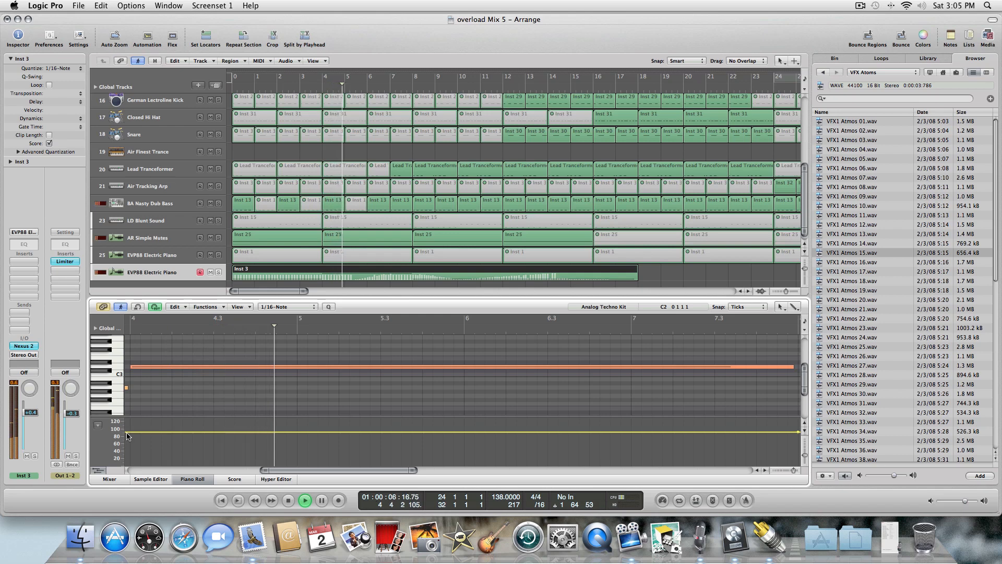
left_click_drag(293, 471, 421, 469)
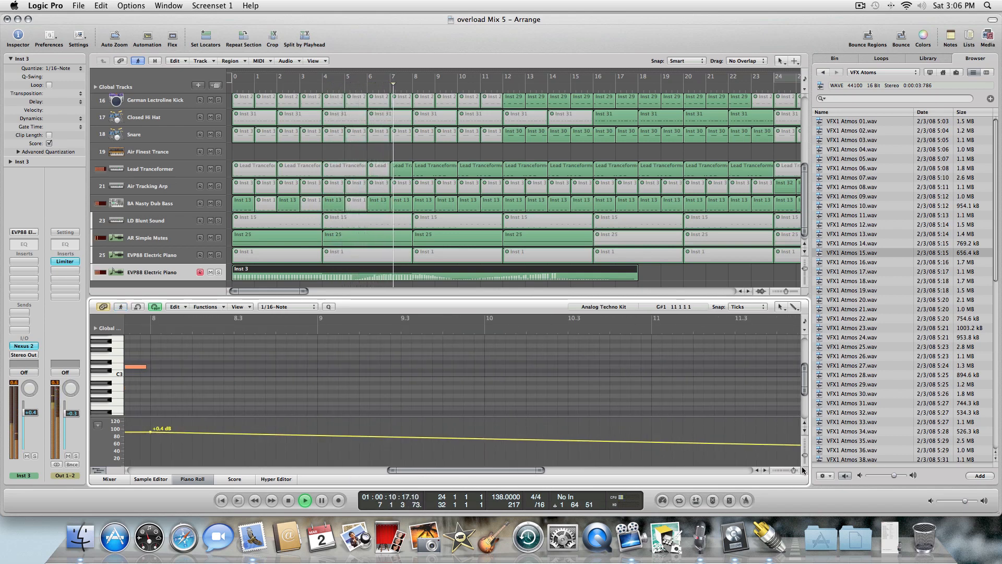
Add a volume point at about bar 15 and set it to -0.3 dB.
left_click_drag(792, 468, 805, 449)
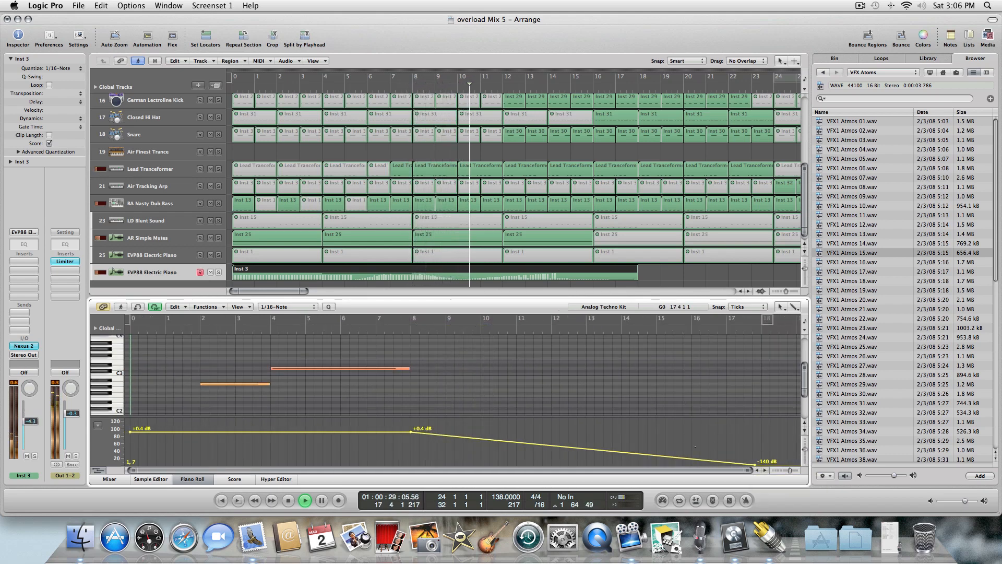
right_click(603, 443)
left_click(616, 449)
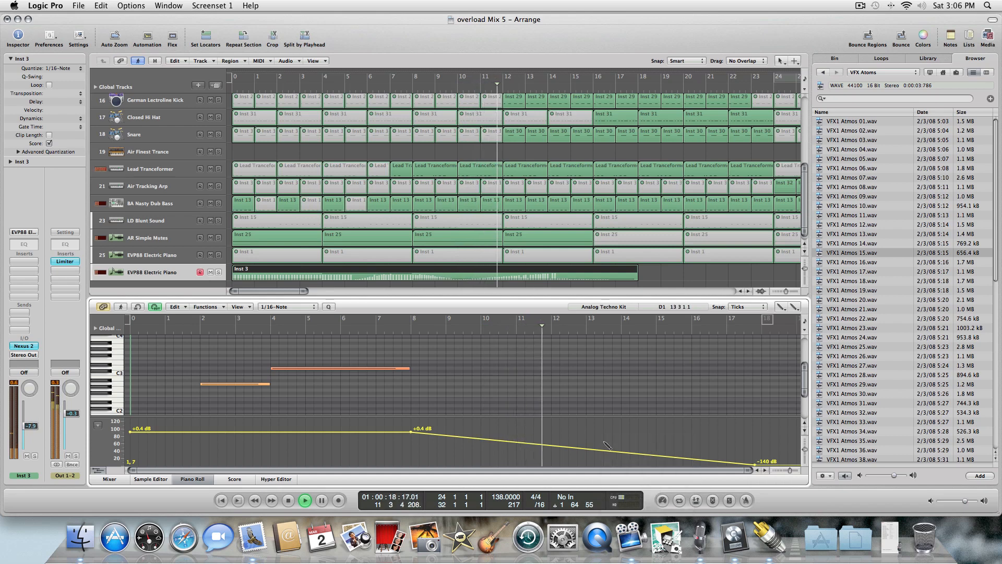
left_click(604, 440)
mouse_move(605, 440)
left_mouse_down()
mouse_move(604, 431)
mouse_move(688, 428)
mouse_move(664, 429)
left_mouse_up()
Replay from the start and lower the volume start point to -1.8 dB.
key("space")
key("Return")
key("space")
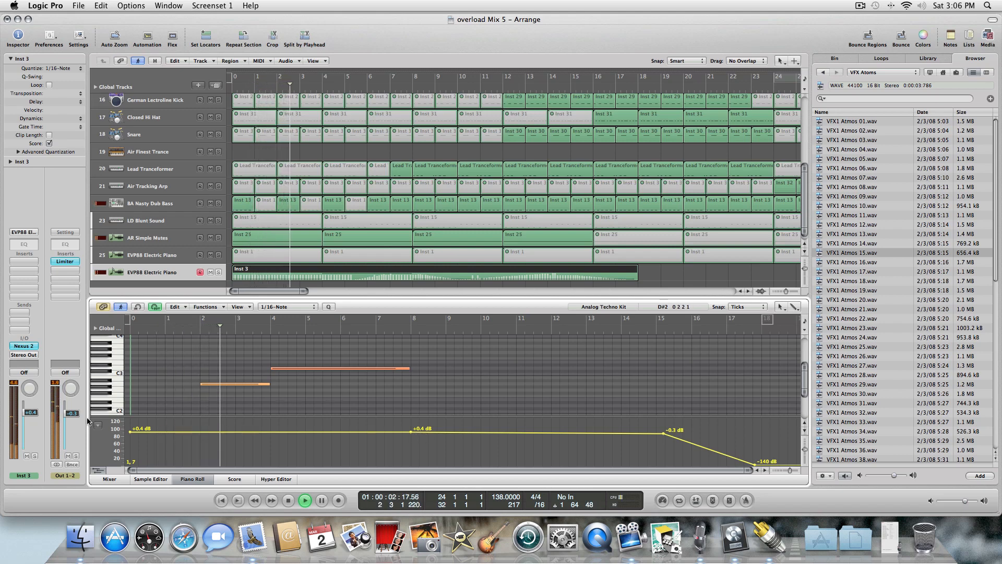
left_click_drag(222, 432, 222, 437)
Erase the volume point at bar 8 with the Eraser tool.
key("Escape")
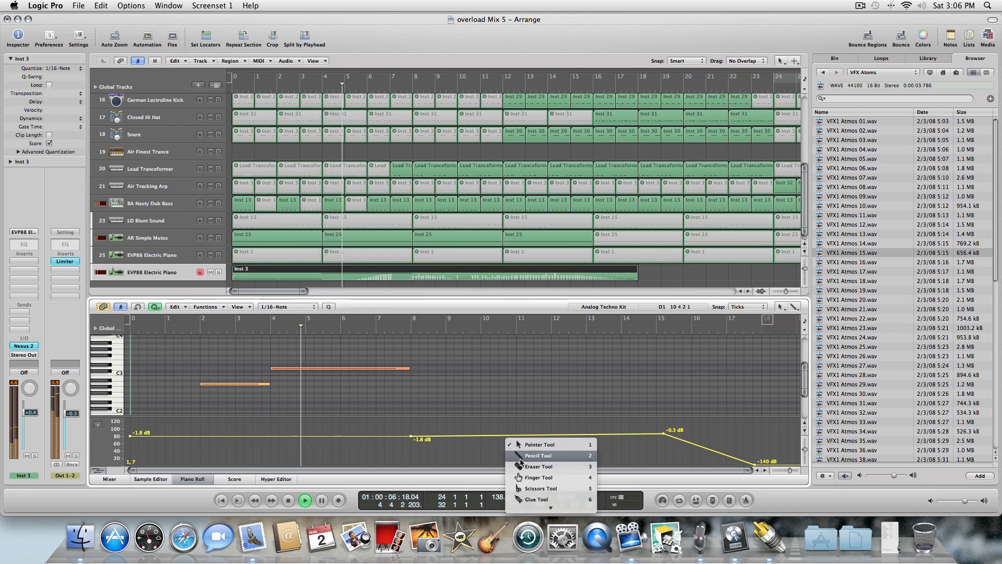
left_click(522, 461)
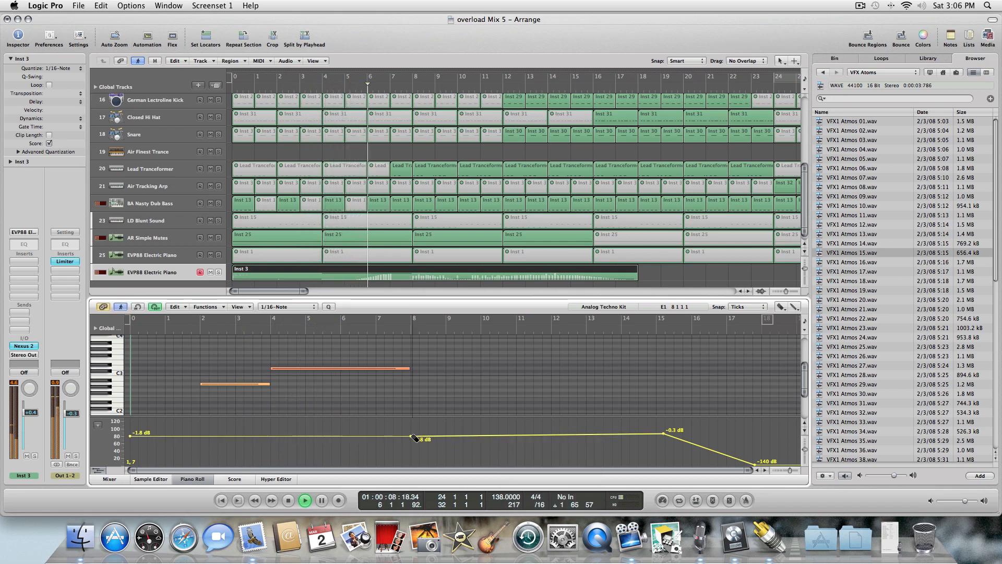
left_click(412, 436)
Set the bar 15 volume point to -3.3 dB and the start point to -3.1 dB.
key("Escape")
left_click(662, 435)
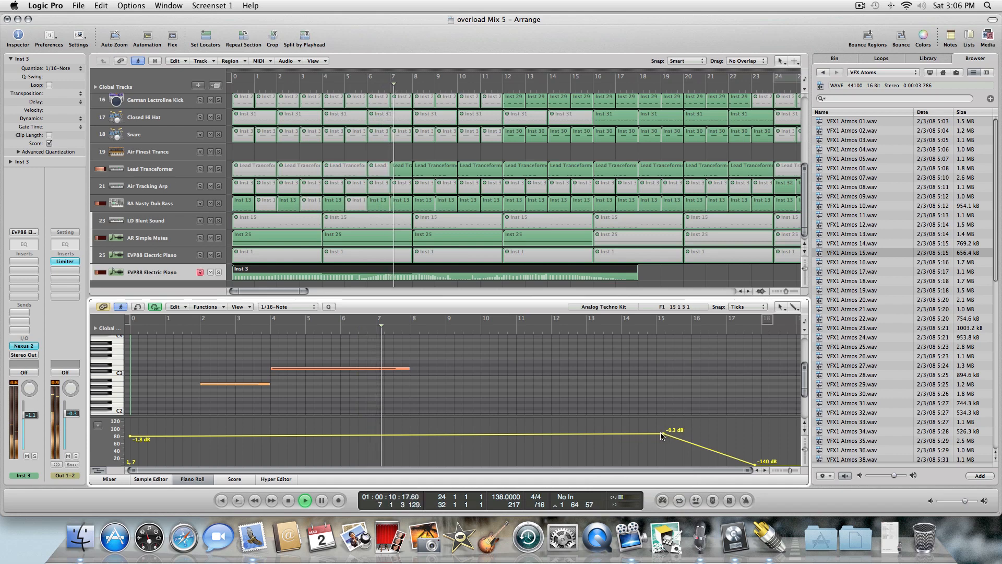
left_click_drag(663, 433, 663, 437)
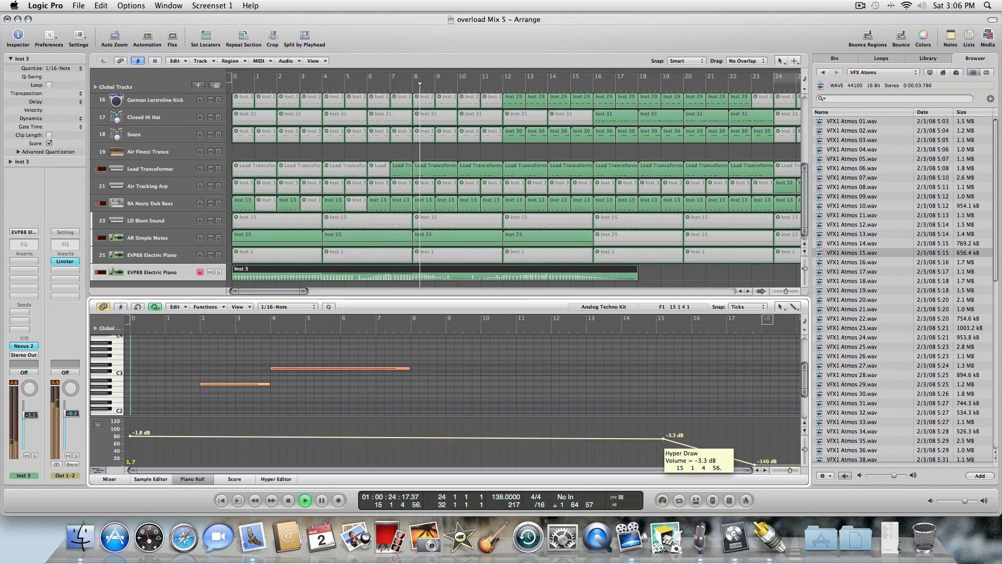
left_click_drag(130, 440, 129, 441)
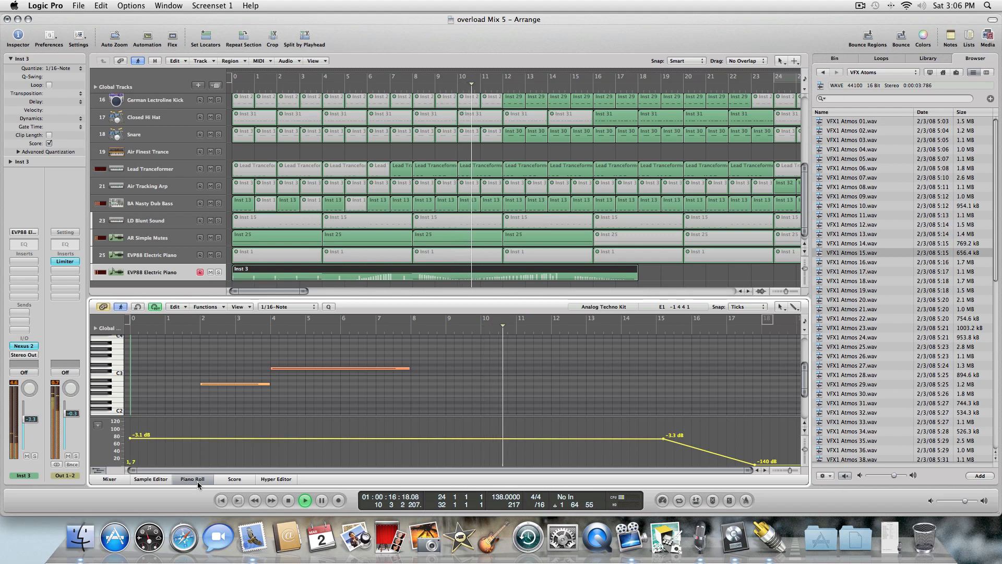
Close the Piano Roll editor and select the VEE Crash 03 track in the arrangement.
left_click(198, 481)
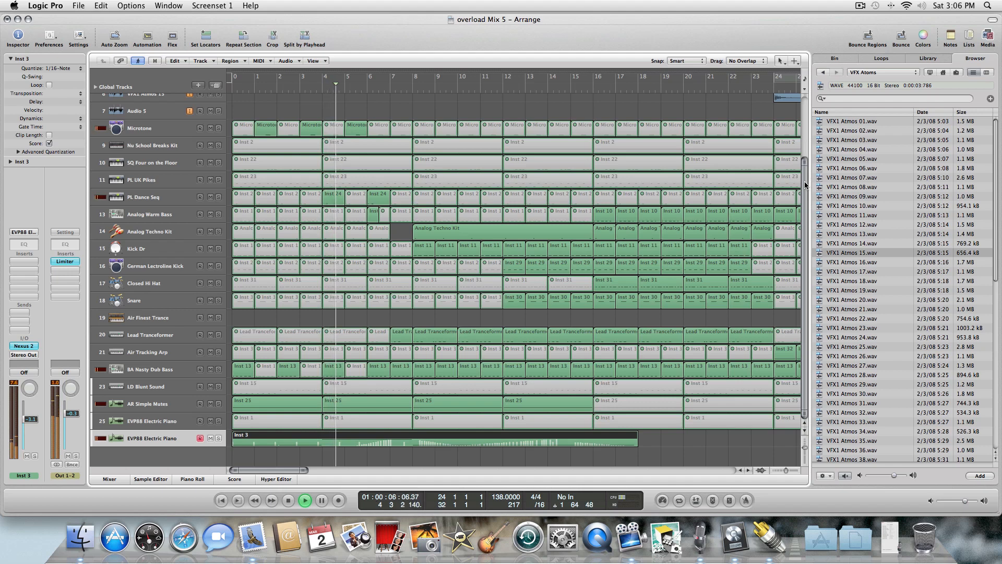
scroll(321, 118, "up", 3)
left_click(137, 124)
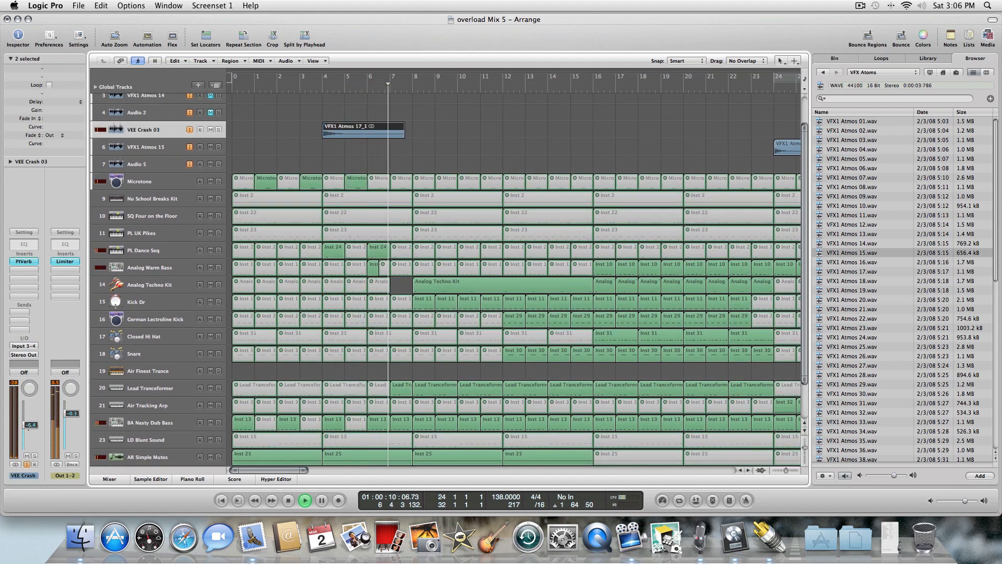
left_click(545, 135)
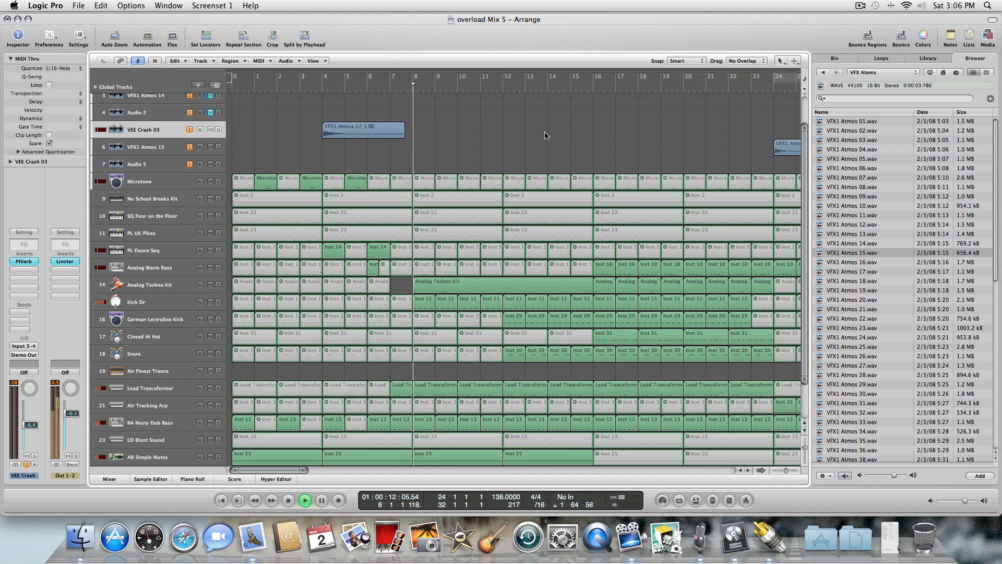
scroll(806, 168, "down", 3)
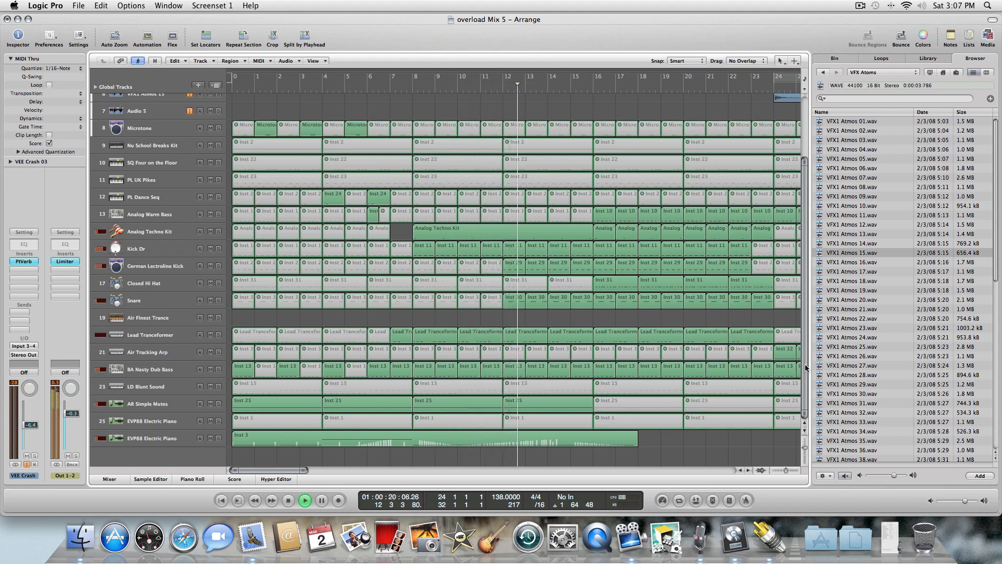
scroll(309, 468, "right", 5)
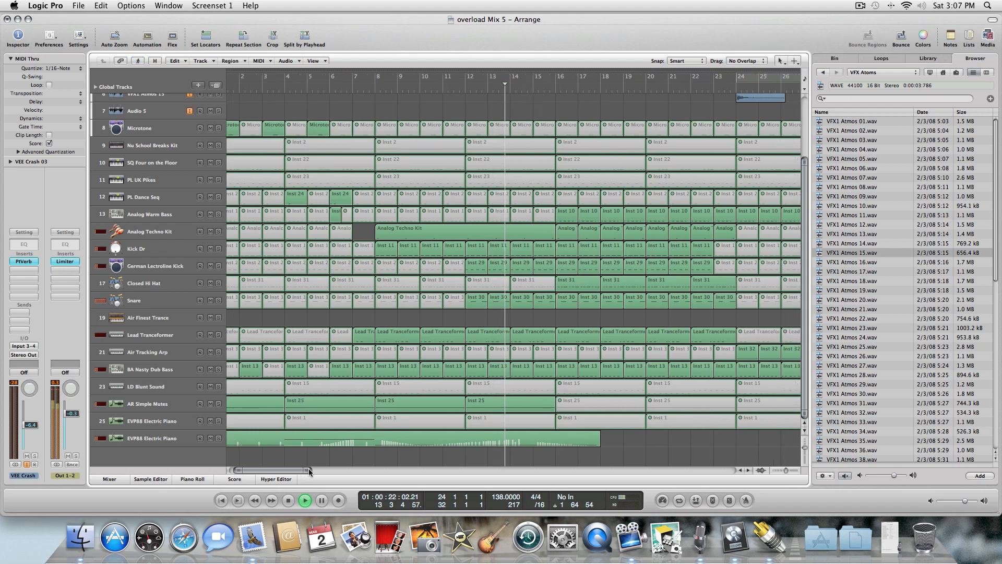
key("space")
key("Return")
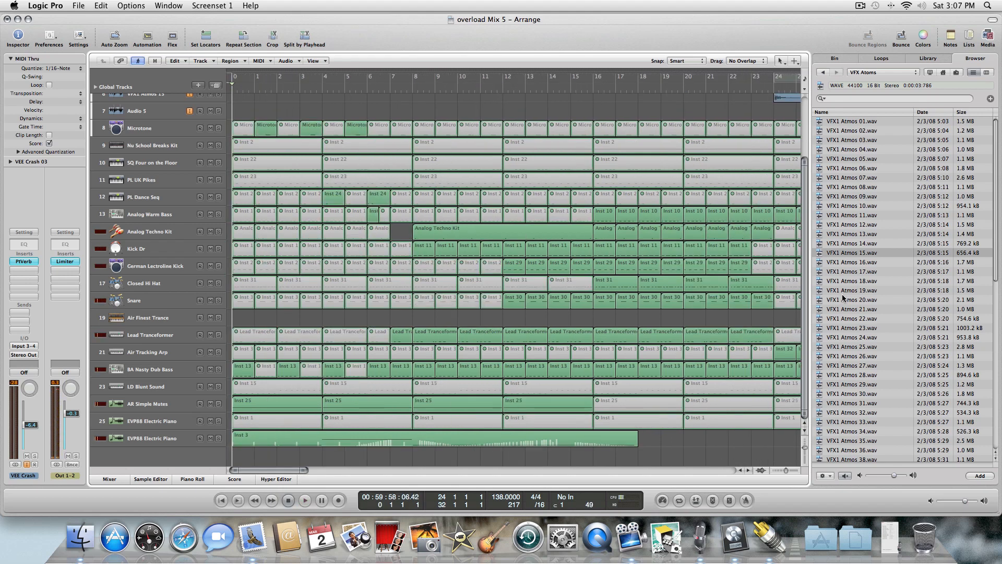
Open the VEE Crash folder in the browser and audition the crash samples one by one.
left_click(822, 73)
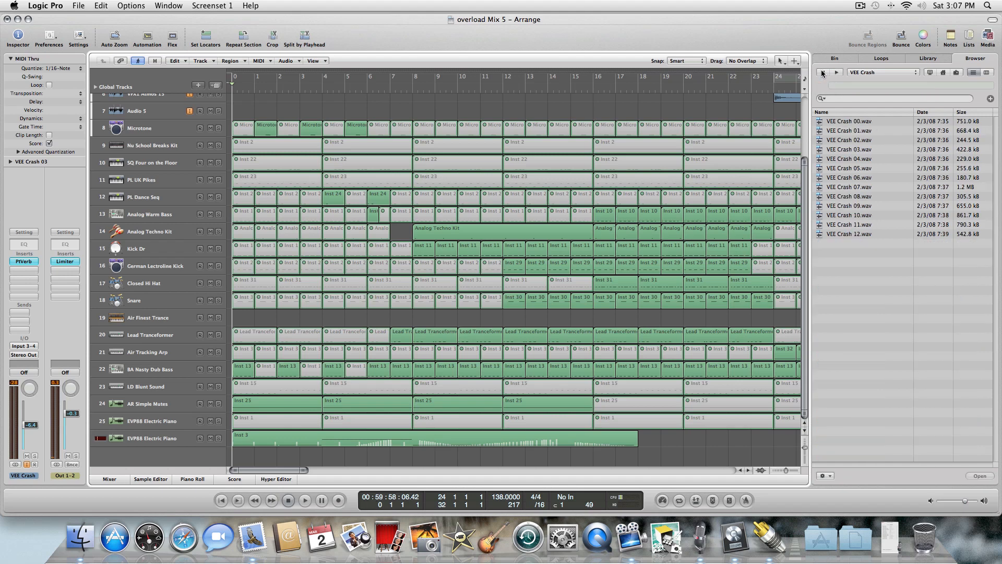
left_click(851, 124)
left_click(850, 133)
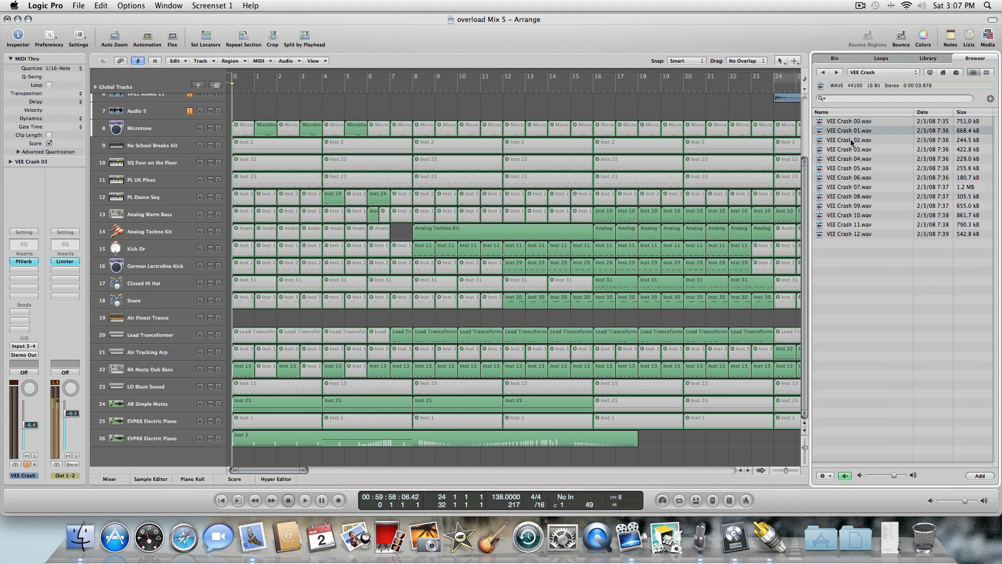
left_click(852, 140)
left_click(850, 151)
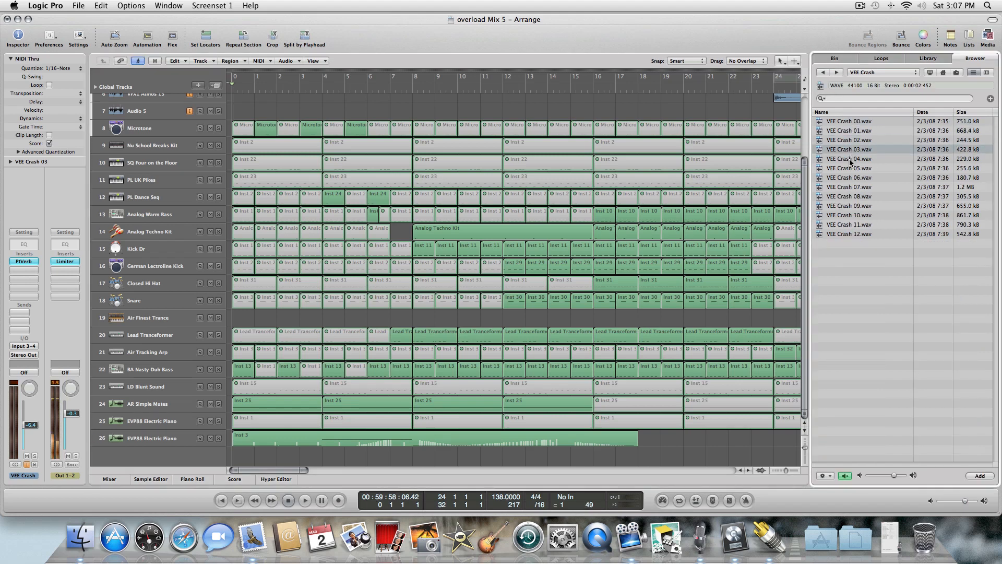
left_click(851, 158)
left_click(850, 150)
left_click(855, 169)
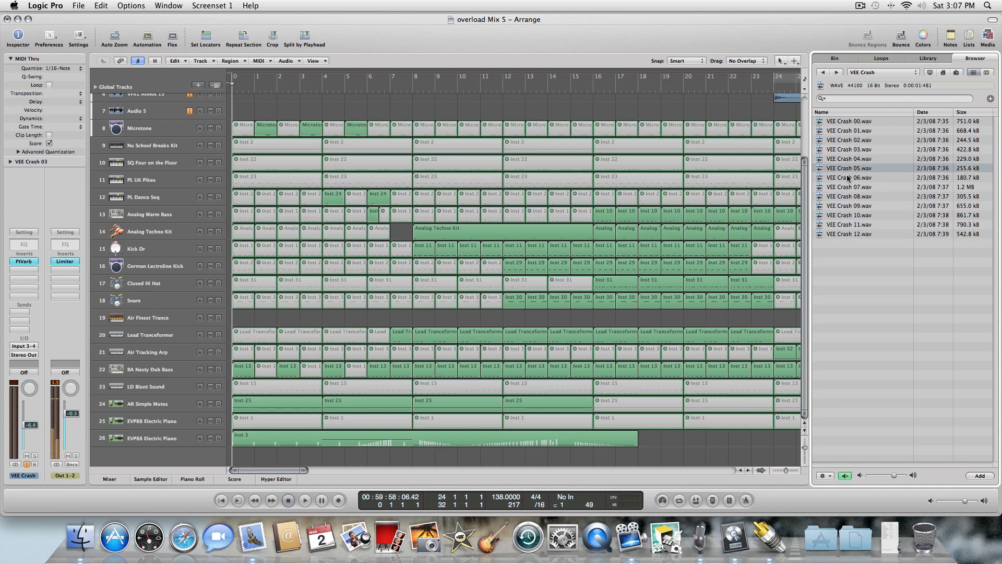
left_click(849, 177)
left_click(847, 189)
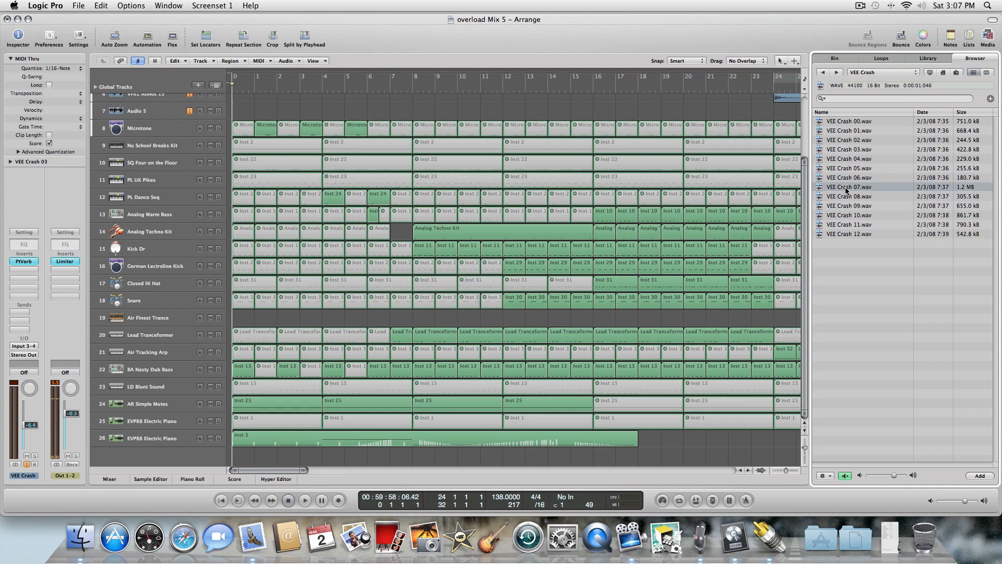
left_click(849, 159)
left_click(848, 149)
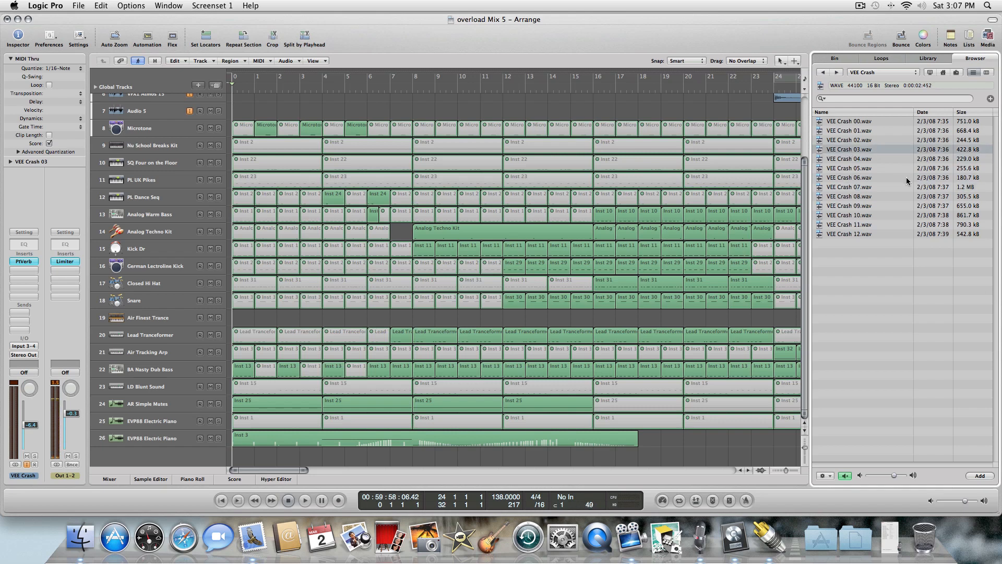
Place VEE Crash 03.wav into the arrangement at bar 9 on the VFX1 Atmos 15 track and play it.
left_click_drag(804, 183, 801, 111)
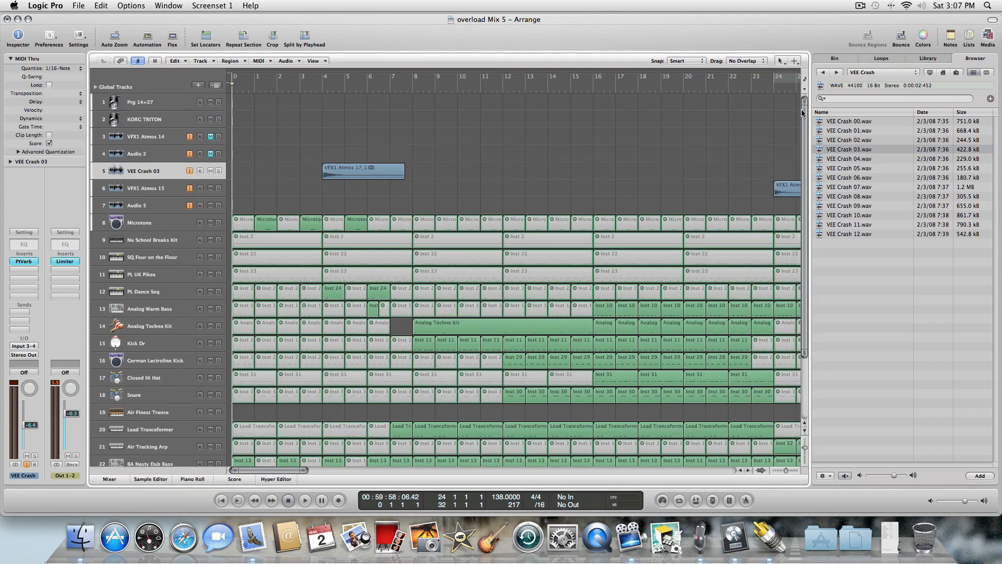
left_click_drag(858, 151, 402, 189)
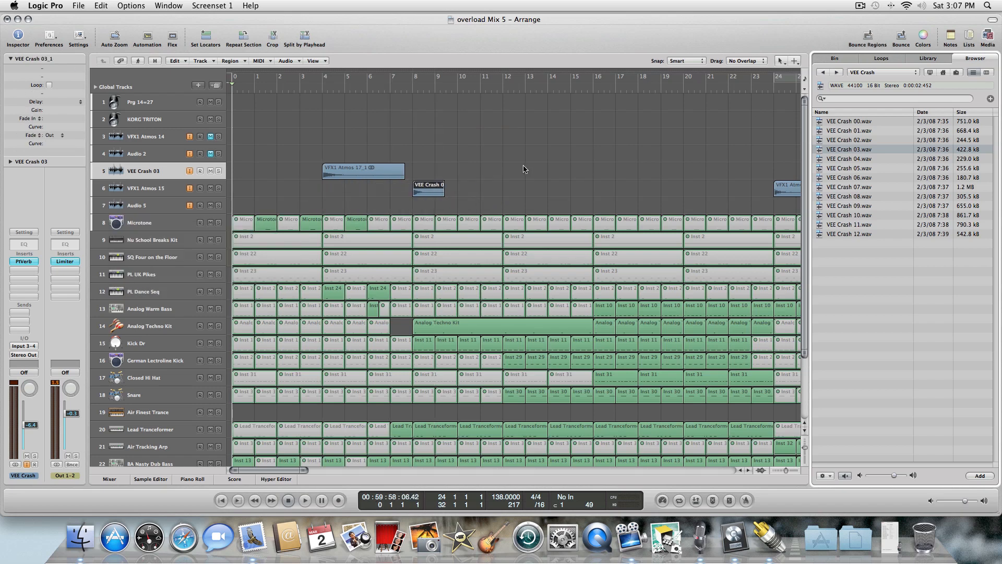
key("space")
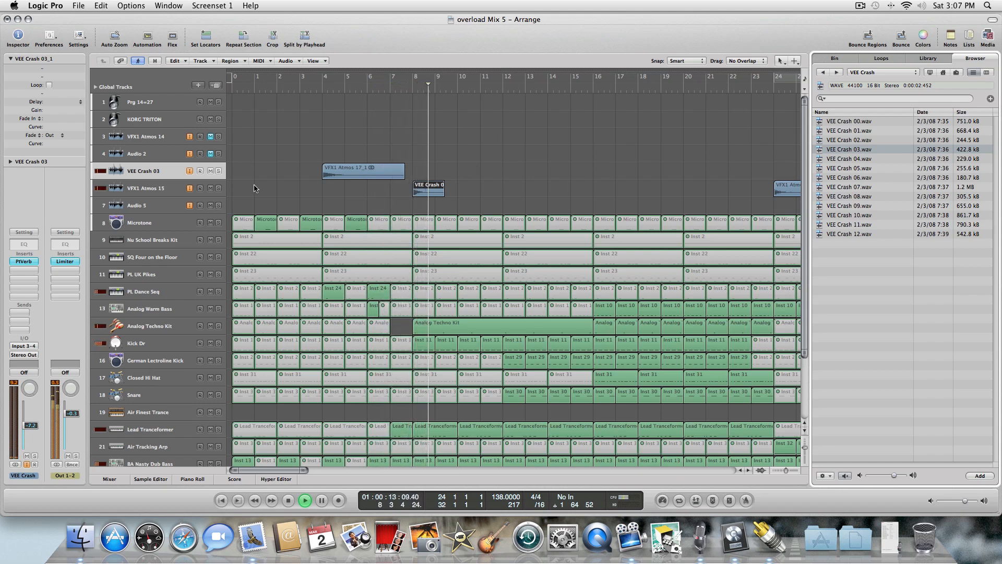
Play back the arrangement around bar 9 repeatedly to hear the crash in context.
left_click(182, 191)
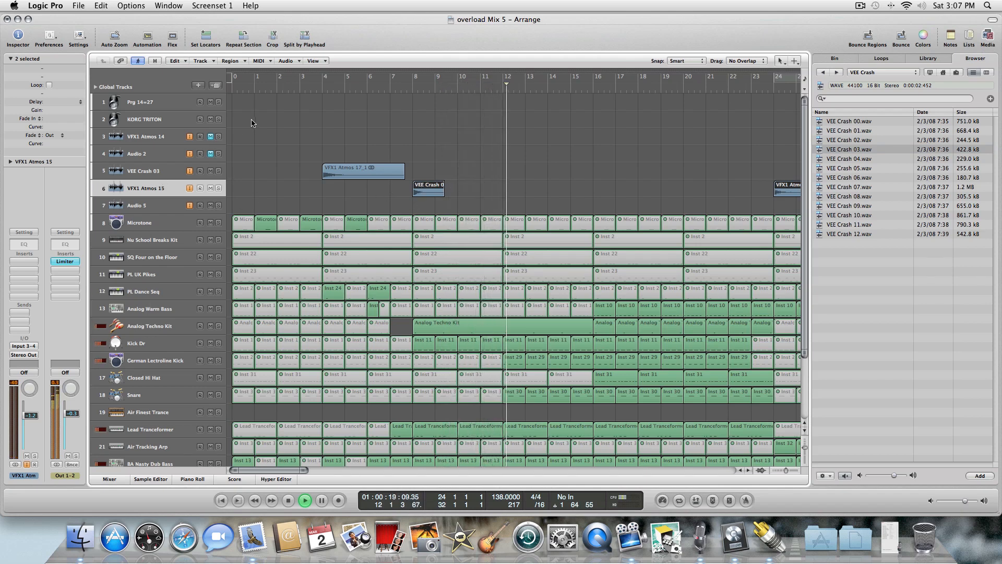
left_click(297, 61)
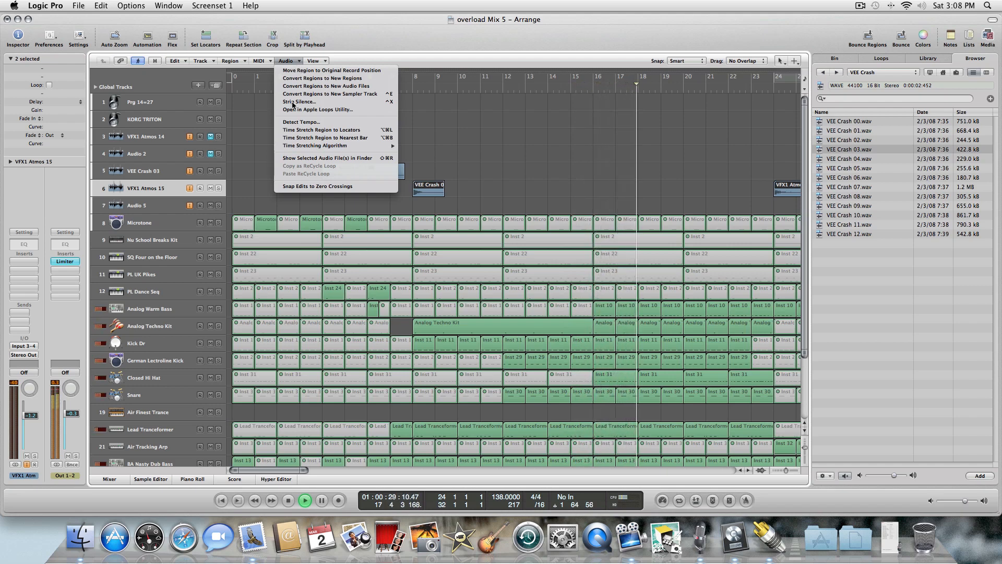
key("space")
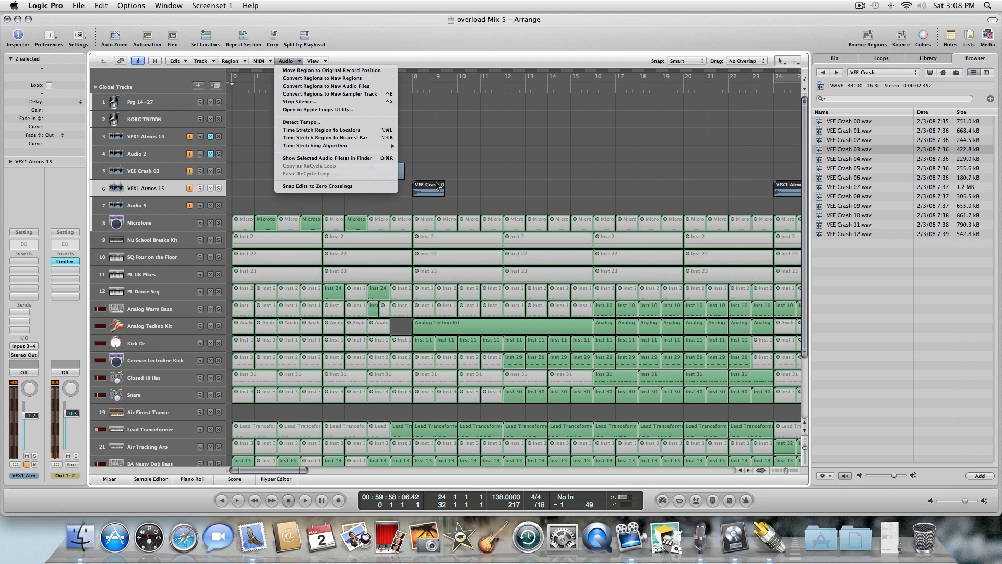
left_click(437, 186)
key("space")
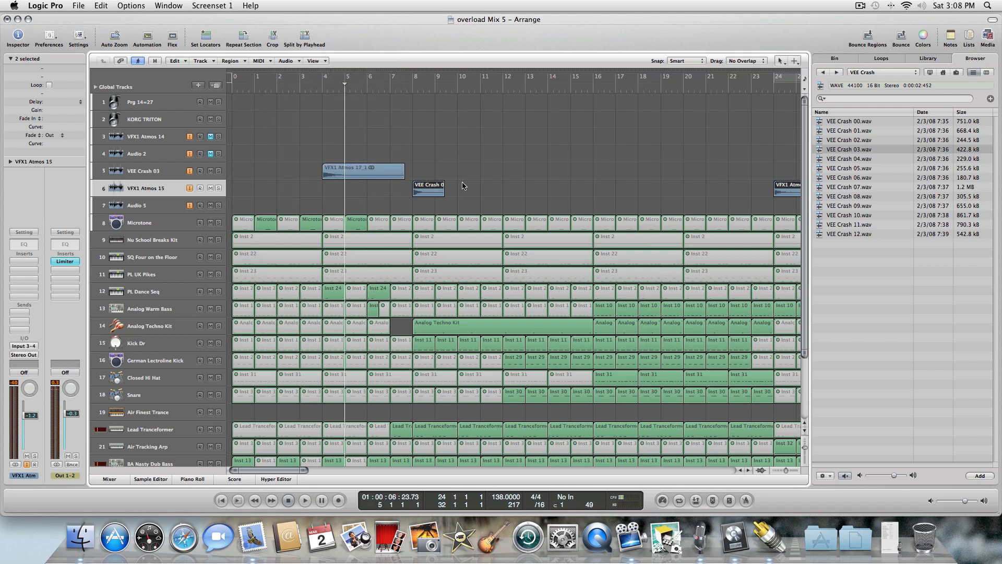
key("period")
key("period")
key("comma")
key("comma")
key("comma")
key("comma")
key("comma")
key("period")
key("period")
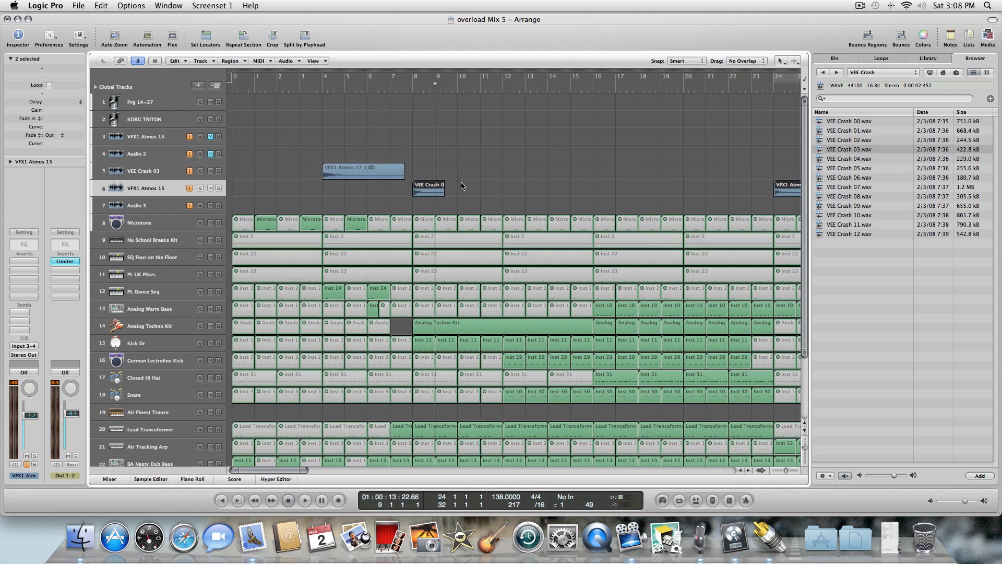
key("comma")
key("period")
key("period")
key("period")
key("period")
key("period")
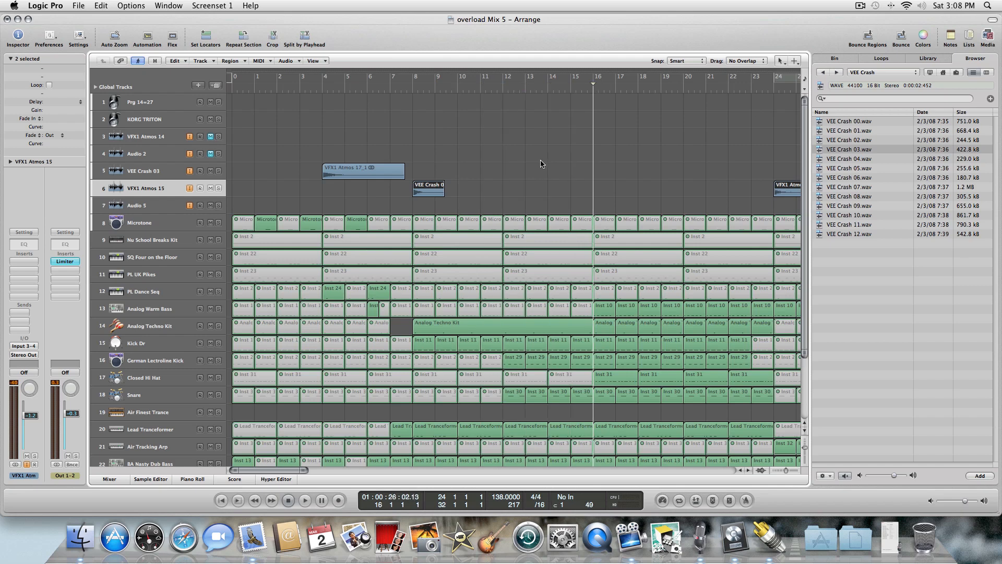
key("shift+period")
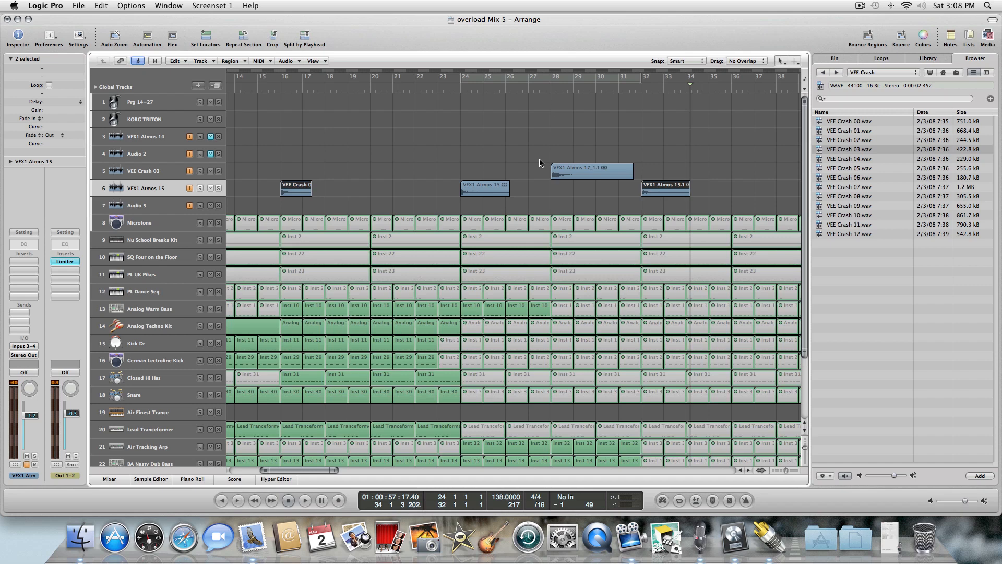
key("Return")
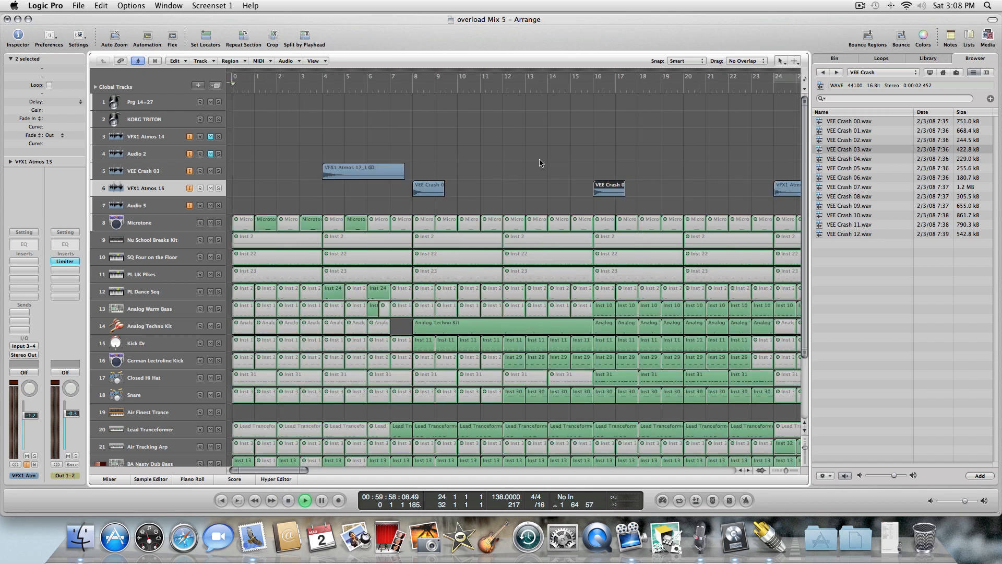
left_click(573, 153)
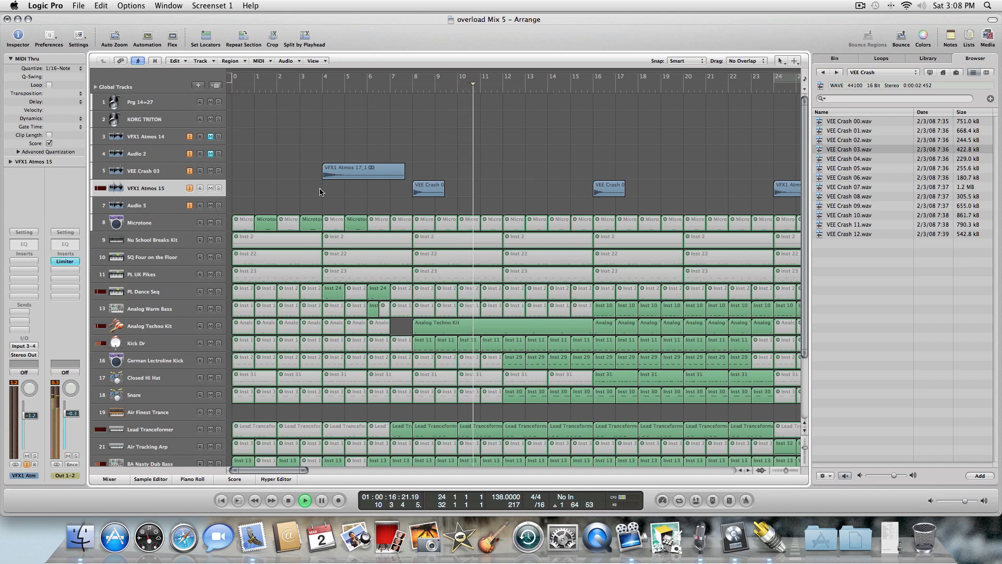
Move the bar 9 crash region up to the VEE Crash 03 track and replay from bar 9.
left_click_drag(425, 192, 426, 174)
key("Return")
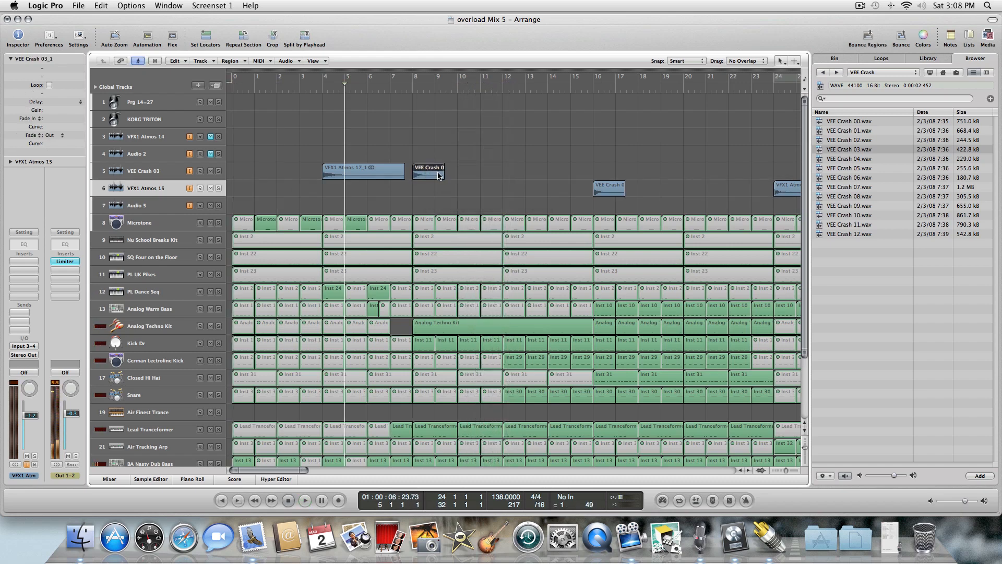
key("period")
key("period")
key("period")
key("period")
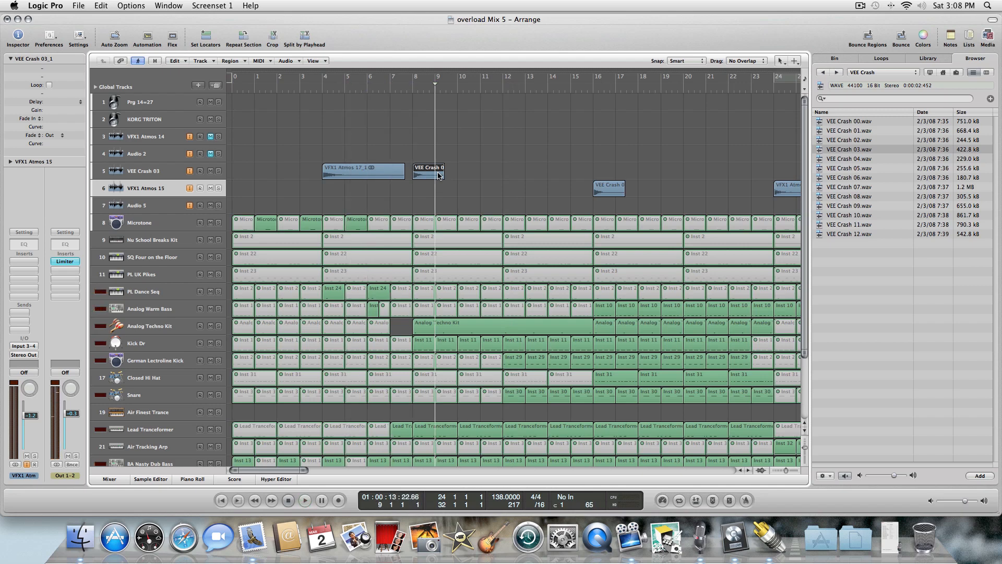
key("space")
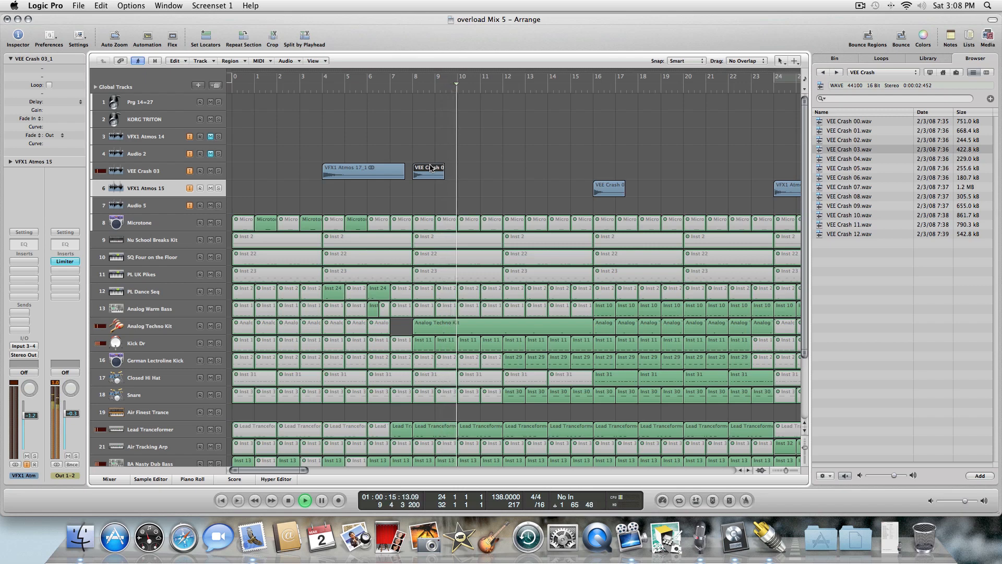
Move the bar 9 crash region onto the Audio 5 track and lower that track's volume slightly.
left_click_drag(429, 169, 427, 205)
key("space")
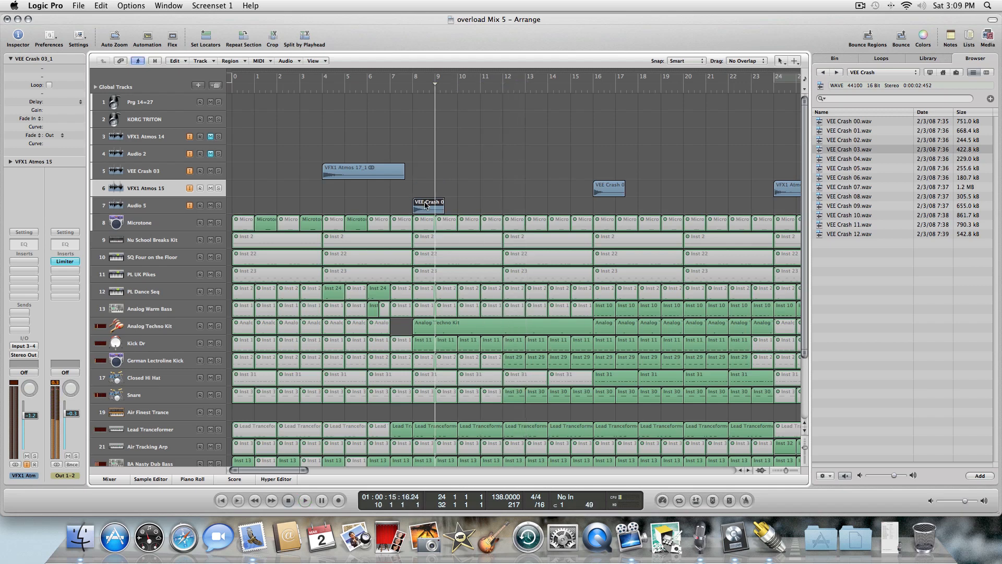
key("space")
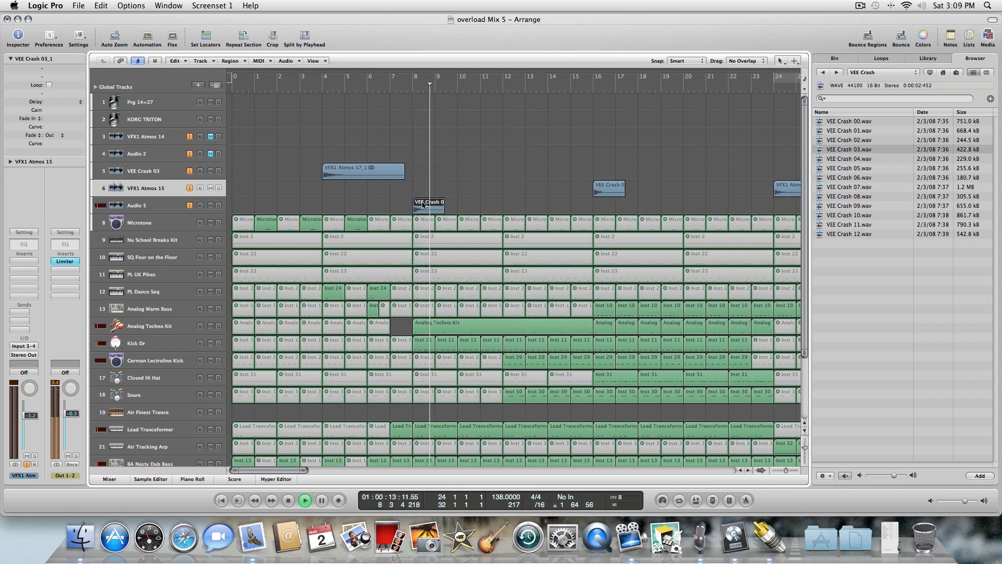
left_click(167, 208)
left_click_drag(39, 417, 39, 426)
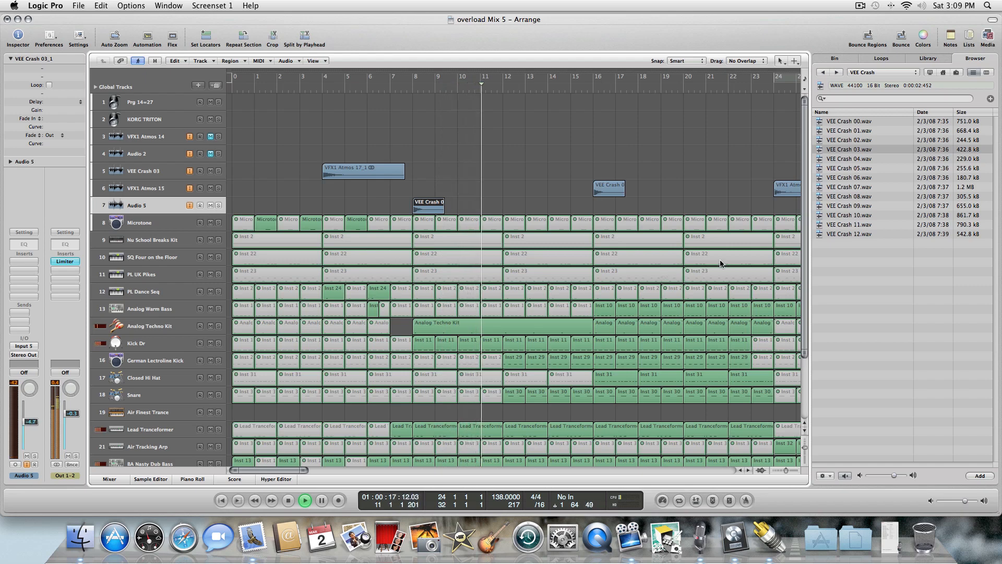
Move the bar 17 crash region onto the Audio 5 track as well and replay from the start.
left_click(696, 152)
left_click_drag(612, 188, 612, 205)
left_click(617, 179)
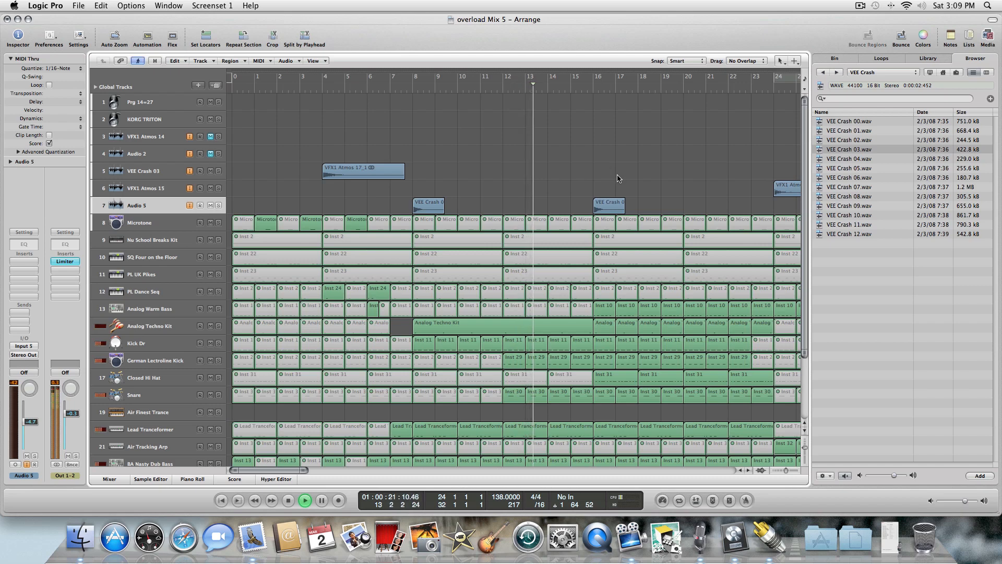
key("comma")
key("comma")
key("comma")
key("comma")
key("comma")
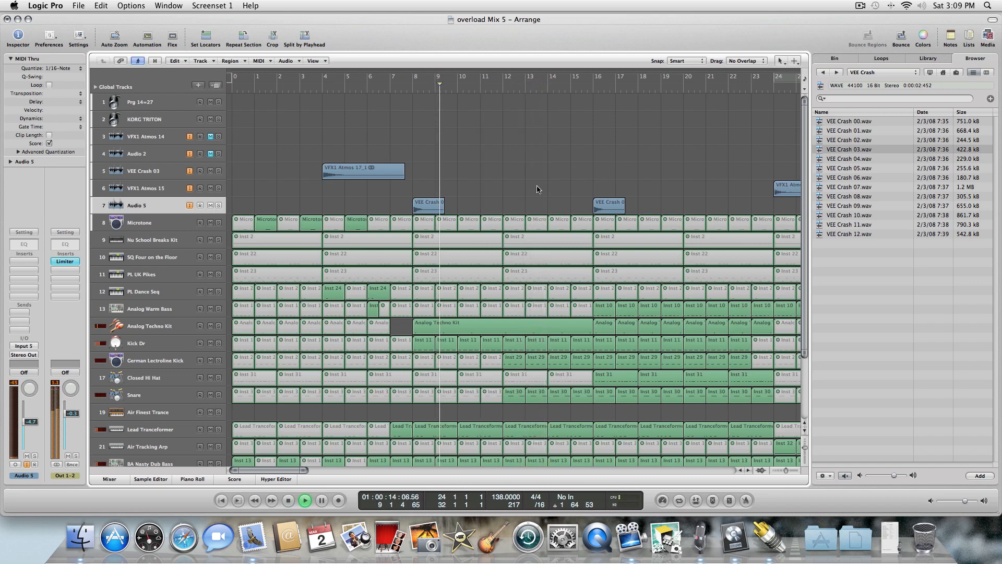
key("Return")
key("space")
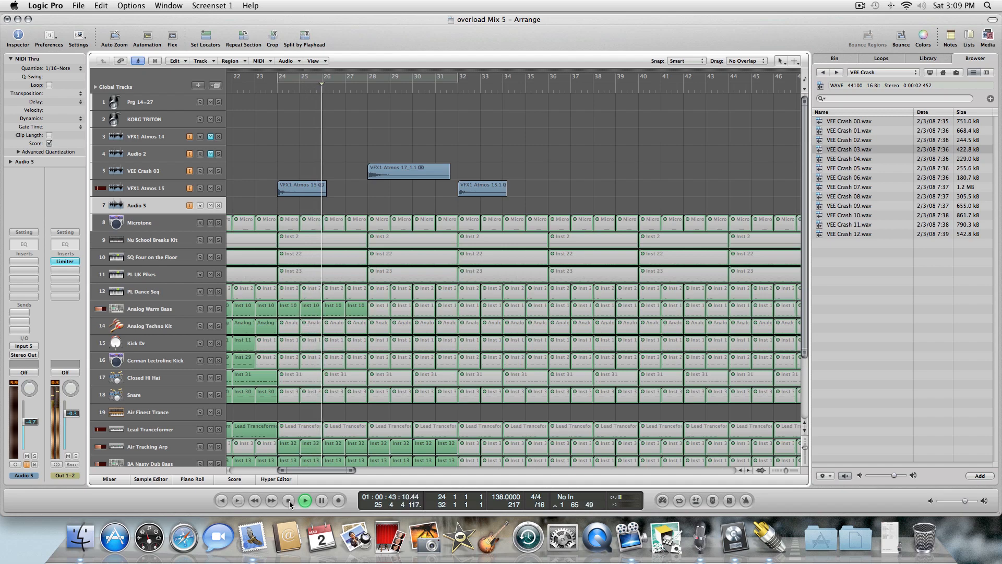
Raise the VFX1 Atmos 15 track's volume fader slightly.
left_click_drag(314, 465, 299, 469)
left_click(179, 186)
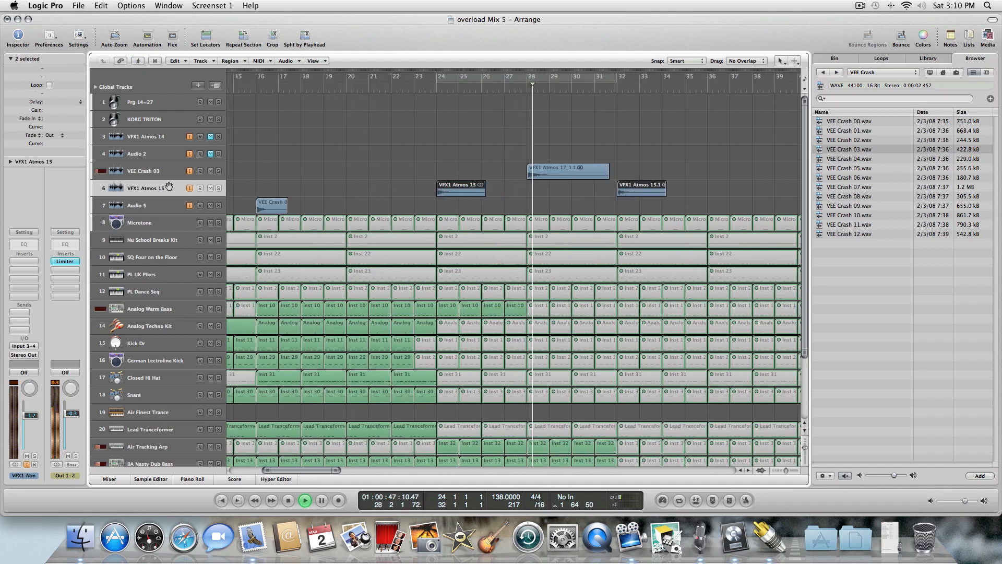
left_click_drag(31, 416, 31, 413)
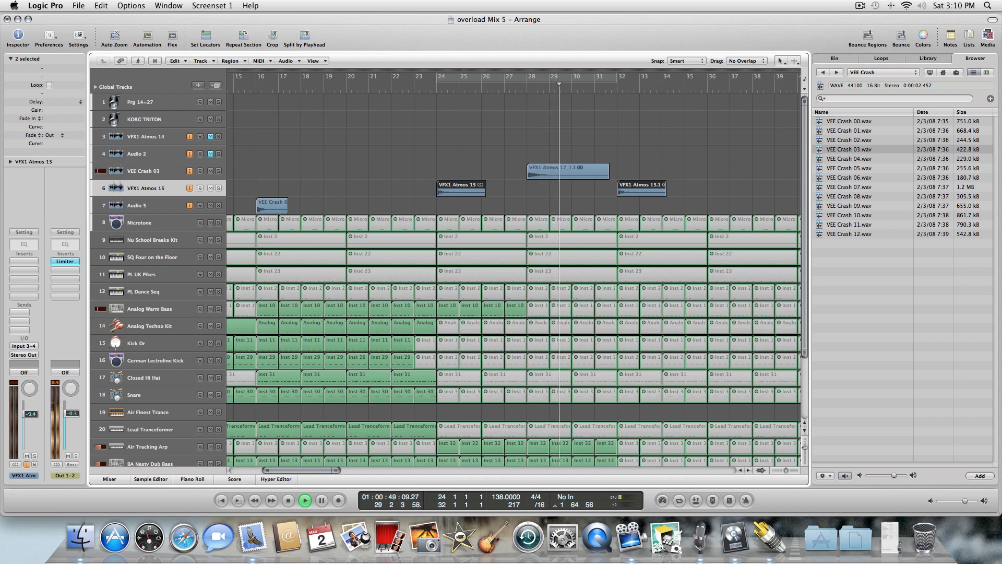
Return the playhead to the start of the song and open the VFX Atmos folder in the browser.
double_click(288, 500)
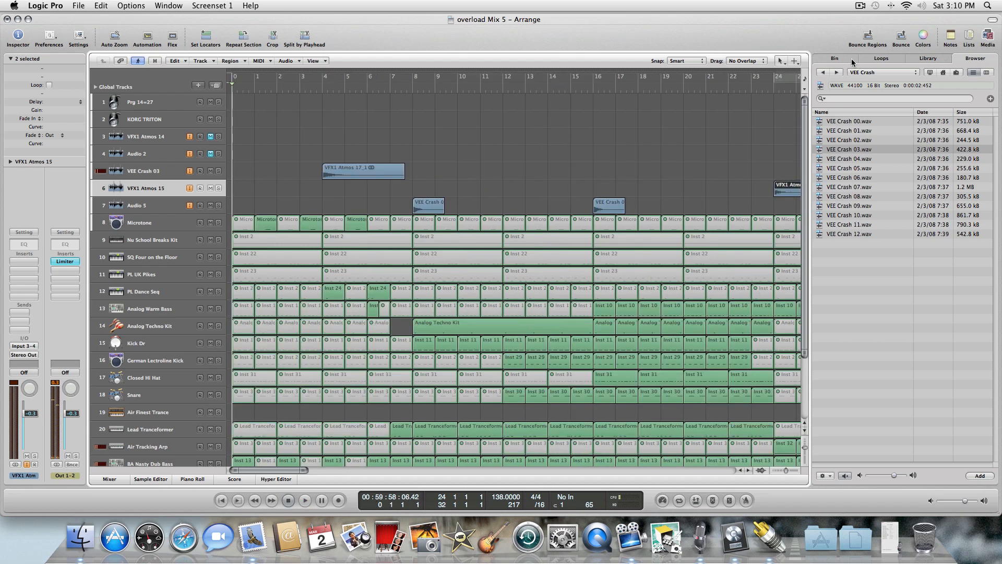
left_click(824, 73)
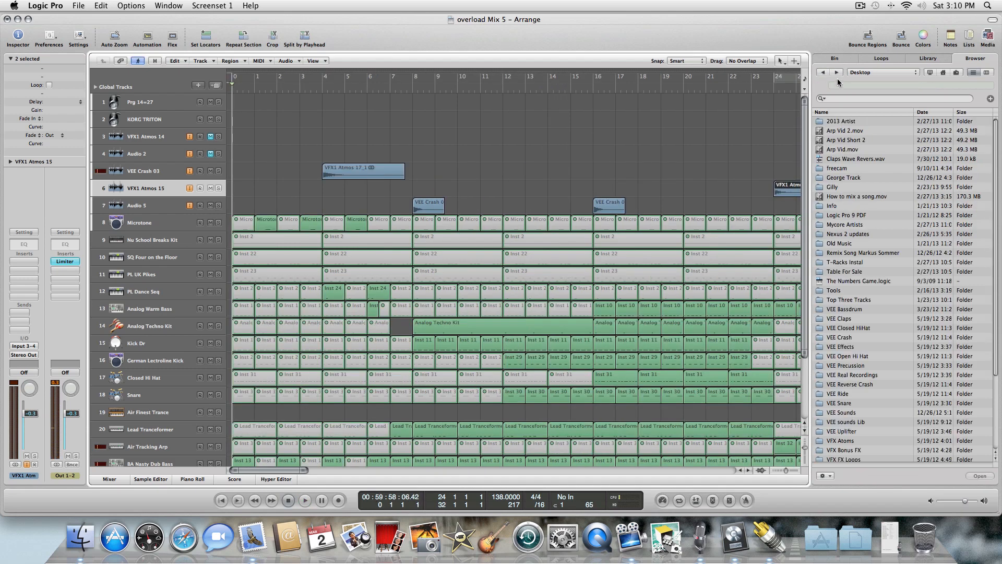
left_click(838, 73)
left_click(838, 72)
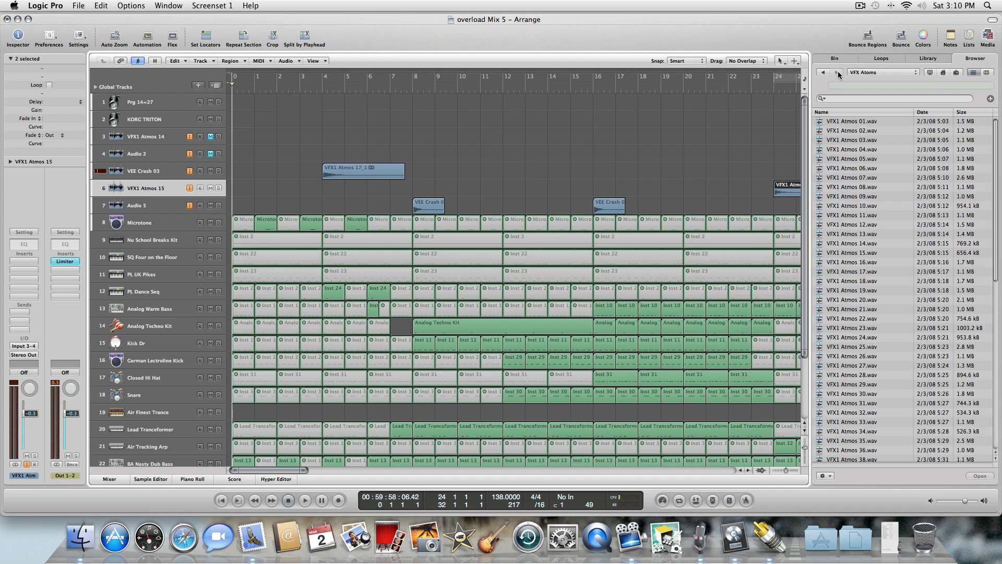
Audition the VFX1 Atmos samples from 23 to 40 in the browser while playing the arrangement.
left_click(847, 328)
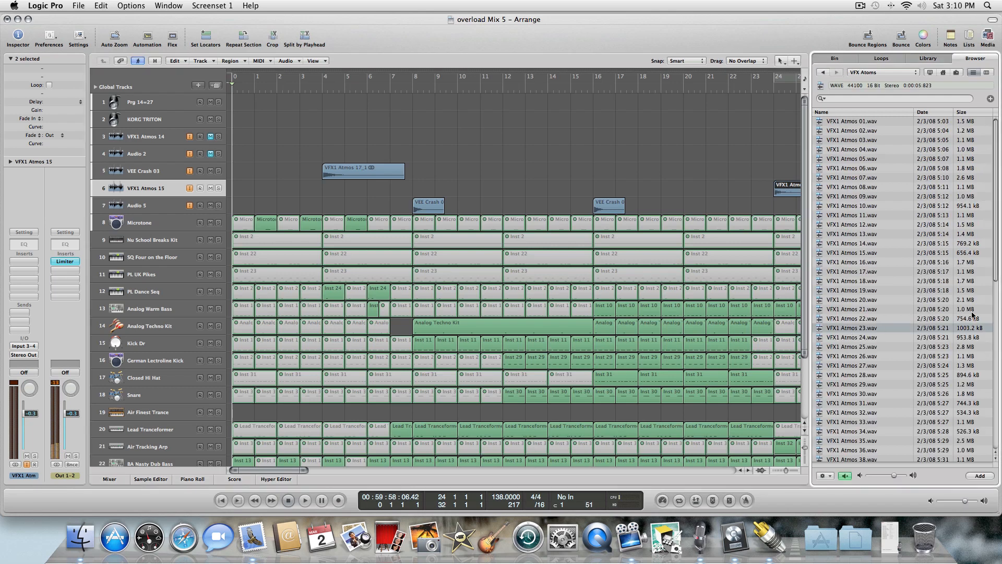
scroll(996, 238, "down", 3)
left_click(833, 326)
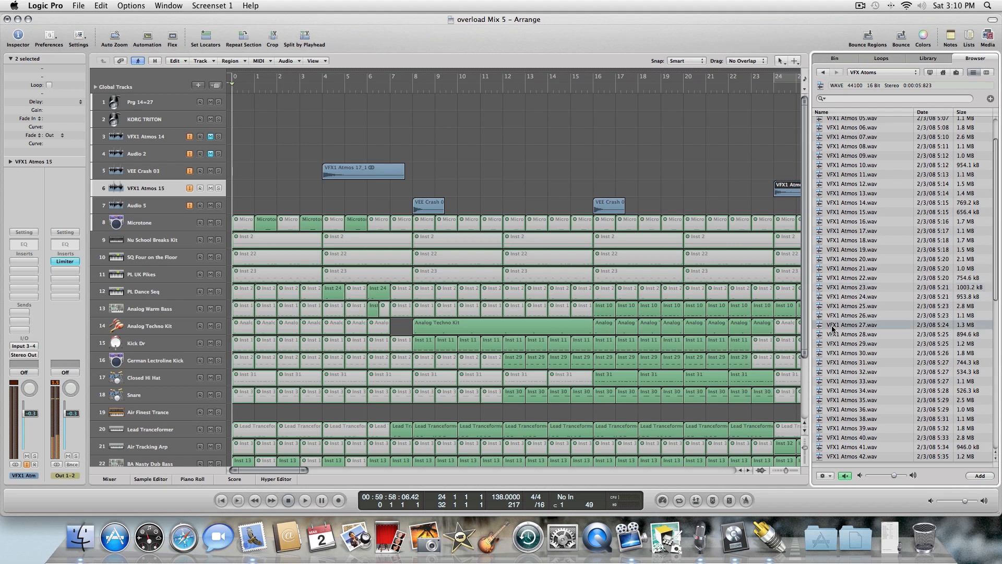
left_click(837, 334)
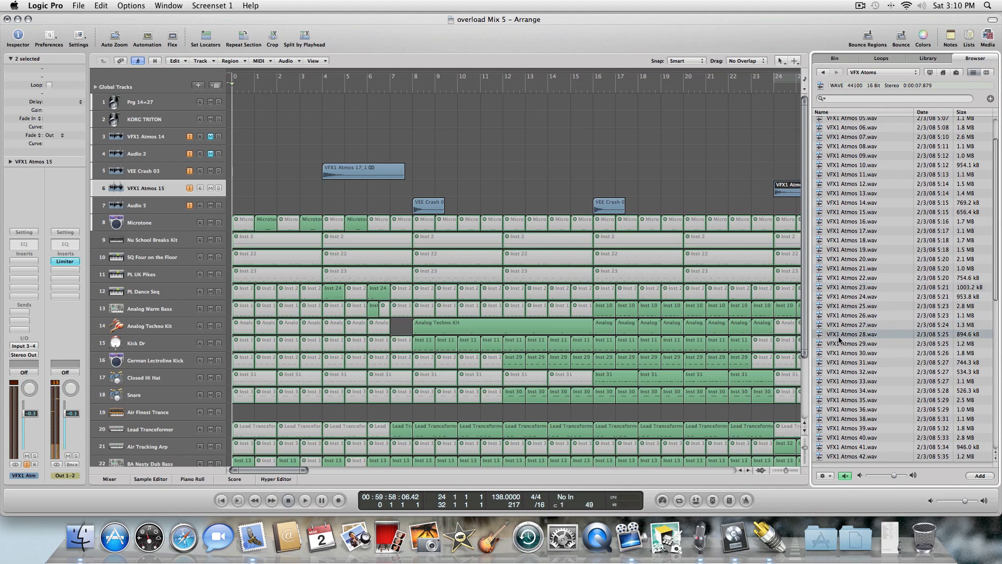
left_click(841, 344)
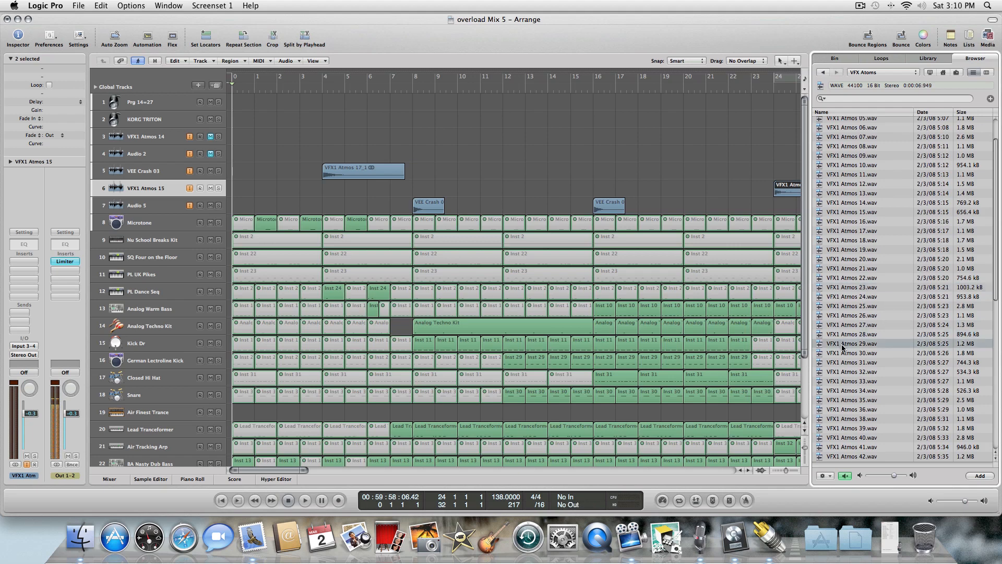
left_click(843, 354)
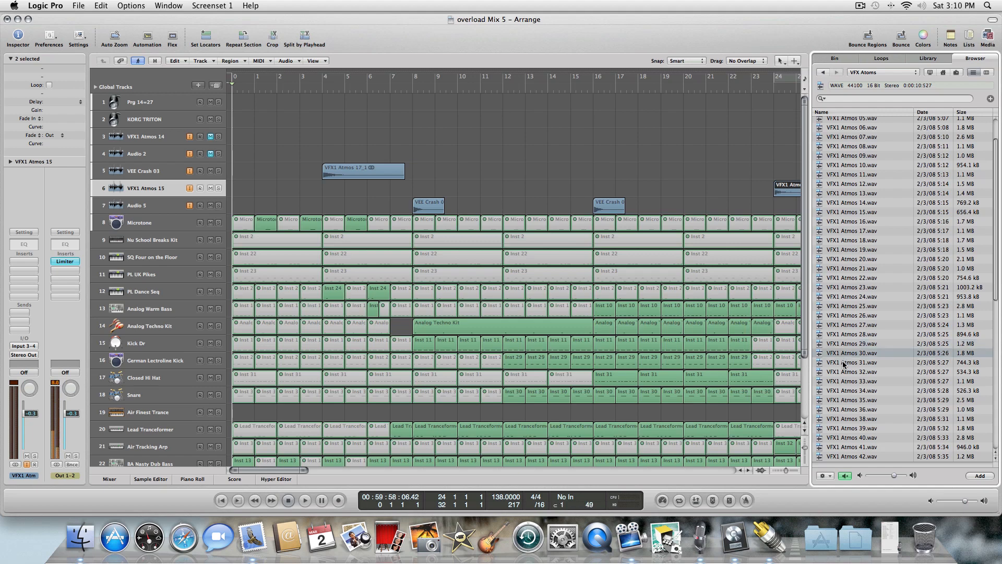
left_click(845, 363)
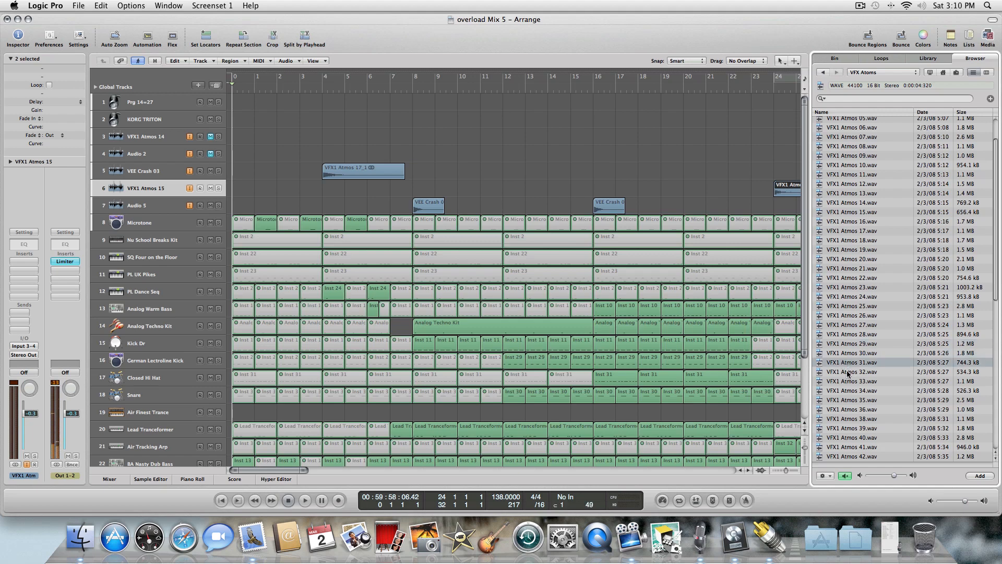
left_click(847, 372)
left_click(848, 383)
left_click(847, 392)
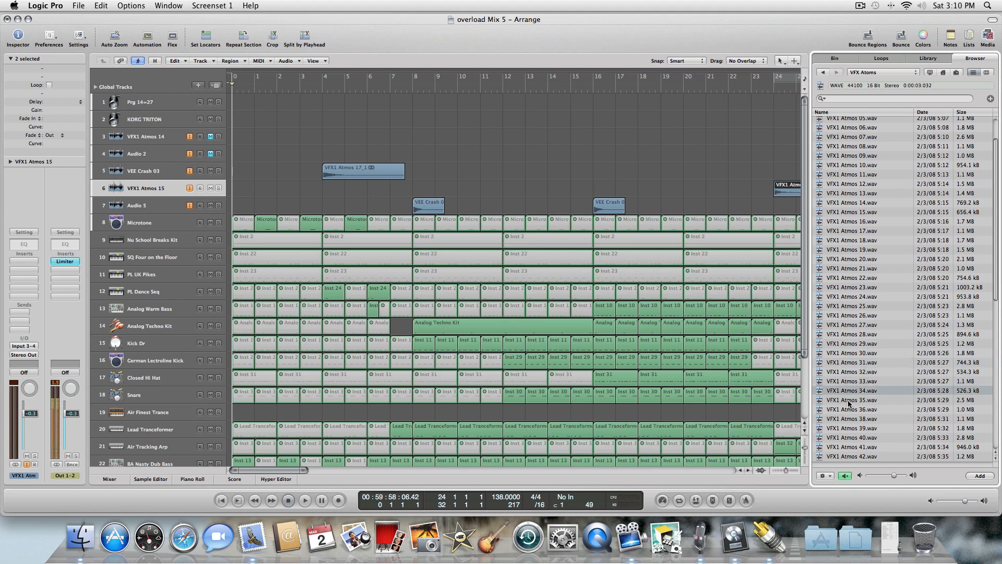
left_click(848, 402)
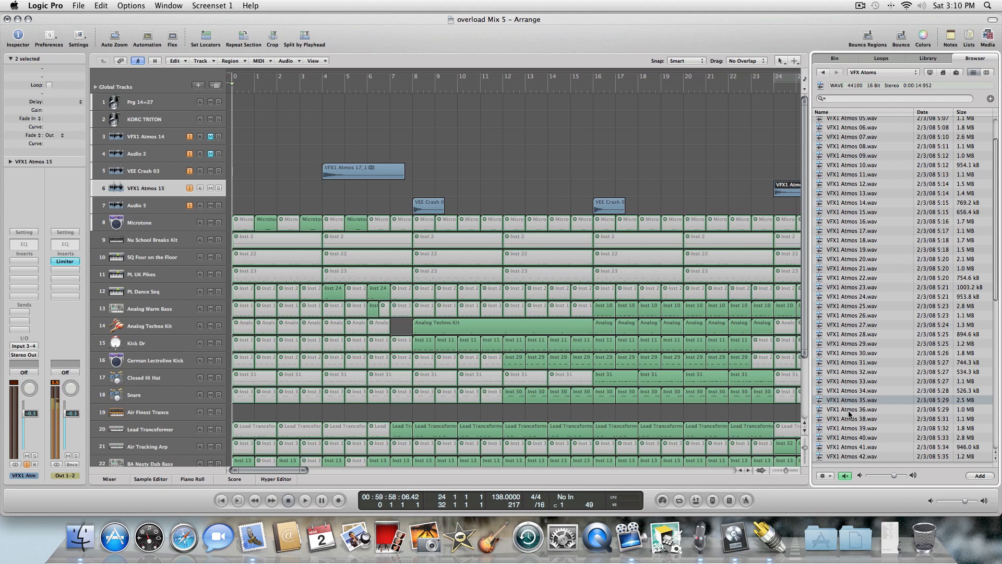
left_click(848, 410)
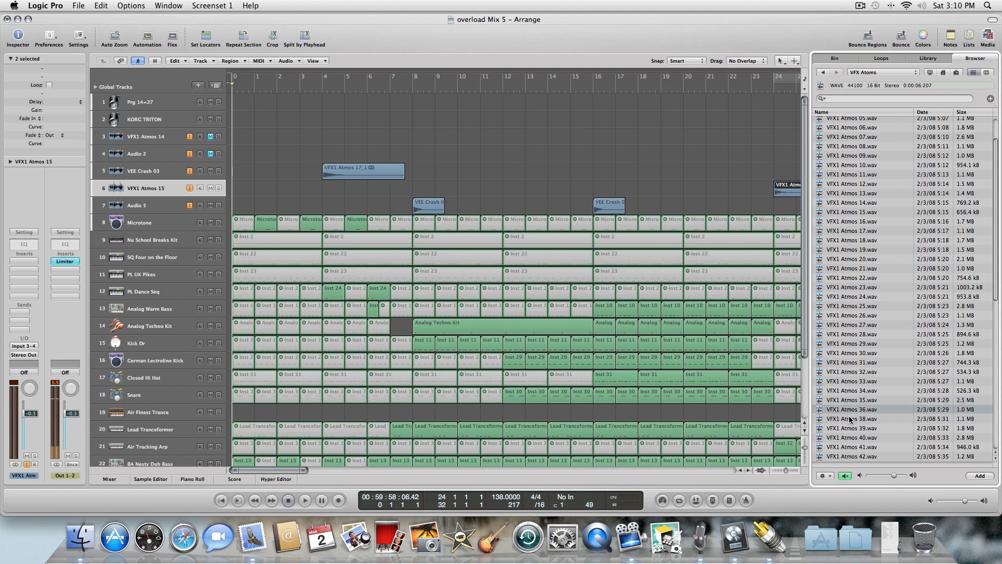
left_click(850, 419)
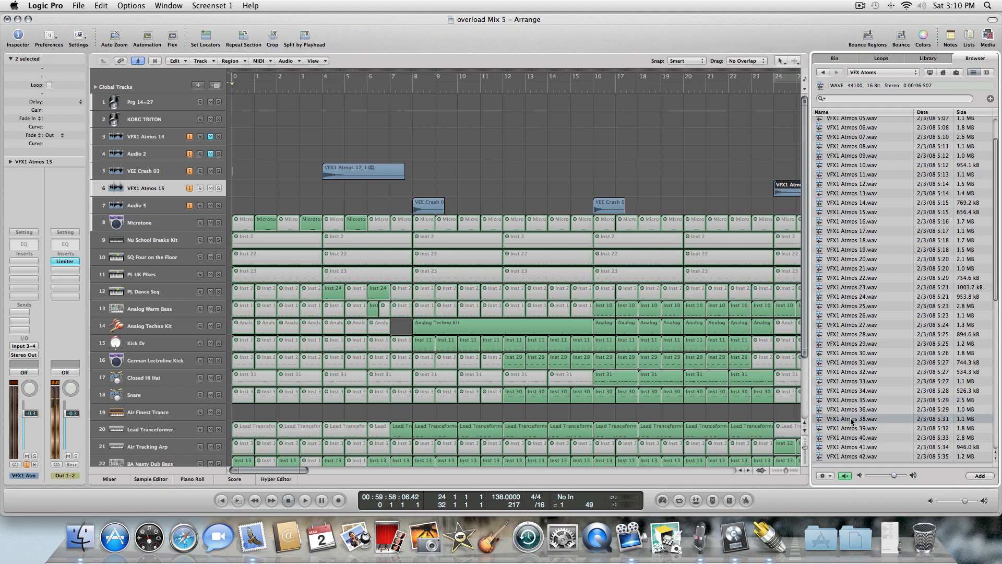
key("space")
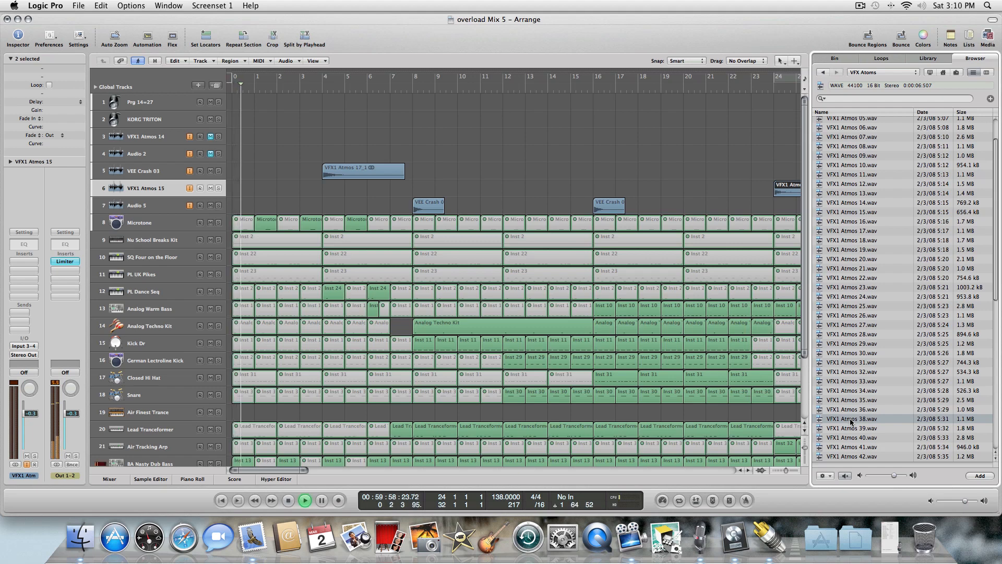
left_click(846, 411)
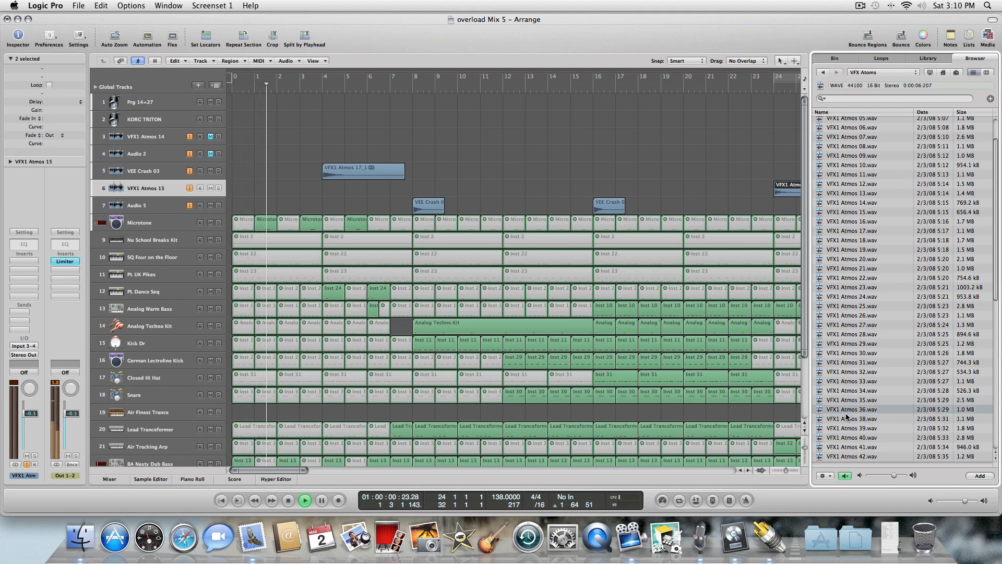
left_click(846, 417)
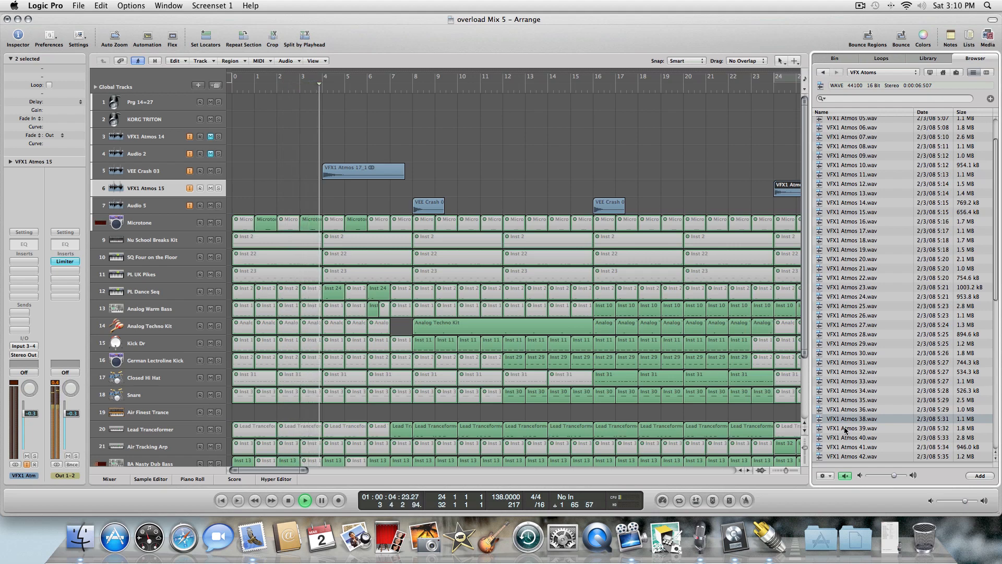
left_click(845, 429)
key("space")
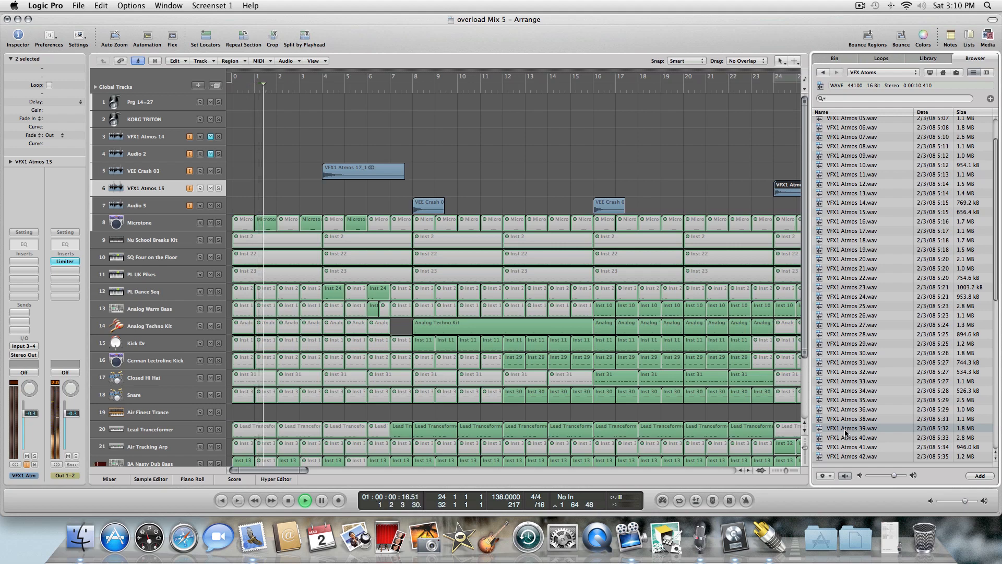
left_click(845, 439)
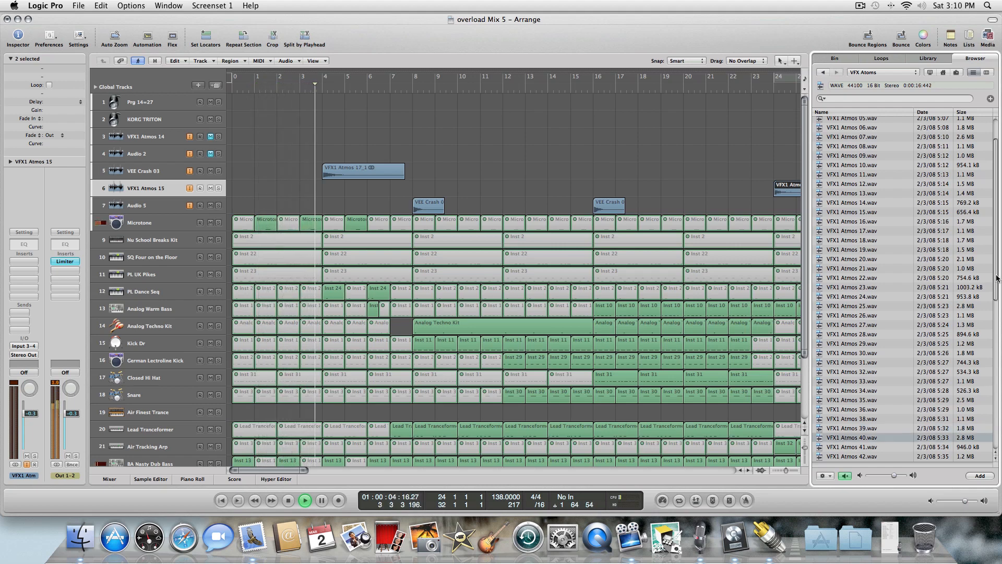
Scroll further down the VFX Atmos list and audition samples 41 to 50.
scroll(996, 294, "down", 2)
left_click_drag(996, 295, 996, 298)
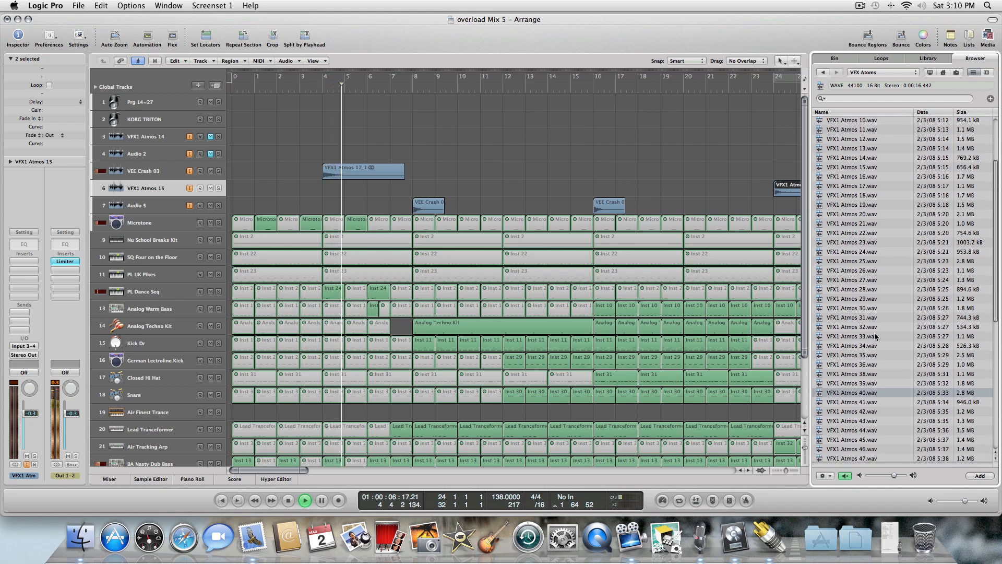
left_click(854, 402)
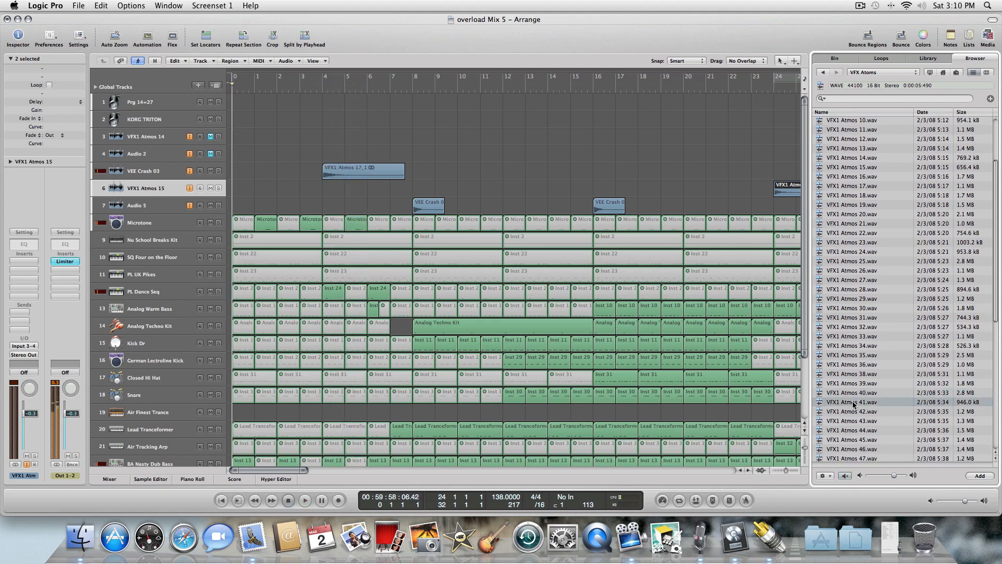
left_click(843, 411)
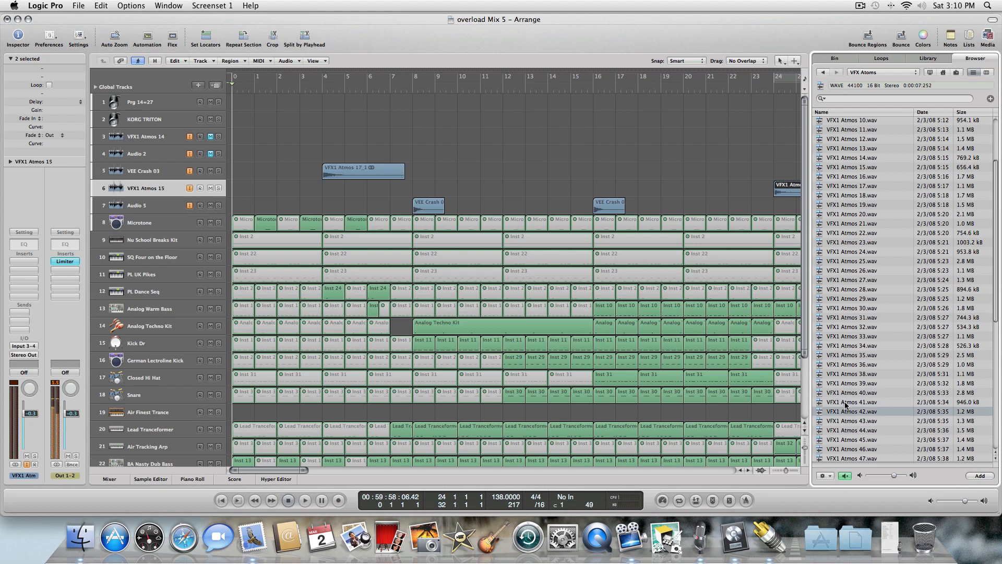
left_click(842, 424)
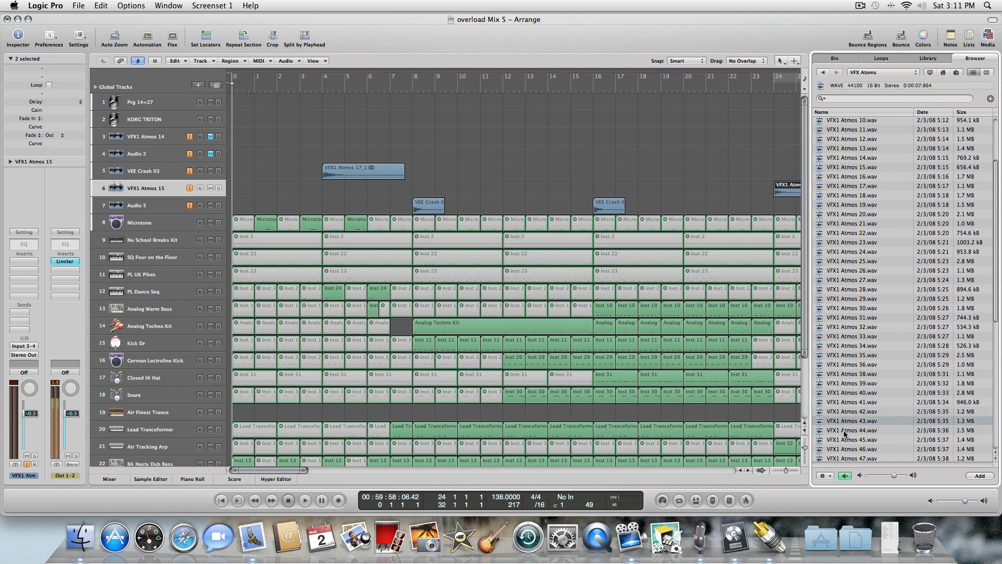
left_click(844, 431)
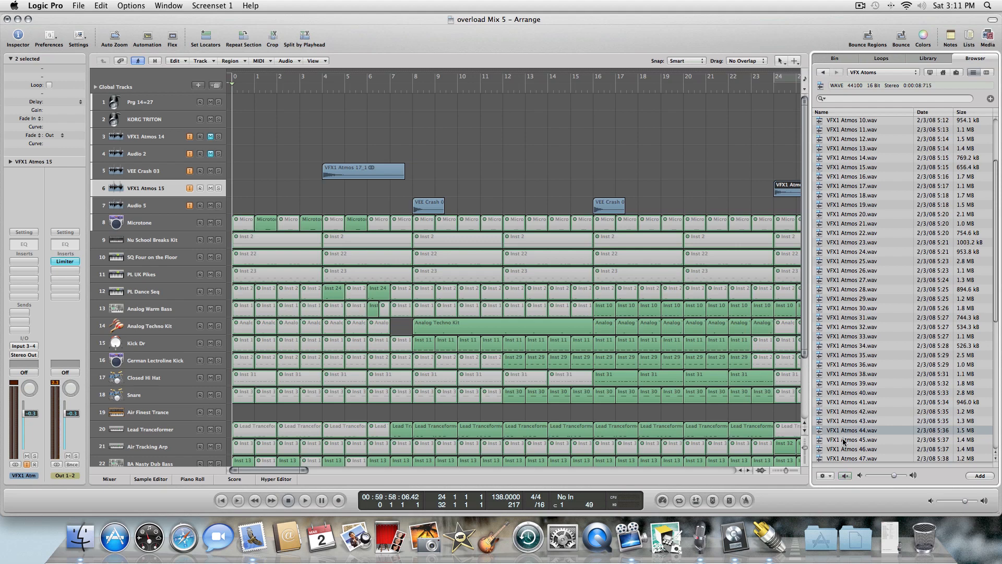
left_click(843, 441)
left_click(843, 450)
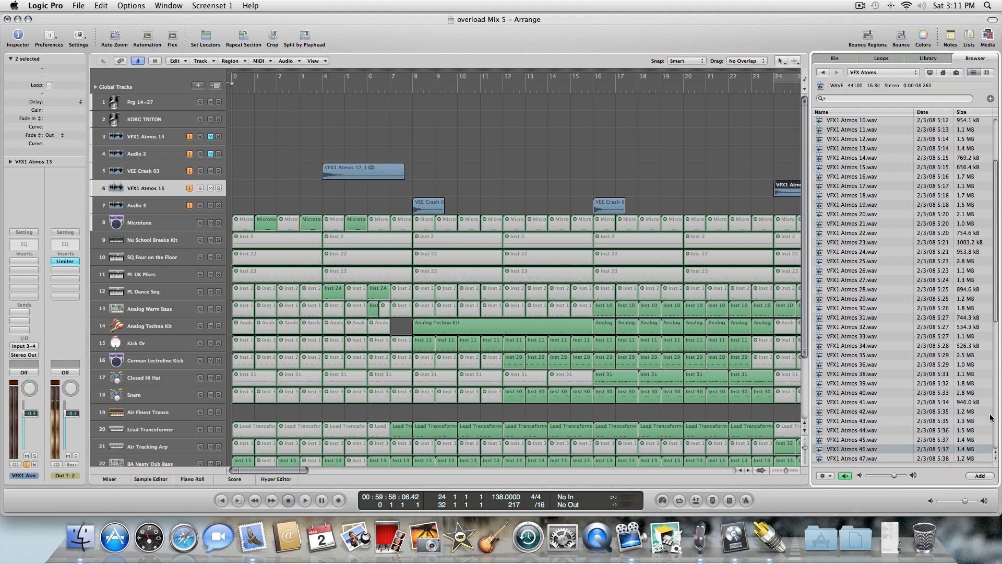
left_click_drag(998, 324, 996, 350)
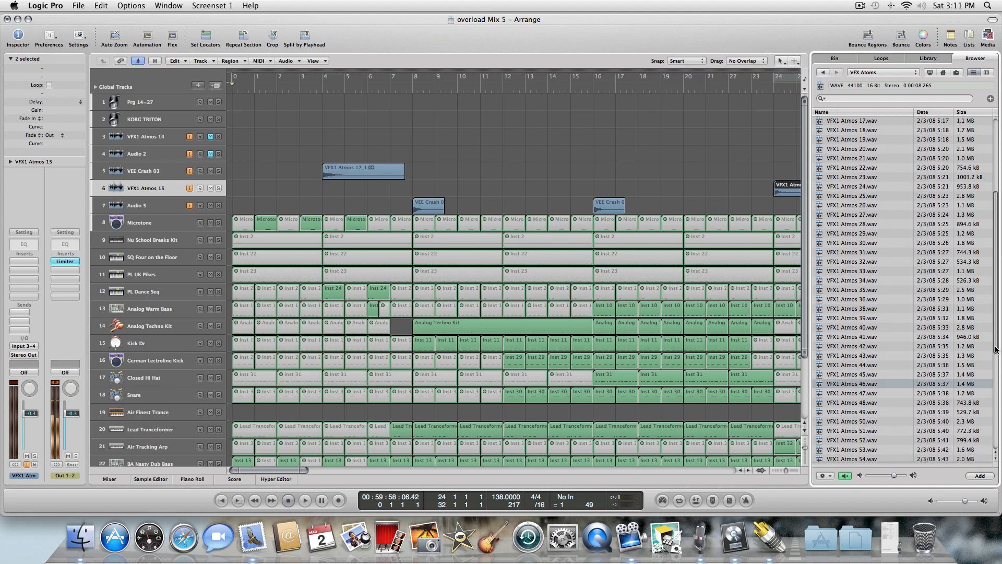
left_click(853, 394)
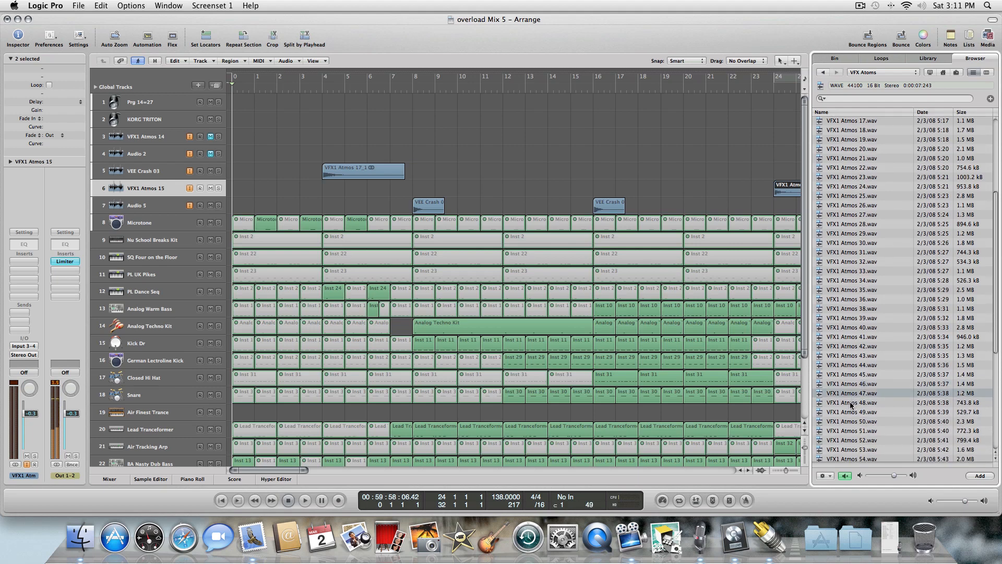
left_click(851, 404)
left_click(852, 413)
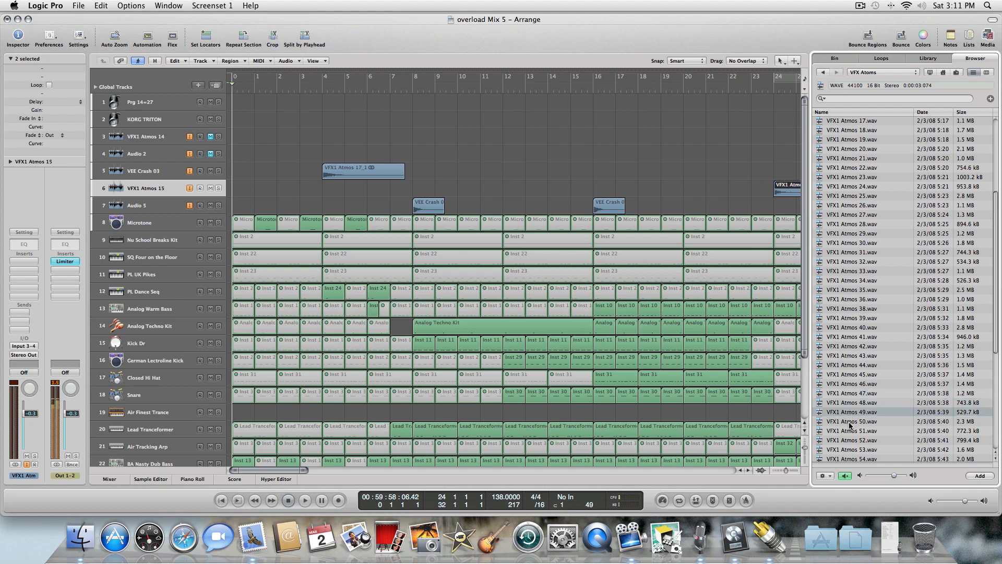
left_click(849, 423)
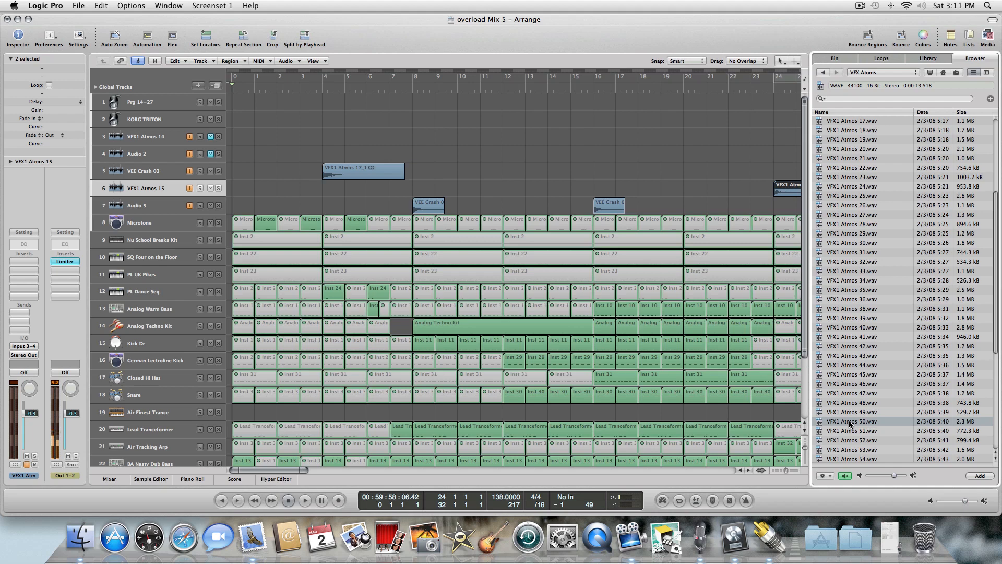
Place VFX1 Atmos 50.wav at bar 1 on the VFX1 Atmos 15 track, play it, and raise the track's volume.
left_click_drag(849, 424, 233, 191)
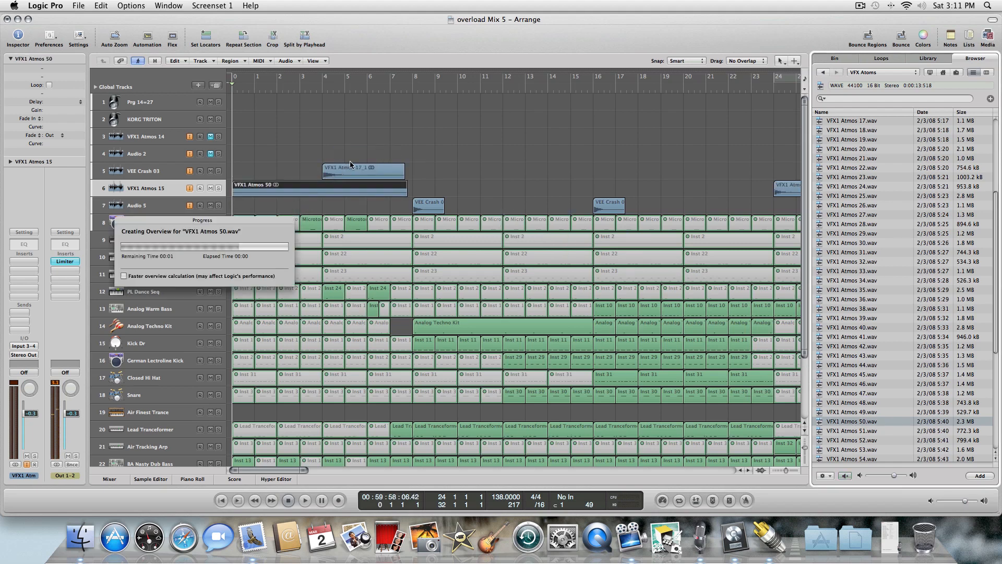
key("space")
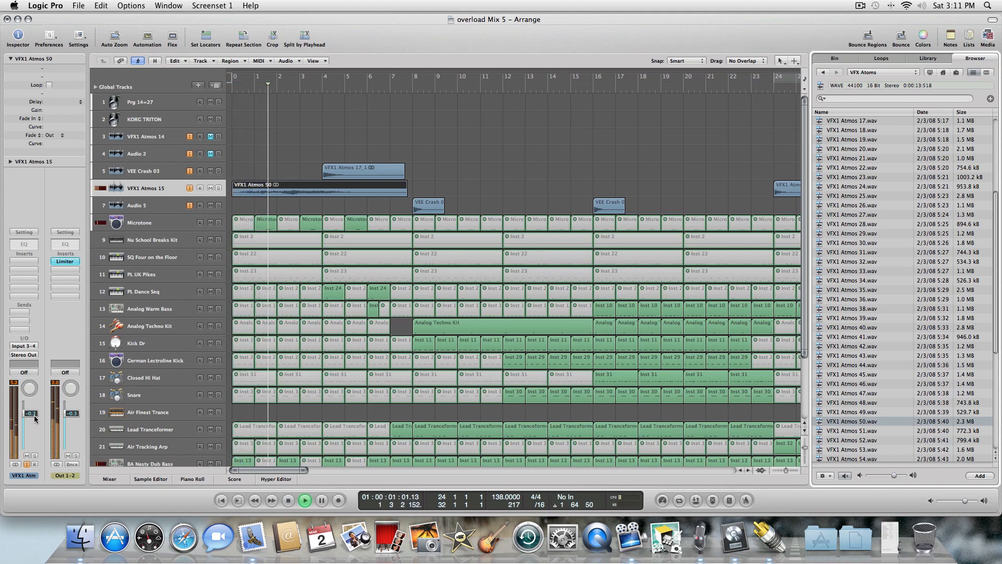
left_click_drag(35, 420, 32, 424)
key("Return")
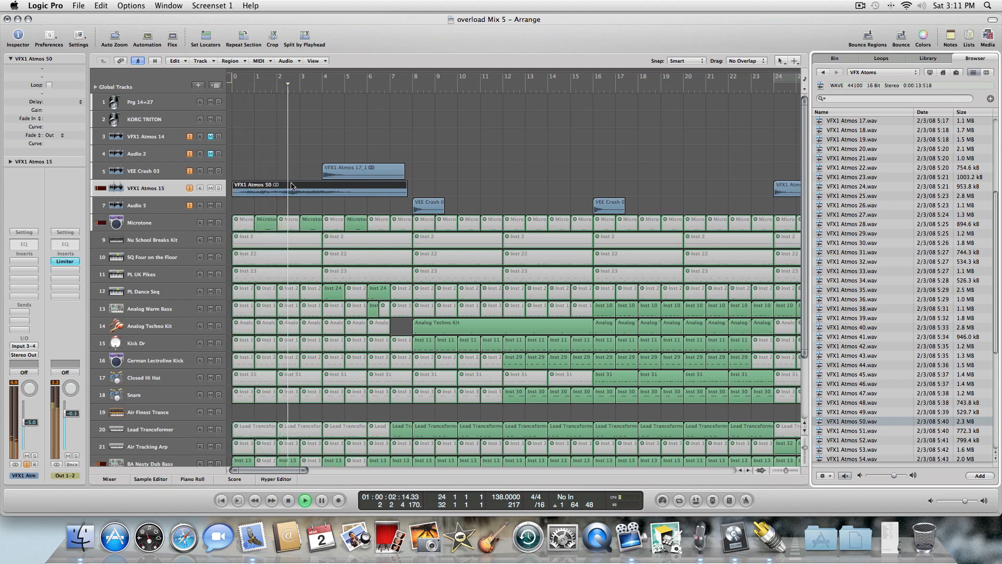
Mute the Microtone and PL Dance Seq regions between bars 6 and 8 with the Mute tool and replay from the start.
key("Escape")
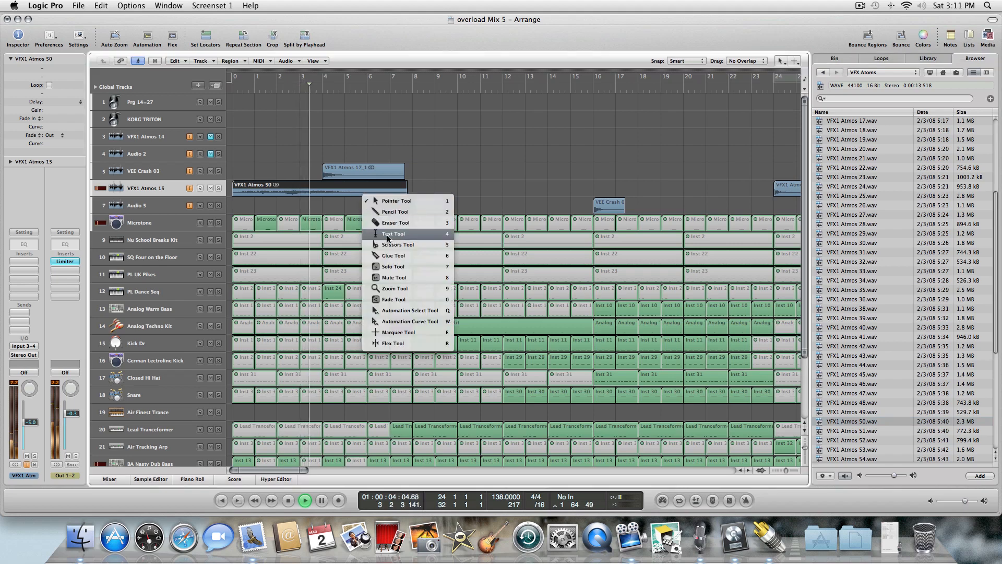
left_click(393, 277)
left_click(354, 219)
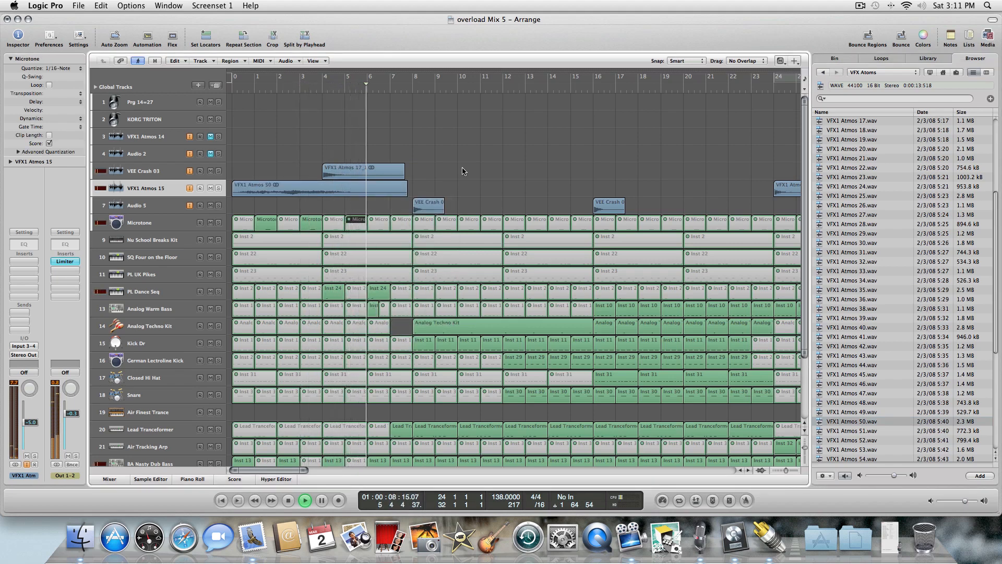
left_click(357, 295)
left_click(406, 292)
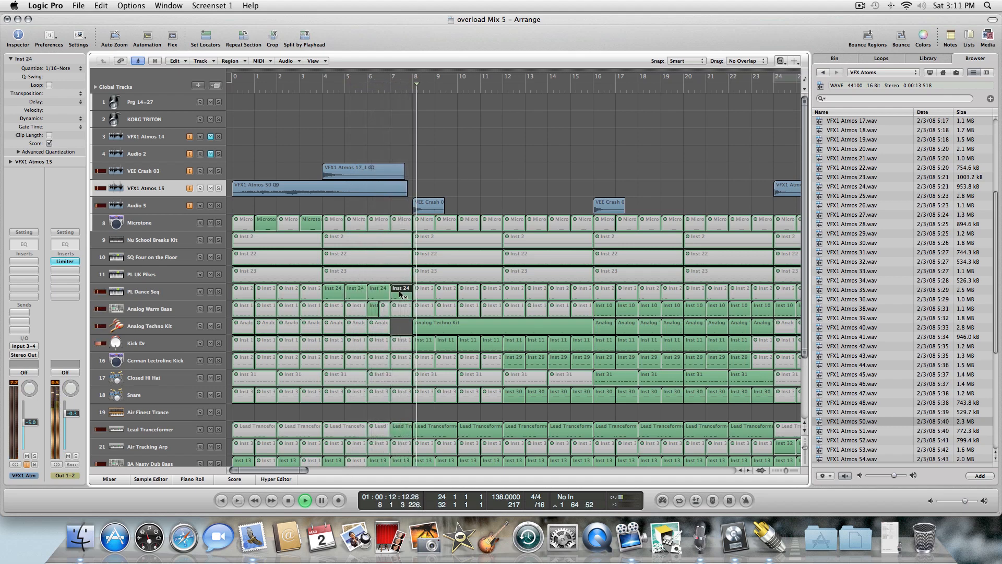
key("Return")
key("space")
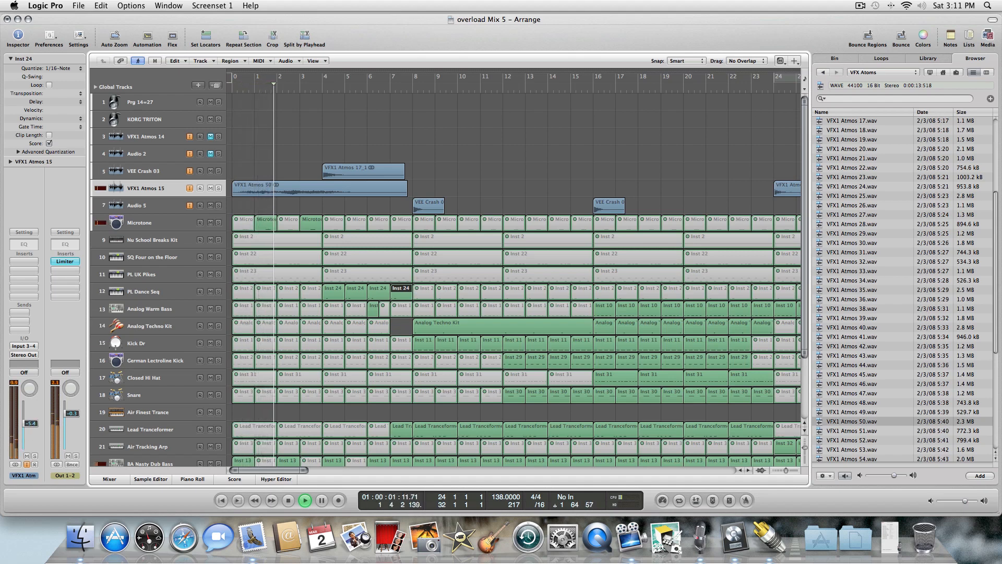
left_click(197, 229)
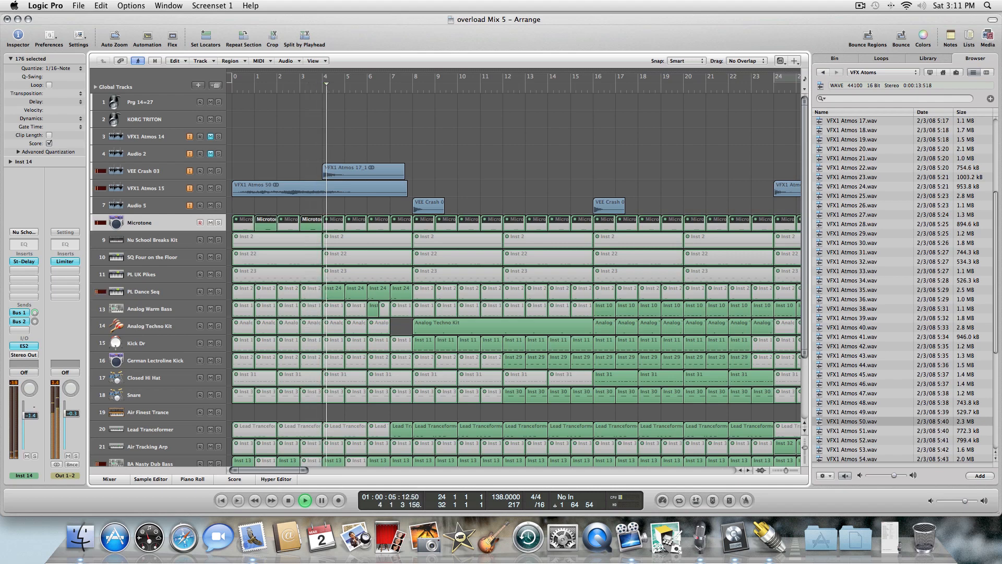
left_click(487, 166)
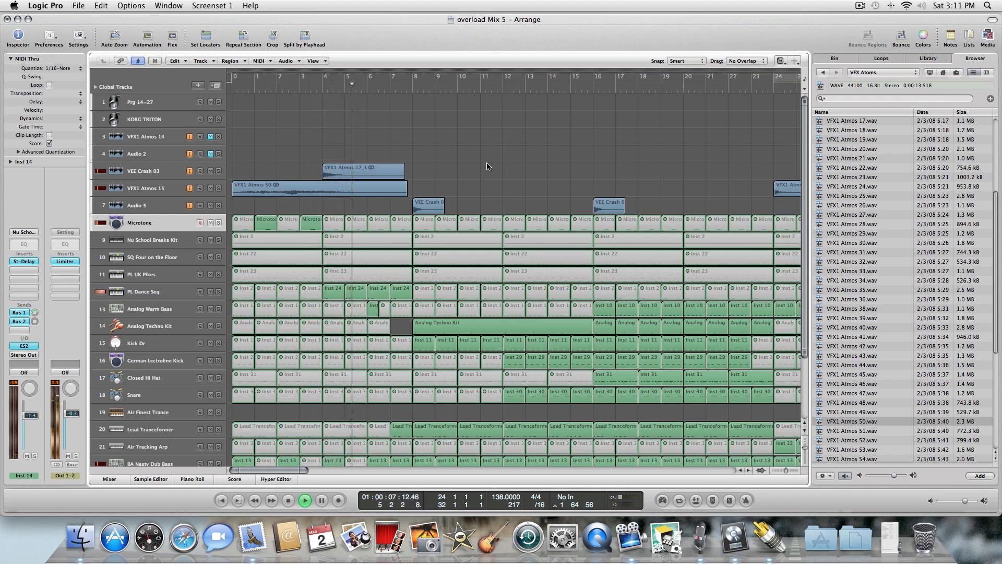
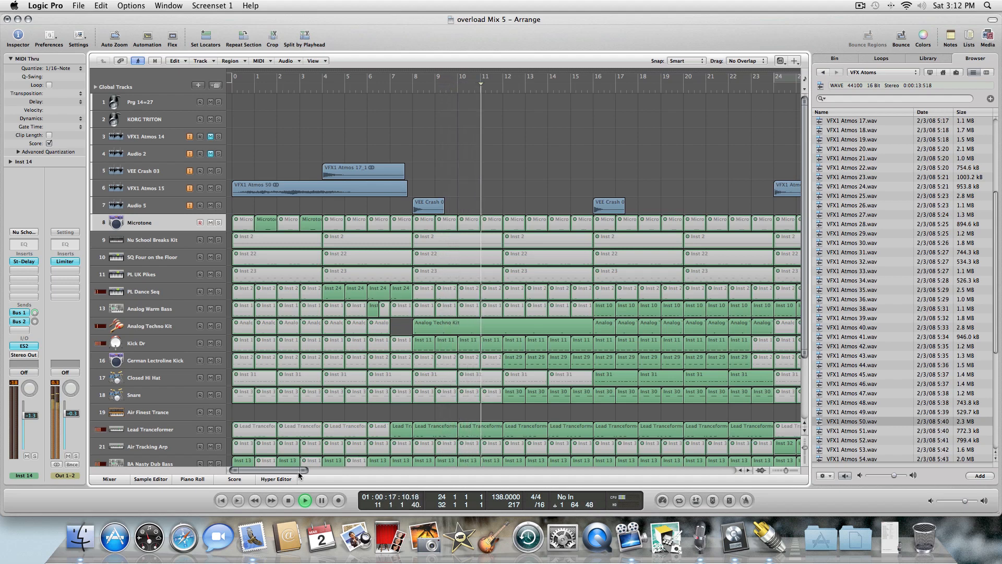
Stop playback and open the VFX Hit & Explode folder from the Desktop in the file browser.
left_click_drag(299, 471, 305, 472)
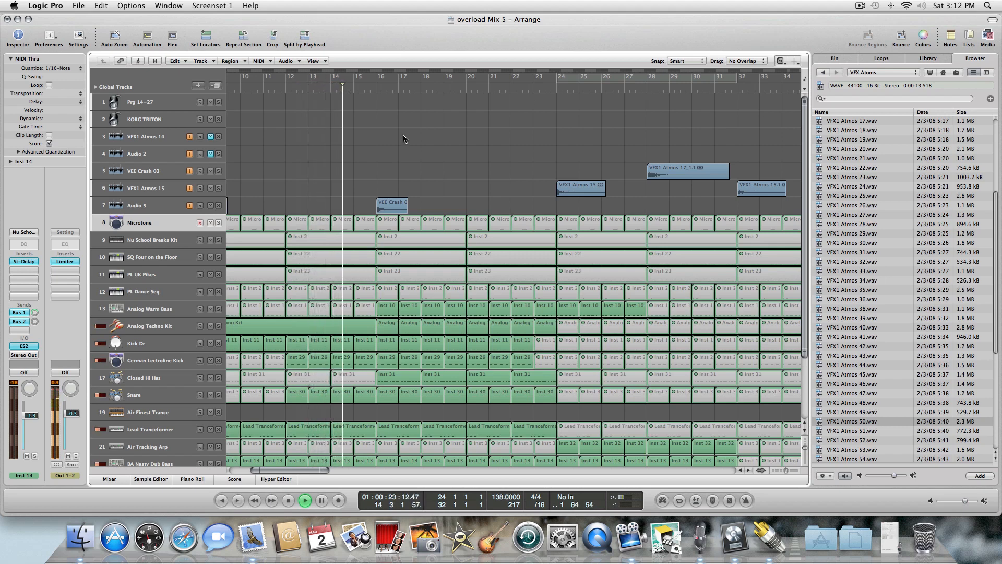
left_click(367, 348)
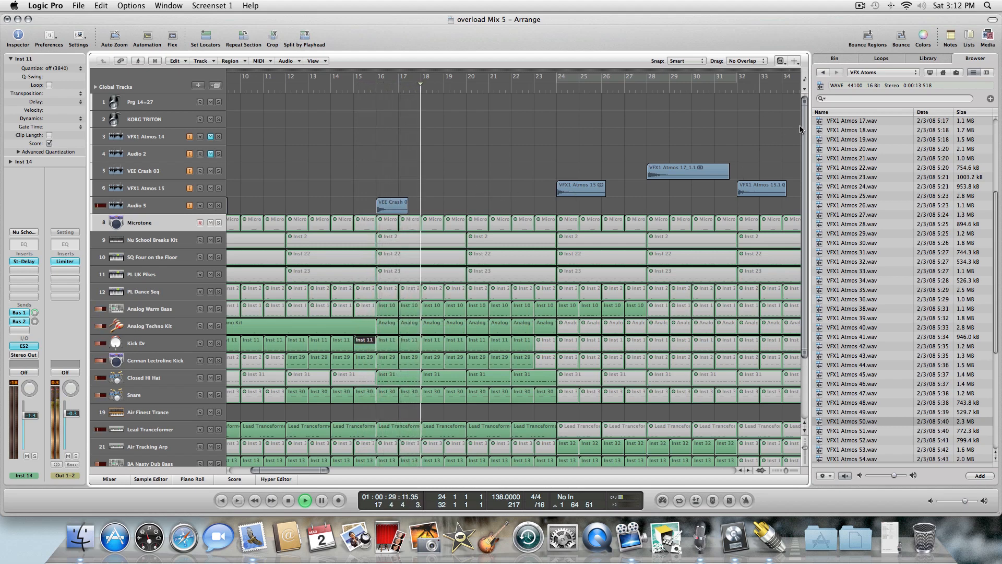
left_click_drag(804, 126, 804, 128)
key("space")
left_click(822, 74)
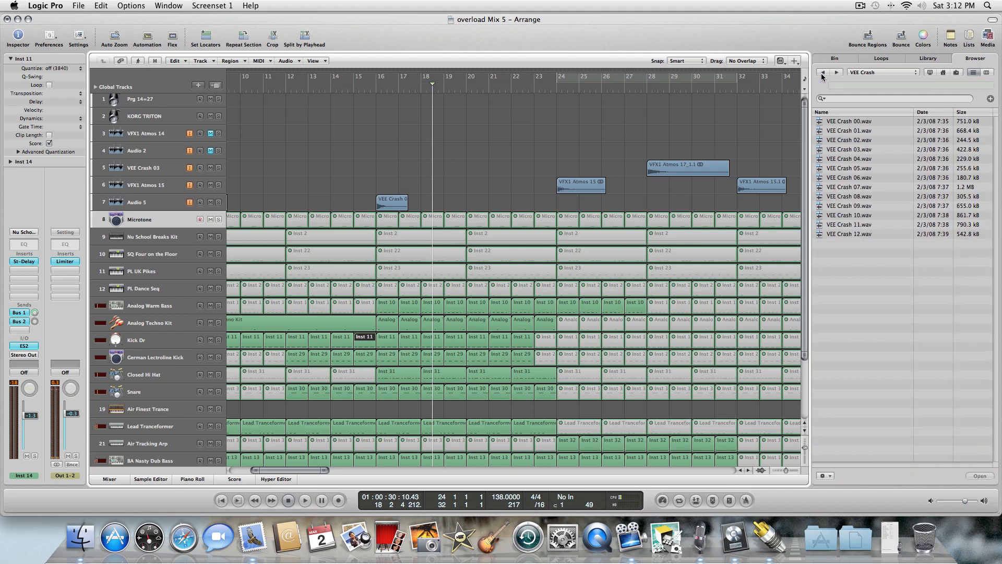
left_click(822, 73)
left_click(999, 152)
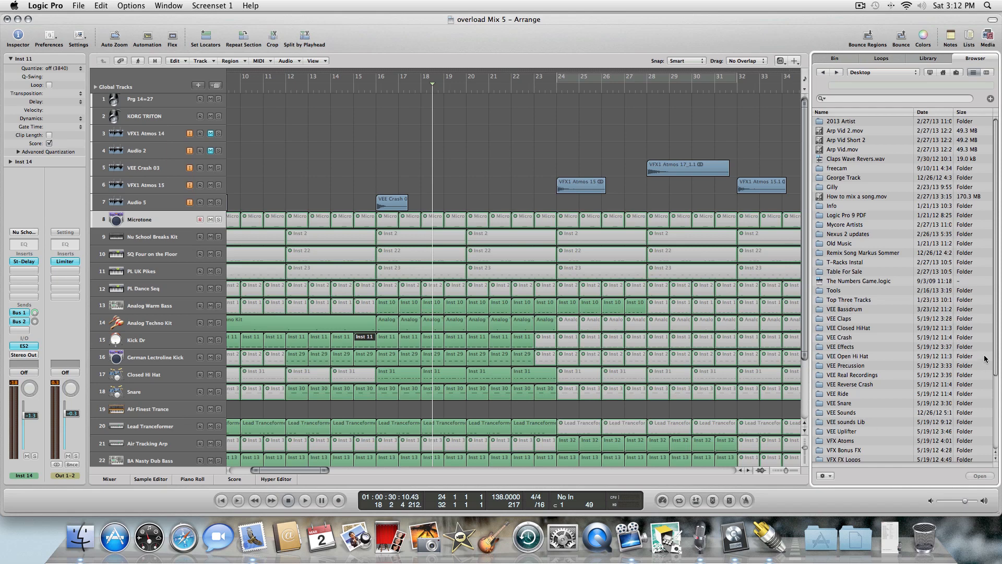
scroll(997, 323, "down", 5)
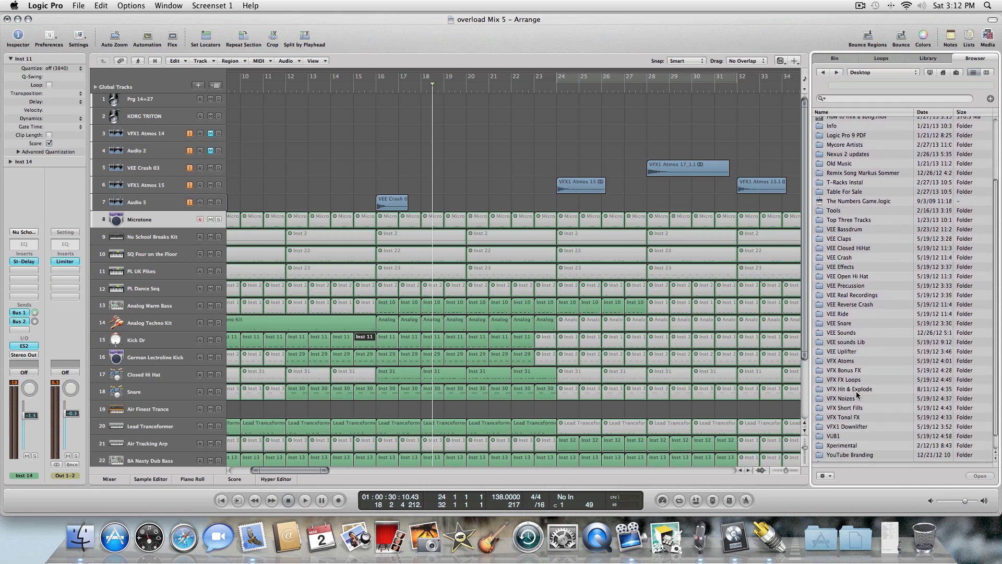
double_click(856, 392)
Audition the VFX1 Hits & Explode samples 14 through 27 in the browser.
left_click(849, 163)
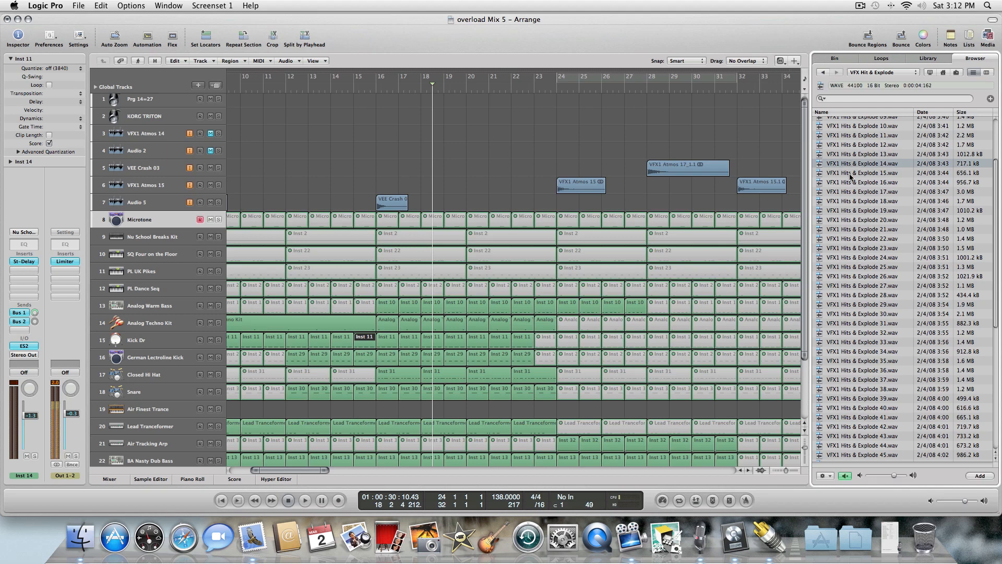
left_click(849, 174)
left_click(848, 183)
left_click(850, 193)
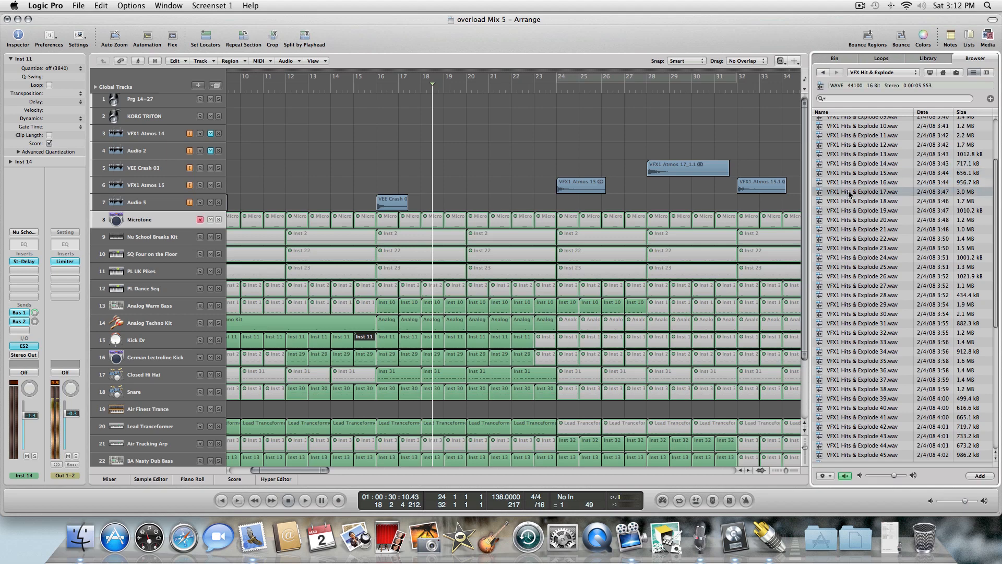
left_click(849, 202)
left_click(849, 212)
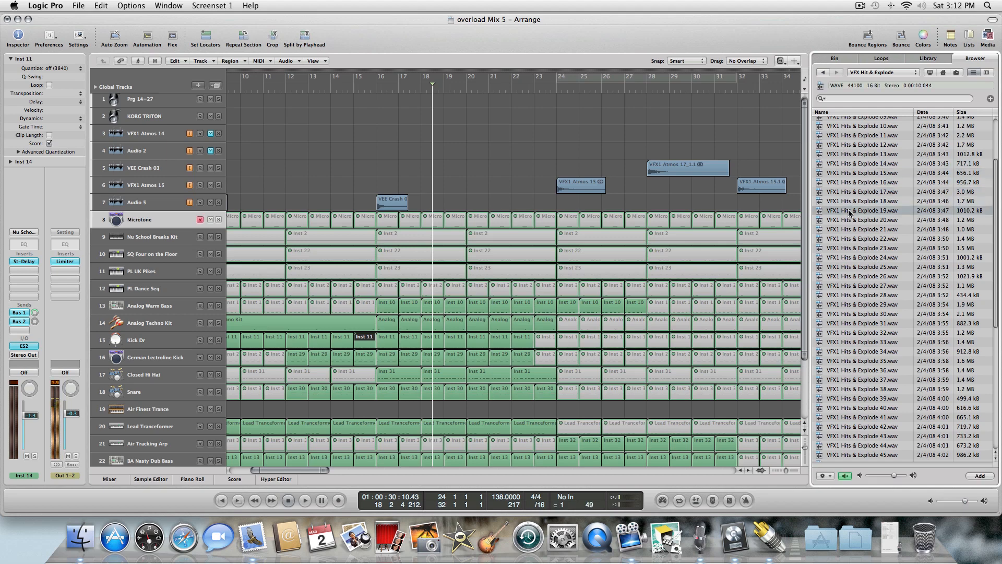
left_click(850, 221)
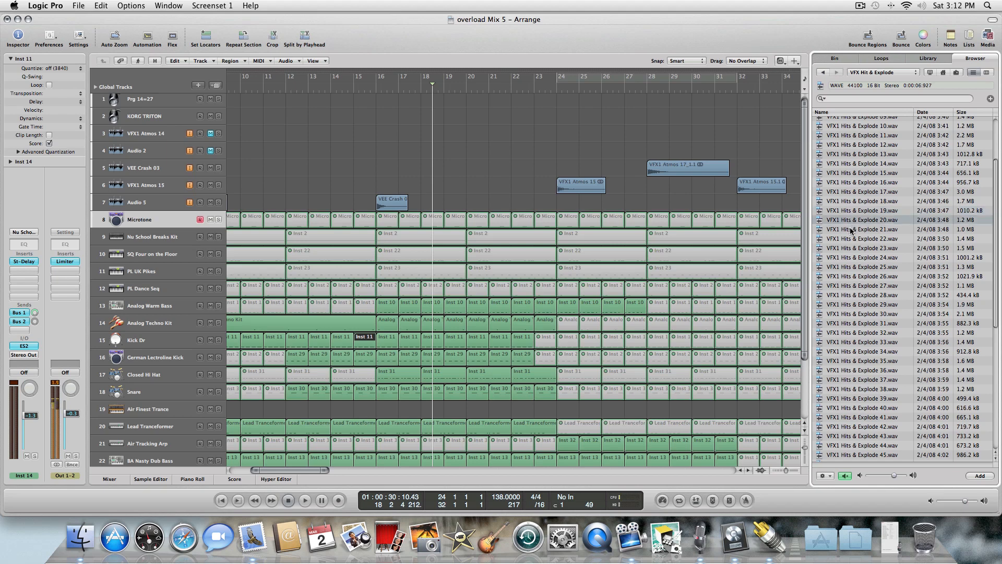
left_click(851, 230)
left_click(850, 239)
left_click(850, 249)
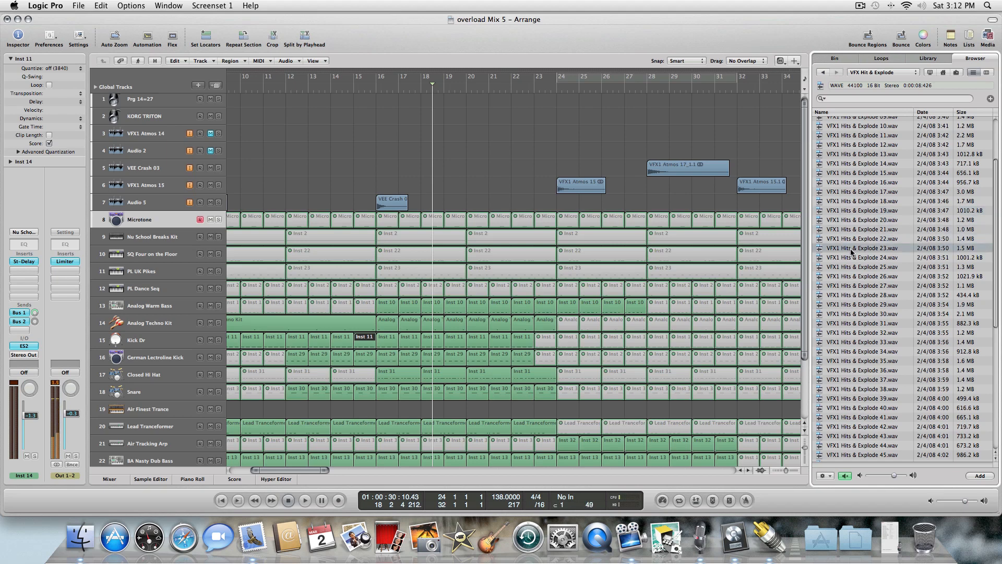
left_click(851, 258)
left_click(851, 268)
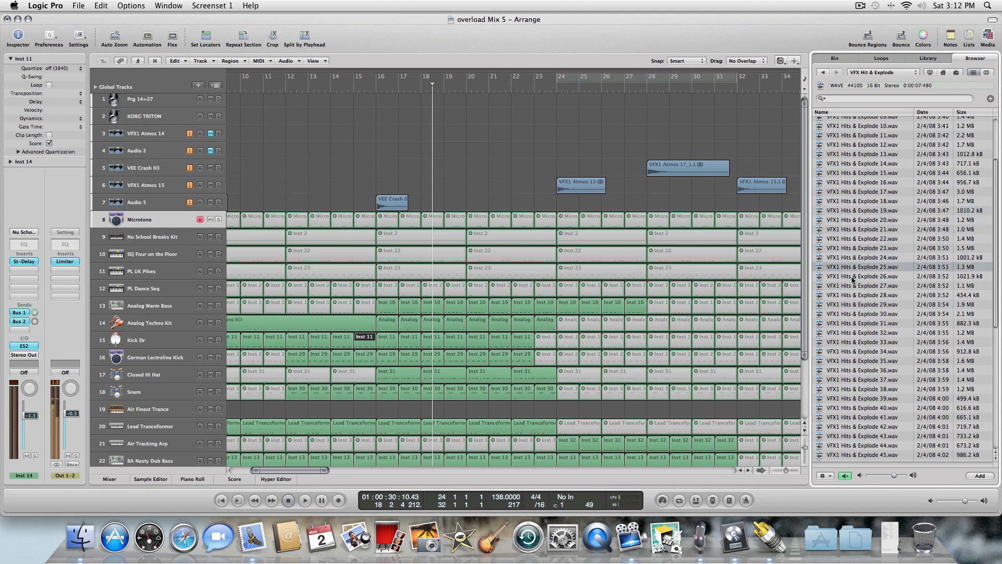
left_click(852, 276)
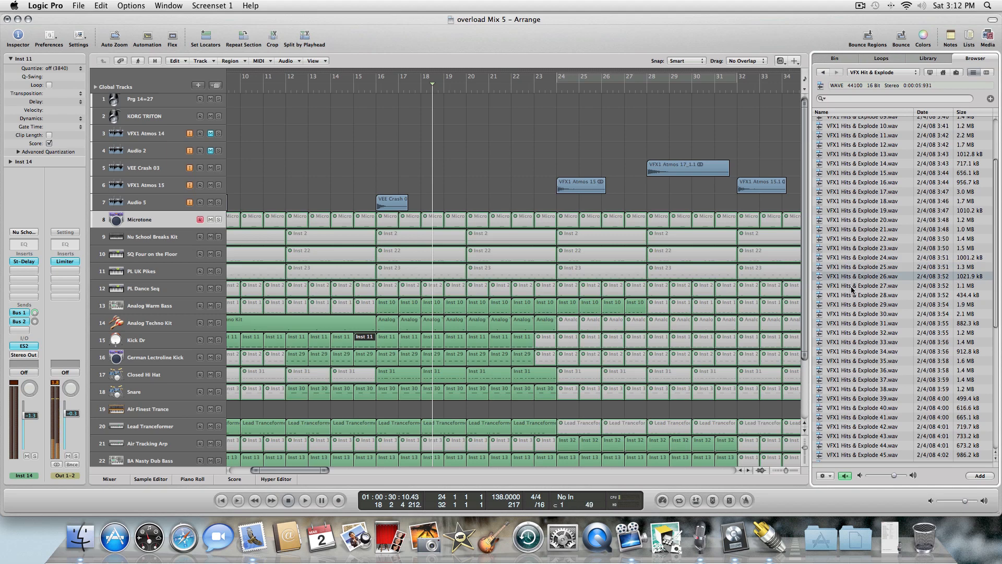
left_click(852, 286)
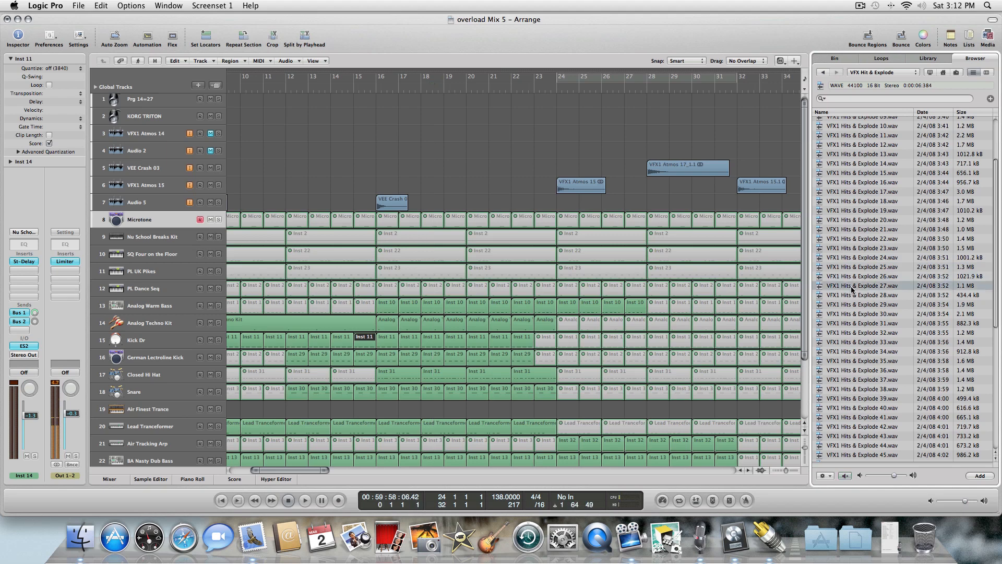
Place VFX1 Hits & Explode 27.wav at bar 5 on the Audio 5 track and play it.
key("space")
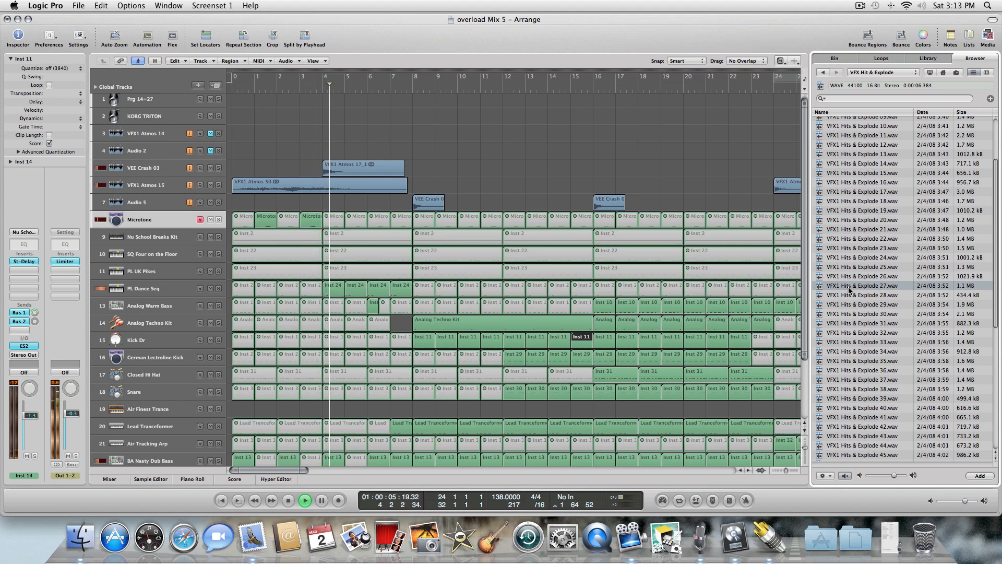
left_click_drag(849, 291, 332, 205)
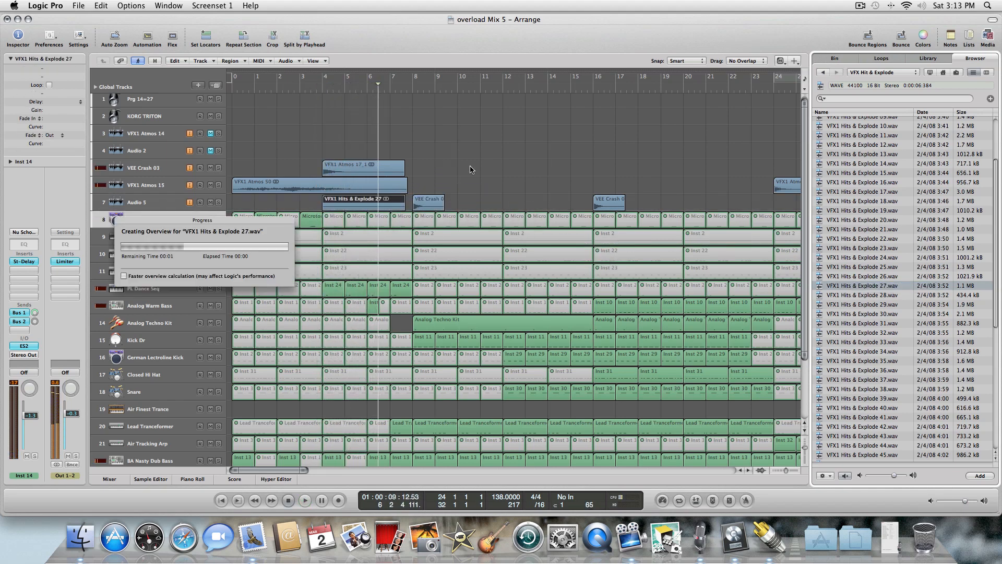
key("space")
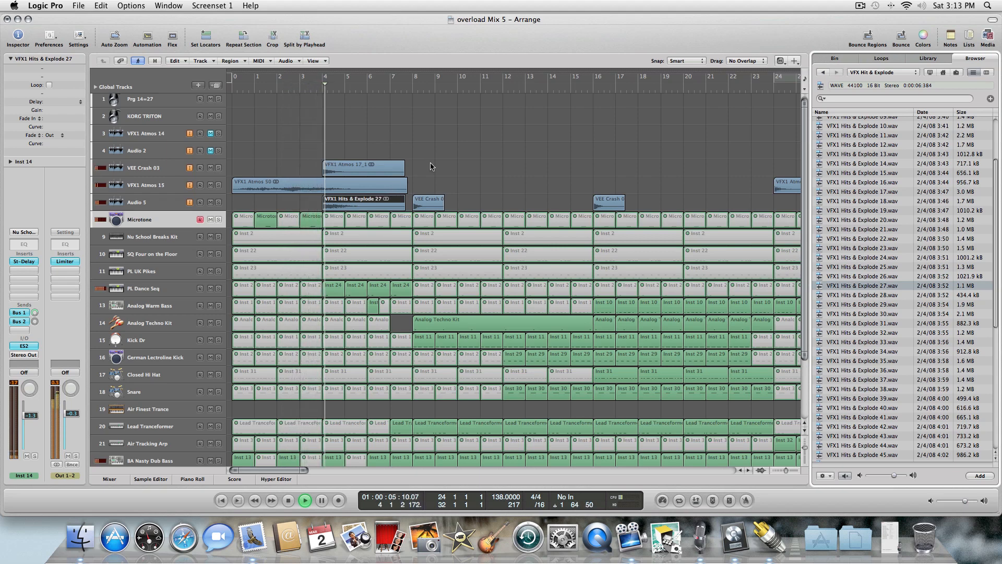
Move the Hits & Explode 27 region to bar 9 on the VFX1 Atmos 15 track and play from it.
left_click(157, 202)
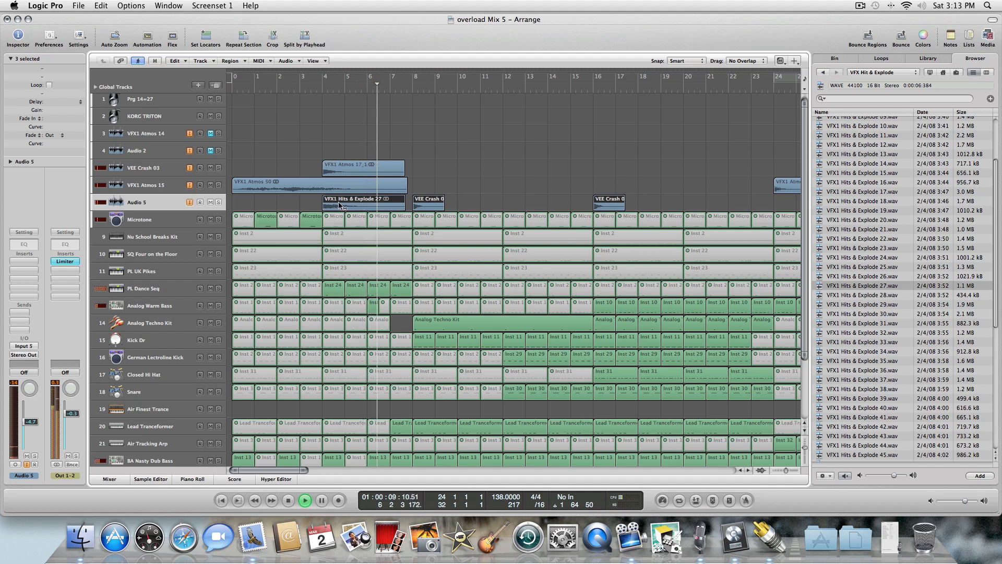
left_click(339, 204)
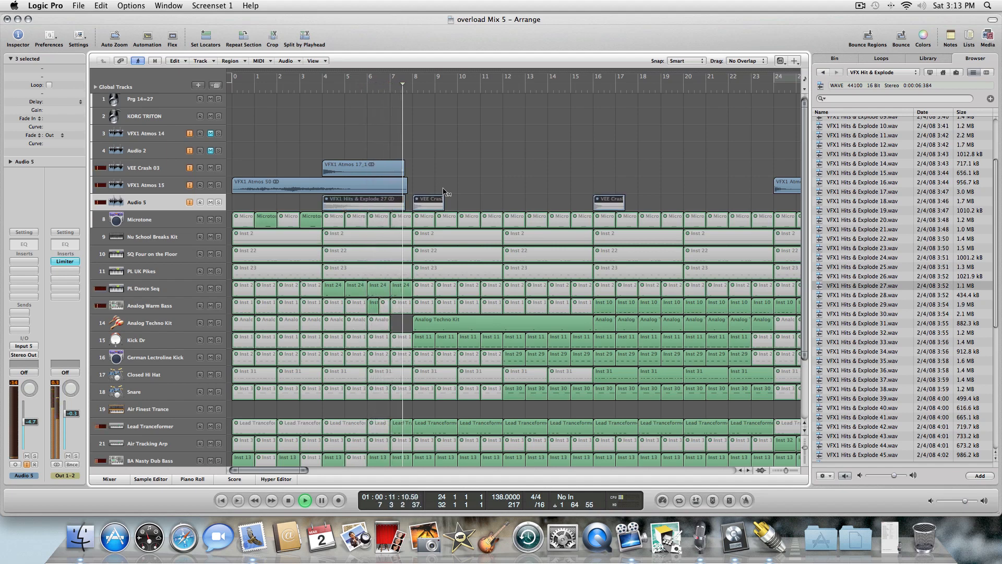
left_click(393, 201)
left_click(395, 201)
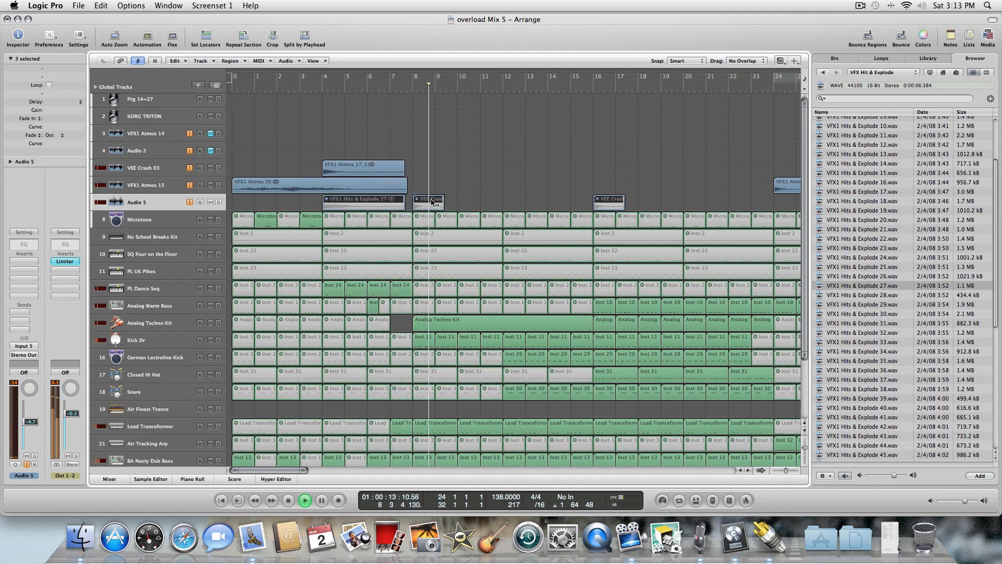
left_click(396, 201)
left_click(408, 203)
left_click(391, 202)
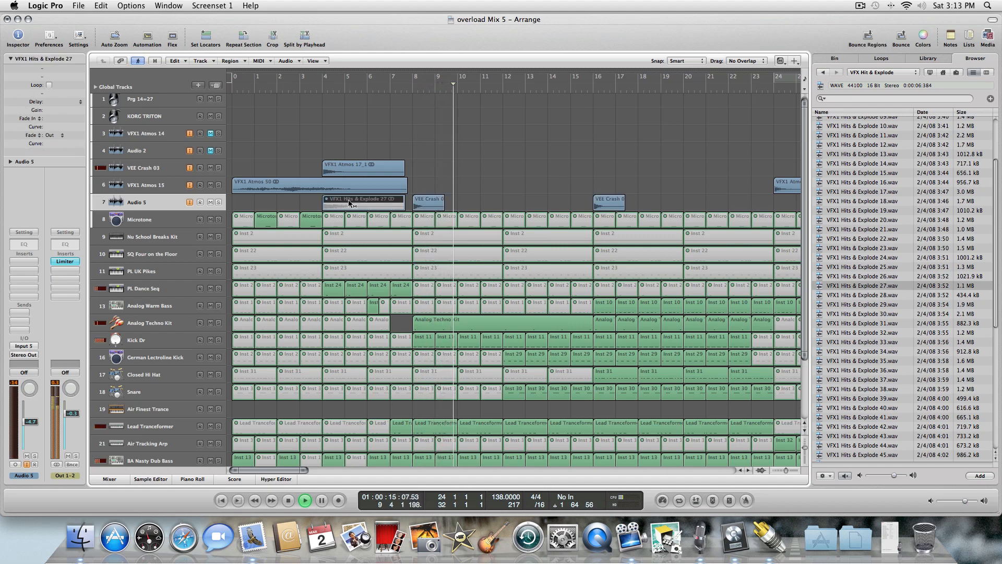
left_click(340, 204)
key("Escape")
left_click(339, 204)
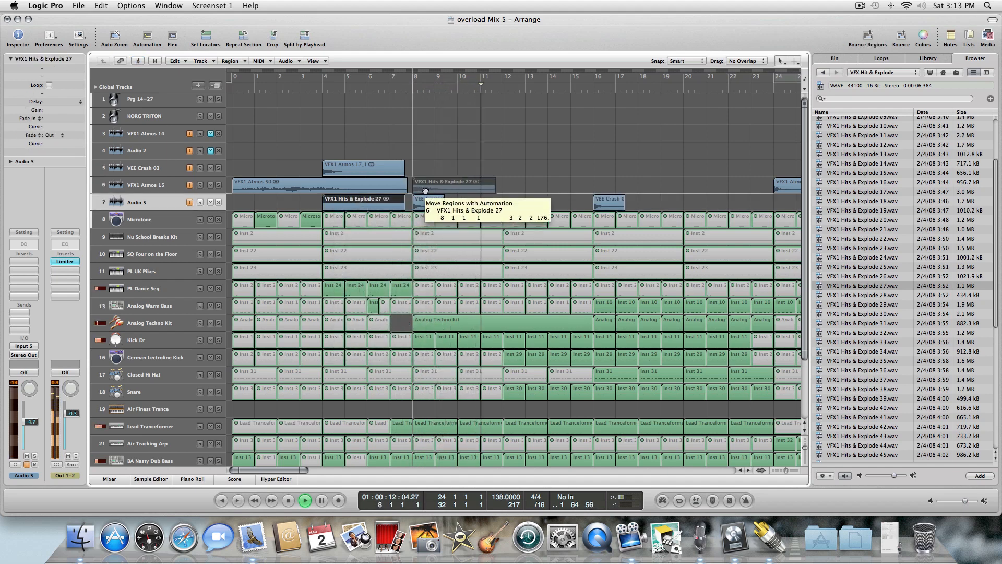
left_click_drag(428, 184, 436, 181)
key("space")
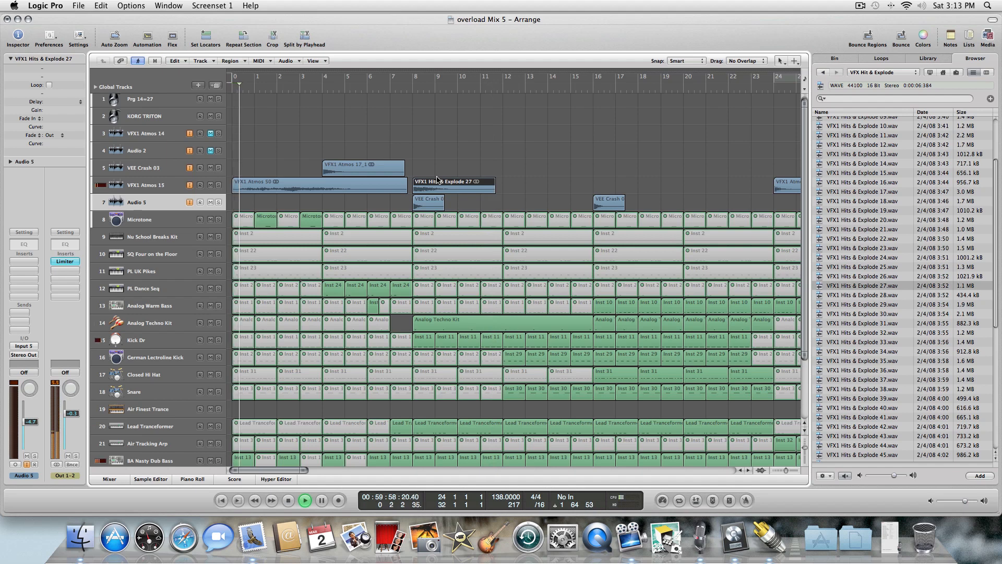
key("shift+Return")
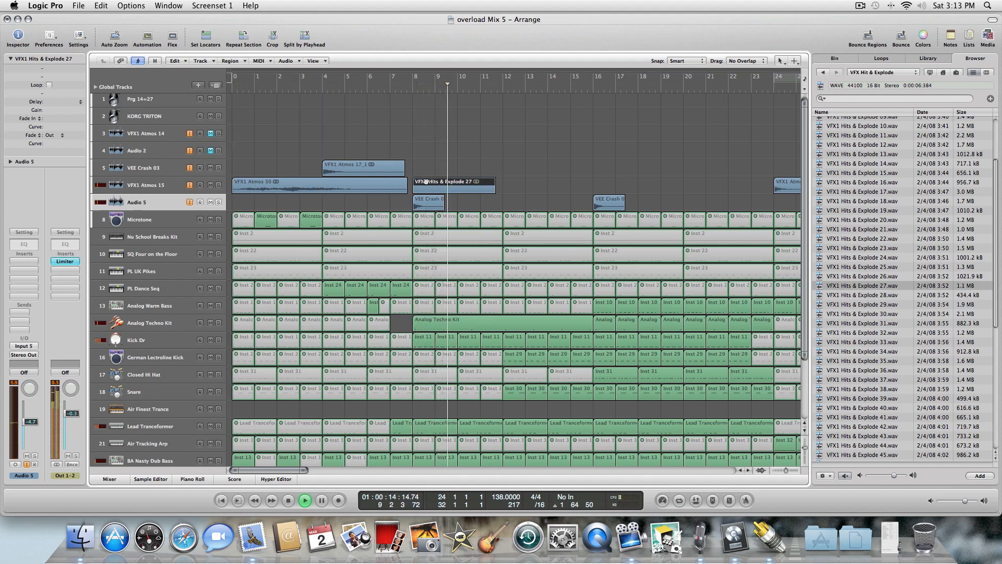
left_click(442, 164)
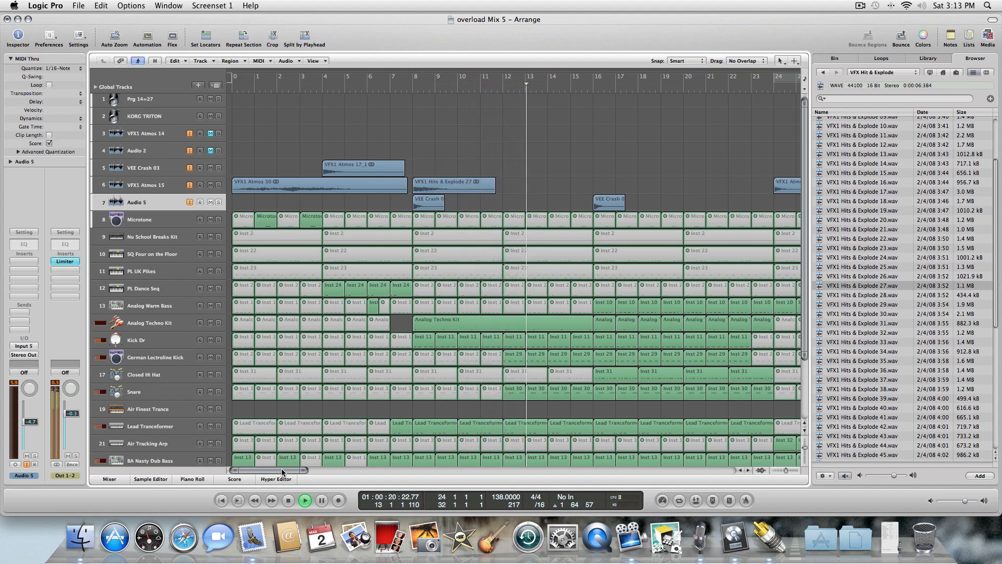
Place another copy of VFX1 Hits & Explode 27.wav at bar 25 on the Audio 5 track.
left_click_drag(281, 470, 287, 470)
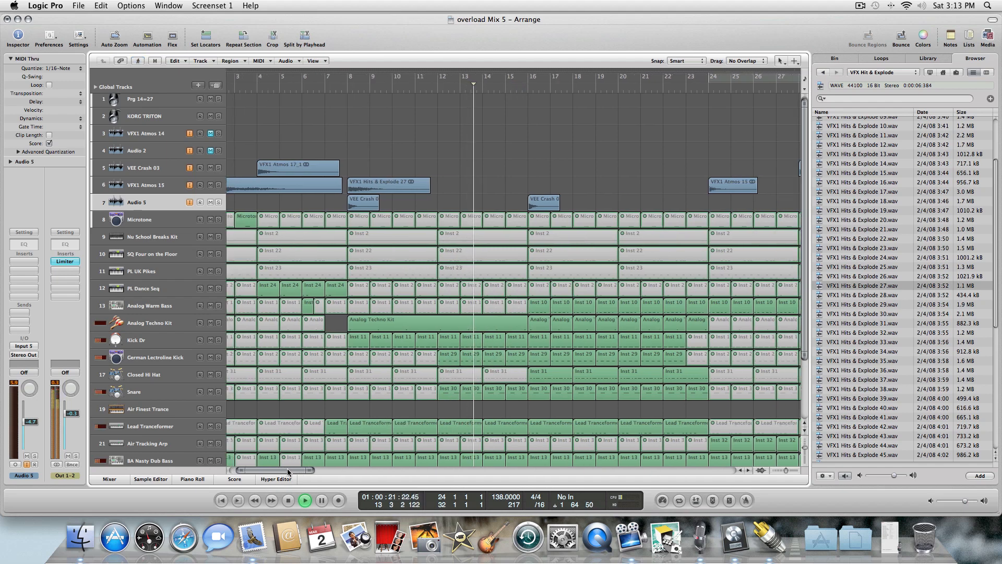
left_click(869, 277)
key("Down")
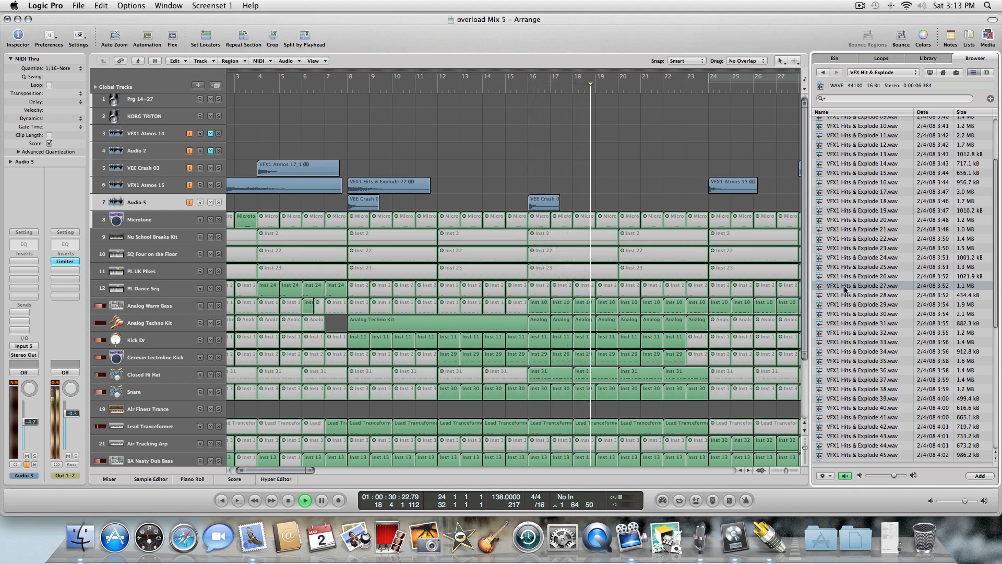
left_click_drag(844, 288, 715, 206)
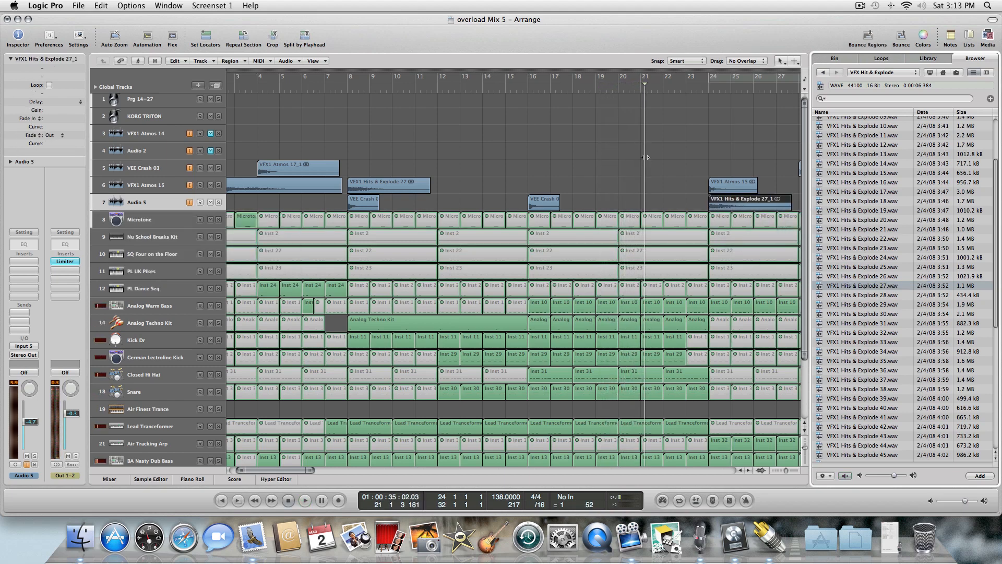
Mute the Hits & Explode 27 region at bar 9 on the VFX1 Atmos 15 track.
right_click(491, 155)
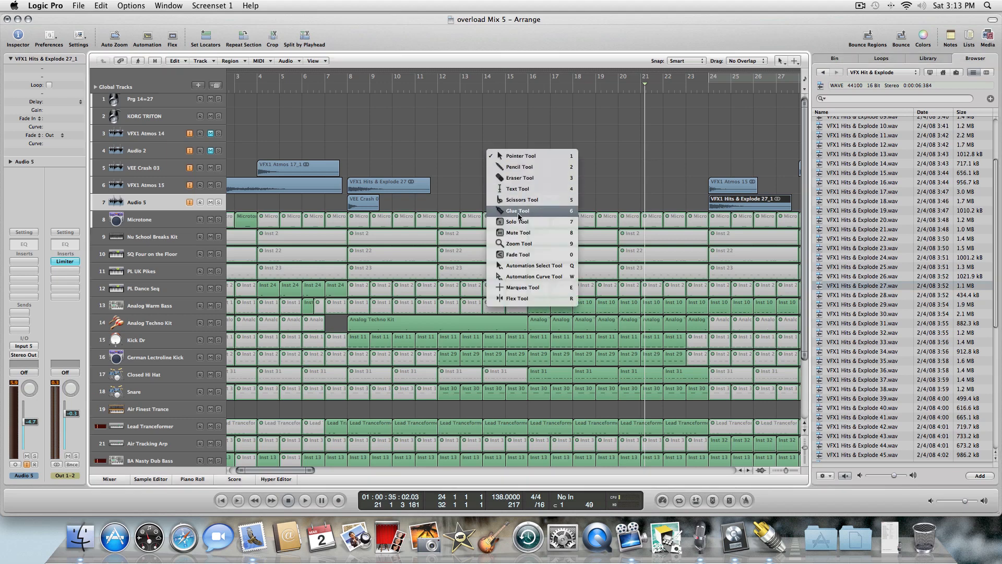
left_click(449, 187)
left_click(410, 194)
left_click(403, 188)
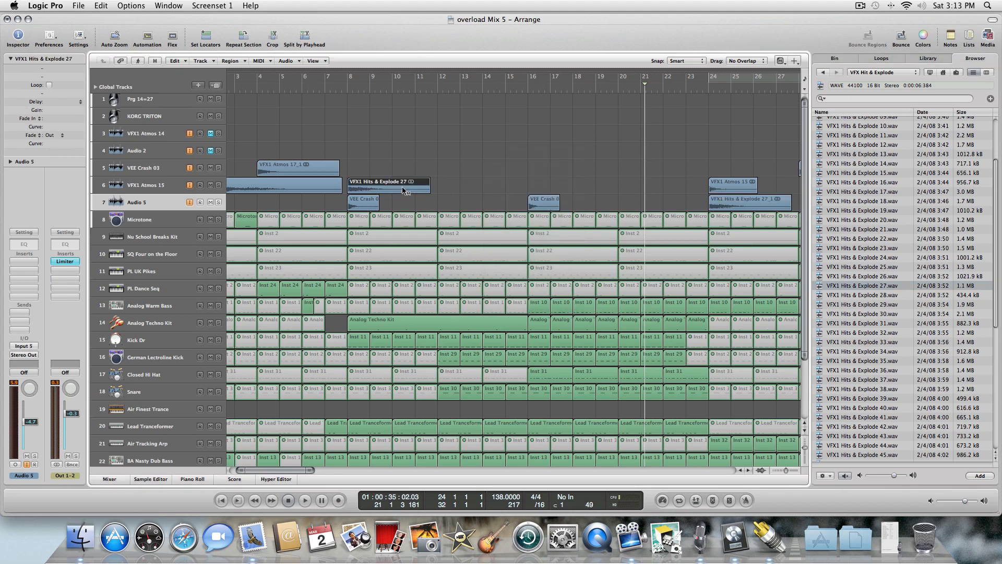
key("Escape")
left_click(484, 160)
left_click(484, 161)
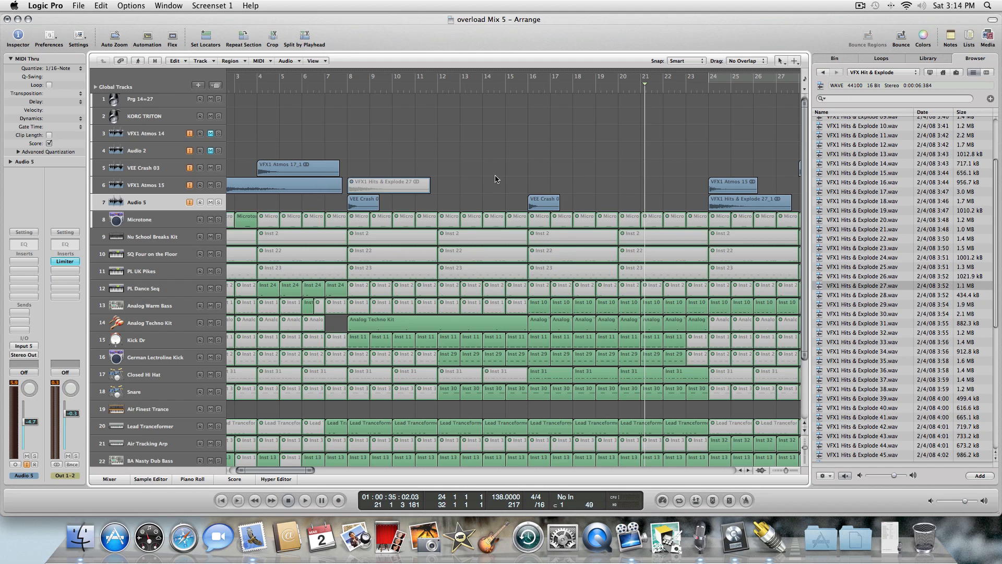
Play back the section around bars 24 to 30 to hear the new hit.
key("space")
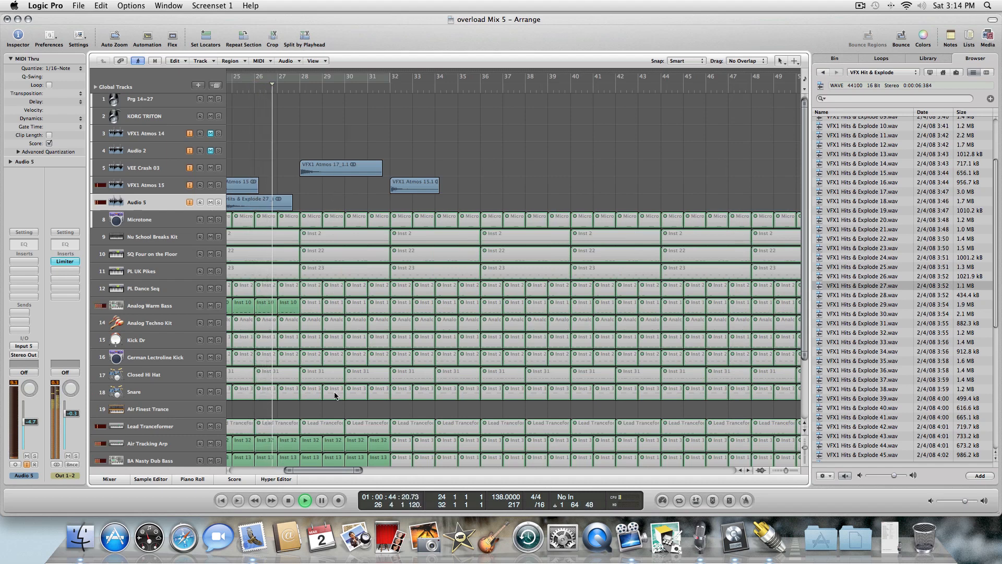
left_click_drag(331, 471, 316, 472)
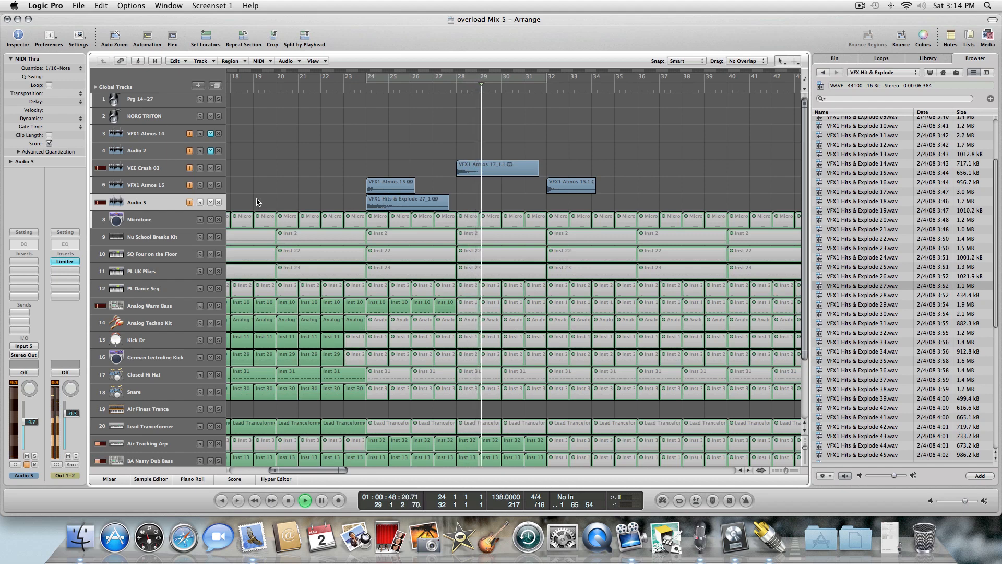
right_click(369, 199)
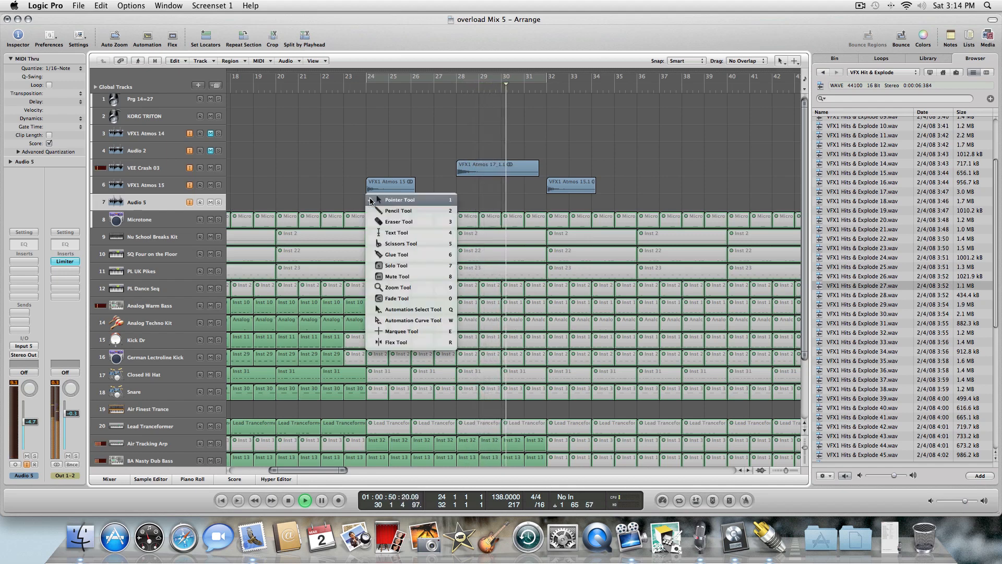
left_click(218, 202)
key("space")
key("comma")
key("comma")
key("comma")
key("comma")
key("comma")
key("comma")
key("comma")
key("comma")
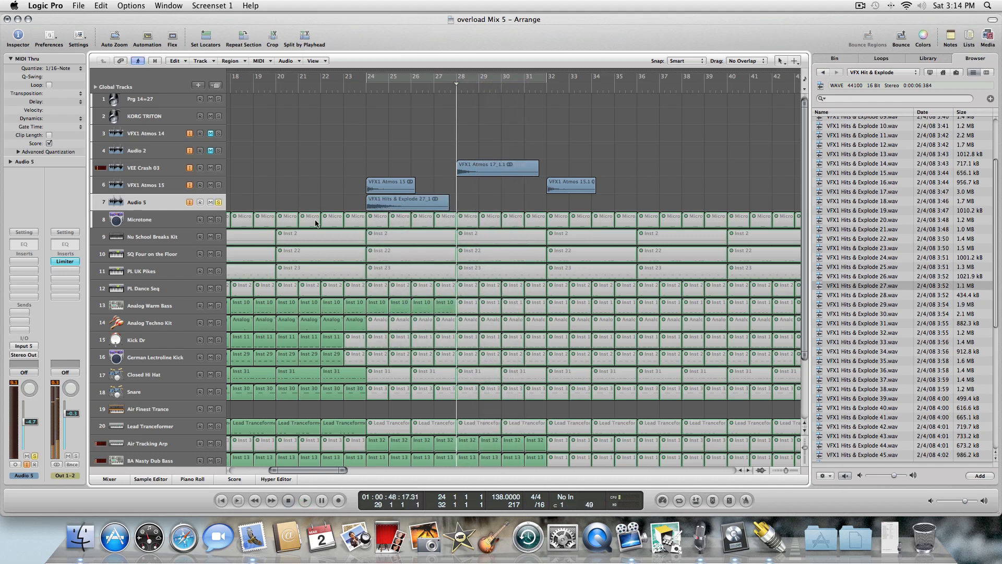
key("space")
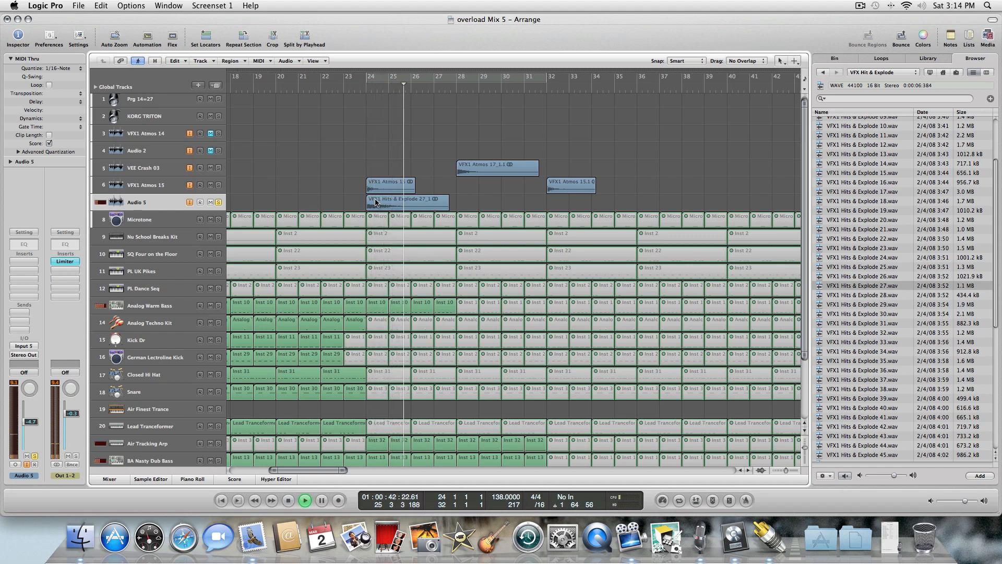
Move the Hits & Explode 27 region on the Audio 5 track to bar 31 and play back around it.
left_click_drag(376, 202, 535, 206)
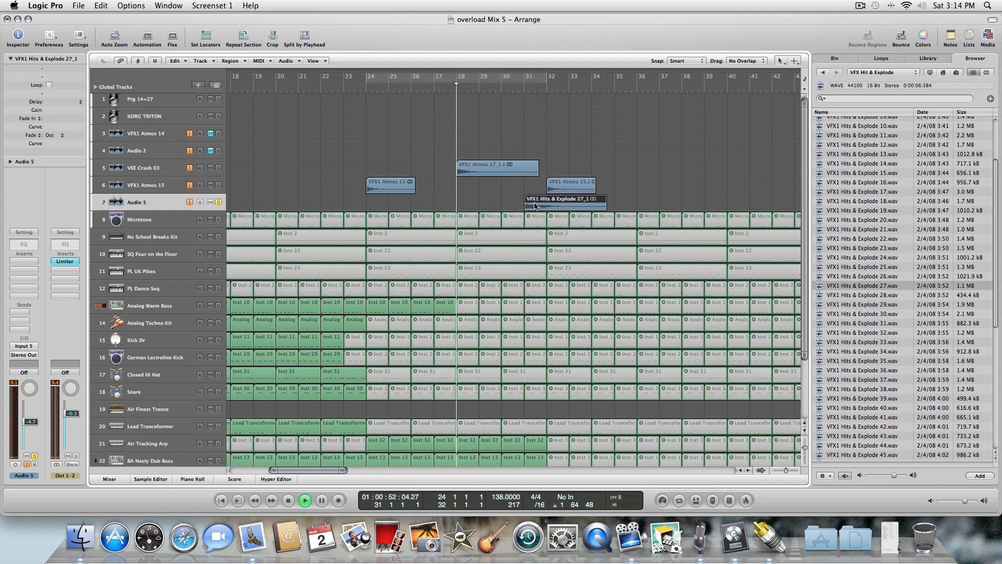
key("space")
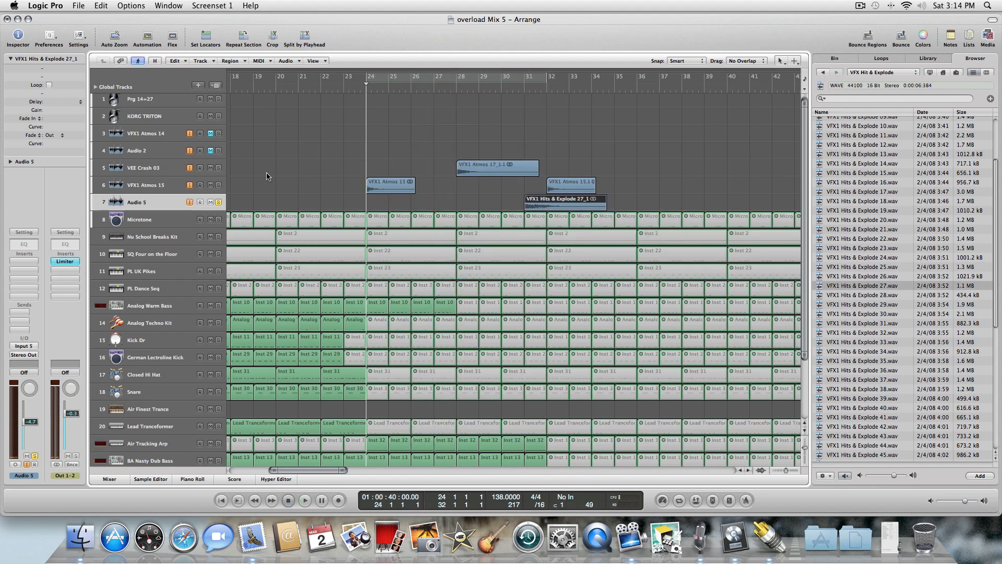
key("space")
left_click(218, 185)
key("space")
key("comma")
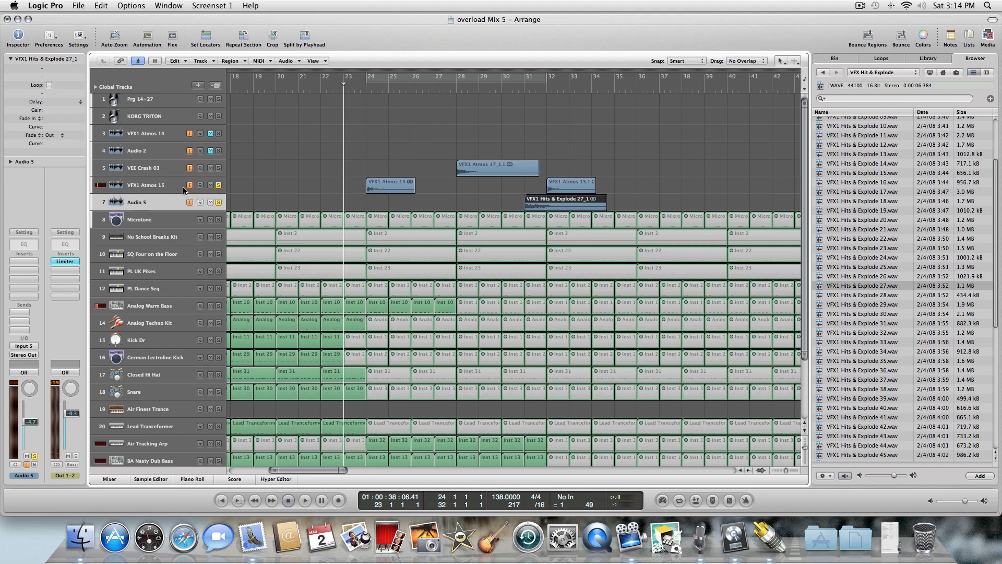
key("space")
Select the VFX1 Atmos 15 track and nudge its volume fader slightly up, then return the playhead.
left_click(183, 186)
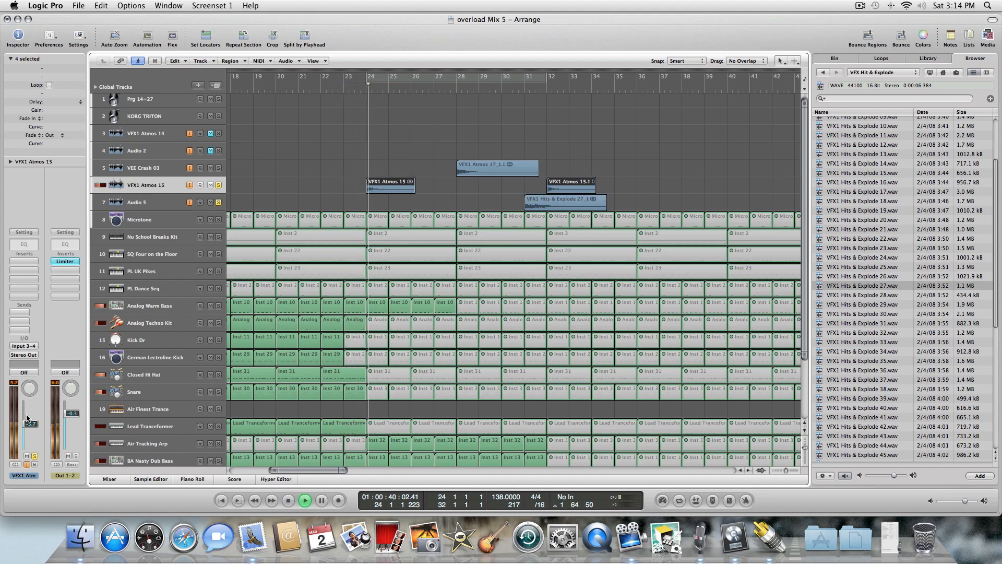
left_click_drag(27, 418, 27, 415)
left_click(380, 132)
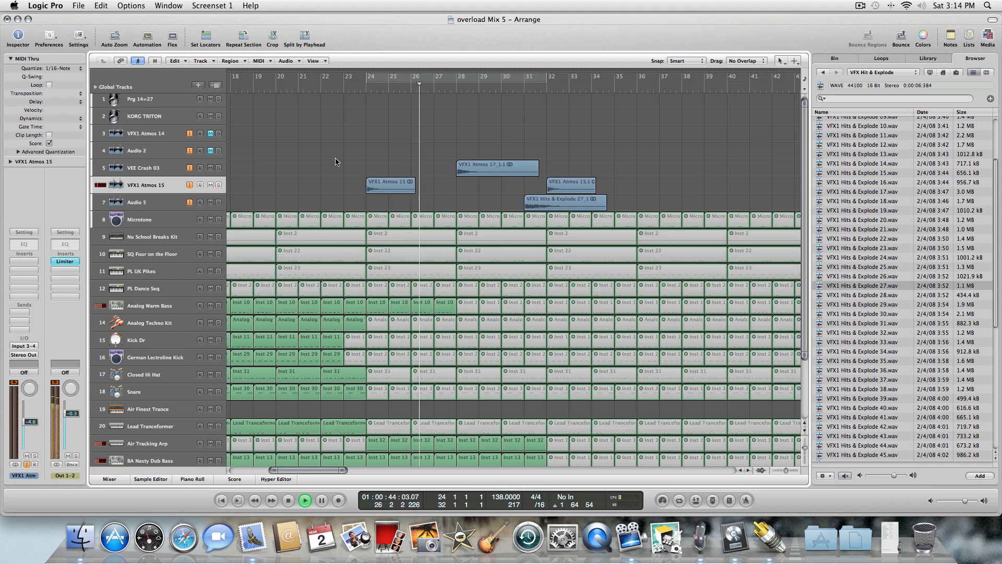
key("comma")
key("comma")
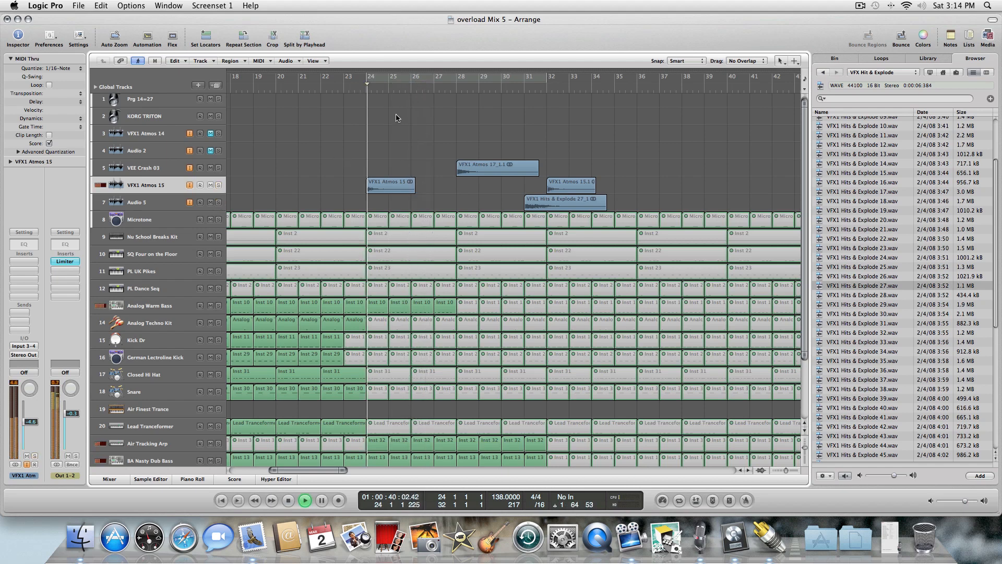
Switch to the Mute tool and mute the Analog Warm Bass region around bar 26.
key("Escape")
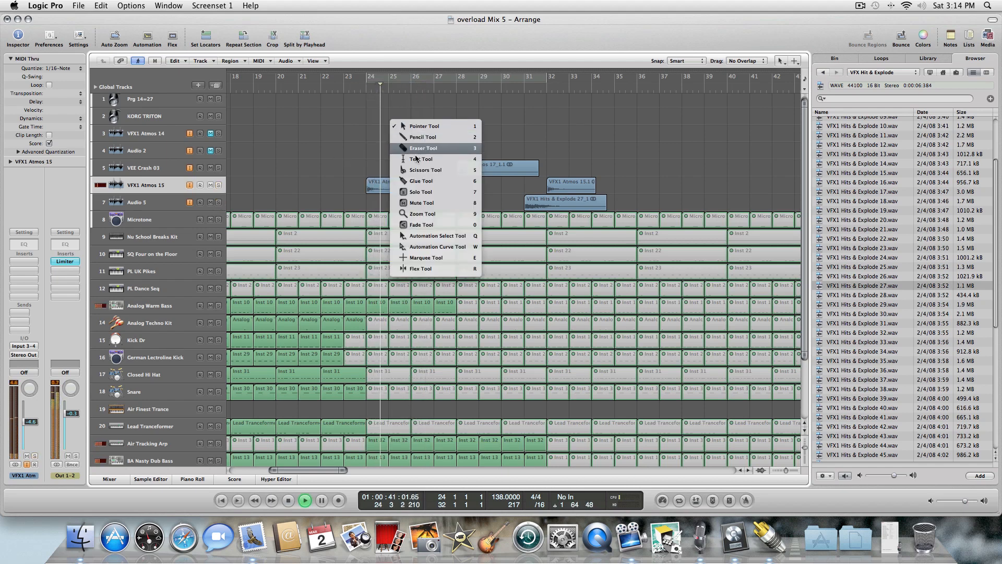
left_click(423, 203)
left_click(426, 304)
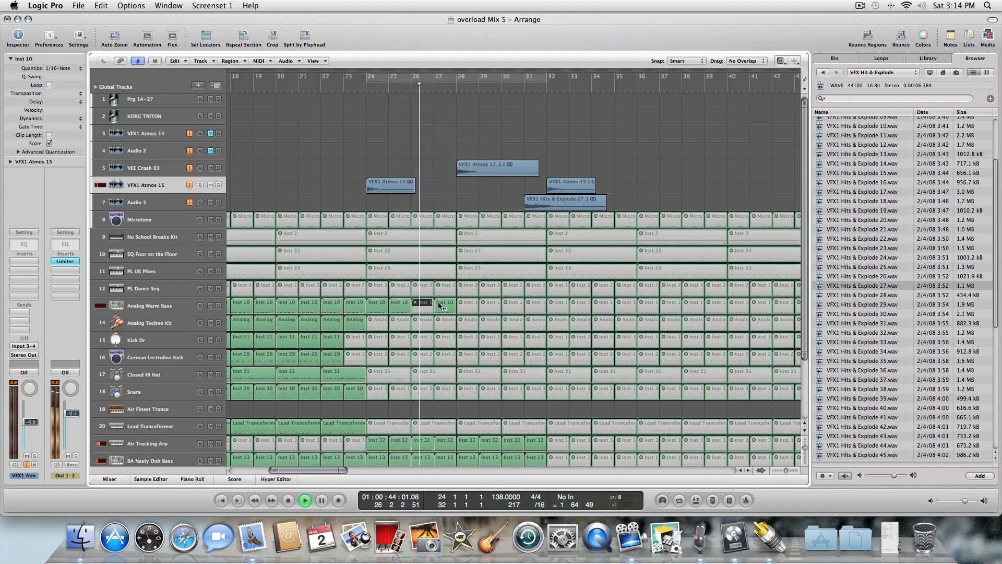
left_click(444, 304)
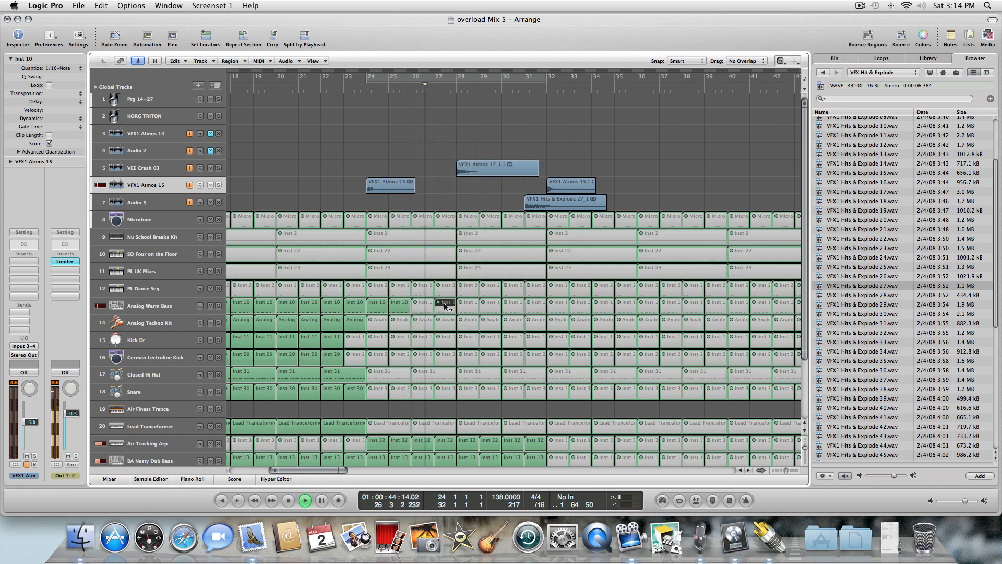
Mute the Hits & Explode 27 region at bar 31 on Audio 5 and return to the project start.
left_click(538, 203)
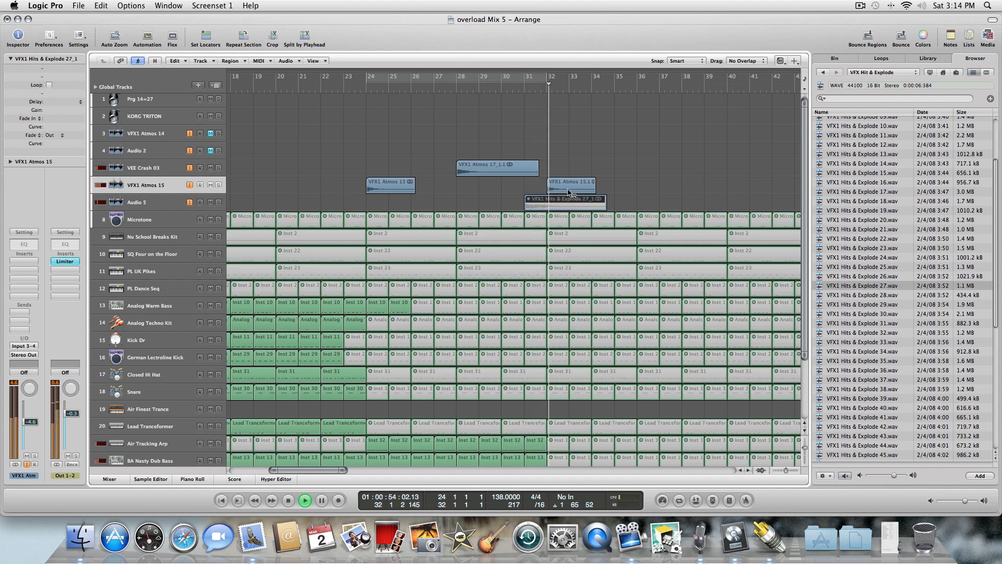
right_click(559, 183)
left_click(551, 152)
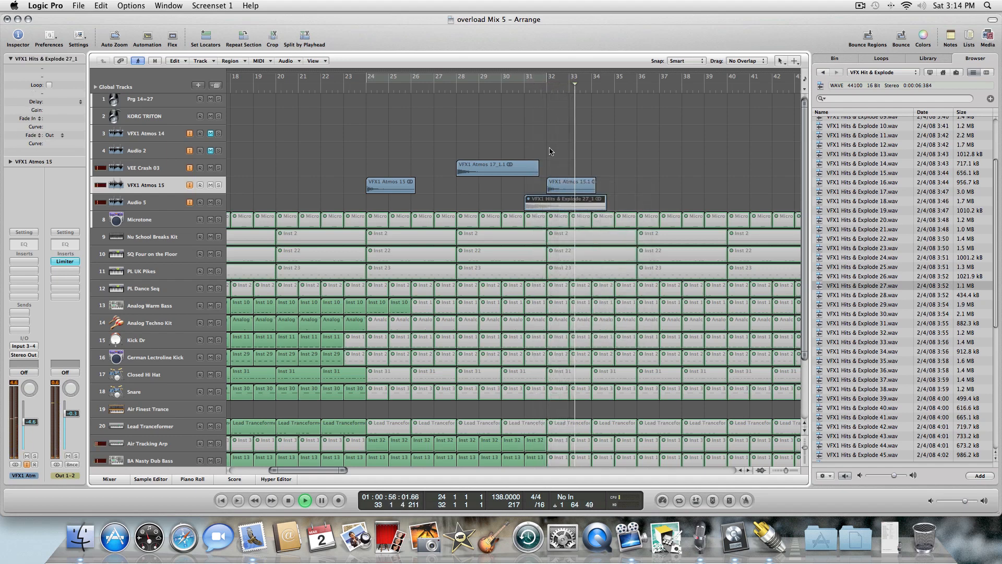
left_click(554, 151)
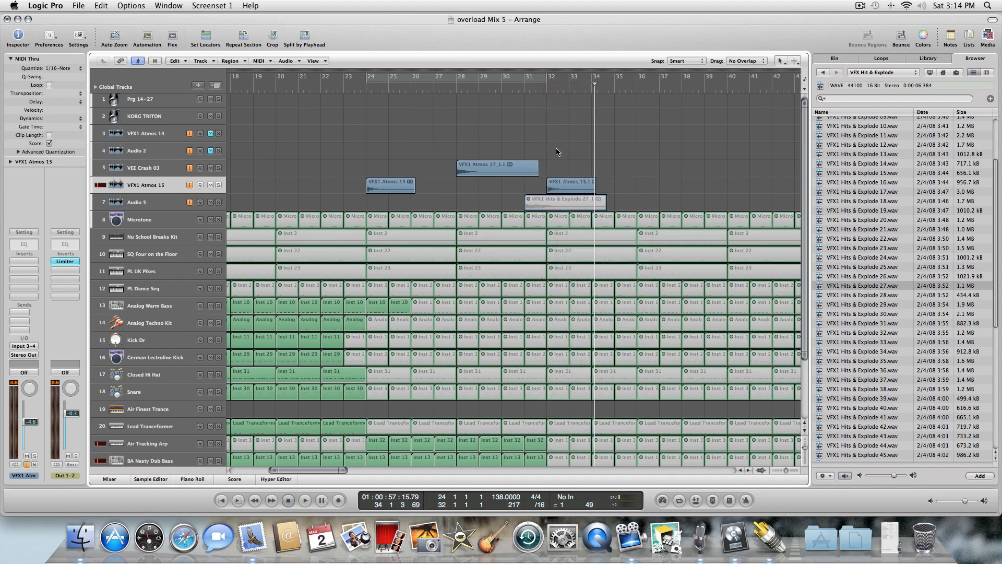
key("Return")
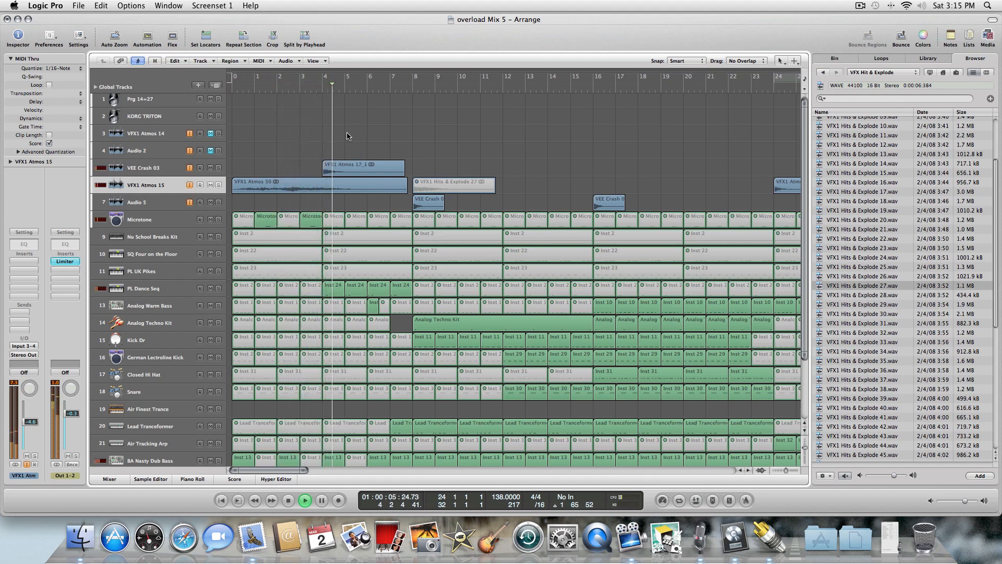
Mute the LD Blunt Sound region at bar 13.
key("Escape")
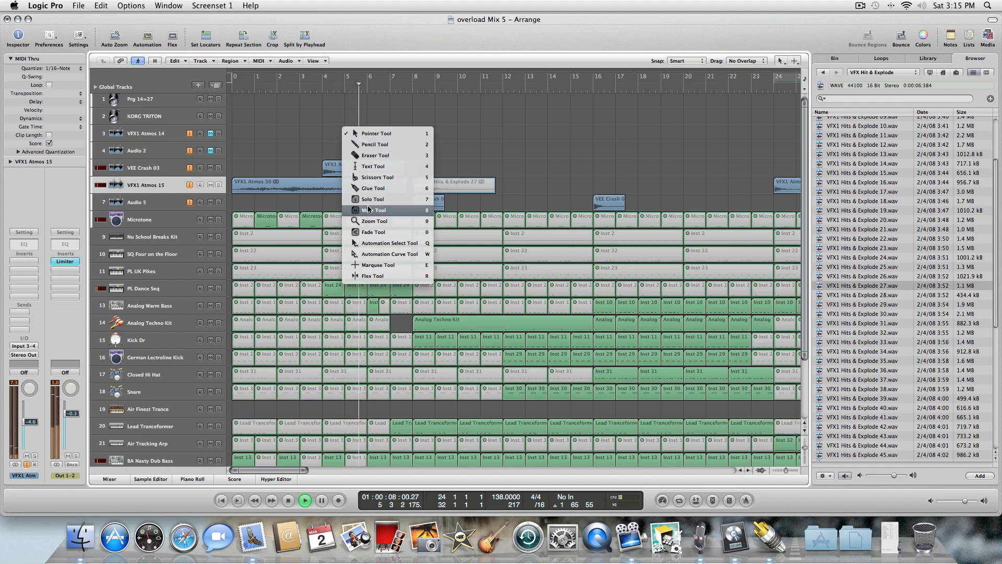
left_click(590, 157)
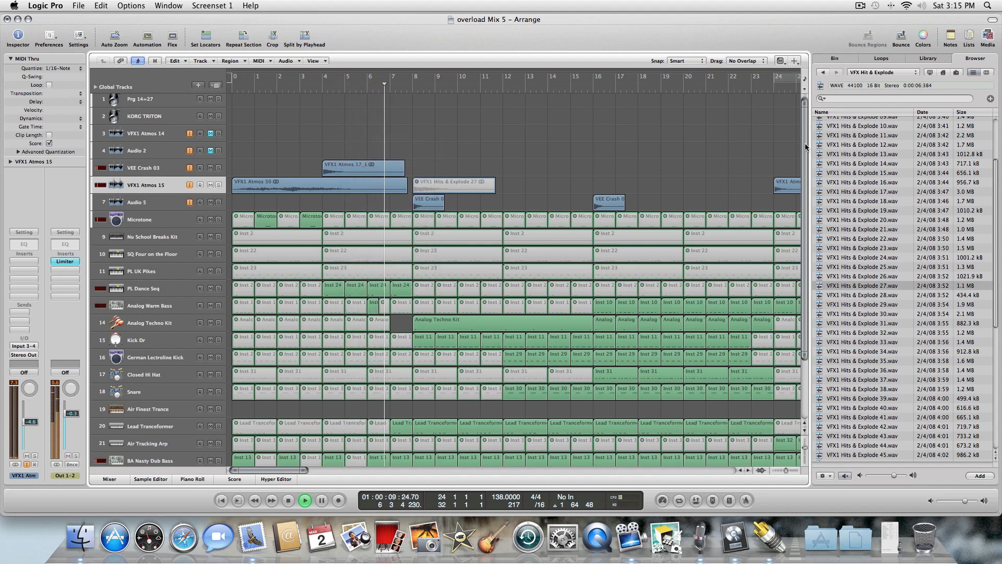
scroll(805, 147, "down", 5)
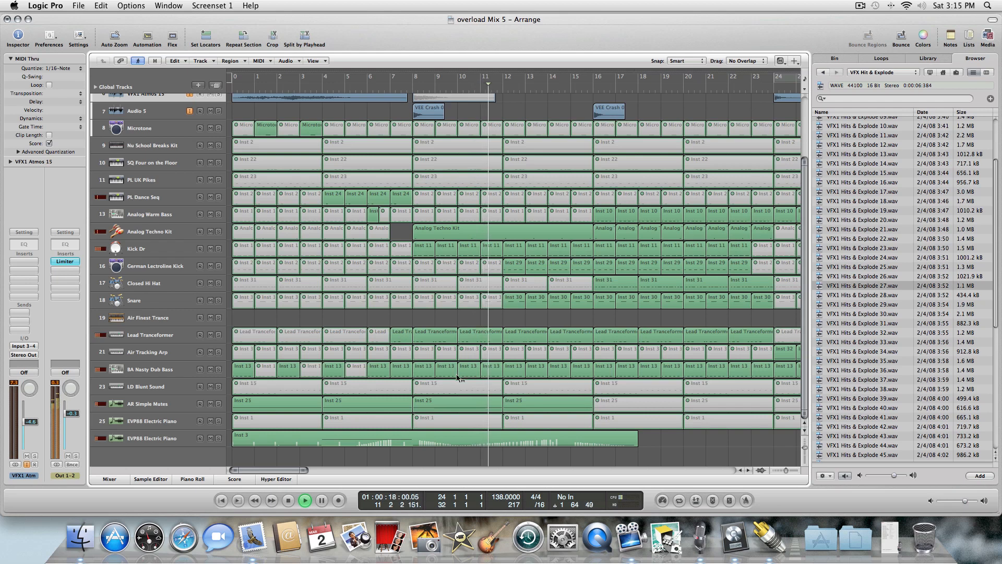
left_click(526, 385)
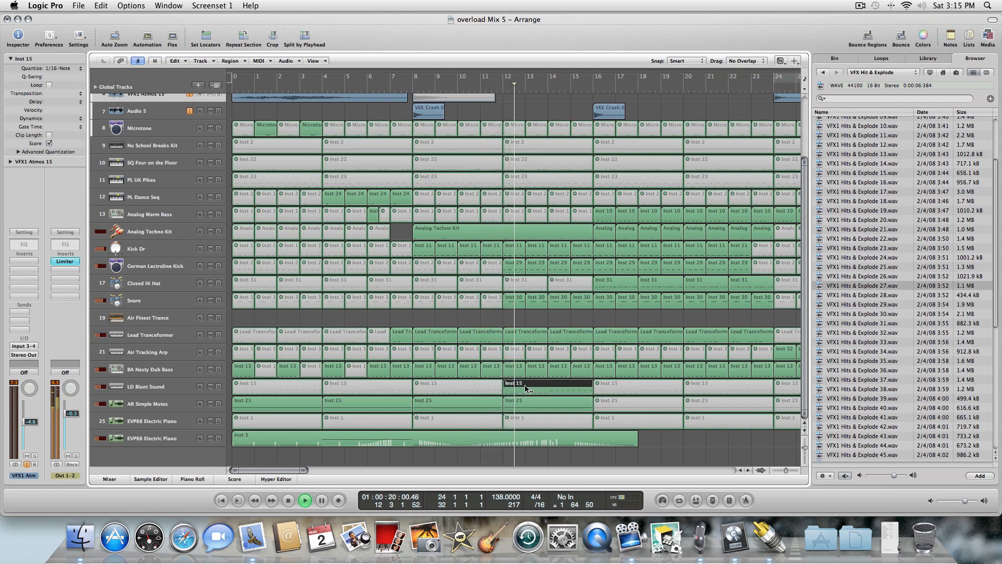
left_click(525, 388)
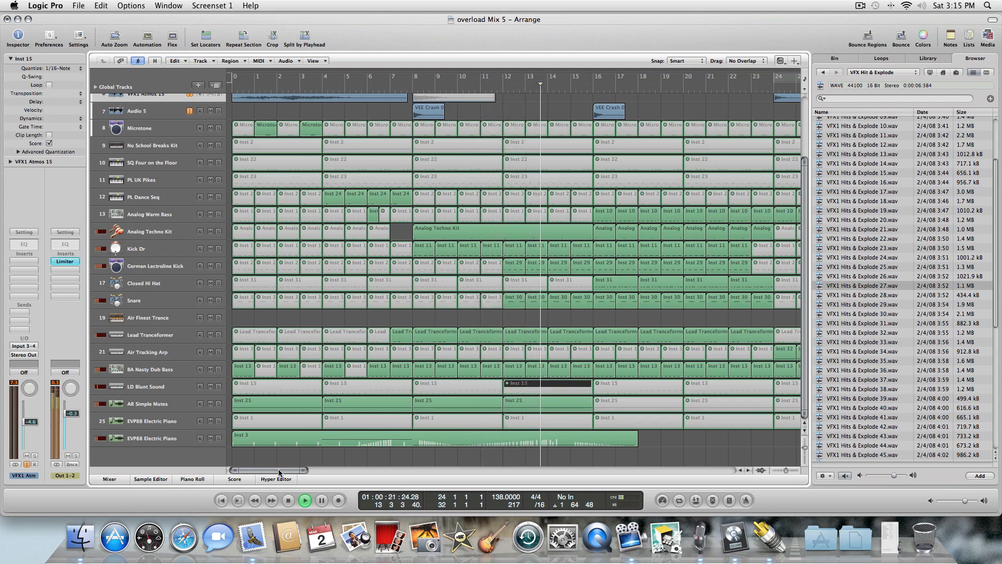
Toggle mute on the PL UK Pikes regions around bars 16 to 24 while playing back.
left_click_drag(279, 472, 328, 472)
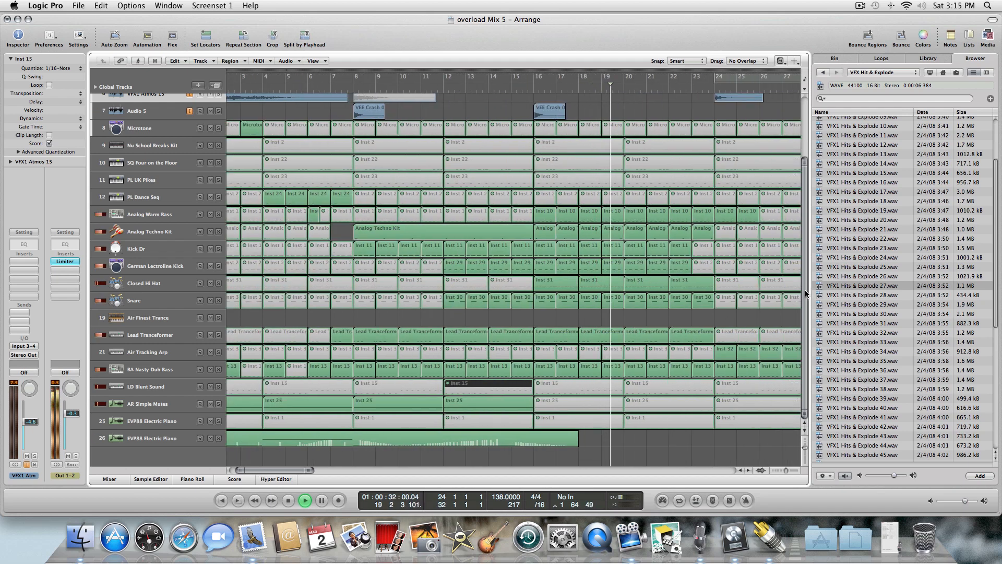
scroll(805, 290, "up", 2)
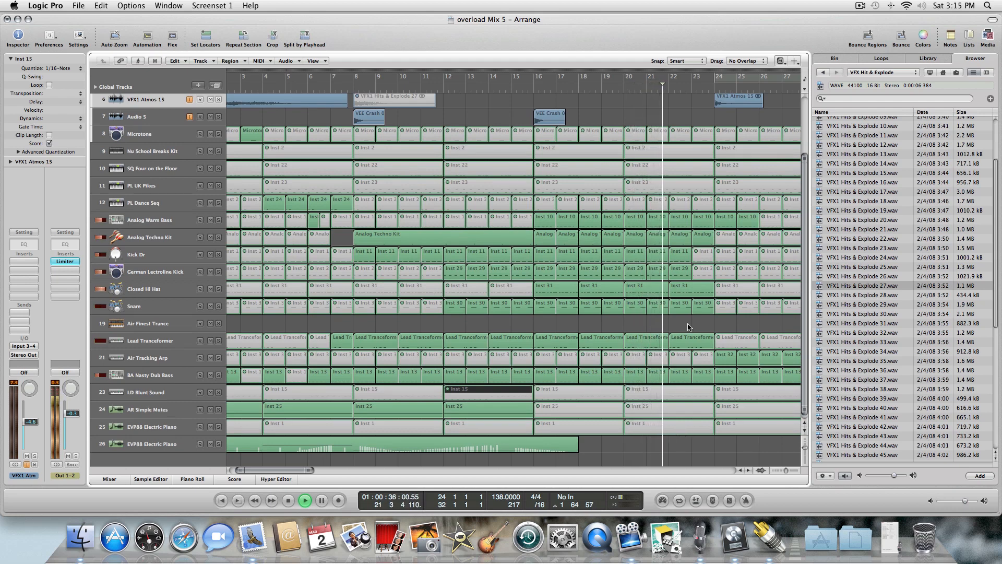
left_click(670, 186)
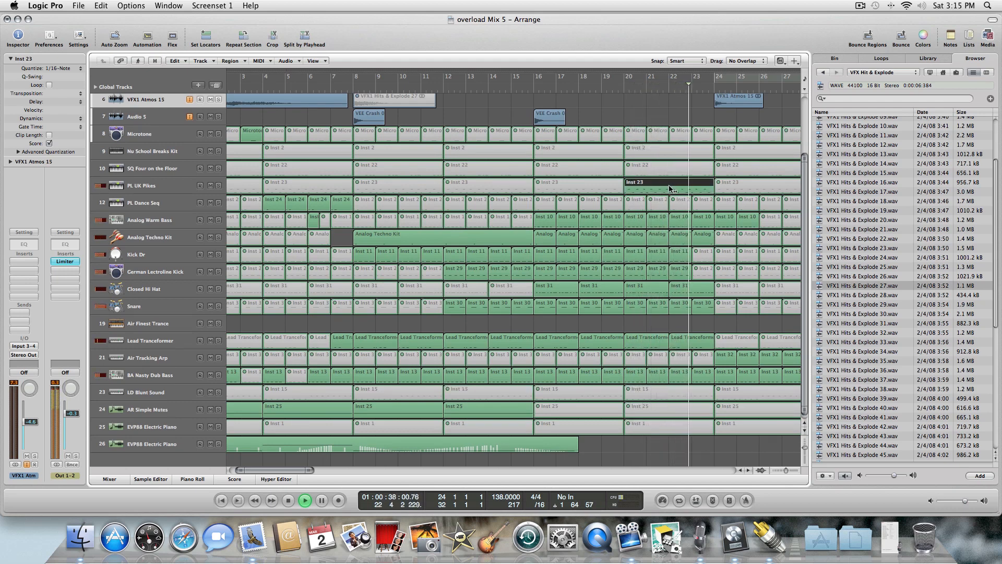
left_click(727, 185)
left_click(727, 185)
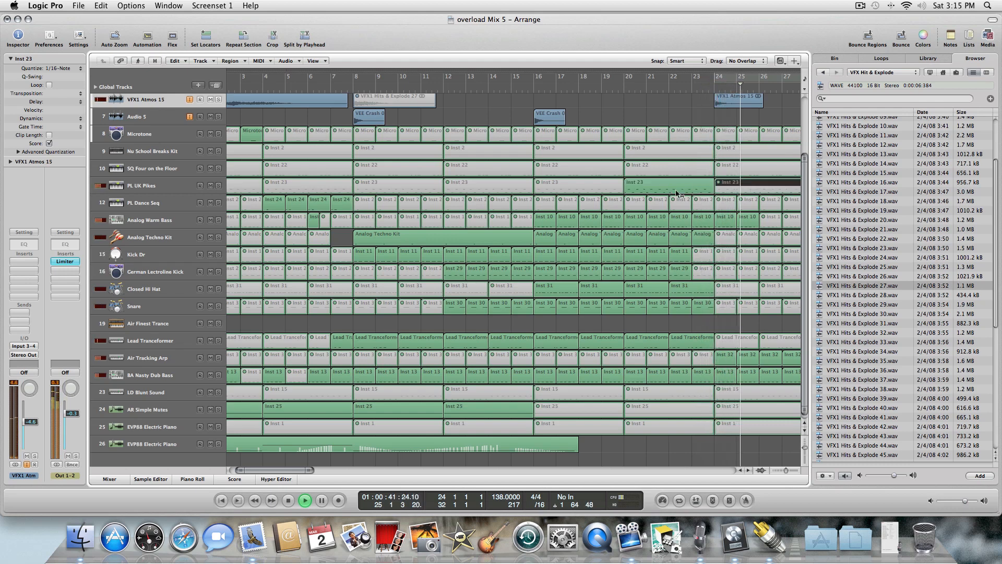
left_click(666, 186)
key("space")
left_click(557, 188)
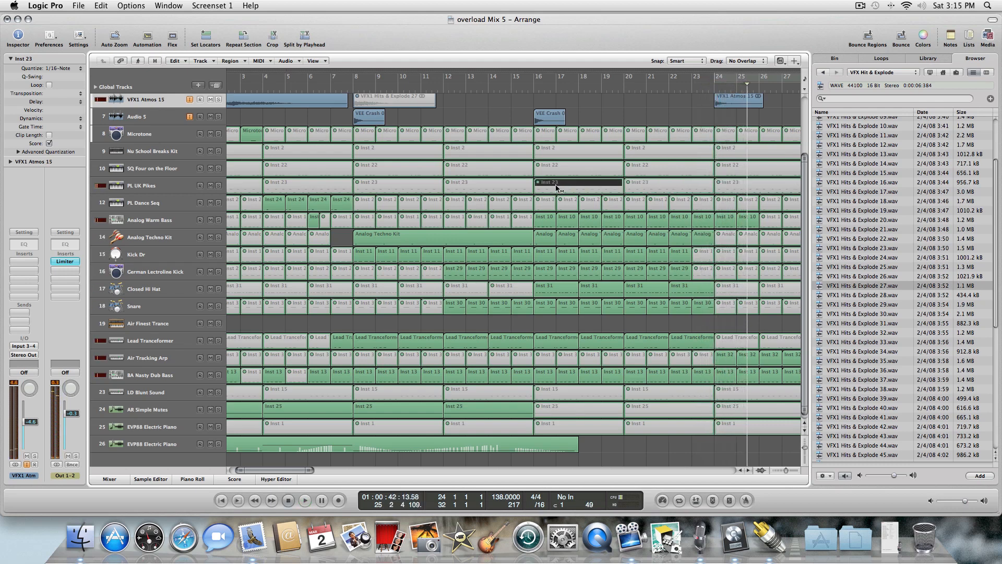
left_click(656, 184)
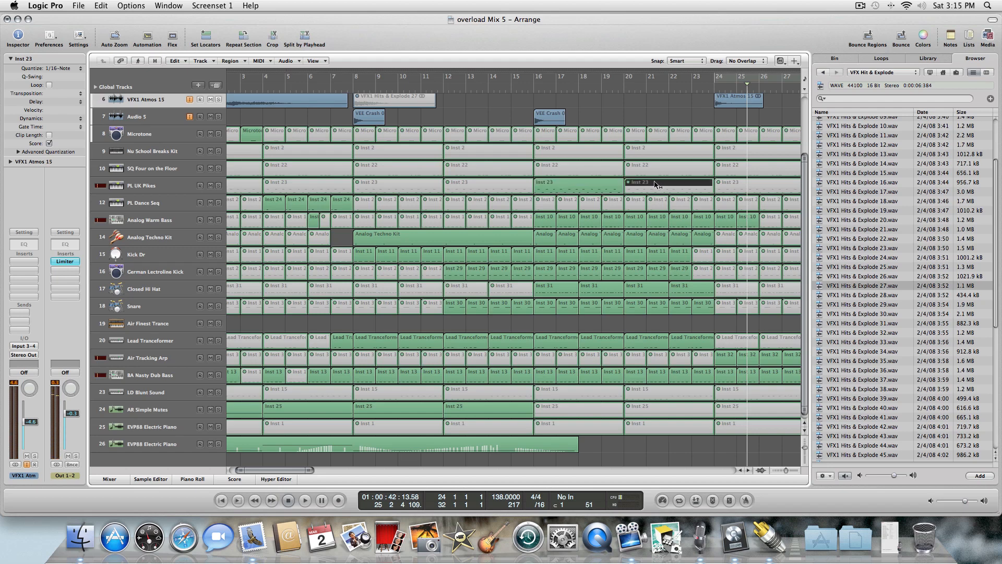
left_click(733, 188)
Toggle mute on the PL UK Pikes region at bar 32.
left_click_drag(294, 468, 324, 471)
left_click(572, 185)
left_click(594, 184)
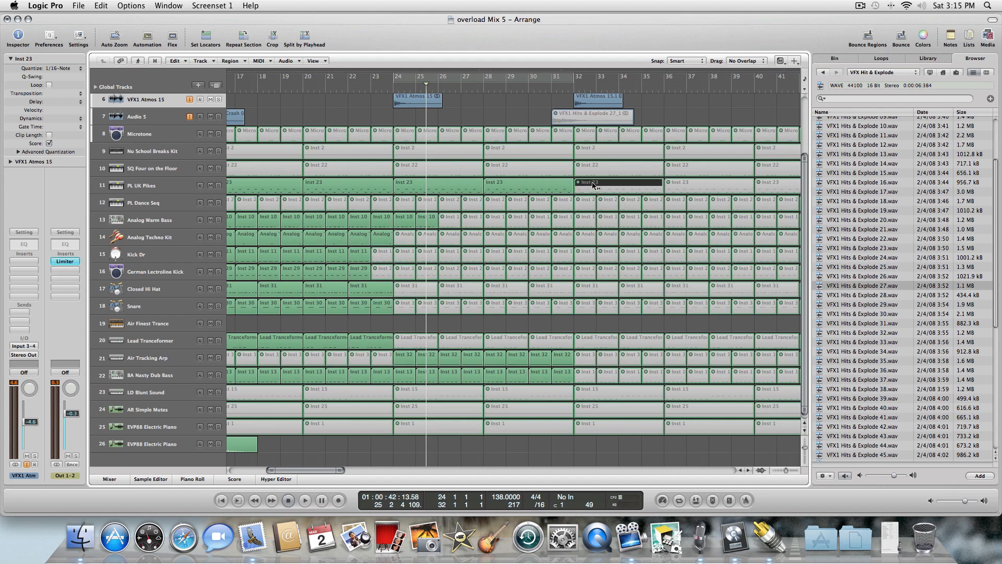
right_click(594, 186)
left_click(595, 183)
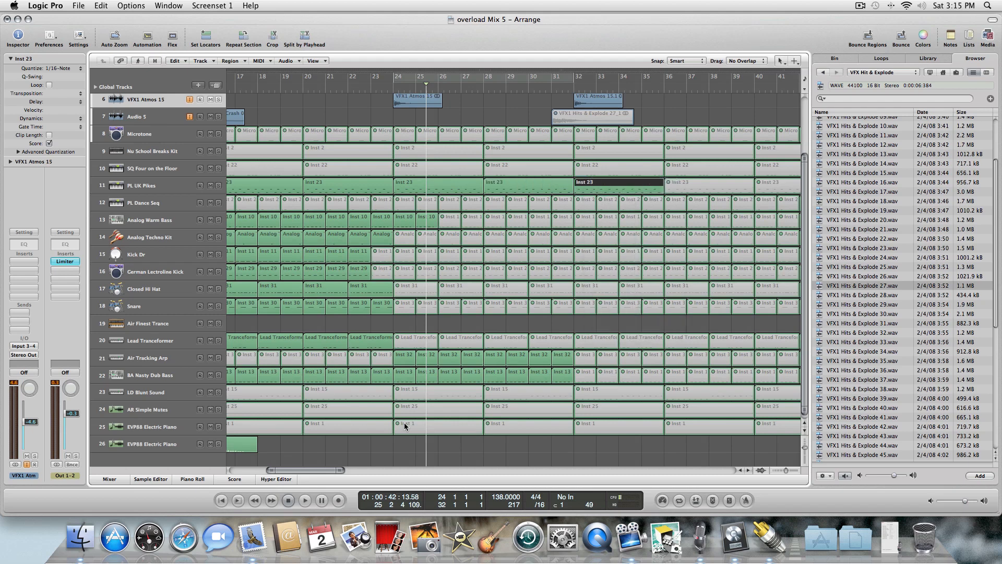
Erase the PL UK Pikes region at bar 12 with the Eraser tool, then return to the Pointer tool.
left_click_drag(338, 468, 281, 473)
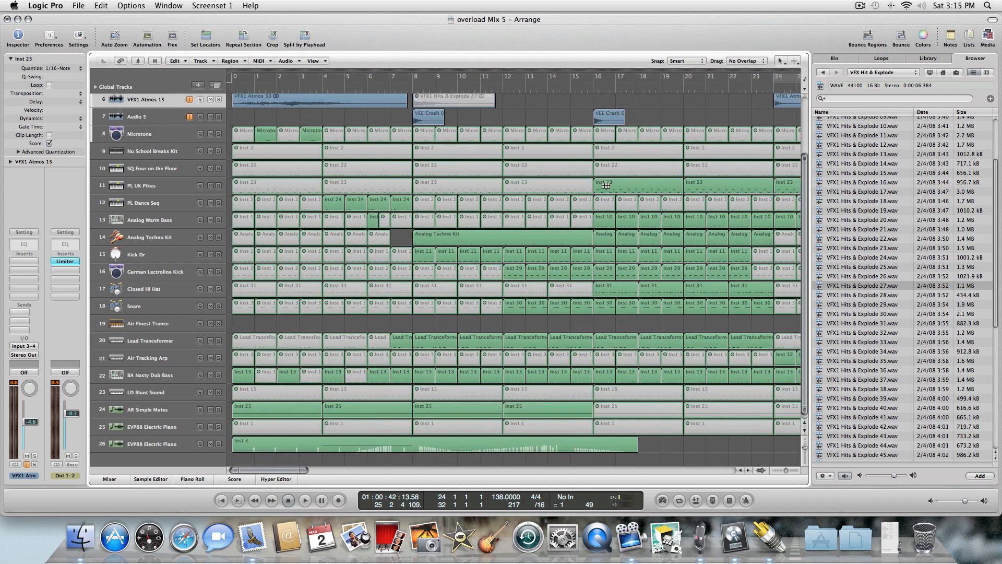
right_click(605, 186)
left_click(606, 205)
left_click(563, 186)
right_click(563, 185)
left_click(563, 185)
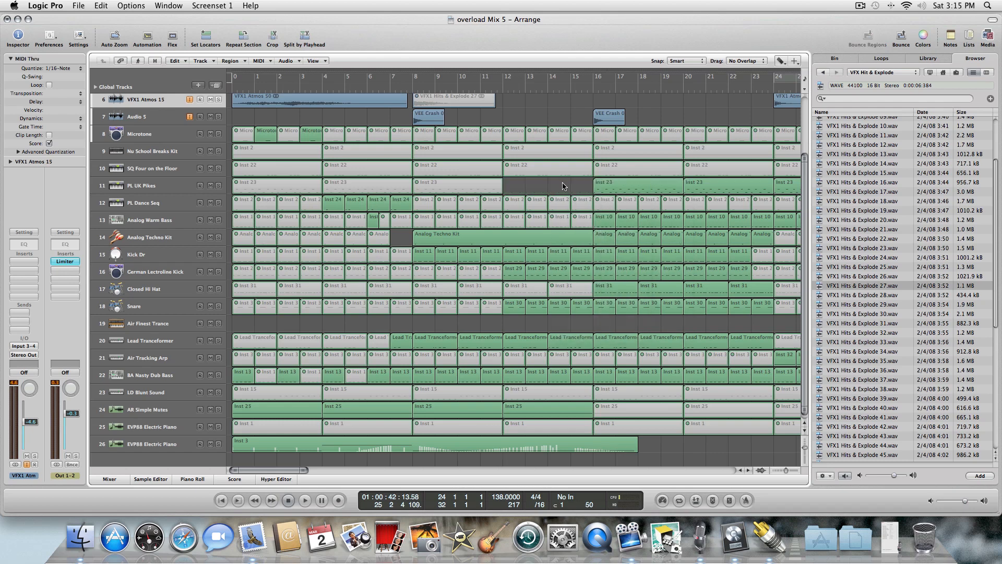
Select the four PL UK Pikes regions from bar 16 to 31 and join them with the Glue tool.
left_click_drag(684, 200, 571, 195)
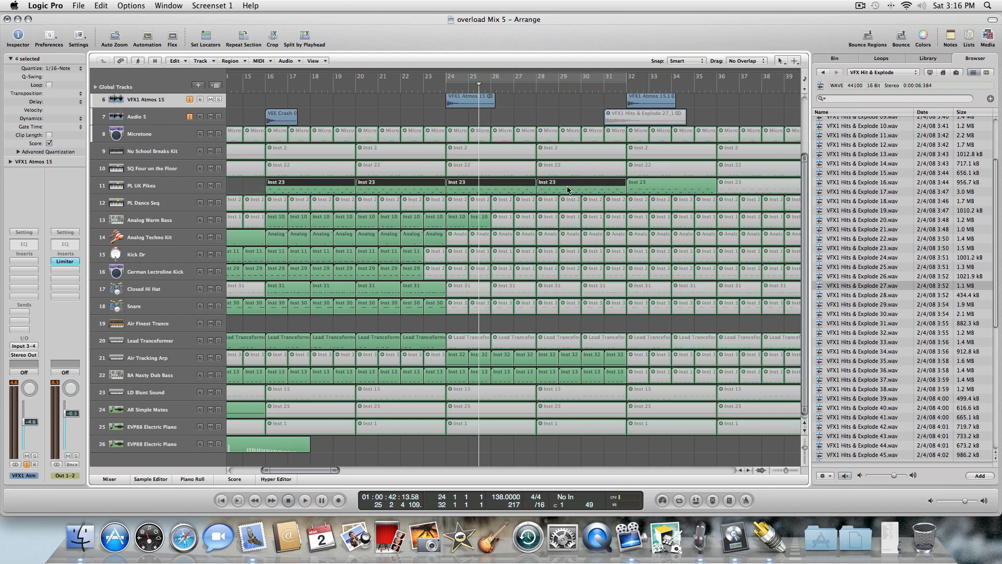
right_click(568, 190)
left_click(589, 239)
right_click(481, 180)
left_click(483, 182)
Open the glued PL UK Pikes region in the Hyper Editor and draw a rising velocity ramp with the Line tool.
double_click(459, 184)
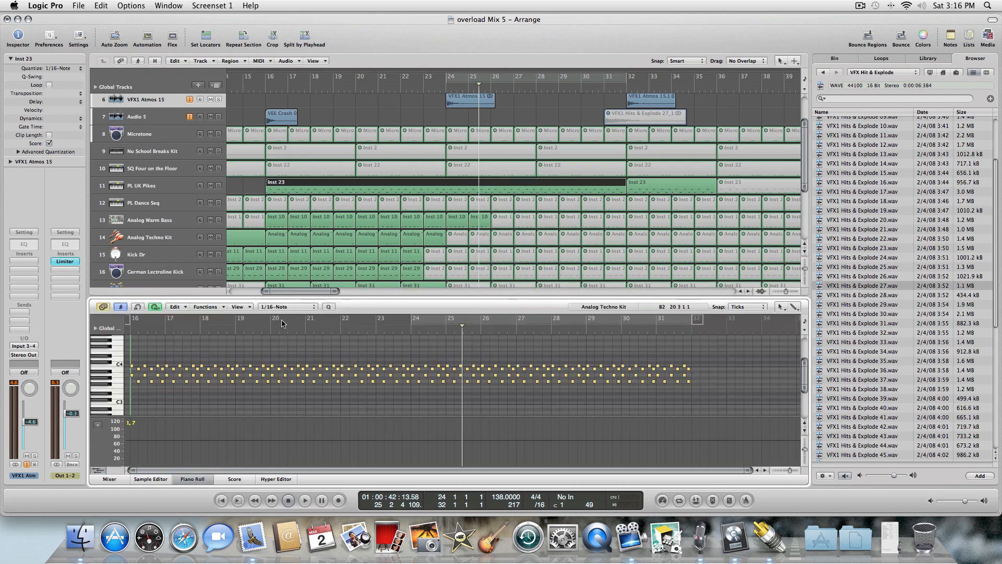
left_click(271, 480)
right_click(362, 463)
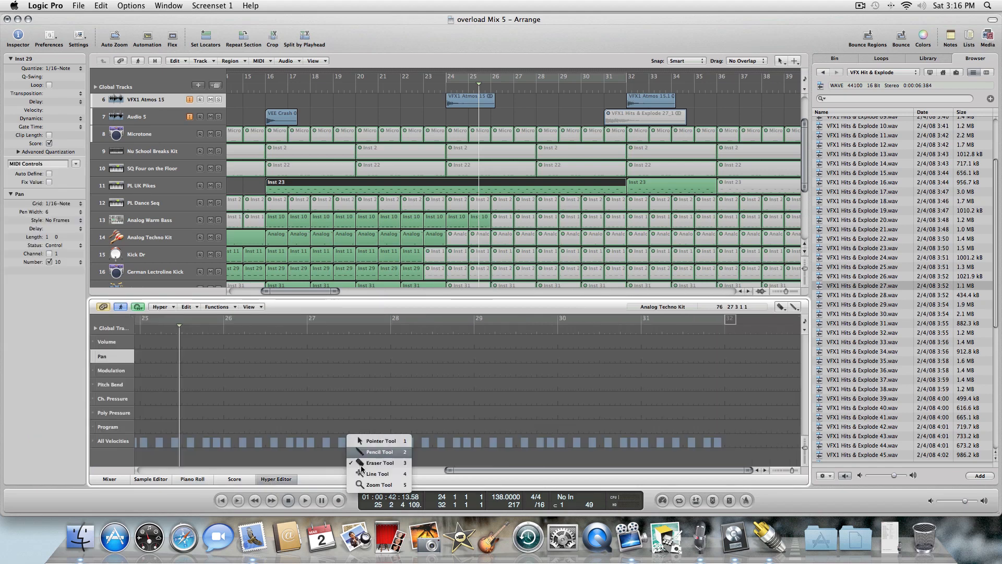
left_click(356, 475)
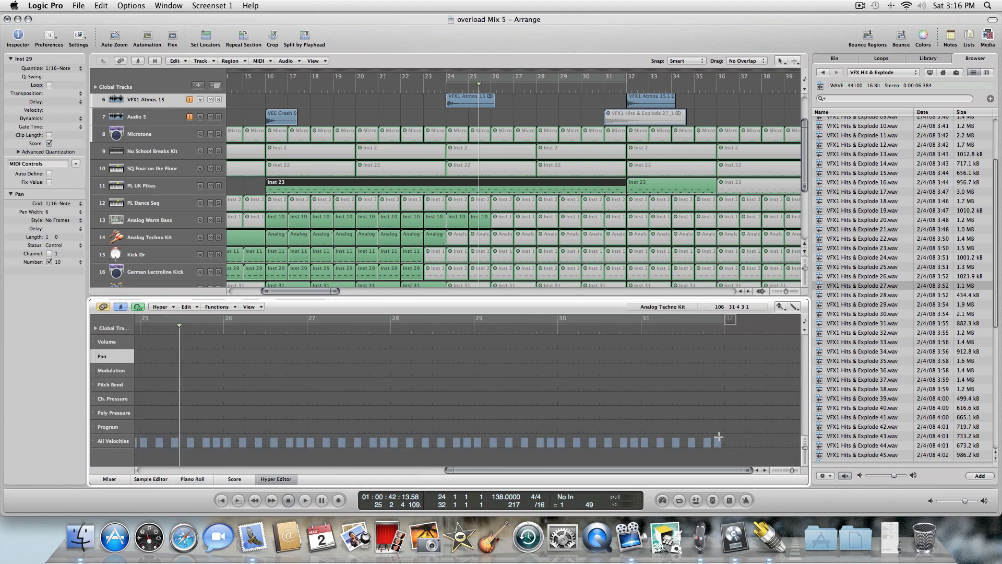
left_click_drag(720, 437, 42, 447)
key("Return")
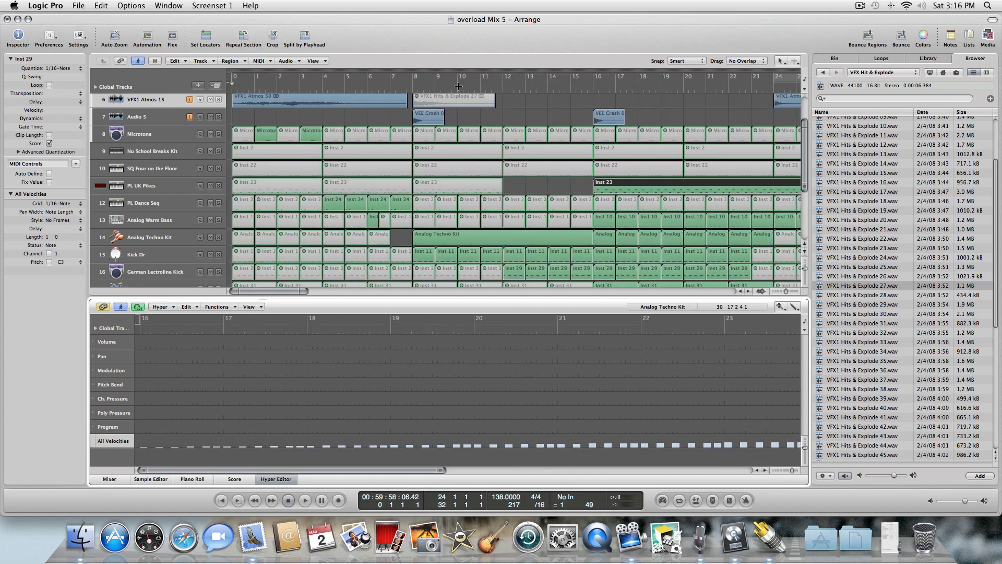
left_click(280, 478)
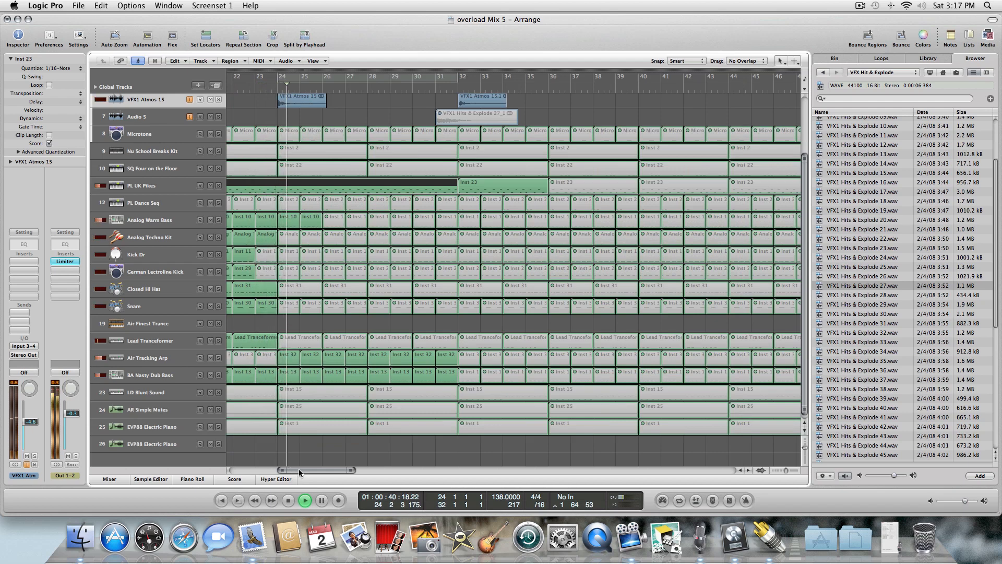
left_click_drag(304, 468, 289, 473)
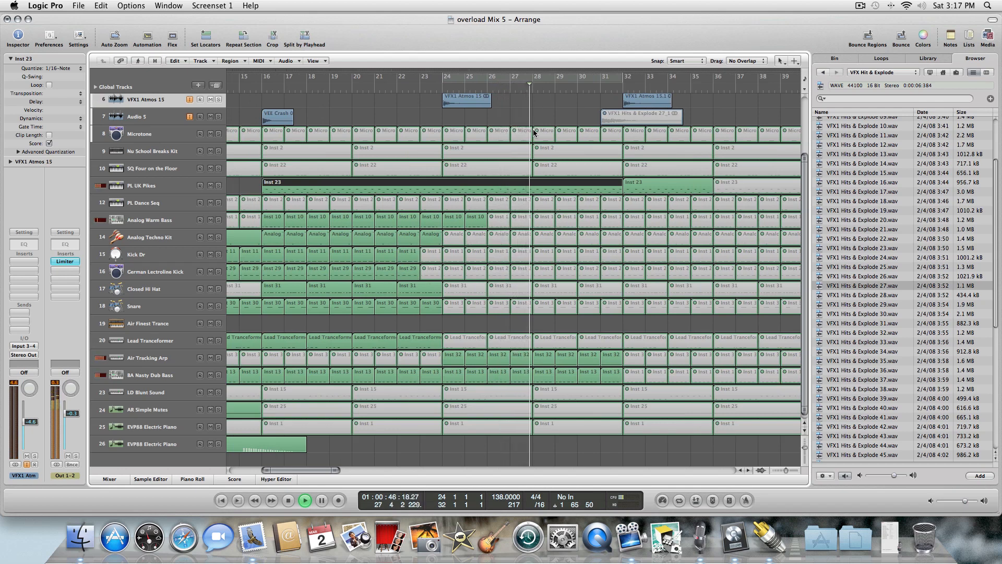
Select the PL UK Pikes track and audition the arrangement, stopping playback.
left_click(163, 188)
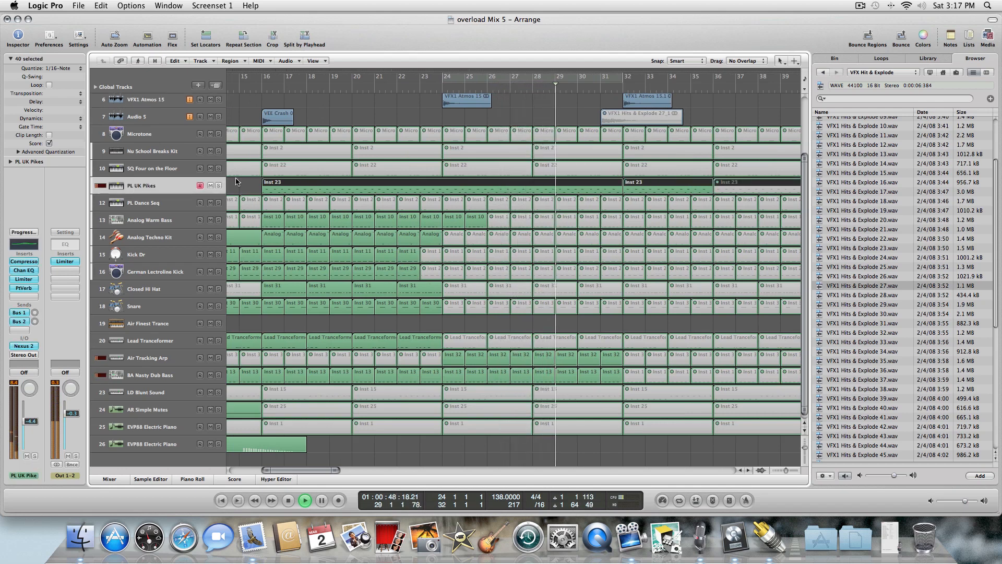
left_click(546, 118)
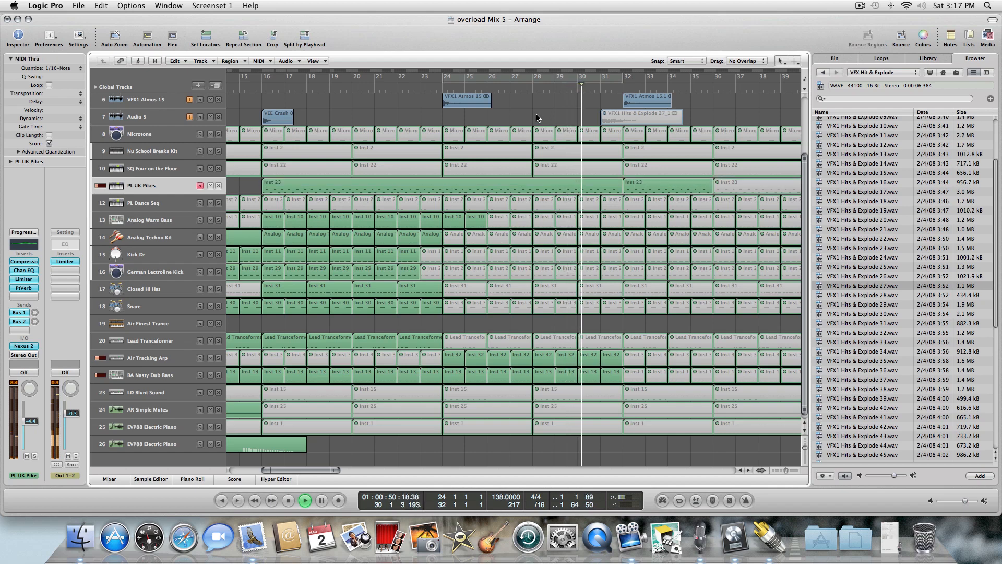
left_click(287, 501)
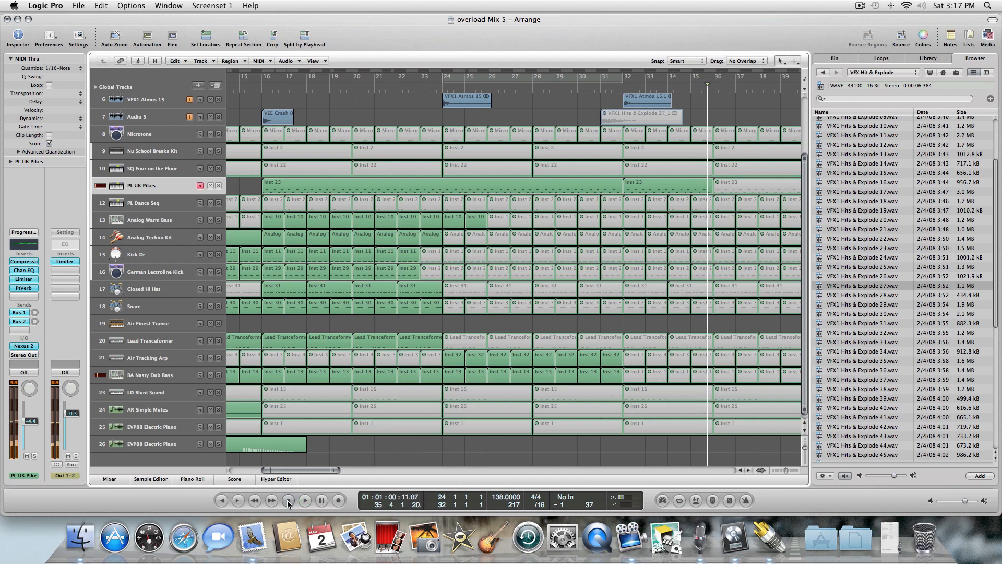
Open the glued PL UK Pikes region in the Hyper Editor and redraw its velocity line with the Line tool.
left_click(381, 184)
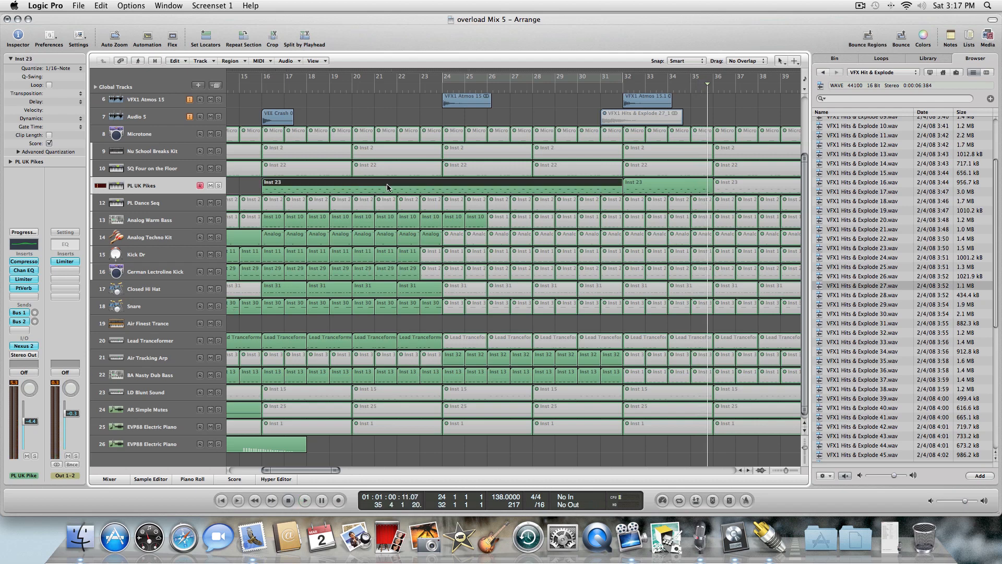
double_click(387, 186)
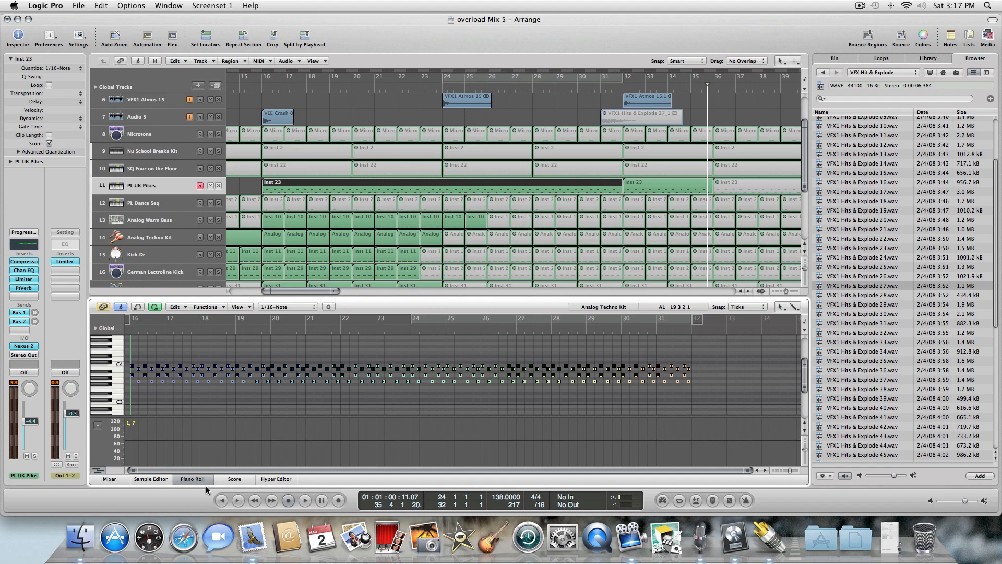
left_click(276, 479)
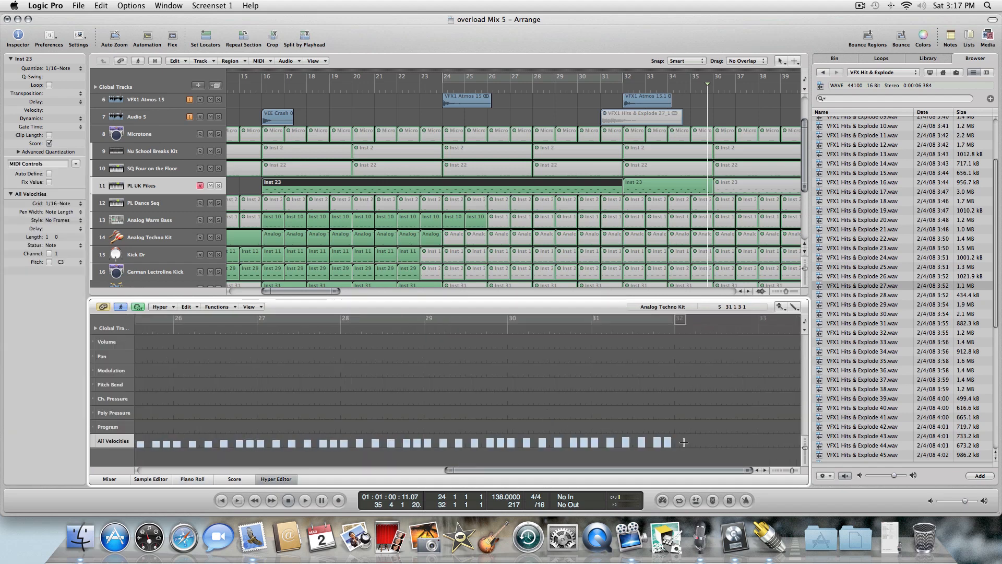
left_click_drag(669, 434, 415, 446)
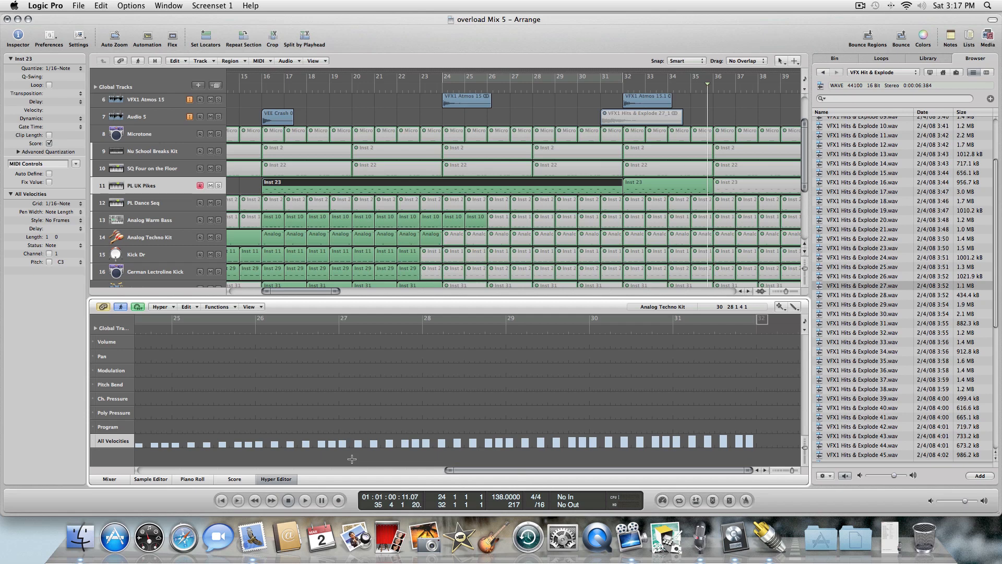
Play from the region's start and redraw the velocity ramp rising from bar 23 to about bar 26.
key("shift+Return")
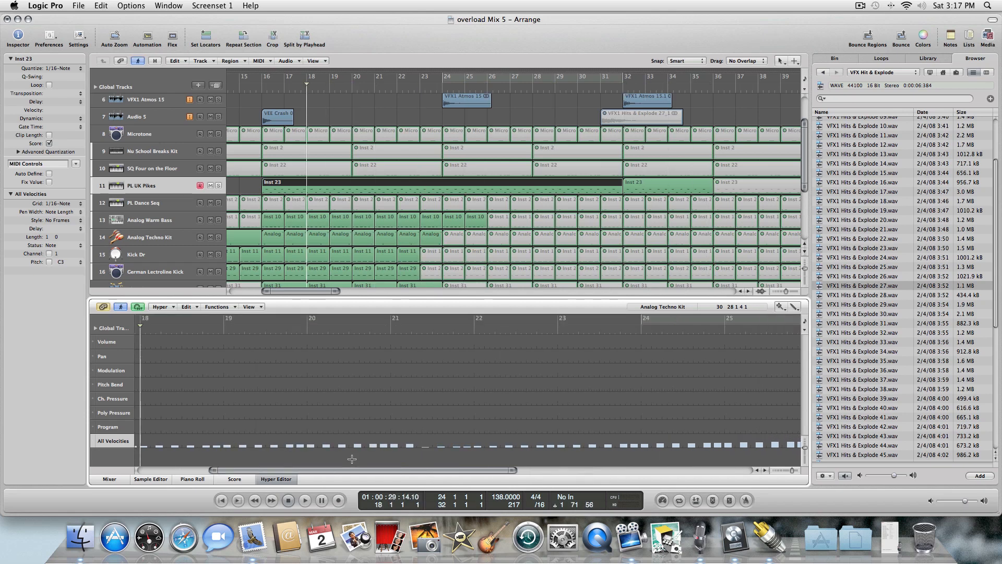
key("space")
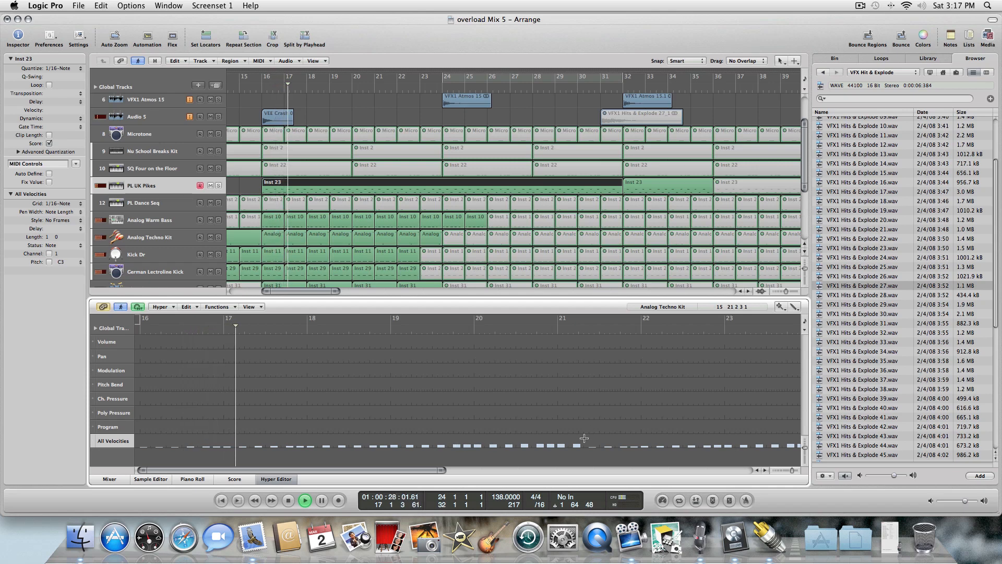
left_click_drag(519, 454, 141, 453)
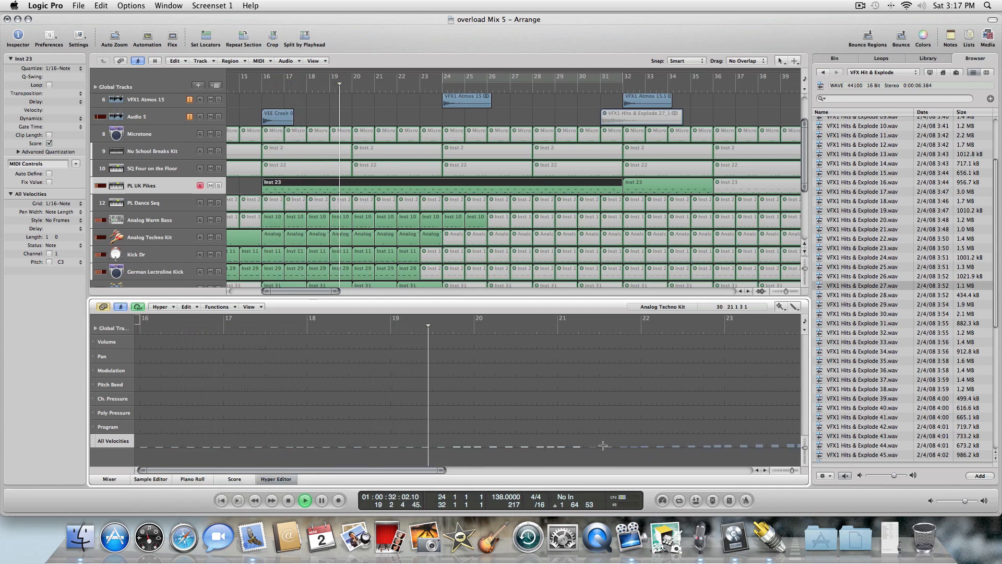
mouse_move(590, 446)
left_mouse_down()
mouse_move(881, 415)
mouse_move(459, 443)
mouse_move(412, 437)
mouse_move(429, 434)
left_mouse_up()
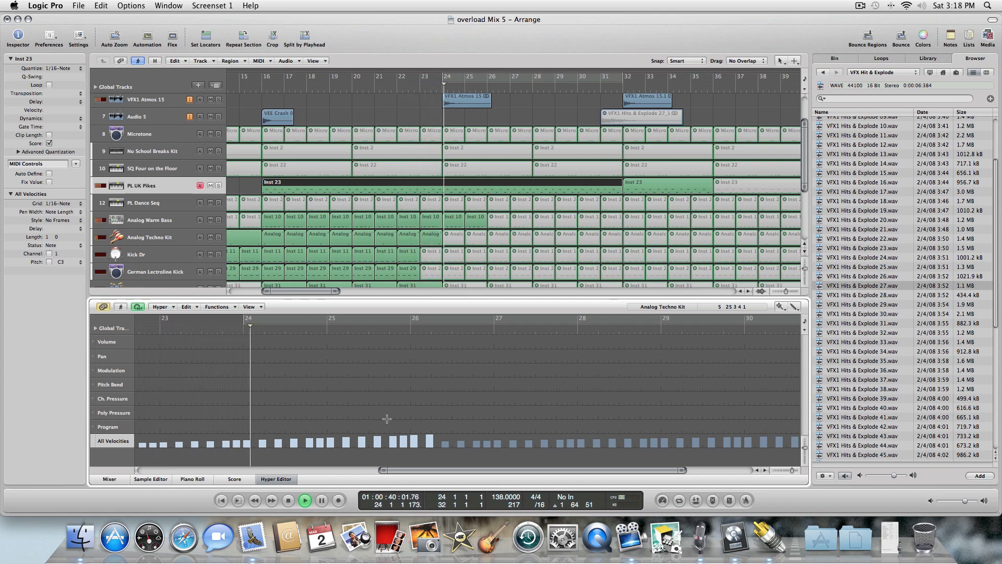
Draw a rising modulation line from about bar 26 to bar 30 with the Line tool.
mouse_move(443, 436)
left_mouse_down()
mouse_move(501, 371)
mouse_move(730, 372)
left_mouse_up()
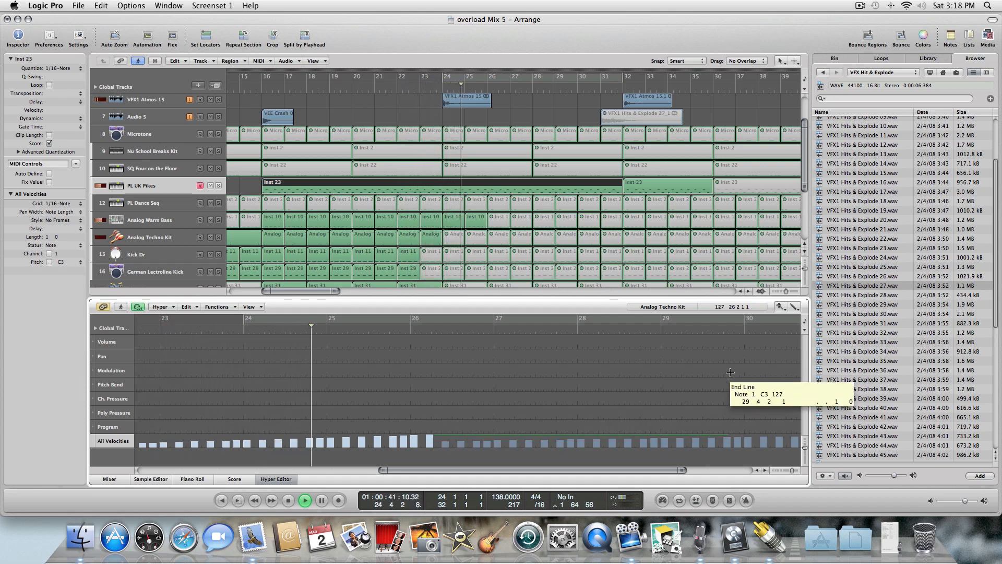
left_click(771, 372)
left_click(772, 369)
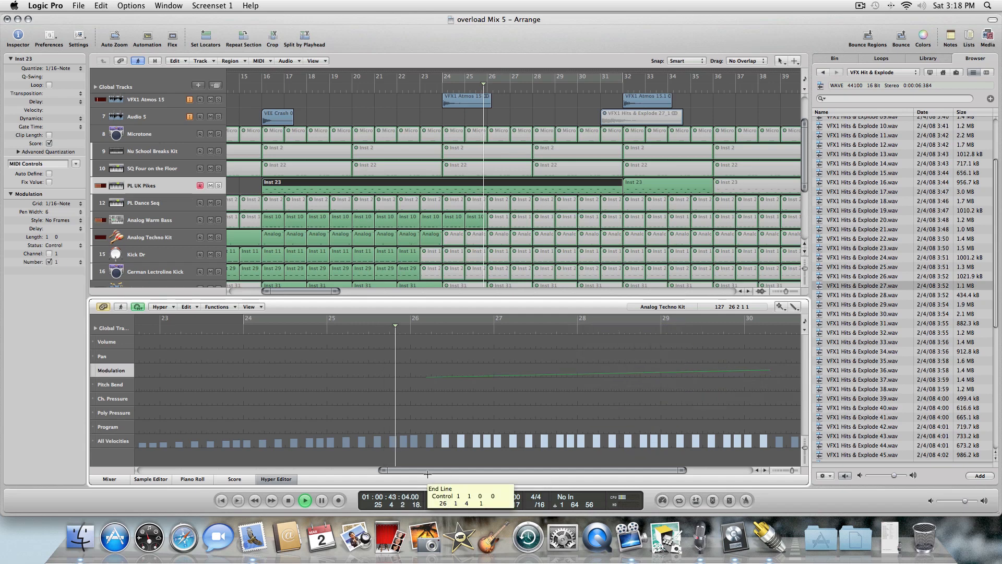
left_click(274, 478)
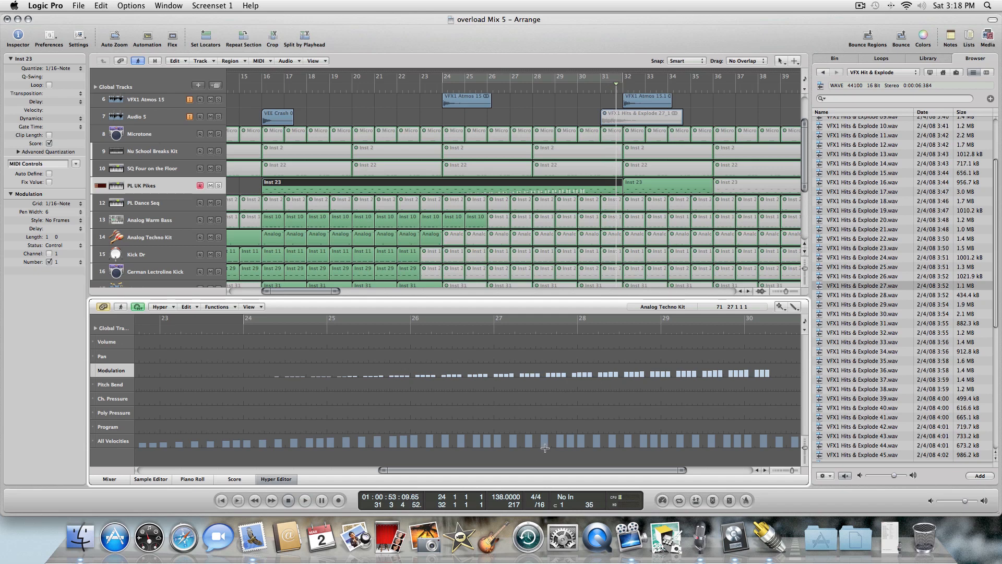
Rewind, stop playback, and erase the modulation events with the Eraser tool.
key("comma")
key("comma")
key("comma")
key("comma")
key("comma")
key("comma")
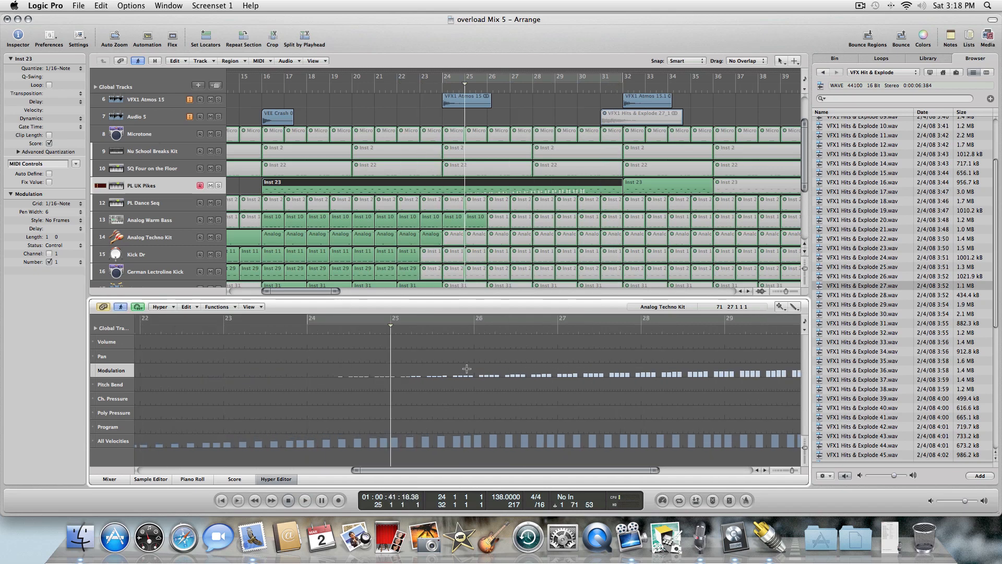
key("space")
right_click(467, 369)
left_click(475, 394)
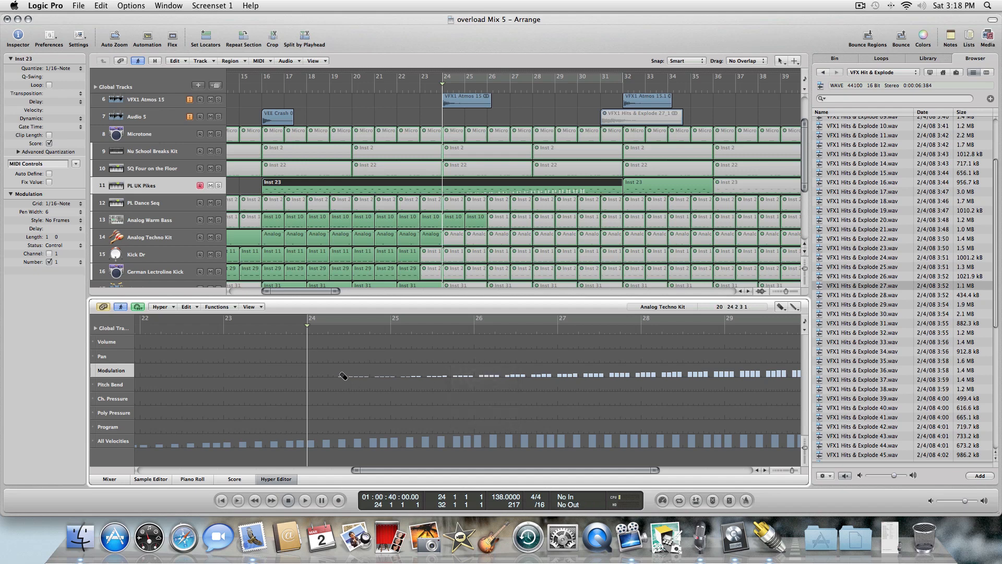
left_click_drag(343, 376, 389, 376)
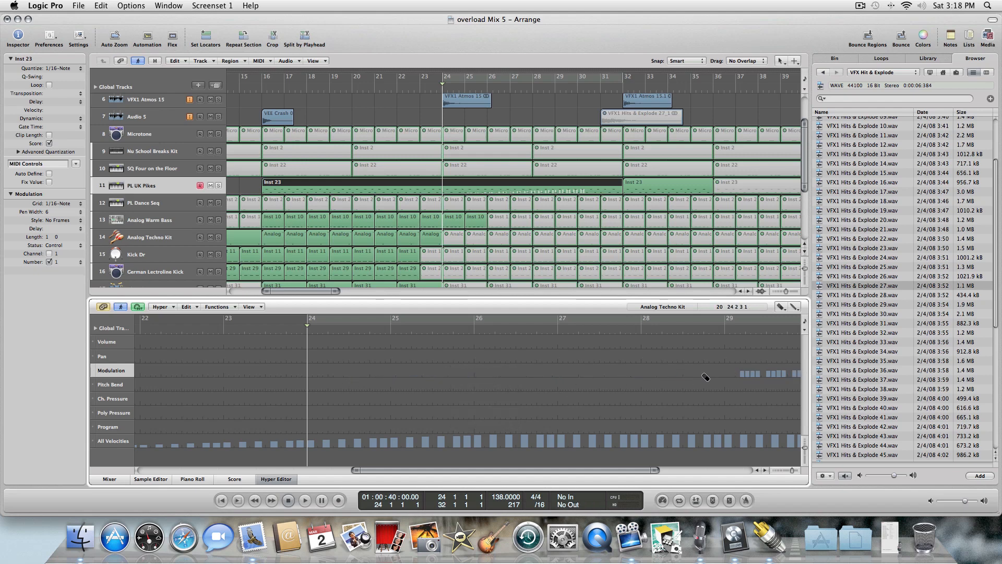
left_click_drag(802, 377, 738, 384)
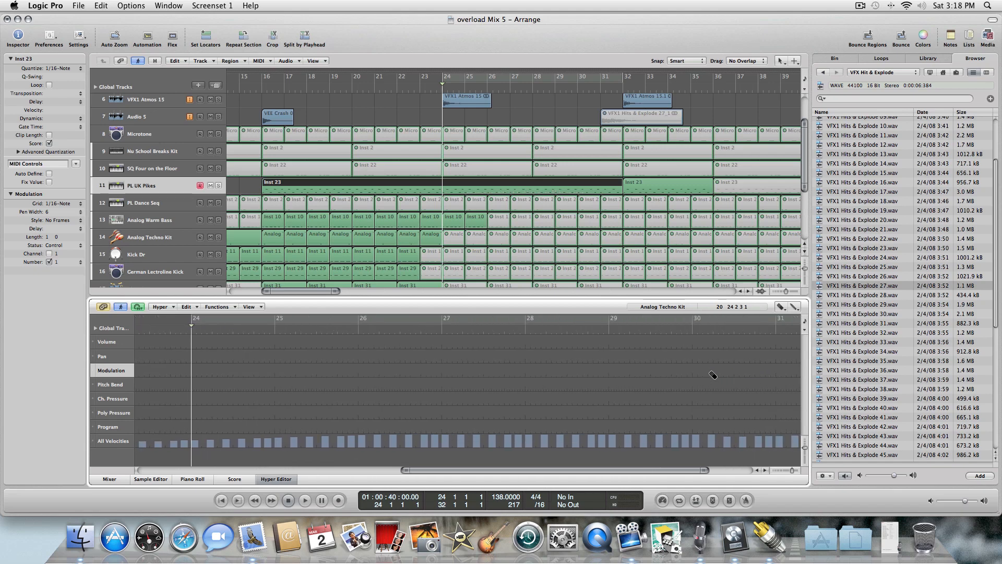
Close the Hyper Editor and turn on cycle mode over bars 16 to 32.
key("comma")
key("comma")
key("comma")
key("comma")
key("comma")
key("comma")
key("comma")
key("comma")
key("comma")
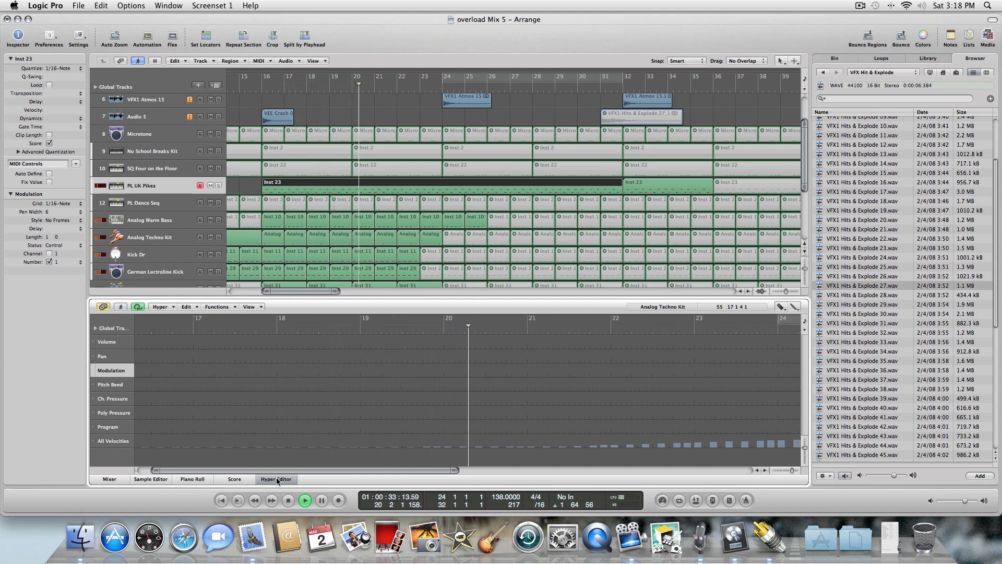
left_click(277, 478)
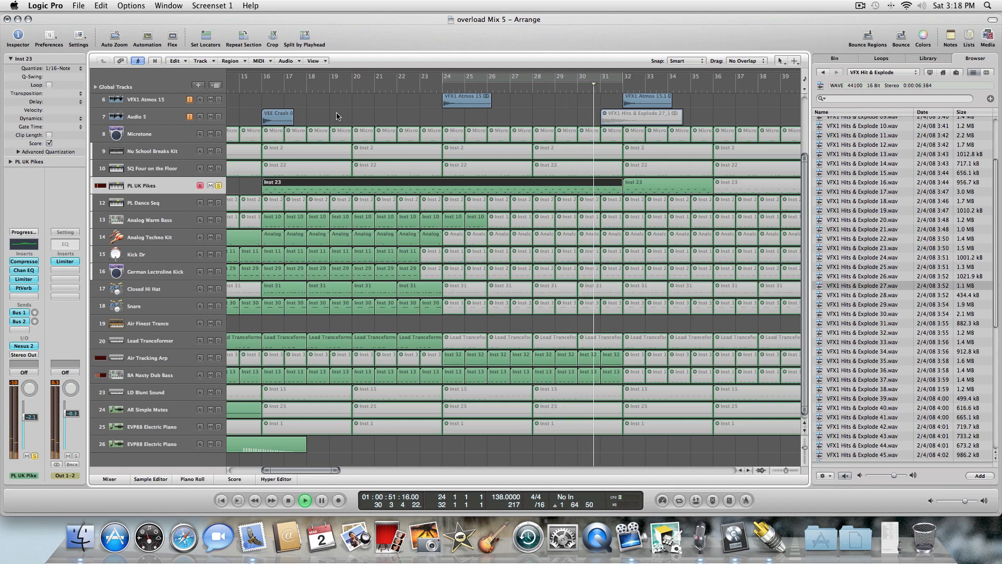
left_click(626, 84)
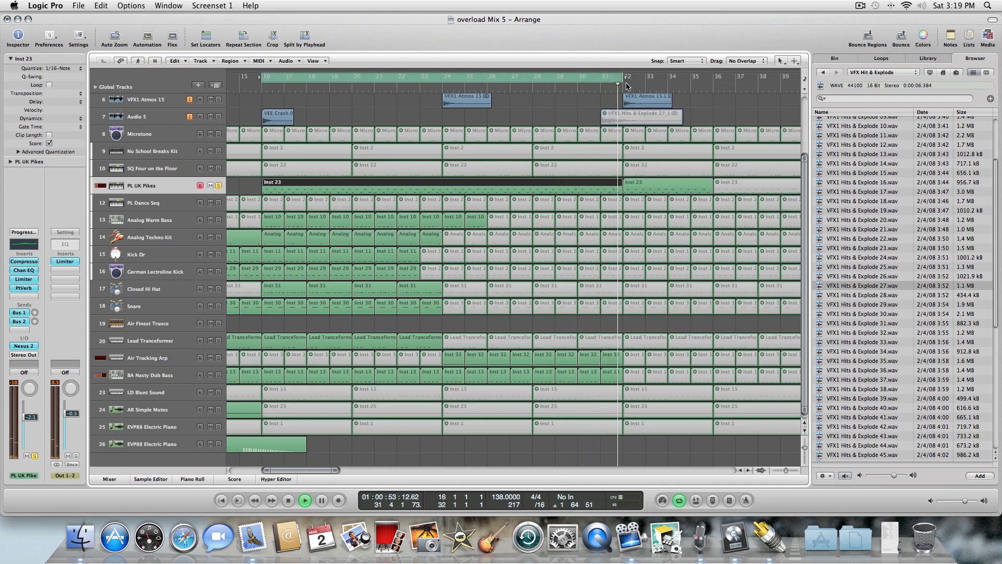
Reopen the PL UK Pikes region in the Hyper Editor and redraw the velocities near the region's end with the Line tool.
double_click(382, 187)
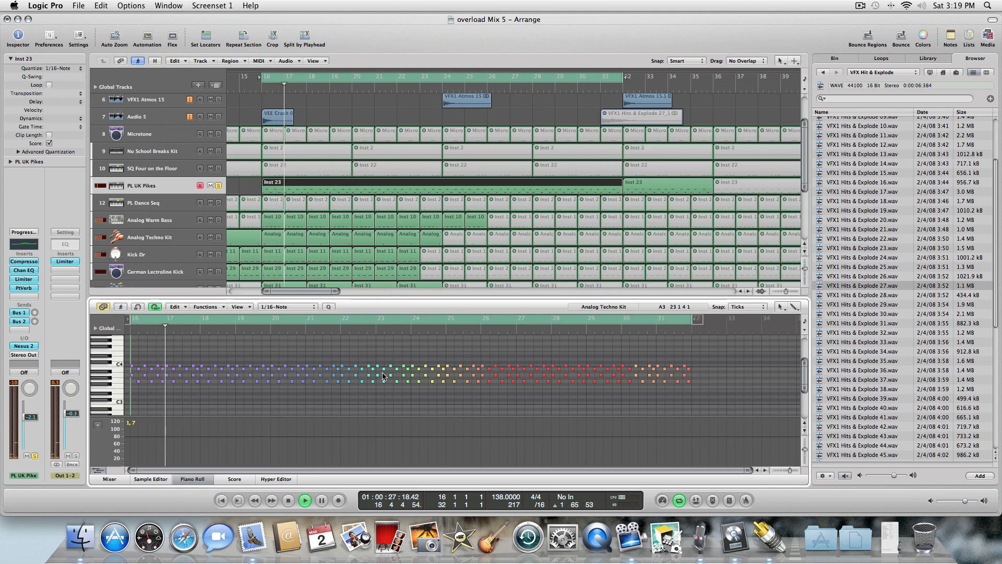
left_click(276, 478)
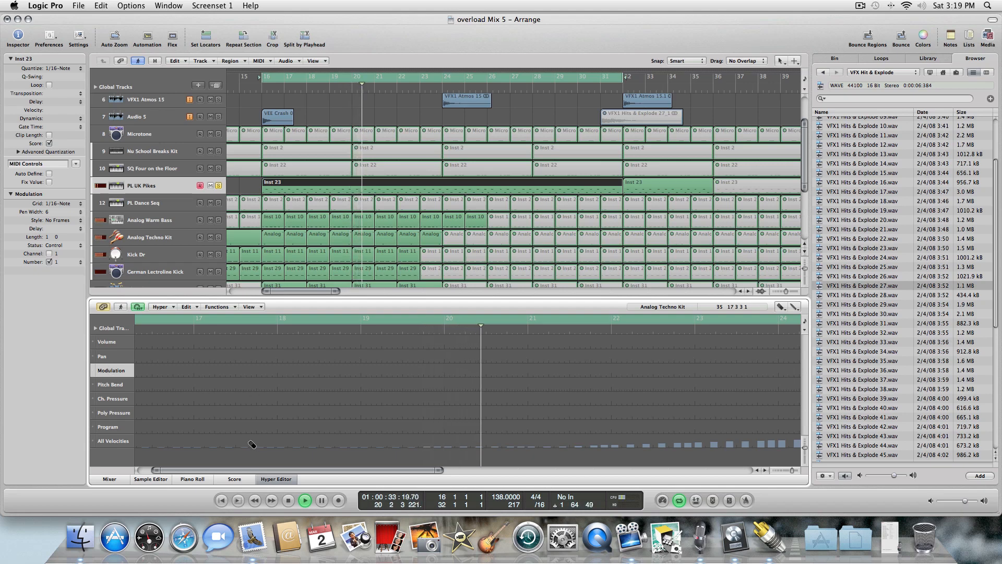
left_click_drag(243, 471, 571, 469)
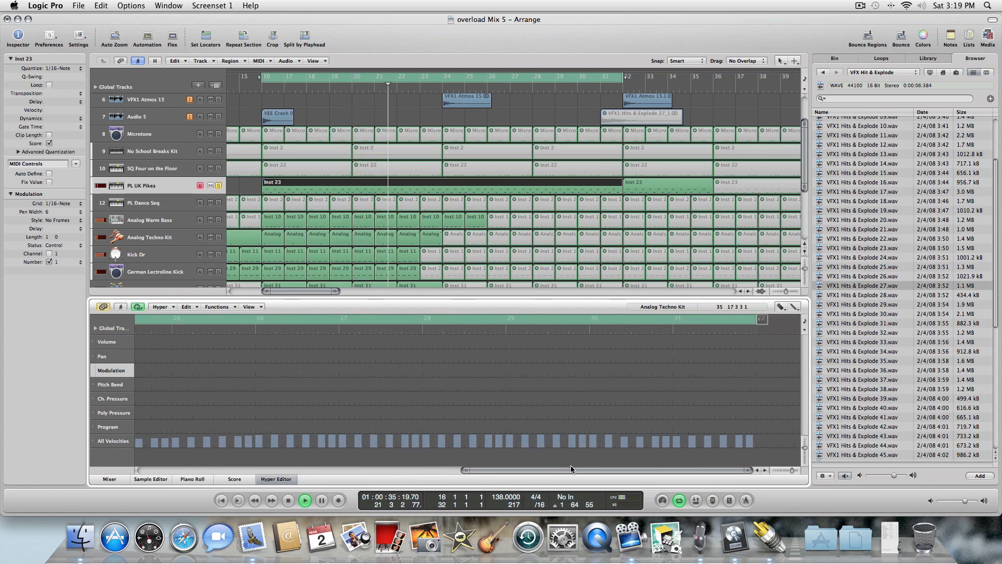
key("Escape")
left_click(662, 435)
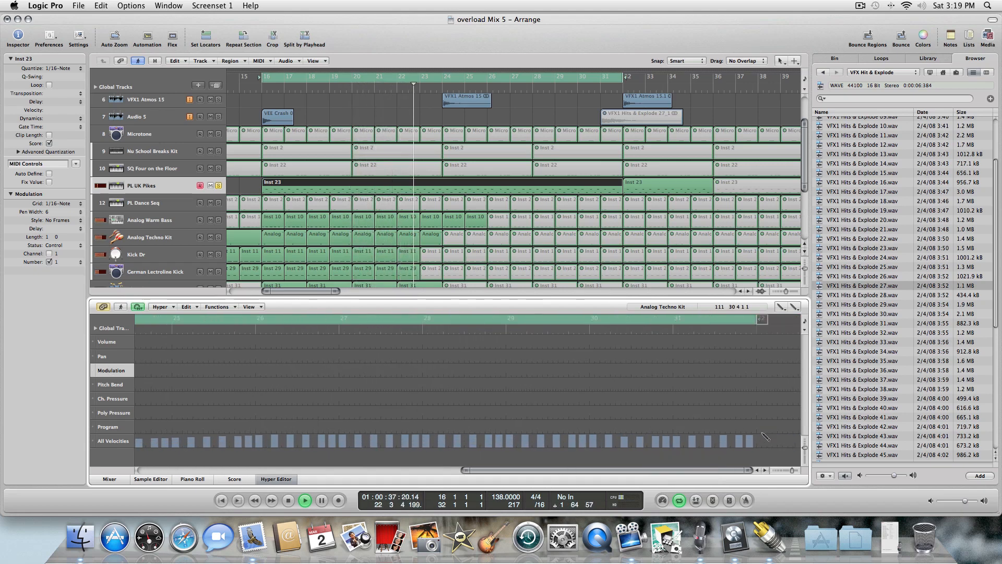
mouse_move(752, 436)
left_mouse_down()
mouse_move(552, 379)
mouse_move(485, 377)
mouse_move(575, 410)
mouse_move(557, 425)
mouse_move(587, 424)
left_mouse_up()
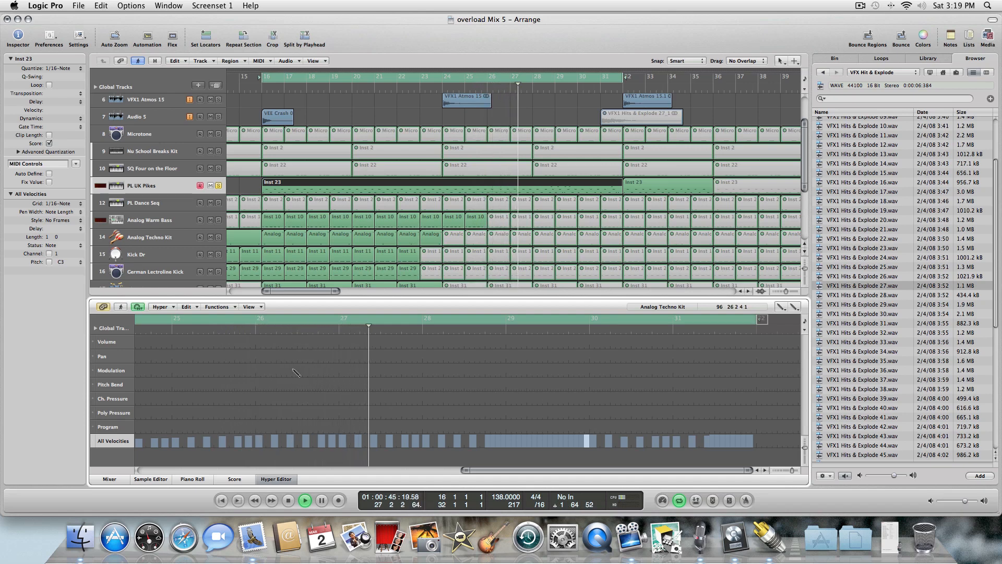
Stop playback and undo the last two edits.
left_click(288, 501)
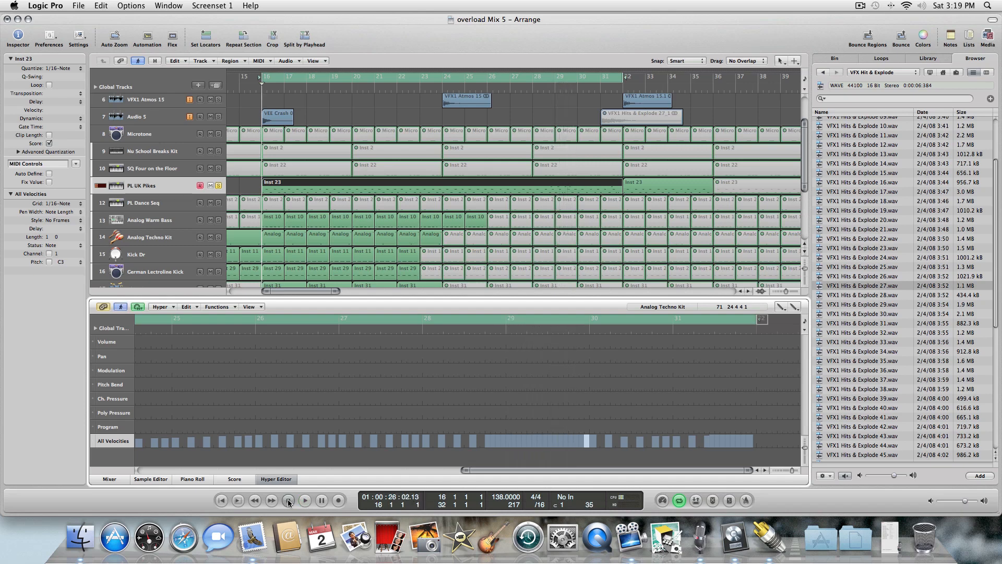
left_click(101, 8)
left_click(106, 17)
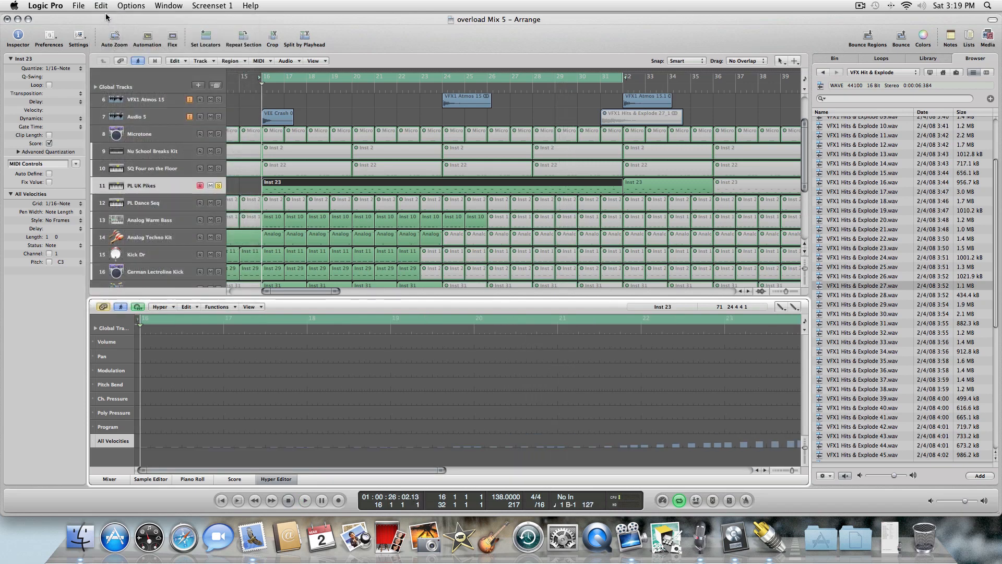
left_click(100, 7)
left_click(103, 18)
left_click_drag(225, 467, 526, 498)
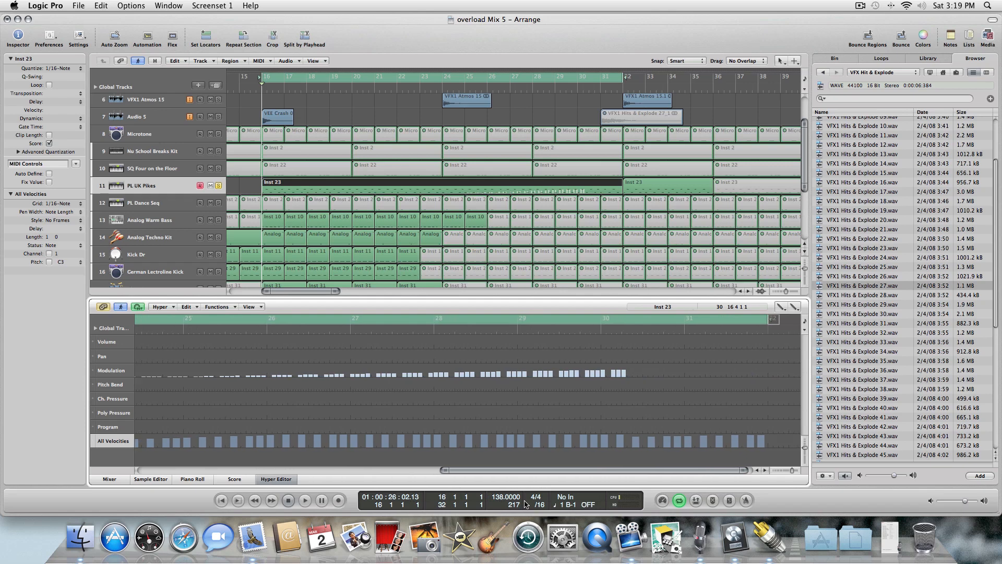
Draw individual note velocities at the end of bar 30 and in bar 31.
left_click_drag(636, 441, 645, 438)
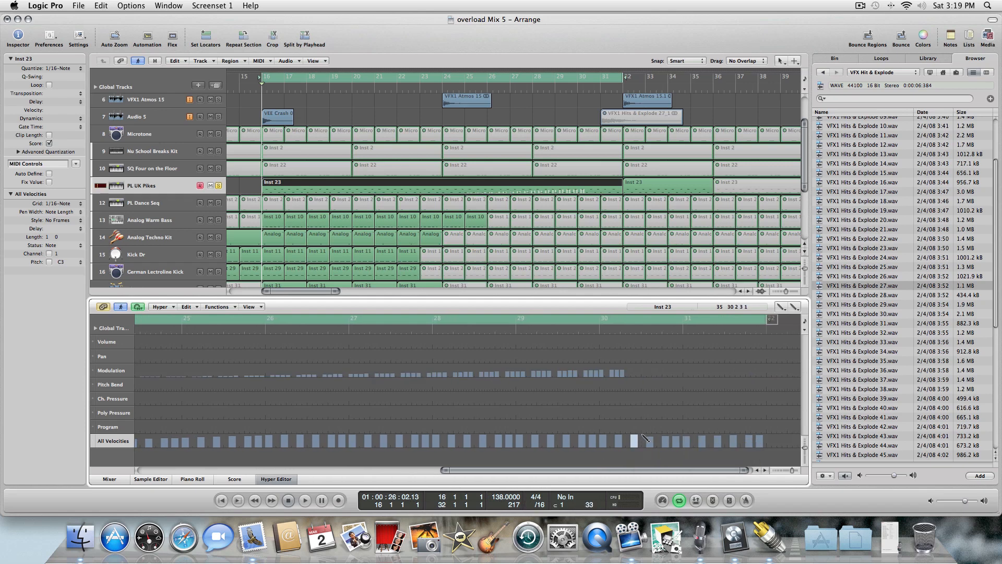
left_click(652, 440)
left_click(666, 441)
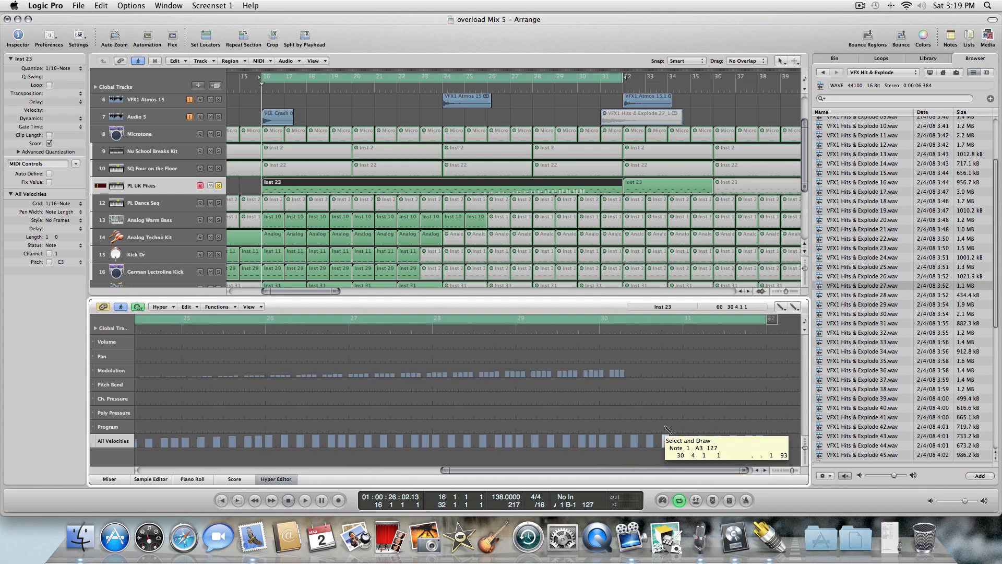
left_click(677, 441)
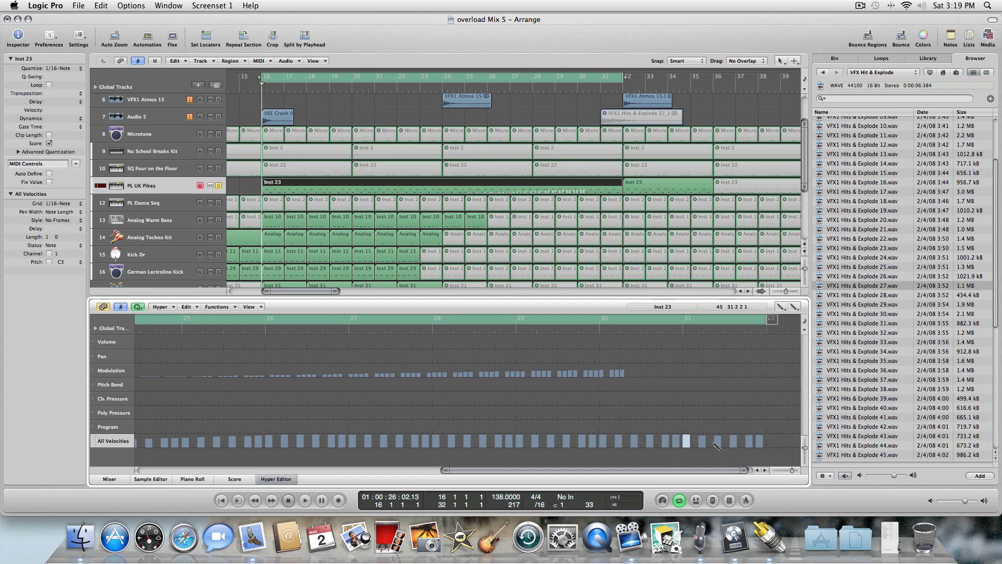
Delete the modulation events from the region.
right_click(621, 366)
left_click(625, 371)
left_click(623, 374)
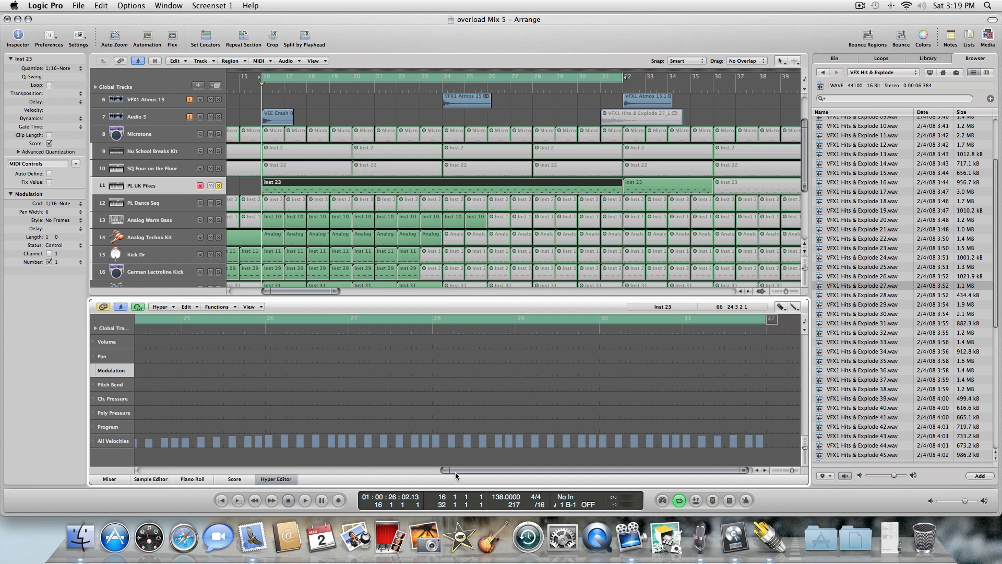
Draw a rising volume line from bar 25 to the region's end with the Line tool and play it back.
left_click_drag(455, 471, 425, 472)
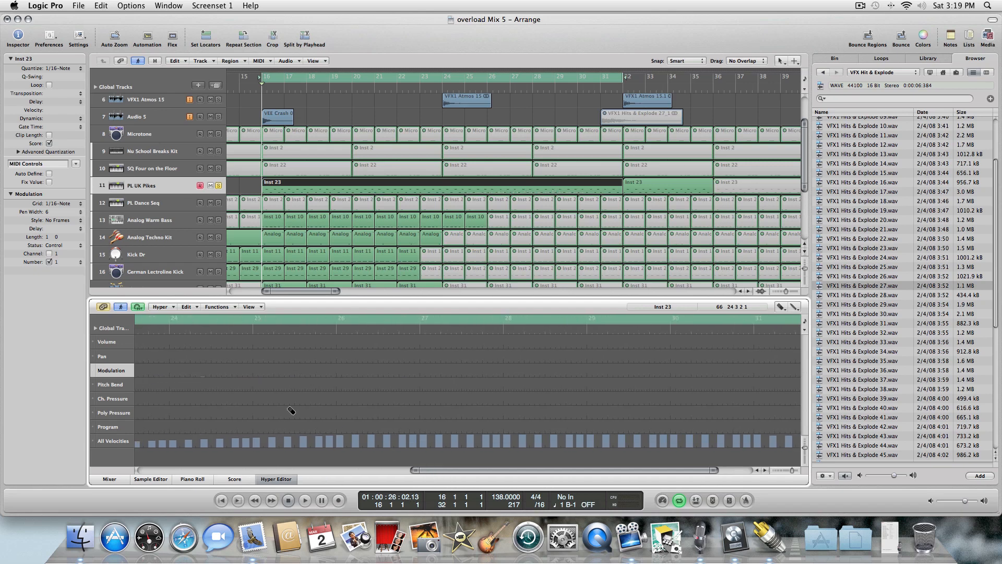
right_click(206, 377)
left_click(221, 380)
mouse_move(254, 343)
left_mouse_down()
mouse_move(253, 332)
mouse_move(798, 320)
left_mouse_up()
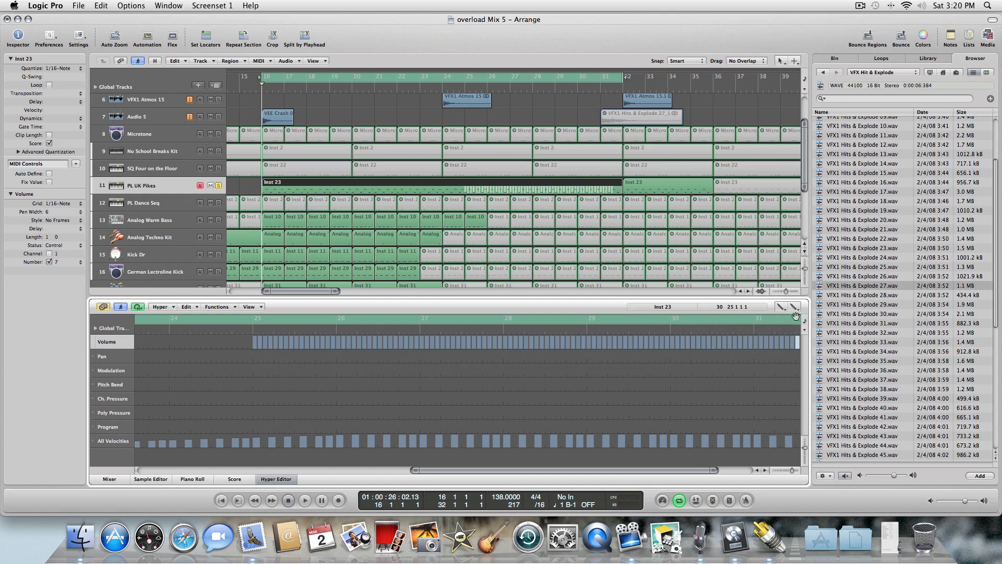
key("space")
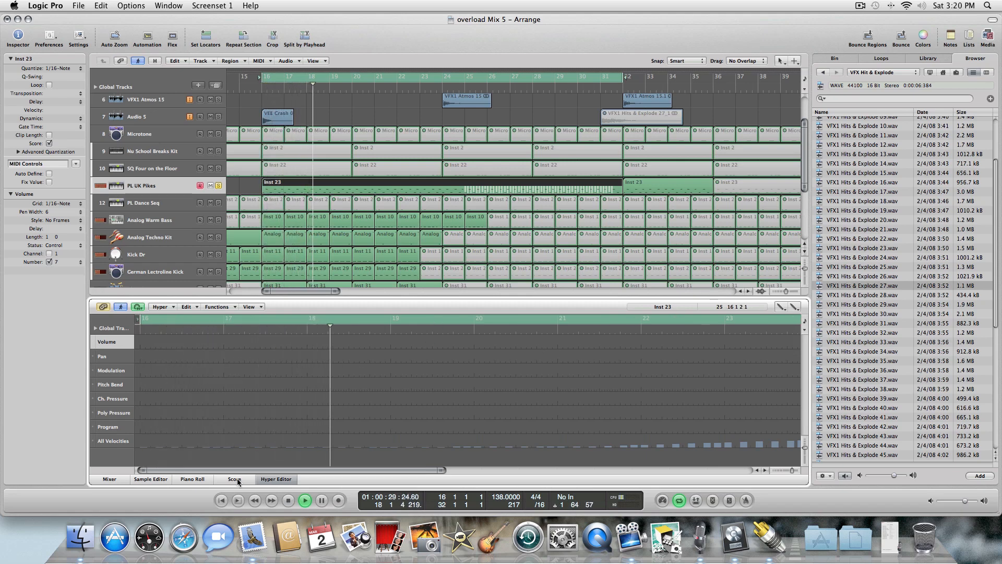
Close the Hyper Editor and lower the PL UK Pikes channel volume fader slightly.
left_click(276, 478)
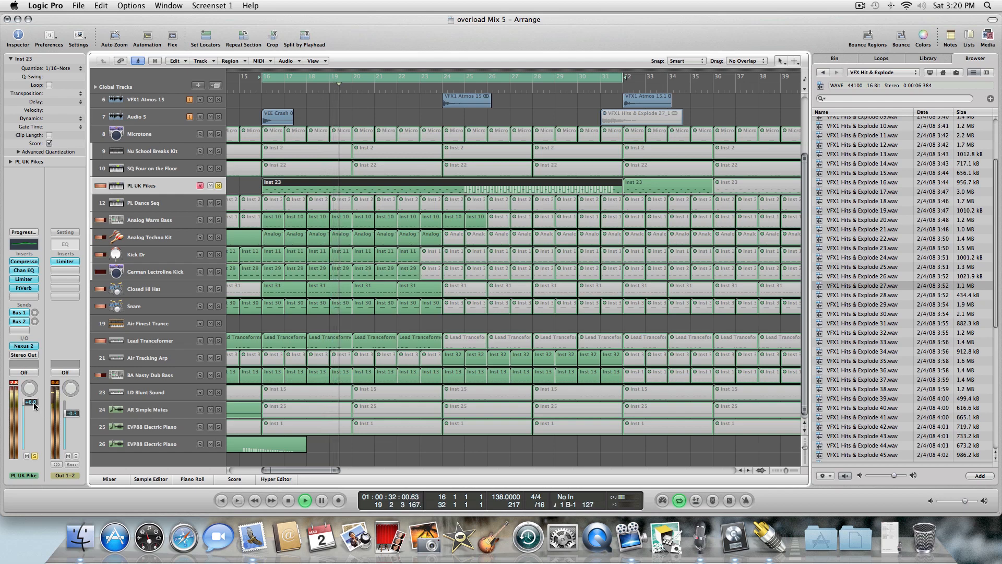
left_click_drag(34, 407, 32, 417)
Play back the arrangement from several positions to audition the build-up.
key("space")
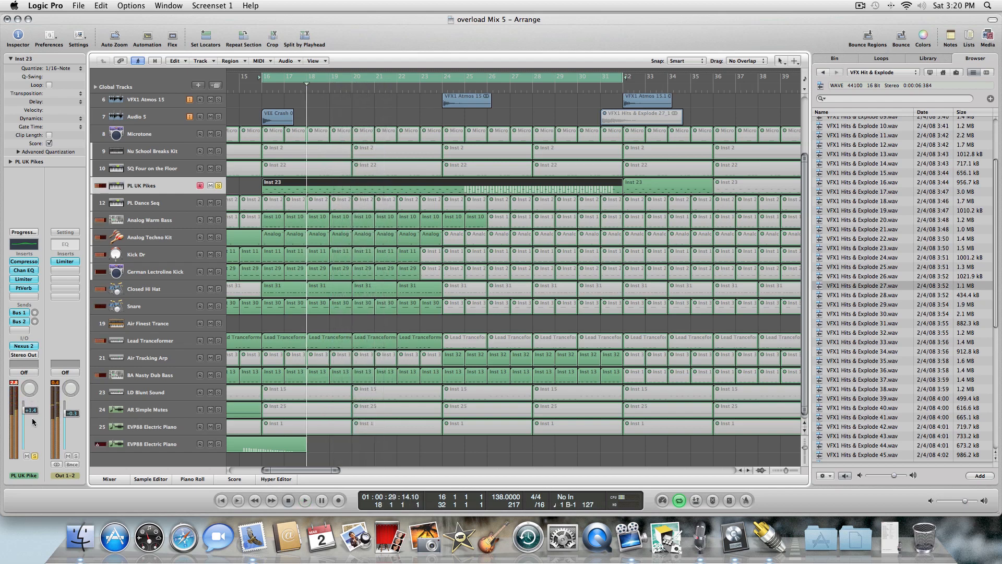
key("comma")
key("comma")
key("space")
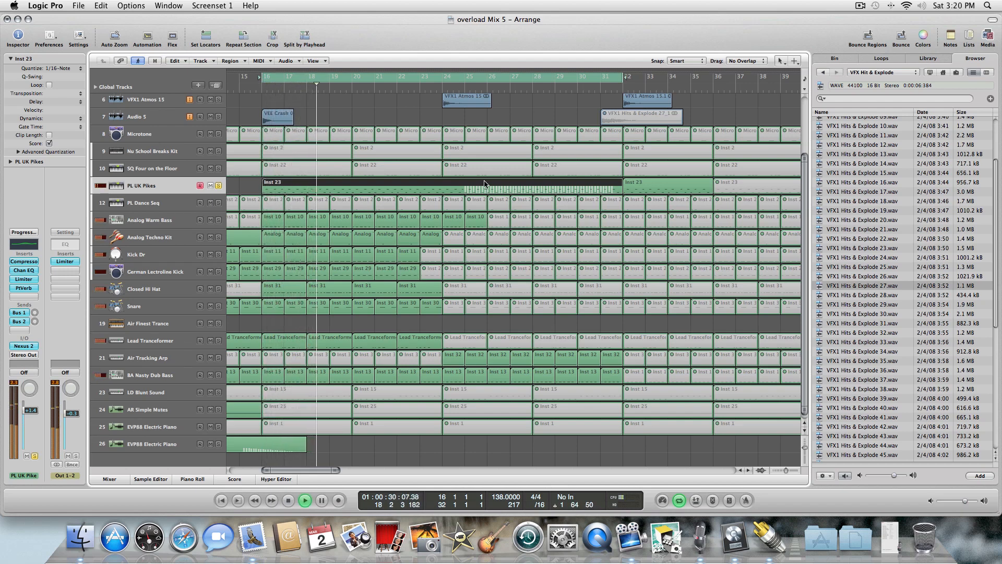
left_click(474, 90)
key("space")
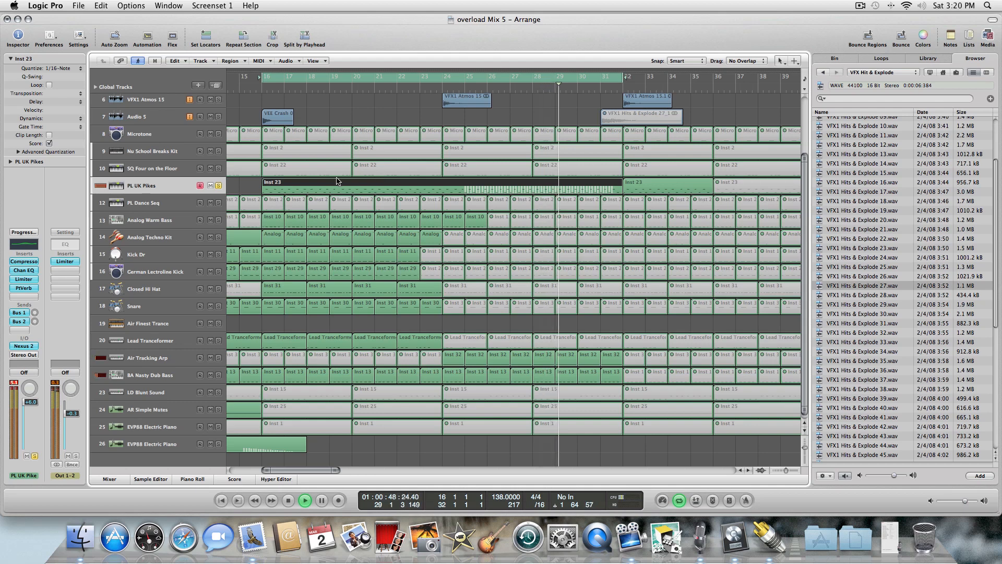
key("space")
key("comma")
key("comma")
key("comma")
key("comma")
key("comma")
key("comma")
key("comma")
key("comma")
key("comma")
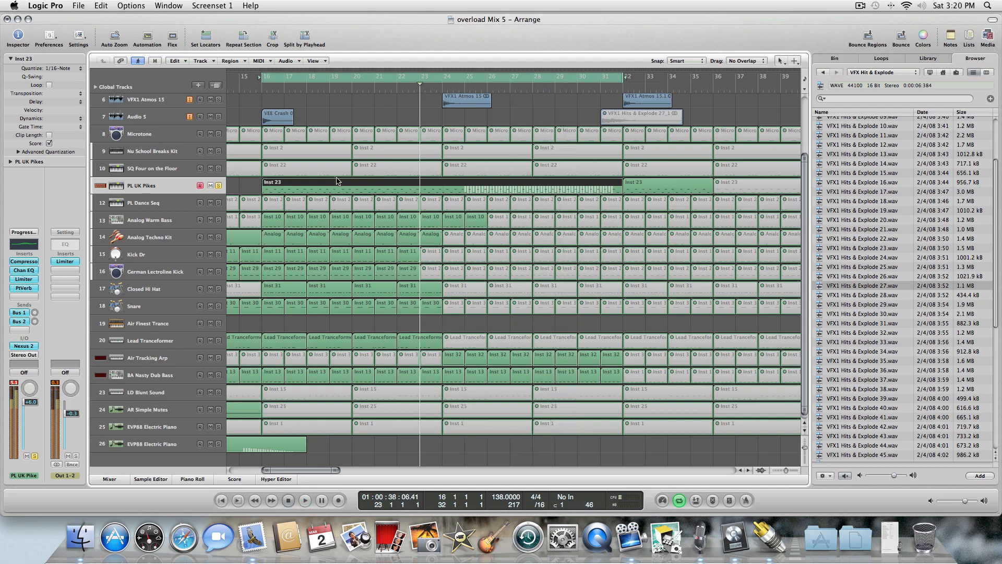
key("comma")
key("comma")
key("comma")
key("comma")
key("comma")
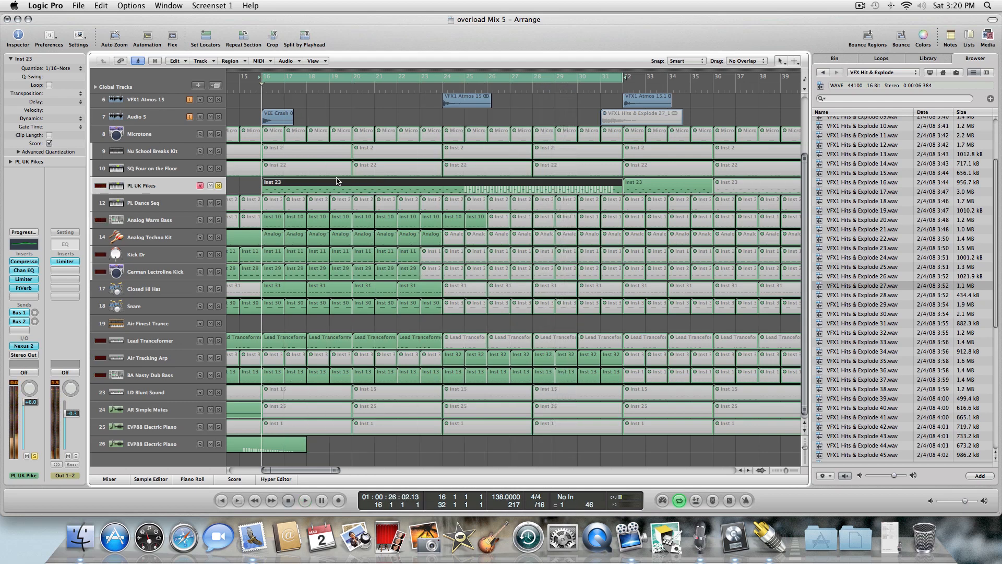
key("space")
Open the PL UK Pikes region's volume automation in the Piano Roll and erase the flat line segment before bar 31.
double_click(335, 181)
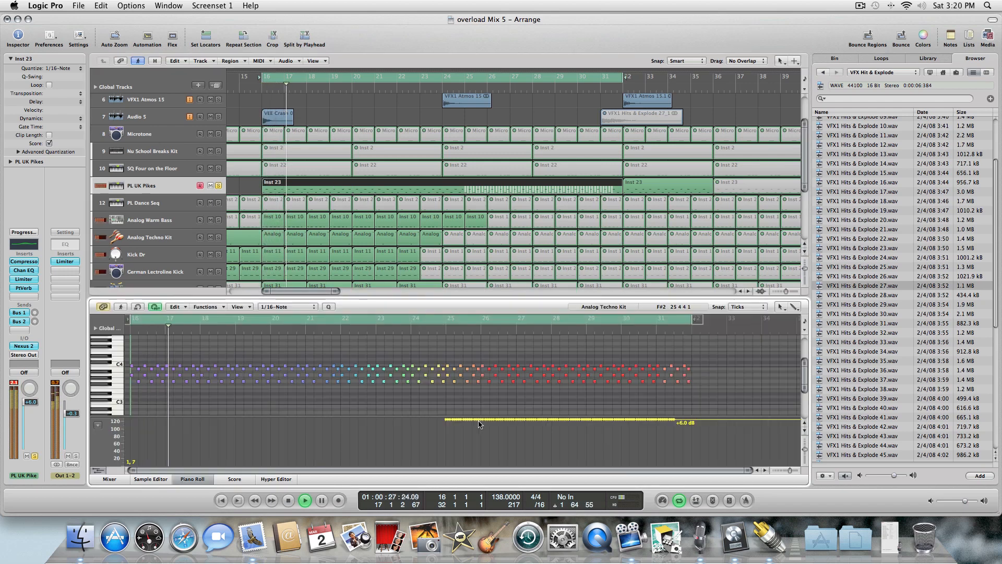
mouse_move(692, 423)
left_mouse_down()
mouse_move(688, 435)
mouse_move(685, 425)
left_mouse_up()
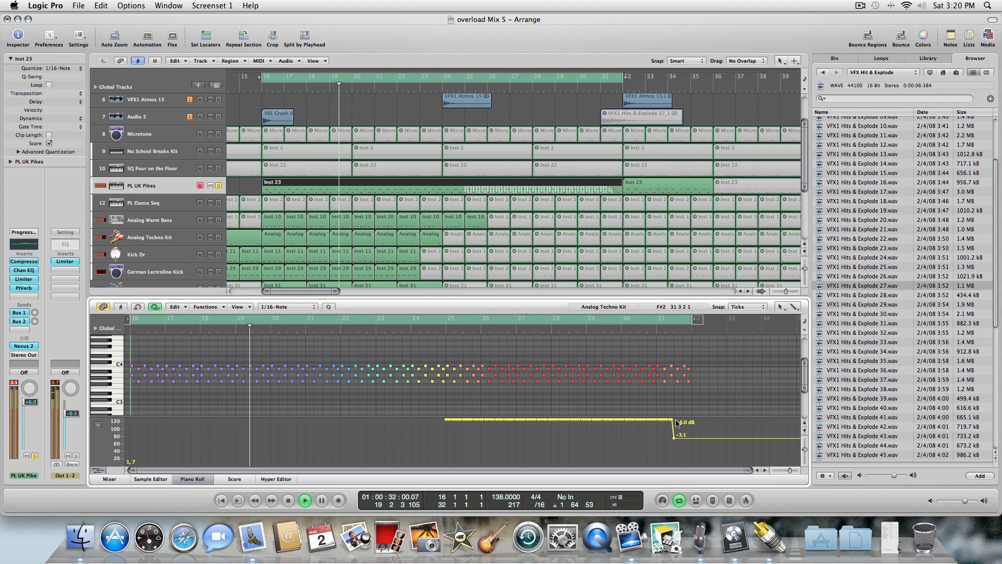
key("Escape")
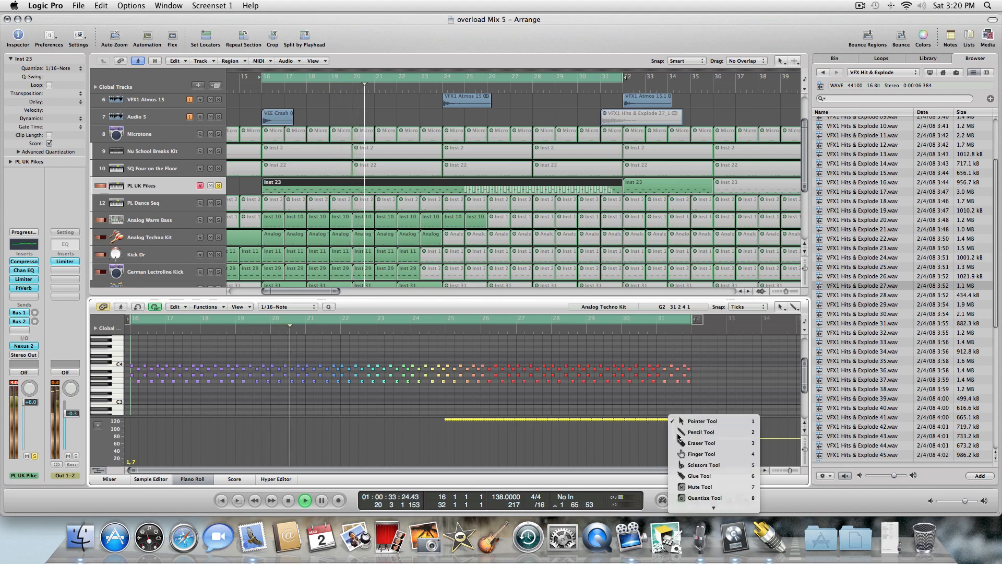
key("2")
left_click_drag(676, 422, 449, 421)
left_click(450, 421)
key("Escape")
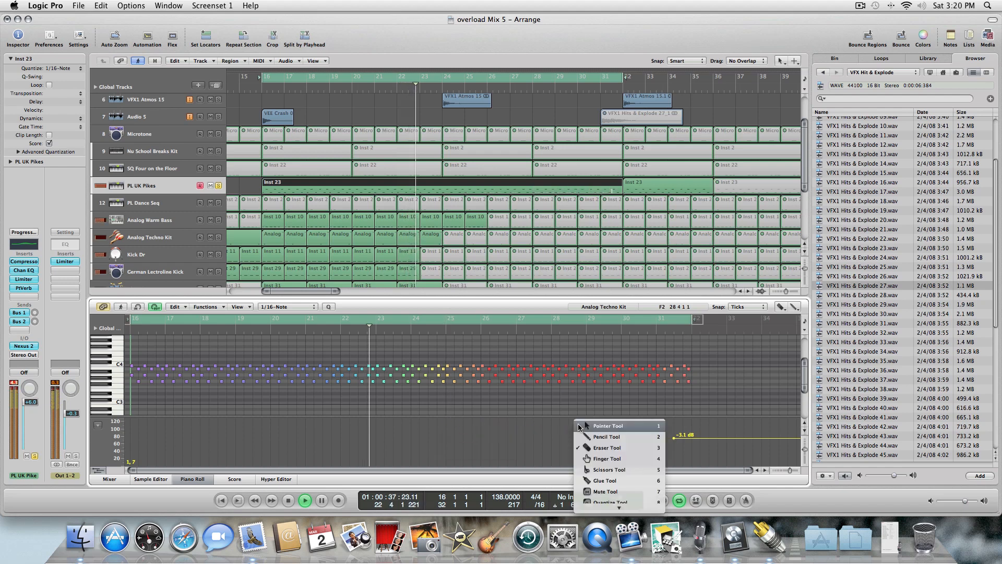
key("Escape")
Move the remaining volume point to bar 25 and raise it to -1.4 dB.
left_click_drag(595, 437, 462, 438)
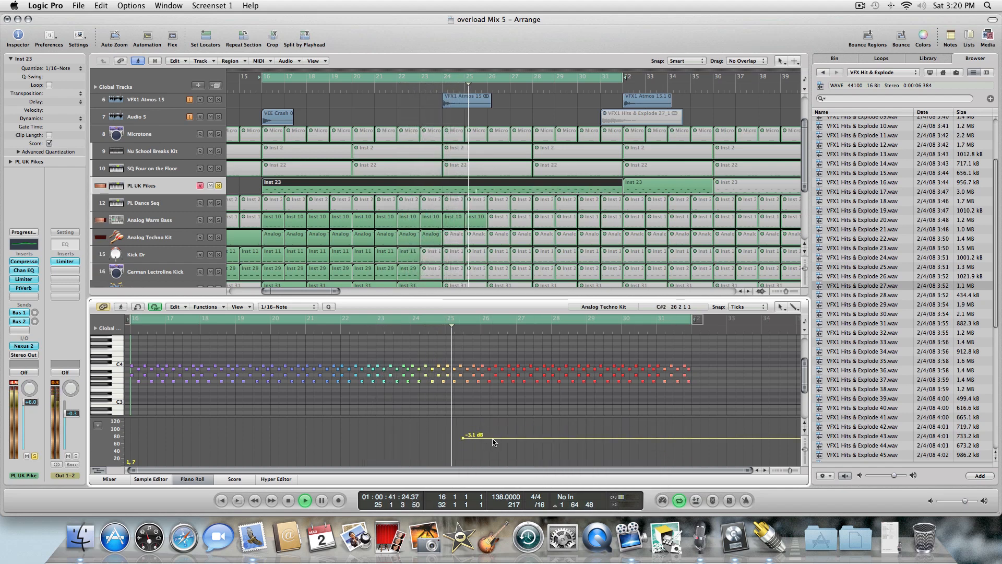
mouse_move(507, 442)
left_mouse_down()
mouse_move(509, 423)
mouse_move(508, 434)
left_mouse_up()
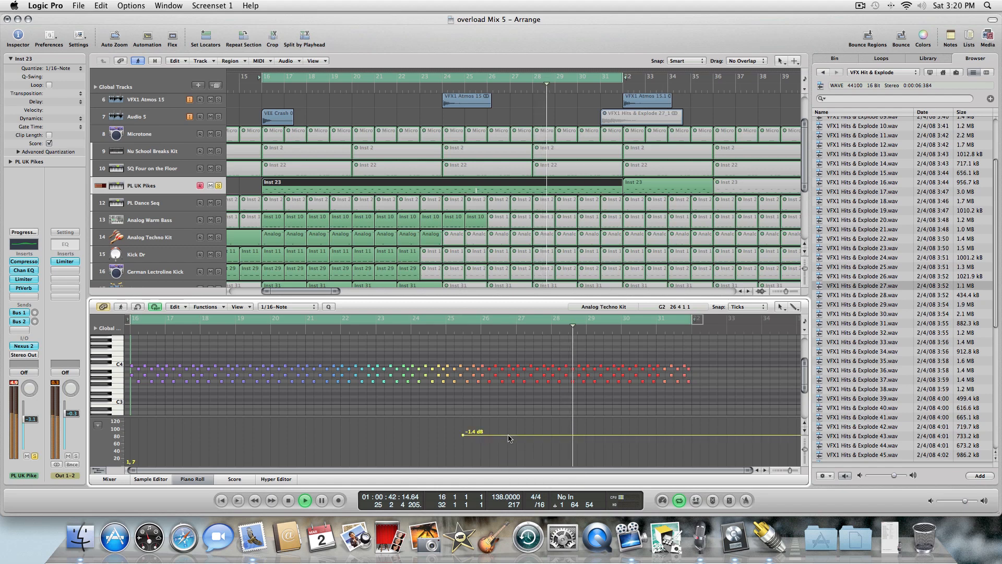
key("Escape")
left_click(520, 460)
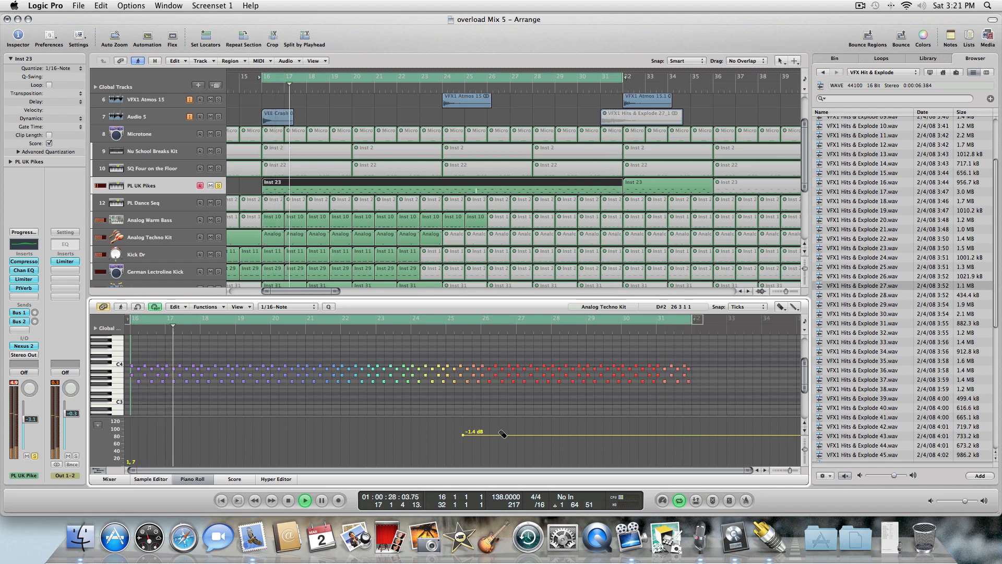
key("Escape")
left_click(502, 434)
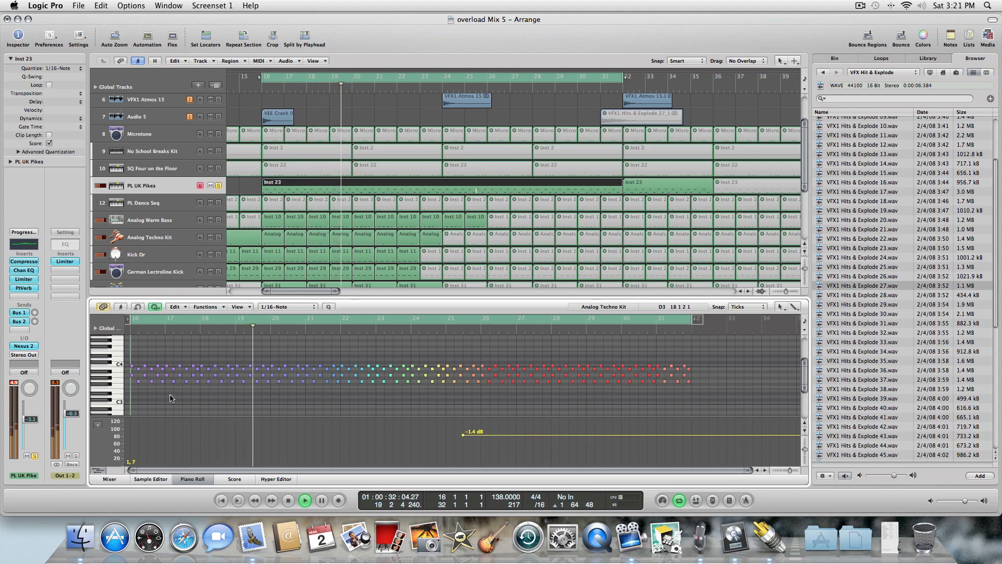
Add a volume point at the region's start at -31.1 dB and raise the bar 25 point to +3.7 dB, forming a ramp.
left_click(97, 425)
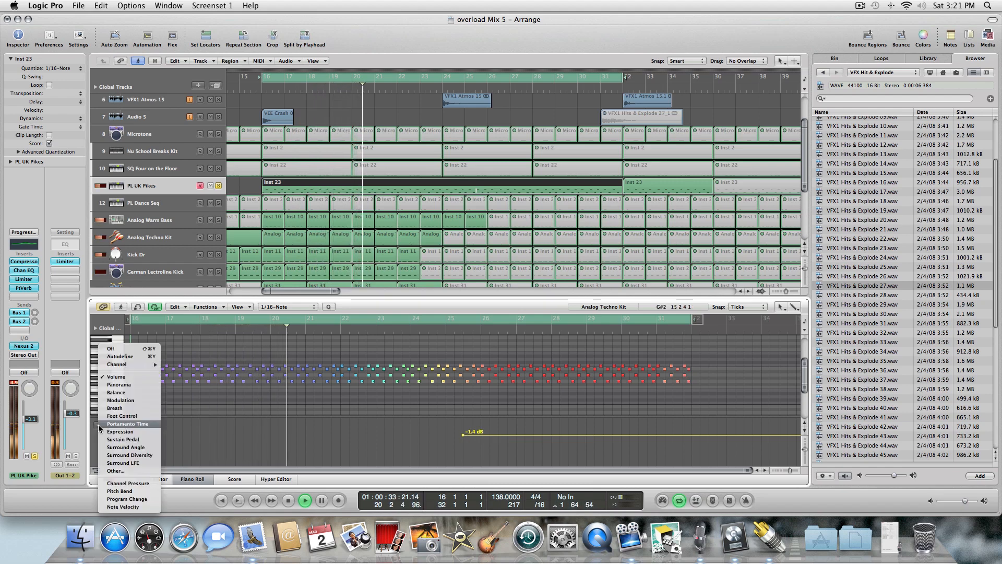
key("Escape")
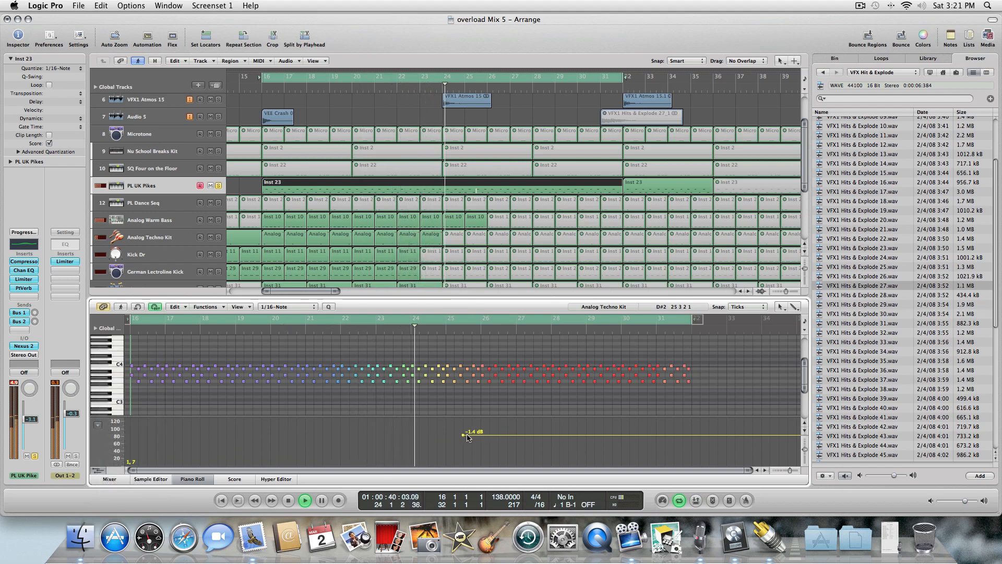
key("Escape")
left_click(482, 451)
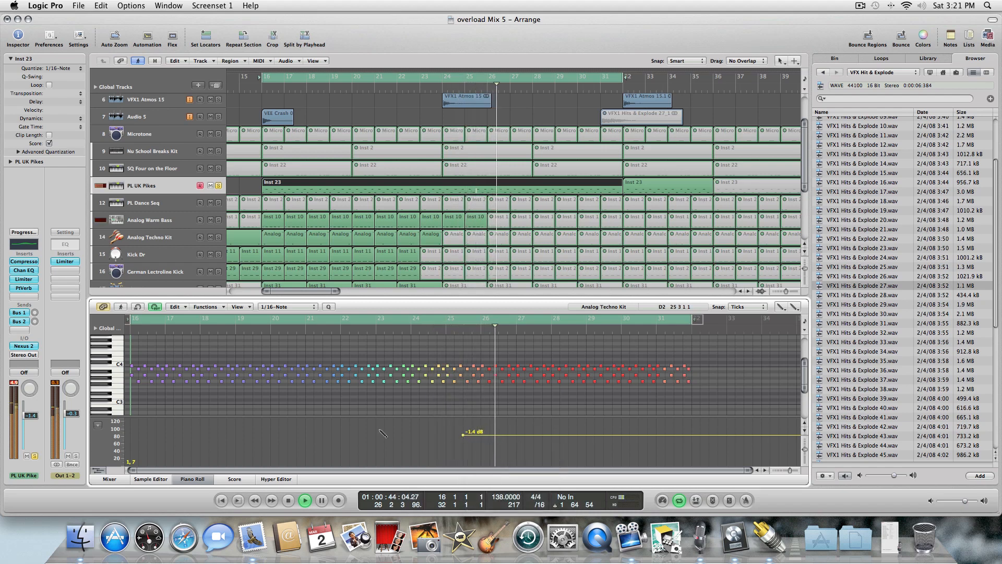
left_click(130, 459)
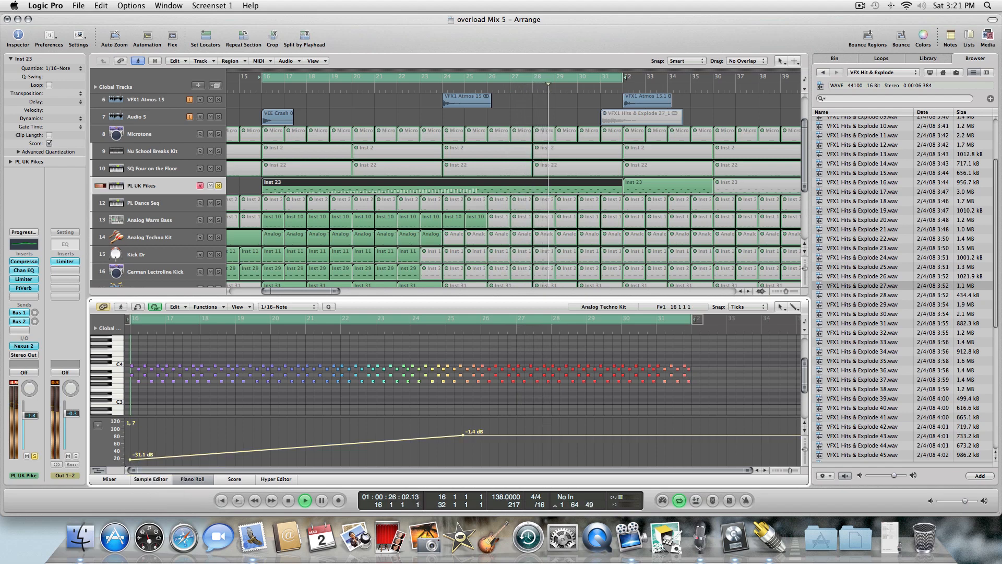
mouse_move(481, 433)
left_mouse_down()
mouse_move(481, 420)
mouse_move(472, 425)
left_mouse_up()
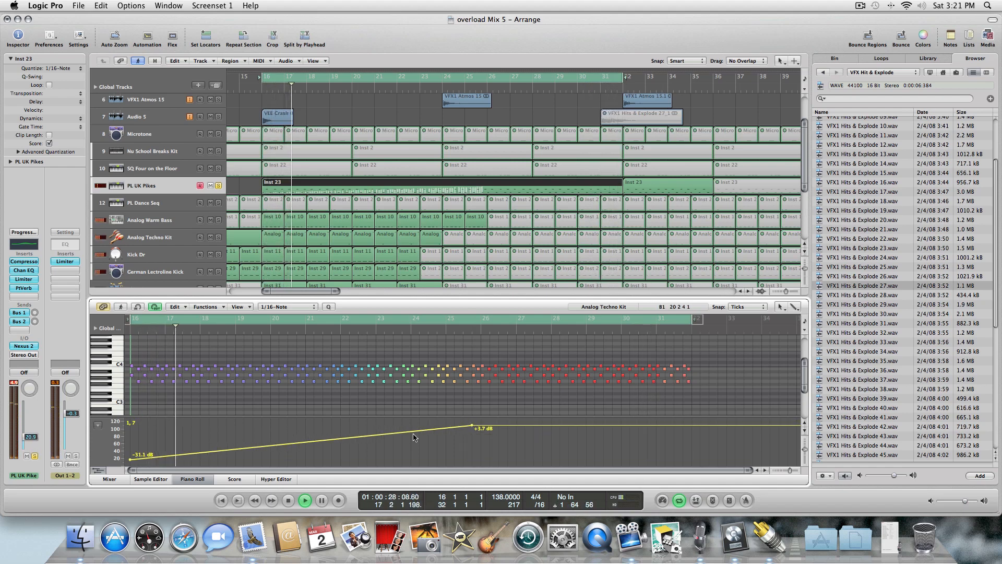
Extend the cycle range to end at bar 36.
left_click(717, 103)
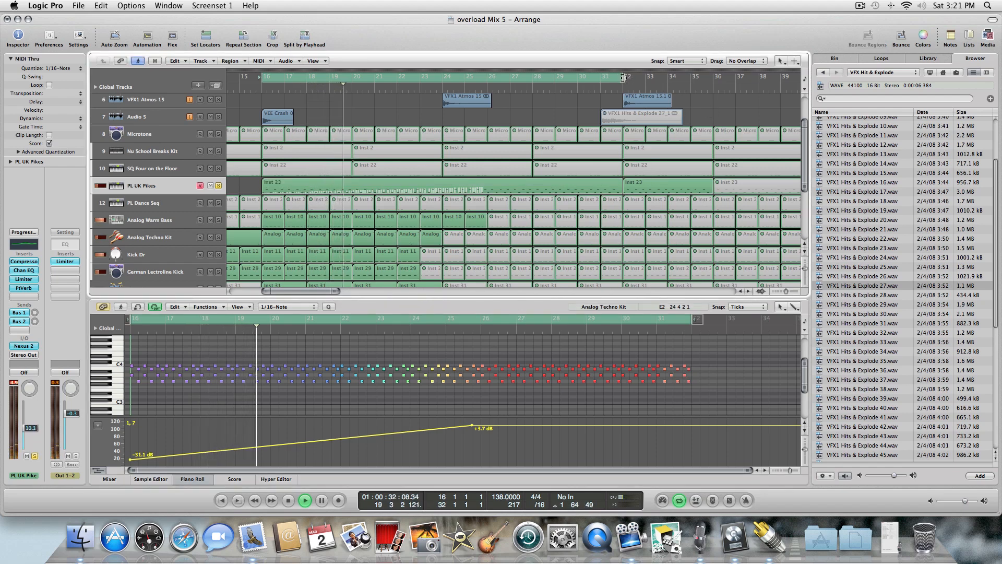
left_click_drag(627, 79, 714, 81)
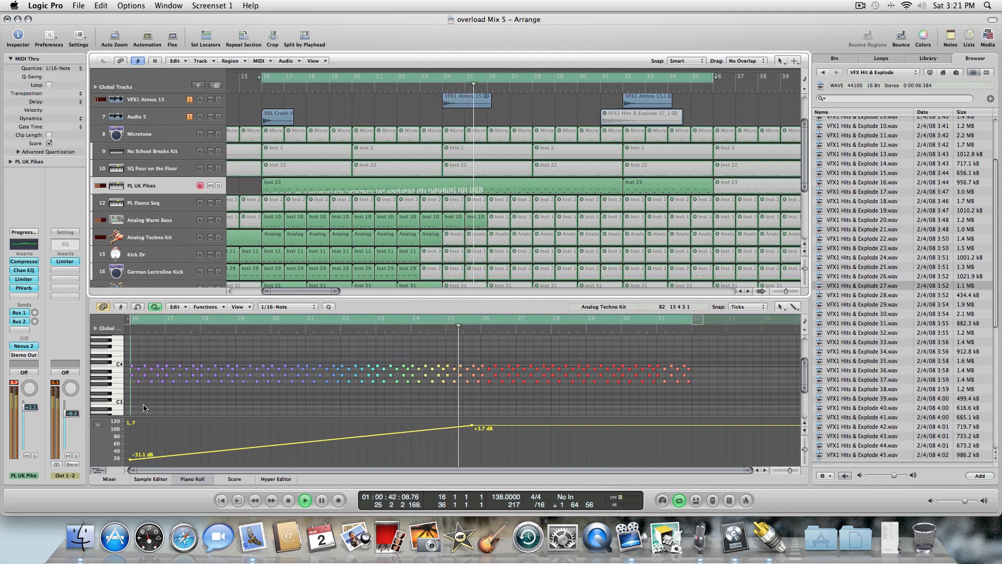
Set the ramp's top volume point to -0.3 dB, checking the channel's Limiter settings along the way.
left_click_drag(480, 433, 480, 435)
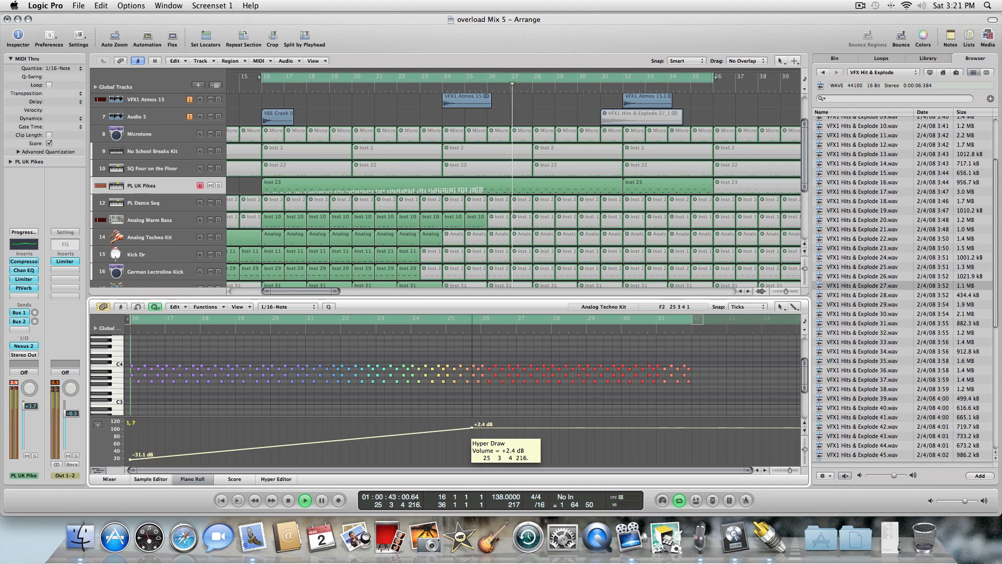
left_click(23, 279)
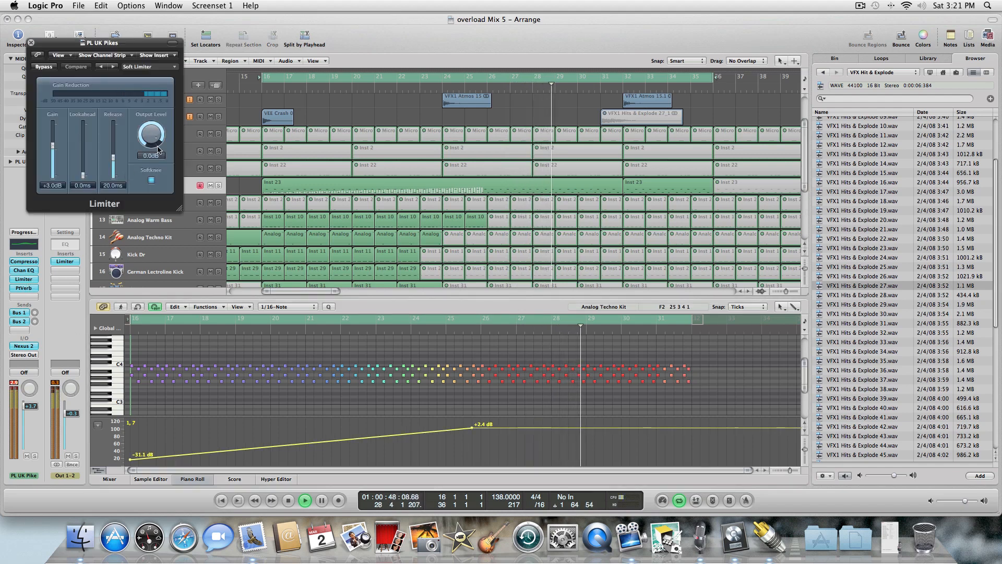
left_click(31, 42)
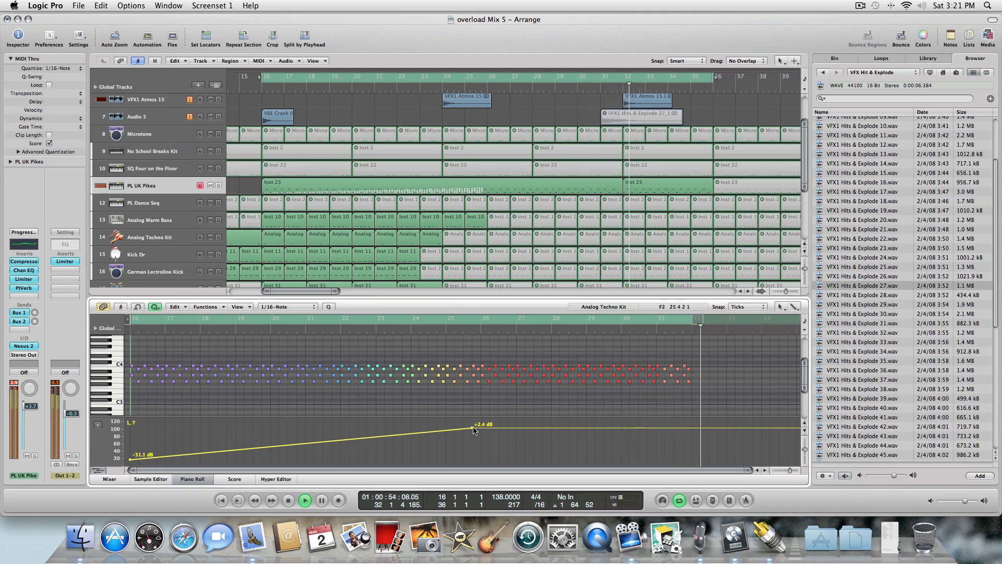
left_click_drag(475, 429, 472, 433)
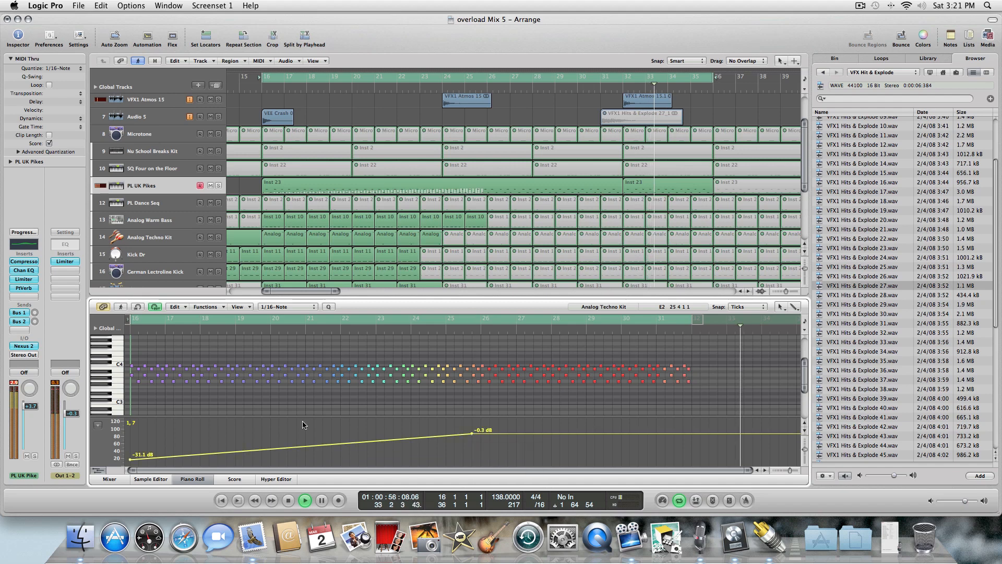
key("comma")
key("comma")
key("comma")
key("comma")
key("comma")
key("comma")
key("comma")
key("comma")
key("comma")
key("comma")
key("comma")
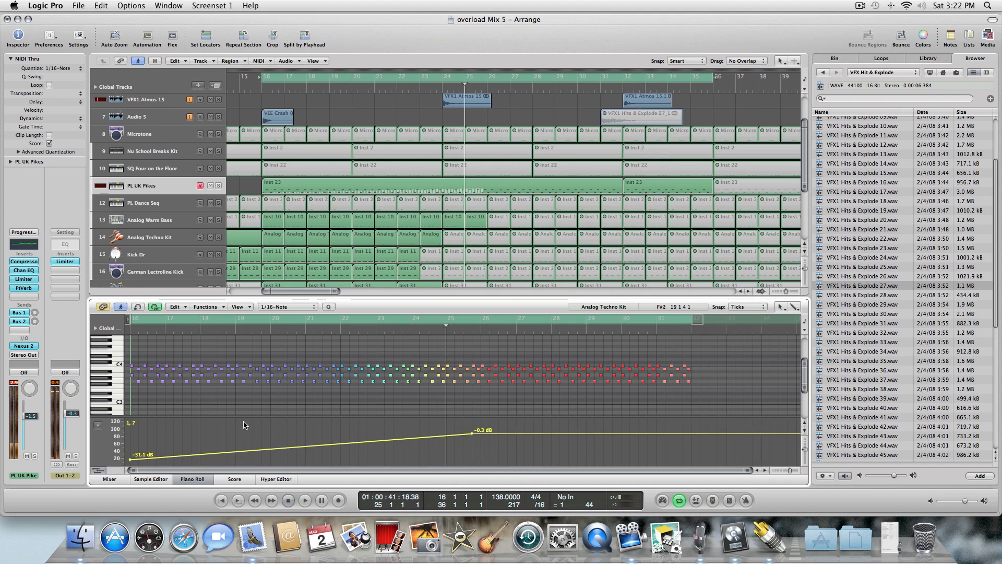
Review the region's Hyper Editor lanes and play back the intro to hear the volume ramp.
left_click(274, 479)
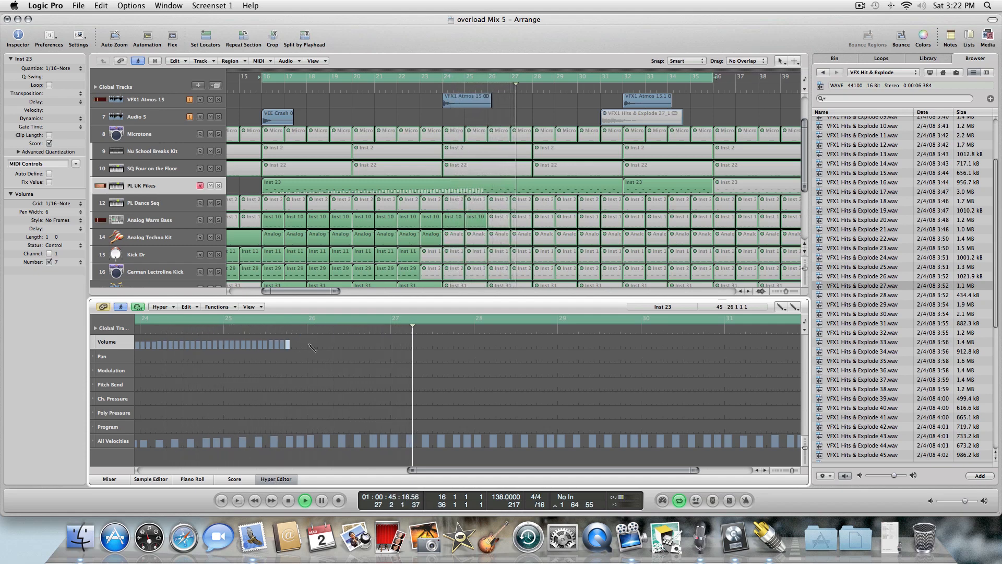
left_click_drag(443, 470, 497, 464)
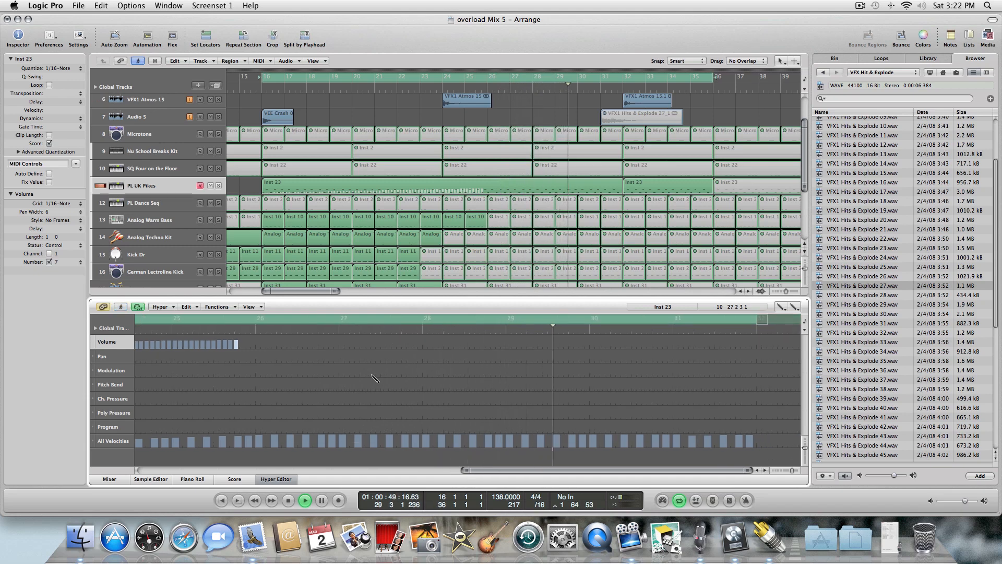
left_click(270, 479)
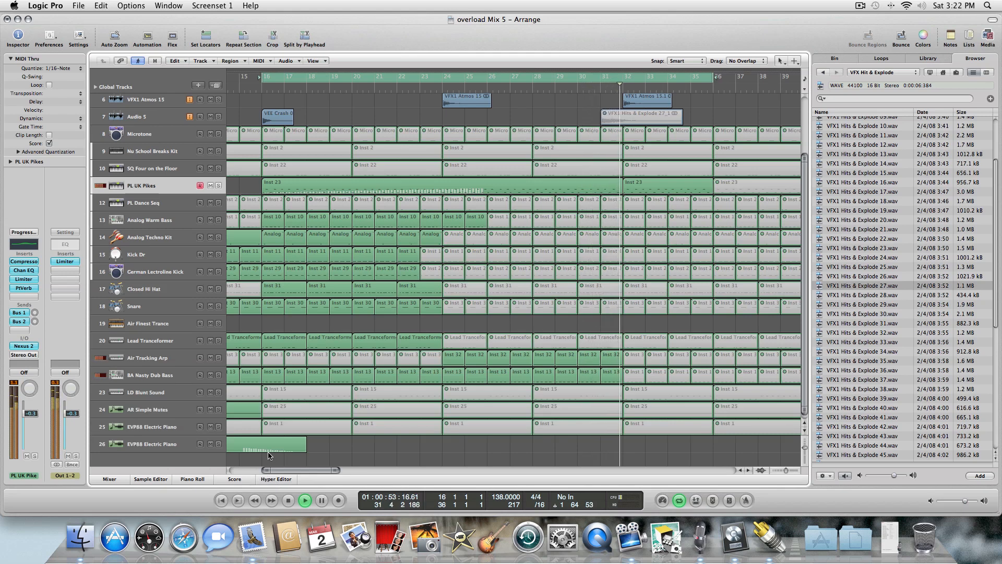
key("space")
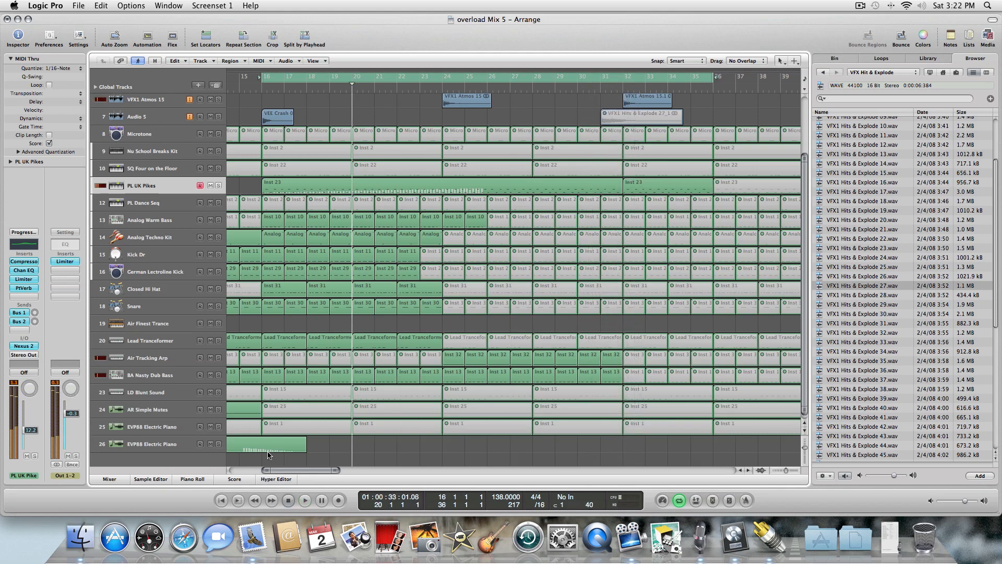
key("comma")
key("comma")
key("comma")
key("comma")
key("comma")
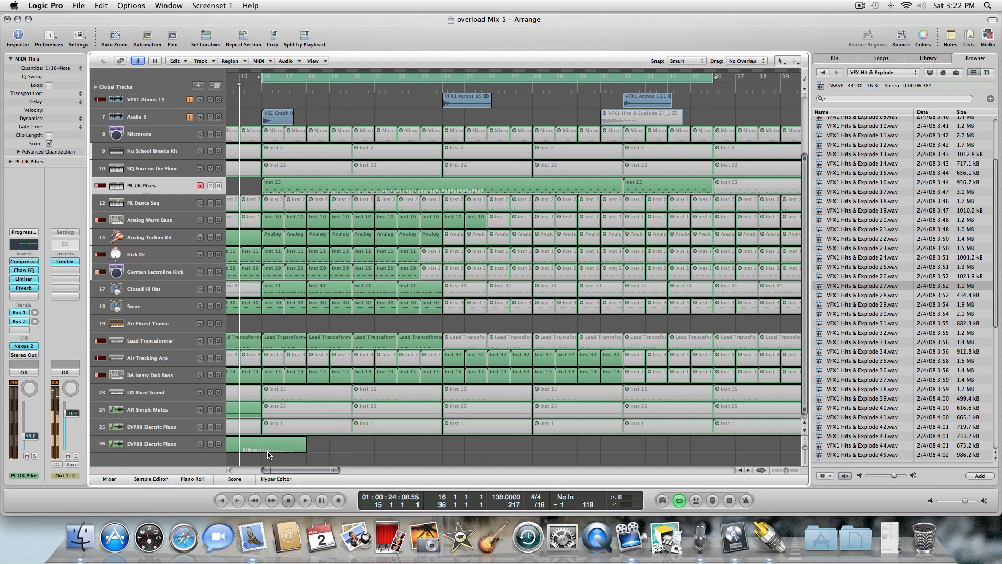
key("space")
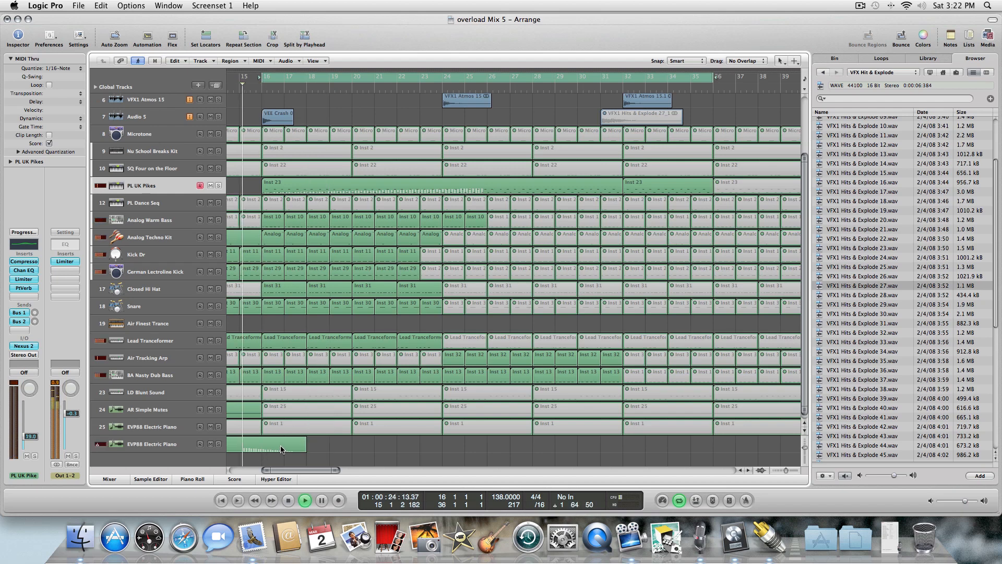
Reopen the PL UK Pikes region's volume ramp in the Piano Roll and scroll to its start.
left_click(275, 479)
left_click(275, 479)
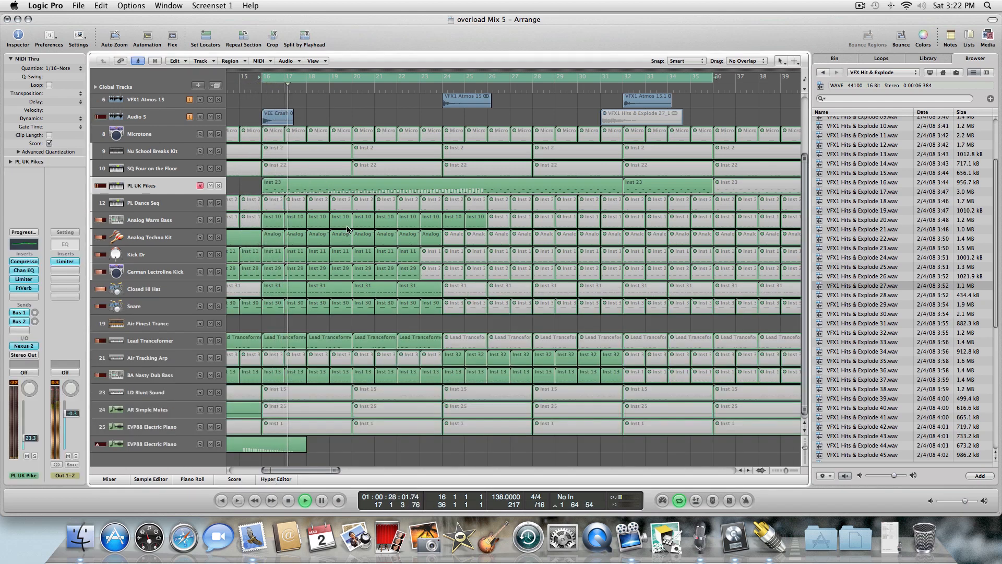
double_click(347, 189)
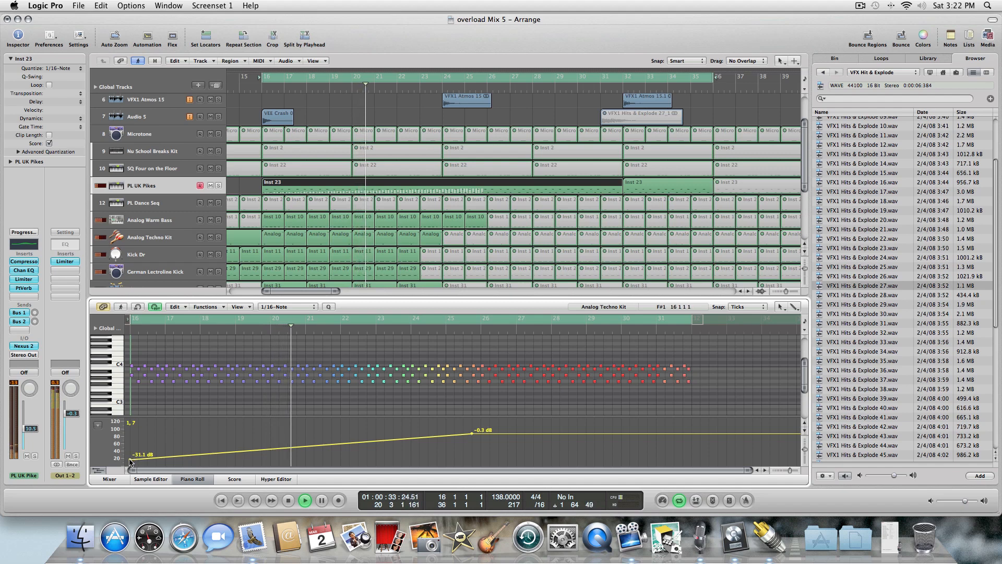
mouse_move(130, 459)
left_mouse_down()
mouse_move(130, 449)
mouse_move(135, 470)
left_mouse_up()
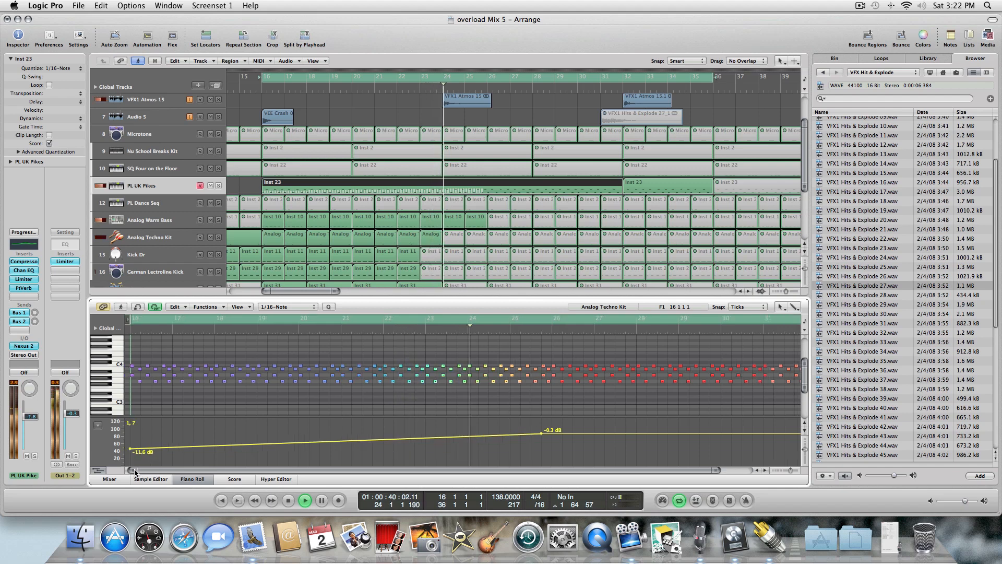
Add a low starting point to the PL UK Pikes volume ramp and raise its top point to +1.5 dB.
key("Escape")
left_click(229, 463)
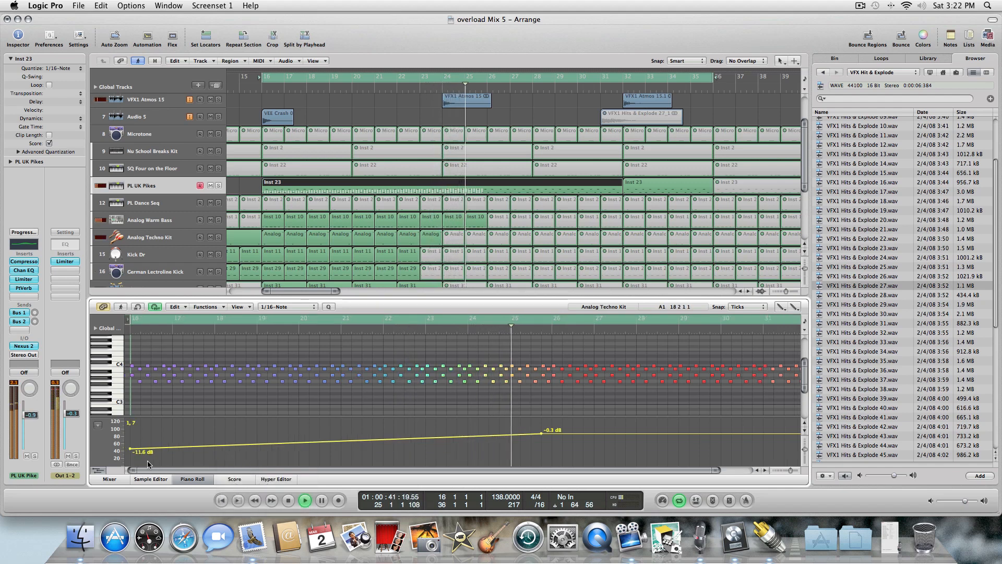
left_click(130, 462)
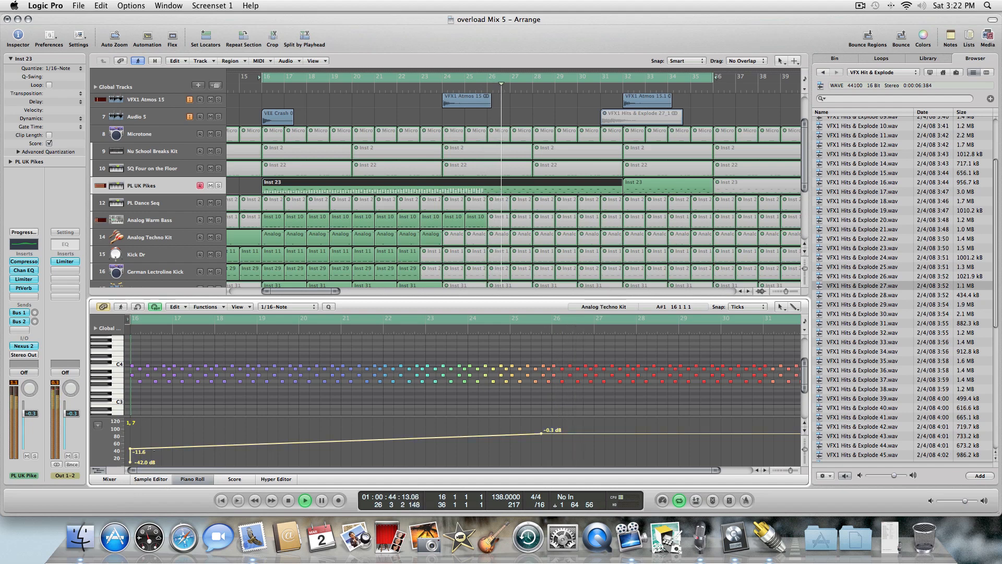
key("Escape")
left_click(140, 448)
left_click_drag(130, 449, 151, 449)
key("Escape")
left_click(141, 470)
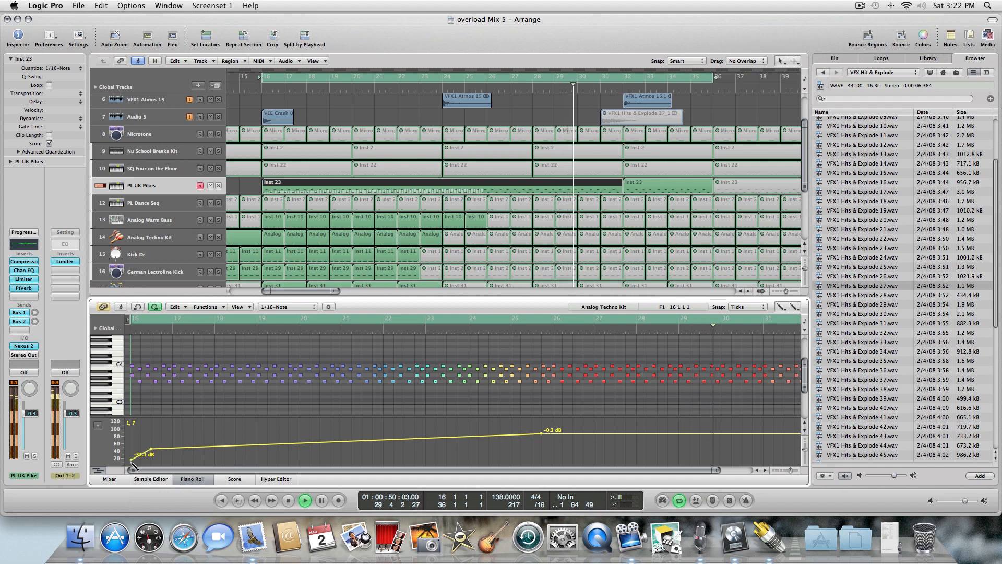
left_click(130, 461)
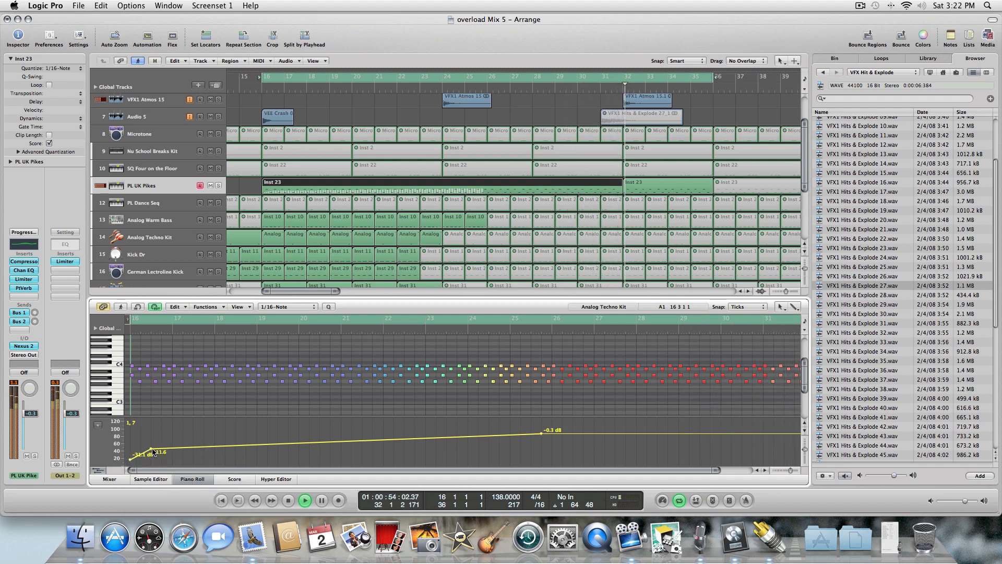
left_click_drag(318, 470, 390, 474)
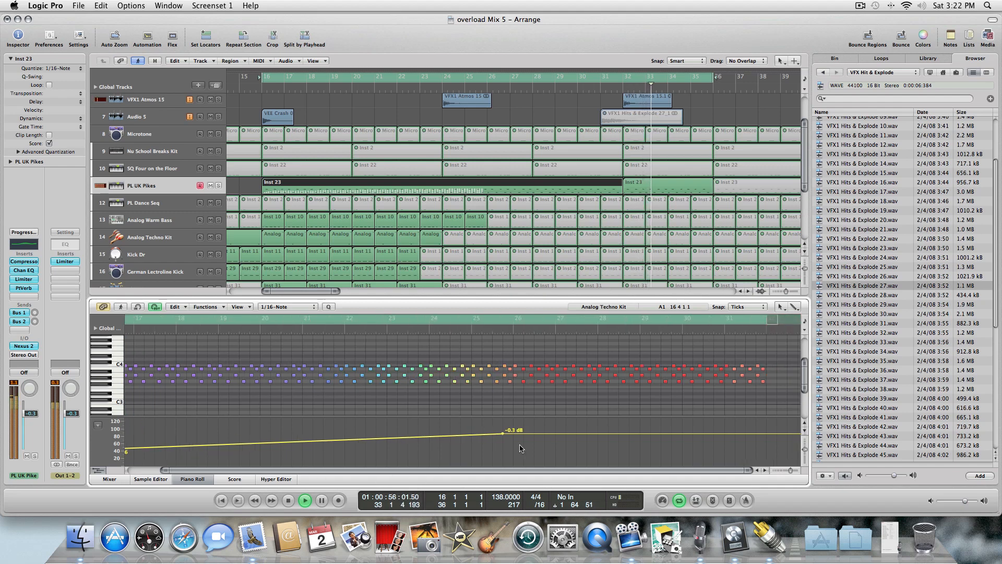
left_click_drag(524, 436, 525, 431)
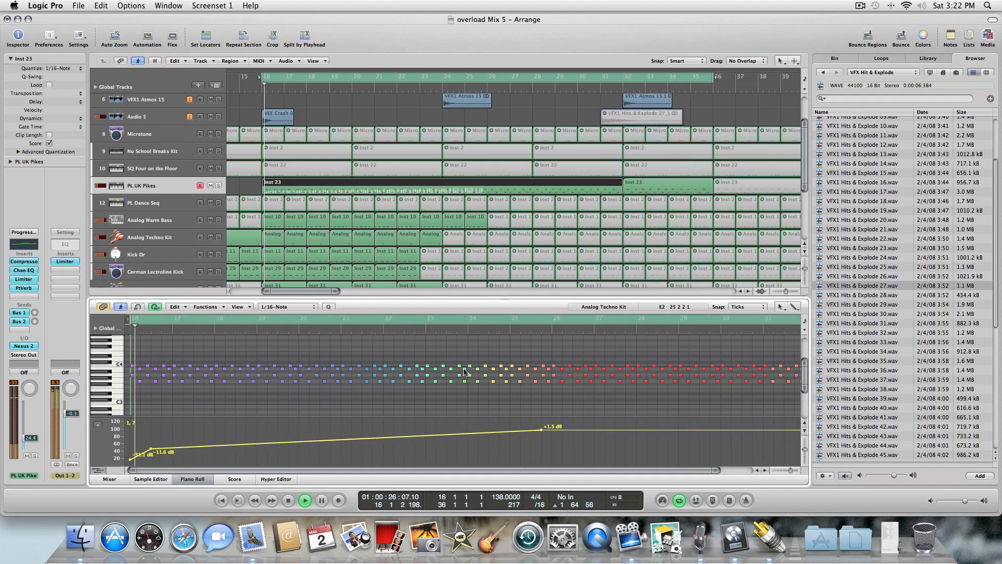
Close the editor and mute the Analog Warm Bass and Analog Techno Kit regions around bar 22 with the Mute tool.
left_click(188, 479)
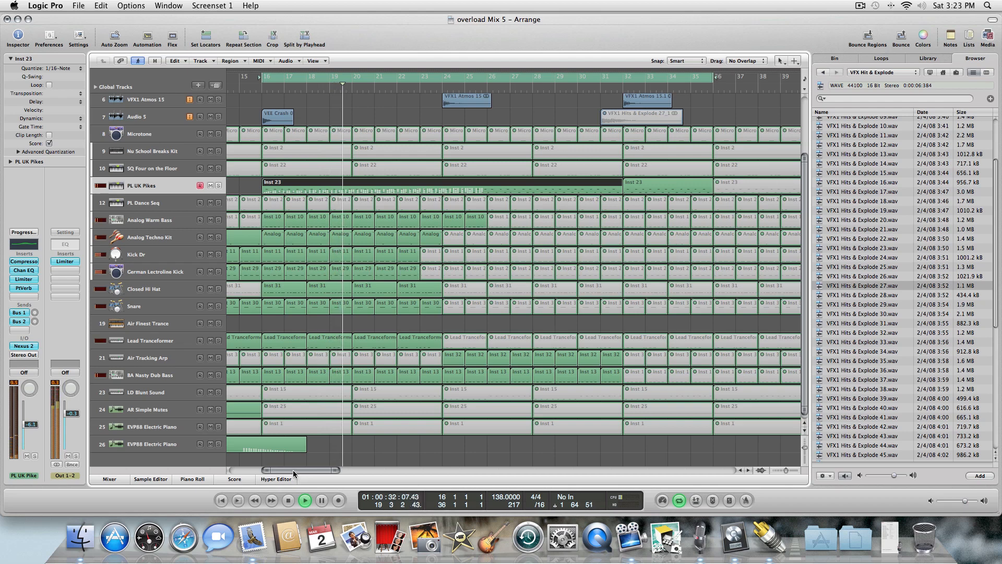
key("Escape")
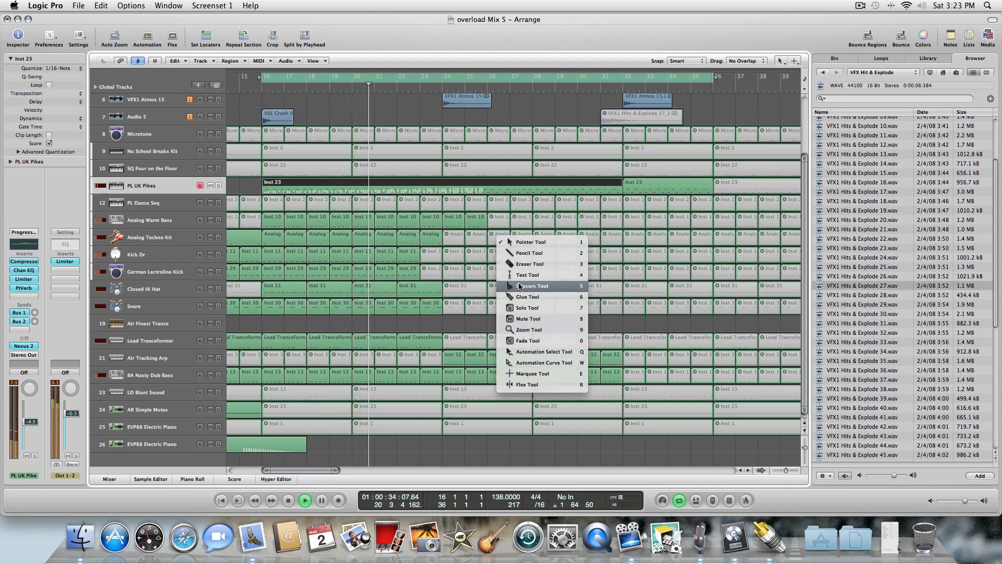
left_click(522, 317)
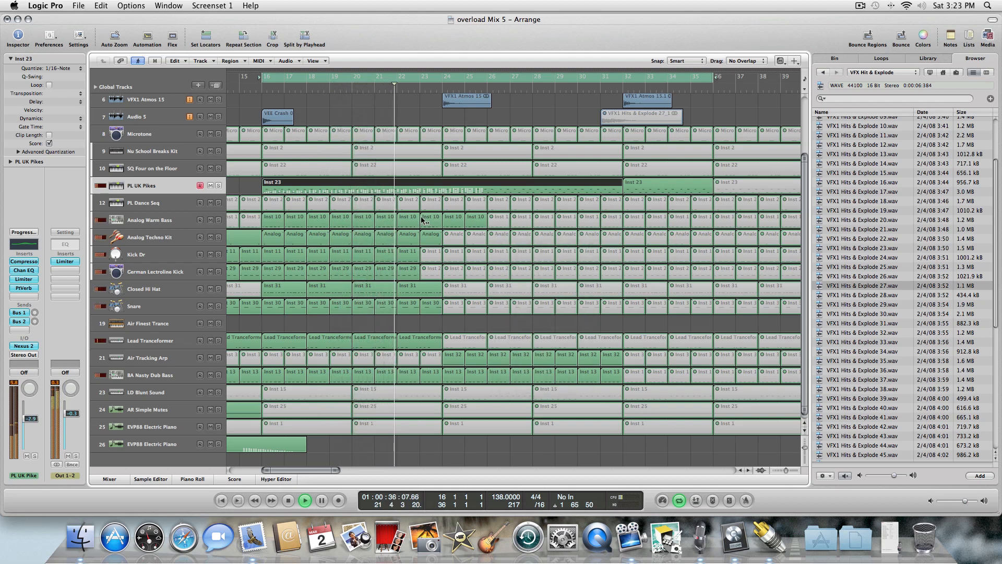
left_click(412, 226)
left_click(411, 235)
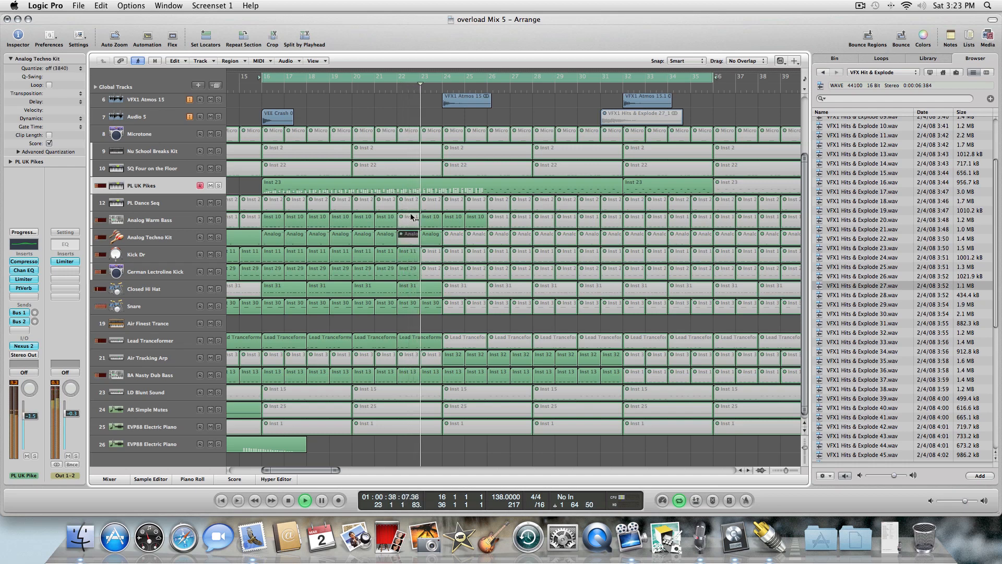
left_click(412, 218)
left_click(411, 218)
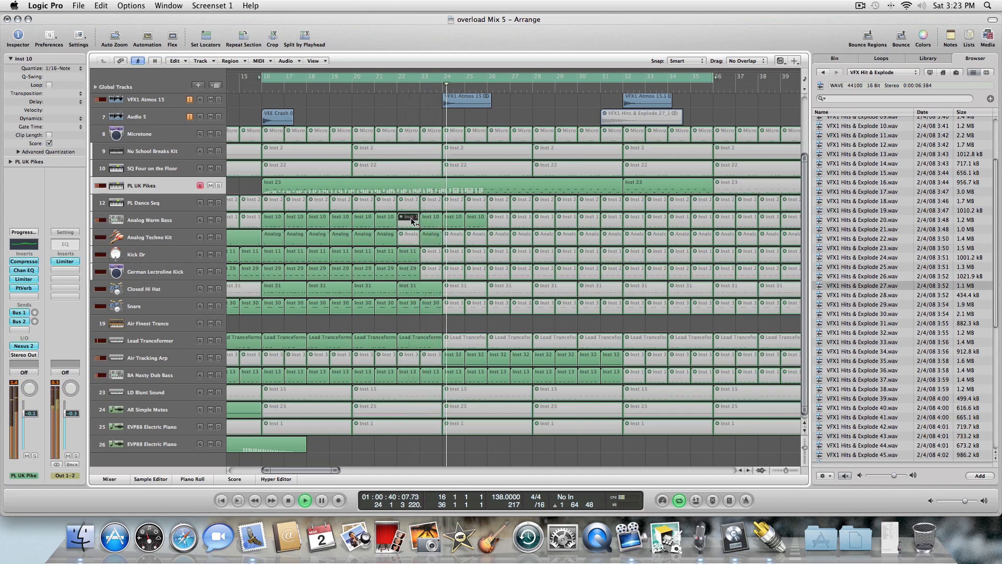
Play back the arrangement from a few bars earlier to hear the muted regions.
key("space")
key("comma")
key("comma")
key("comma")
key("comma")
key("comma")
key("comma")
key("comma")
key("comma")
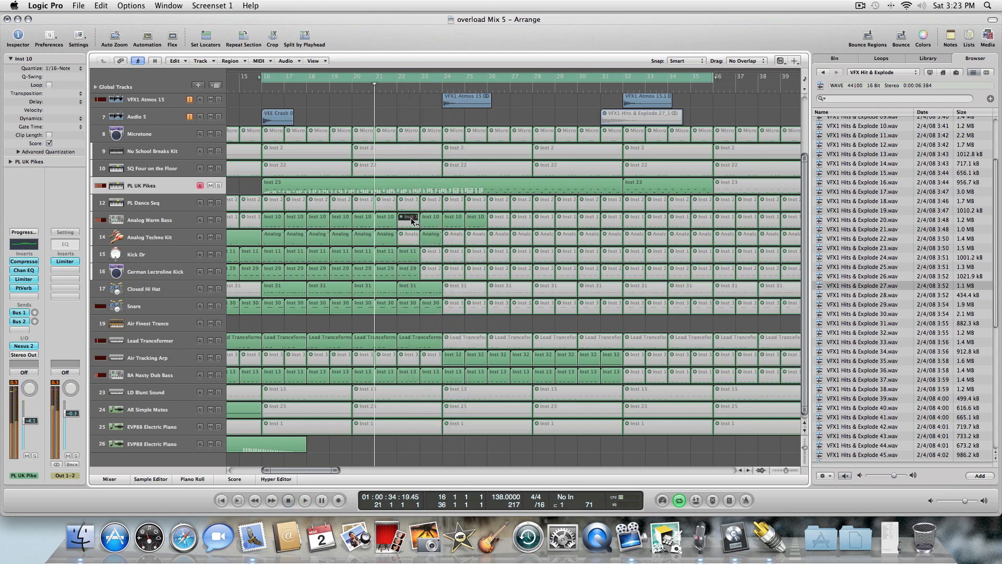
key("space")
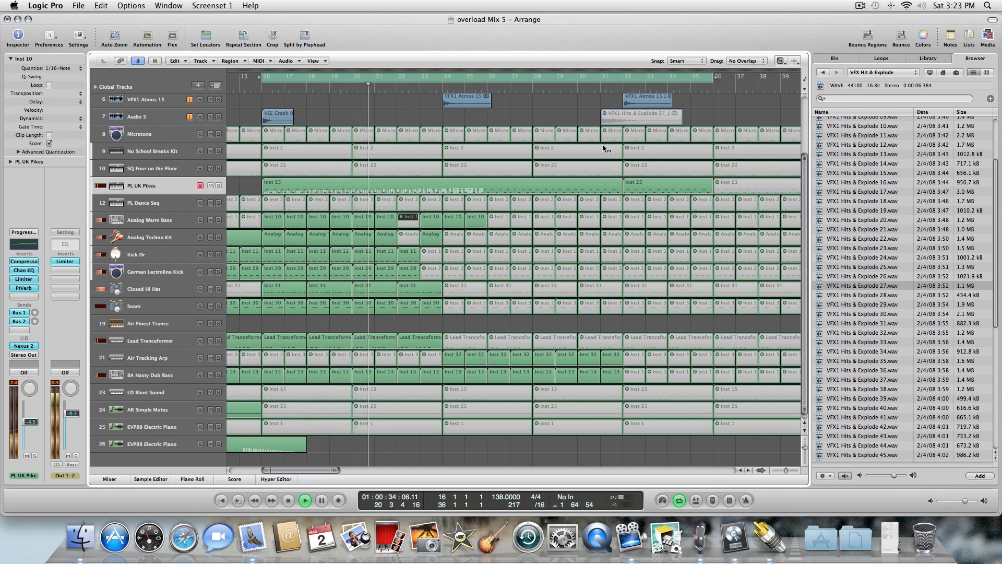
Move the VFX1 Hits & Explode 27_1 region earlier so it starts at bar 28.
right_click(606, 116)
left_click(613, 120)
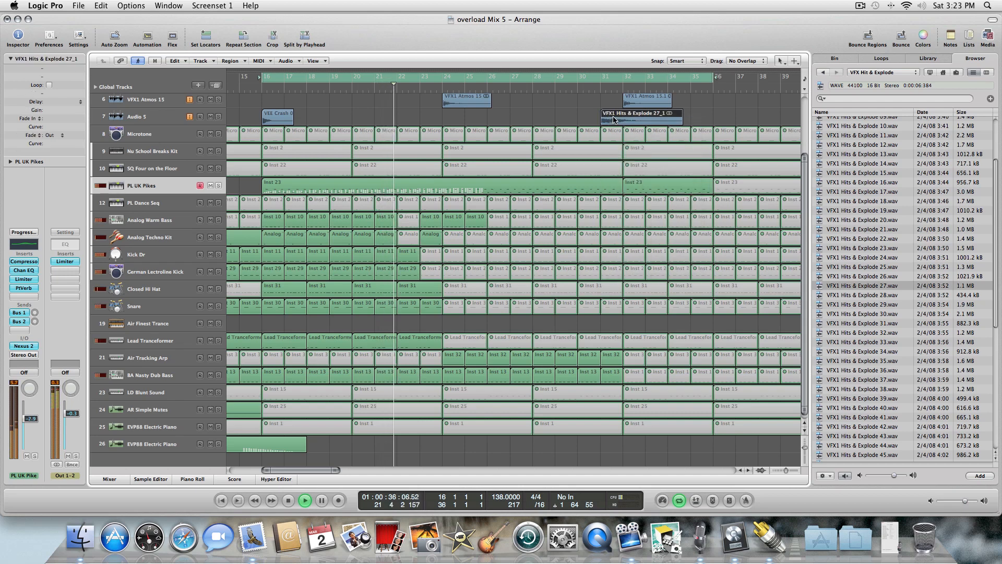
left_click_drag(615, 117, 532, 117)
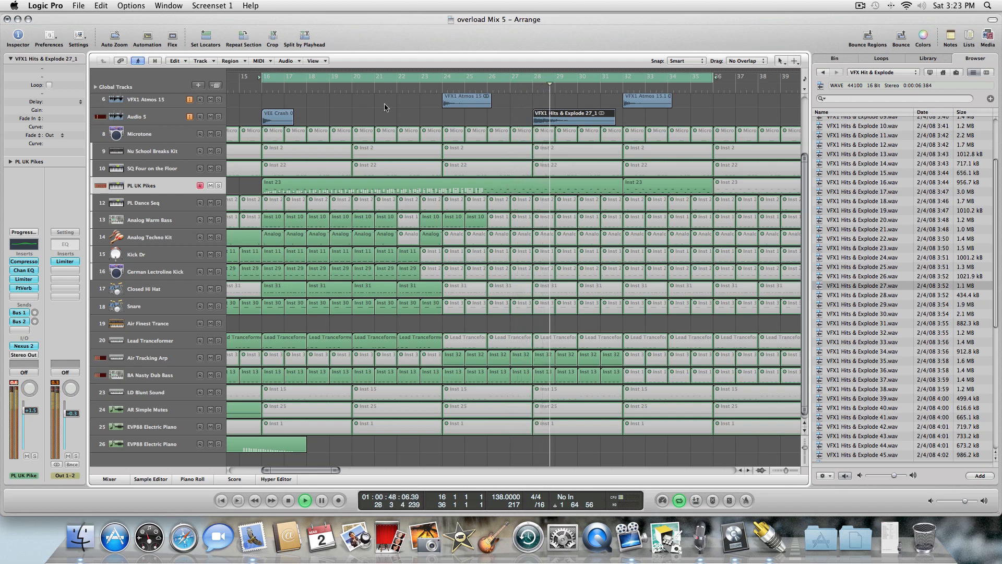
Mute the Analog Techno Kit region near bar 24 and the Analog Warm Bass regions at bars 26 to 28.
left_click(176, 102)
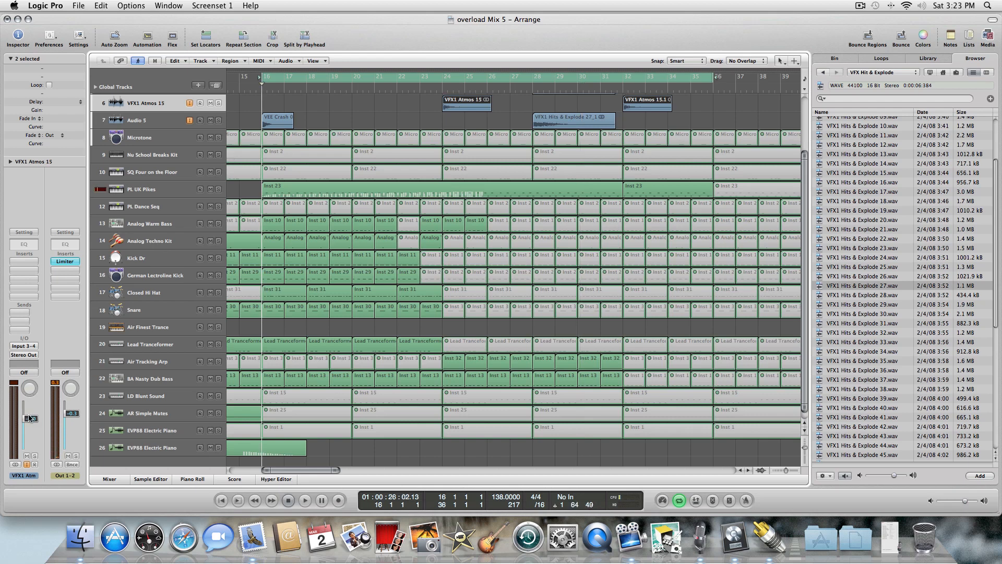
key("space")
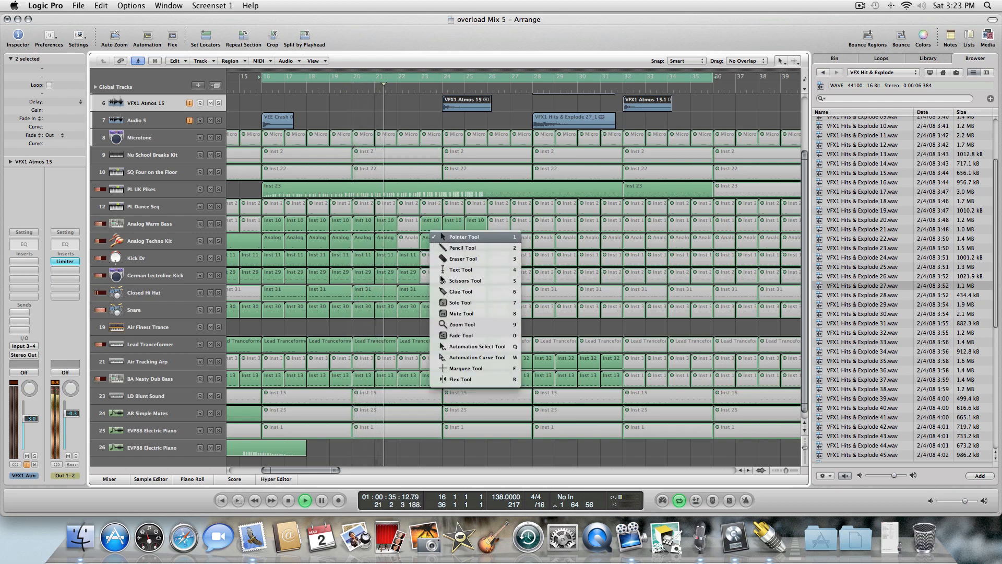
key("Escape")
left_click(454, 314)
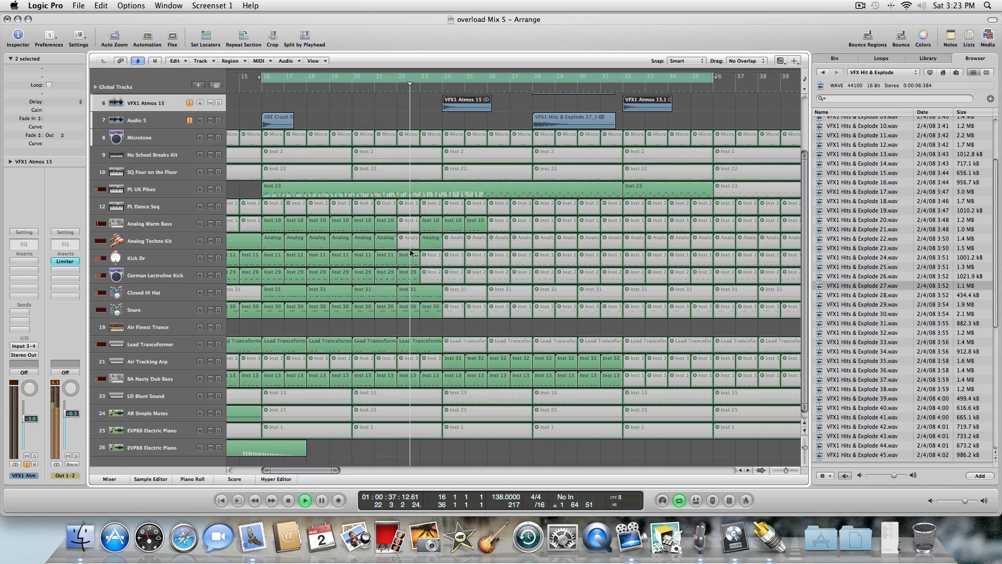
left_click(435, 240)
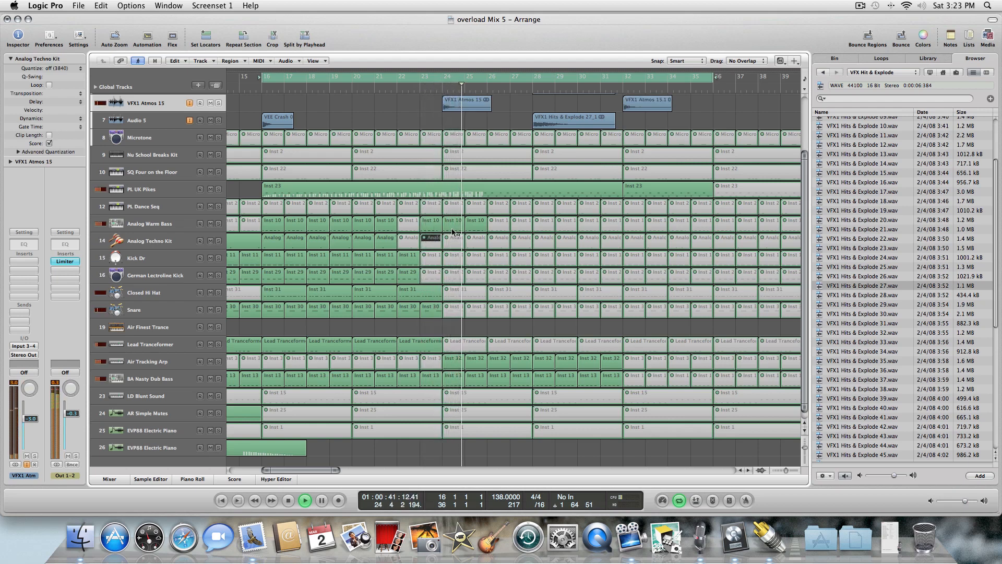
left_click(501, 224)
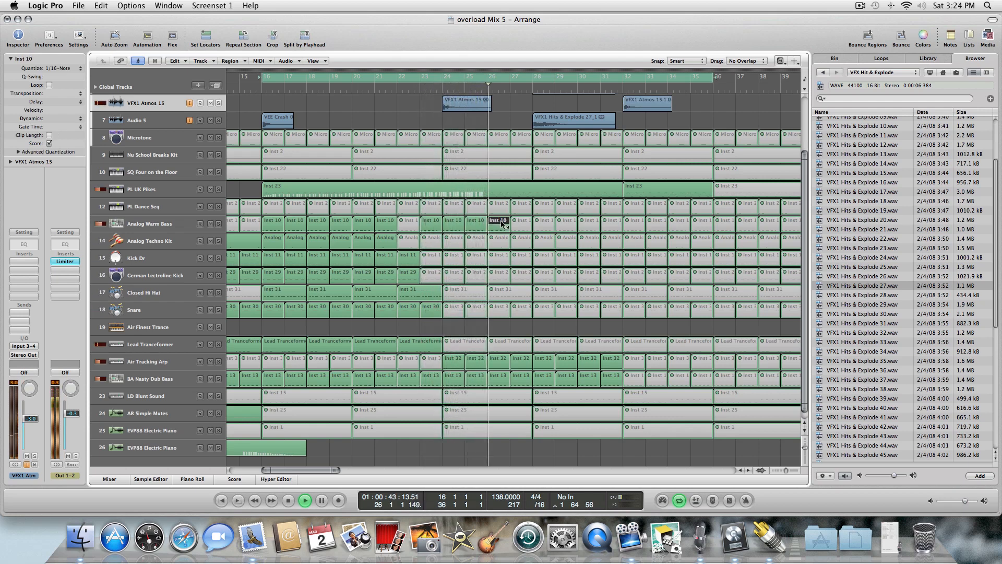
left_click(522, 224)
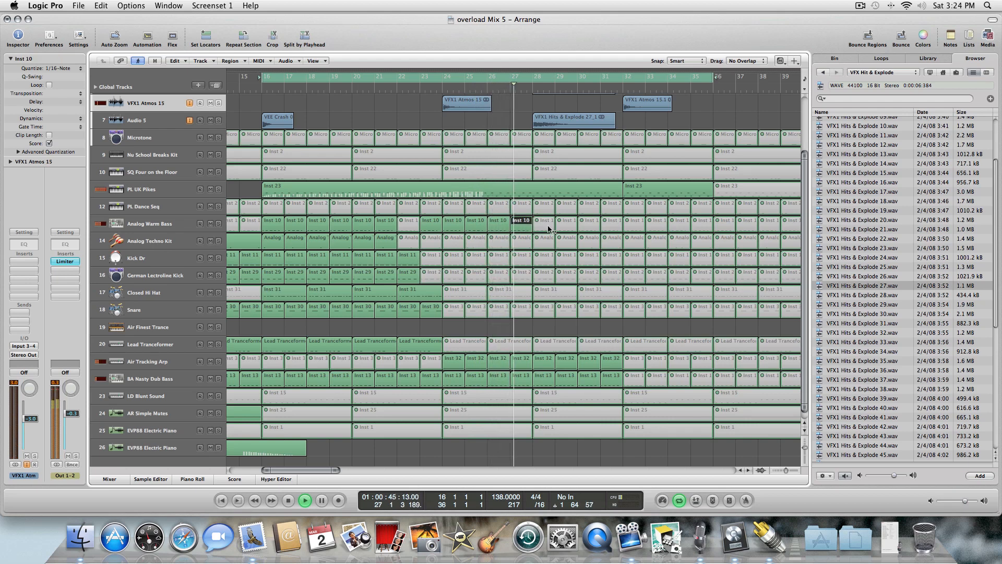
left_click(547, 228)
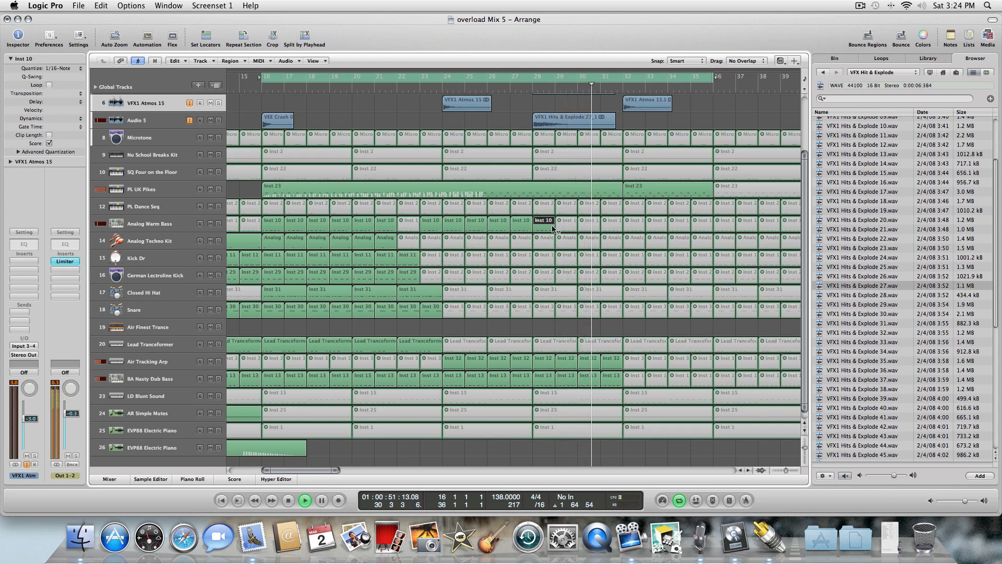
Combine the Analog Warm Bass regions around bars 27–29 into one region with the Glue tool.
key("Escape")
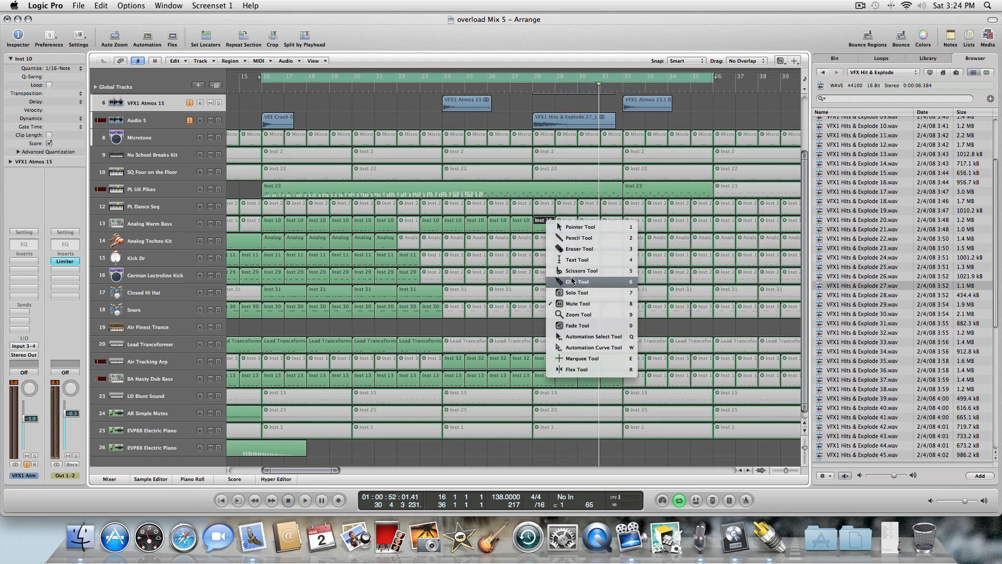
left_click(552, 227)
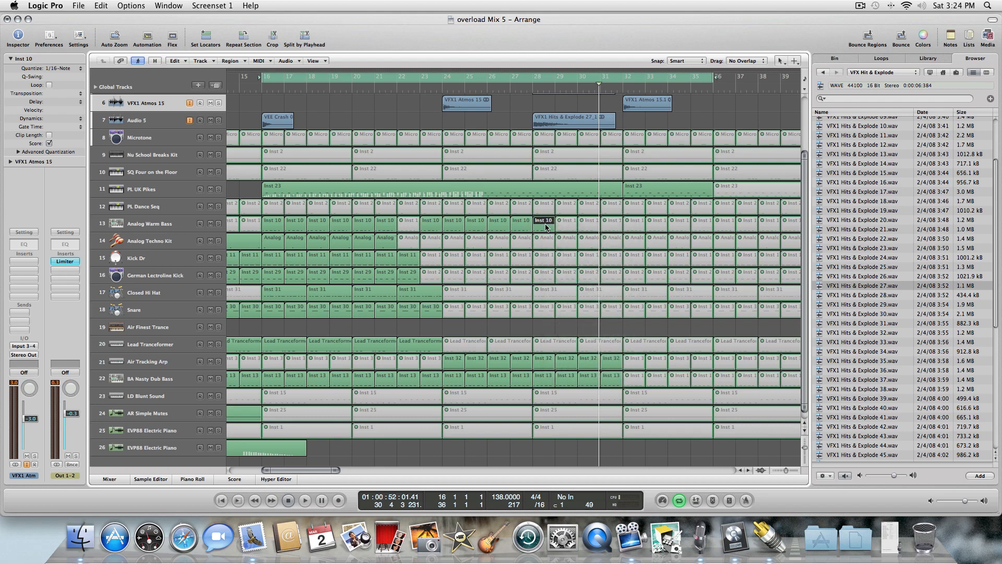
key("Escape")
left_click(556, 243)
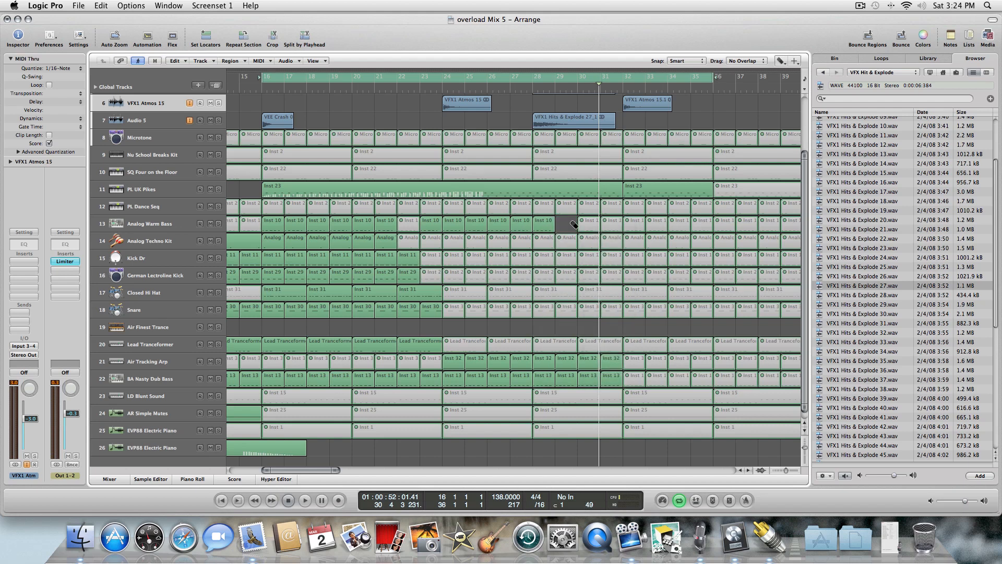
key("Escape")
left_click(568, 226)
key("Escape")
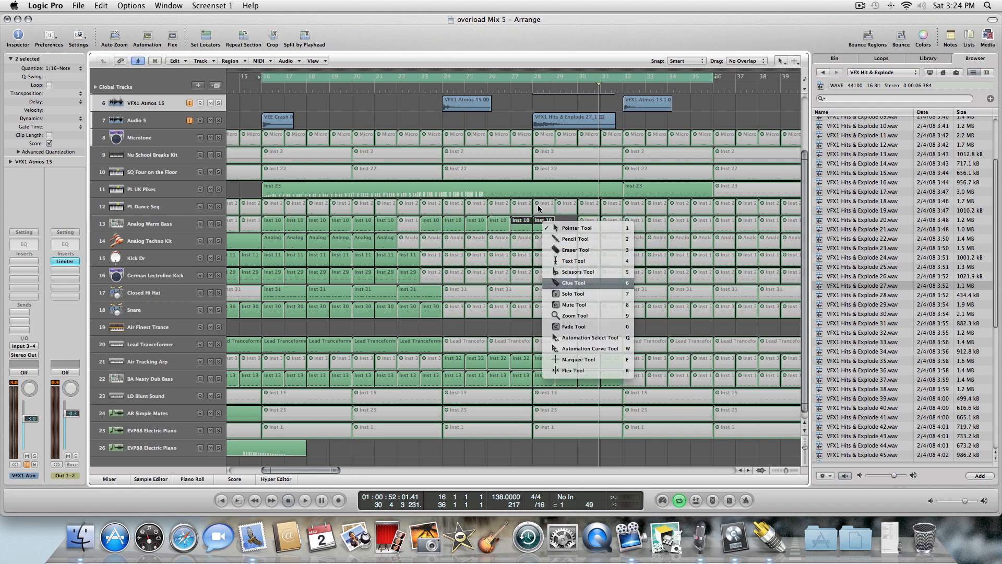
left_click(556, 237)
key("Escape")
Open the glued Analog Warm Bass region in the Piano Roll and draw a volume fade from -2.2 dB down to -42.5 dB.
left_click(523, 220)
double_click(523, 221)
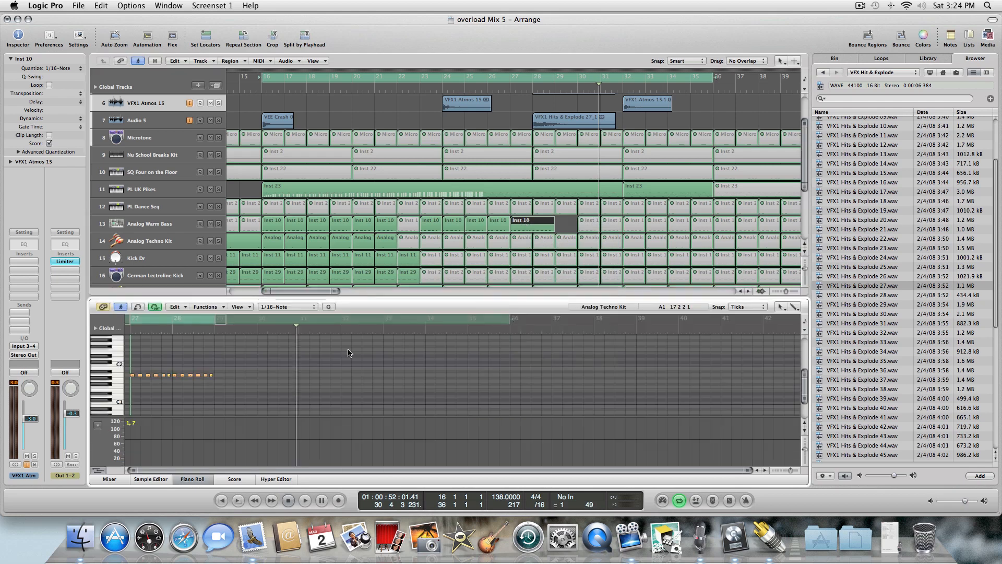
key("Escape")
left_click(253, 409)
left_click(130, 439)
key("Escape")
left_click(148, 437)
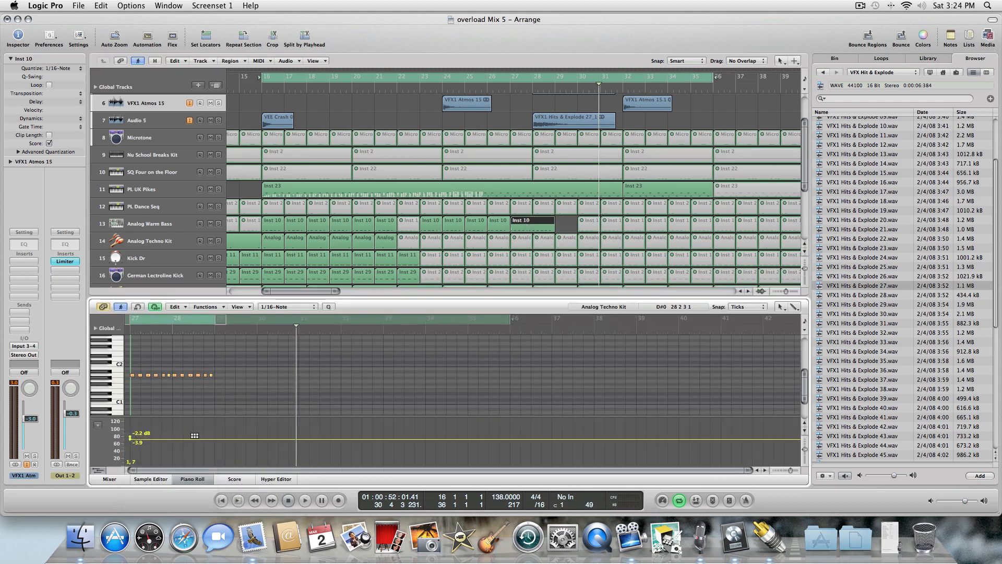
key("Escape")
left_click(204, 447)
left_click(97, 425)
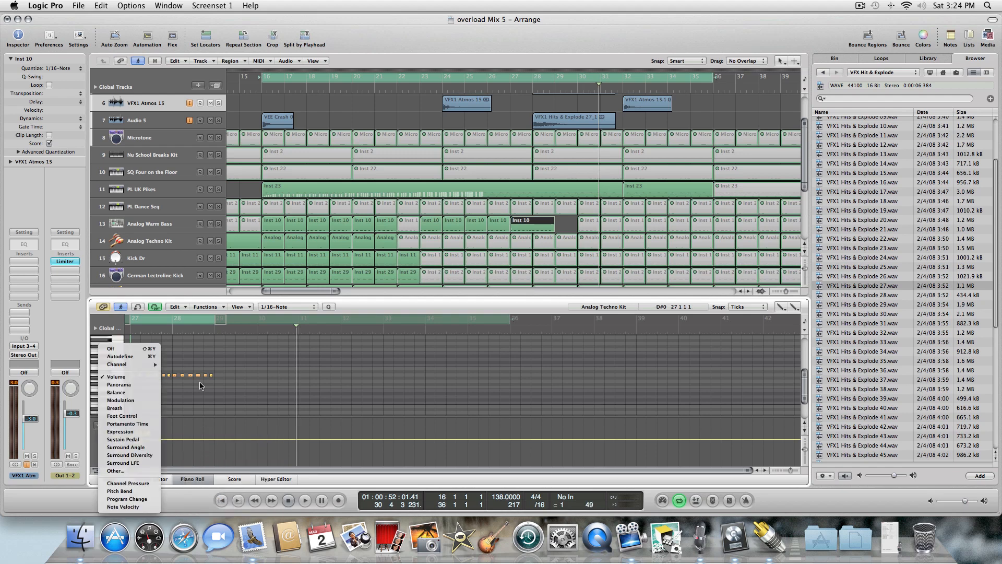
left_click(210, 455)
left_click(212, 460)
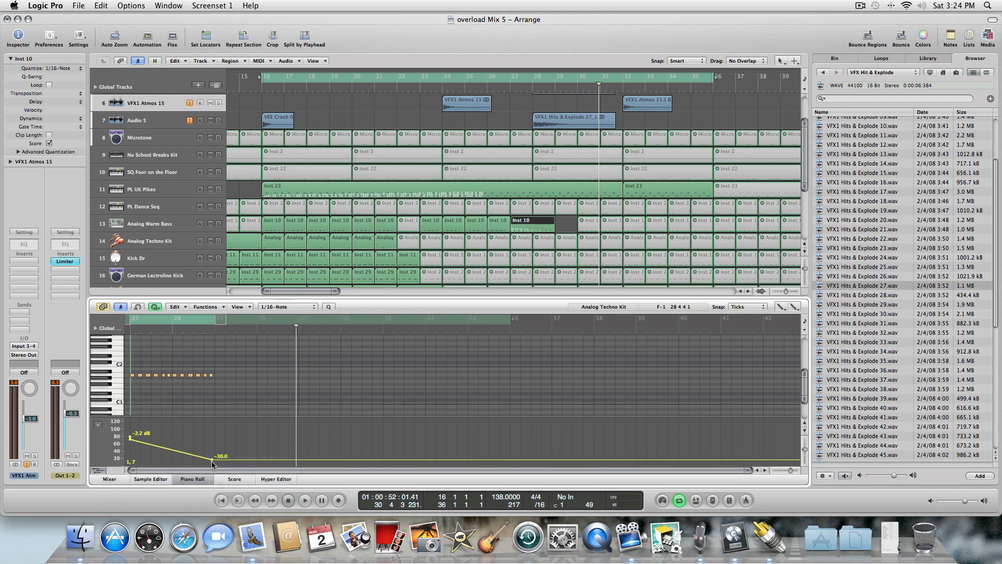
left_click_drag(212, 459, 216, 463)
key("space")
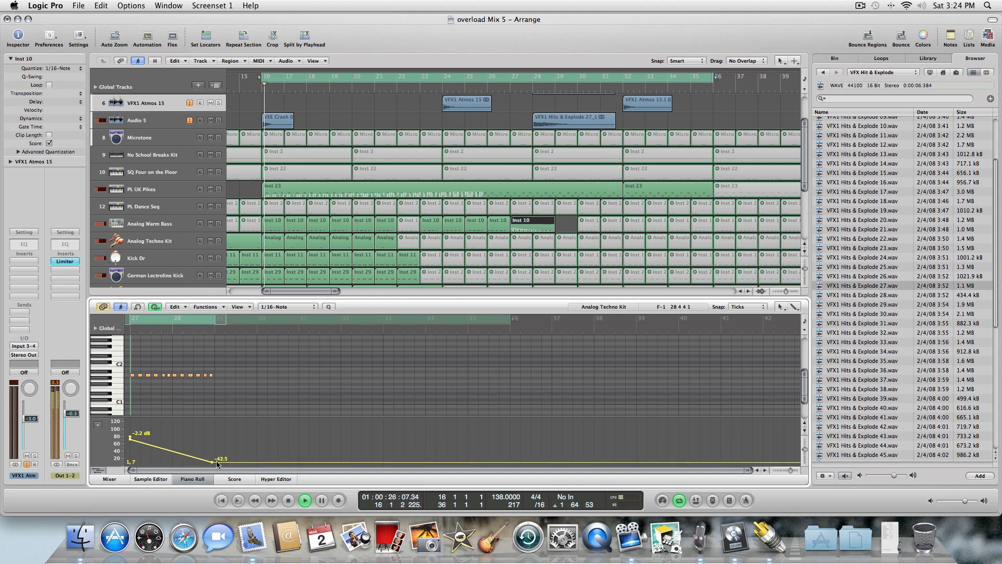
left_click(193, 479)
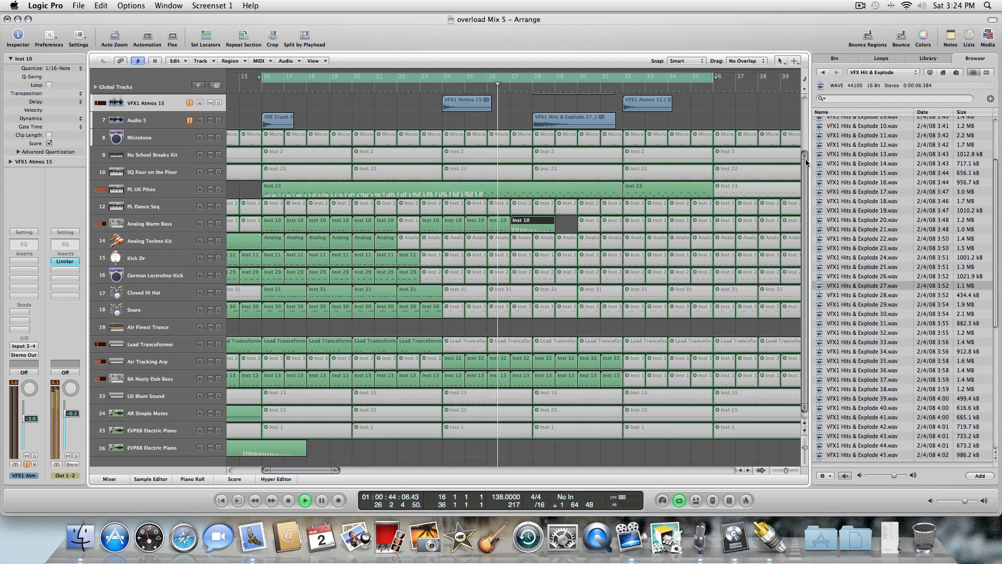
Nudge the VFX1 Atmos channel's volume fader up slightly.
scroll(809, 175, "up", 2)
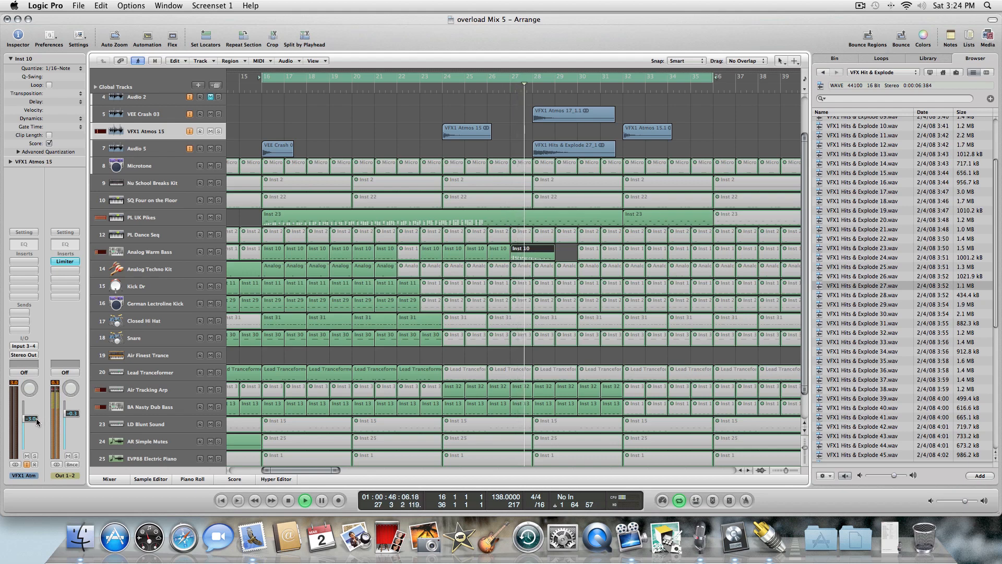
left_click_drag(36, 418, 36, 413)
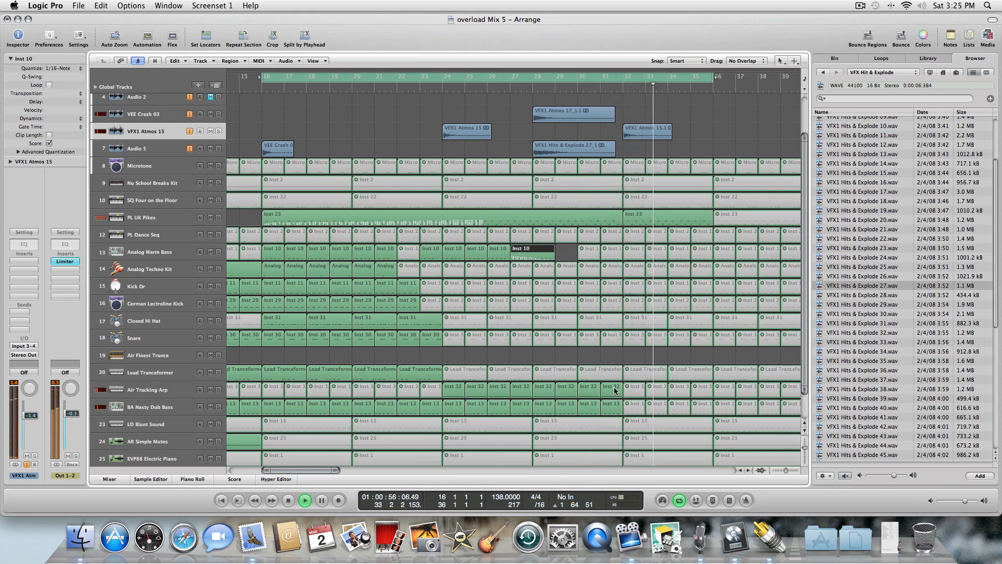
left_click_drag(20, 396, 20, 394)
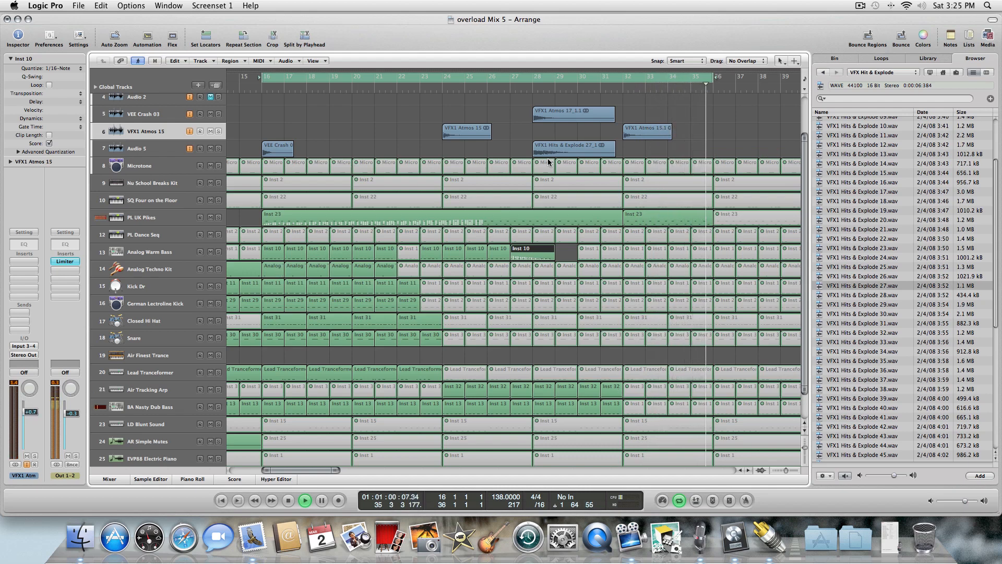
Play back the arrangement from the beginning to review the intro section.
key("space")
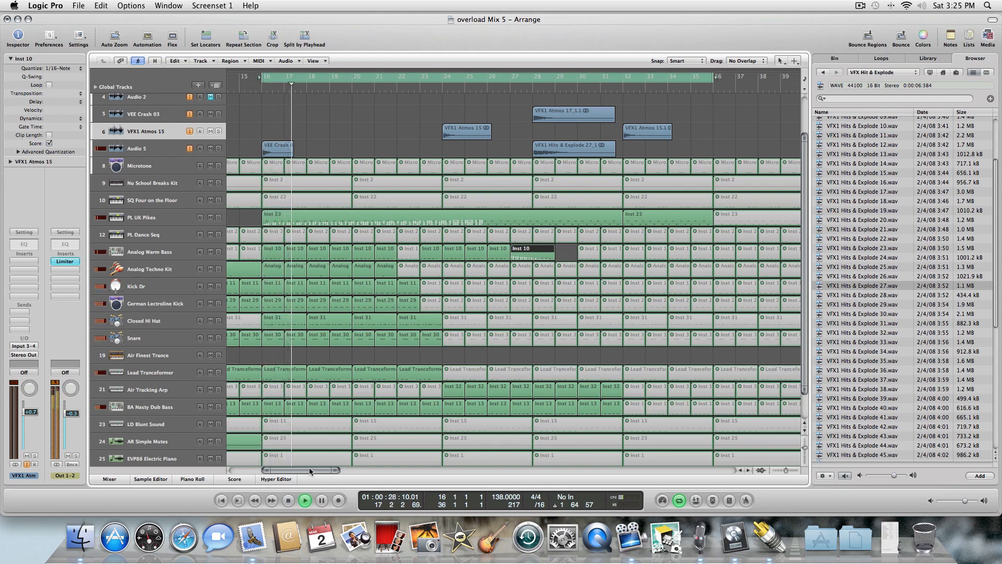
mouse_move(312, 470)
left_mouse_down()
mouse_move(324, 469)
mouse_move(304, 470)
left_mouse_up()
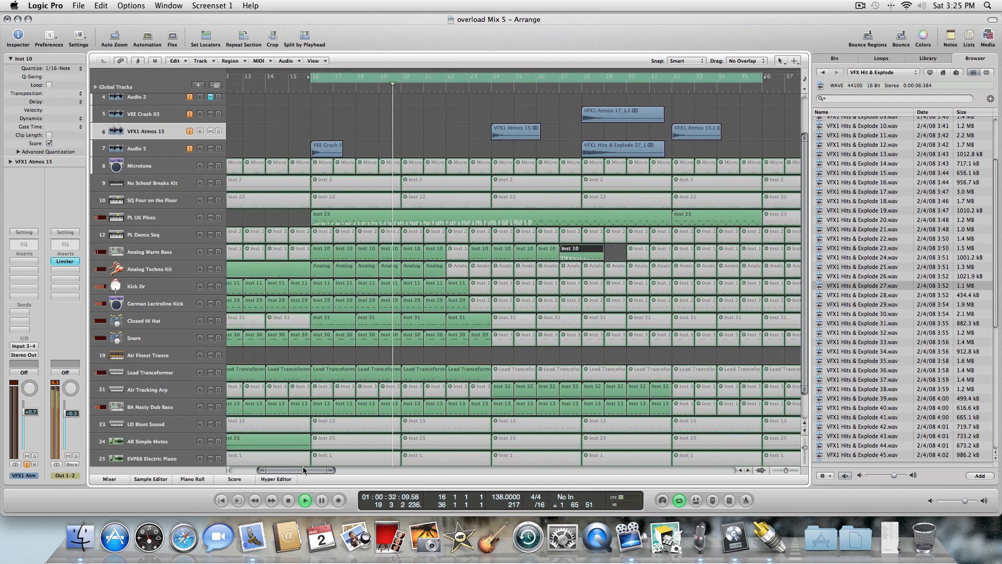
left_click(318, 77)
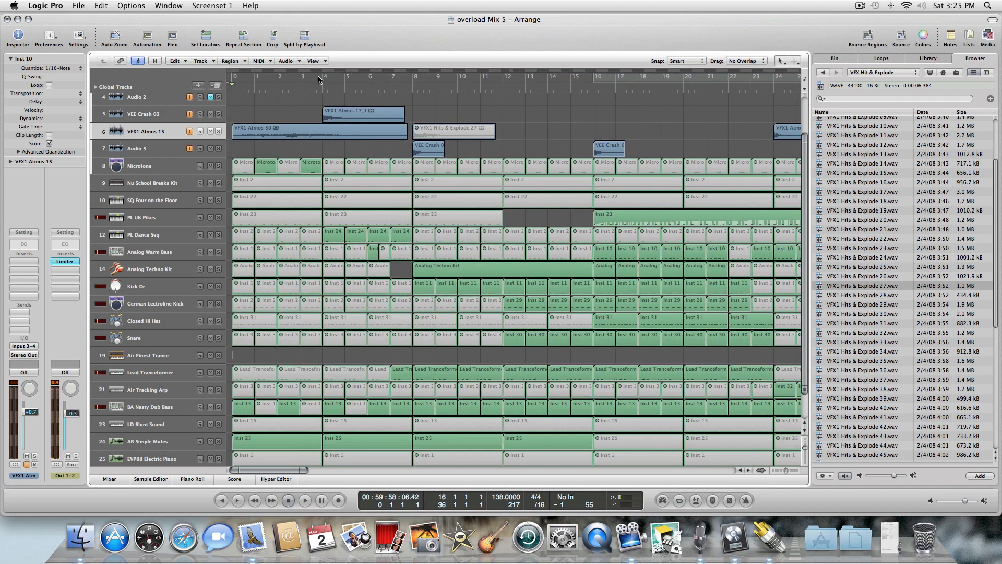
key("space")
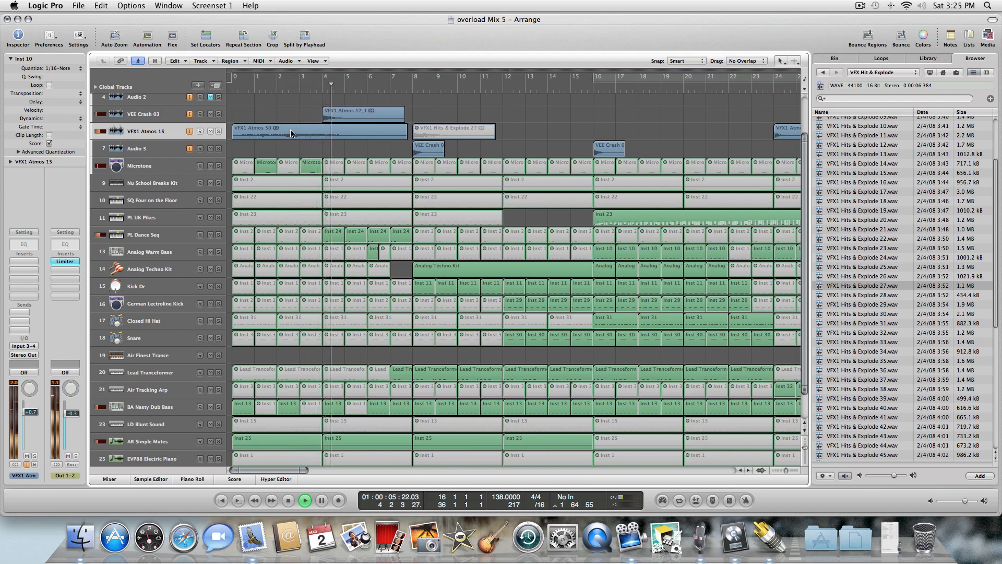
key("Escape")
left_click(311, 208)
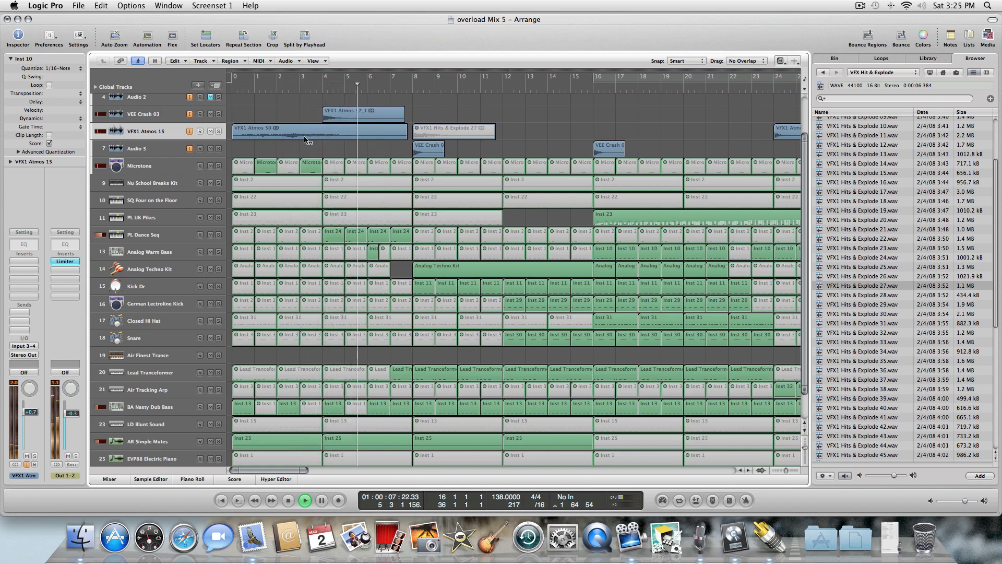
left_click(305, 139)
key("Escape")
key("Escape")
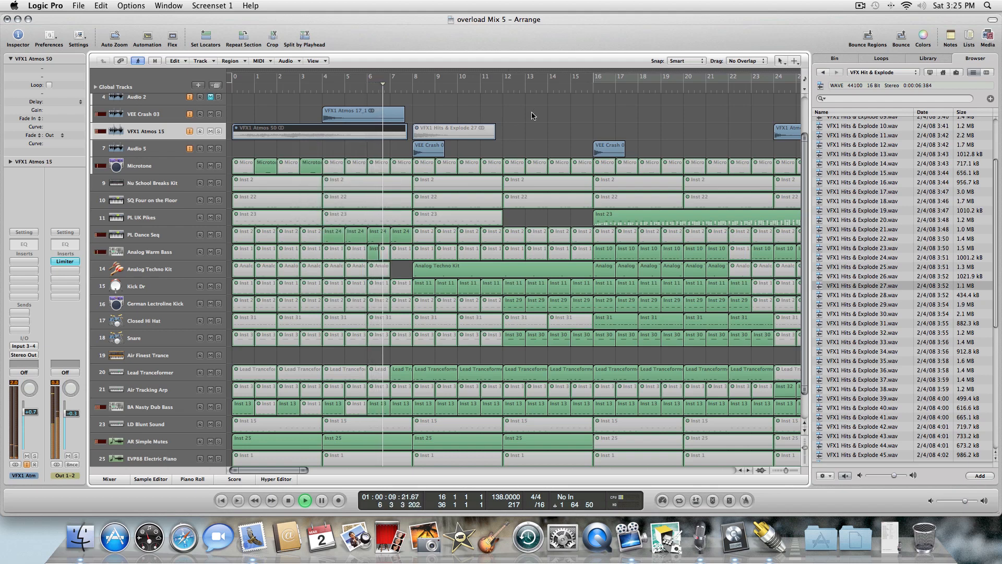
key("Escape")
left_click(543, 135)
left_click(451, 132)
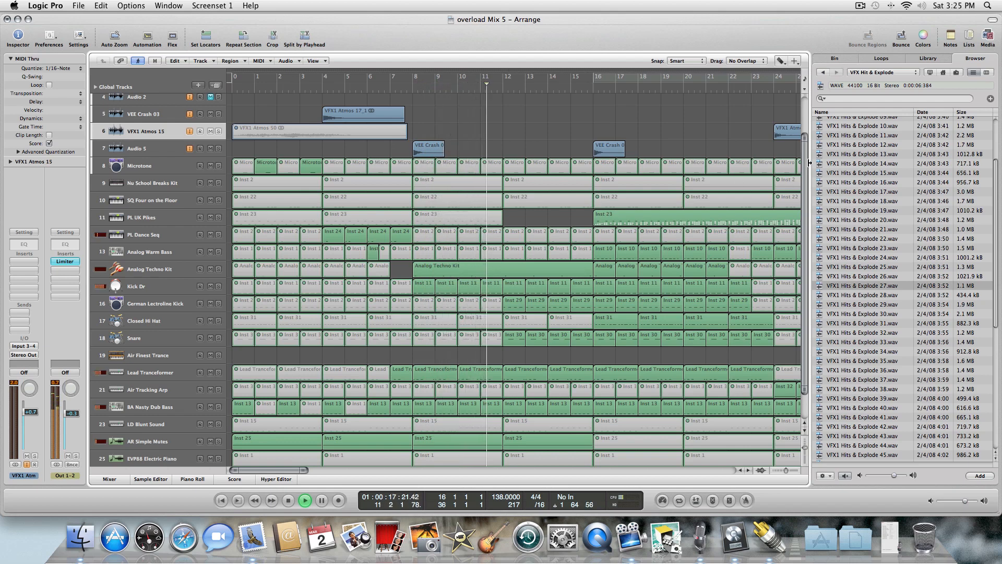
Inspect the EVP88 Electric Piano track at the bottom of the arrangement.
scroll(808, 165, "down", 2)
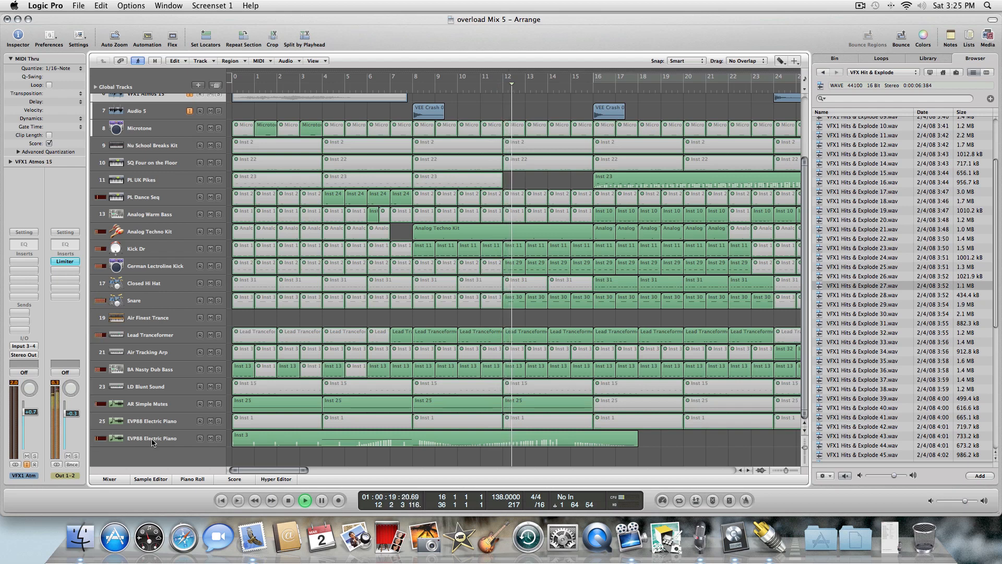
left_click(106, 441)
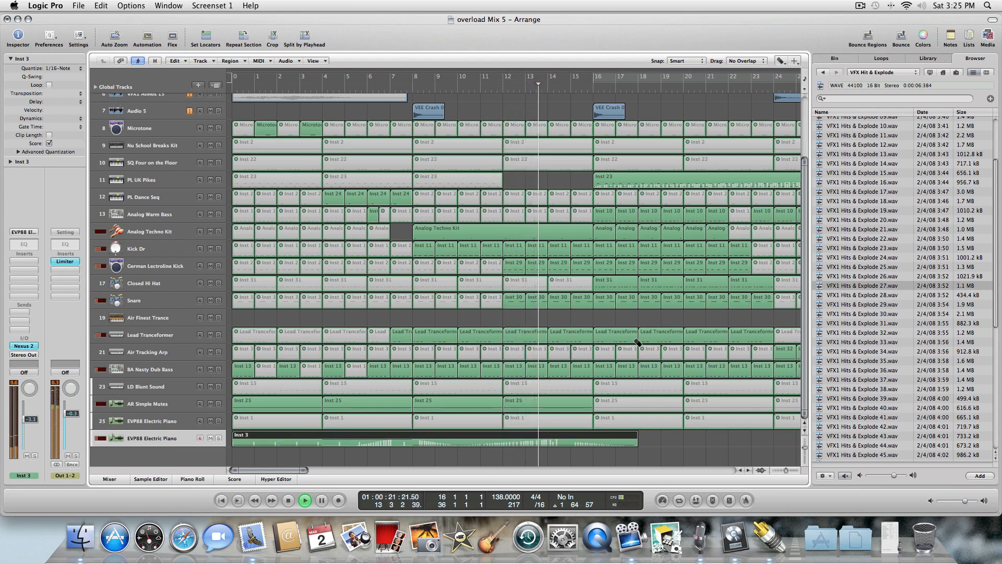
left_click_drag(285, 468, 304, 471)
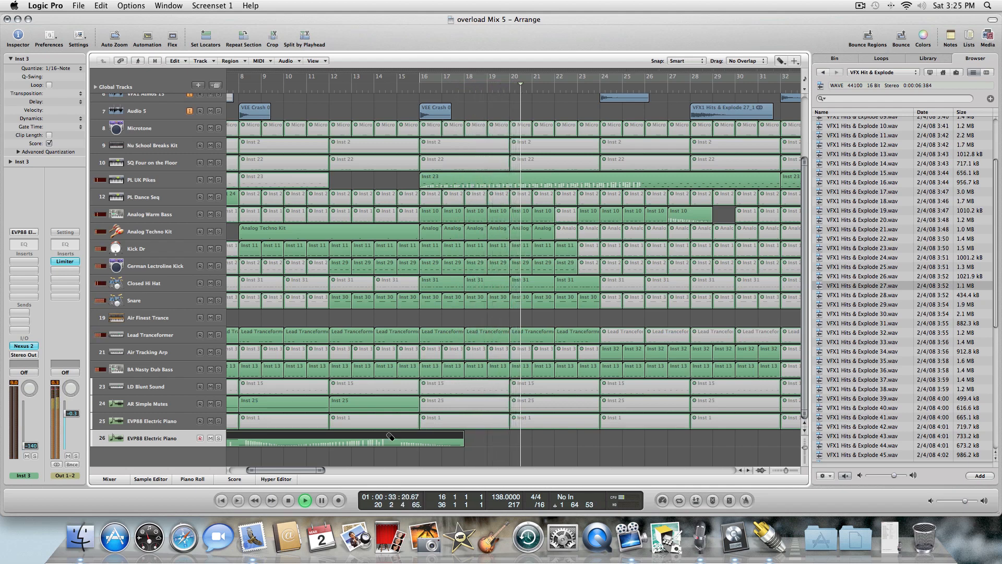
left_click_drag(293, 469, 302, 471)
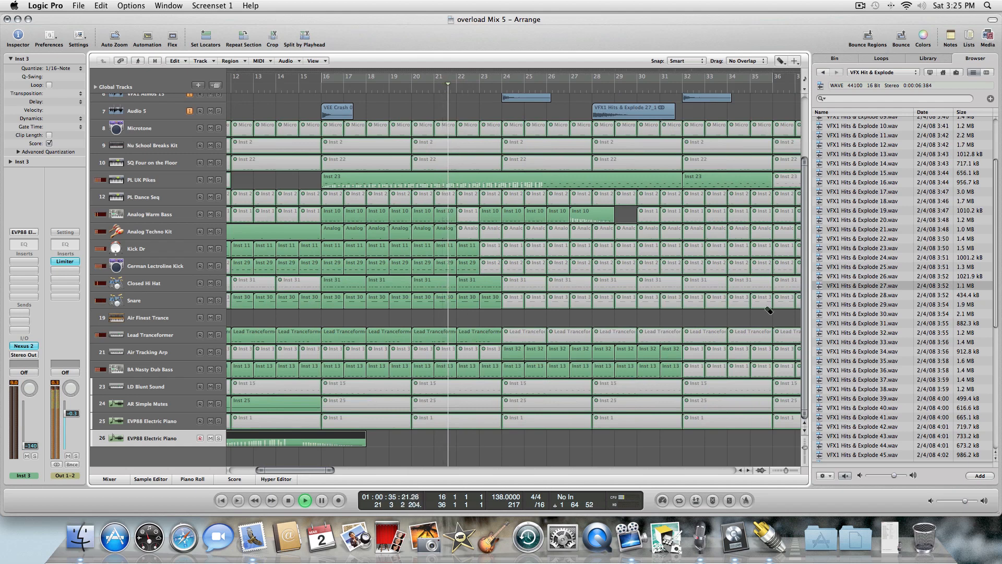
scroll(807, 267, "up", 3)
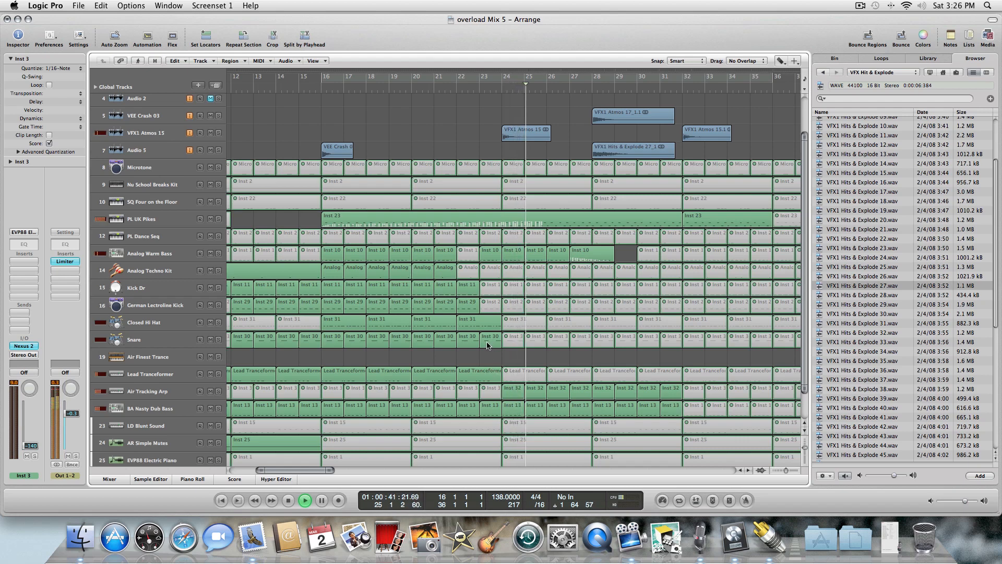
Mute the Snare region near bar 23 and play back from a few bars earlier.
key("Escape")
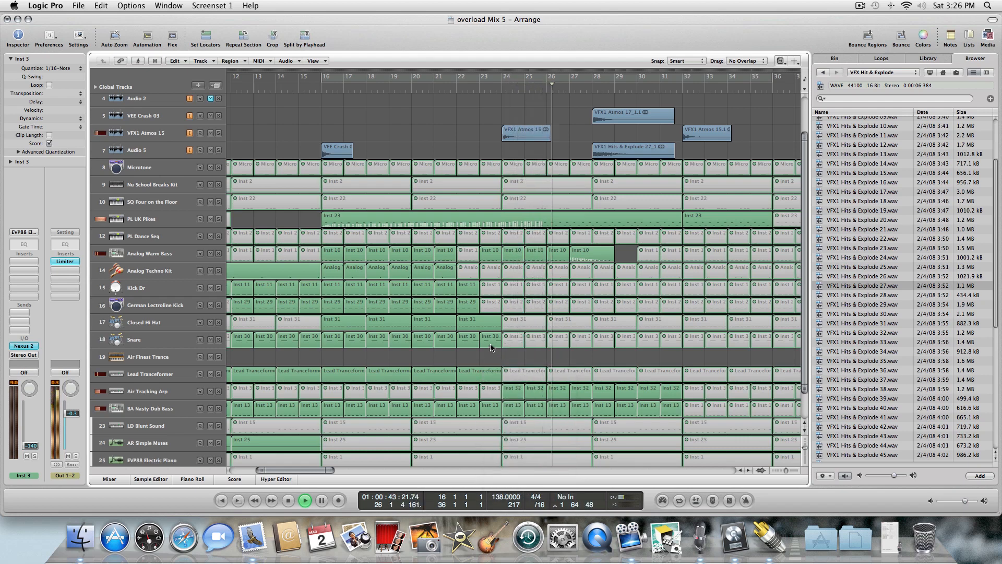
left_click(492, 343)
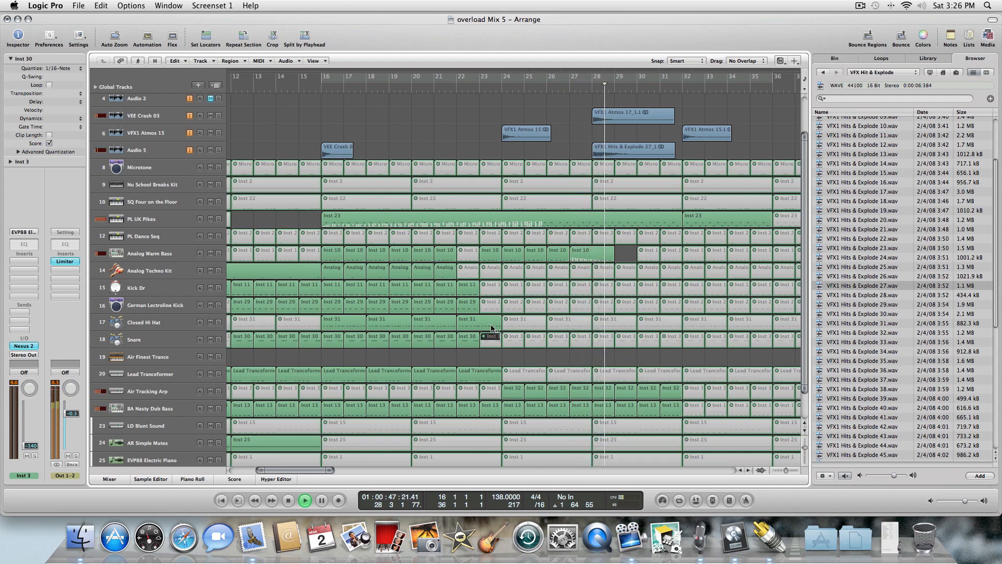
key("comma")
key("comma")
key("comma")
key("comma")
key("comma")
key("comma")
key("comma")
key("comma")
key("comma")
key("comma")
key("comma")
key("comma")
key("comma")
key("comma")
key("comma")
key("comma")
key("comma")
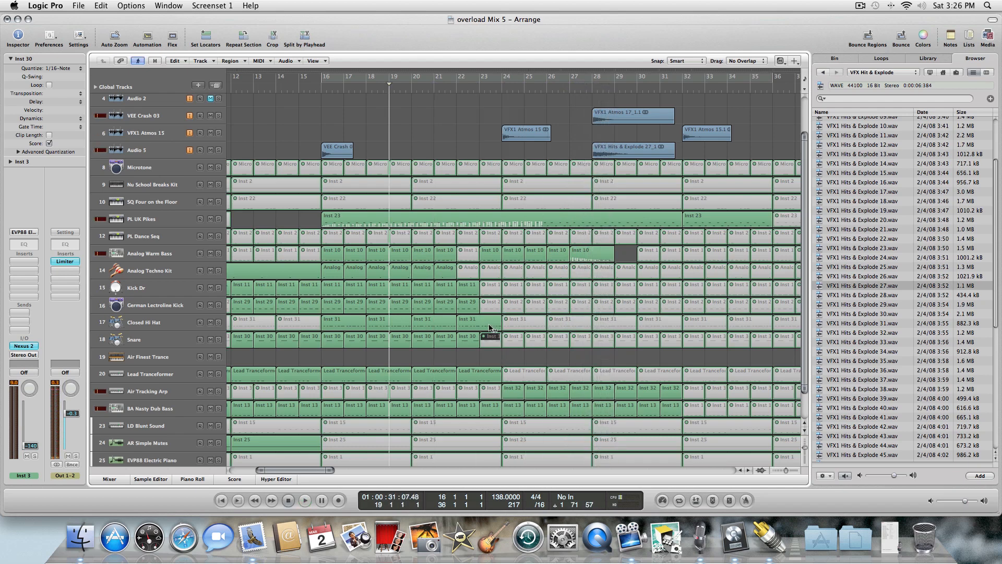
key("space")
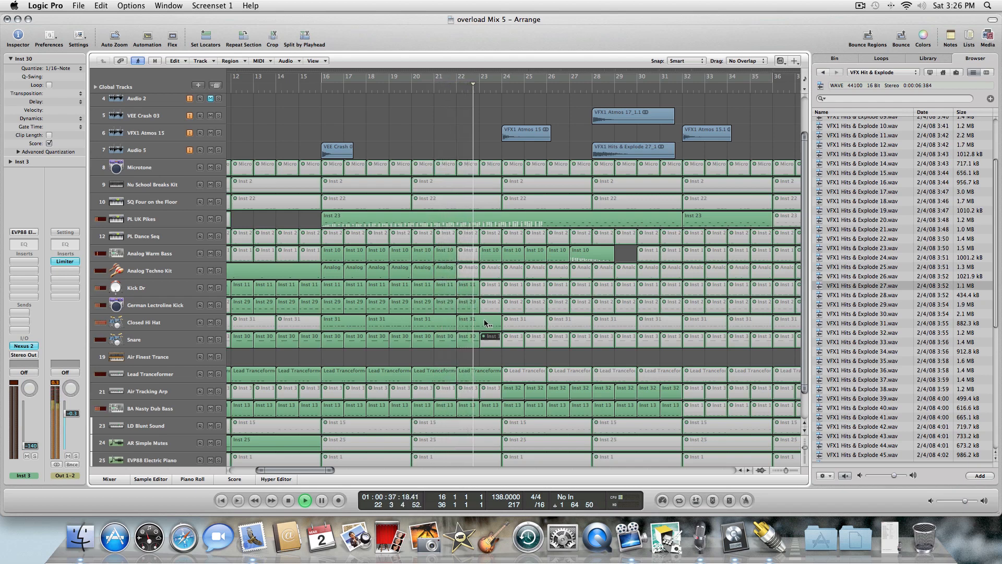
Split the Closed Hi Hat region at bar 23 with the Scissors tool and mute the cut piece.
key("Escape")
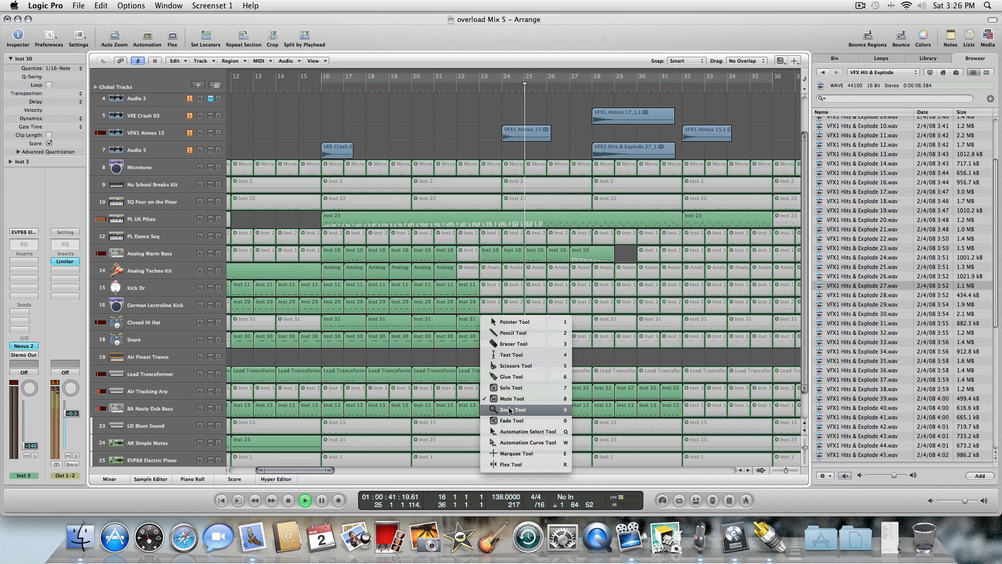
left_click(505, 368)
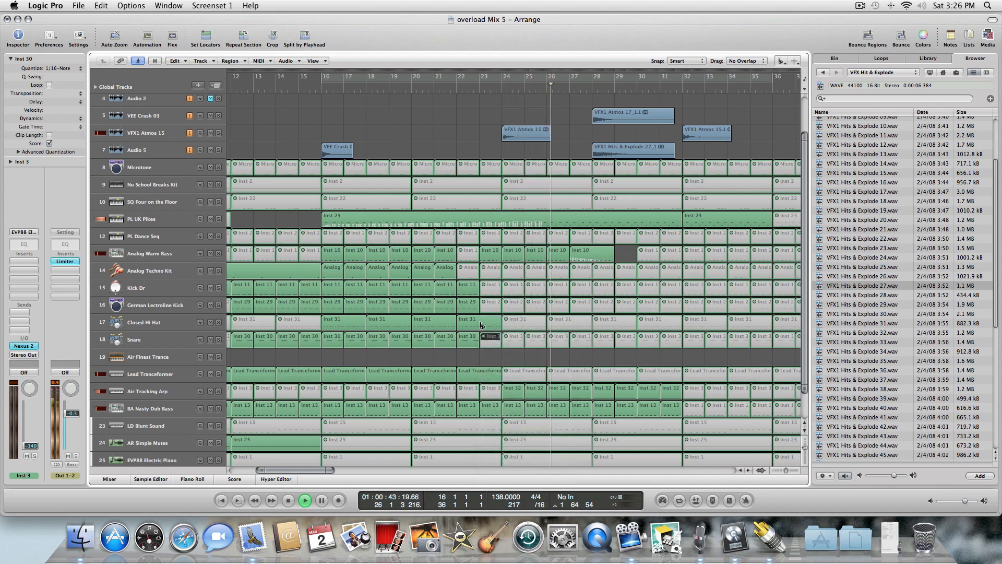
left_click(480, 319)
key("Escape")
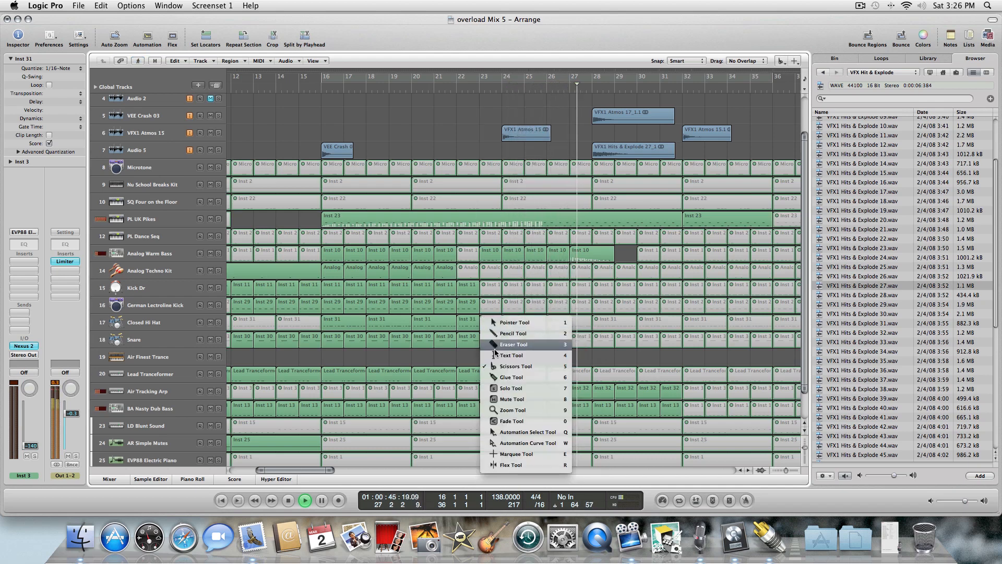
left_click(502, 397)
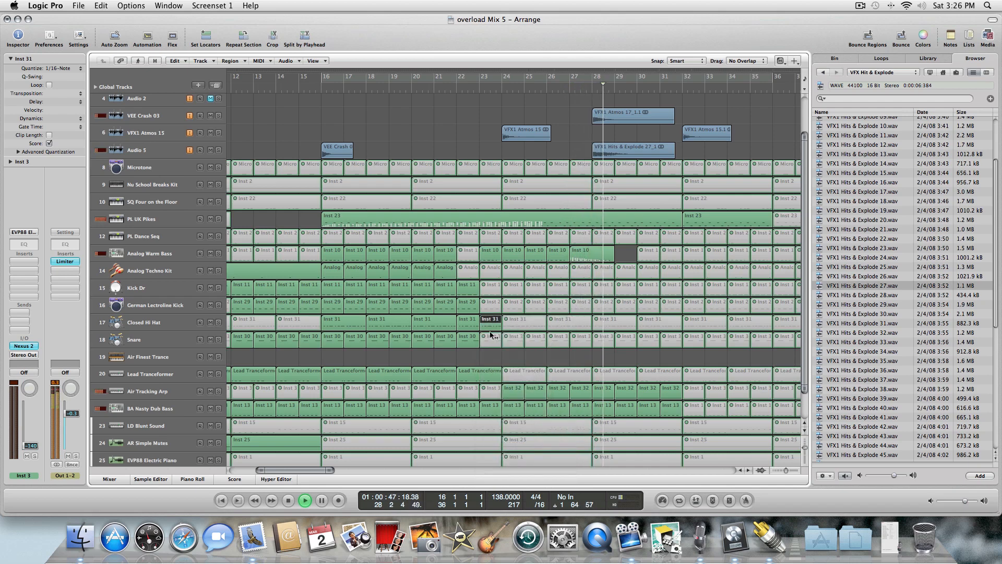
left_click(488, 323)
key("Escape")
left_click(494, 329)
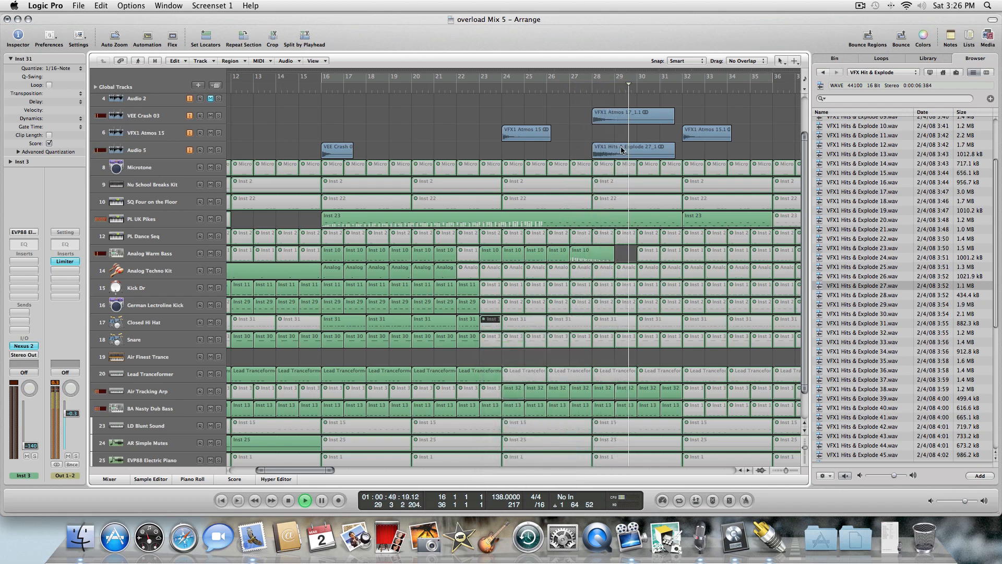
Adjust the VEE Crash 03 channel's volume fader to about -4.8 dB and stop playback.
scroll(806, 199, "up", 2)
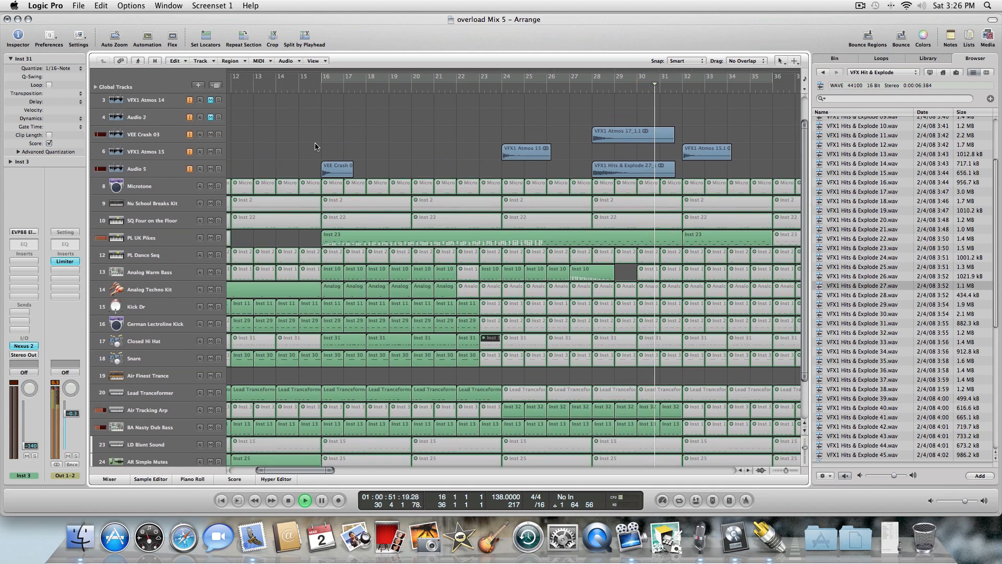
left_click(151, 137)
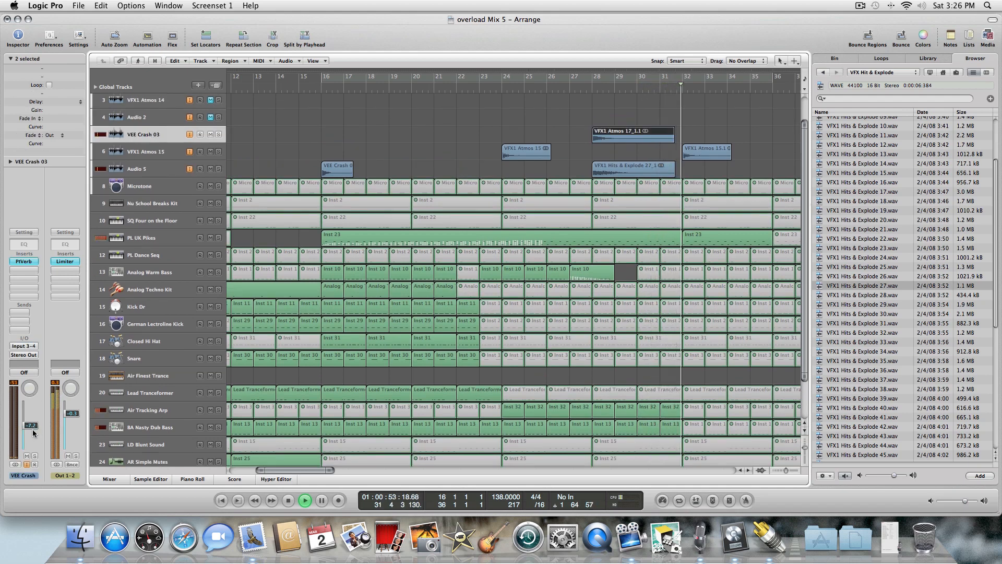
left_click_drag(30, 428, 30, 423)
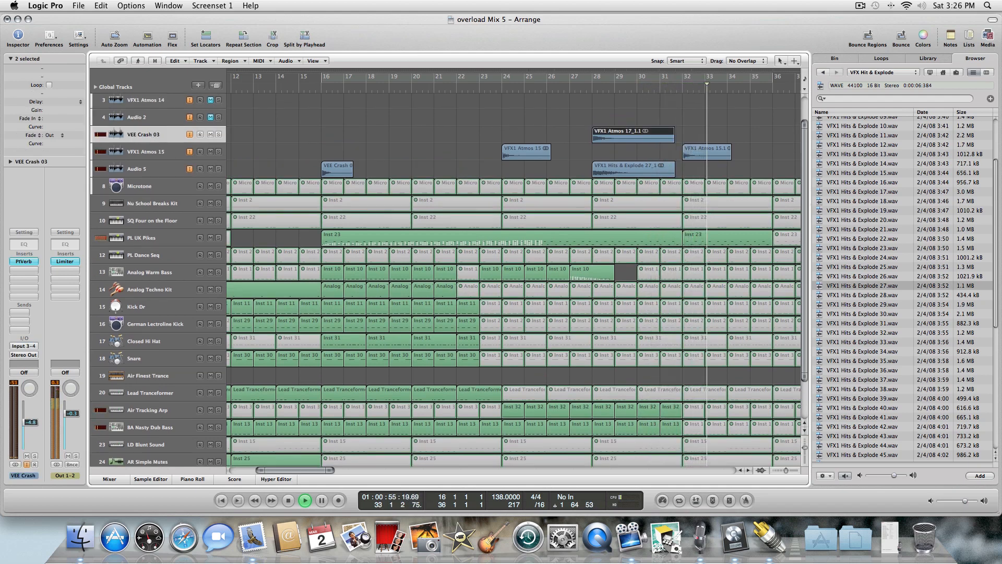
left_click(289, 501)
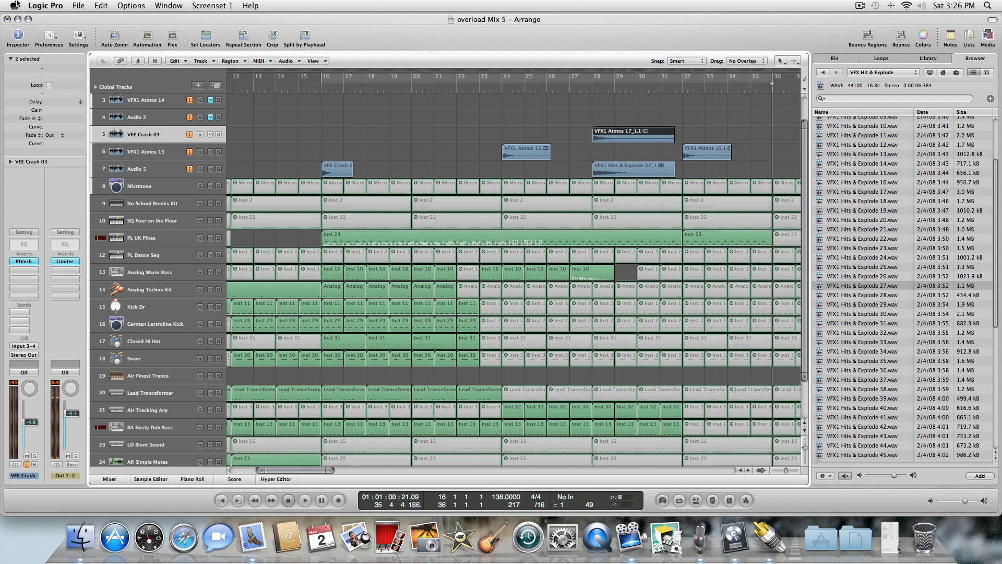
Set a cycle range from bar 36 to bar 40.
left_click(78, 6)
left_click(305, 89)
scroll(311, 471, "right", 15)
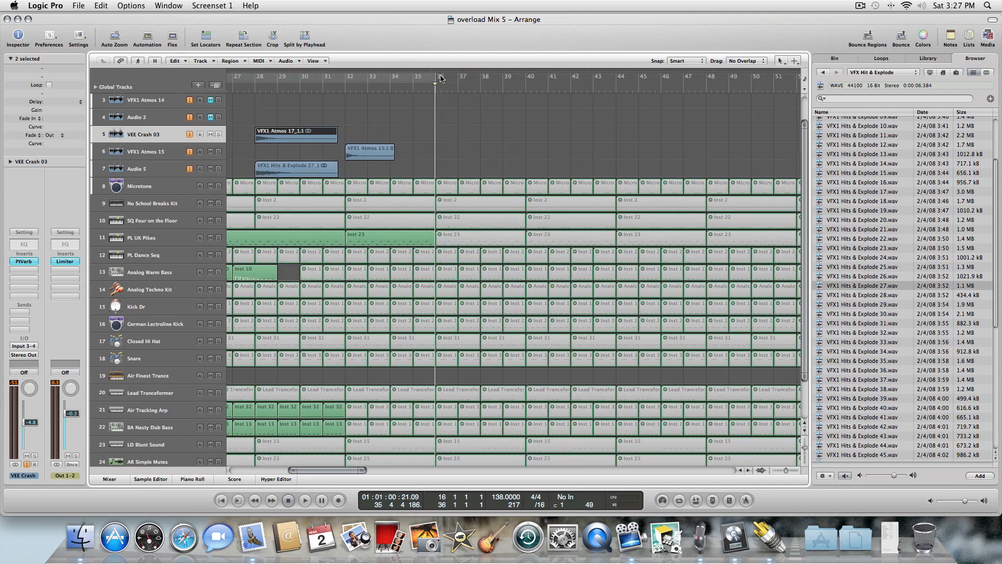
left_click_drag(437, 78, 525, 82)
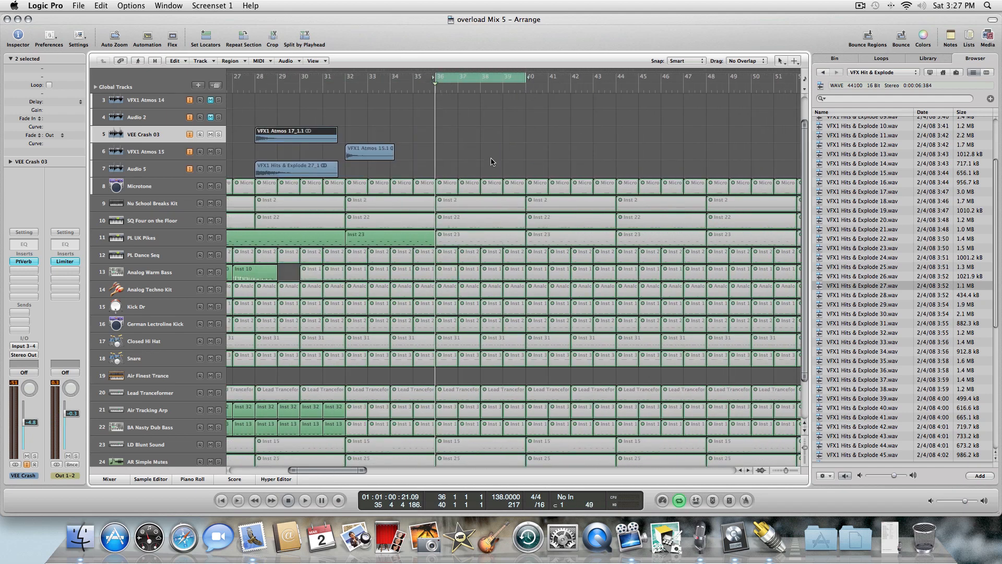
Unmute the Kick Dr and German Lectroline Kick regions in bars 36–39.
key("Escape")
left_click(500, 240)
left_click(448, 328)
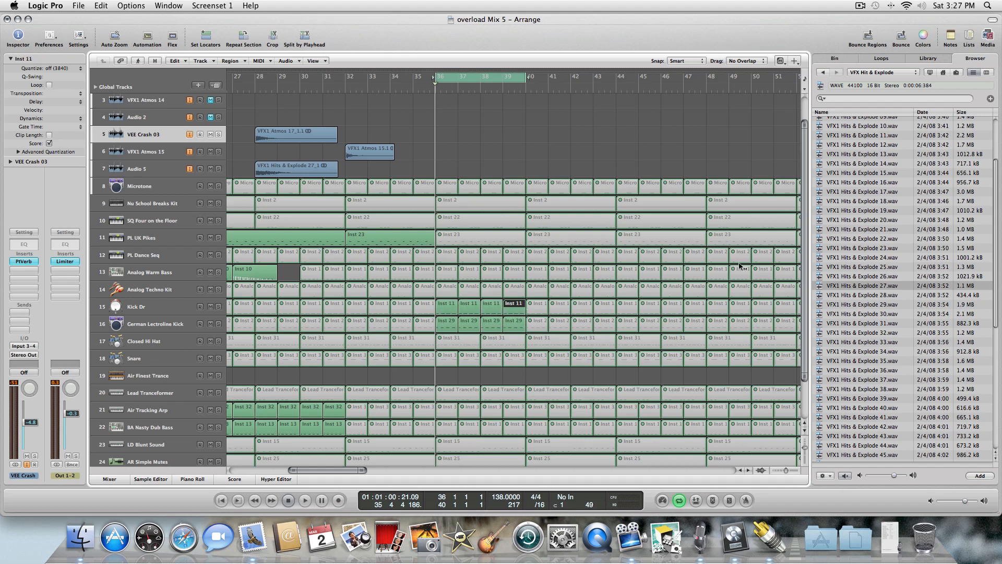
Unmute the Air Tracking Arp regions in bars 36–39 while playing the cycle.
left_click_drag(804, 214, 804, 266)
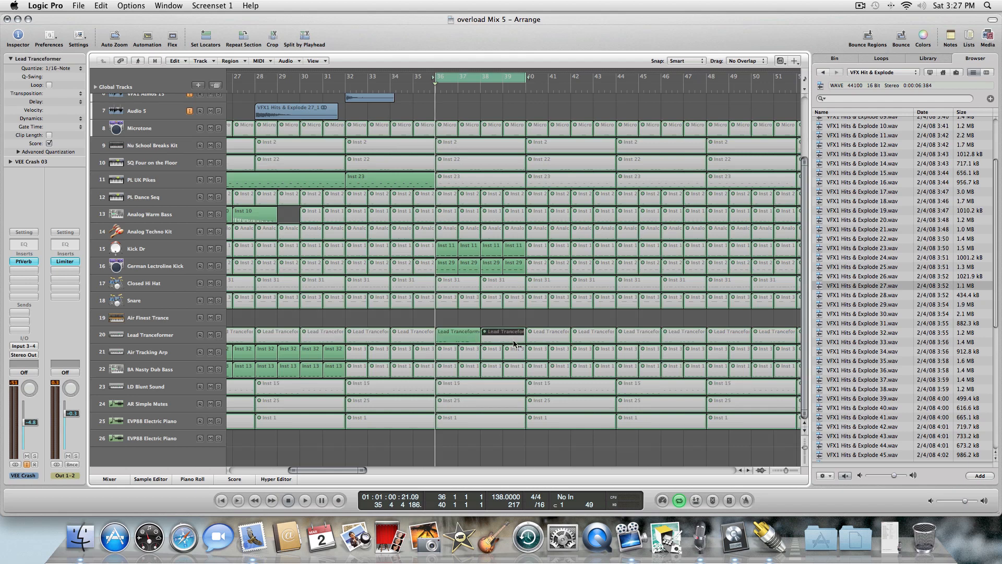
key("space")
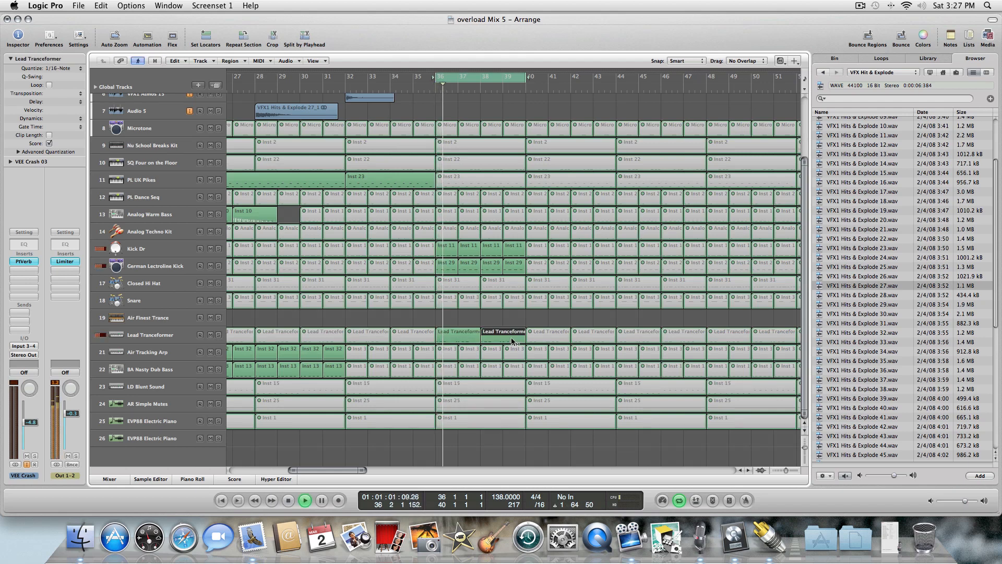
left_click(450, 350)
left_click_drag(462, 357, 514, 352)
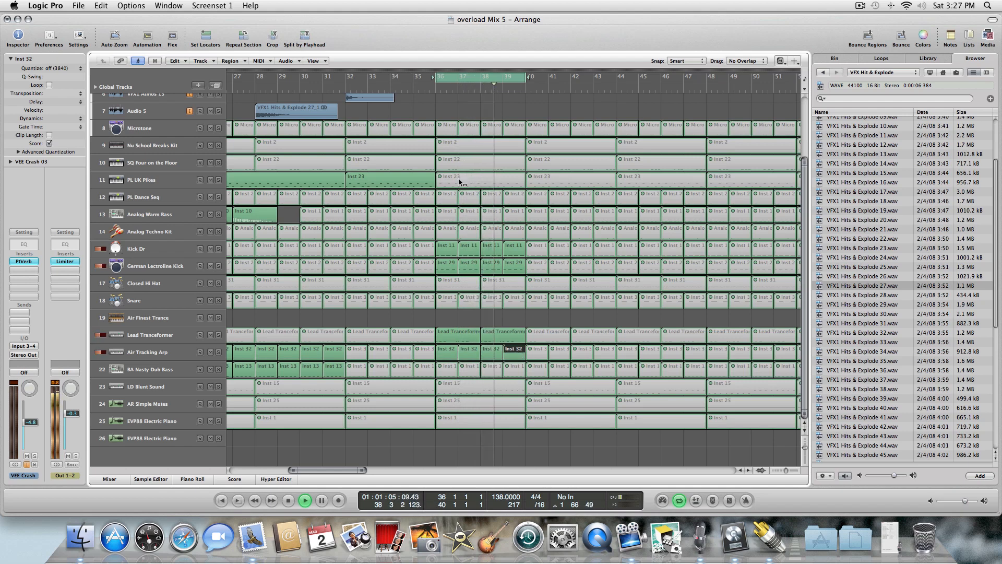
Unmute the Nu School Breaks Kit, SQ Four on the Floor and PL Dance Seq regions in bars 36–39.
left_click(455, 151)
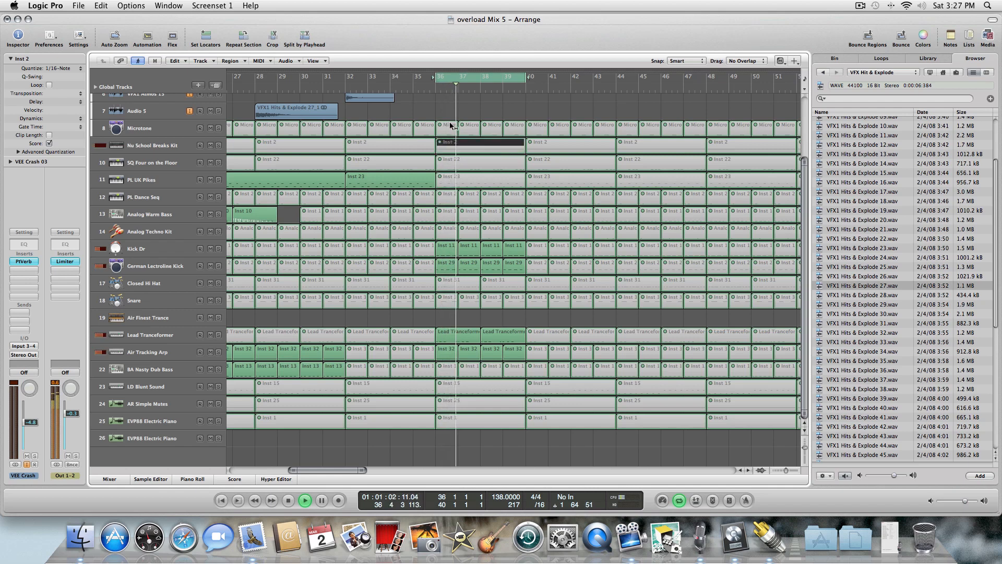
left_click(460, 161)
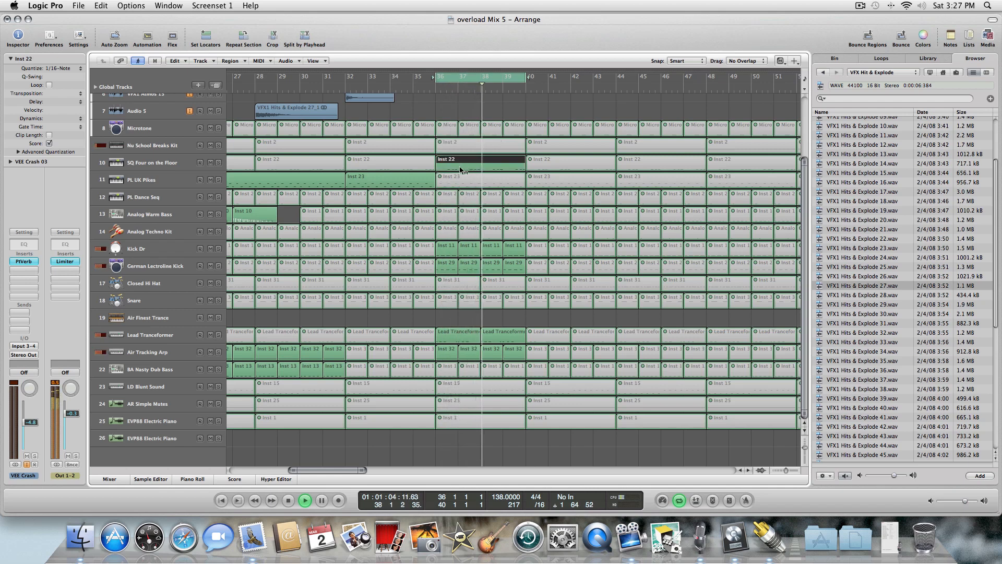
left_click(453, 197)
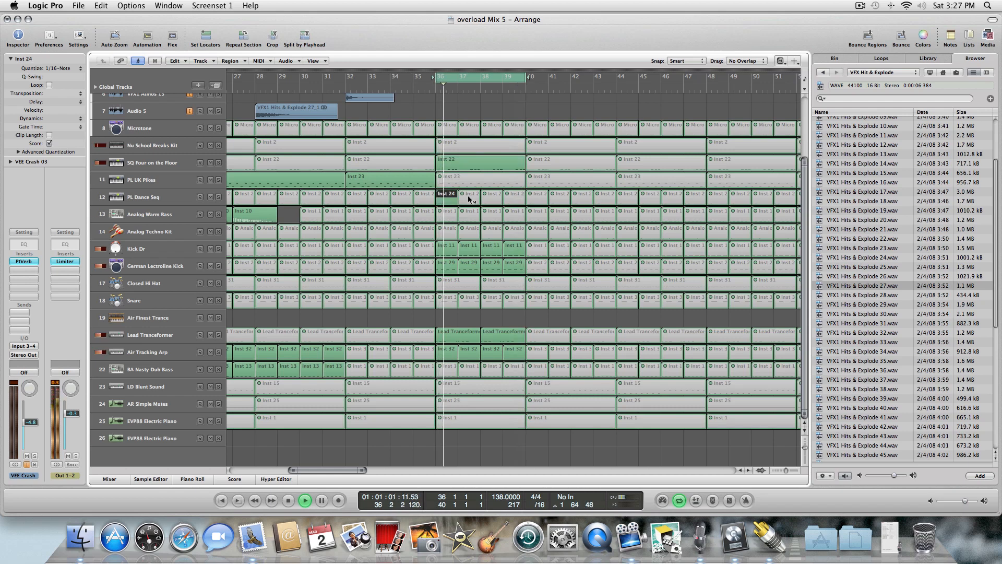
left_click(470, 198)
left_click(493, 198)
left_click(517, 197)
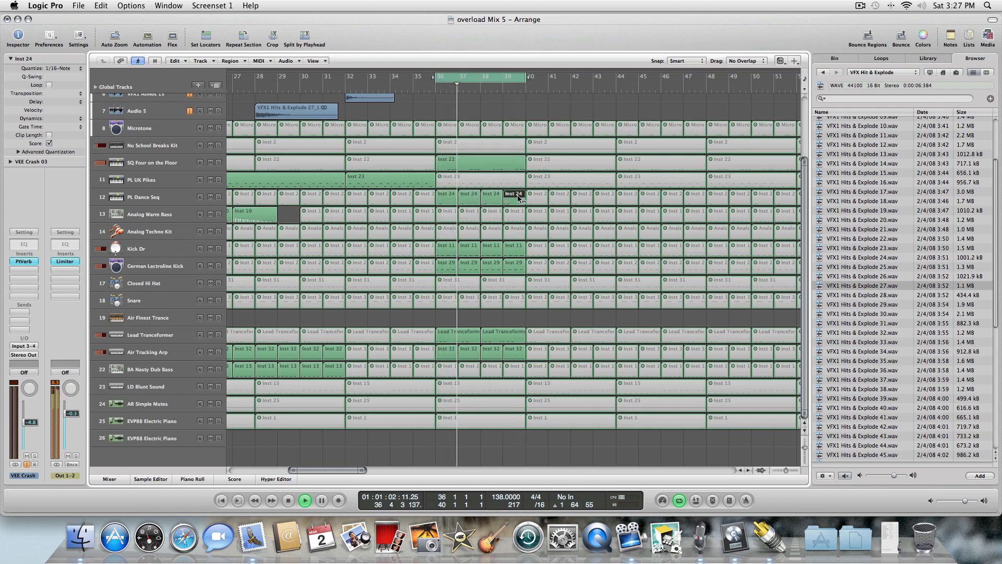
Unmute the Analog Warm Bass regions in bars 36–39.
left_click(469, 212)
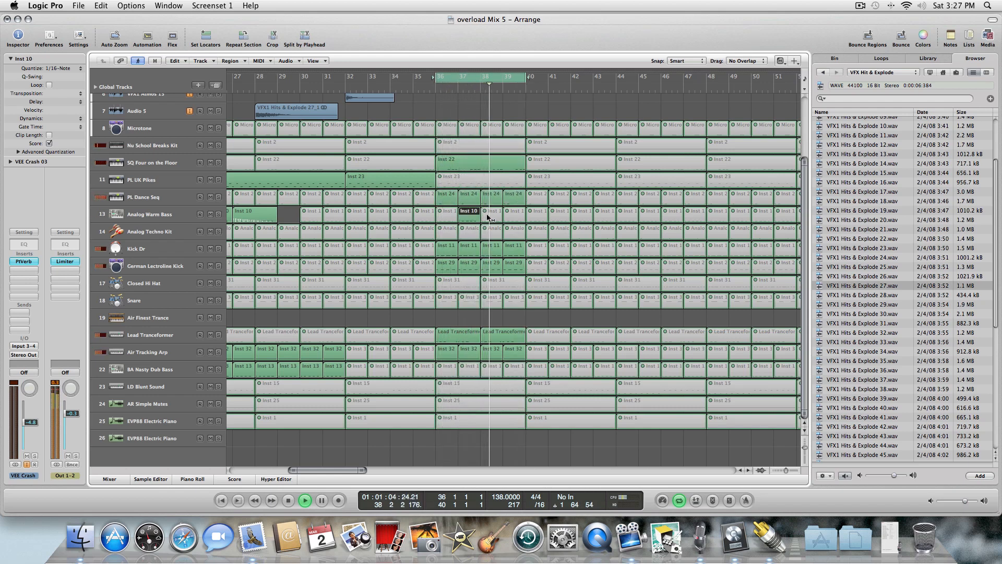
left_click(457, 212)
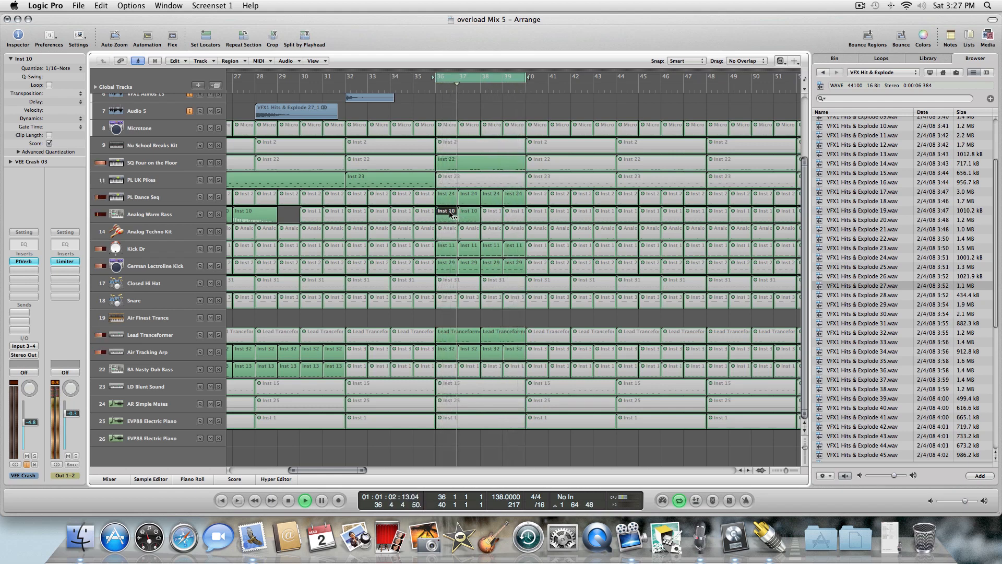
left_click(491, 211)
left_click(514, 213)
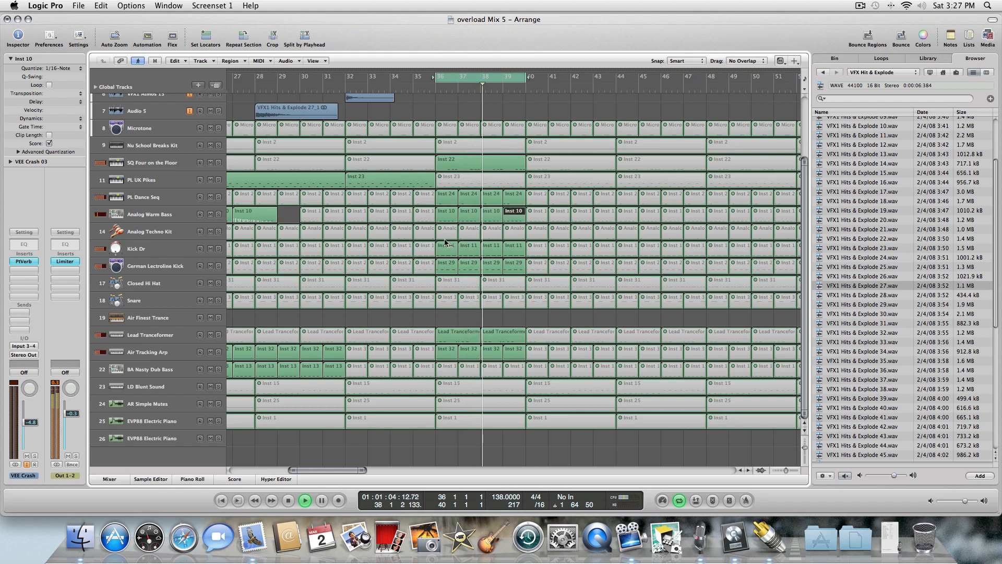
Toggle the mute on the Snare region at bar 36 on and off again.
left_click(450, 306)
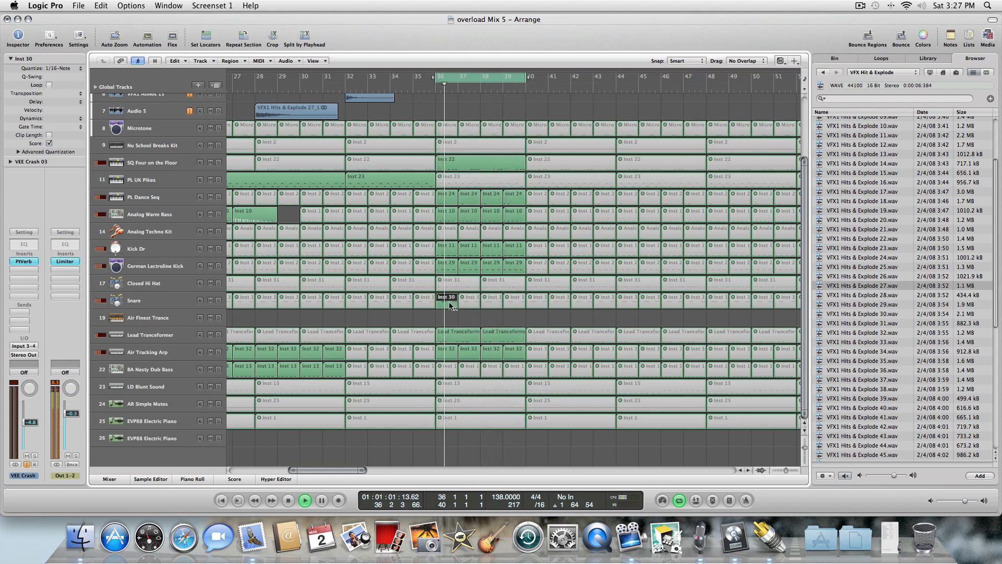
left_click(450, 305)
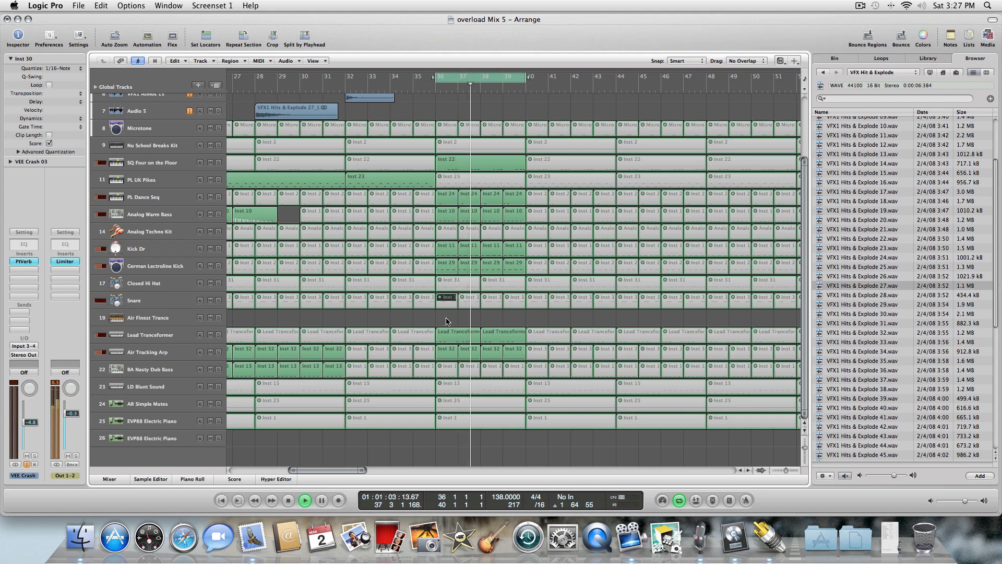
Unmute the BA Nasty Dub Bass regions in bars 36–39.
left_click(447, 367)
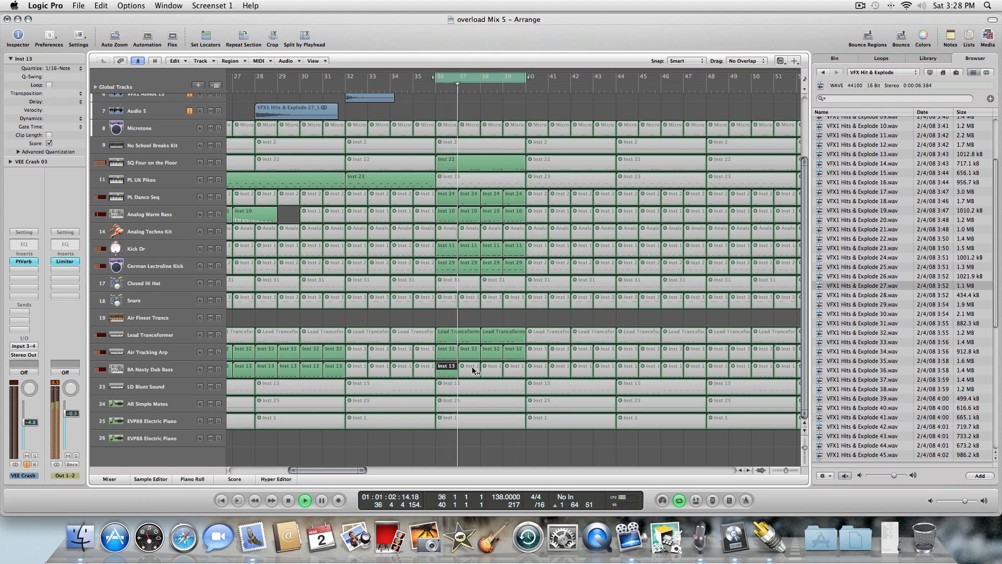
left_click(469, 367)
left_click(492, 367)
left_click(517, 368)
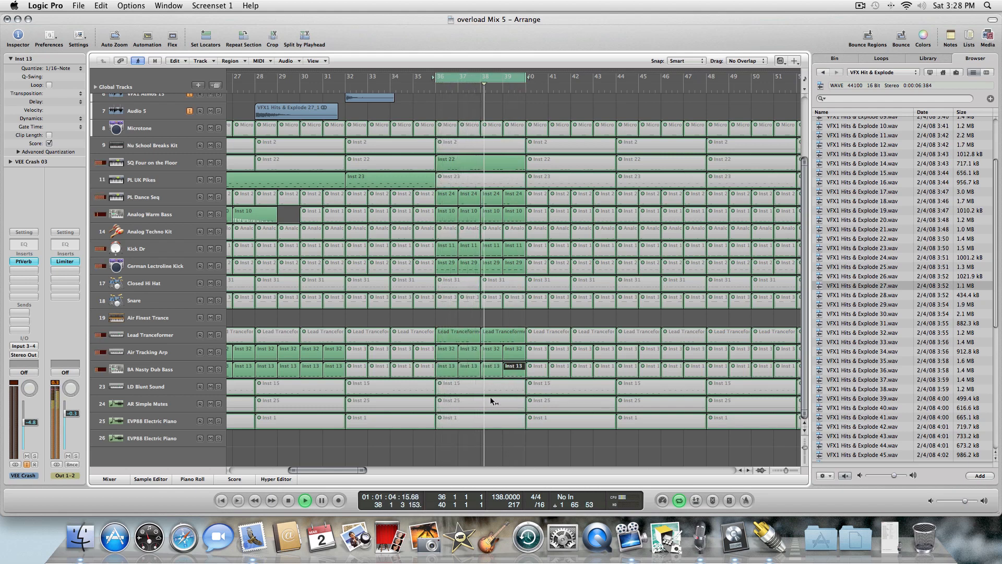
Toggle the mute on the LD Blunt Sound and AR Simple Mutes regions in bars 36–39.
left_click(493, 391)
left_click(480, 403)
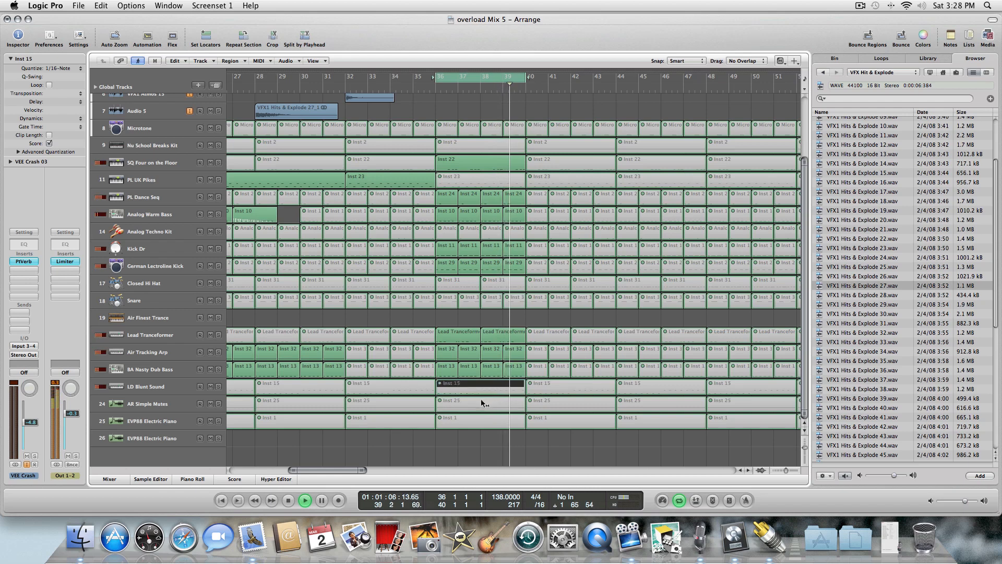
left_click(481, 402)
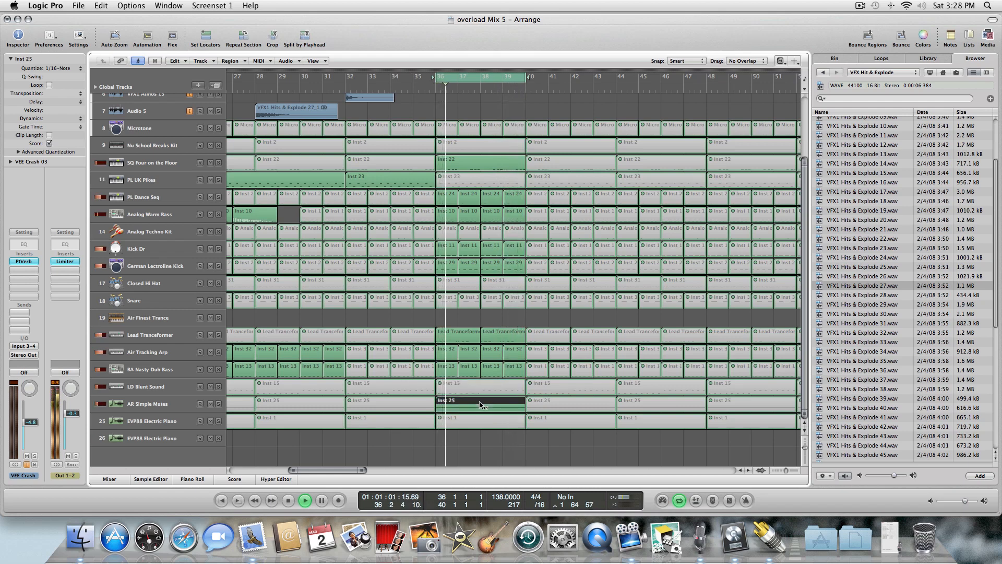
left_click(481, 404)
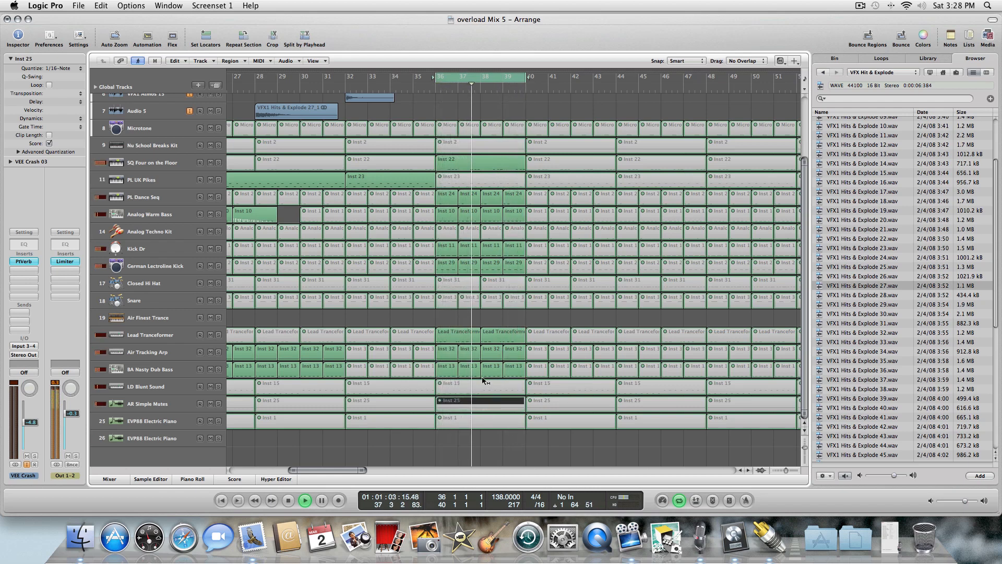
Stop playback and select the PL UK Pikes region at bar 36.
left_click(286, 503)
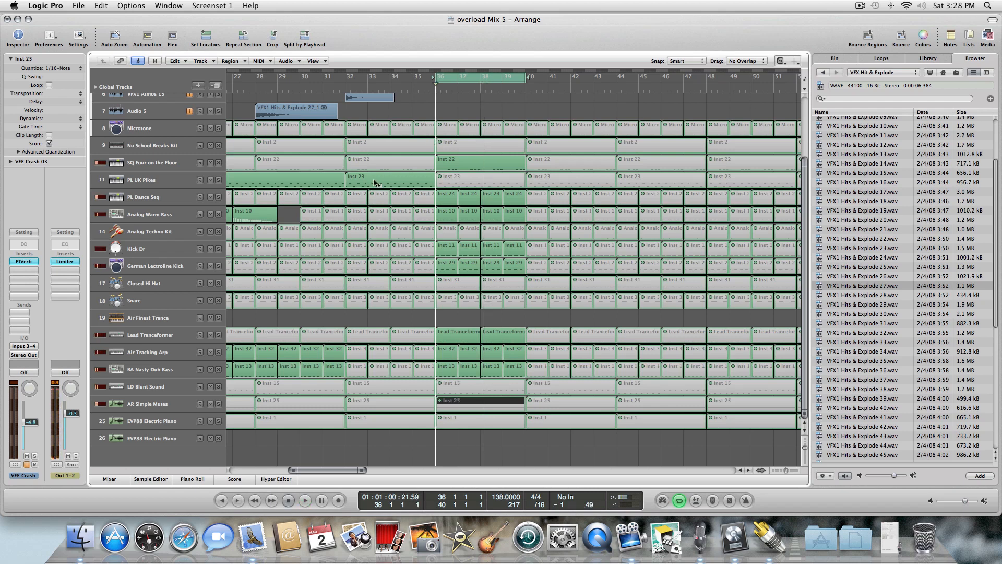
left_click(461, 180)
key("Escape")
key("Escape")
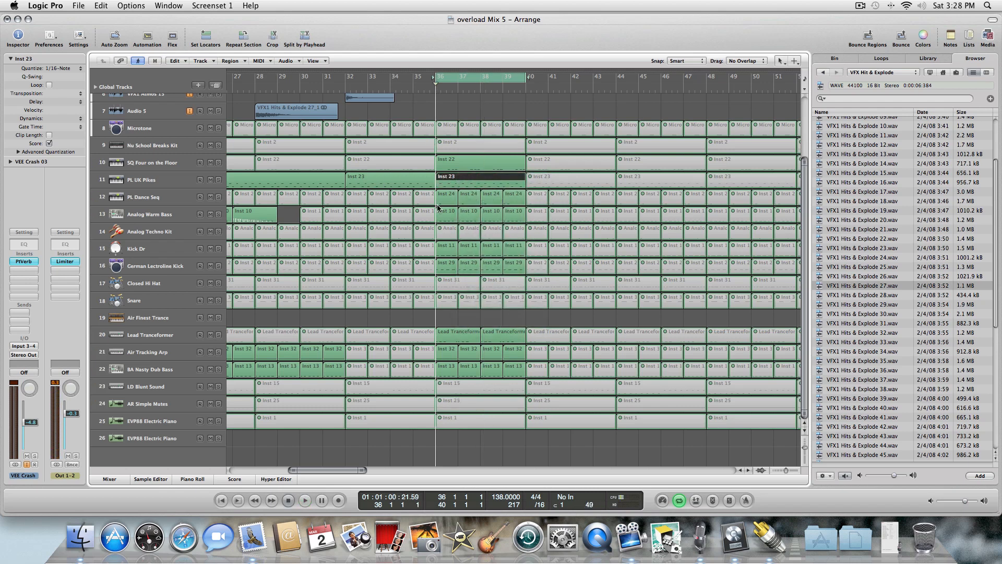
left_click(216, 86)
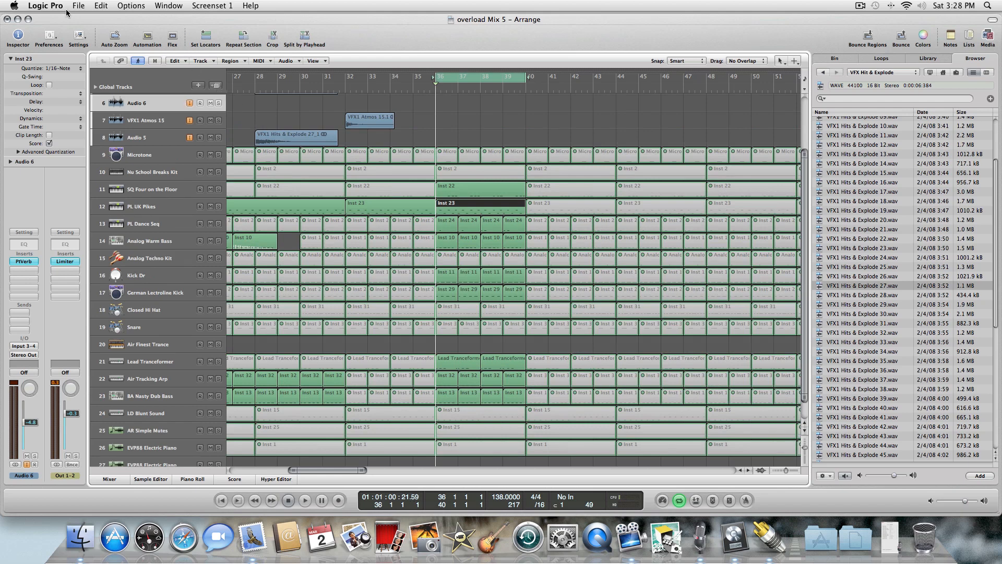
left_click(101, 5)
left_click(123, 17)
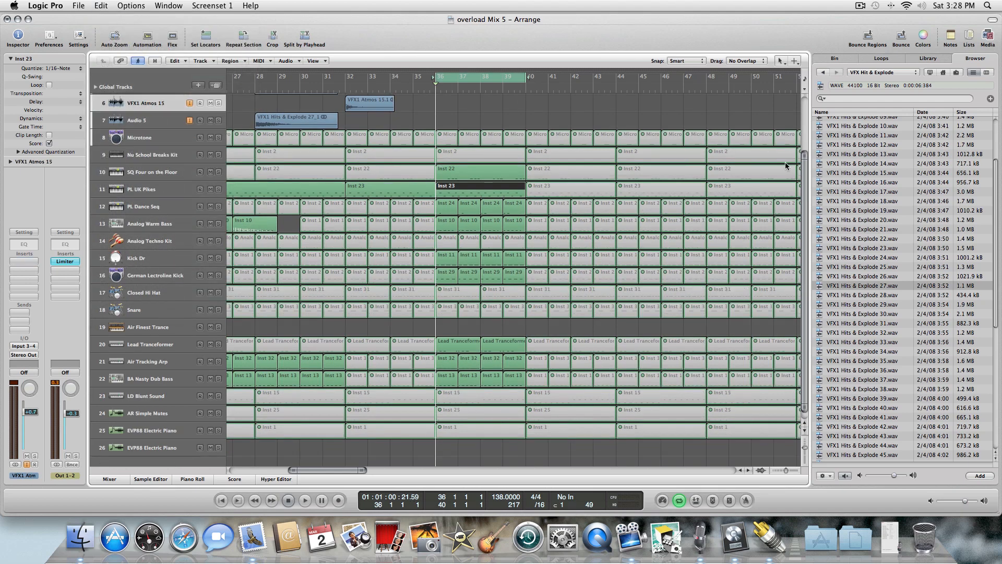
Create one new software instrument track below the last EVP88 Electric Piano track.
scroll(804, 175, "down", 1)
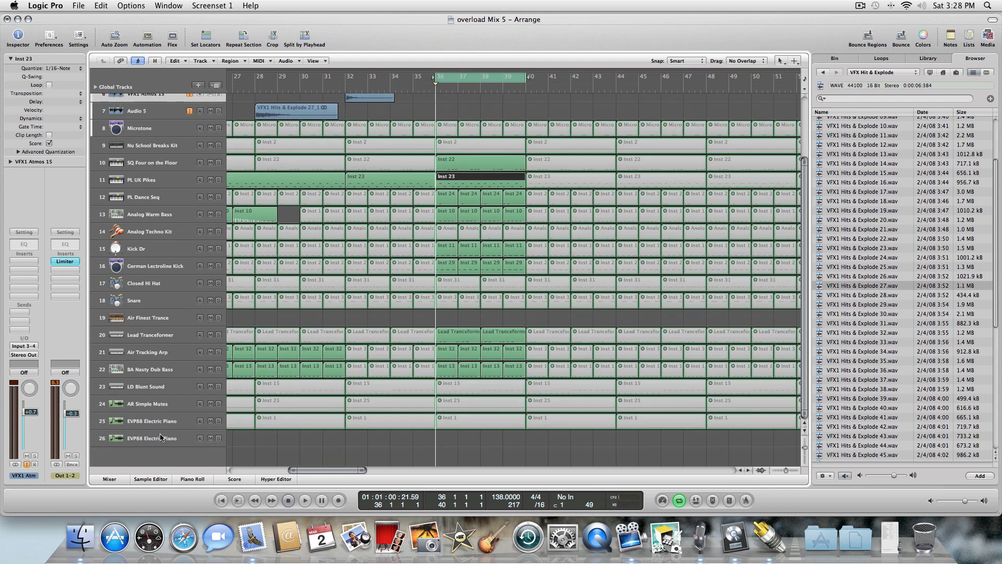
left_click(161, 438)
left_click(199, 86)
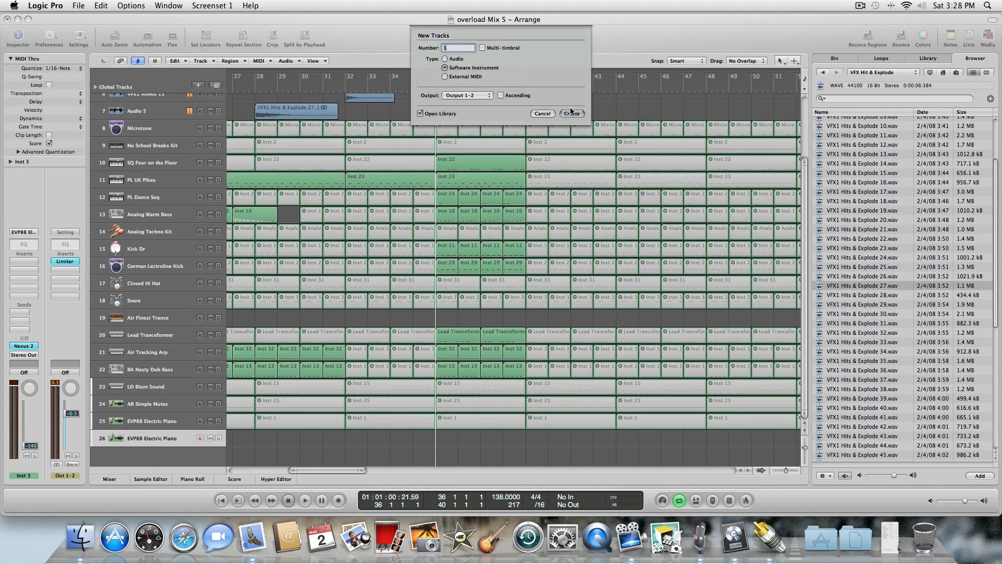
left_click(571, 114)
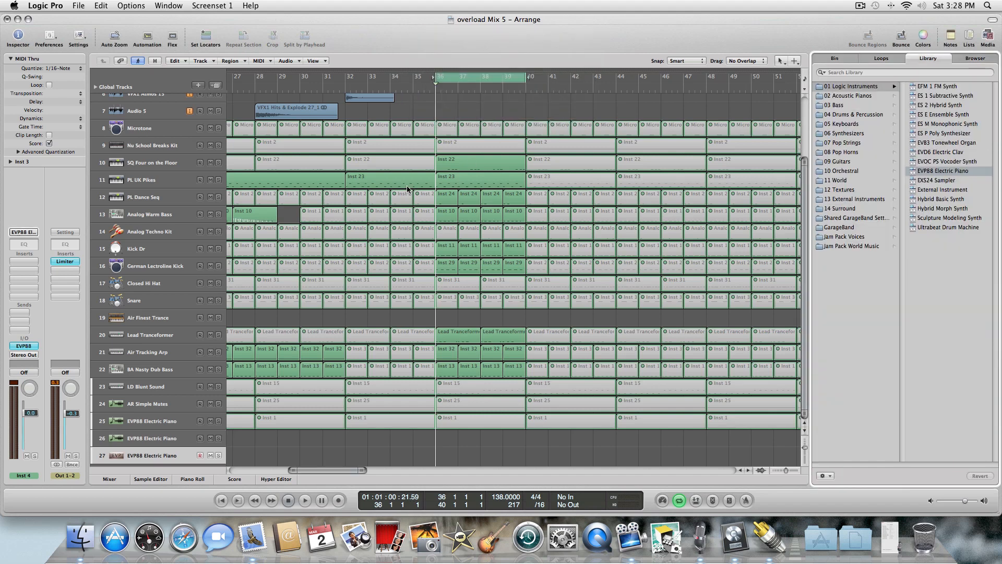
Load the reFX Nexus 2 stereo instrument on the new track.
left_click(34, 350)
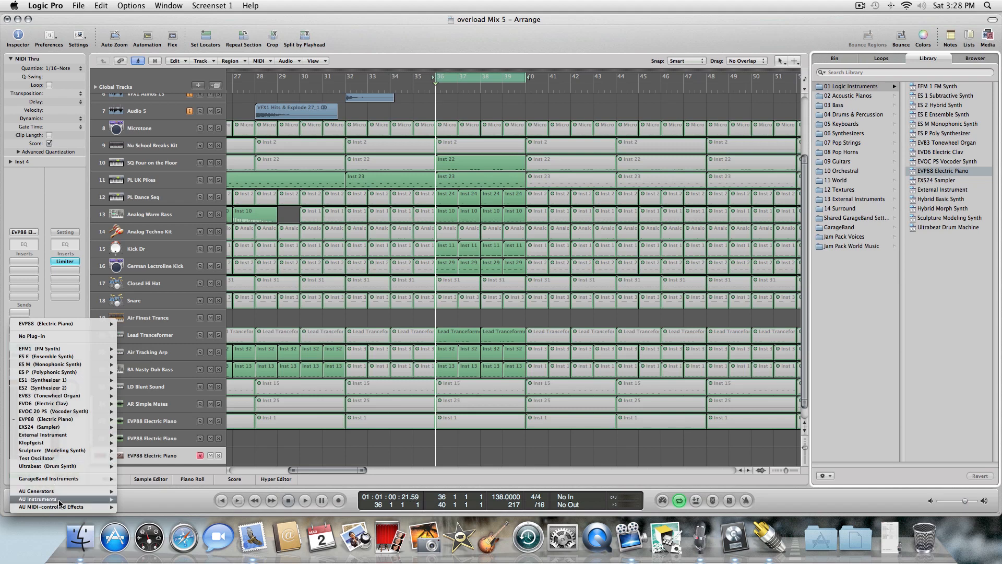
mouse_move(61, 502)
mouse_move(162, 497)
mouse_move(209, 498)
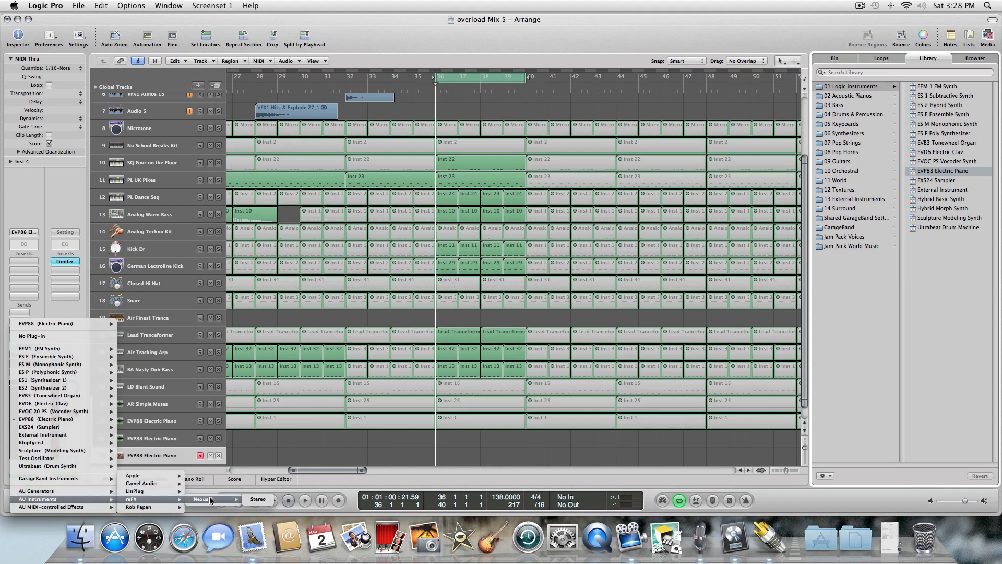
left_click(266, 500)
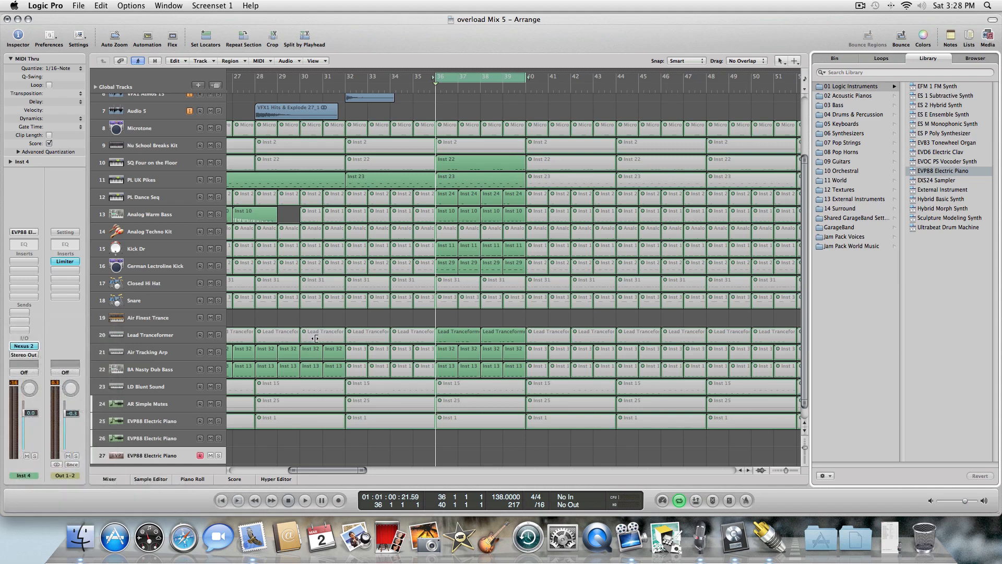
left_click_drag(130, 46, 725, 61)
Copy the PL UK Pikes region at bar 36 and paste it onto the new Nexus track.
left_click(477, 180)
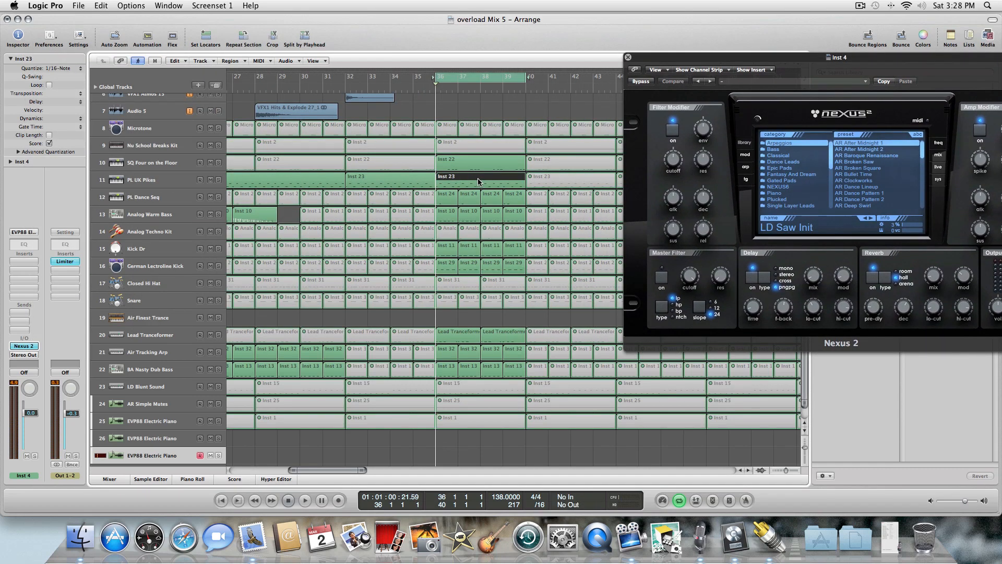
left_click(165, 182)
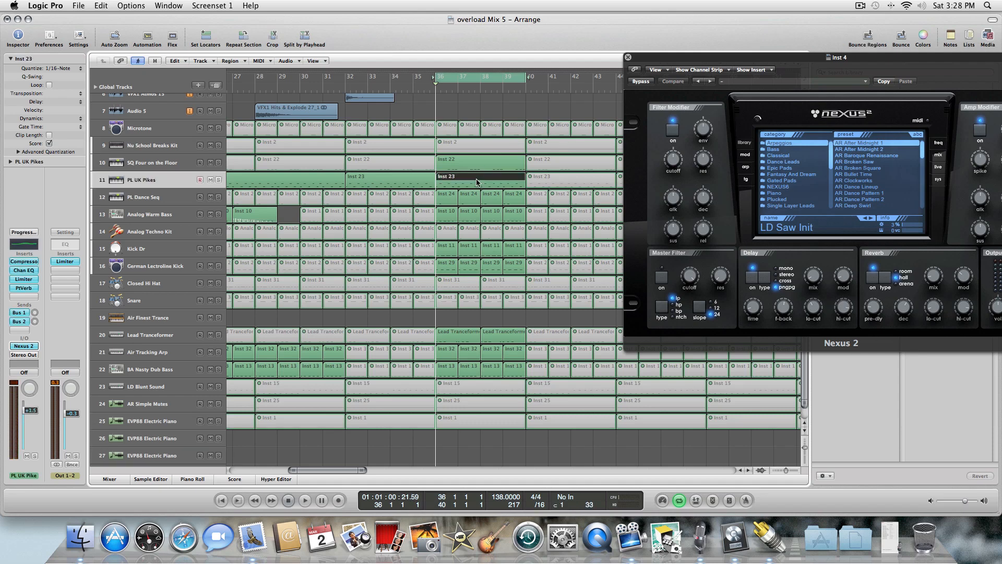
left_click(164, 456)
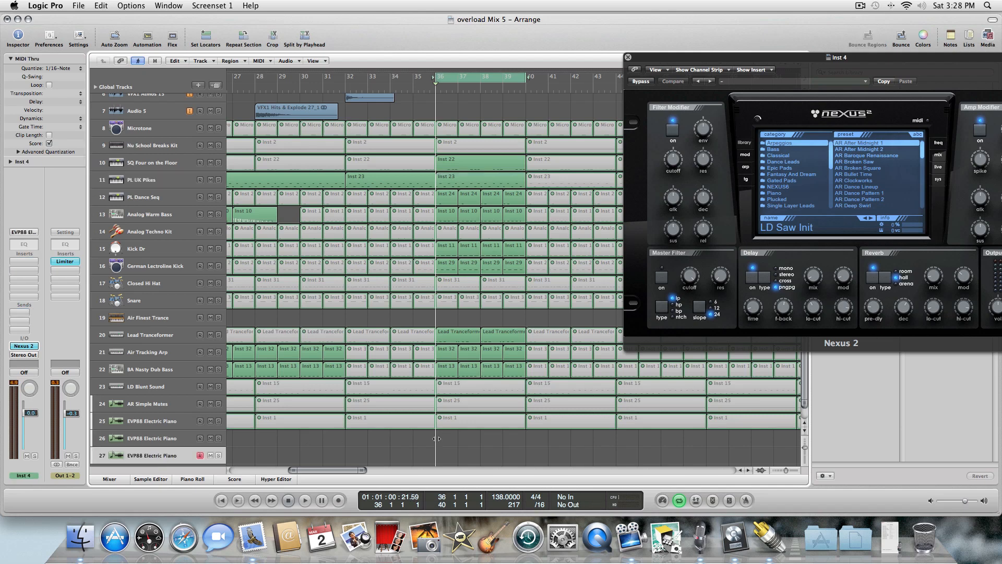
key("super+v")
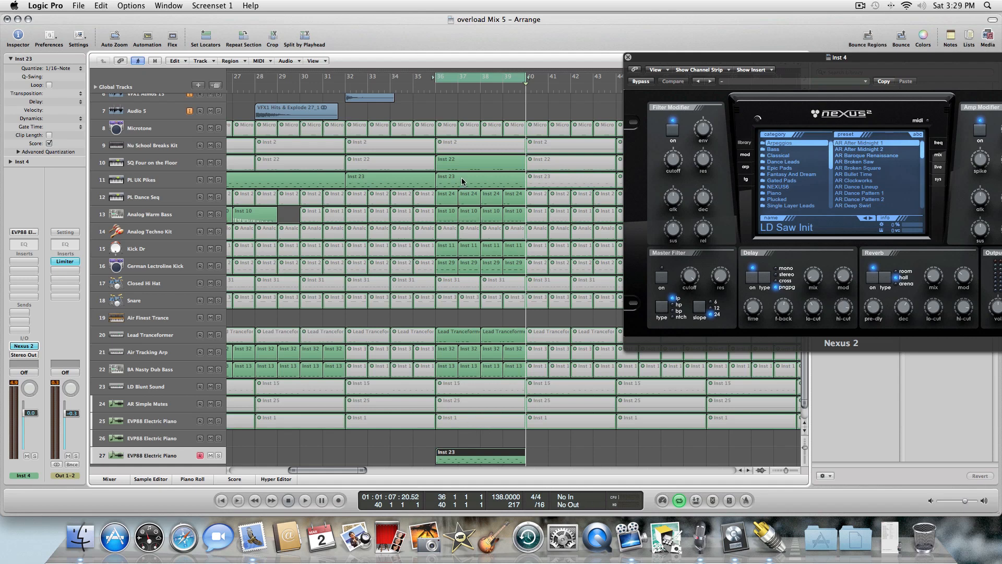
Solo the new Nexus track and play the pasted region from bar 36.
key("space")
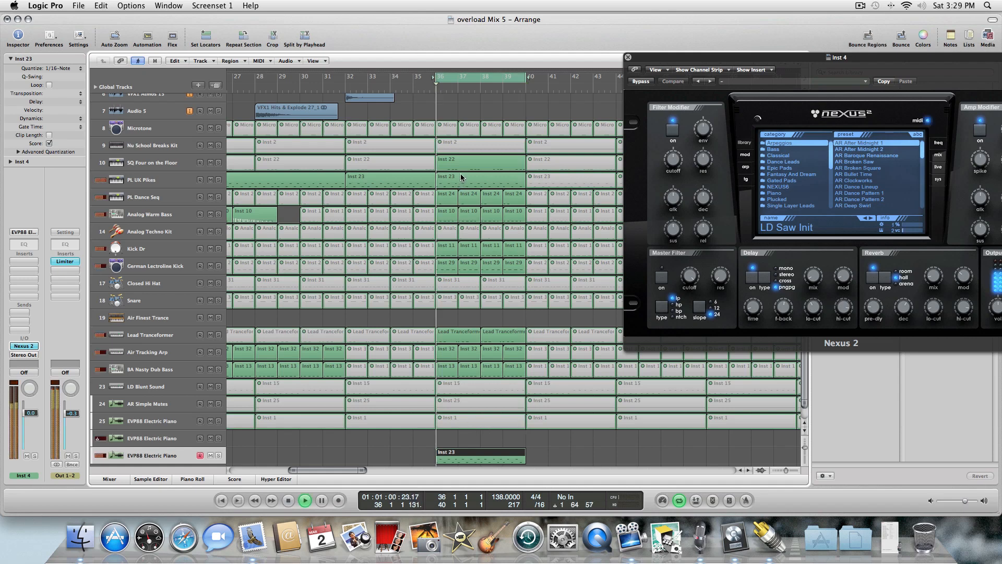
left_click_drag(932, 57, 640, 71)
key("space")
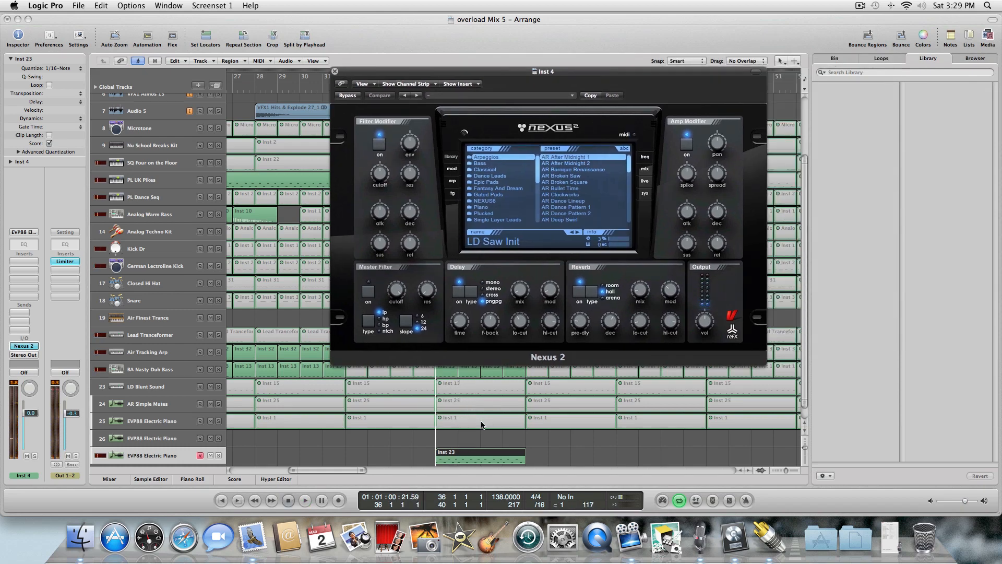
left_click(219, 456)
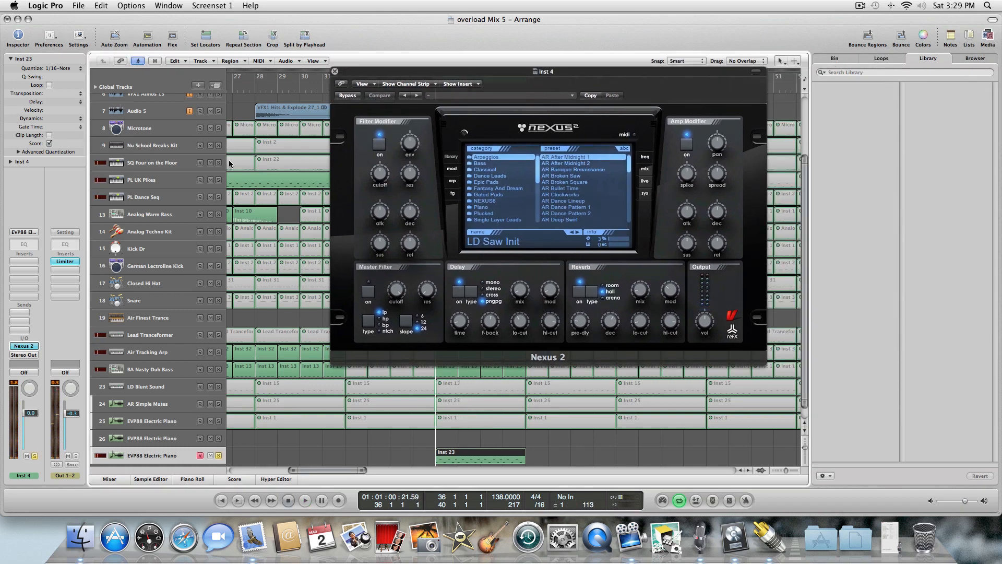
key("space")
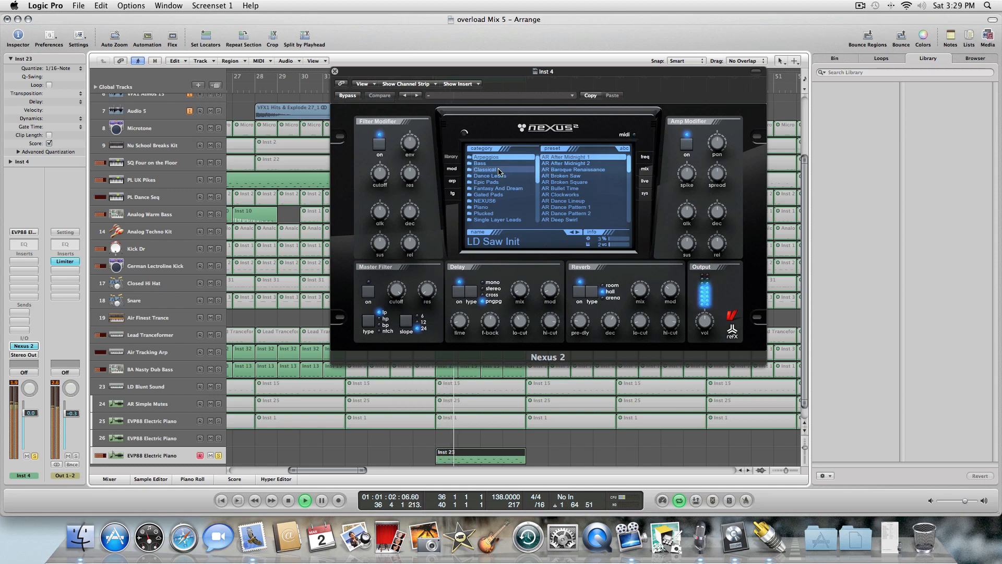
Browse the Nexus 2 categories and choose the XP HandsUp-Electro Bass category.
scroll(538, 172, "down", 2)
scroll(538, 175, "down", 5)
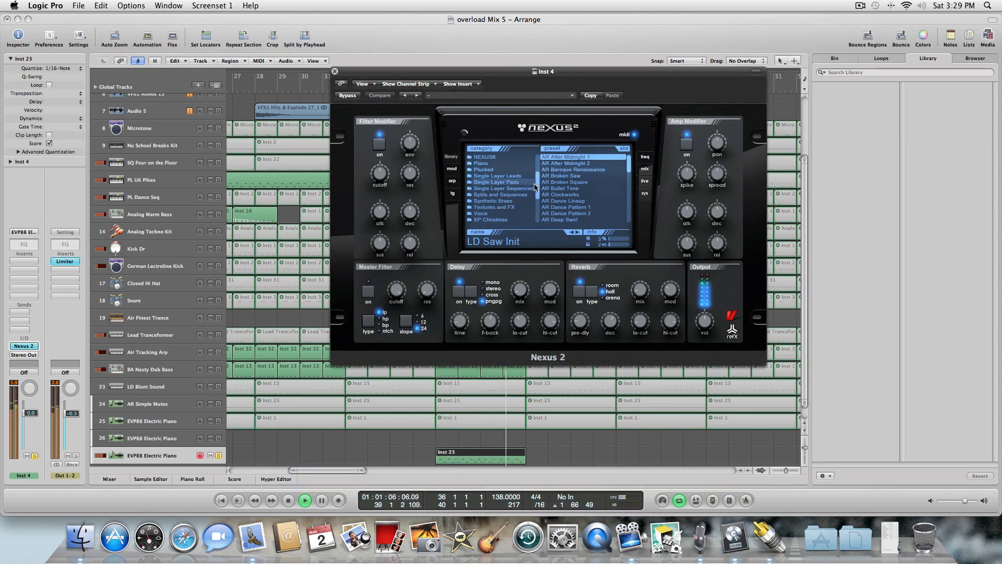
scroll(535, 197, "down", 6)
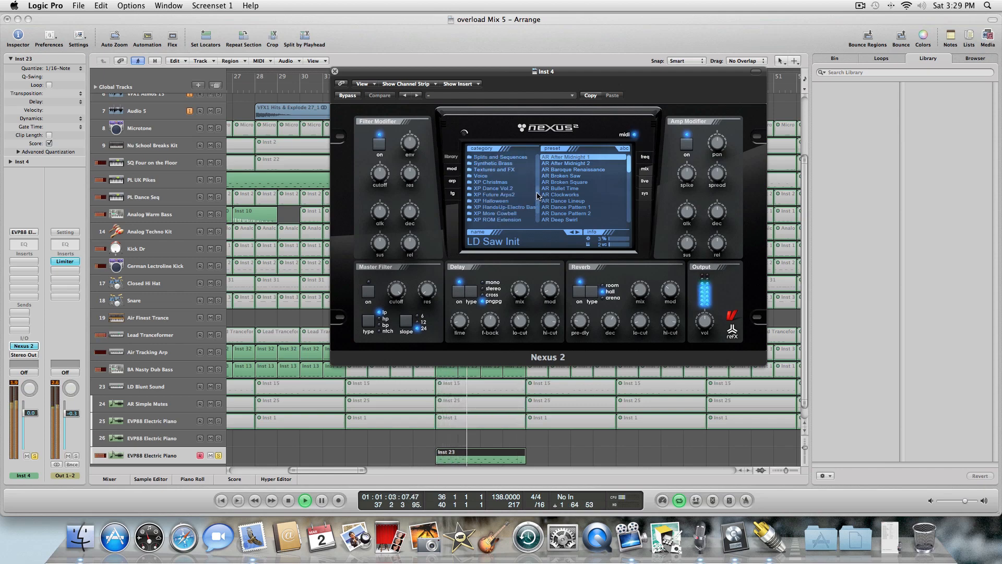
left_click(523, 207)
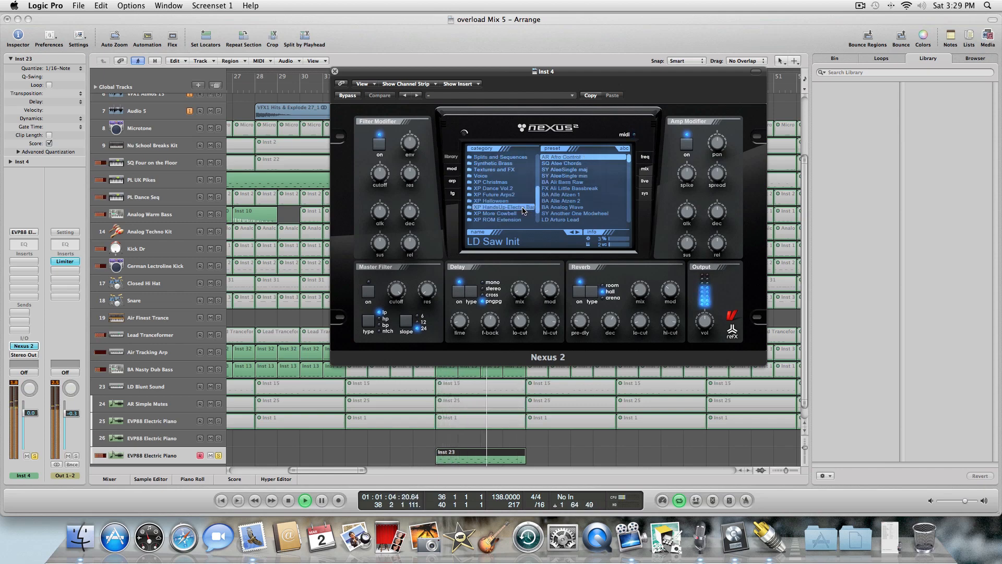
Audition bass presets in the list from SY AleeSingle min down to BA Analog Wave, scrolling the preset list.
left_click(590, 177)
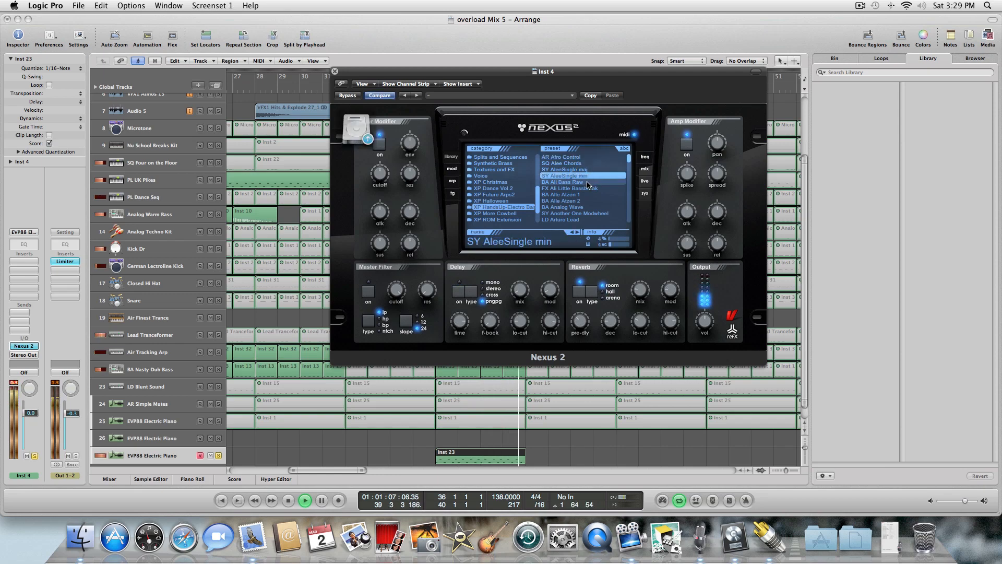
left_click(591, 181)
left_click(584, 189)
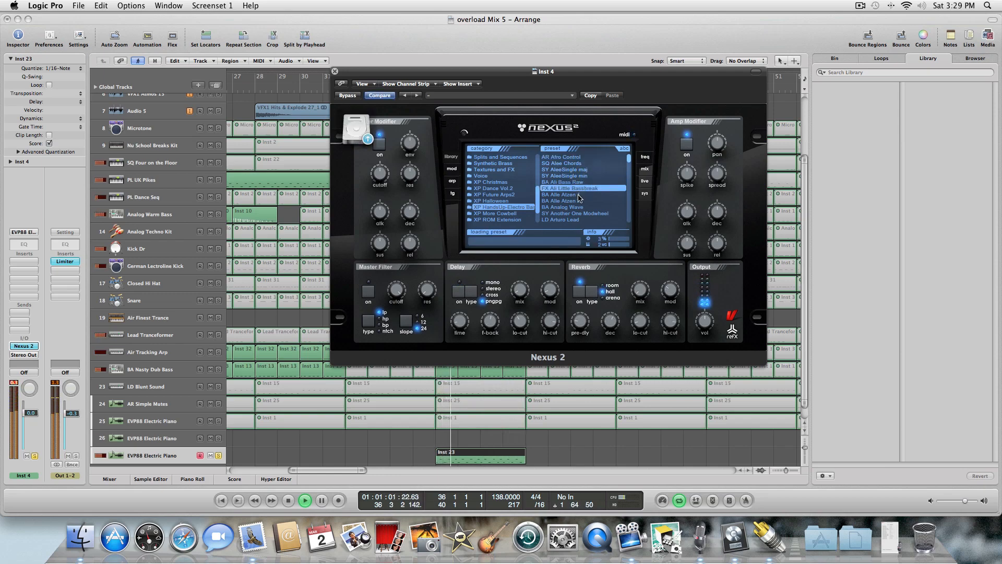
left_click(577, 195)
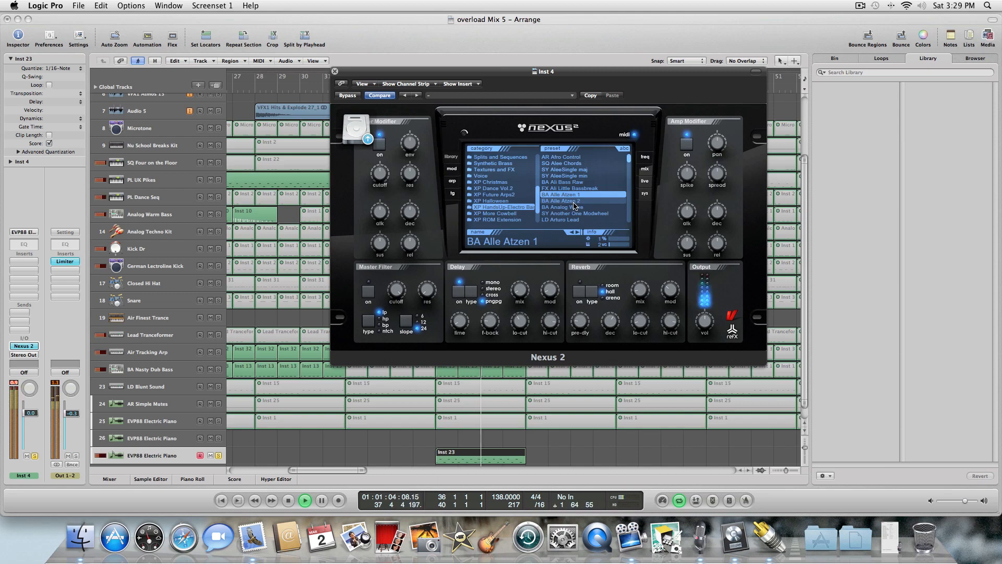
left_click(573, 201)
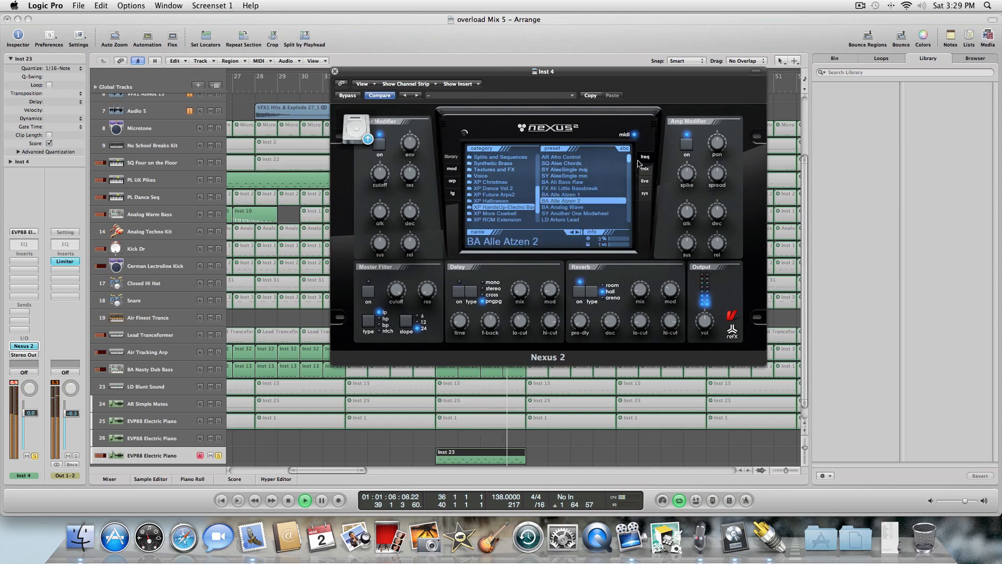
left_click(580, 207)
scroll(577, 212, "down", 3)
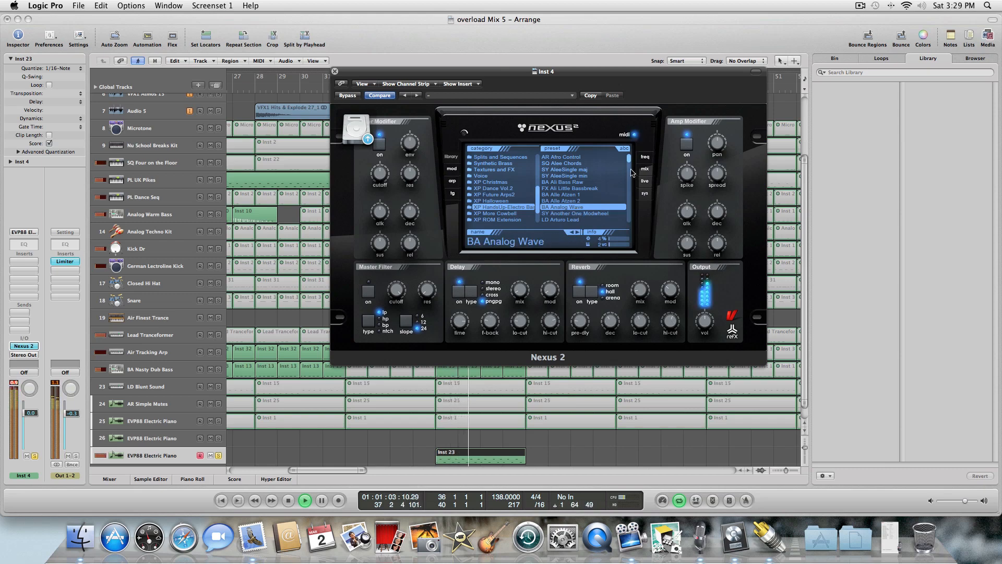
Audition the next presets, AR Athmomaker through SY AviChords, while the region plays.
left_click(580, 182)
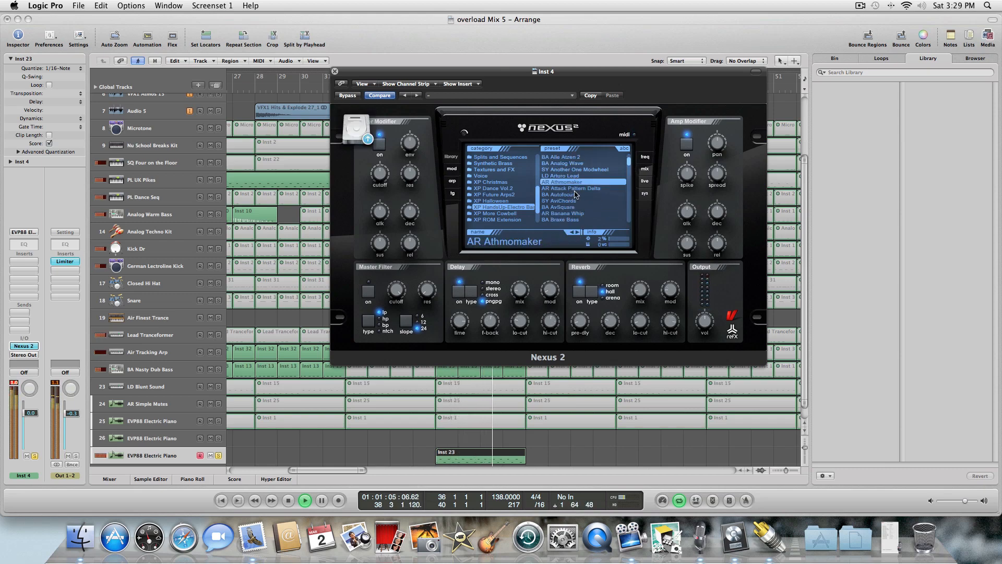
left_click(573, 189)
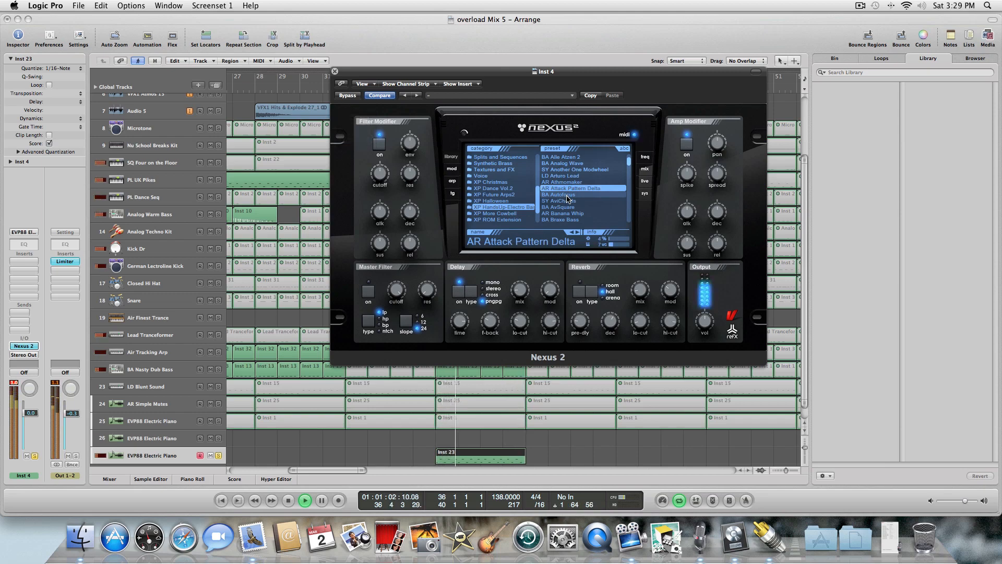
left_click(568, 195)
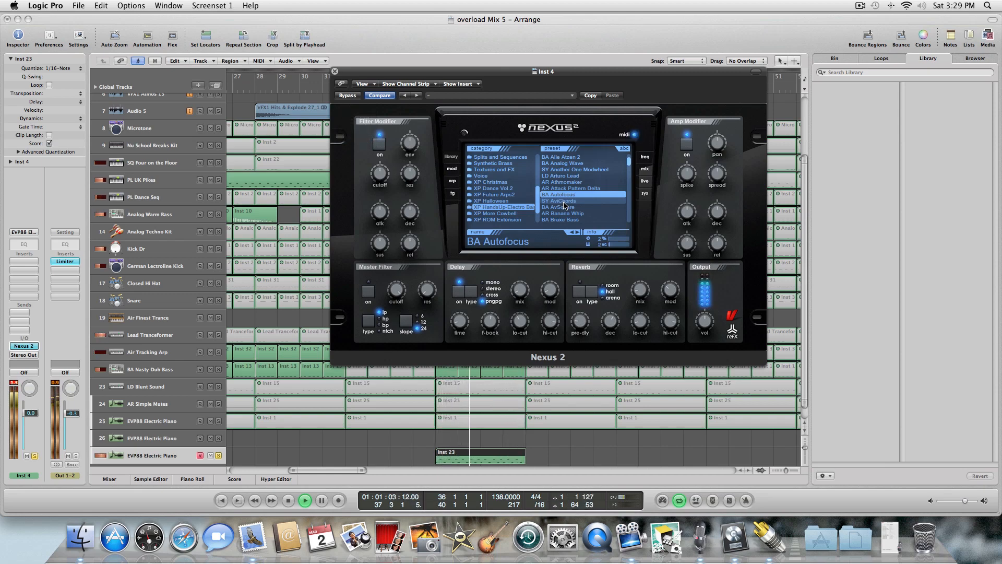
left_click(562, 201)
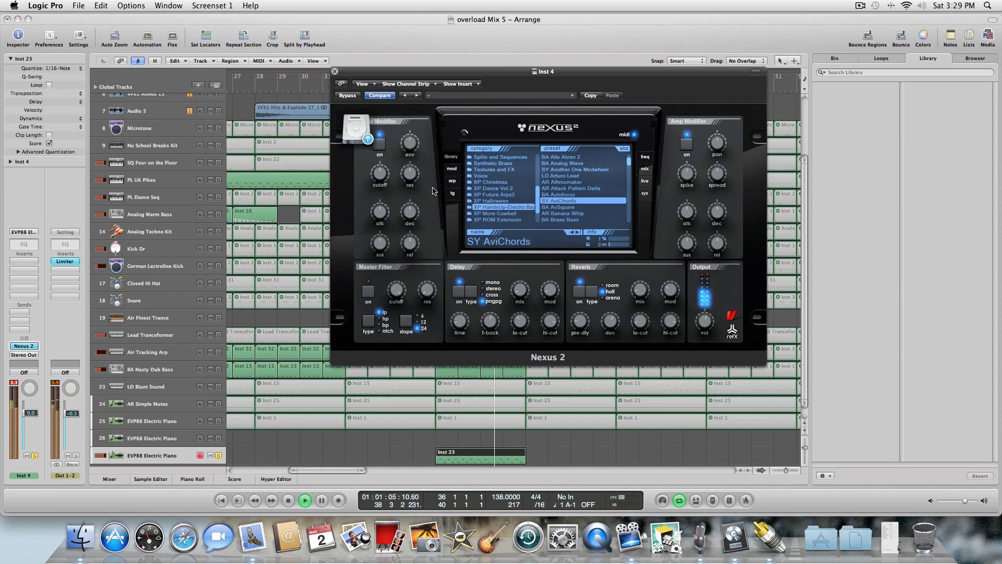
Toggle solo on the Nexus track and choose the AR Banana Whip preset in Nexus 2.
left_click(219, 456)
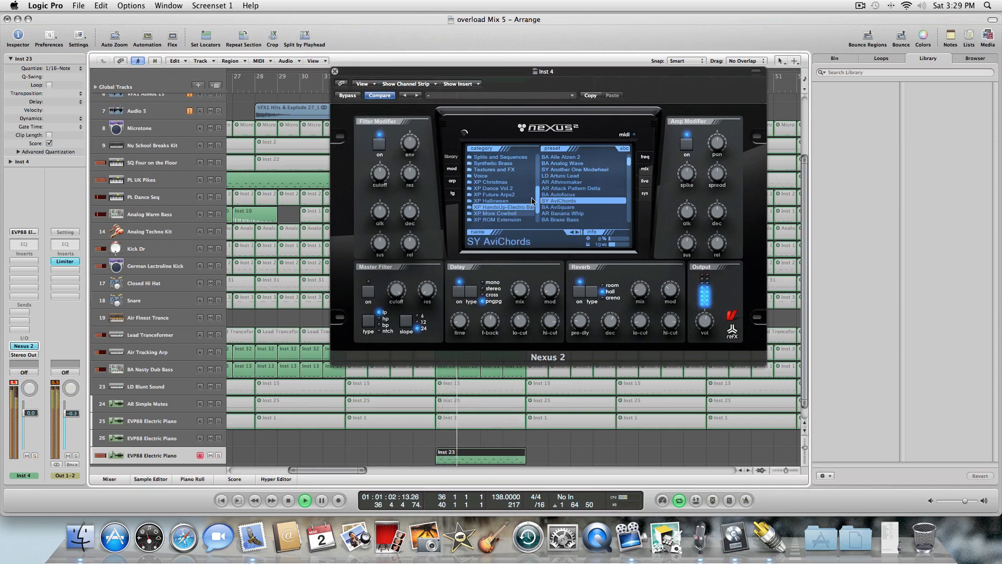
mouse_move(409, 175)
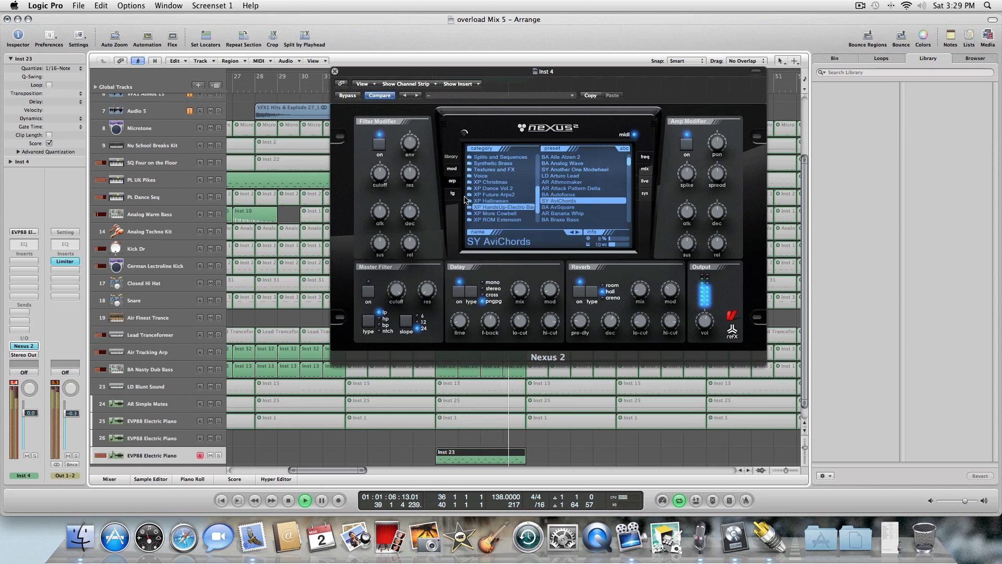
mouse_move(412, 126)
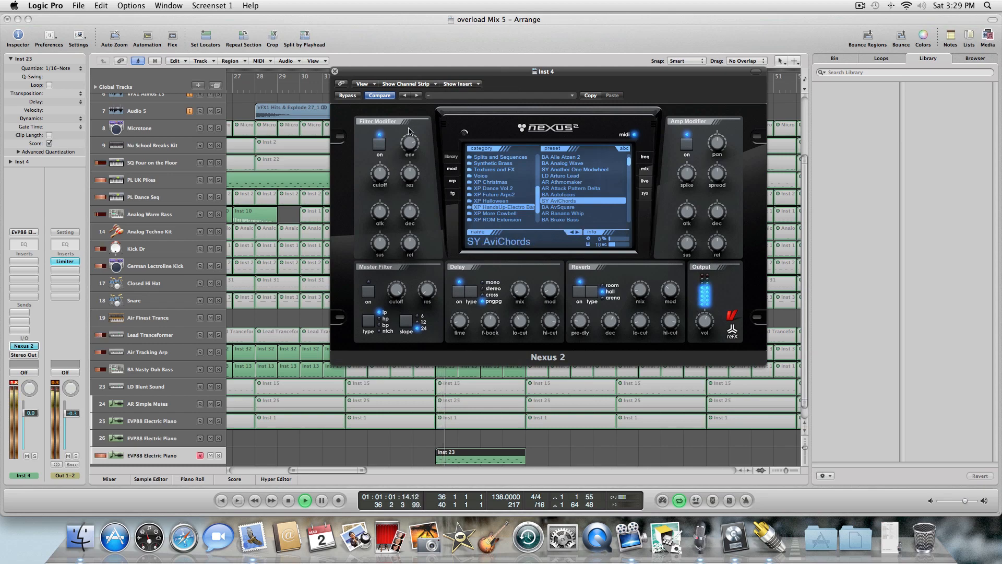
mouse_move(377, 184)
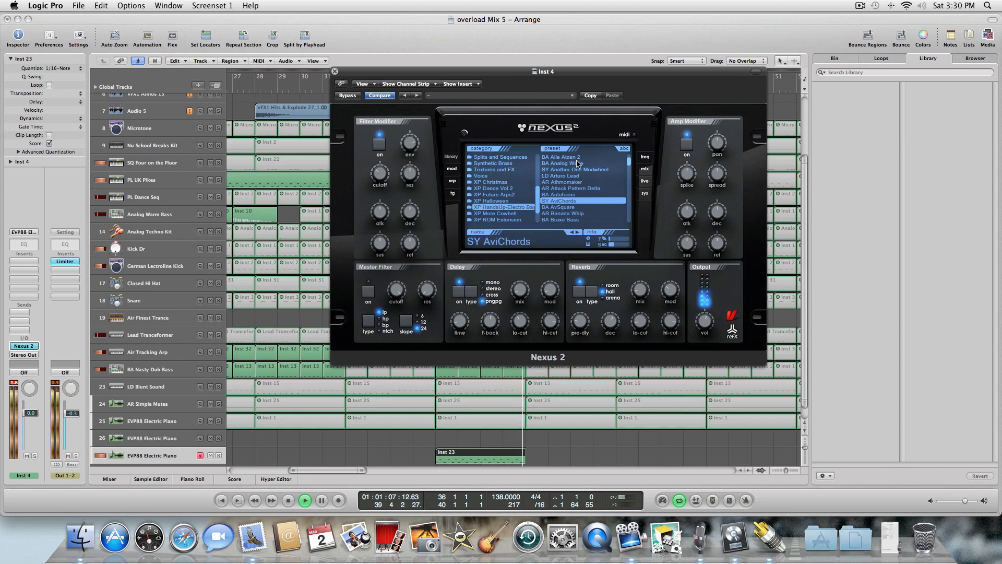
left_click(573, 207)
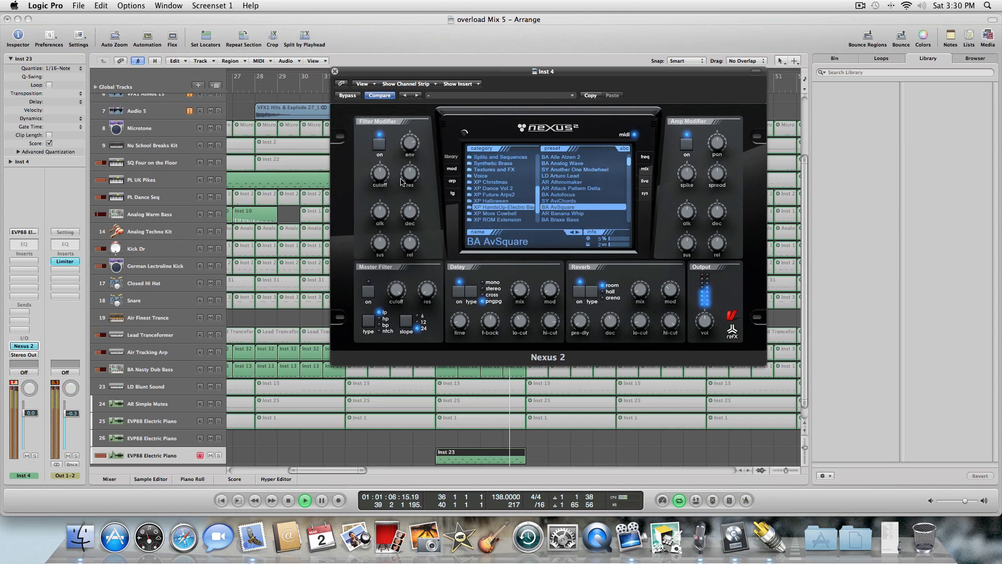
left_click(564, 213)
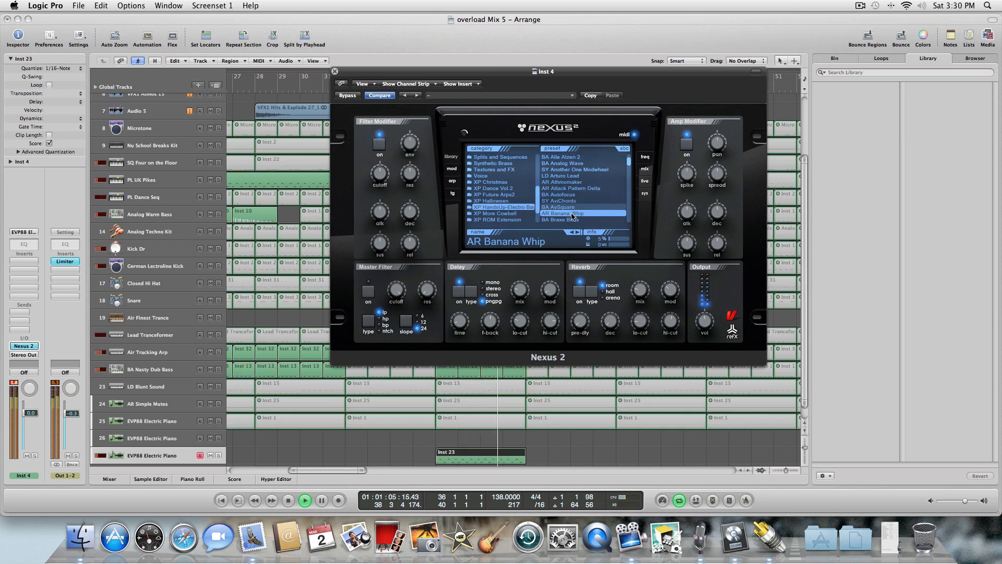
Close the Nexus window, stop playback, and move the pasted Nexus region from bar 36 to bar 32.
left_click(335, 72)
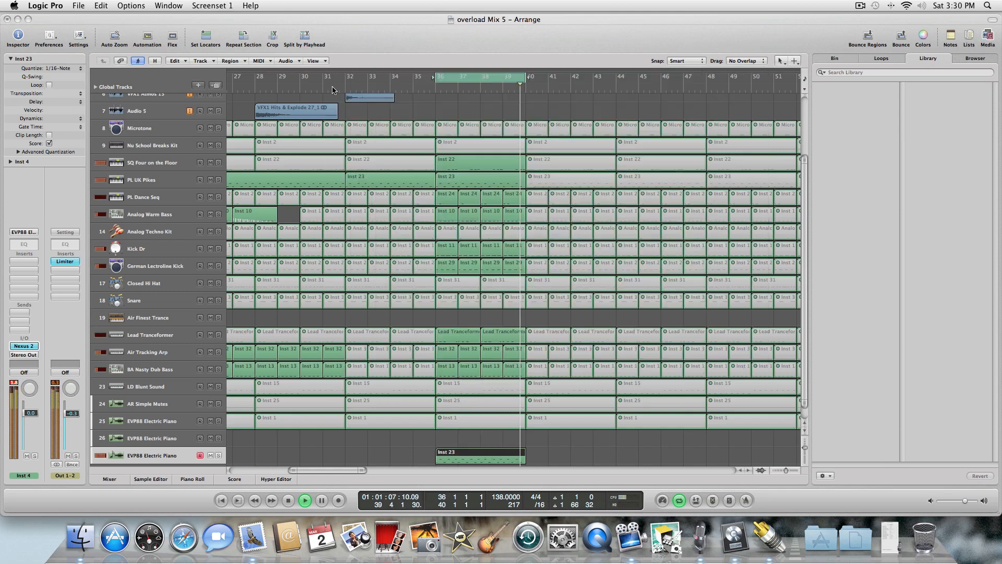
key("space")
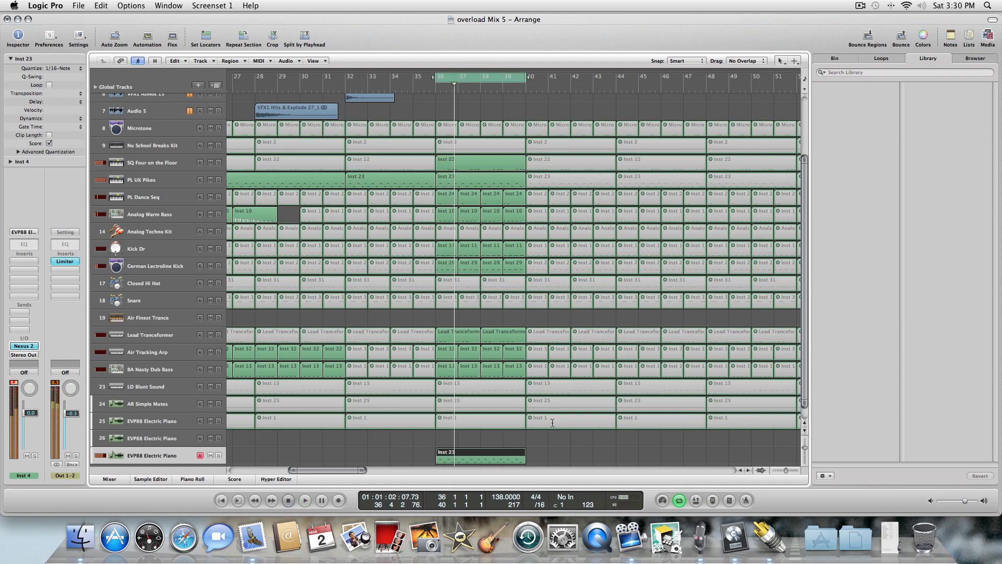
left_click_drag(463, 449, 373, 452)
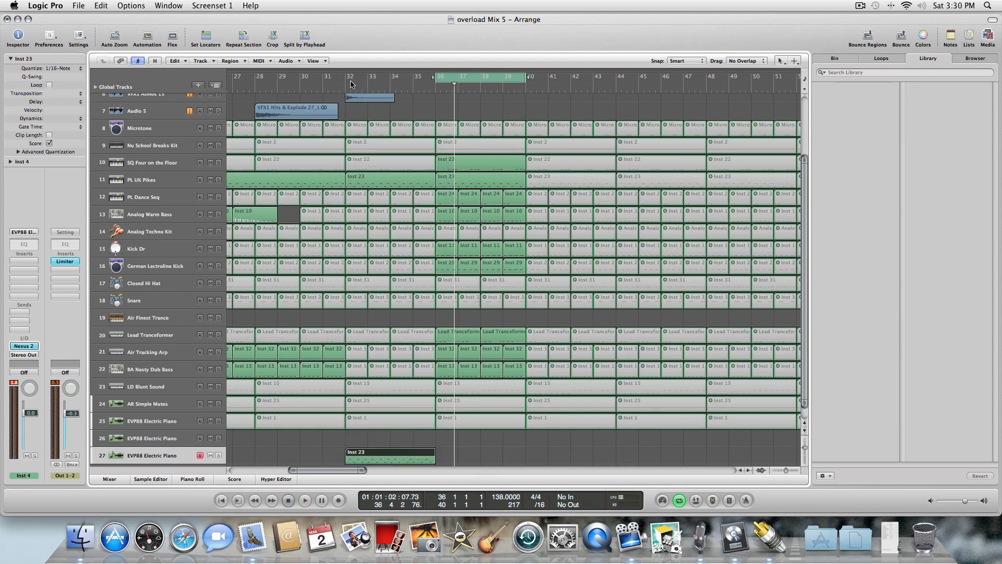
Rewind to bar 20, set a cycle range starting at bar 21 lasting 18 bars, and play it.
key("comma")
key("comma")
key("comma")
key("comma")
key("comma")
key("comma")
key("comma")
key("comma")
key("comma")
key("comma")
key("comma")
key("comma")
key("comma")
key("comma")
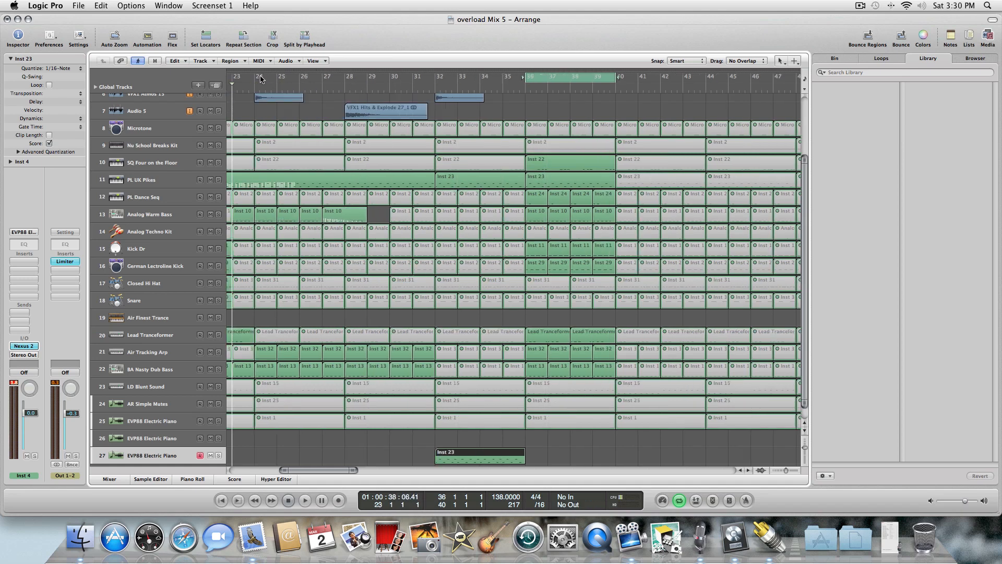
key("comma")
key("comma")
key("comma")
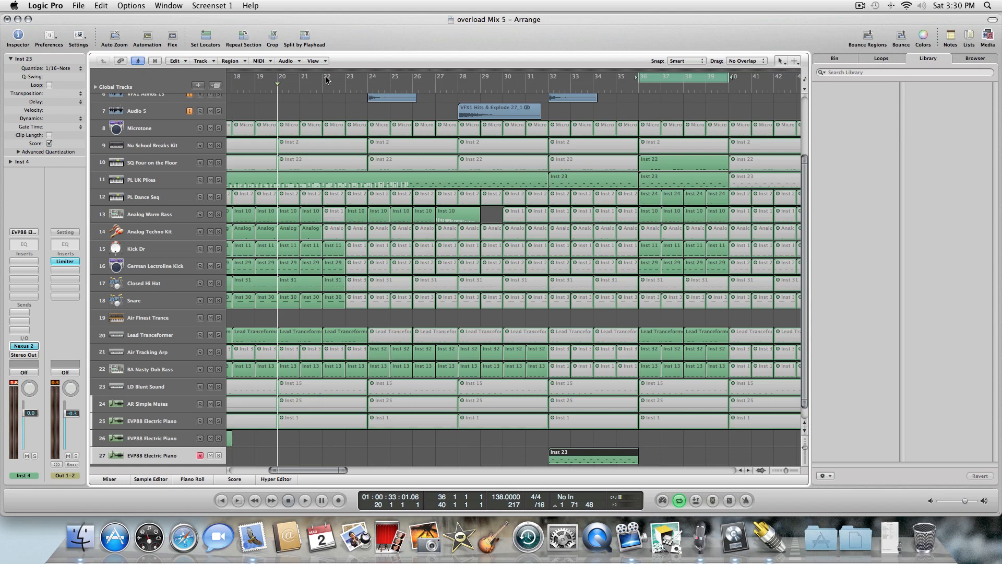
left_click_drag(320, 78, 739, 73)
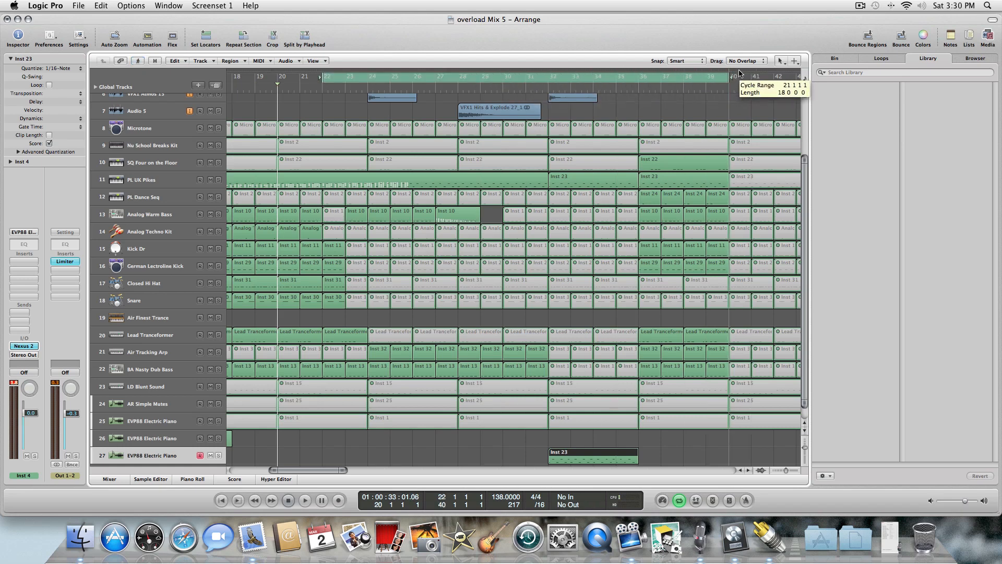
key("space")
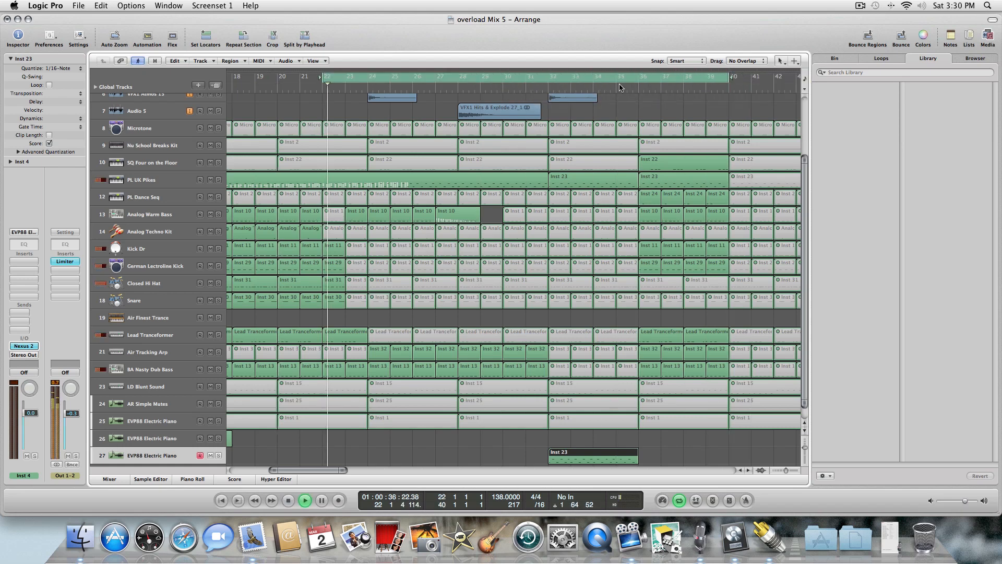
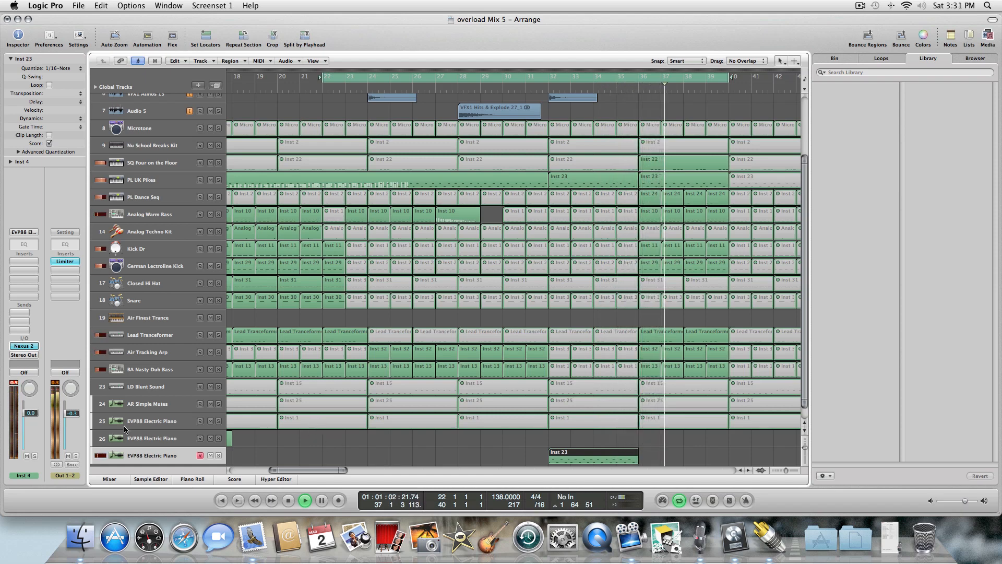
Stop playback, restart it, and set a cycle range from bar 32 to bar 36 while playing.
left_click_drag(31, 422, 31, 425)
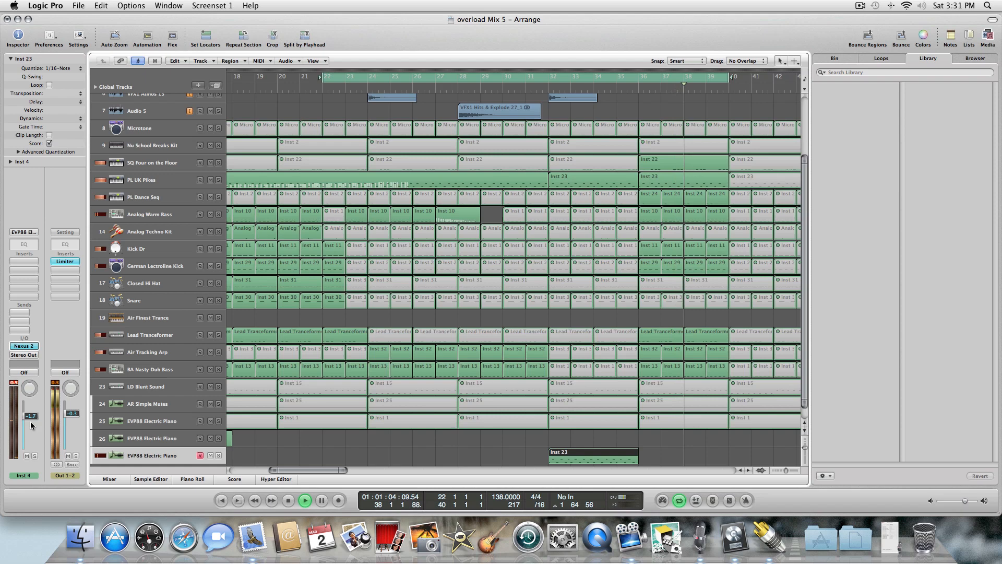
left_click(288, 500)
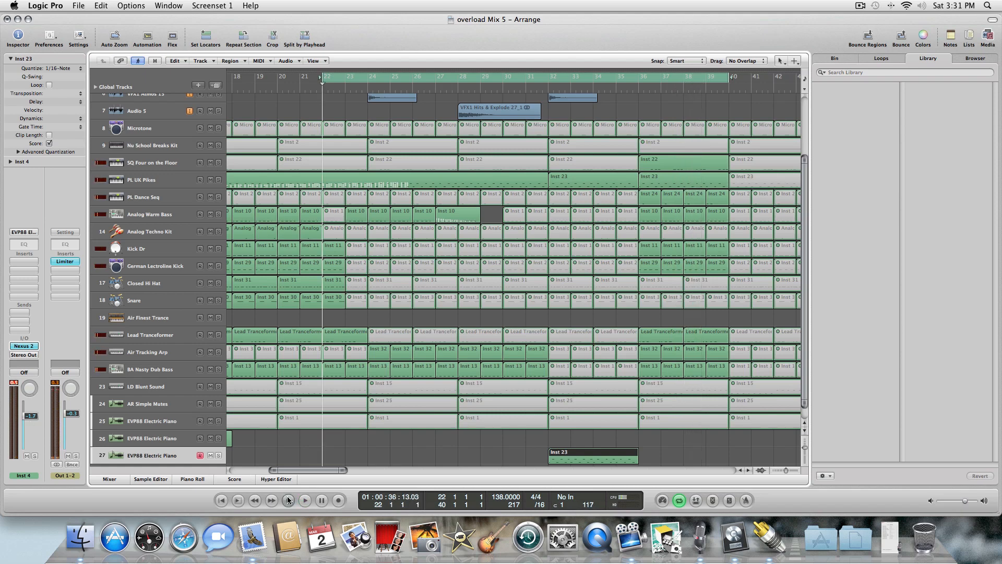
key("space")
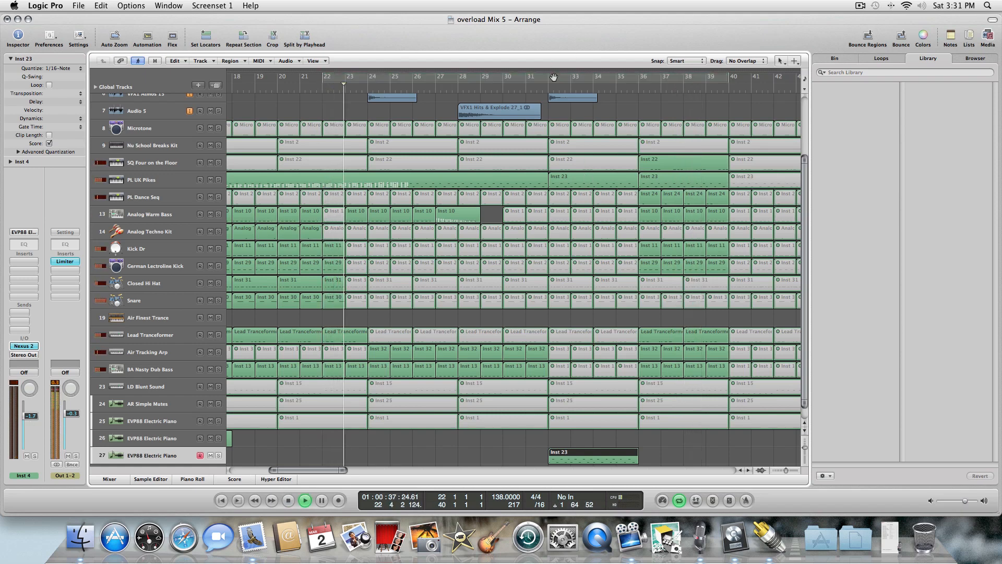
left_click_drag(554, 77, 632, 80)
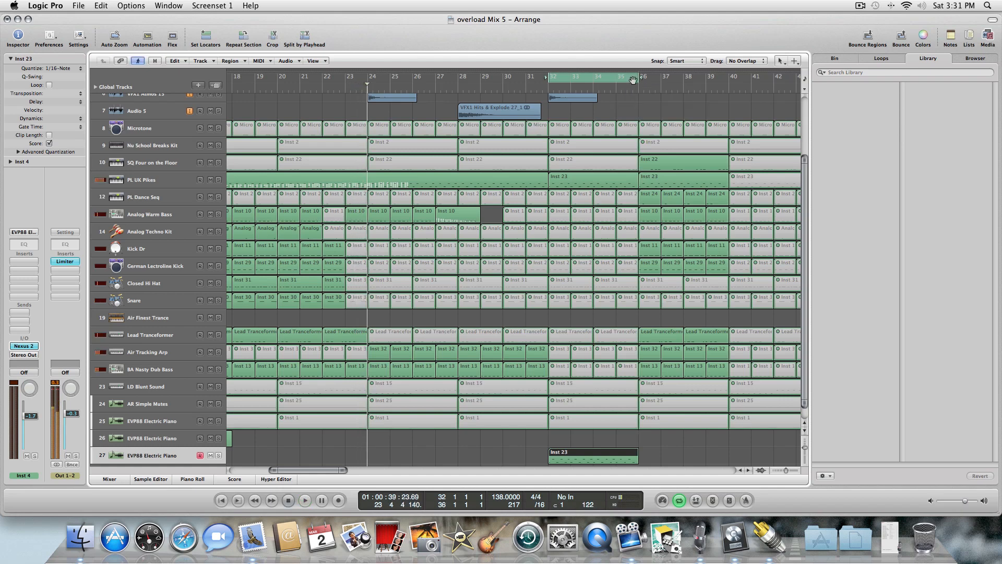
key("space")
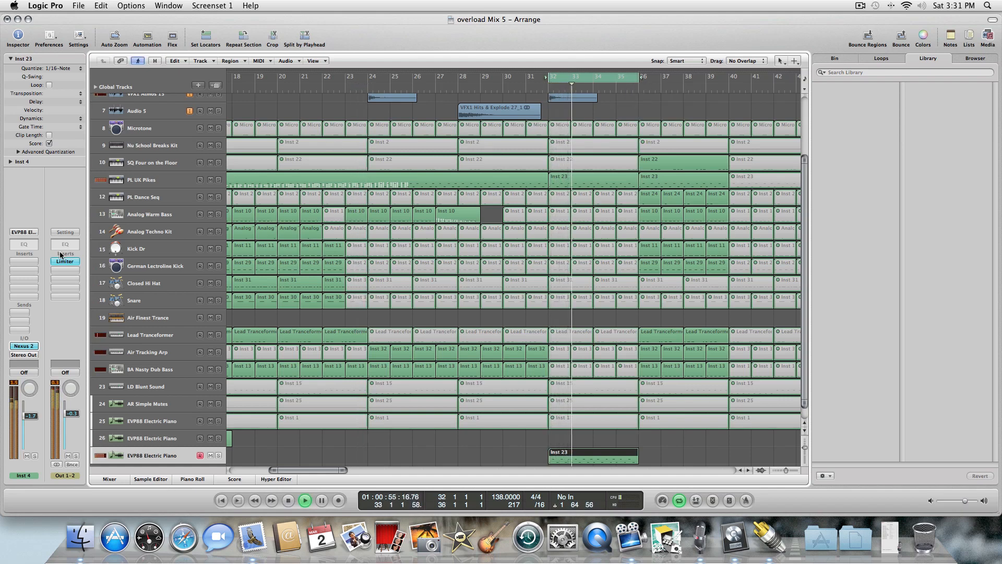
Open the Nexus 2 window and audition presets BA Brave Bass through SY Chordy Stab while the cycle plays.
left_click(23, 346)
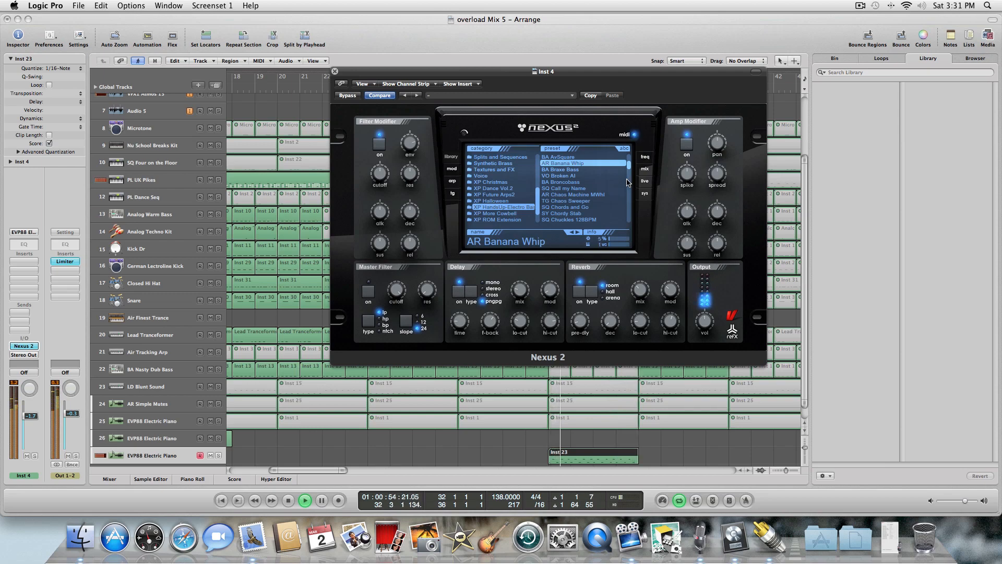
left_click(566, 169)
left_click(571, 177)
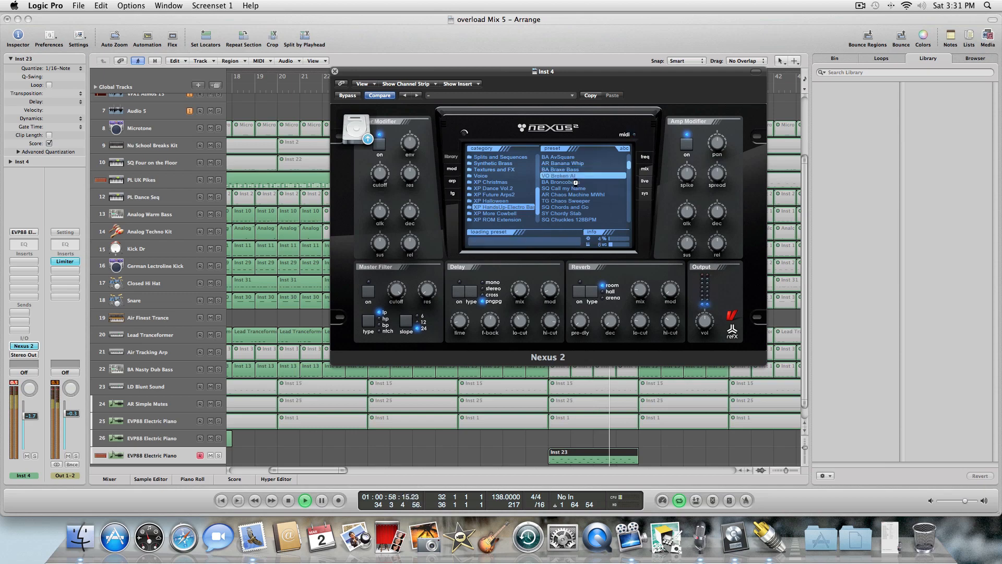
left_click(572, 182)
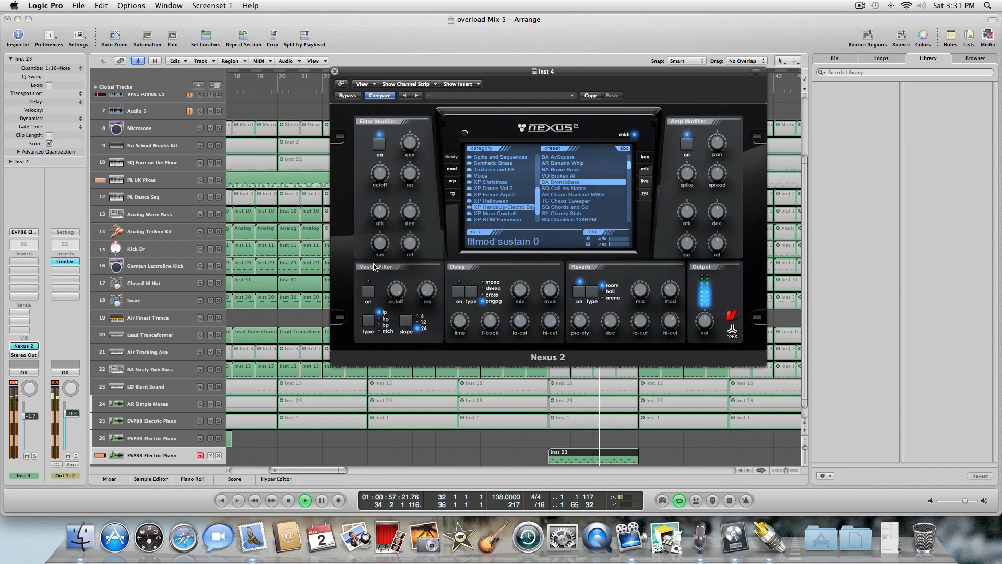
left_click(587, 189)
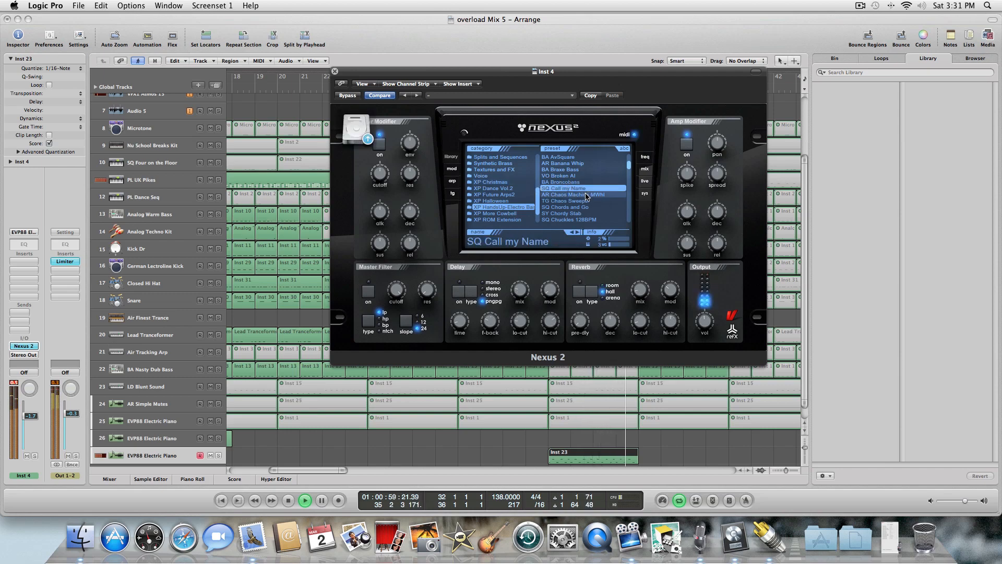
left_click(586, 194)
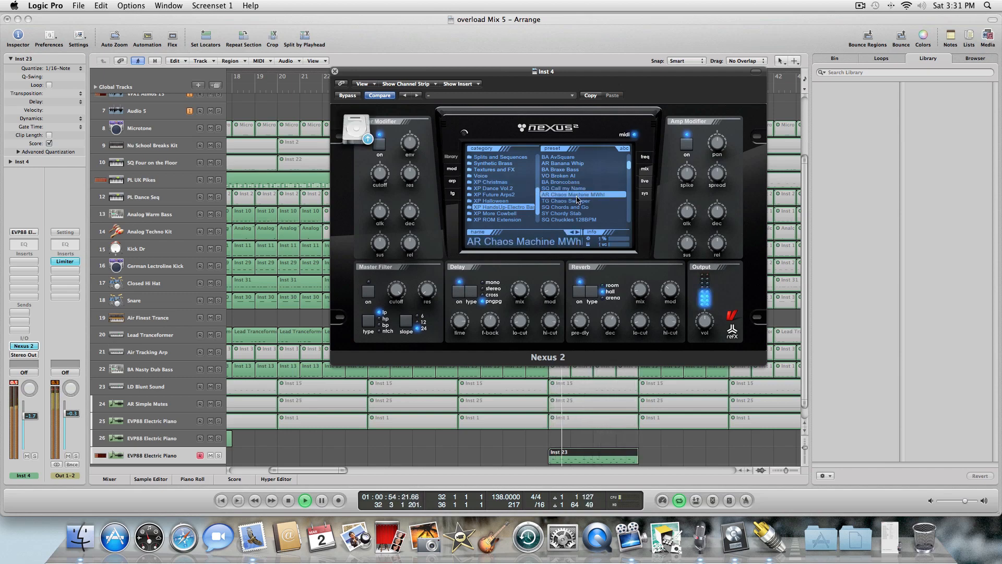
left_click(576, 201)
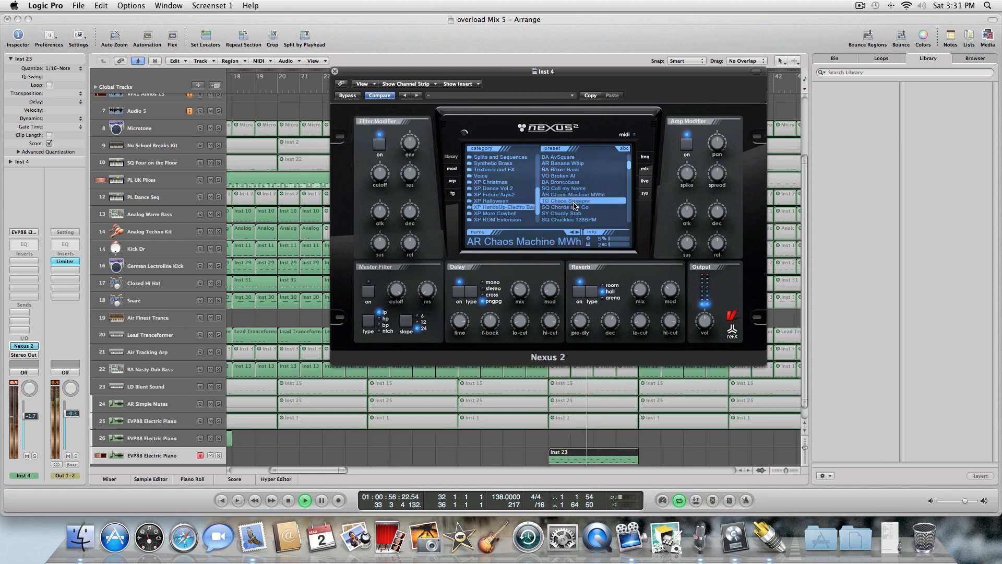
left_click(574, 207)
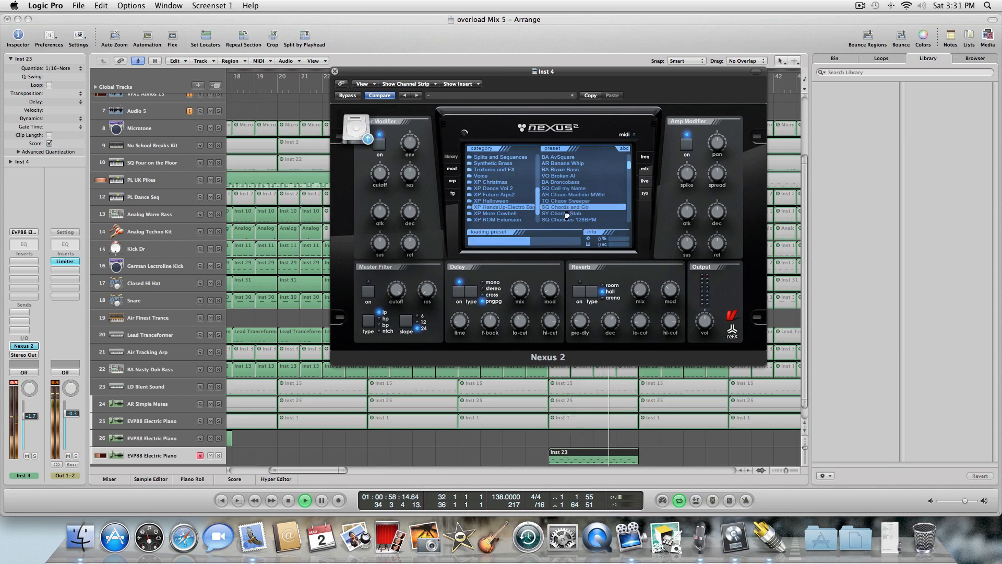
left_click(566, 213)
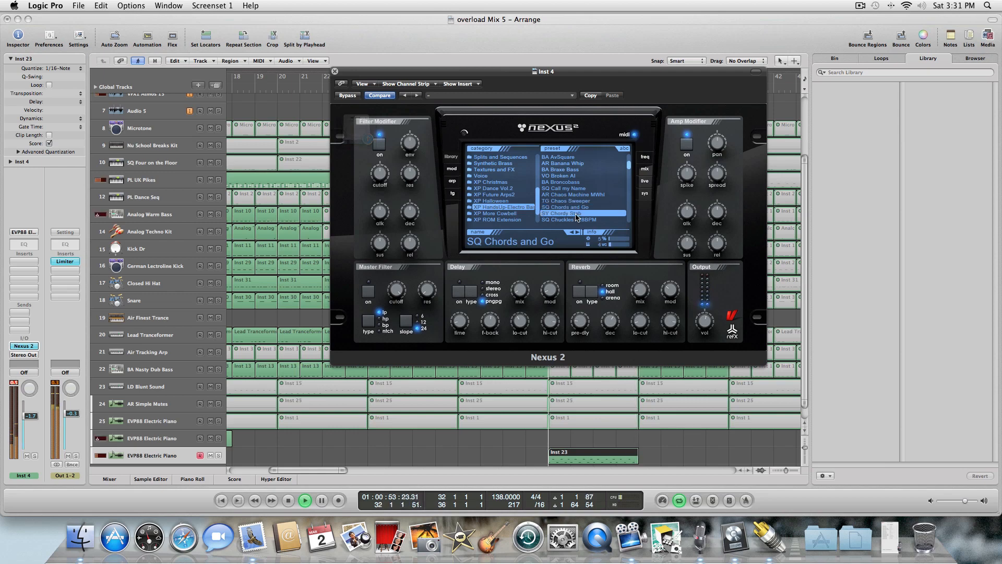
Audition the next Nexus 2 presets, LD Cmos Lead through BA Crackzer.
scroll(629, 171, "down", 3)
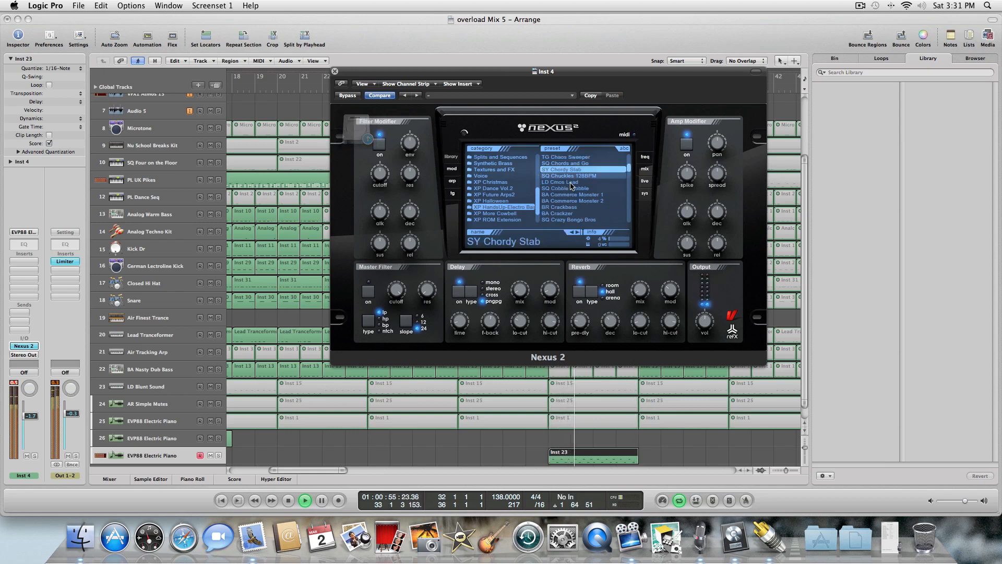
left_click(566, 182)
left_click(569, 189)
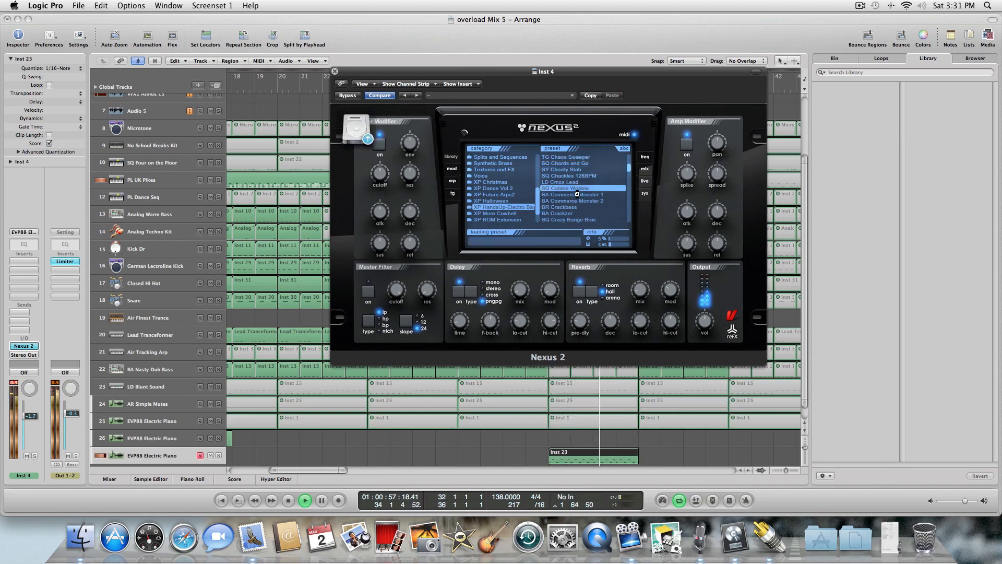
left_click(574, 195)
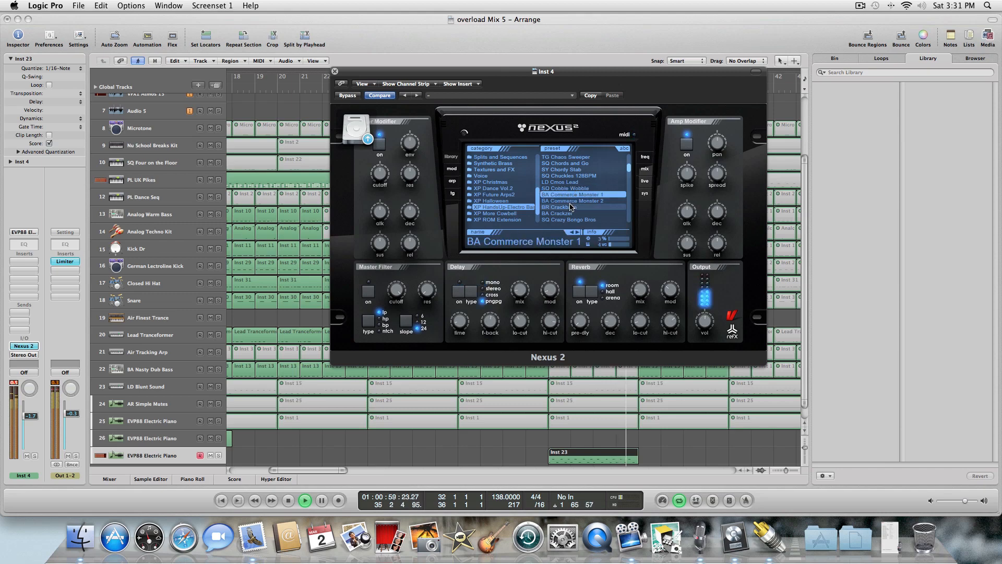
left_click(540, 201)
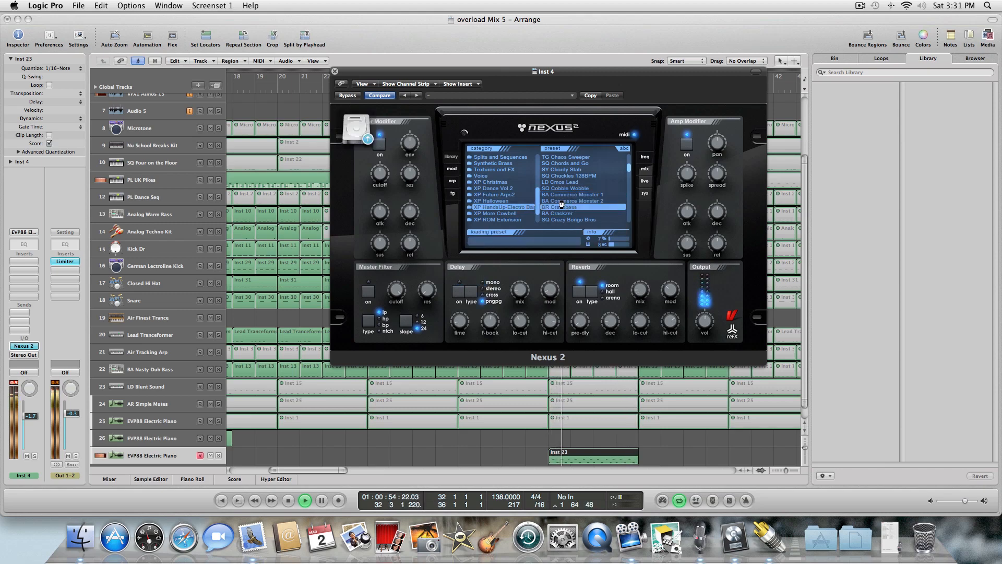
left_click(584, 207)
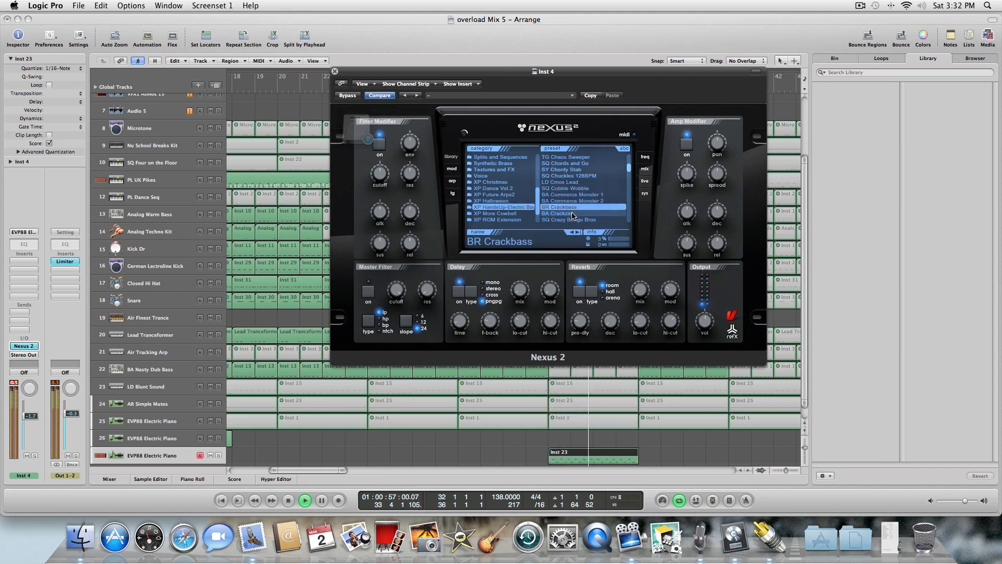
left_click(576, 215)
Audition the presets SQ Crazy Bongo Bros through LD Da Club Legend 2012.
scroll(630, 174, "down", 4)
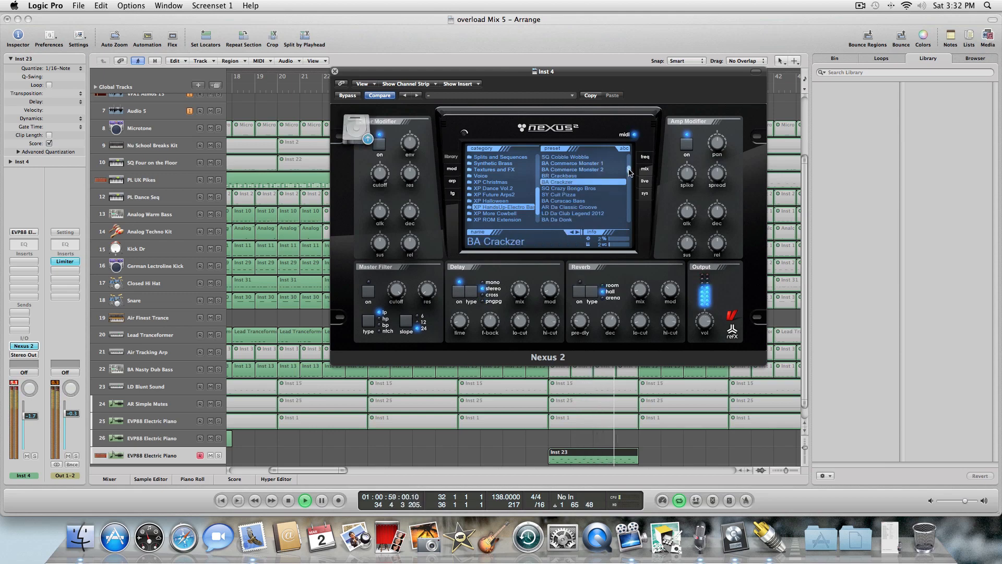
left_click(576, 182)
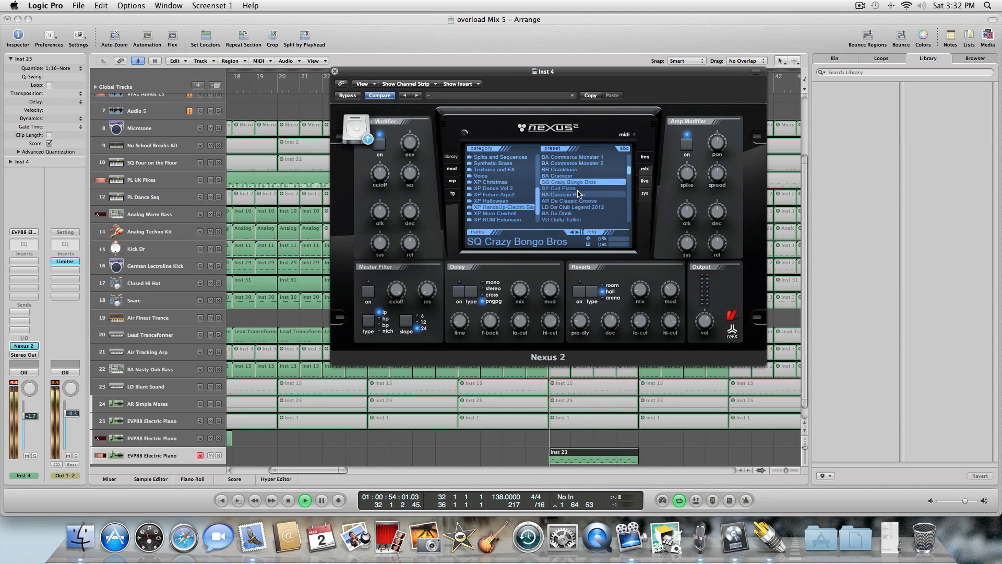
left_click(575, 188)
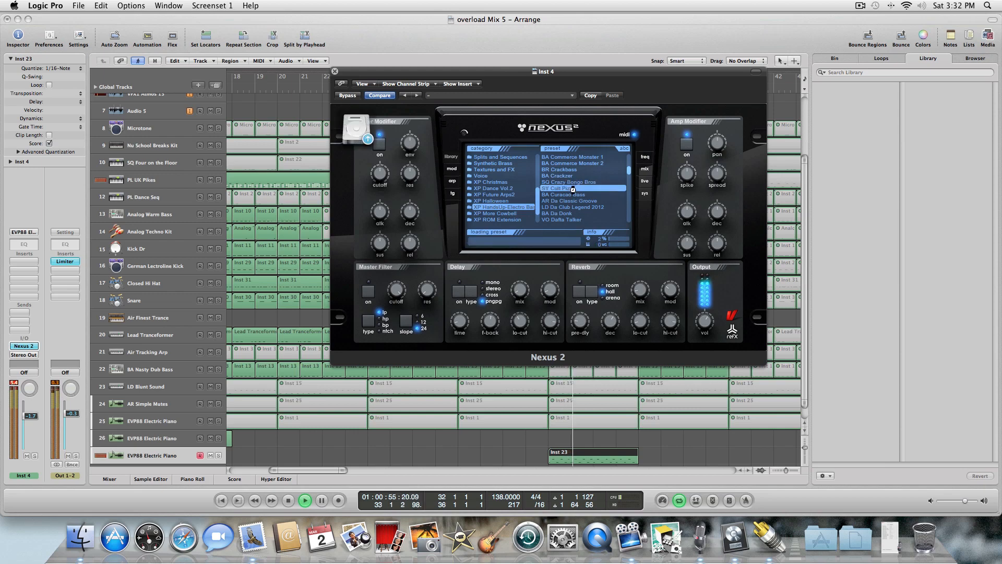
left_click(575, 195)
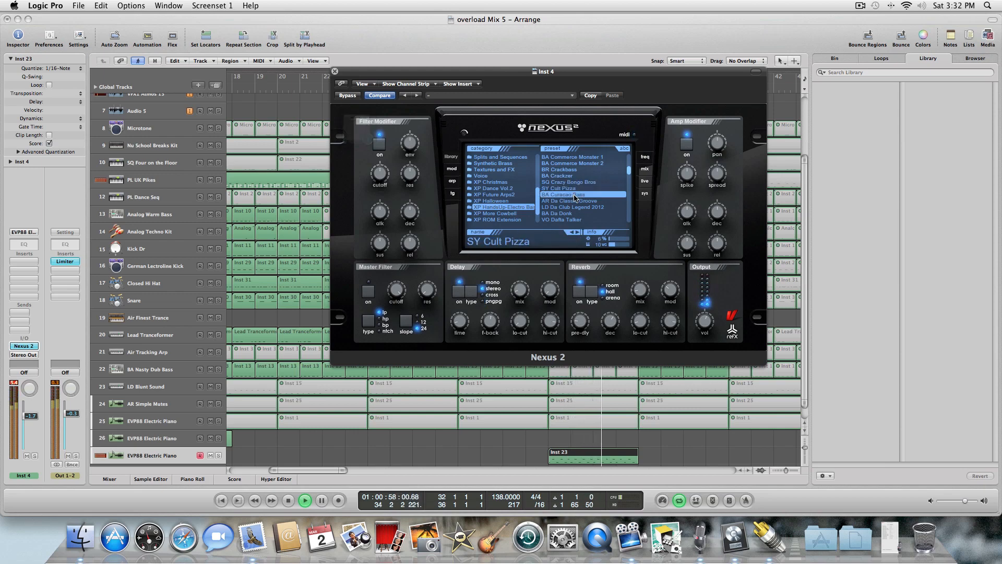
left_click(575, 201)
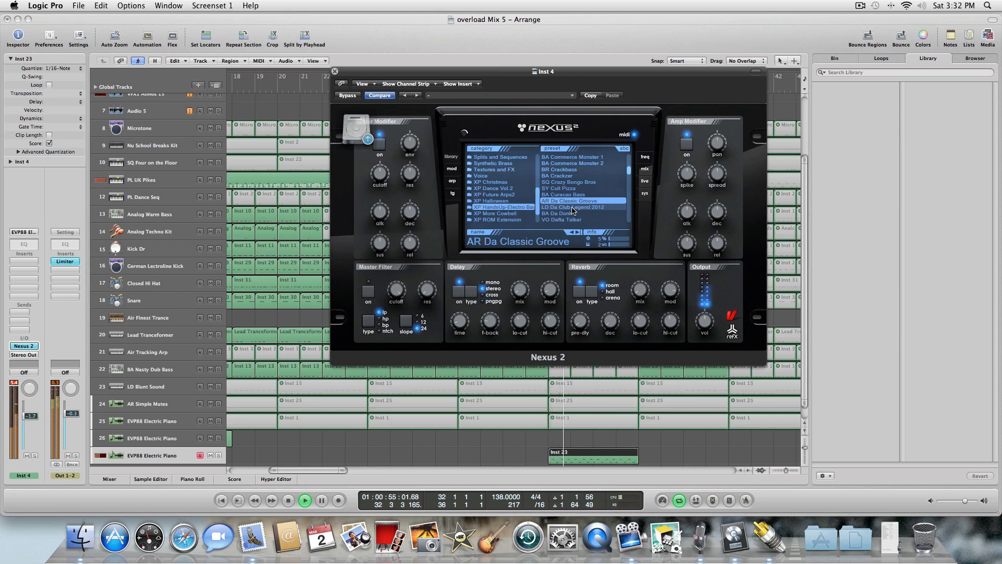
left_click(573, 208)
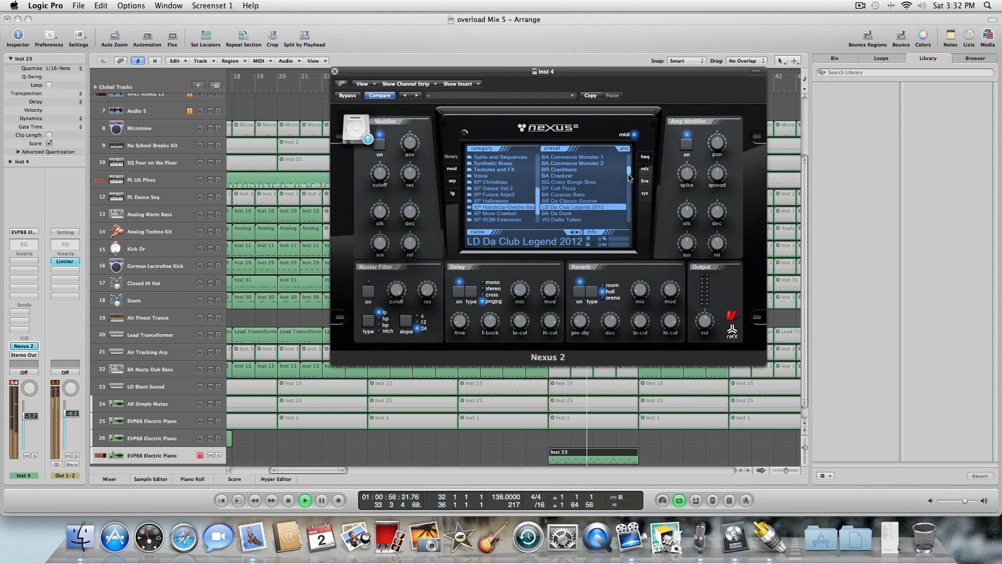
Audition BA Da Dork through AR Dark Wobble, then select the LD Da Club Legend 2012 preset.
left_click_drag(628, 170, 629, 174)
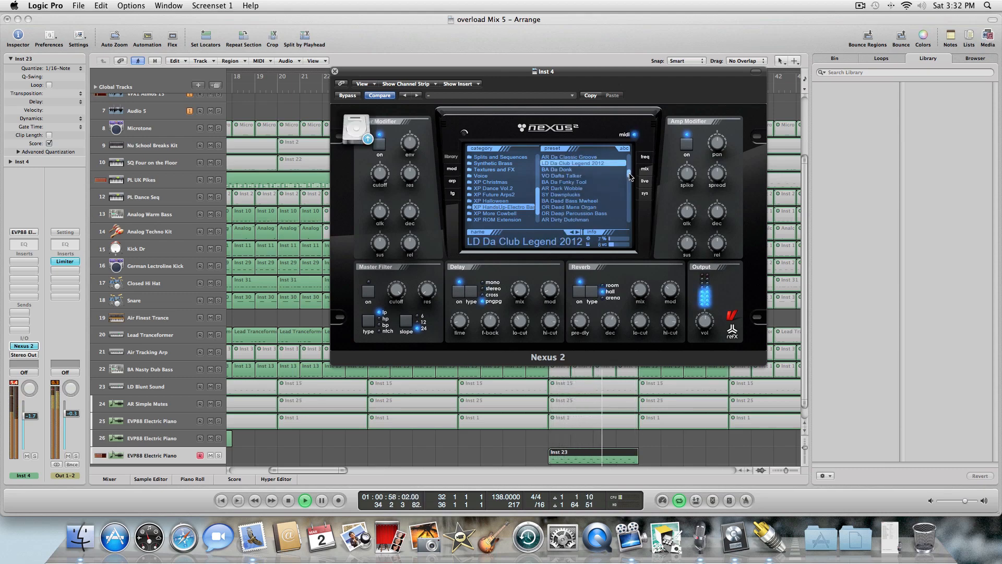
left_click(573, 170)
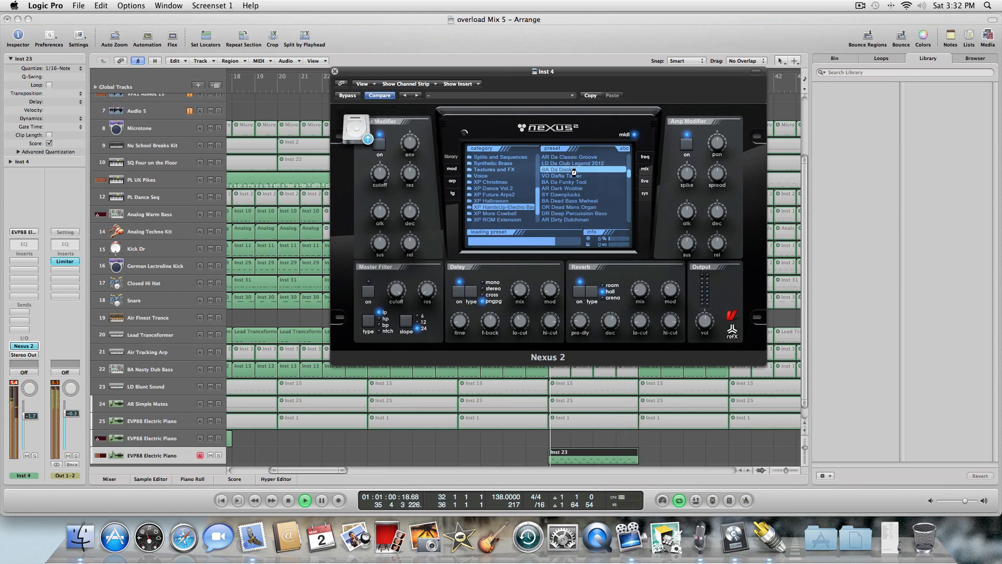
left_click(576, 176)
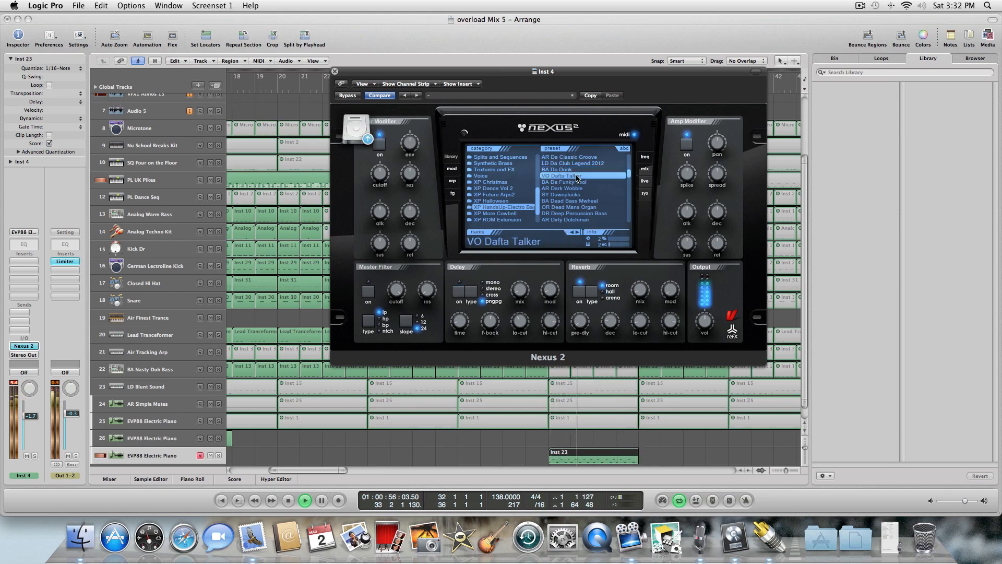
left_click(580, 182)
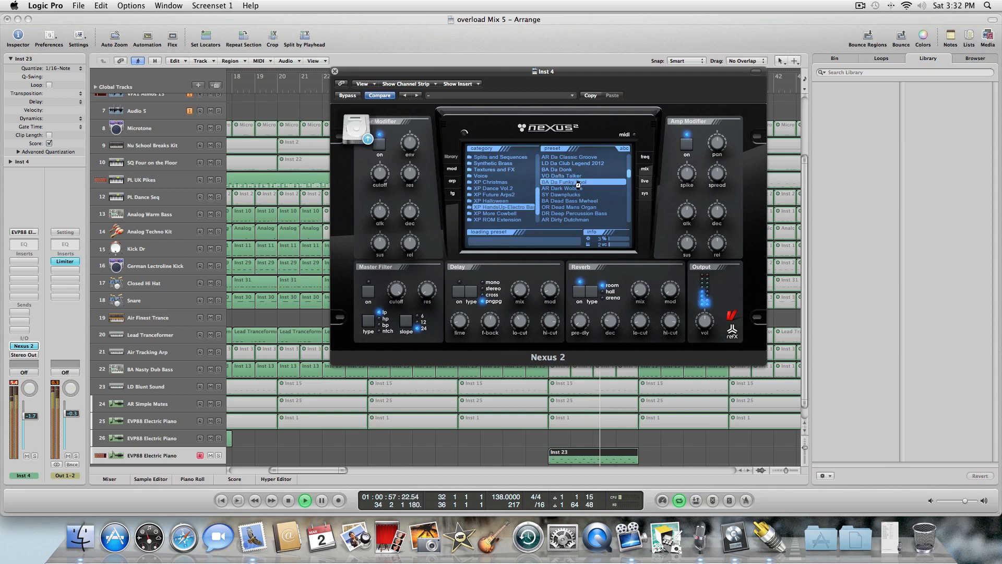
left_click(586, 188)
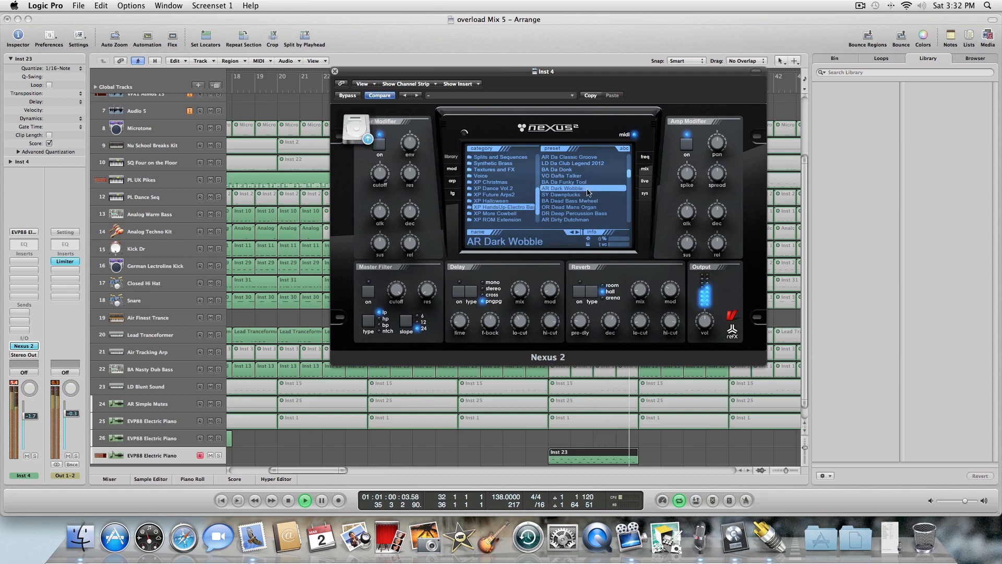
left_click(573, 163)
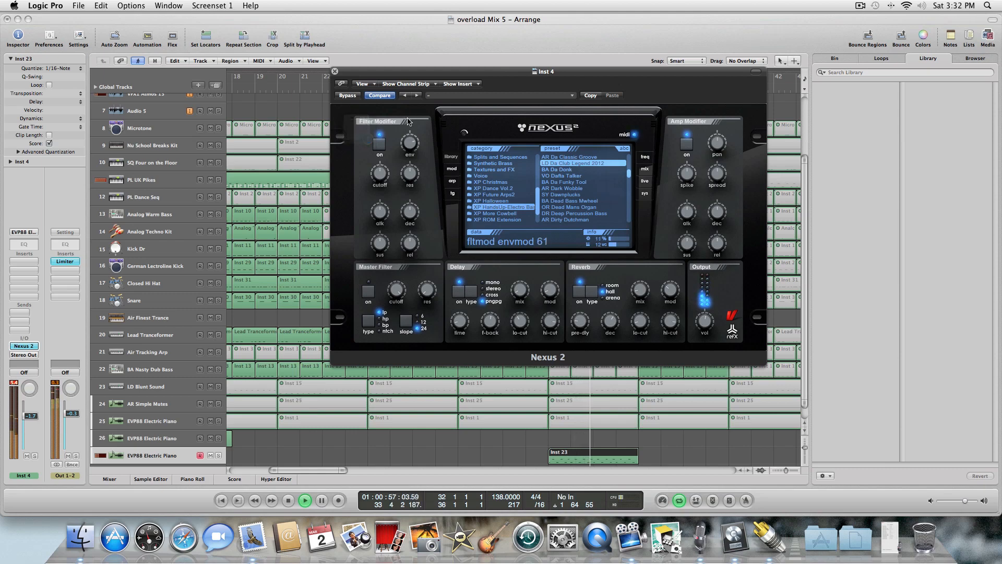
Set the Filter Modifier cutoff knob to -14 in Nexus 2.
mouse_move(384, 178)
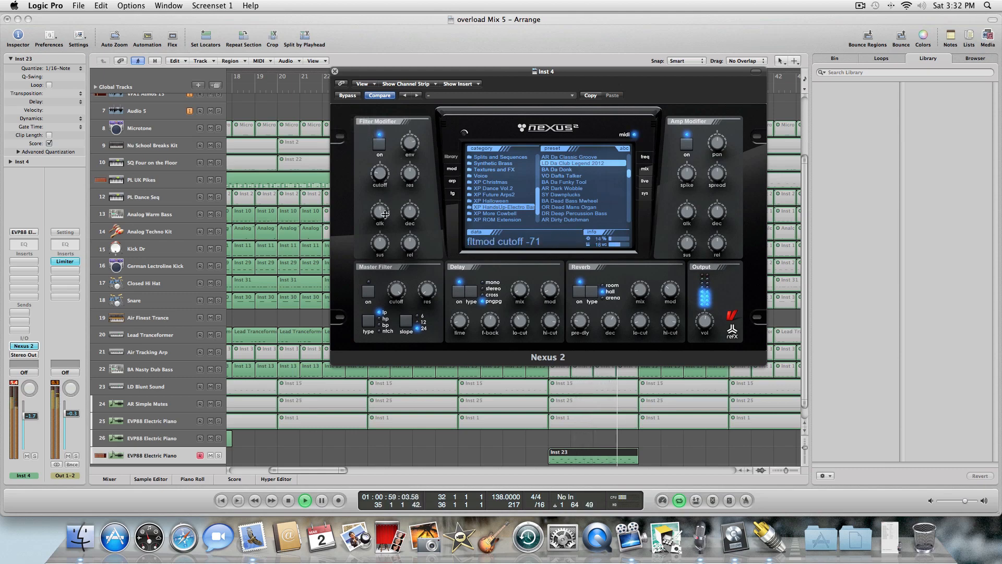
mouse_move(412, 151)
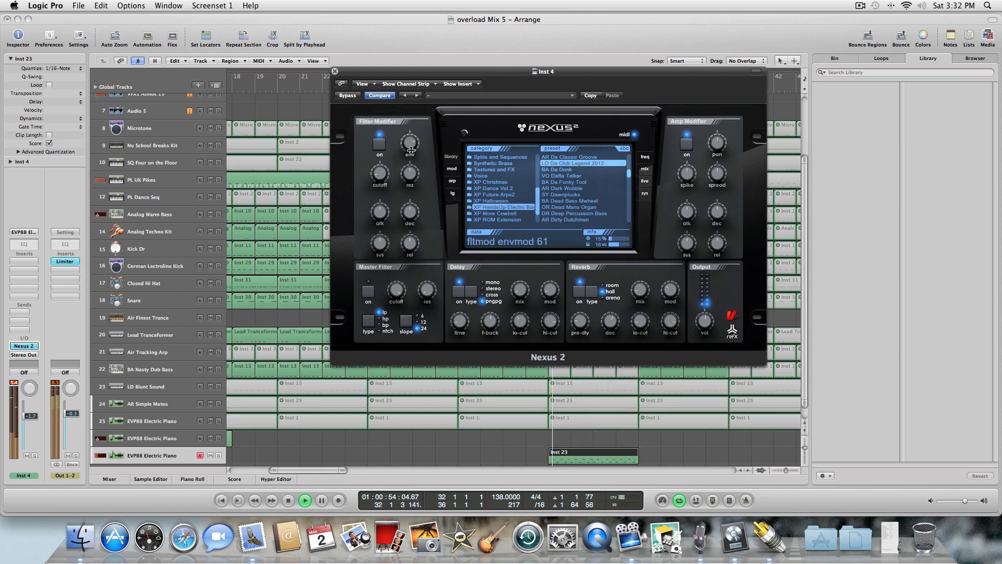
mouse_move(380, 157)
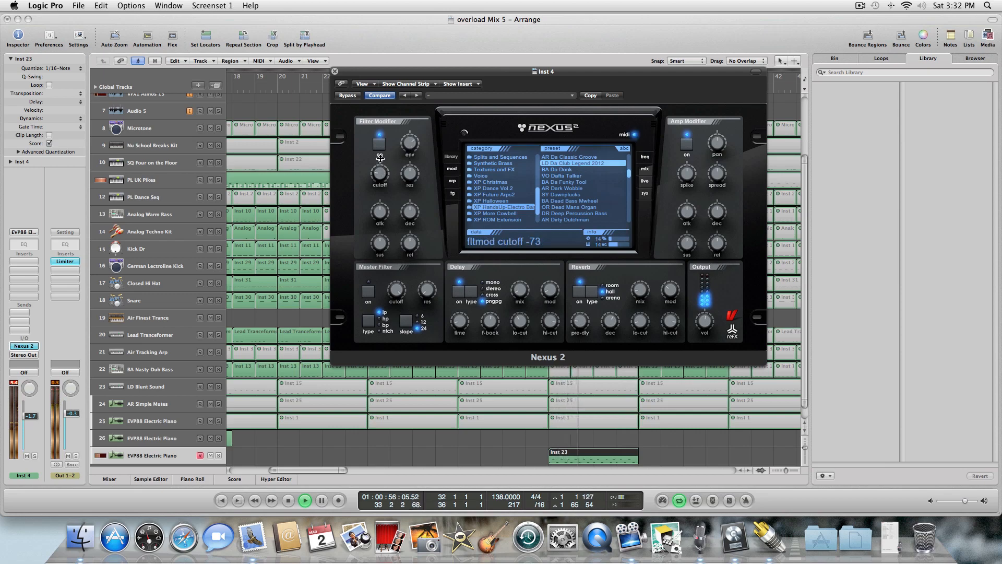
left_click_drag(380, 158, 380, 155)
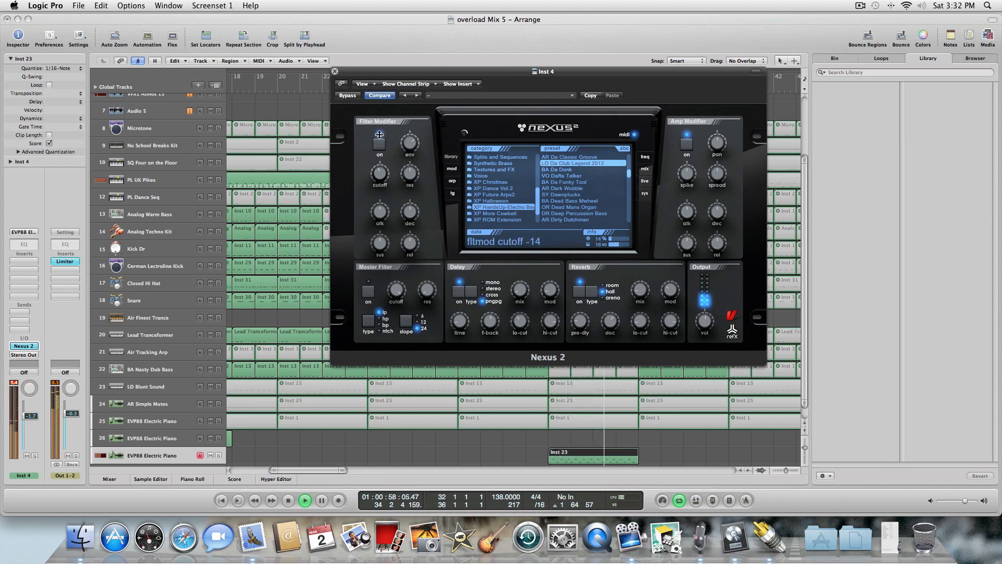
mouse_move(462, 325)
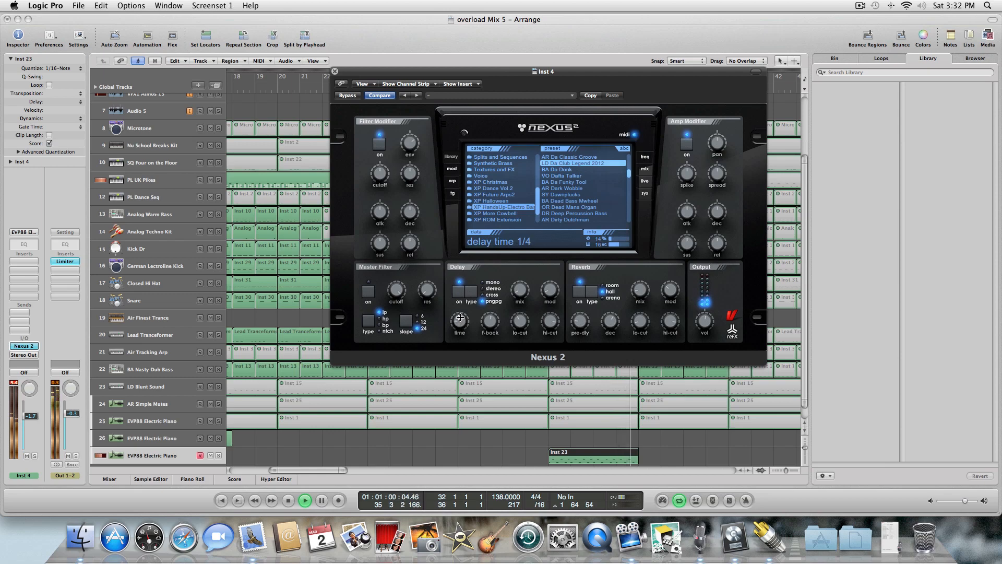
Close the Nexus 2 plug-in window and stop playback.
mouse_move(585, 326)
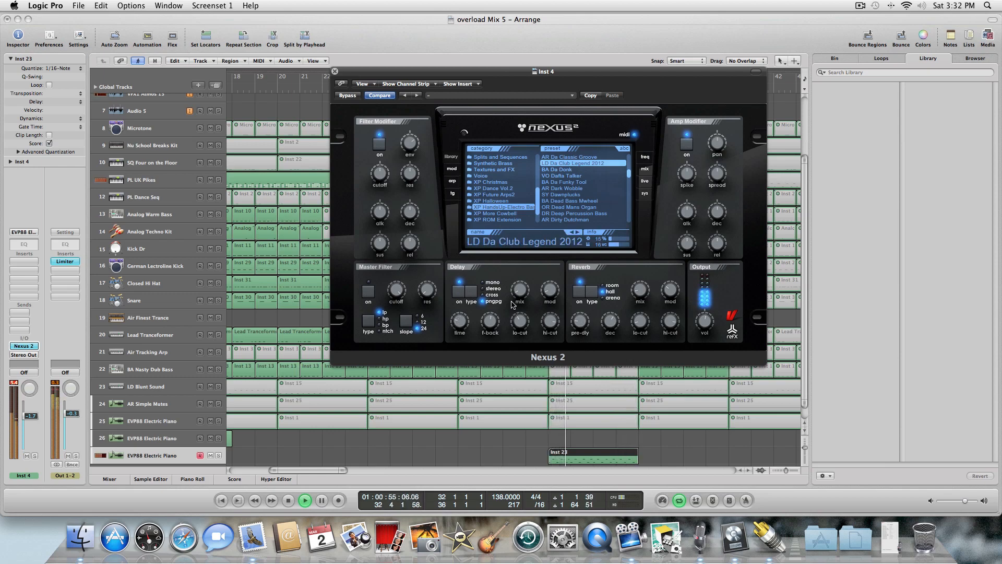
mouse_move(525, 292)
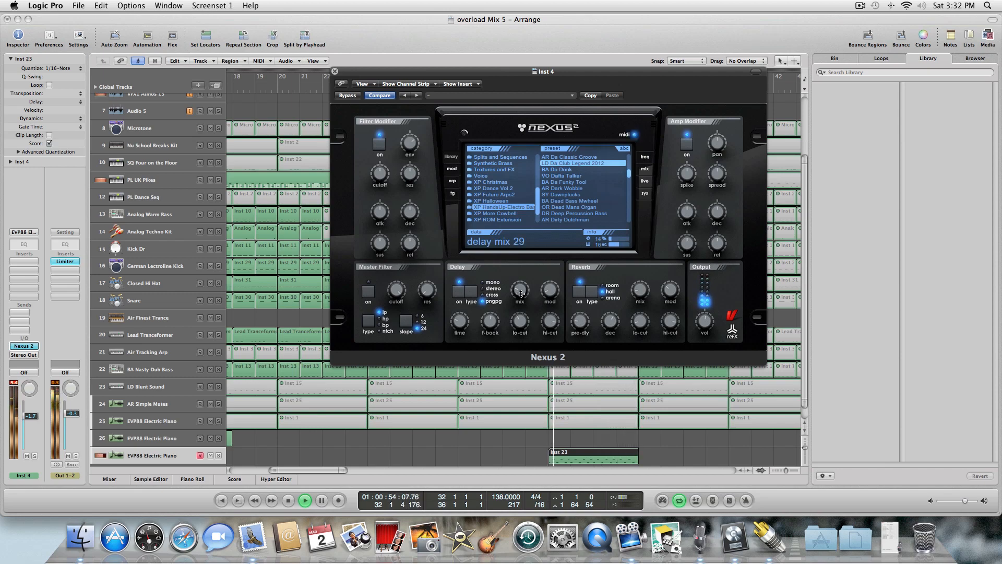
left_click(335, 72)
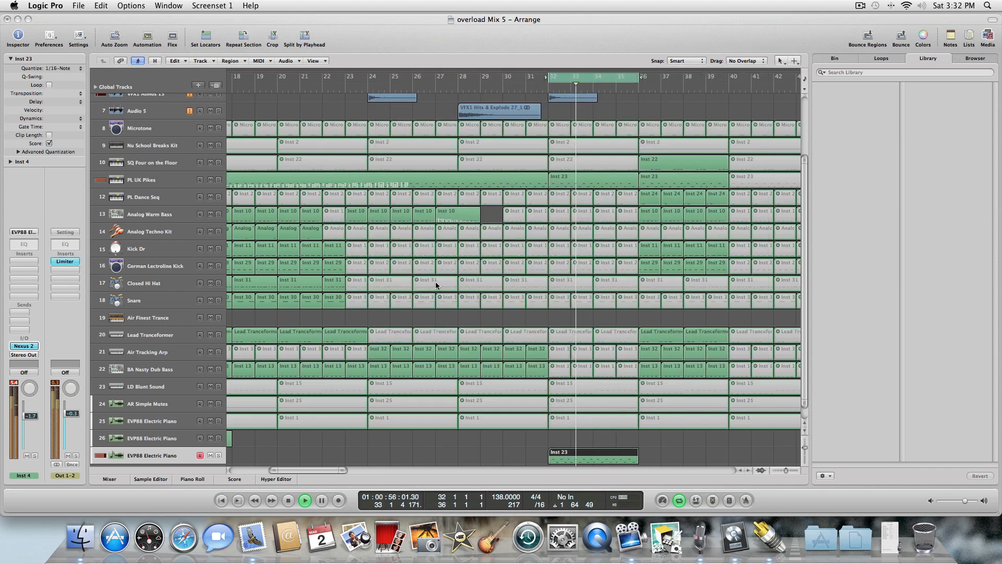
left_click(289, 501)
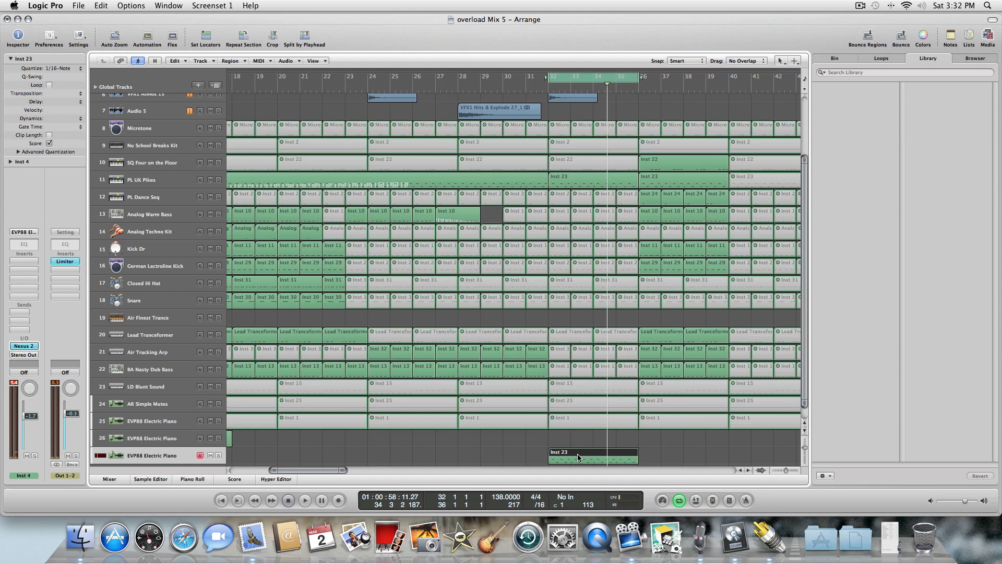
Move the playhead to bar 36 and paste the Inst 23 region twice on the last EVP88 Electric Piano track, filling bars 36–44.
key("comma")
key("comma")
key("period")
key("period")
key("period")
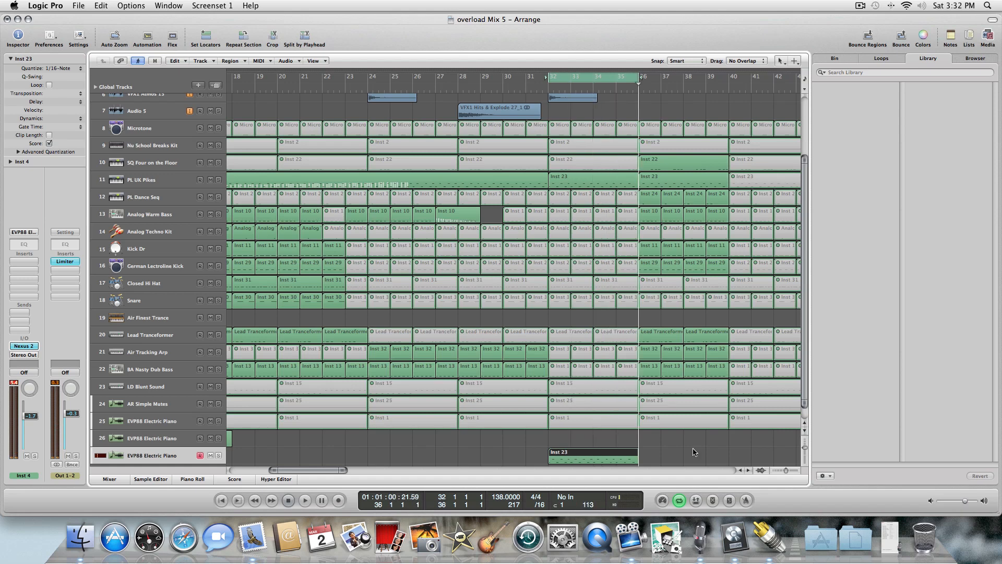
key("super+v")
key("super+v")
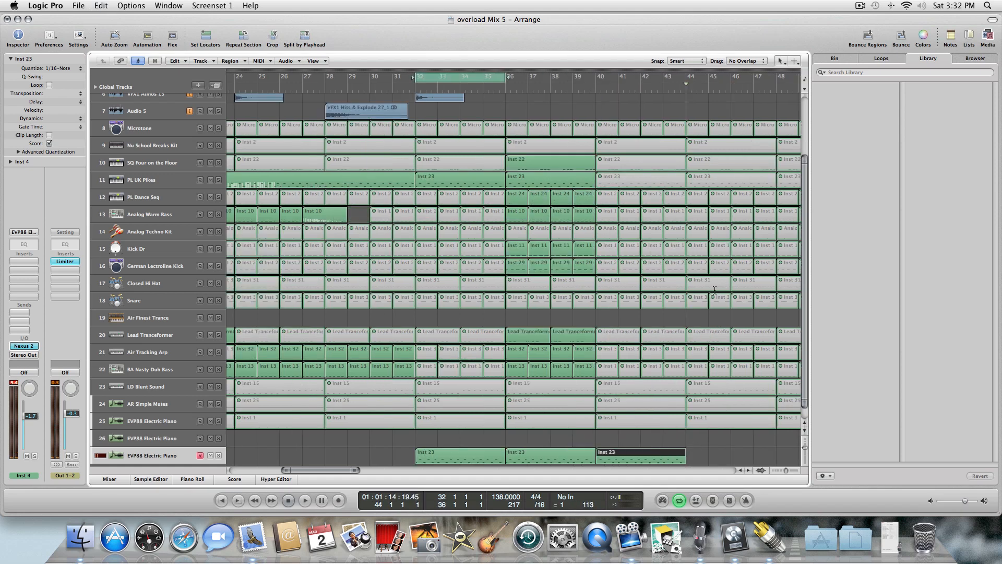
Switch to the Mute tool and unmute the regions in bars 40–44 on the SQ Four on the Floor, PL UK Pikes and PL Dance Seq tracks.
key("Escape")
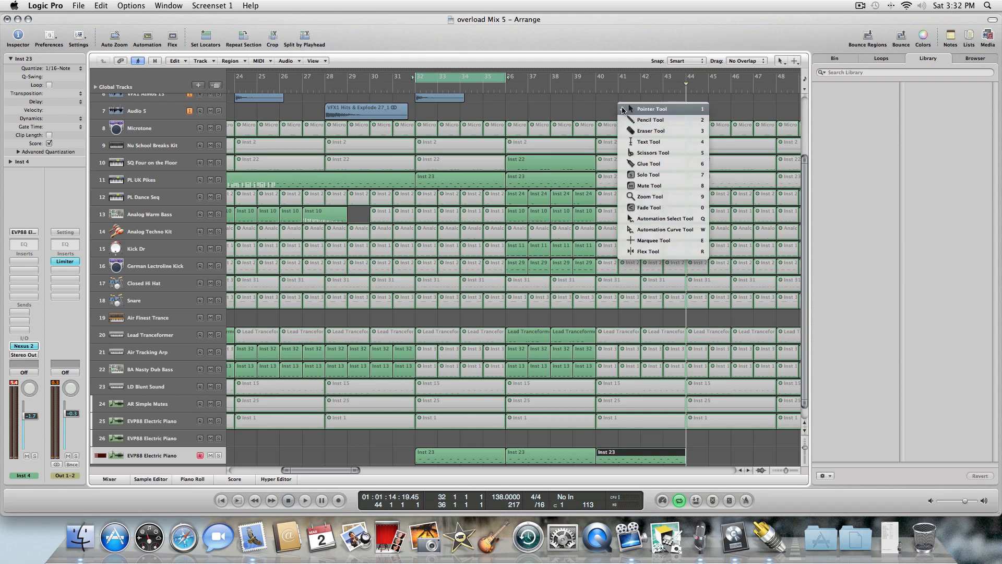
left_click(647, 186)
left_click(628, 168)
left_click(628, 196)
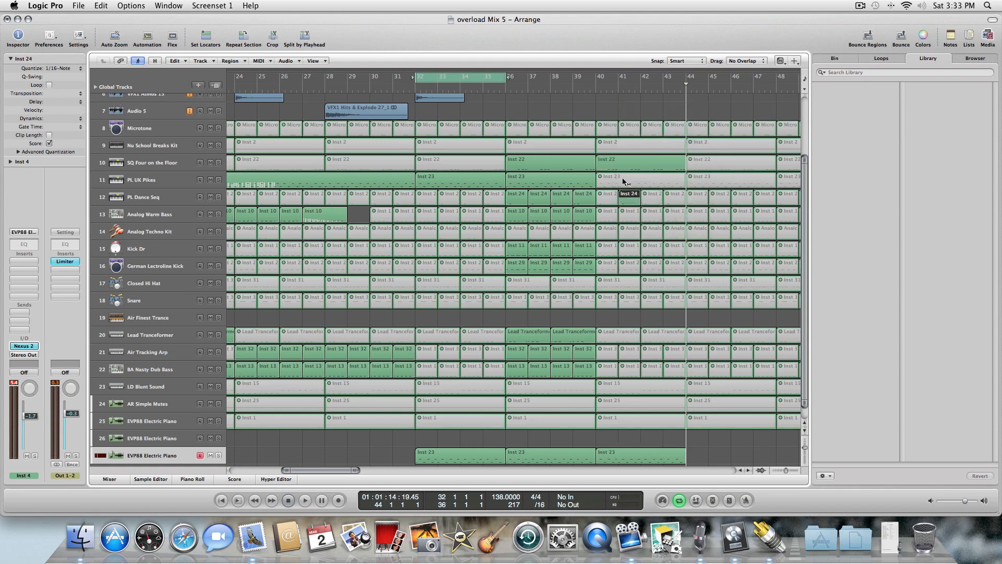
left_click(624, 182)
left_click(610, 198)
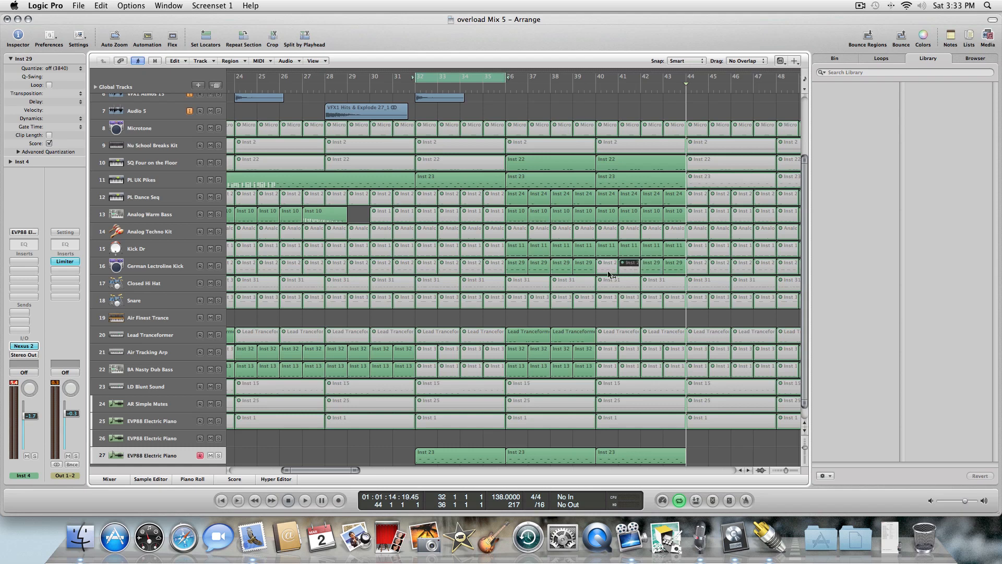
Unmute the Lead Transformer, Air Tracking Arp and BA Nasty Dub Bass regions in bars 40–44 and play the section.
left_click_drag(617, 320, 678, 371)
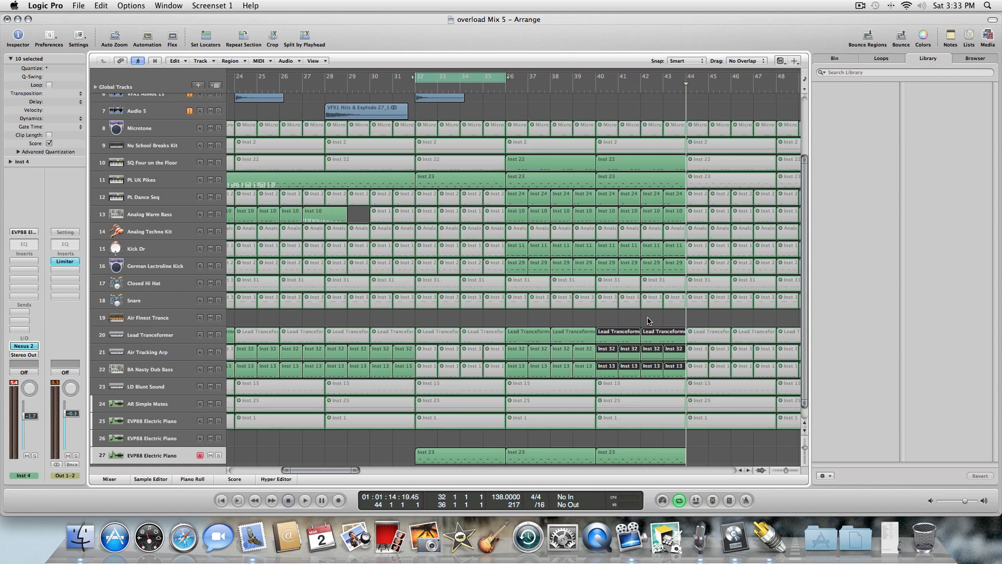
key("space")
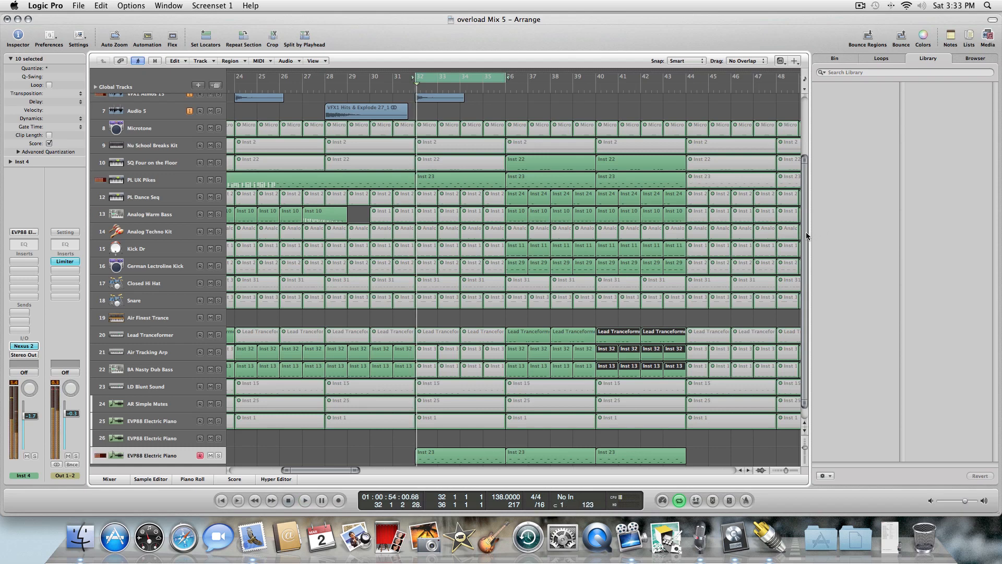
key("space")
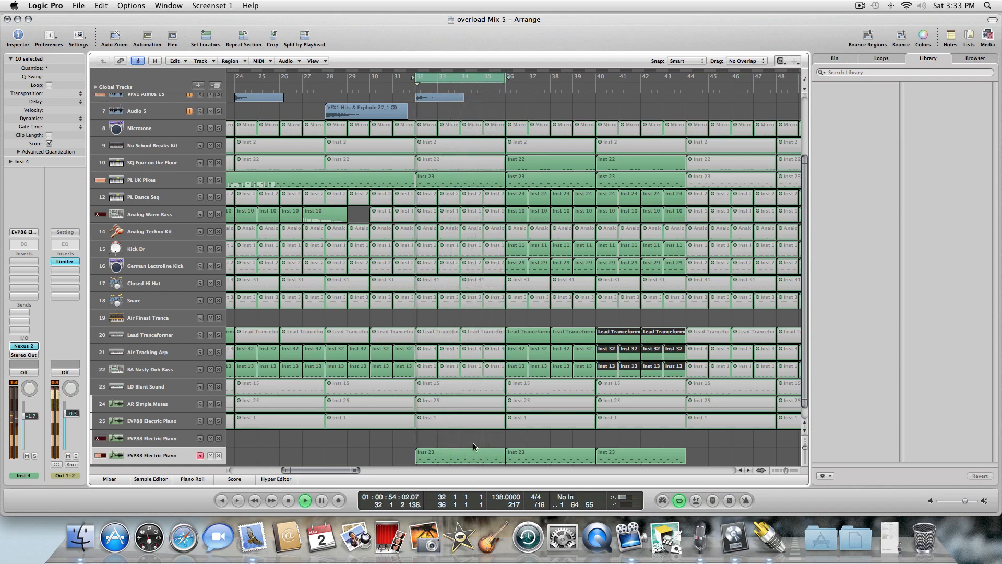
Extend the cycle range so it ends at bar 44 and start playback.
left_click_drag(506, 79, 699, 86)
key("space")
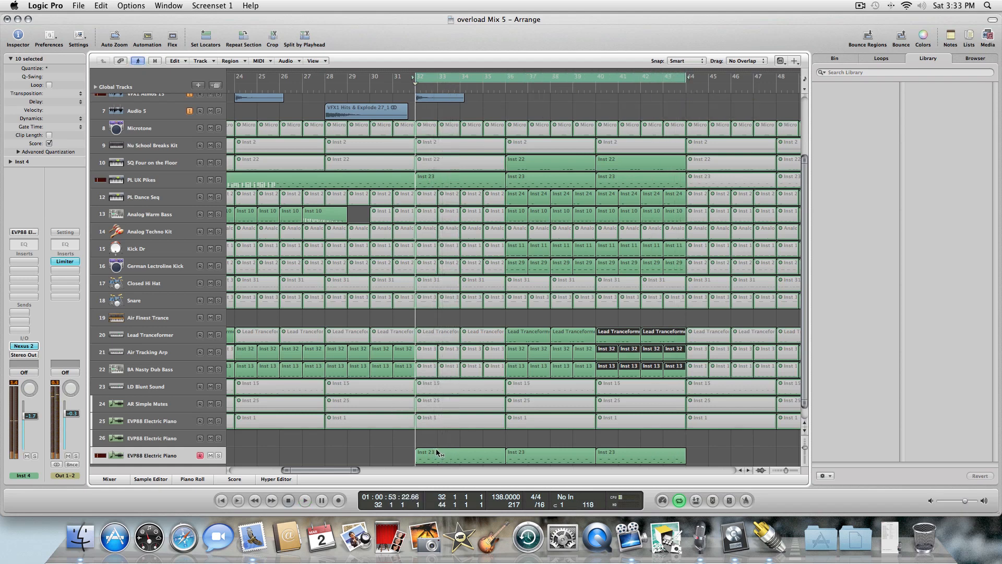
Move the Inst 23 region on the last EVP88 Electric Piano track to bar 28 and paste a copy at bar 32.
left_click_drag(440, 450, 354, 455)
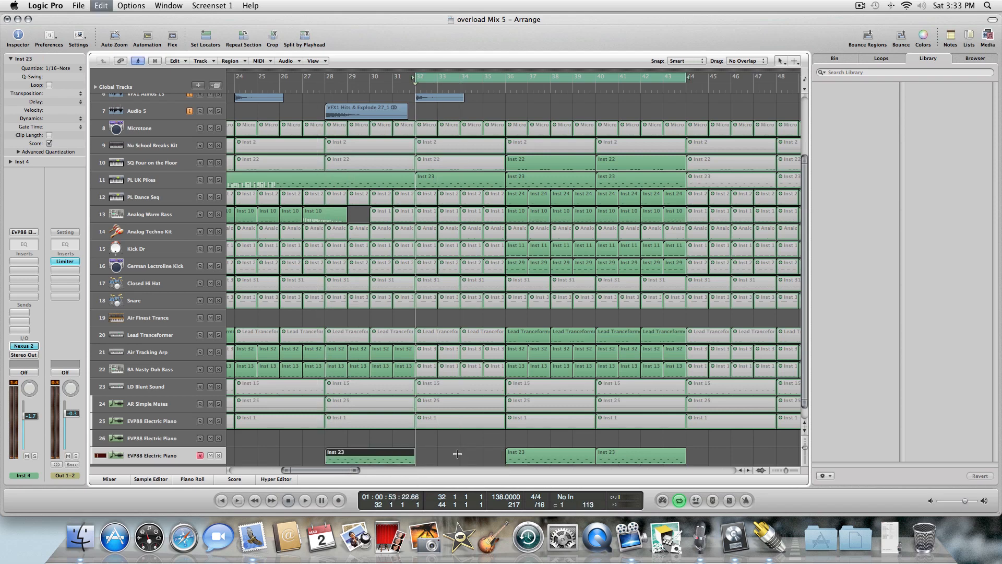
key("super+v")
Select both Inst 23 regions at bars 28 and 32 and open them in the Piano Roll.
key("Escape")
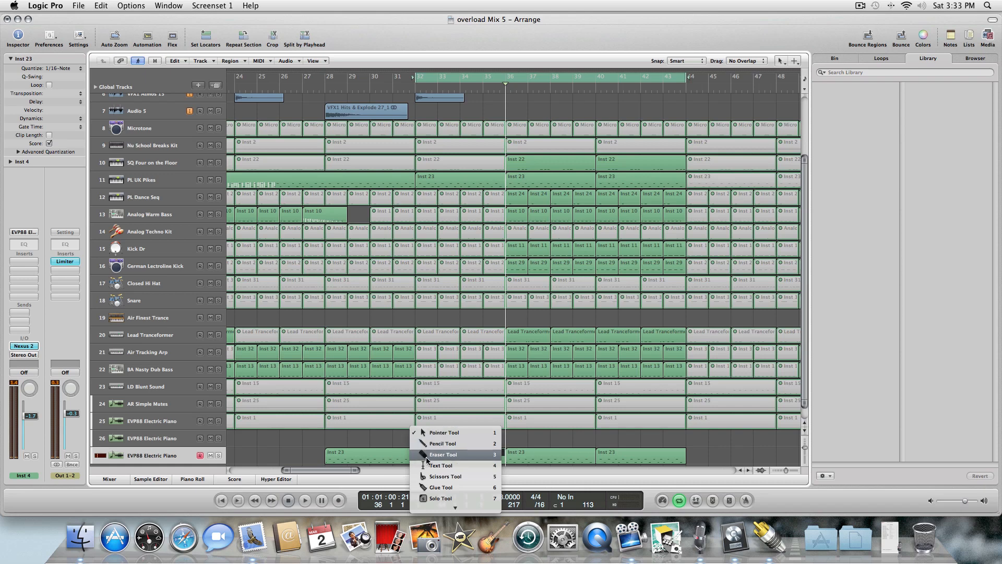
left_click(365, 436)
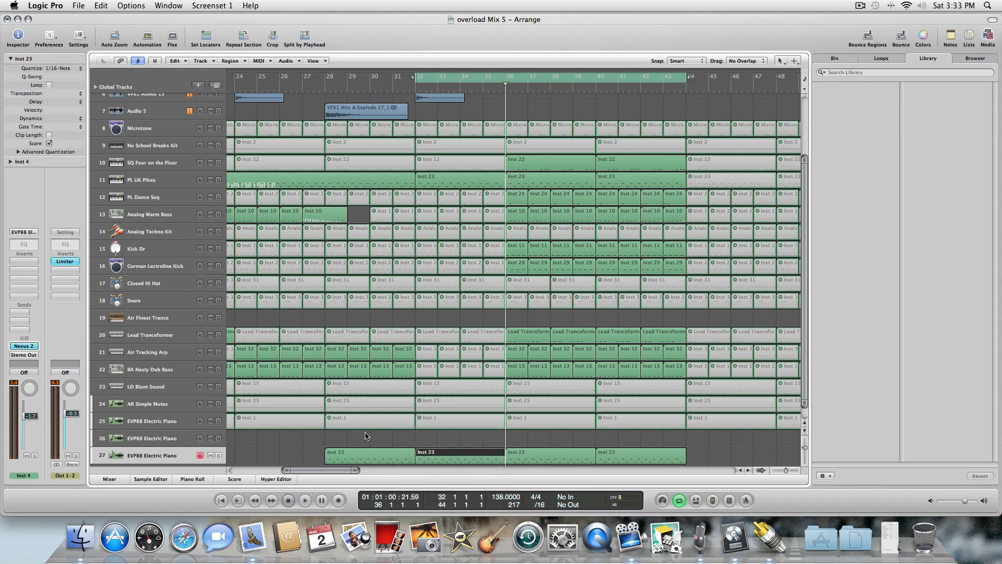
left_click_drag(447, 452, 446, 456)
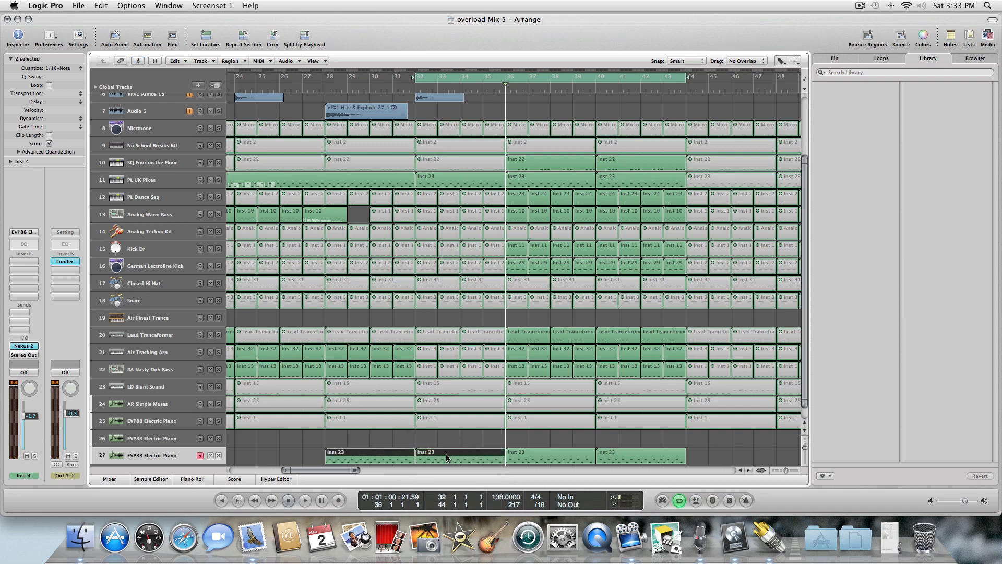
double_click(414, 460)
With the Pencil tool, draw a volume Hyper Draw ramp rising from the start of bar 28 to +0.4 dB at bar 36, then play it.
key("Escape")
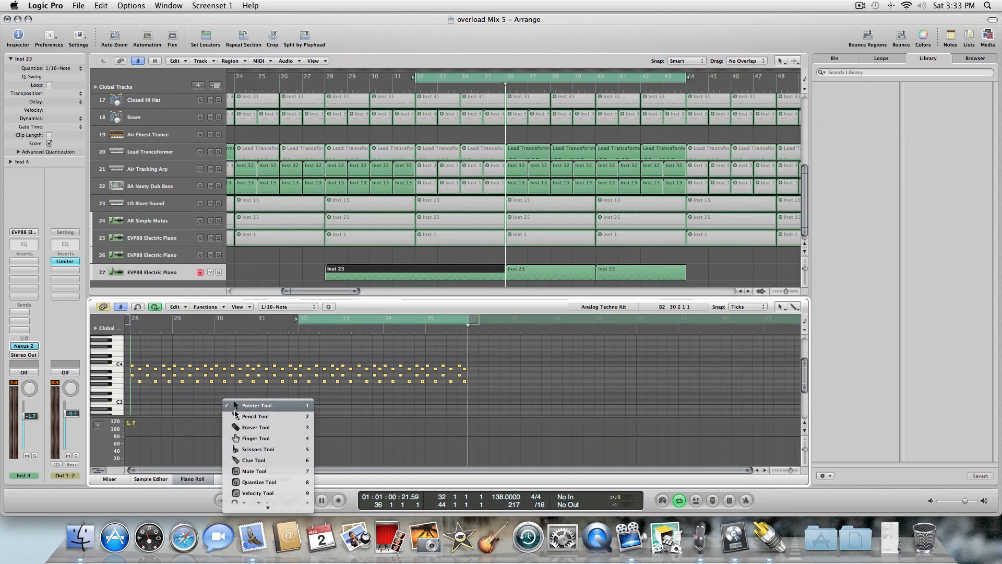
left_click(235, 416)
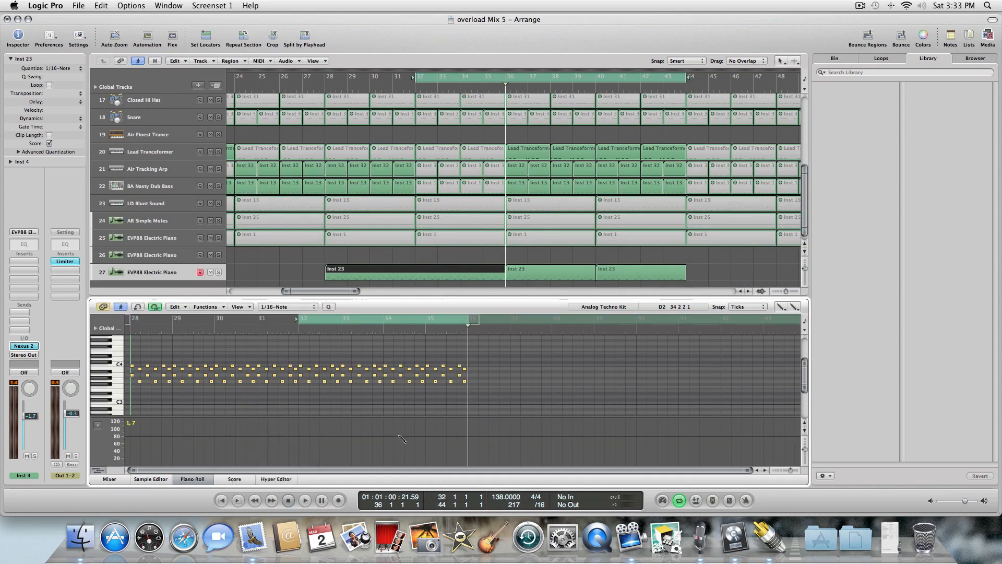
left_click(130, 461)
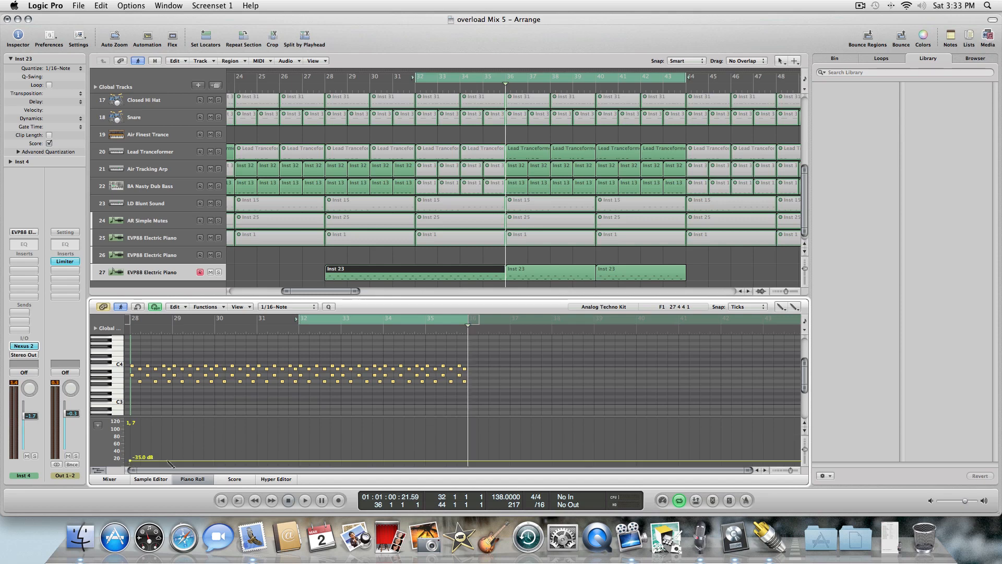
left_click(467, 431)
left_click_drag(466, 430, 466, 432)
left_click_drag(130, 462, 129, 464)
key("space")
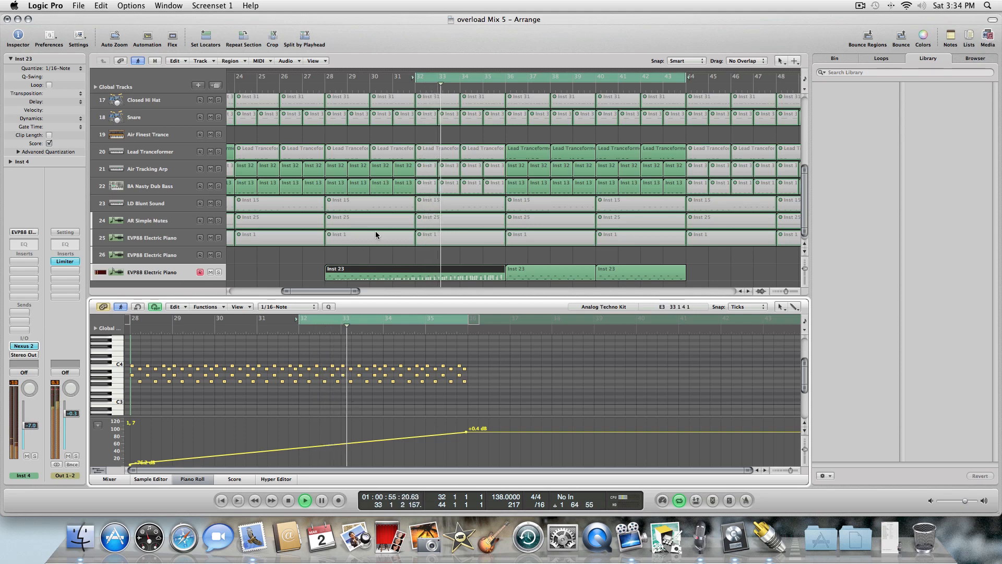
Move the cycle start to bar 28, play the section, and return the playhead to the cycle start.
left_click_drag(410, 76, 323, 81)
key("space")
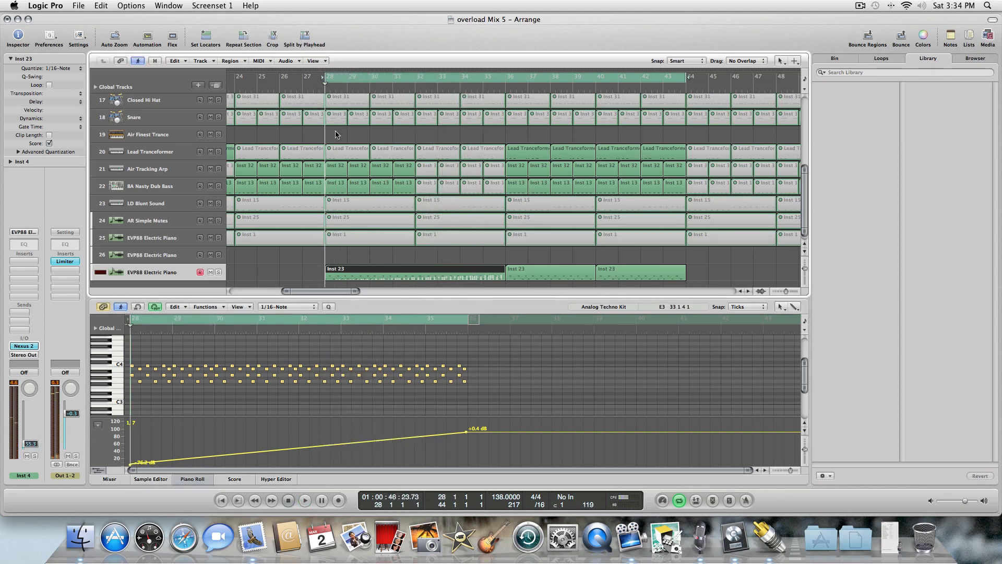
key("space")
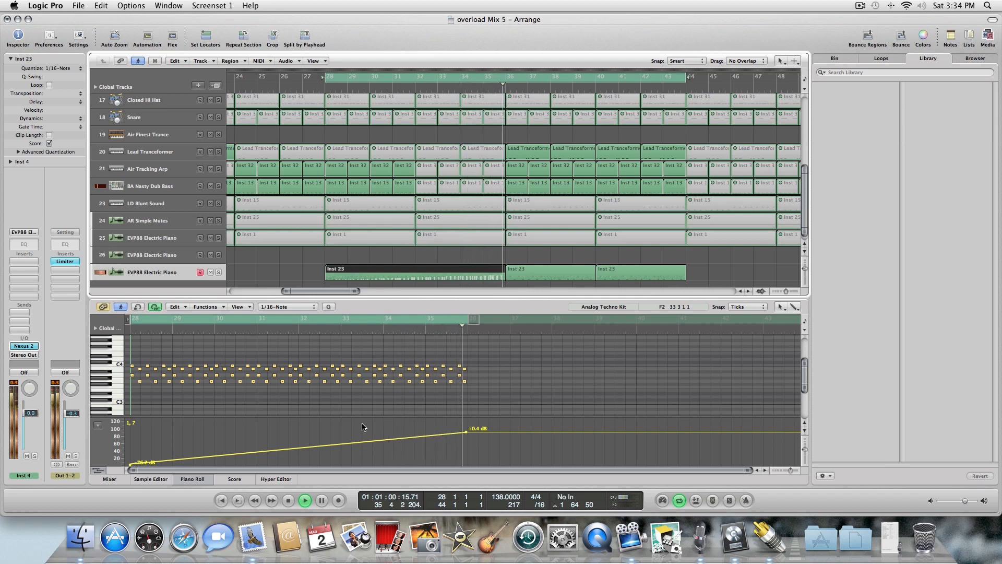
left_click(288, 500)
left_click(288, 500)
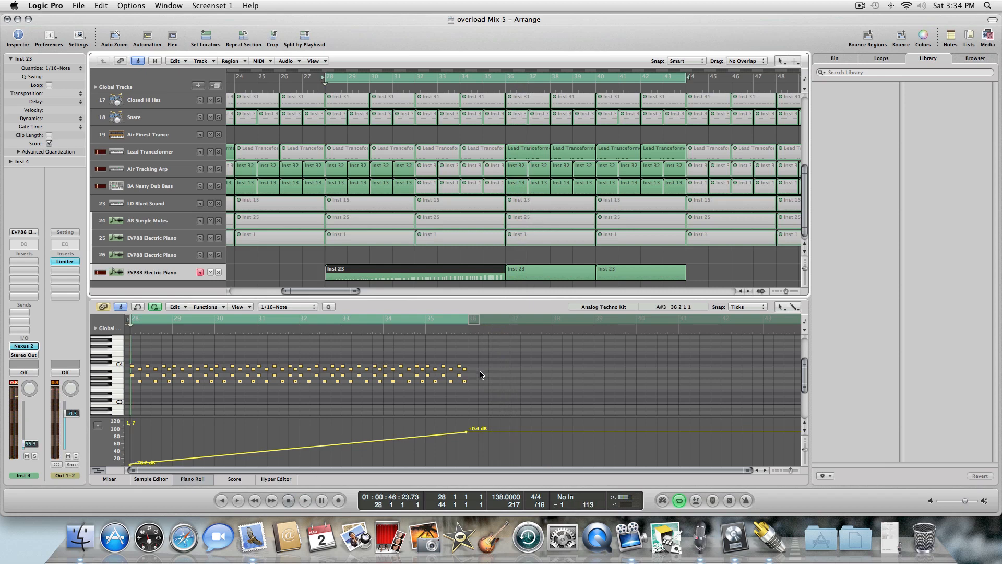
Select the notes in bars 34–35, then add a volume Hyper Draw point near bar 33 set to +0.4 dB.
mouse_move(410, 350)
left_mouse_down()
mouse_move(445, 386)
mouse_move(420, 366)
left_mouse_up()
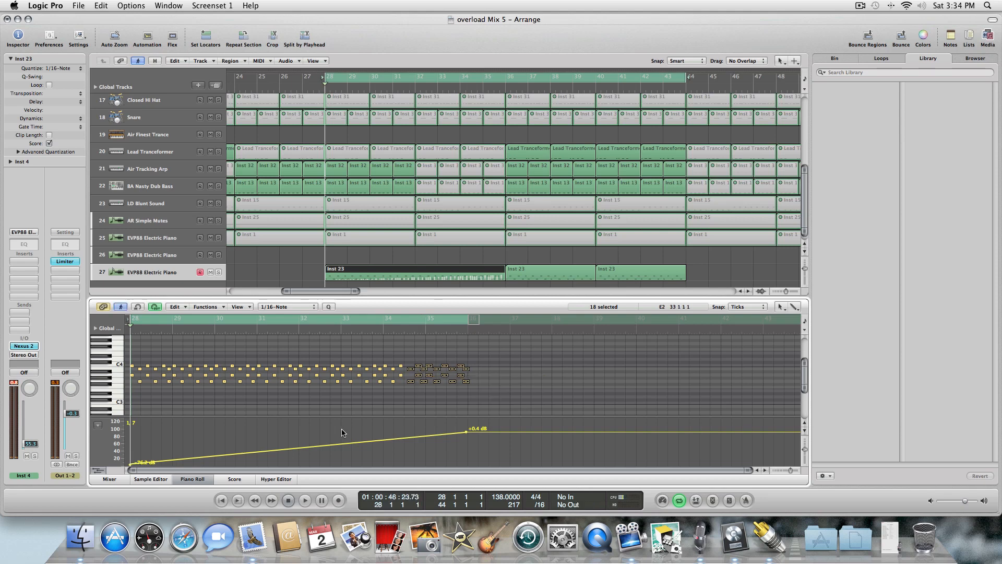
left_click(305, 501)
key("Escape")
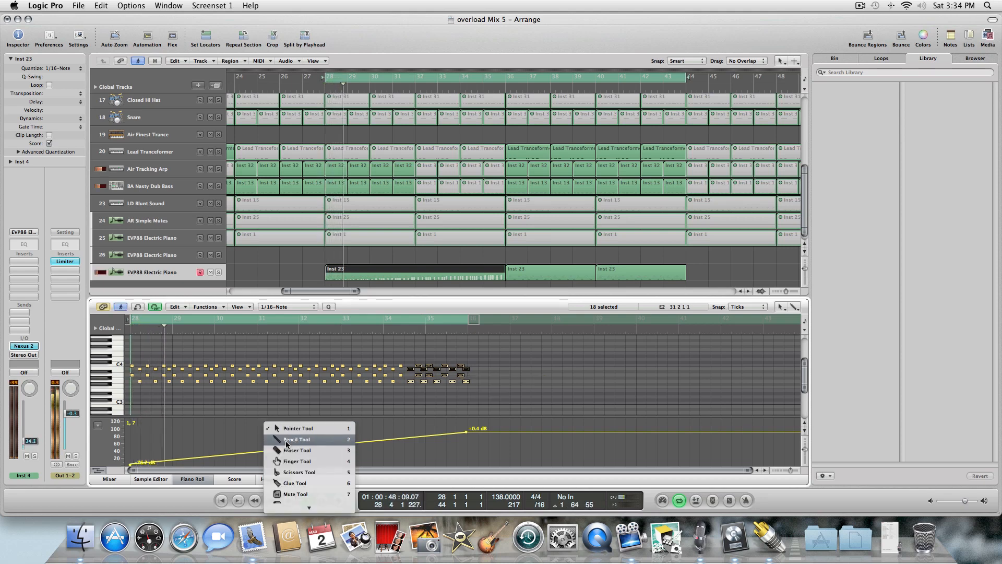
left_click(312, 439)
left_click(313, 436)
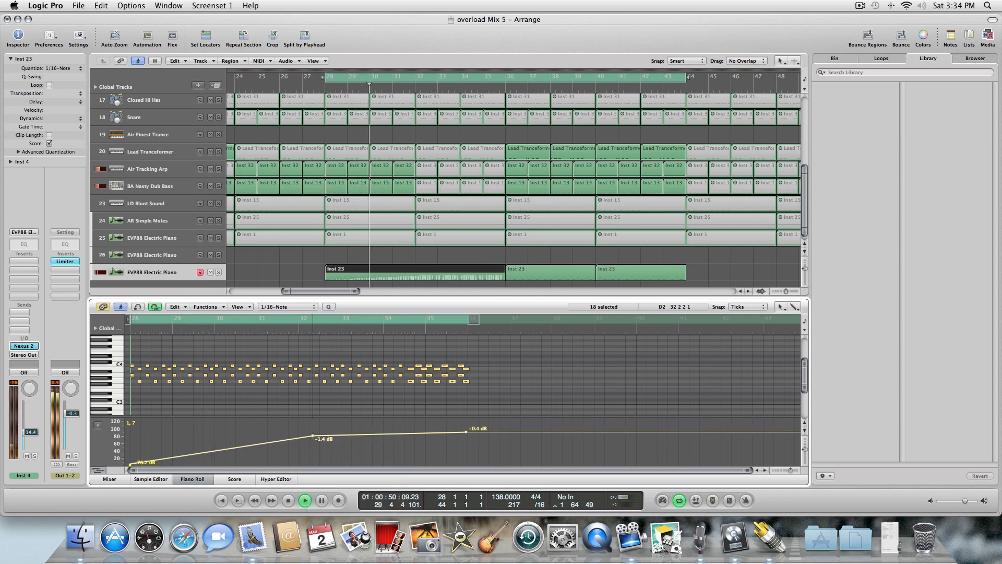
left_click_drag(313, 434, 312, 433)
left_click(313, 433)
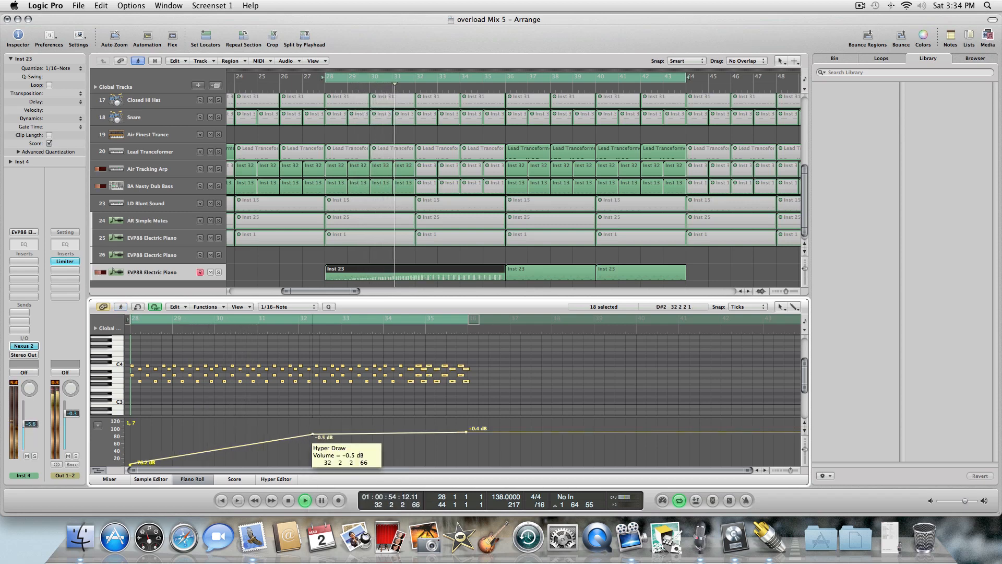
left_click_drag(312, 433, 347, 432)
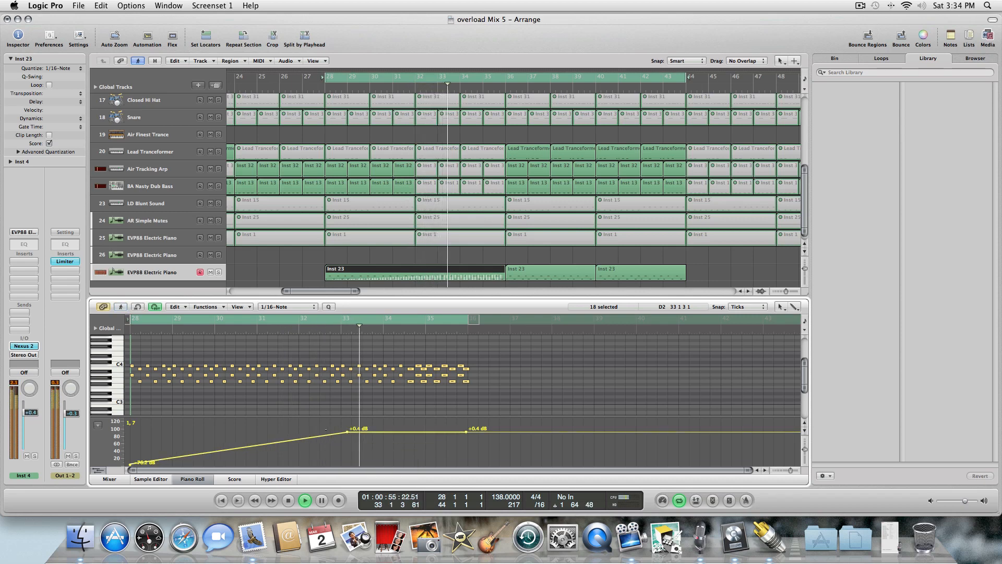
Lower the volume automation from bar 33 onward to -4.6 dB, auditioning the change during playback.
key("Escape")
left_click(343, 442)
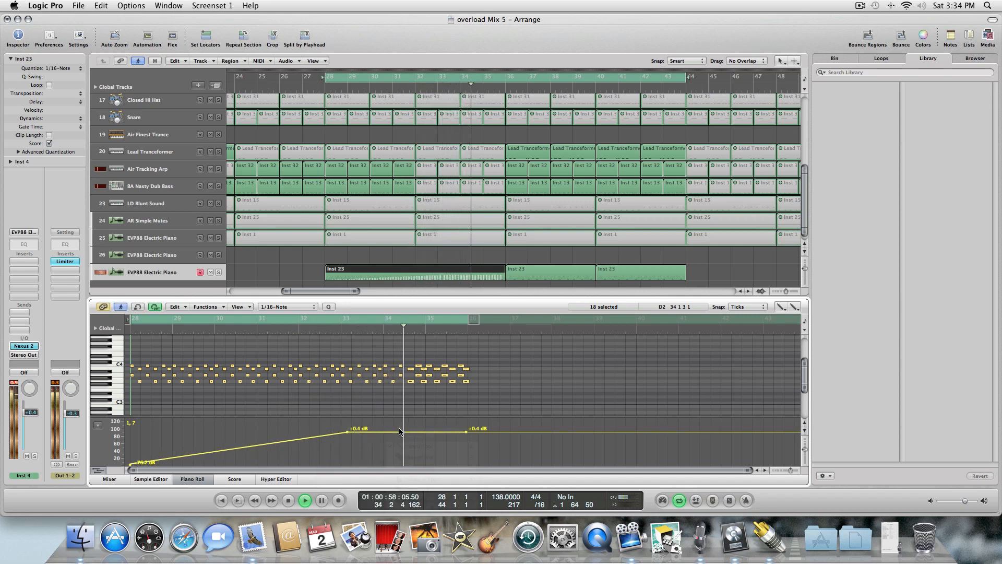
left_click_drag(400, 435, 400, 437)
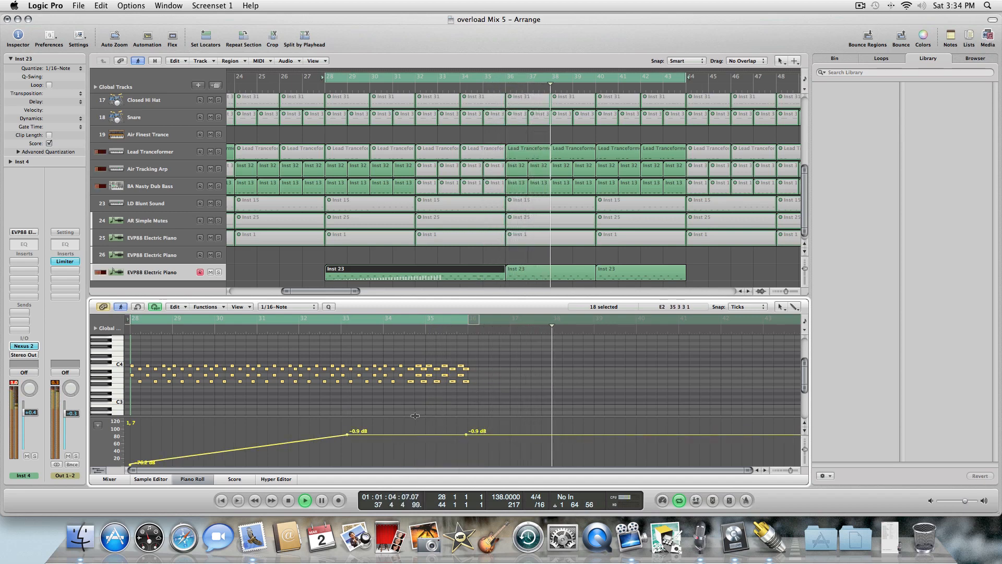
left_click_drag(388, 437, 387, 441)
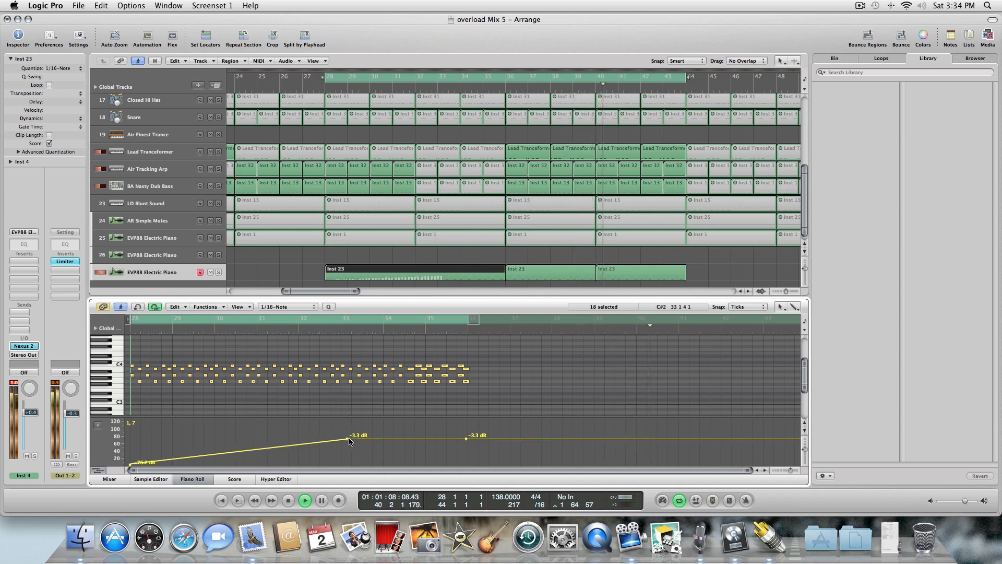
key("space")
key("space")
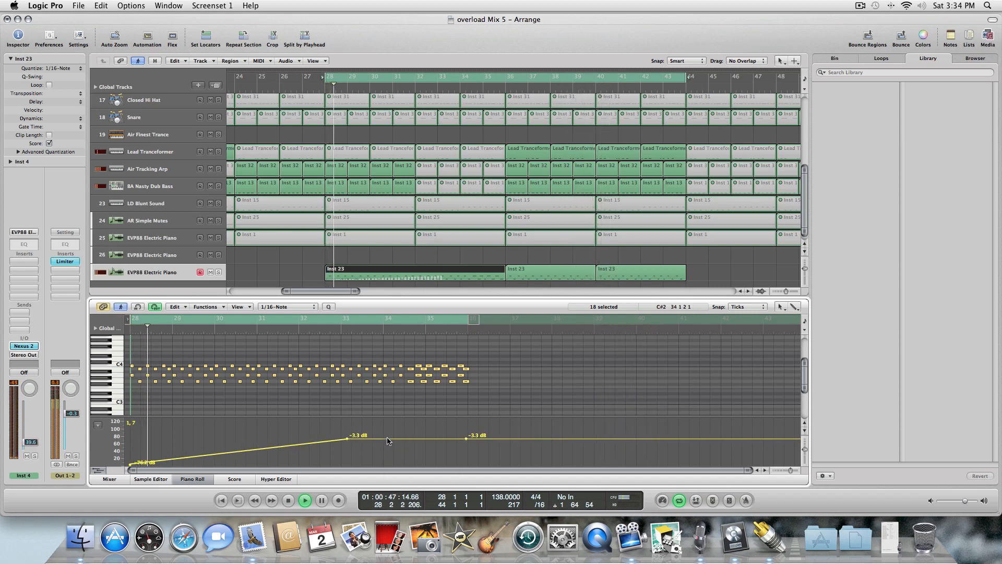
left_click_drag(388, 441, 388, 443)
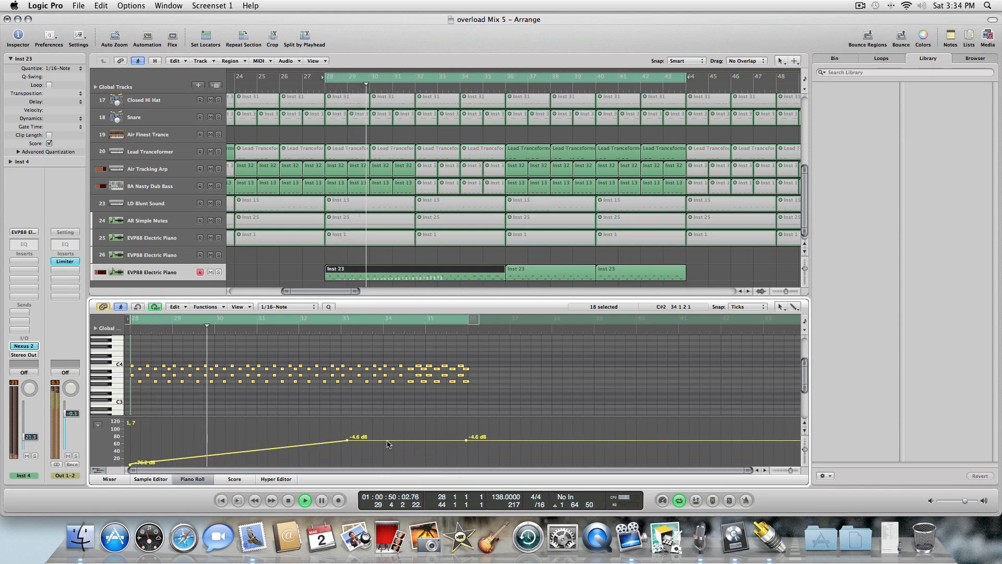
right_click(359, 410)
key("Escape")
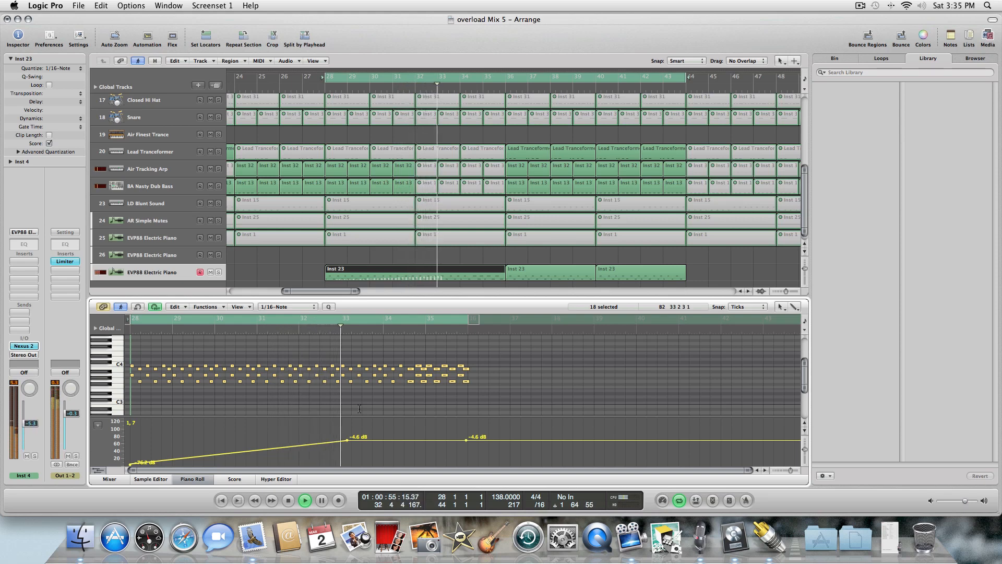
With the Pencil tool, add a +1.5 dB volume point near bar 35, raise the level after it to +1.9 dB, and play it.
right_click(291, 431)
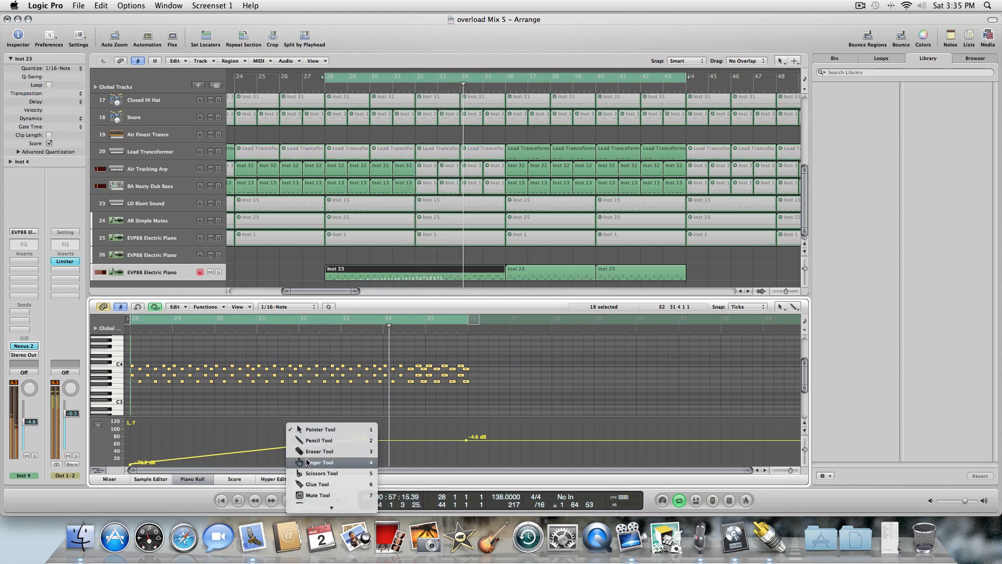
left_click(308, 440)
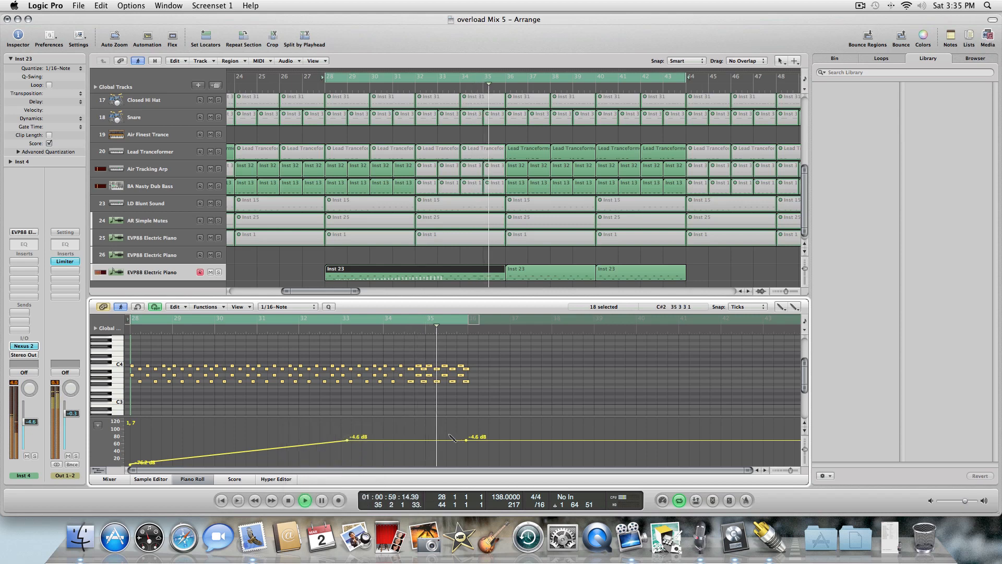
left_click(434, 430)
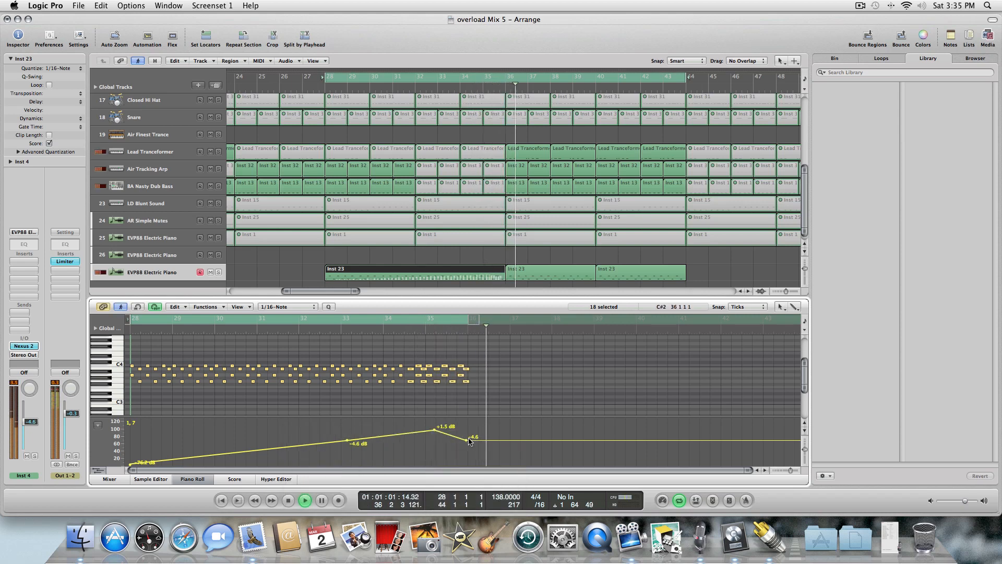
left_click_drag(468, 440, 466, 429)
key("space")
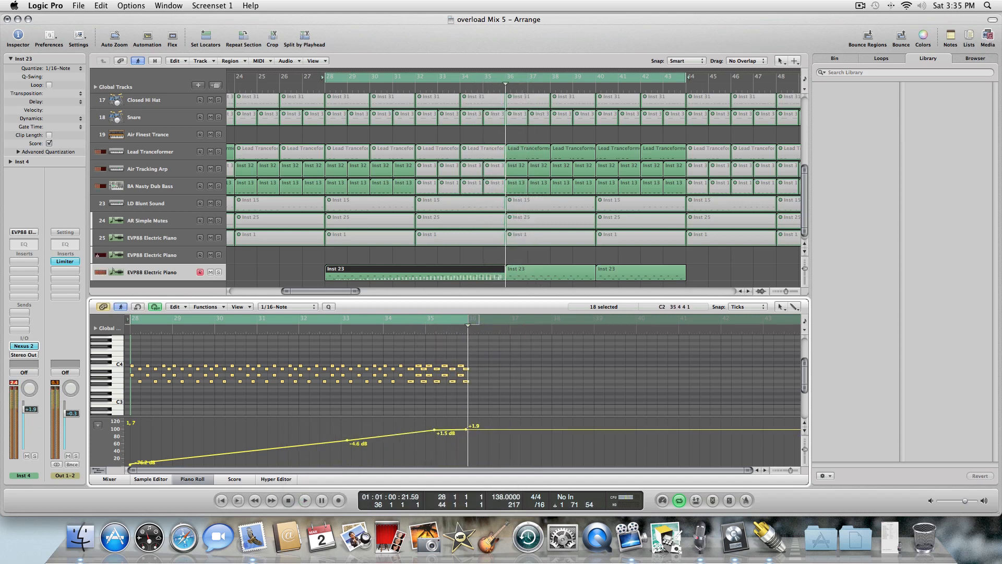
key("space")
Lower the bar 35 volume point to +0.5 dB and move it slightly earlier, to about bar 34.7.
mouse_move(446, 433)
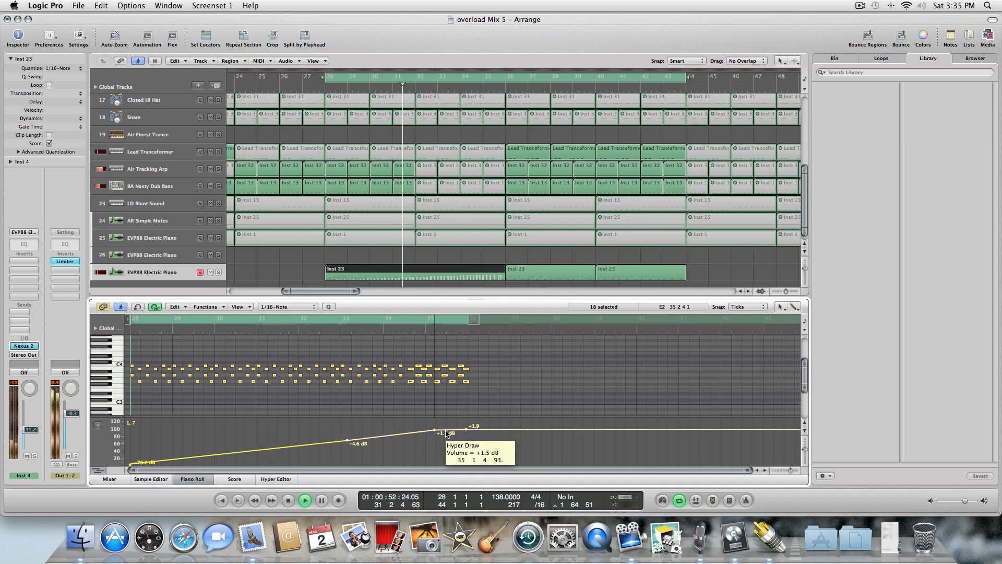
left_click_drag(447, 433, 446, 435)
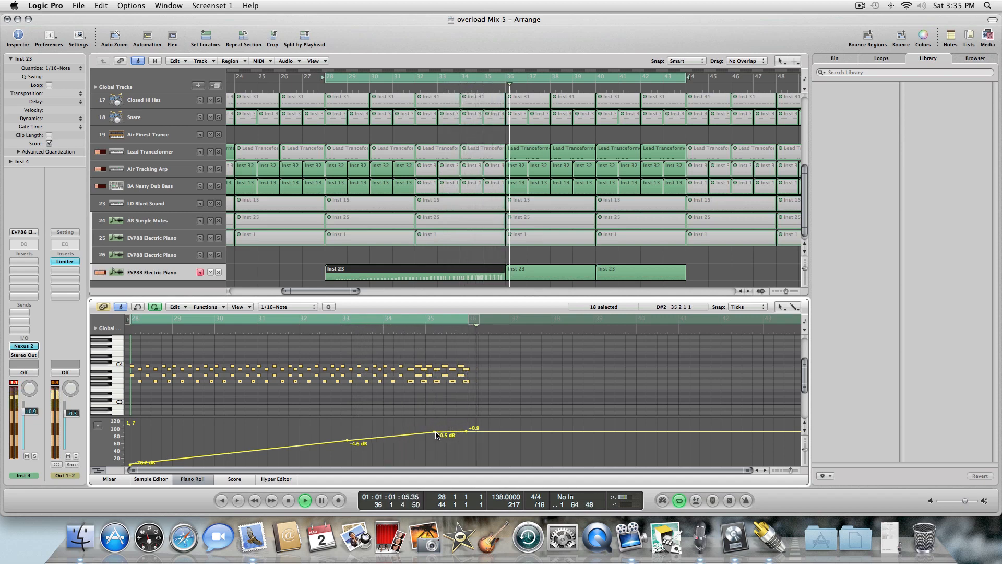
left_click_drag(434, 434, 415, 433)
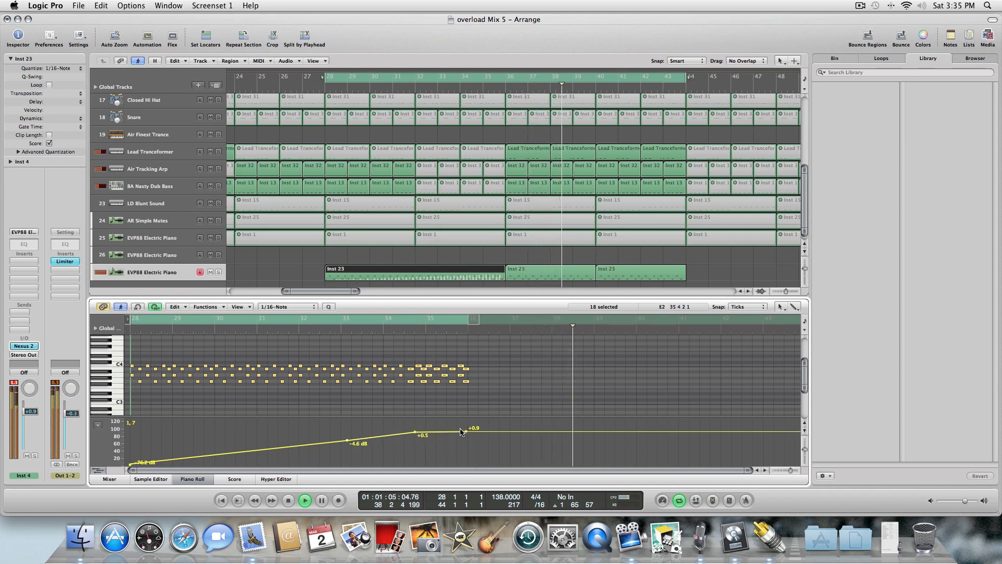
Add a -2.0 dB dip point near bar 35.7 and set the volume level after it to +1.3 dB.
key("Escape")
left_click(466, 440)
left_click(459, 437)
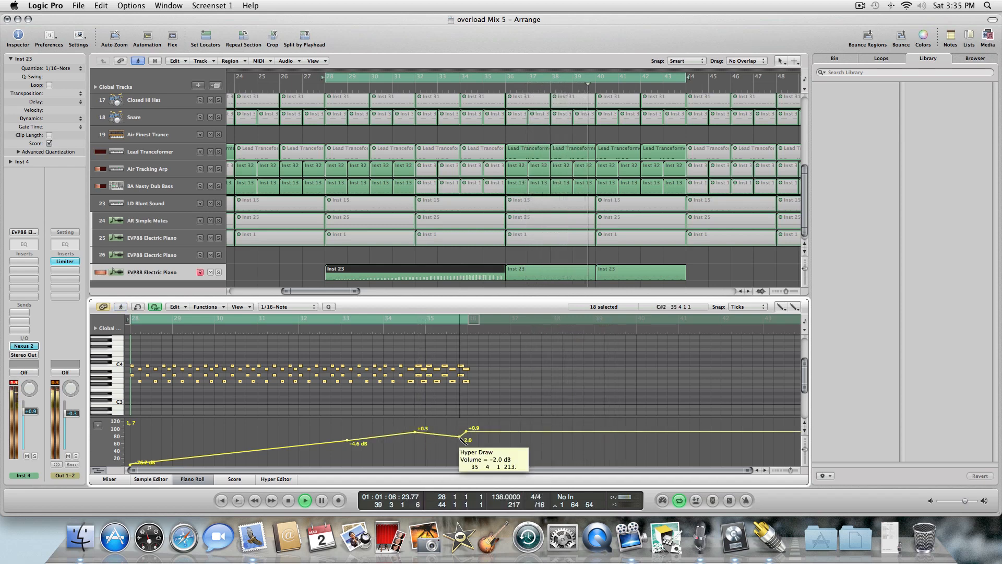
key("Escape")
left_click(466, 437)
left_click_drag(466, 434, 482, 440)
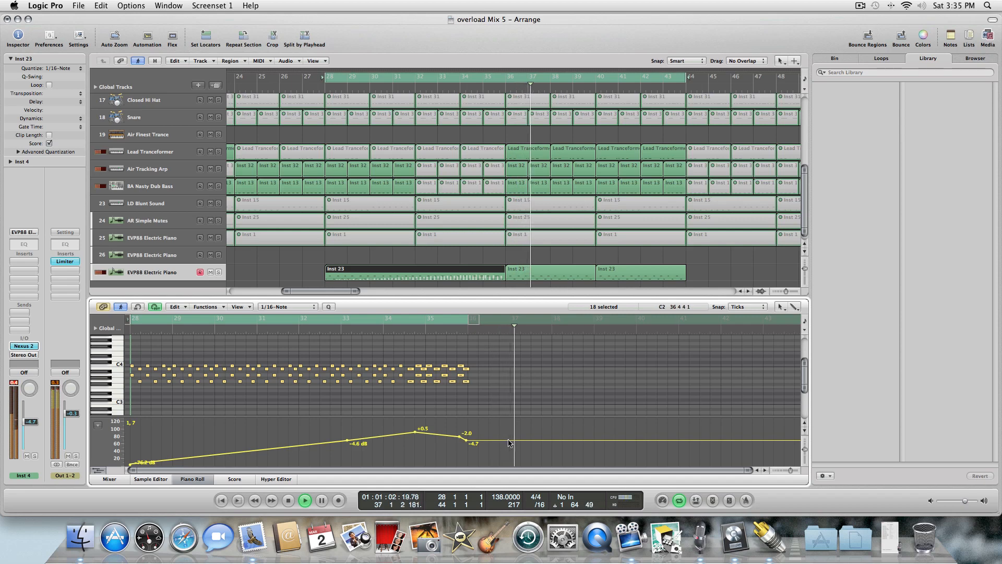
left_click_drag(508, 441, 509, 435)
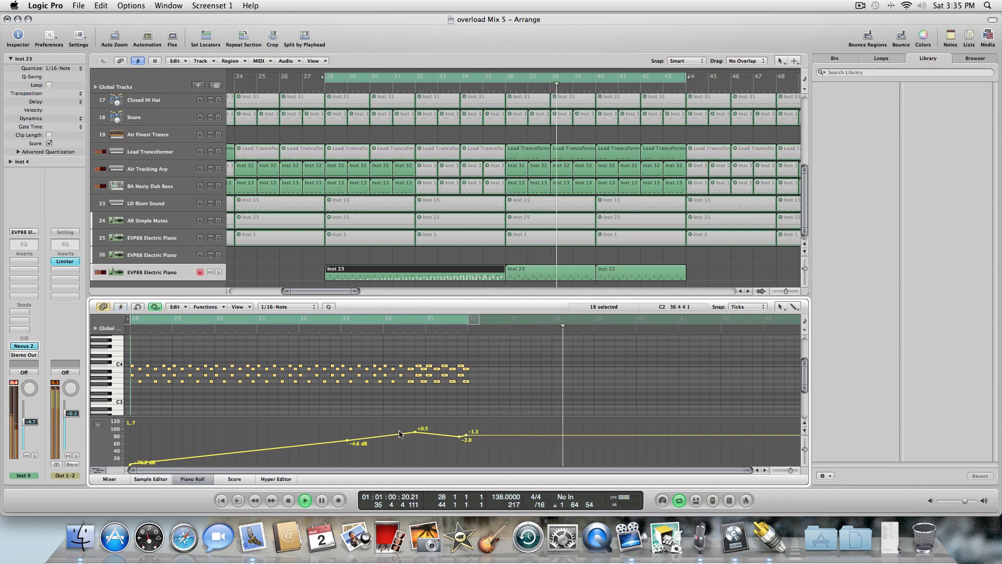
Raise the volume points between about bar 34.7 and bar 35.6 to a +3.4 dB plateau.
key("Escape")
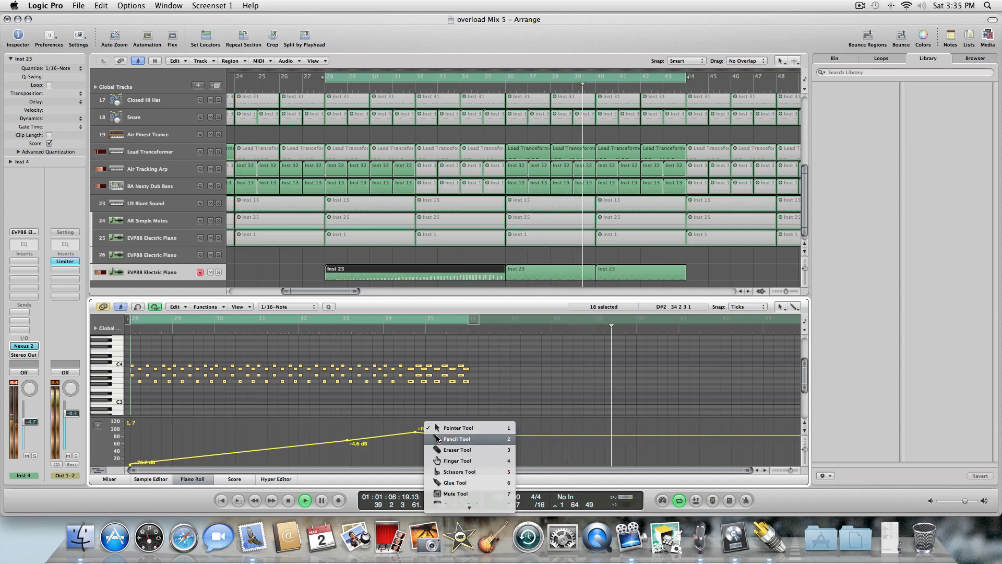
left_click(437, 439)
left_click(436, 429)
key("Escape")
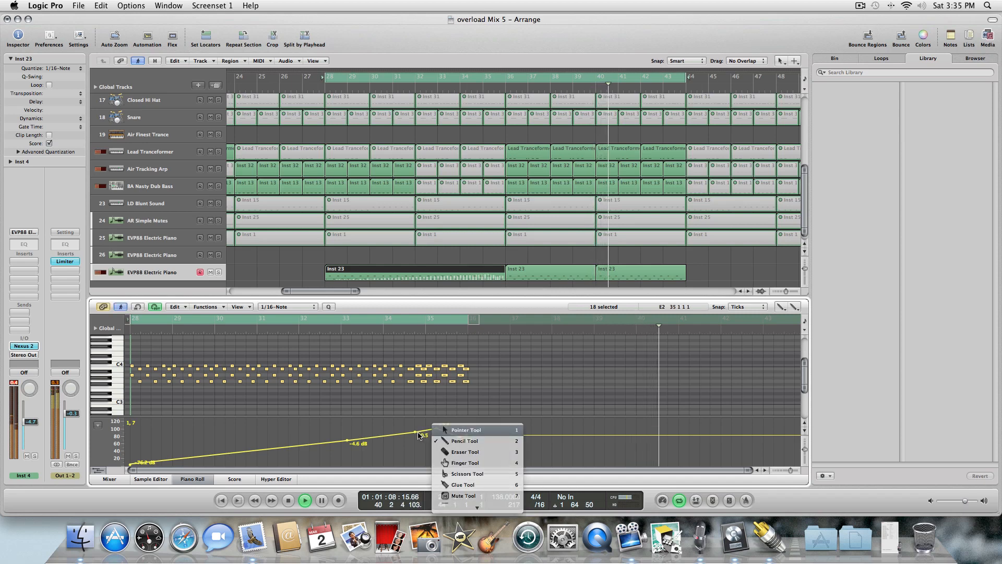
left_click(437, 428)
left_click_drag(415, 432, 480, 431)
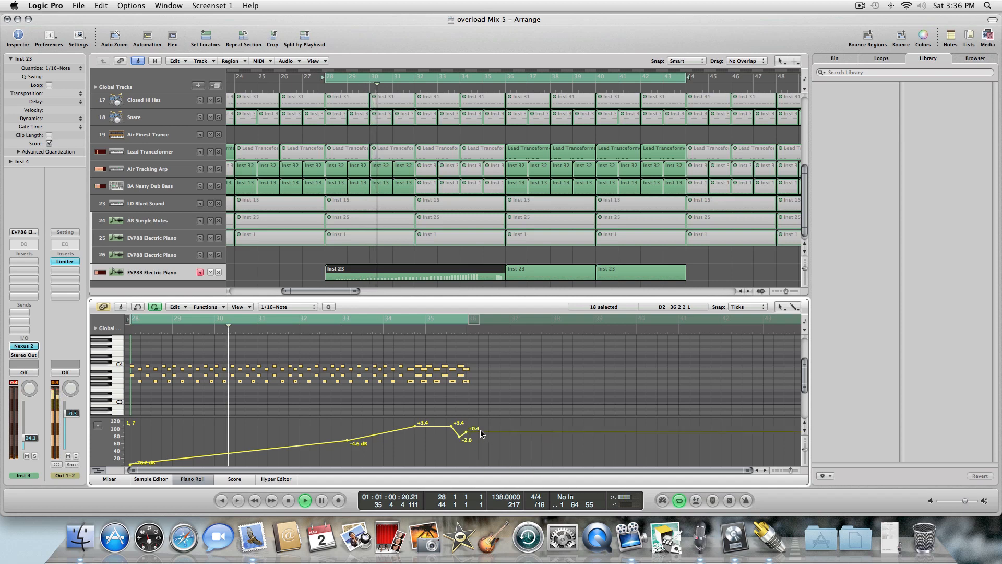
Switch to the Pointer tool, lower the tail level to -1.6 dB and the plateau to +2.1 dB, then audition it.
right_click(316, 414)
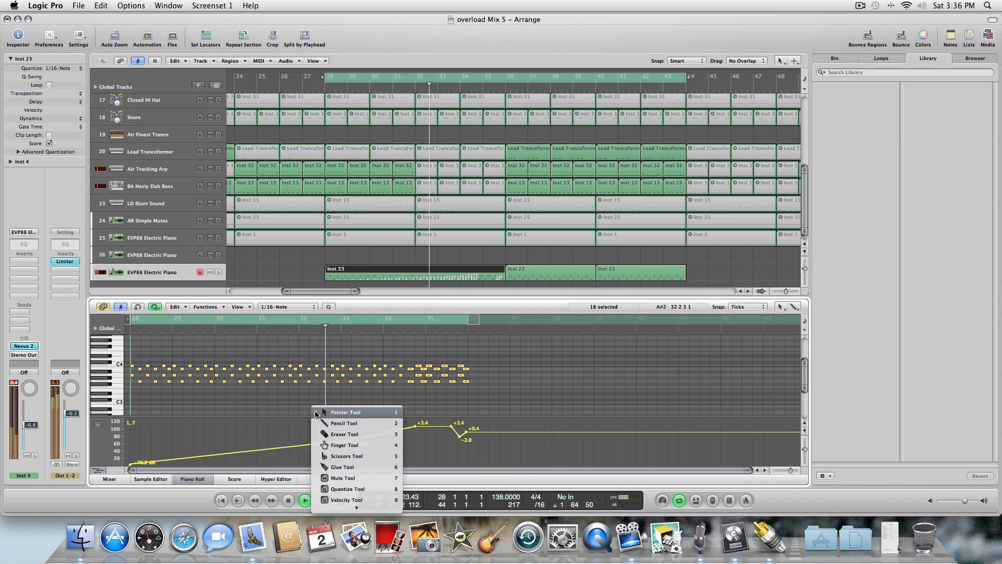
left_click(362, 415)
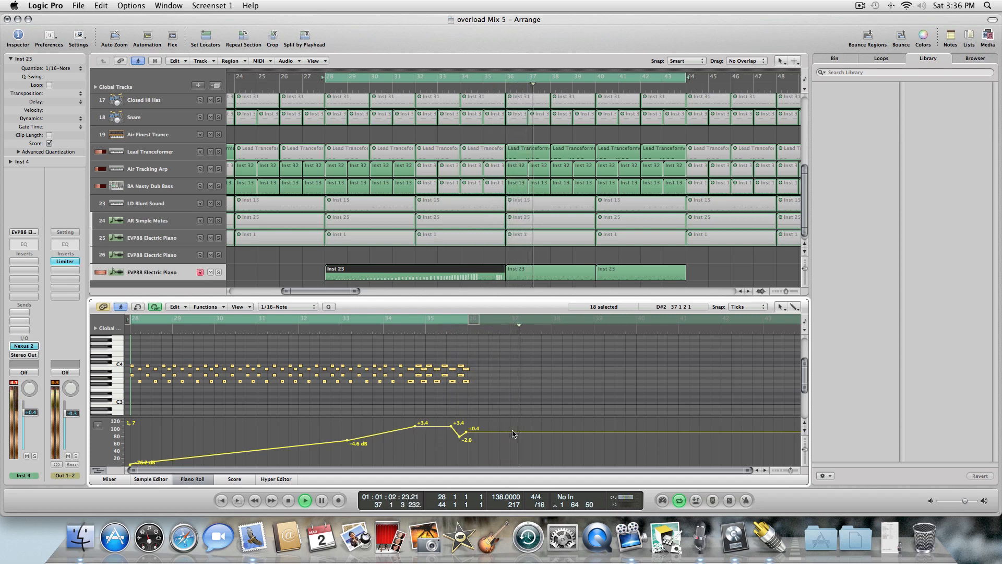
left_click_drag(512, 432, 512, 440)
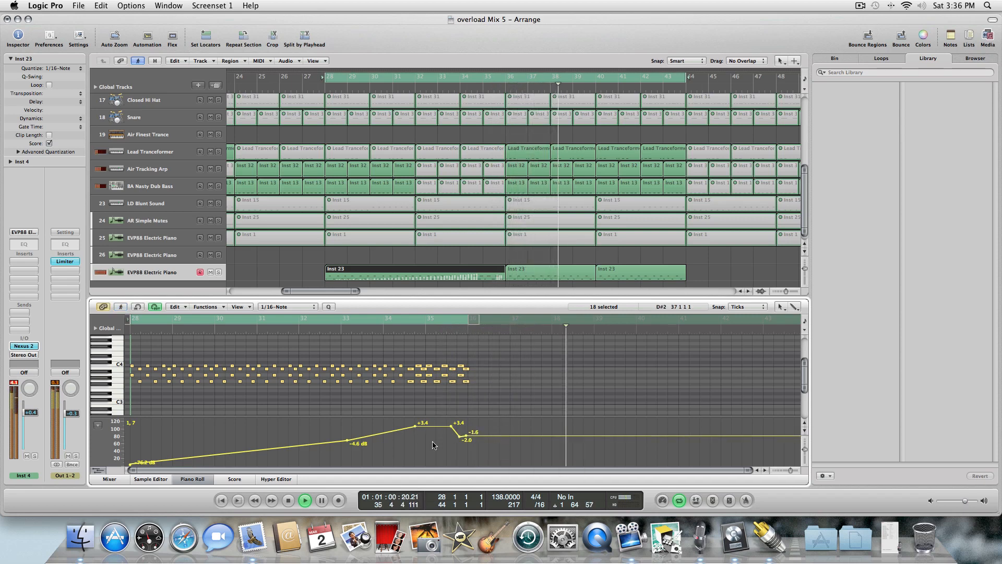
left_click_drag(433, 429, 433, 432)
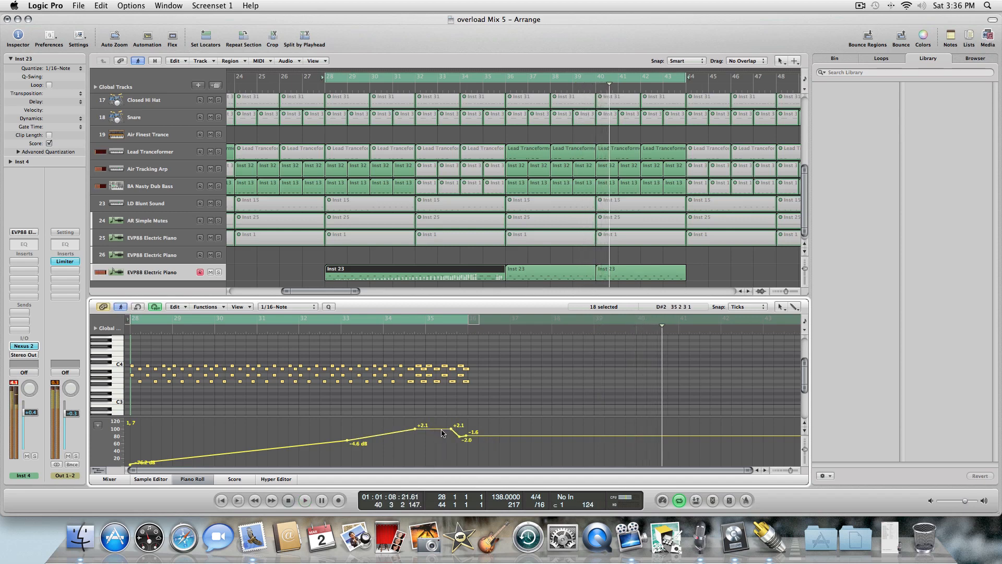
key("space")
key("space")
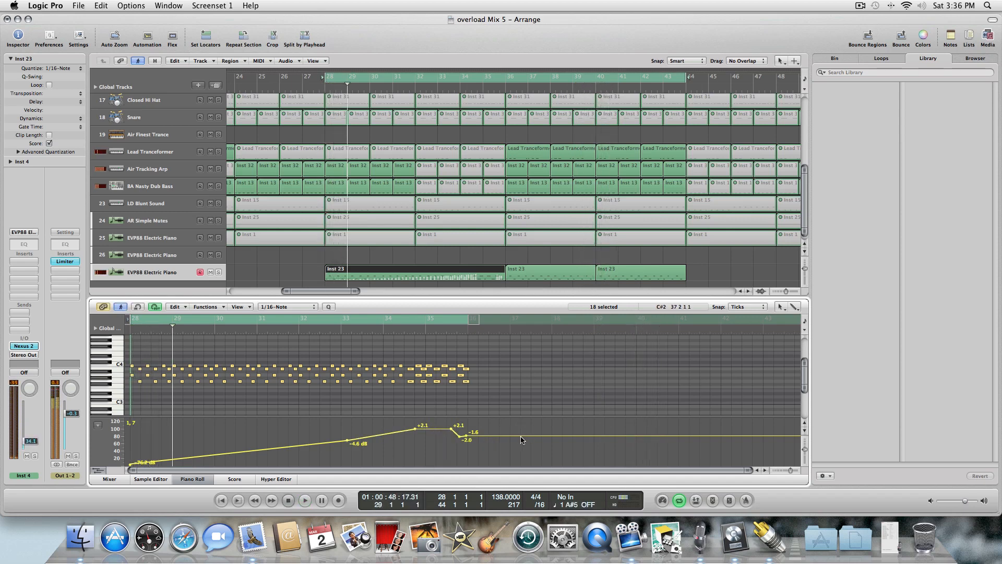
key("space")
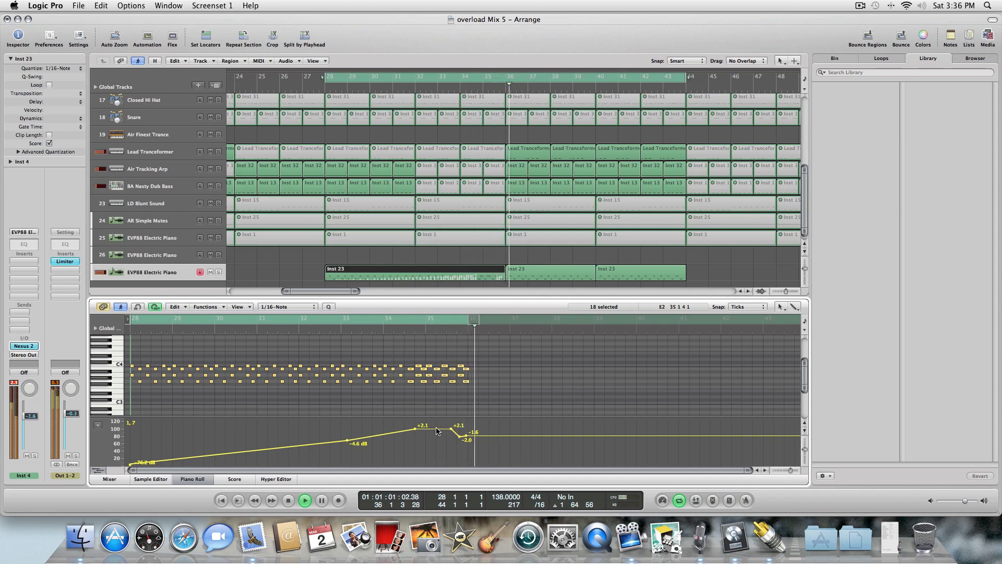
Lower the plateau to +0.8 dB and the tail after bar 36 to -4.7 dB, then play from bar 28.
left_click_drag(434, 433, 433, 436)
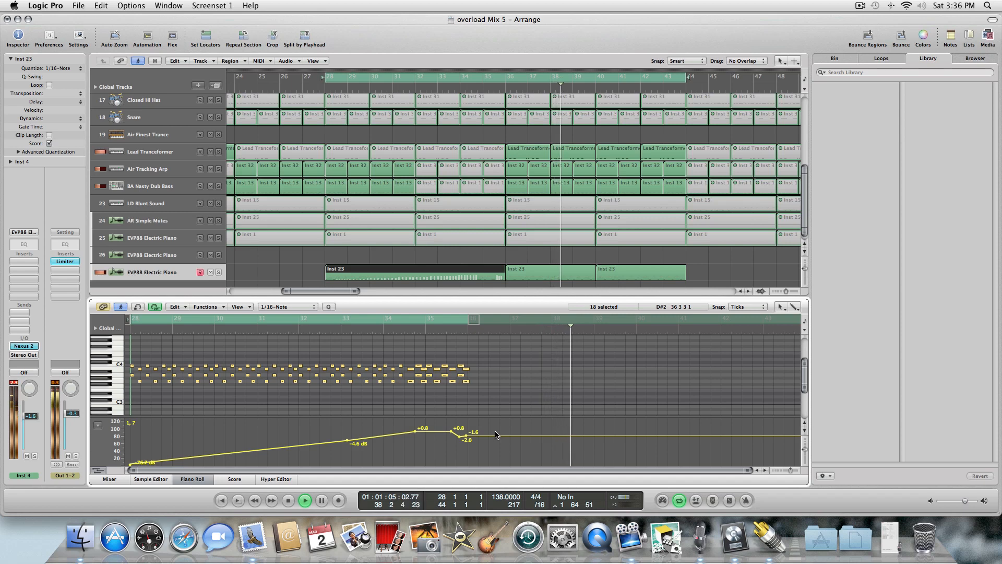
left_click_drag(503, 435, 508, 444)
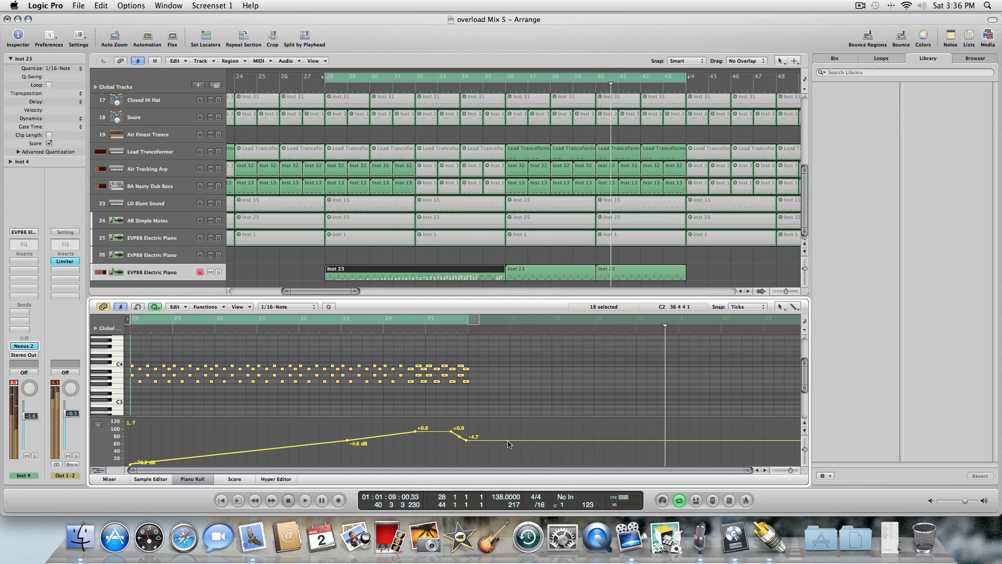
key("space")
key("space")
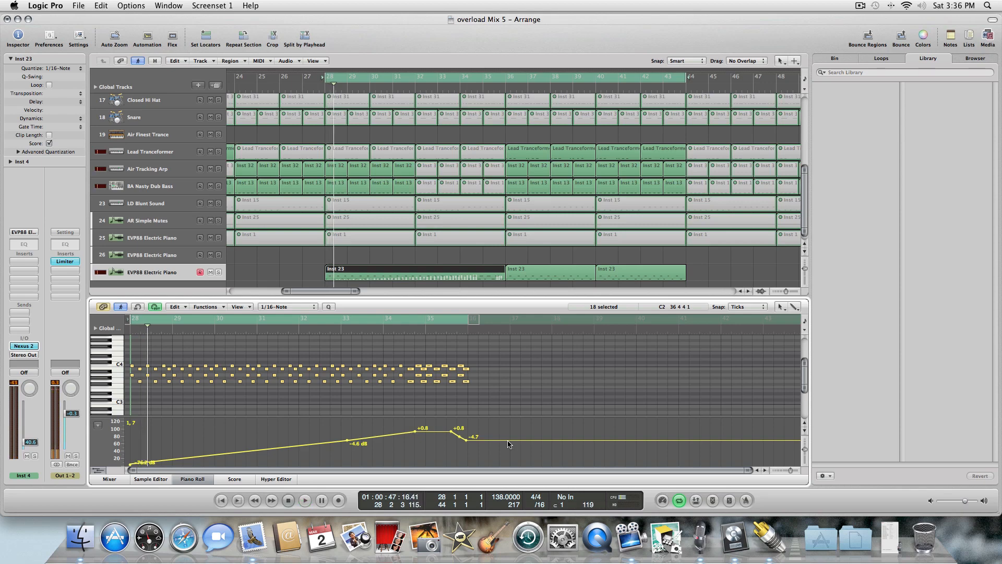
key("space")
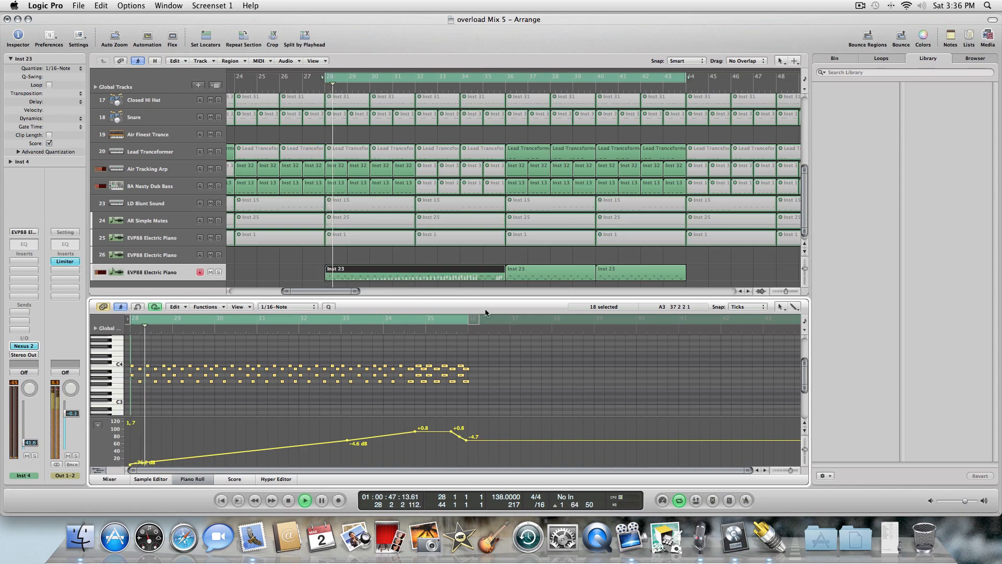
Close the Piano Roll and, with the Mute tool, unmute the electric piano regions at bars 32, 36 and 40 on track 25, auditioning them.
left_click(195, 481)
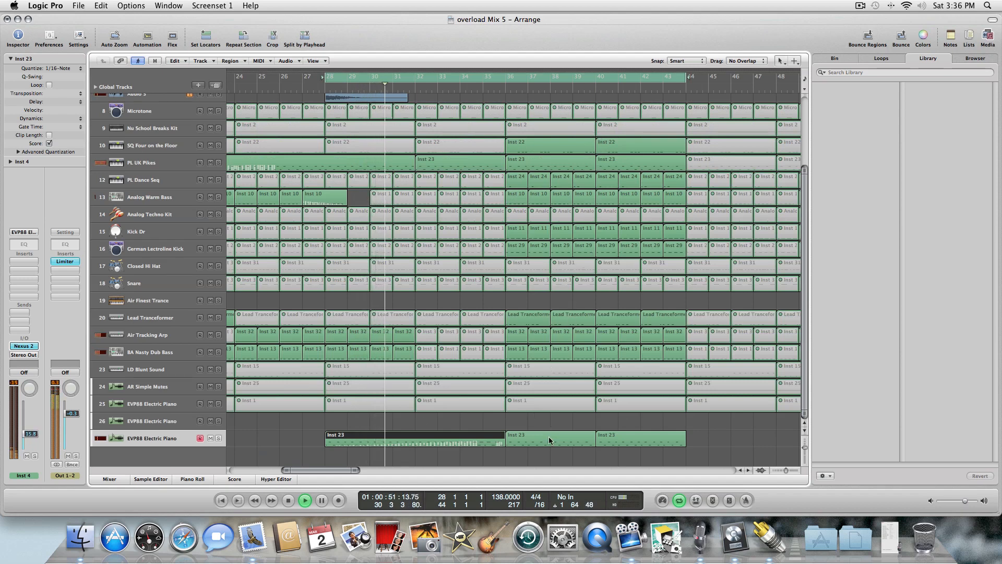
left_click(549, 415)
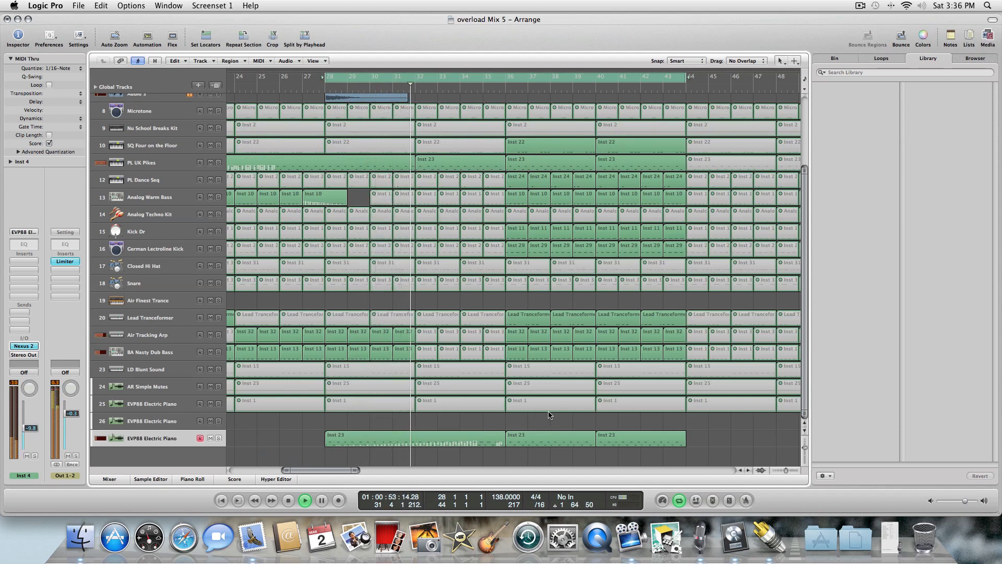
key("Escape")
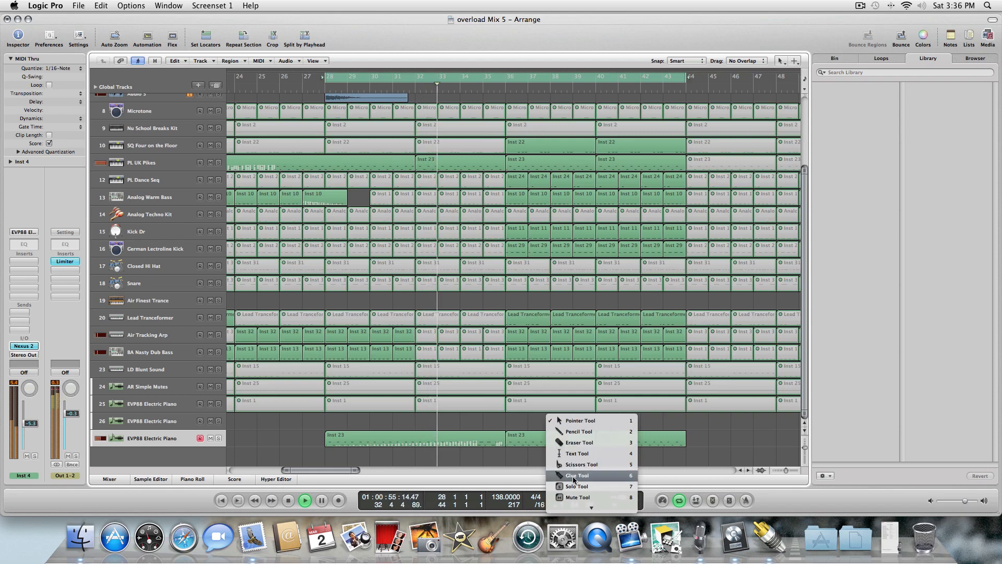
left_click(574, 497)
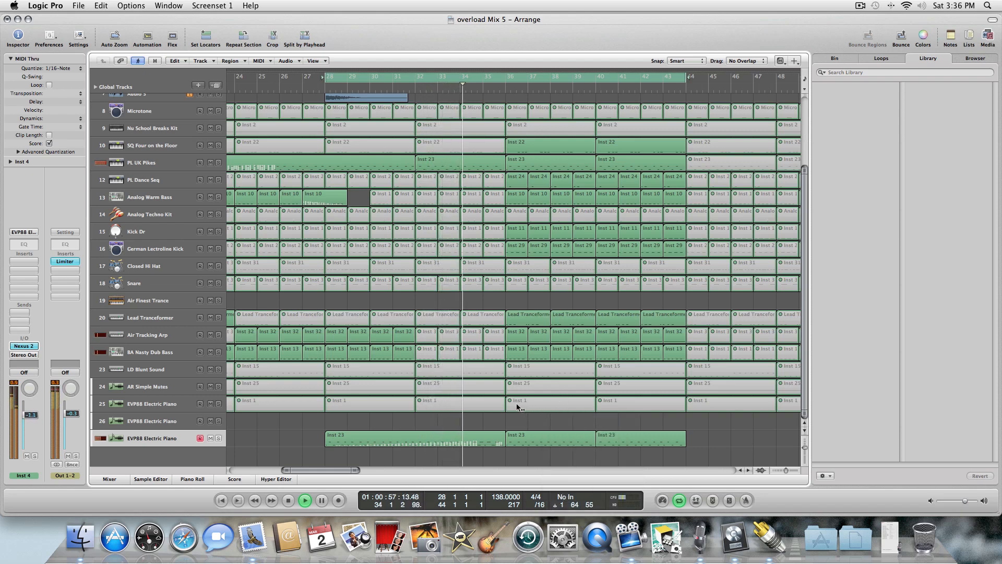
left_click(535, 403)
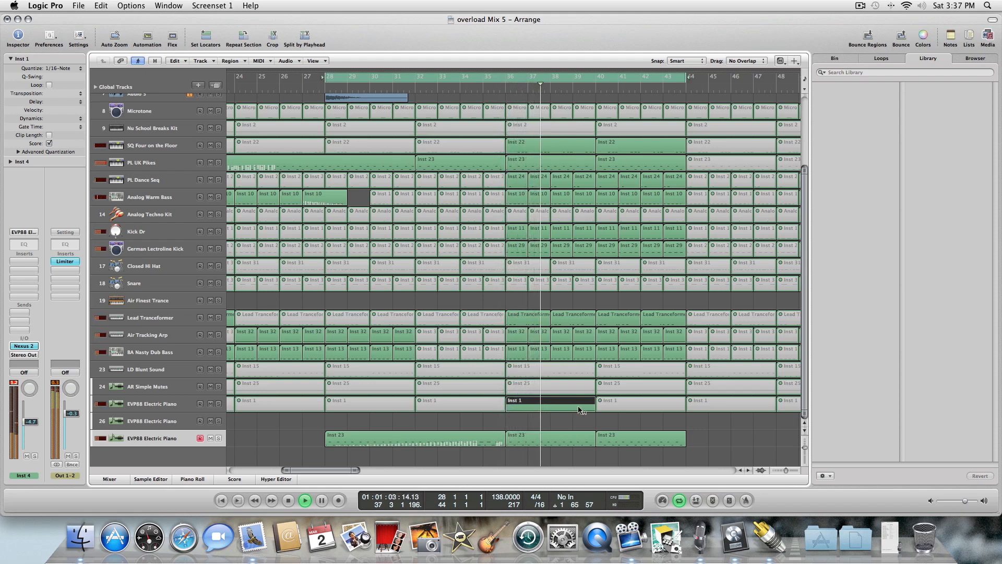
left_click(607, 400)
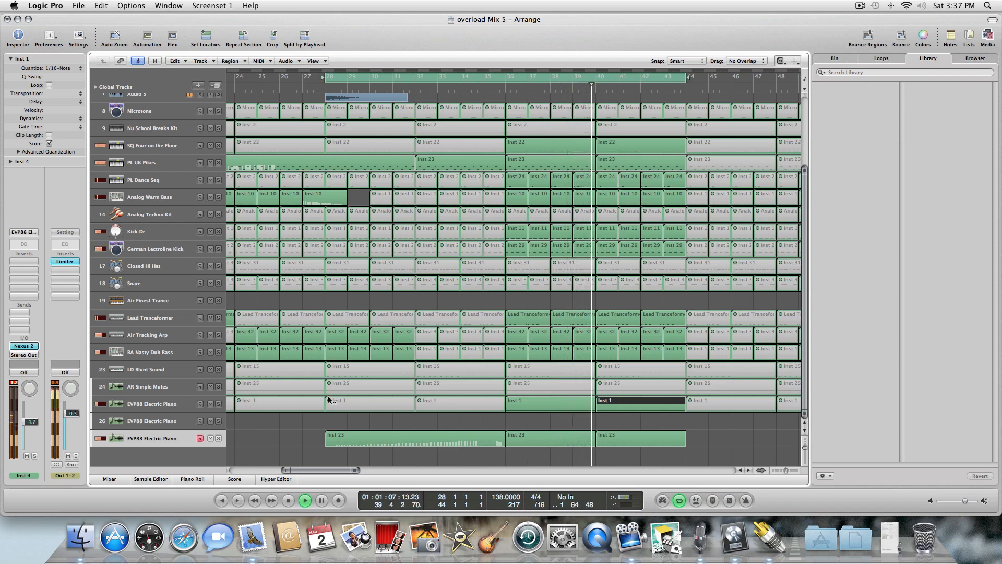
left_click(496, 401)
left_click(553, 404)
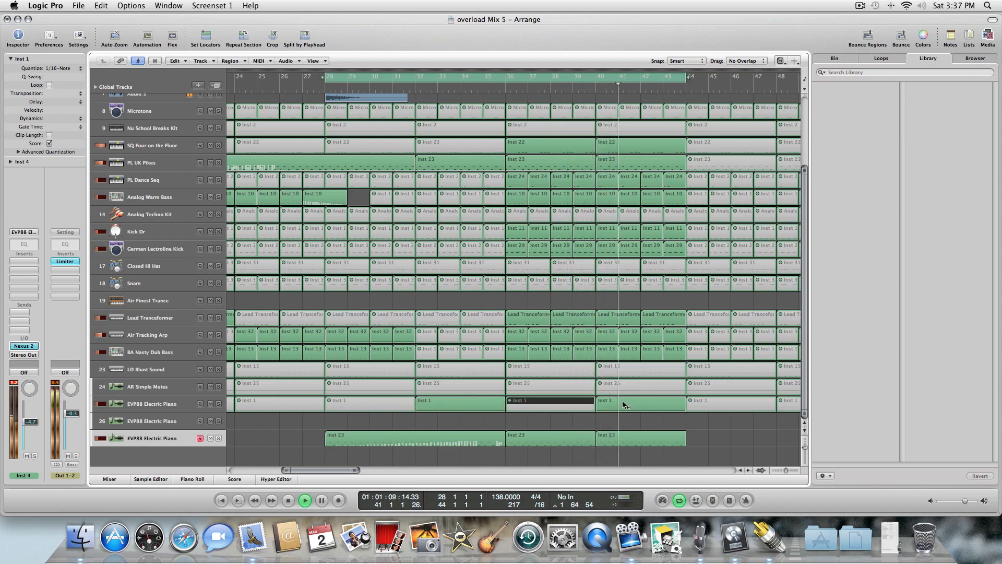
left_click(621, 405)
key("space")
key("space")
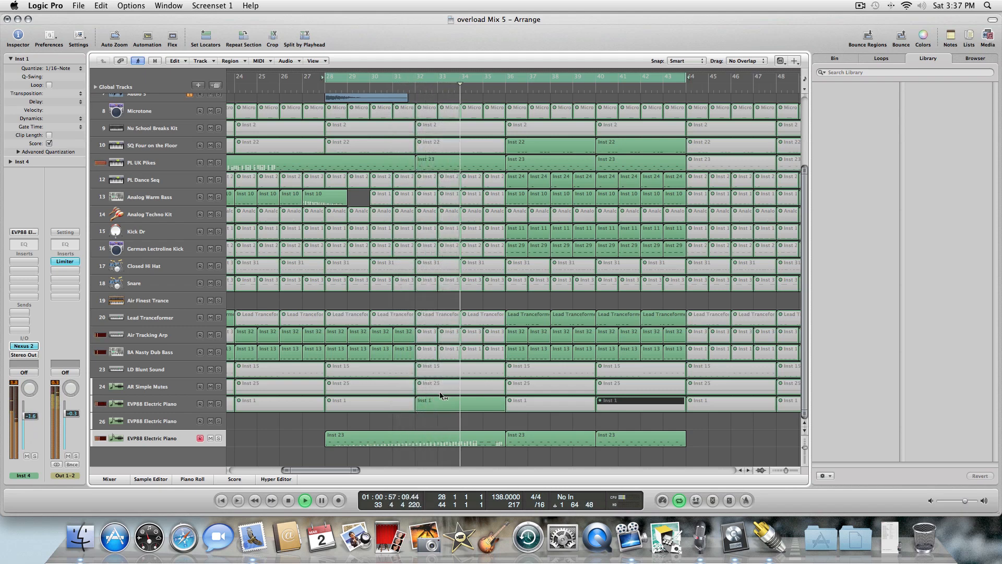
left_click(533, 404)
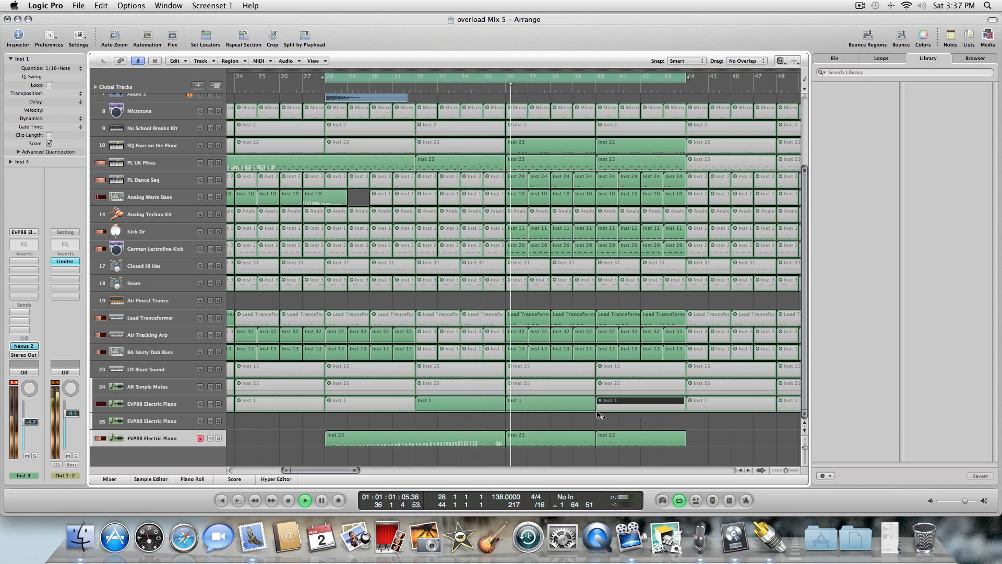
Return to the start, select all regions on the electric piano track 25, and open them in the Piano Roll.
left_click(287, 502)
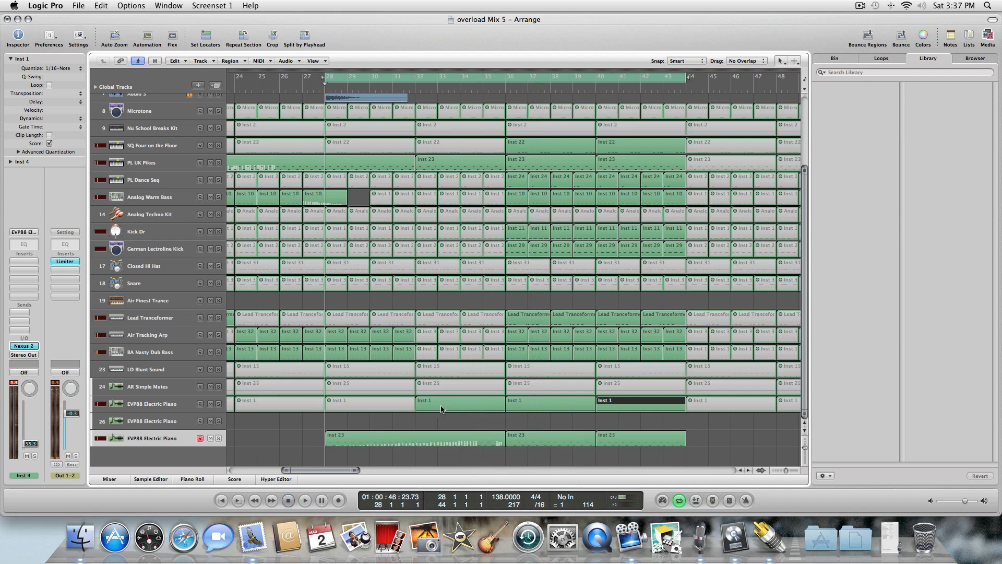
left_click(157, 411)
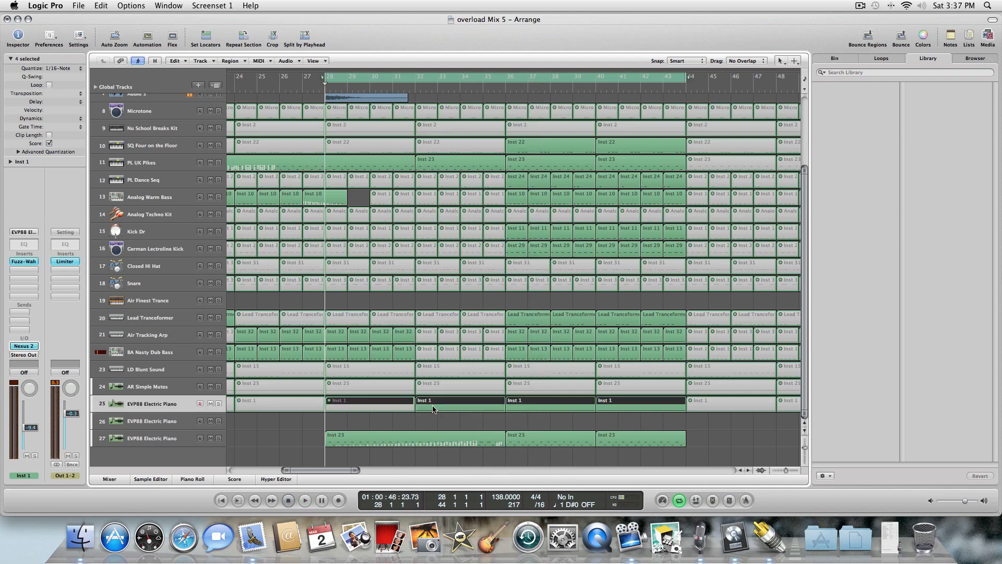
key("p")
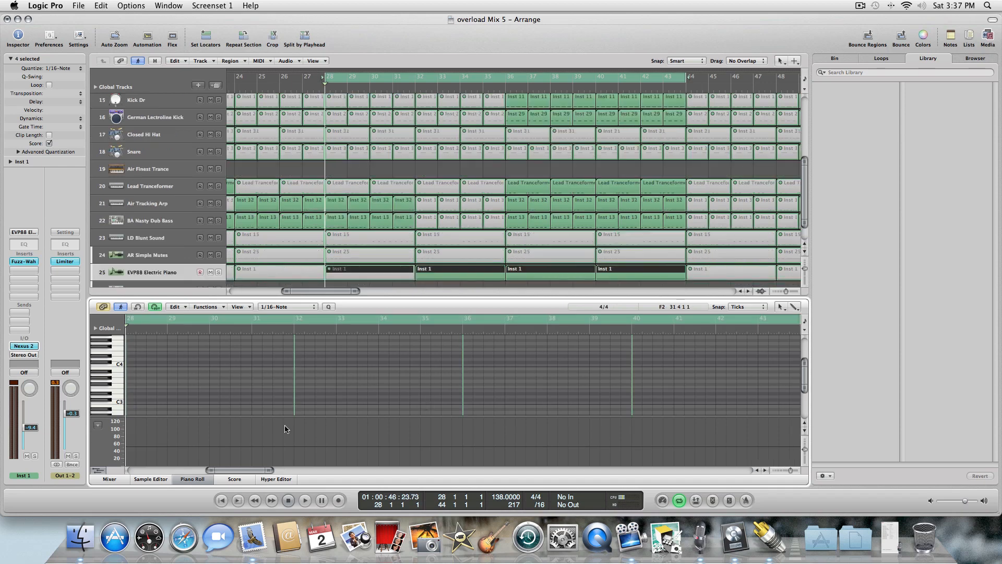
Scroll the Piano Roll back to the song start, play the arrangement, and close the Piano Roll.
left_click_drag(238, 470, 151, 478)
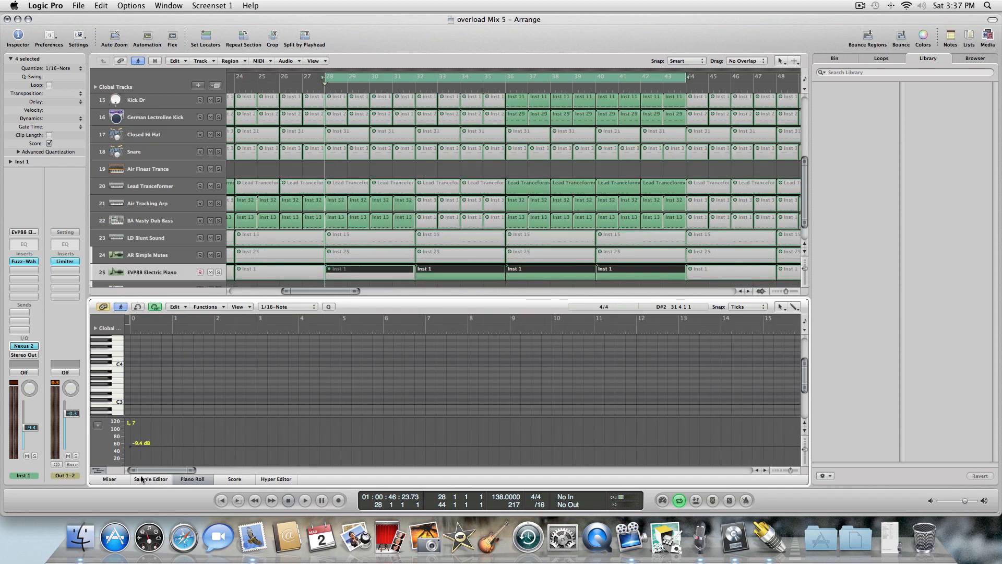
key("Escape")
left_click(263, 445)
key("space")
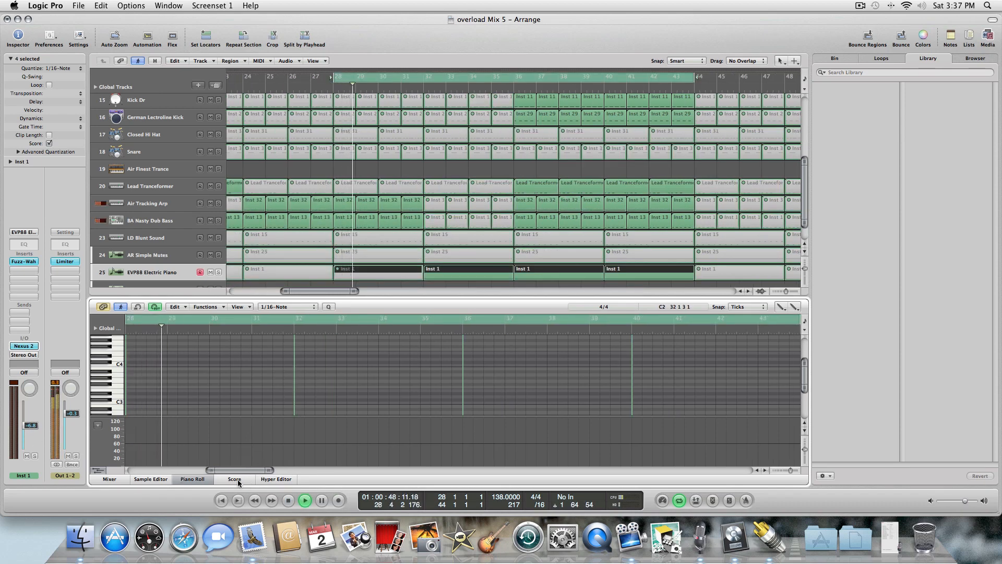
left_click(192, 479)
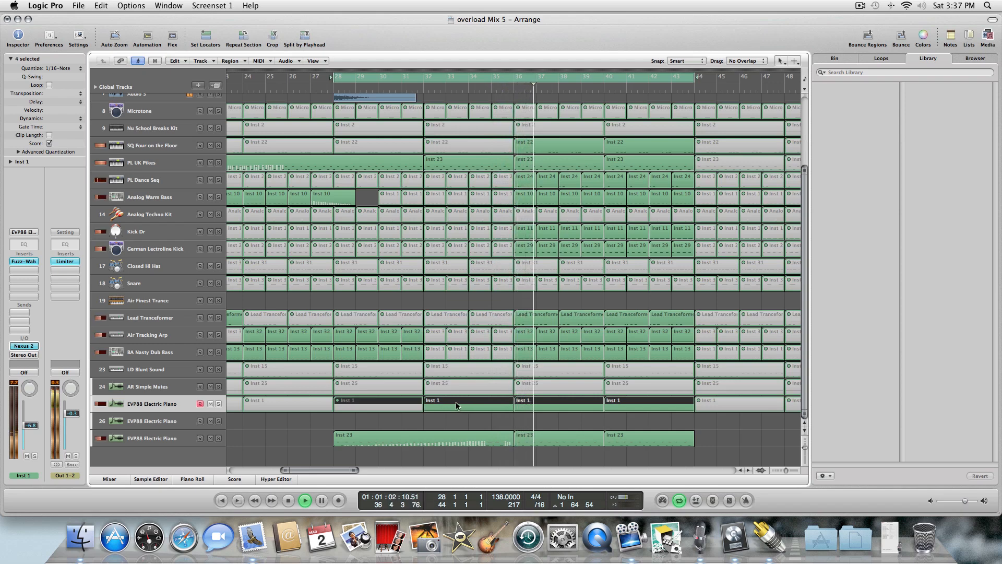
Toggle mute on the electric piano regions on track 25 during playback, leaving the region at bars 32–36 muted.
key("Escape")
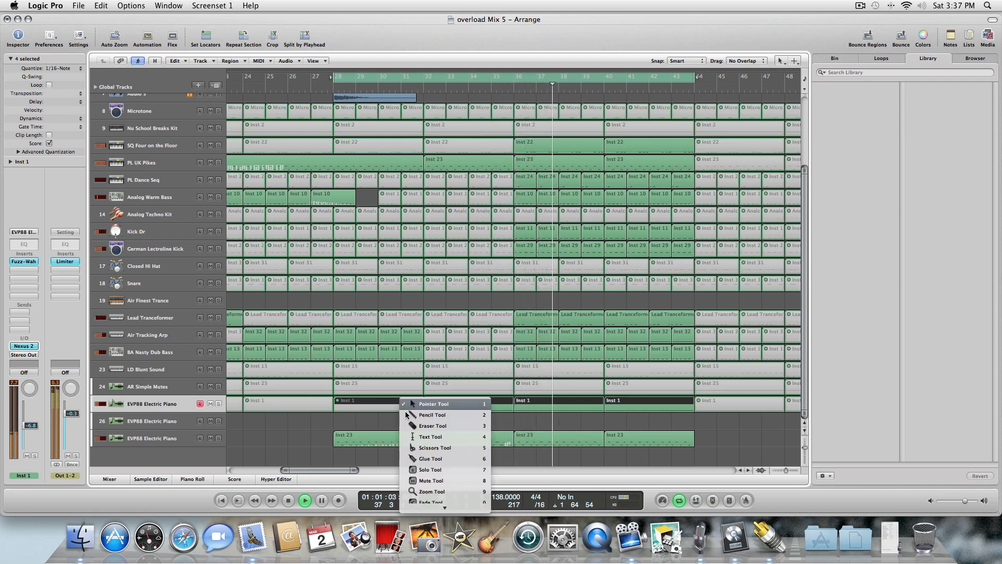
left_click(434, 448)
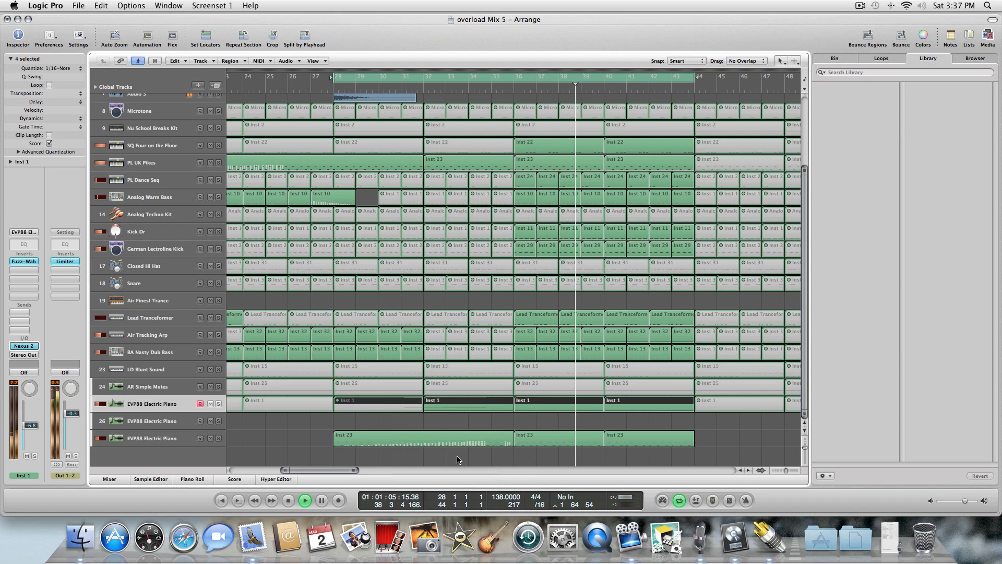
left_click(486, 405)
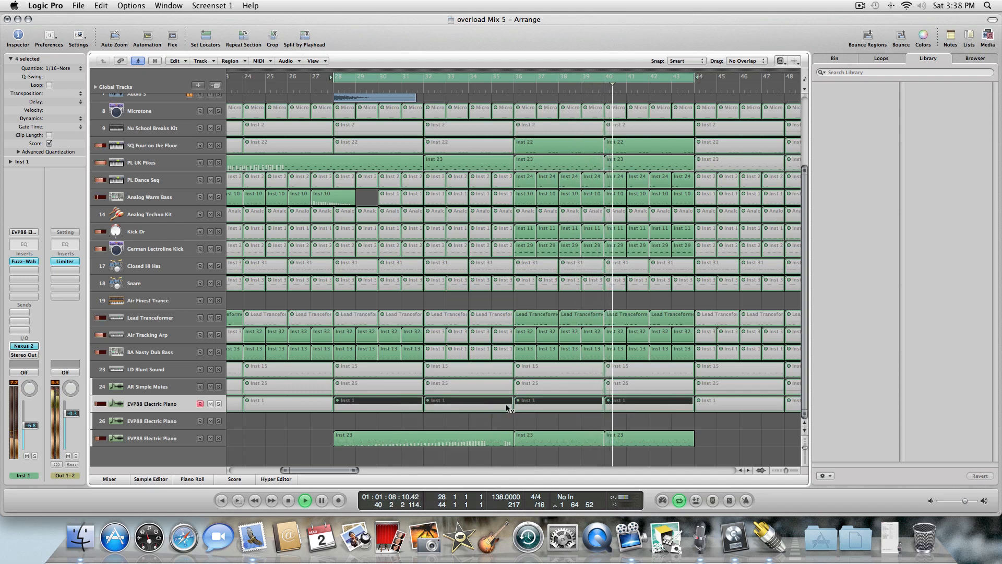
left_click(488, 406)
left_click(411, 415)
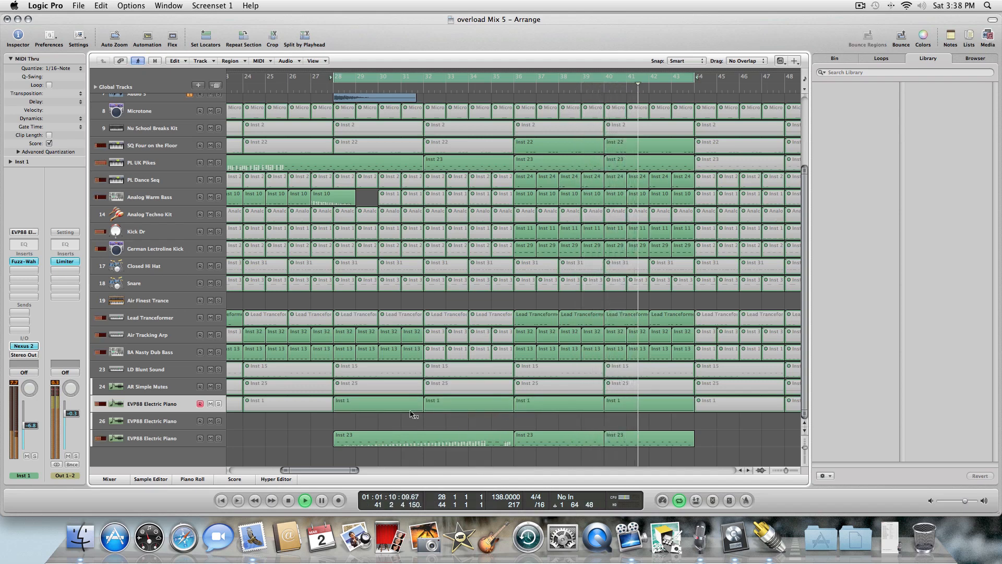
left_click(415, 409)
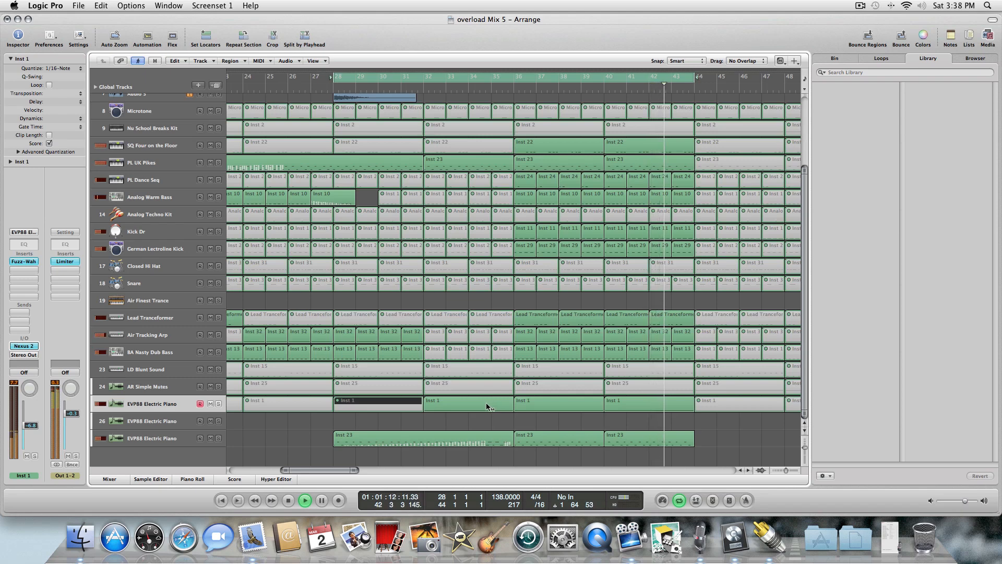
left_click(489, 406)
key("Escape")
left_click(494, 415)
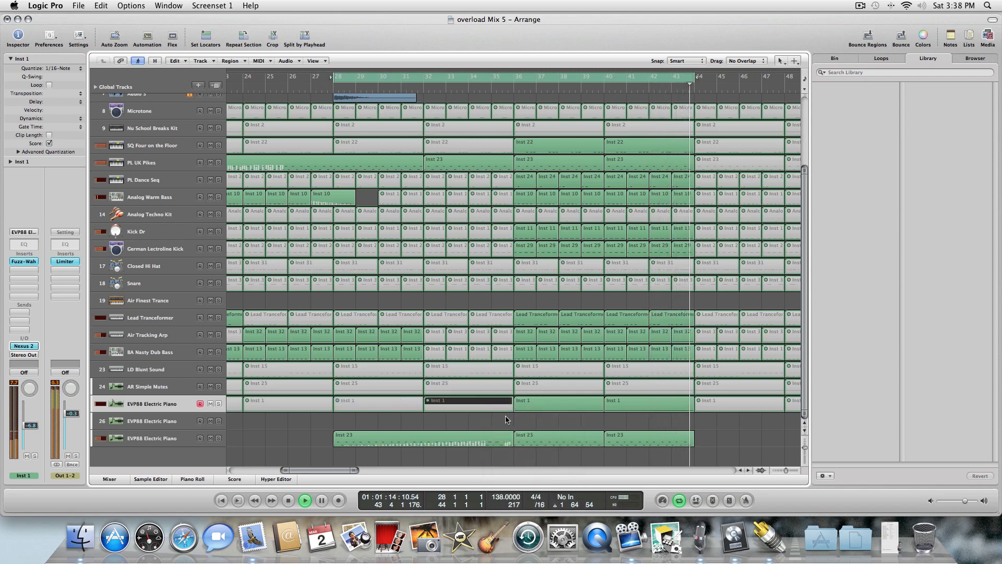
Switch back to the Pointer tool and stop playback.
scroll(805, 352, "up", 3)
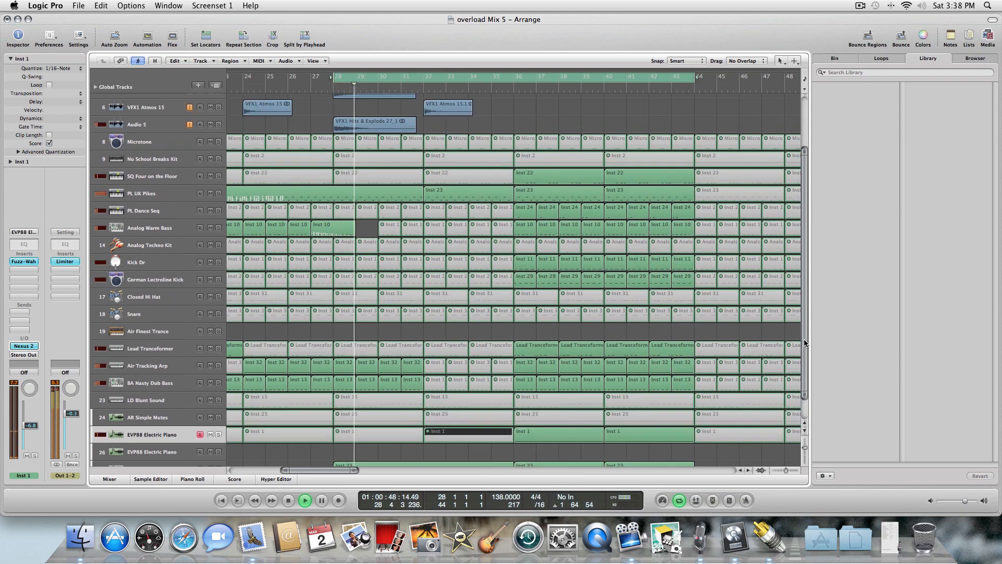
scroll(803, 339, "up", 5)
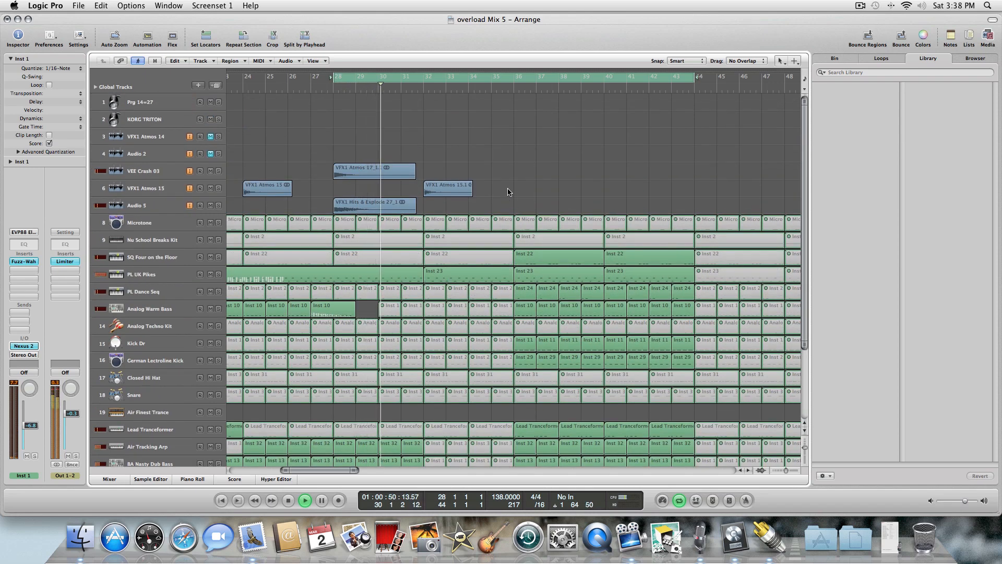
right_click(507, 191)
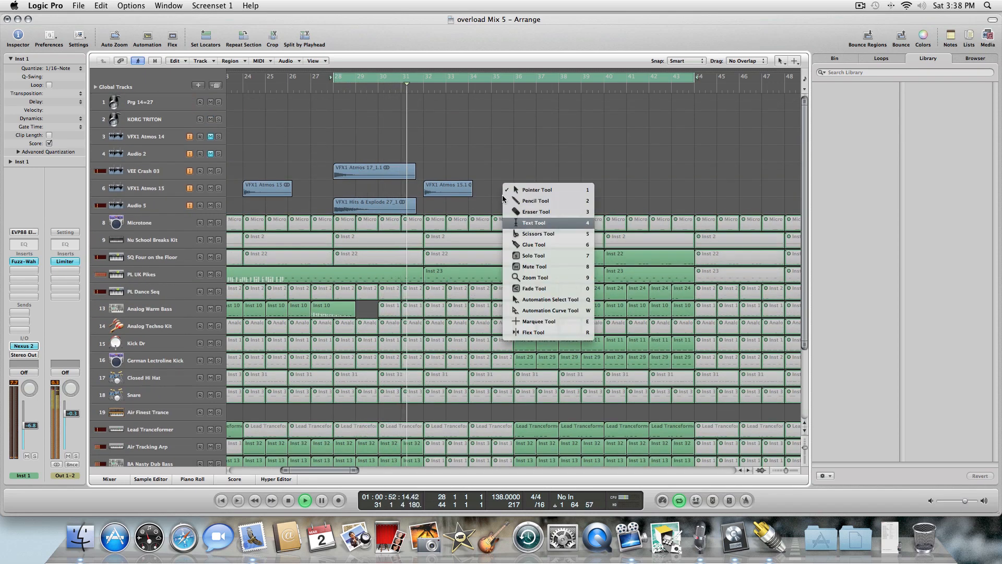
left_click(506, 192)
key("space")
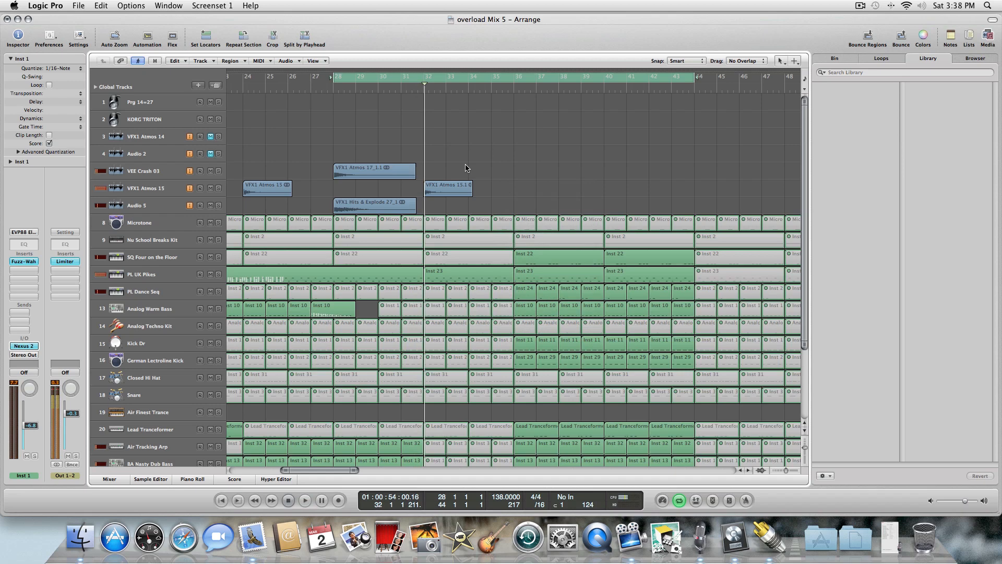
Return to the start and play back the arrangement while scrolling through the tracks.
left_click(343, 78)
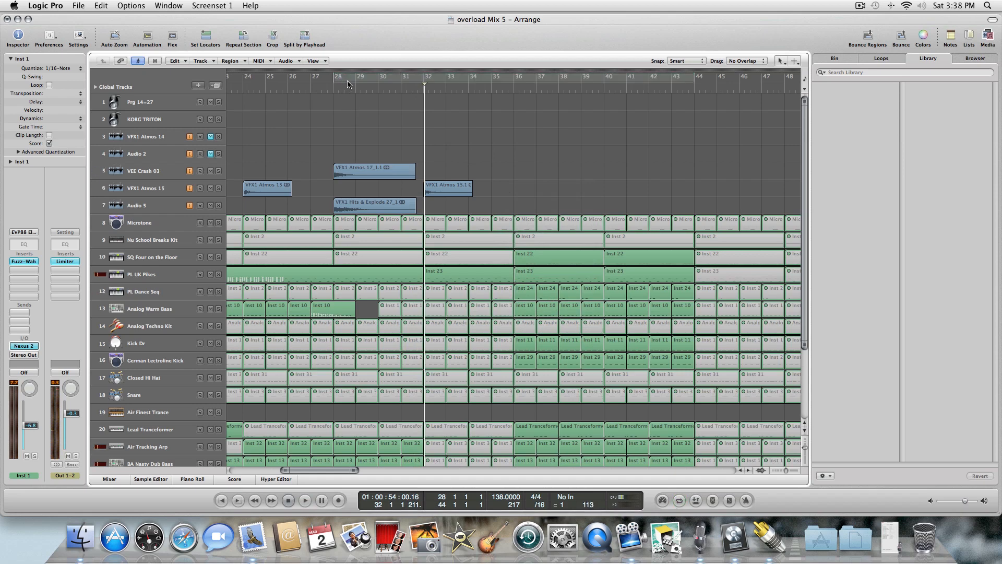
key("Return")
key("space")
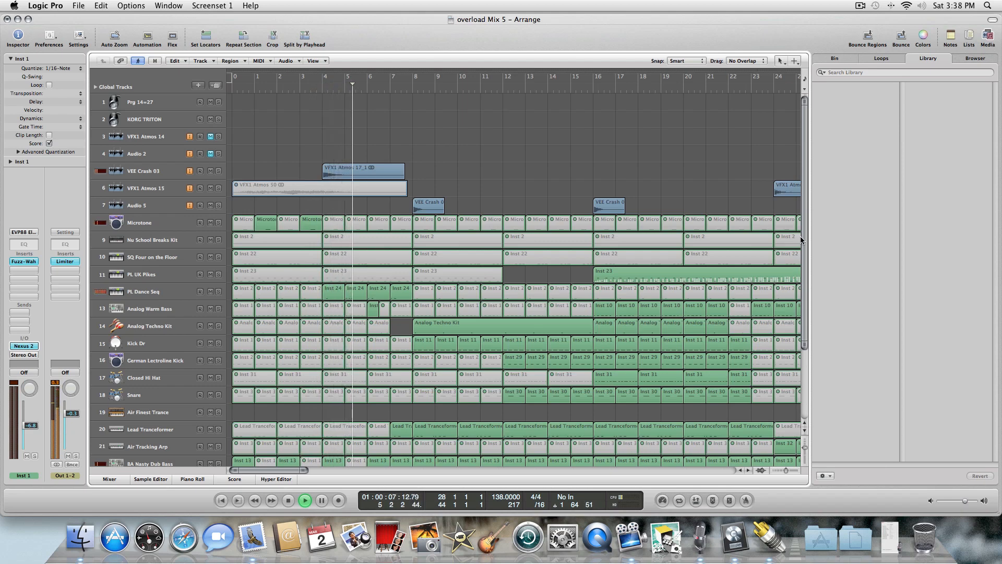
left_click_drag(805, 226, 813, 317)
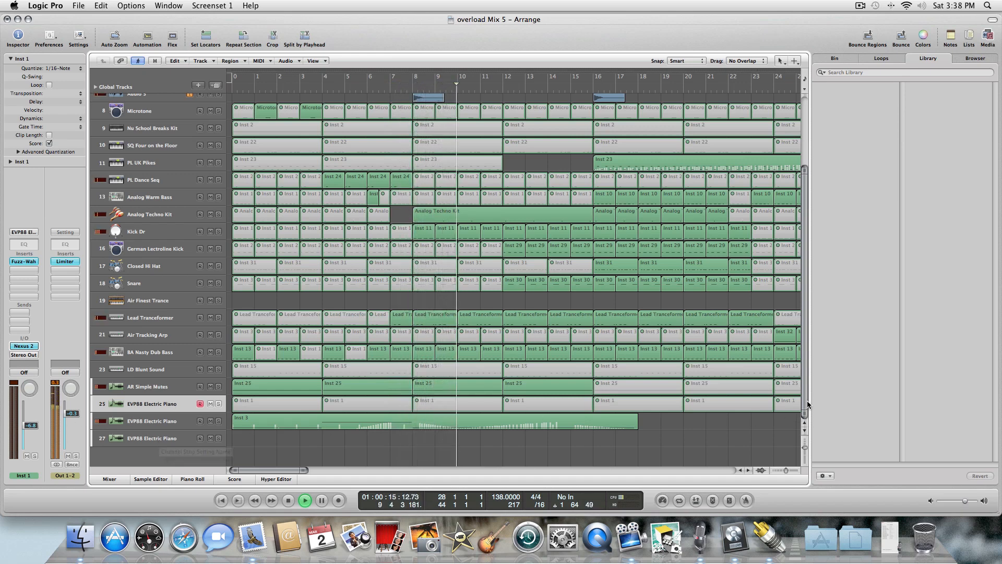
left_click_drag(804, 401, 803, 354)
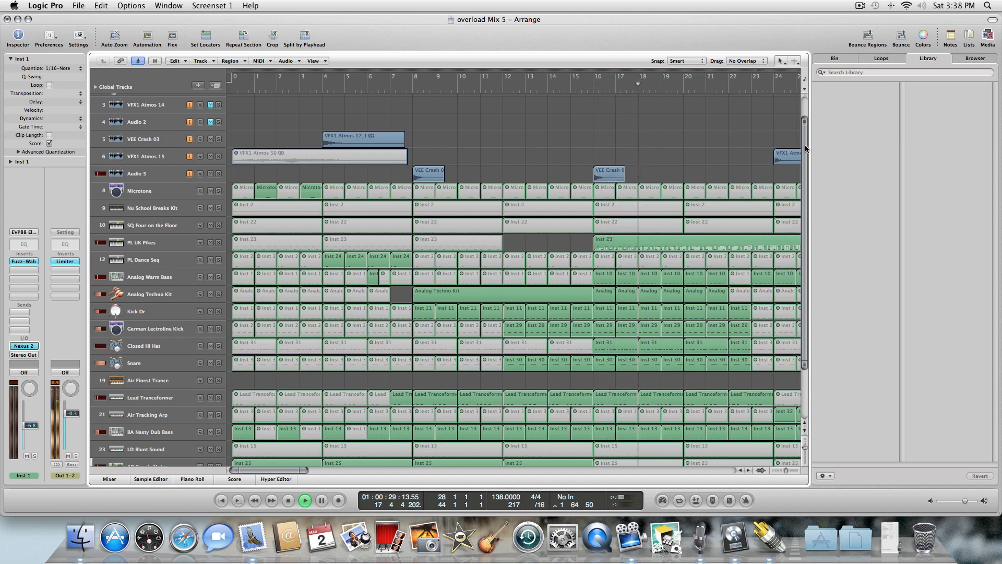
Select the VFX1 Atmos 17_1 region and paste a copy on the VEE Crash 03 track at bar 16.
scroll(805, 145, "up", 1)
left_click(378, 155)
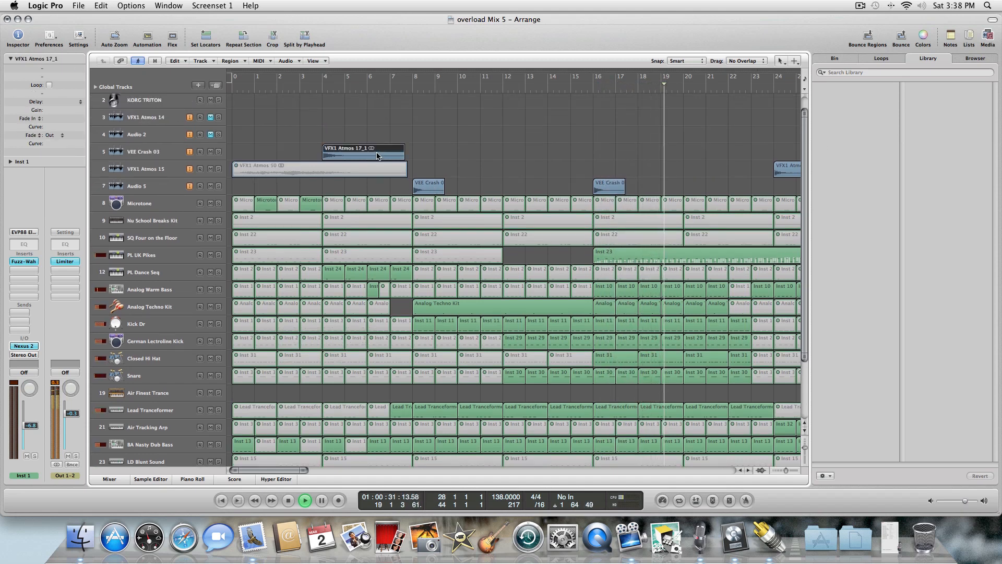
key("Return")
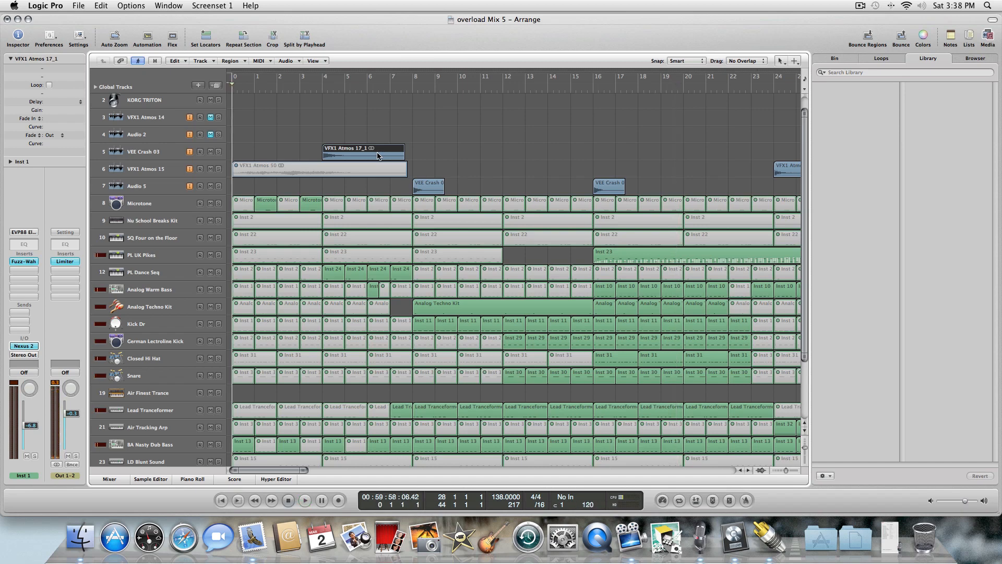
key("period")
key("period")
key("period")
key("period")
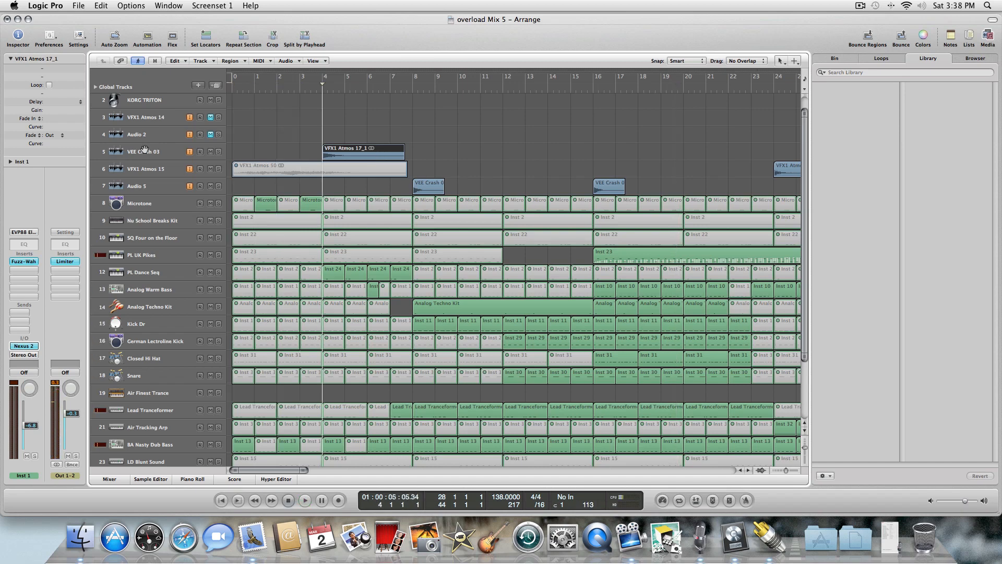
left_click(130, 153)
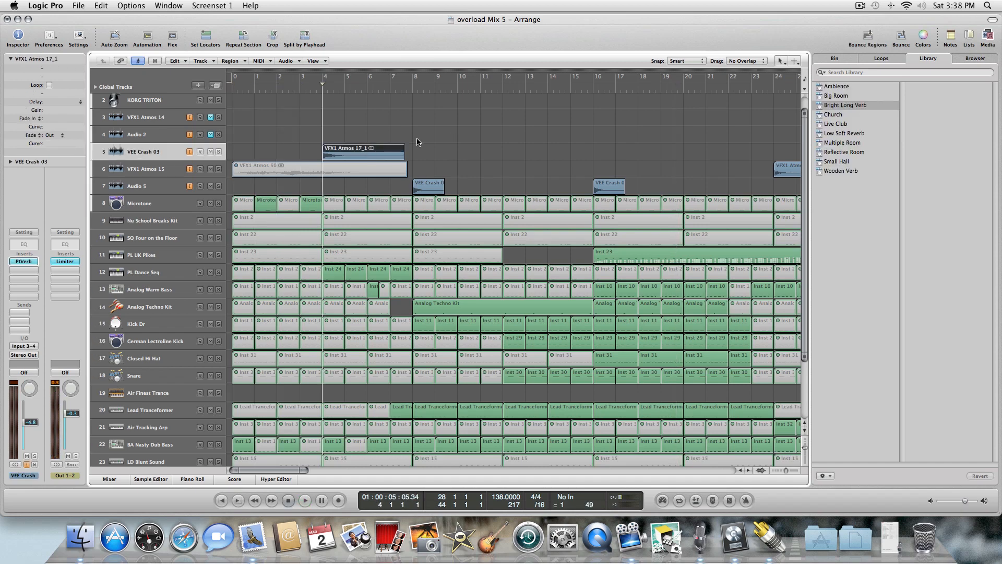
key("period")
key("period")
key("period")
key("period")
key("period")
key("period")
key("period")
key("period")
key("period")
key("period")
key("period")
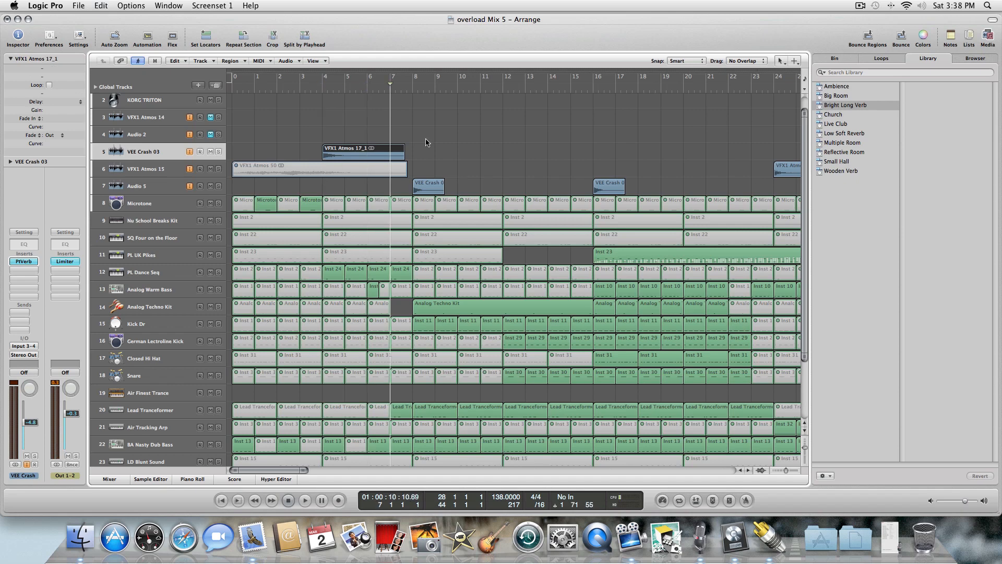
key("period")
key("period")
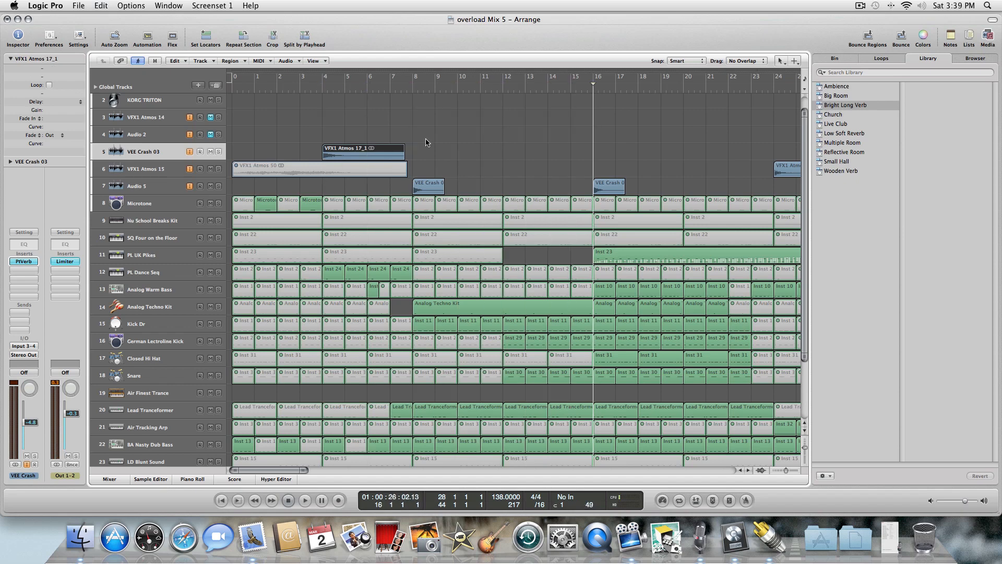
key("super+v")
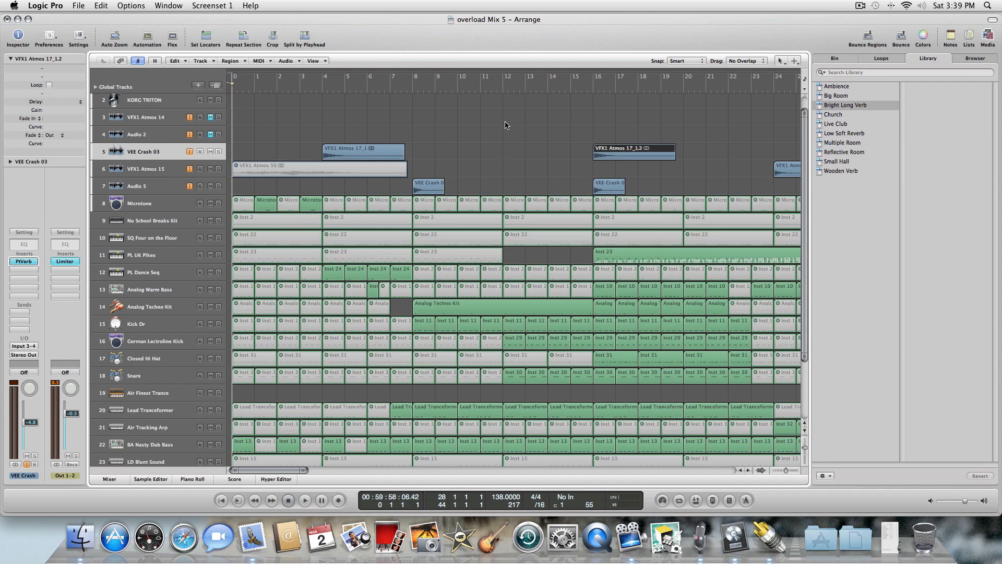
Play back the arrangement from the start, following it through bars 20 to 40, then stop.
key("space")
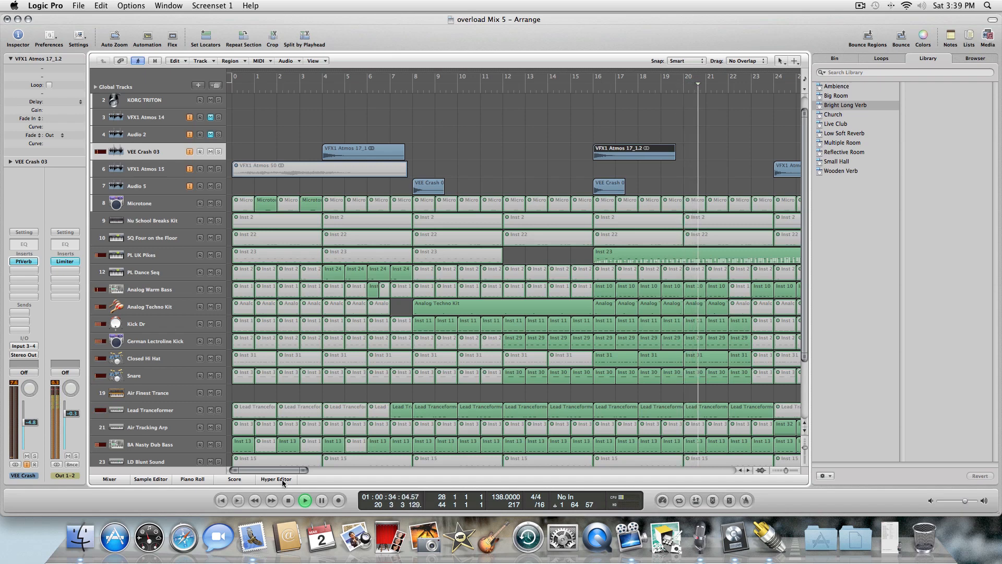
left_click_drag(282, 467, 315, 470)
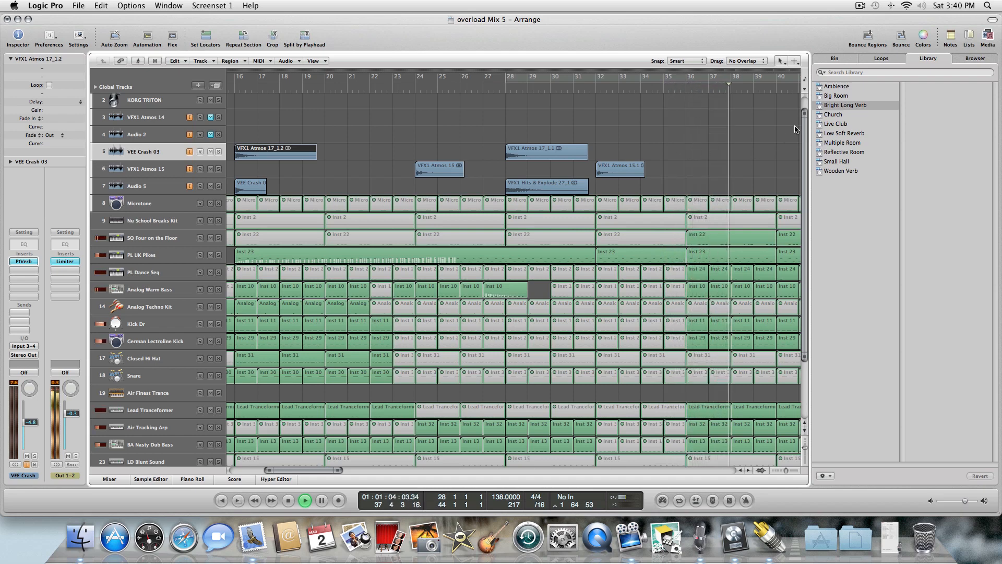
key("space")
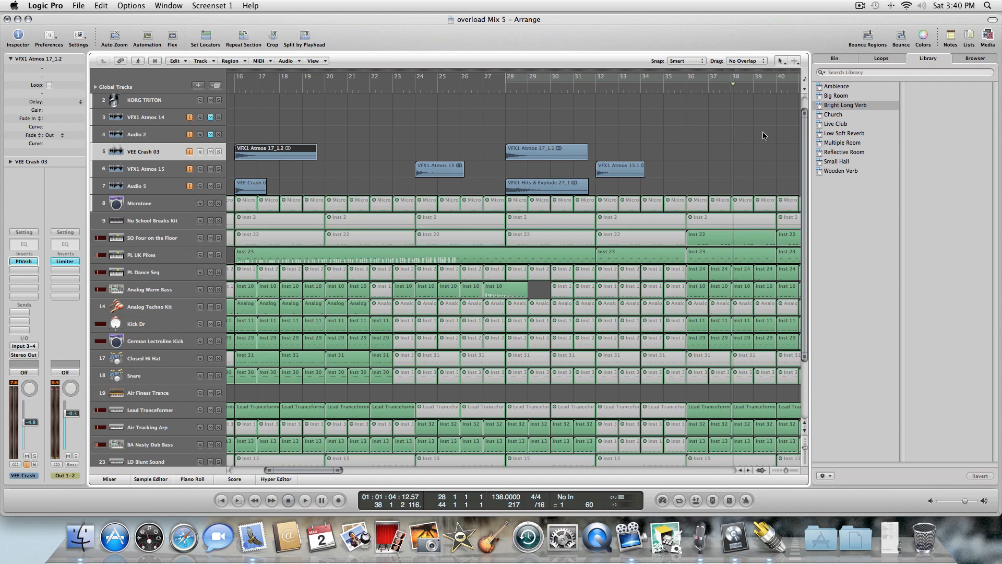